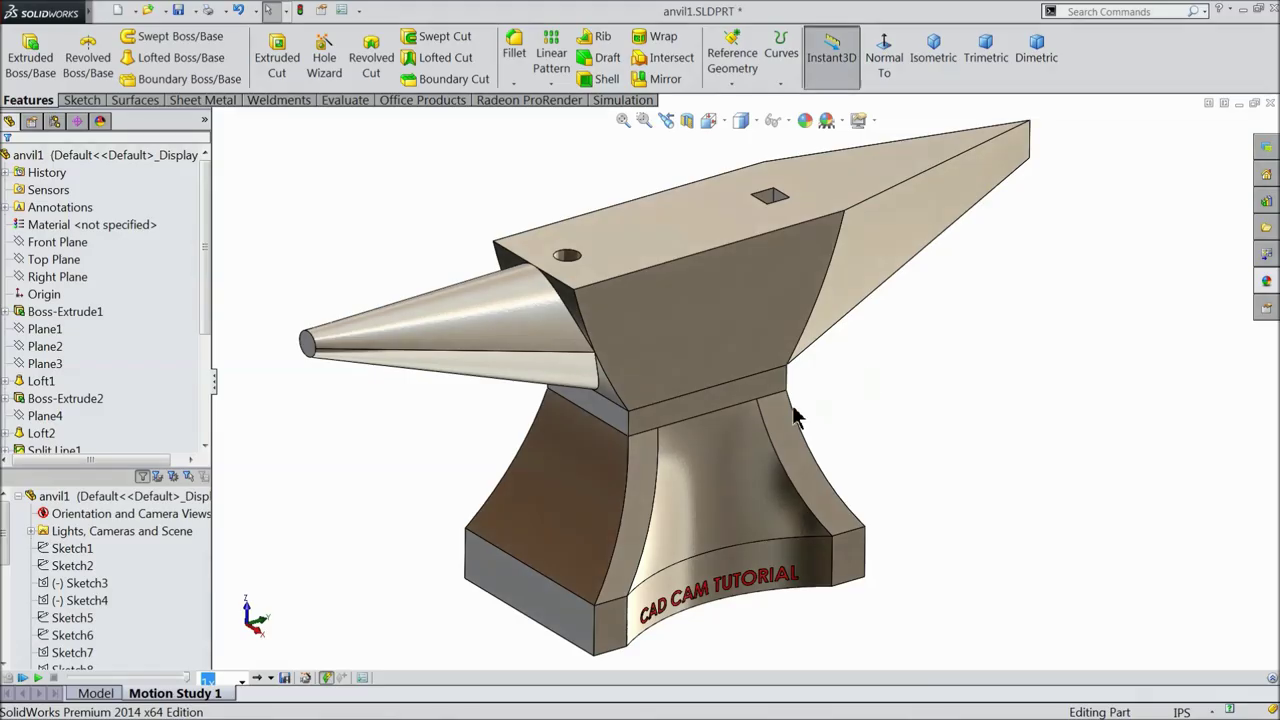
# - Play the motion study and inspect the finished anvil model from different angles
pyautogui.click(38, 677)
pyautogui.scroll(-2, 680, 312)
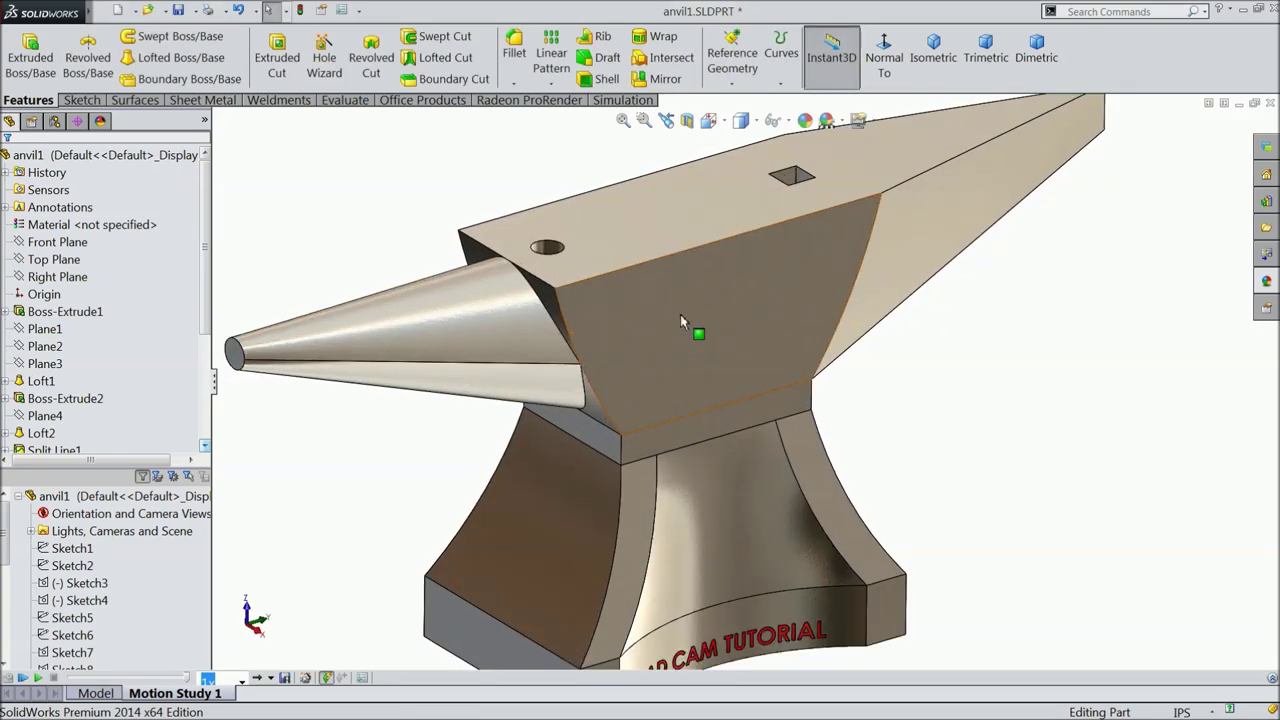
pyautogui.click(660, 318)
pyautogui.moveTo(660, 318)
pyautogui.mouseDown(button='middle')
pyautogui.moveTo(606, 214)
pyautogui.moveTo(648, 318)
pyautogui.mouseUp(button='middle')
pyautogui.scroll(3, 648, 318)
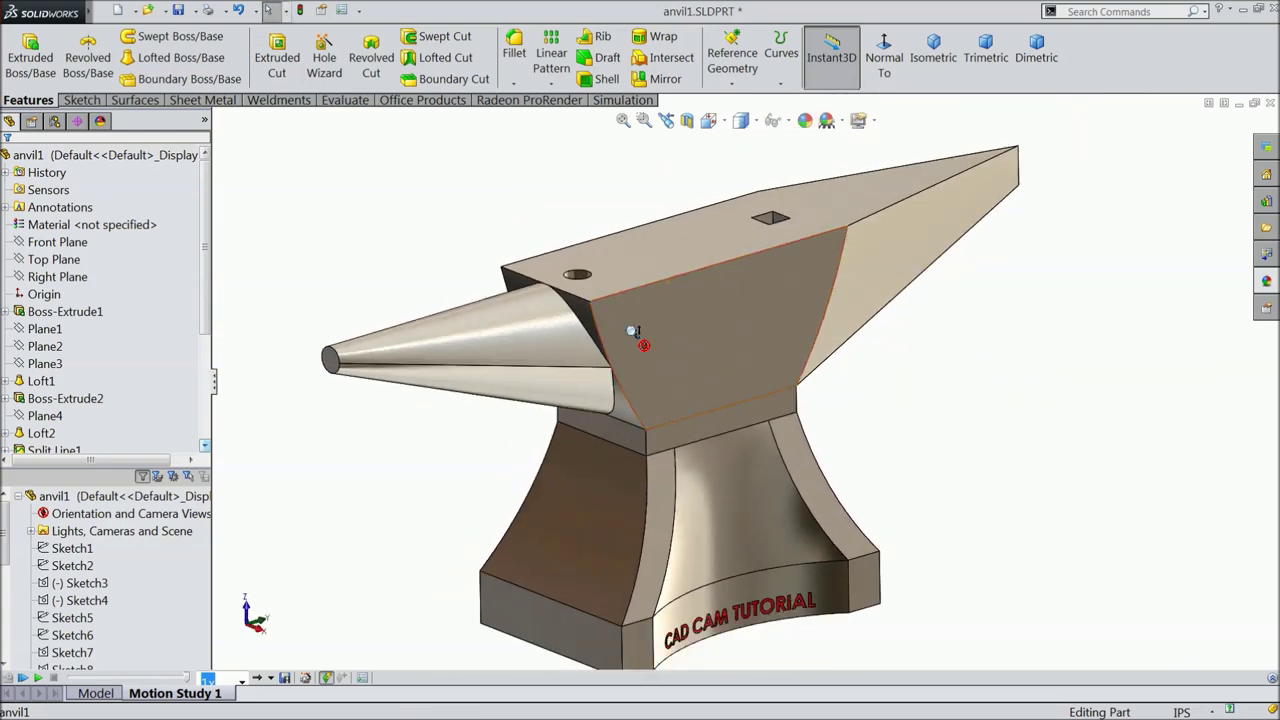
pyautogui.moveTo(720, 403)
pyautogui.mouseDown(button='middle')
pyautogui.moveTo(737, 429)
pyautogui.moveTo(434, 500)
pyautogui.mouseUp(button='middle')
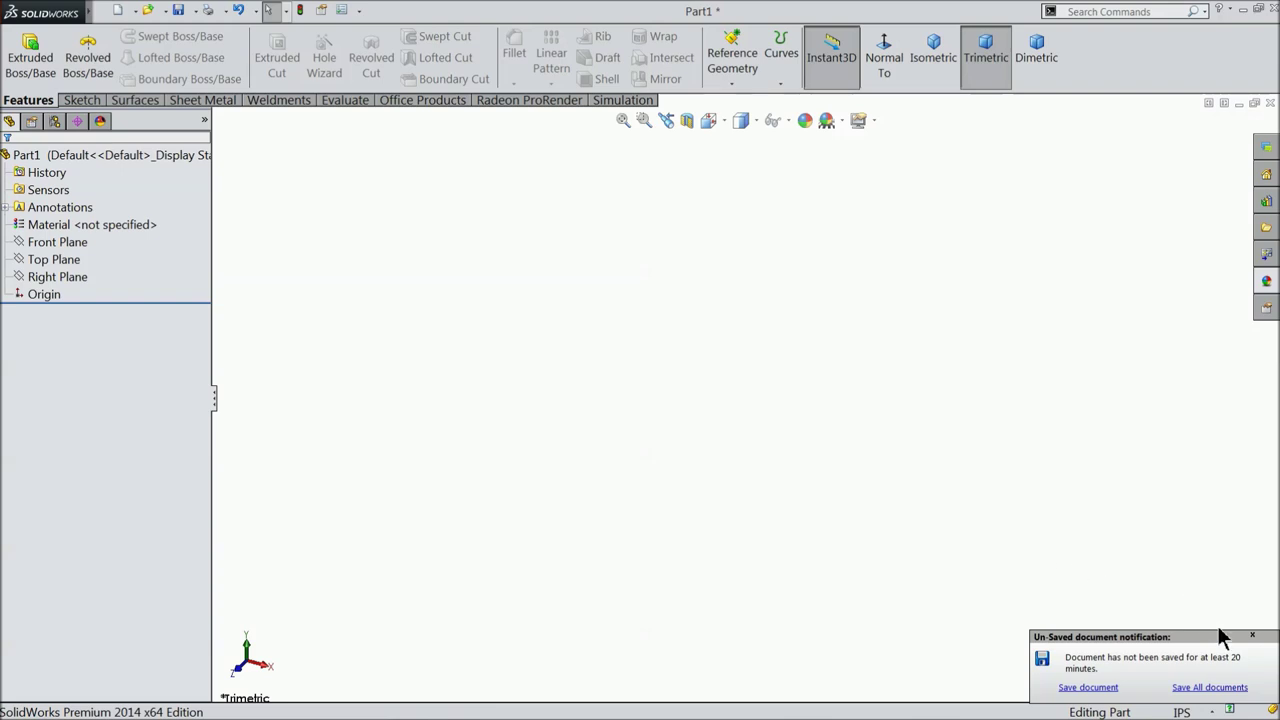
# - Start a sketch on the Front Plane and draw a center rectangle from the origin, about 4.73 in wide and 6.7 in high
pyautogui.click(1253, 636)
pyautogui.click(45, 242)
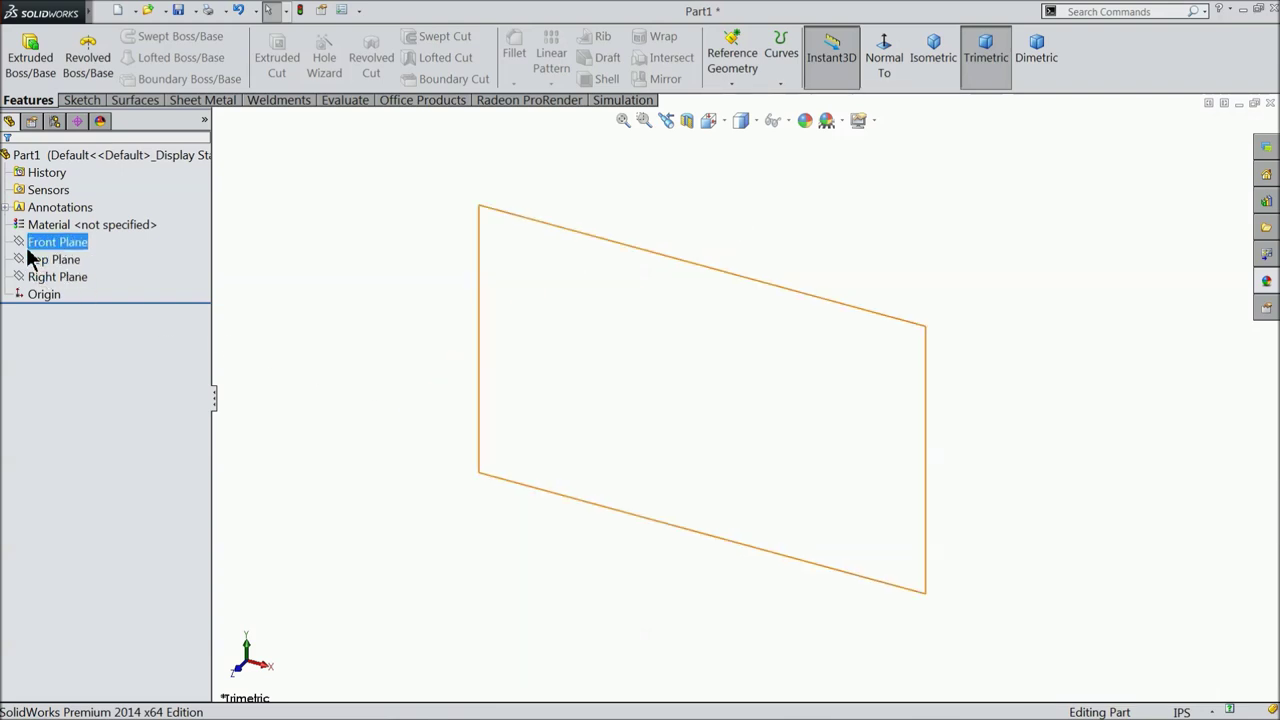
pyautogui.click(23, 221)
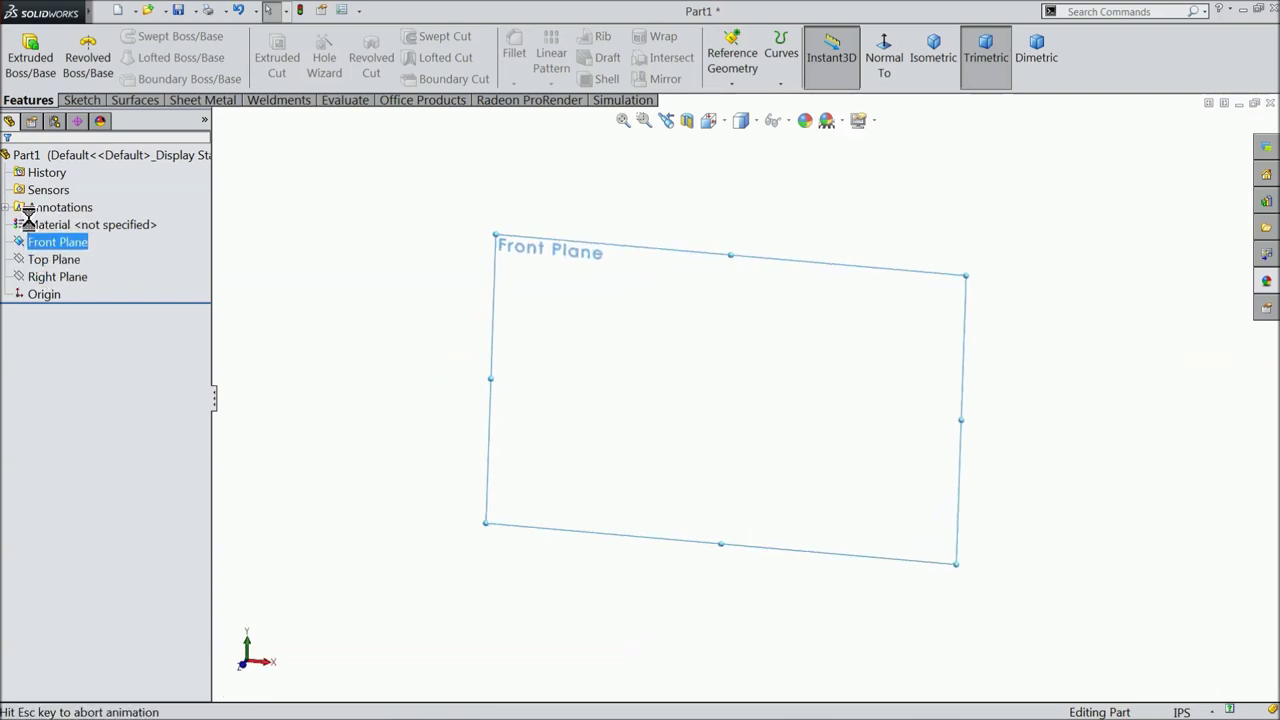
pyautogui.click(80, 100)
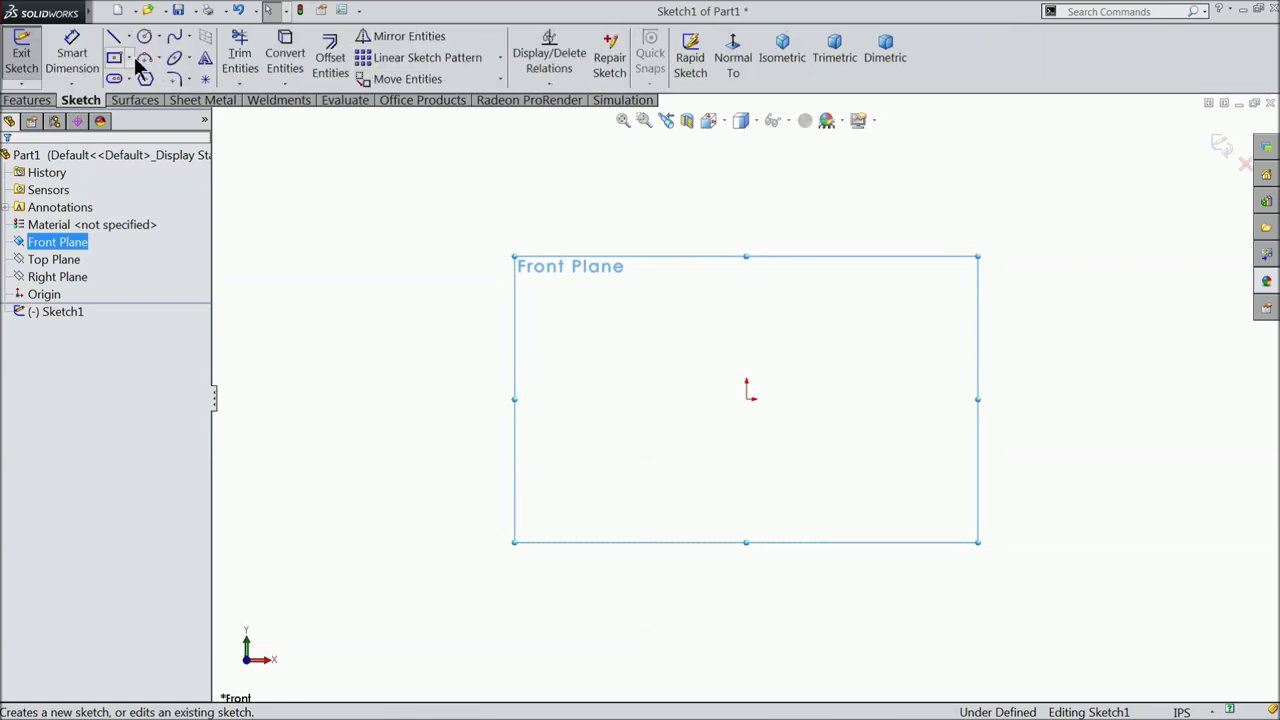
pyautogui.click(119, 62)
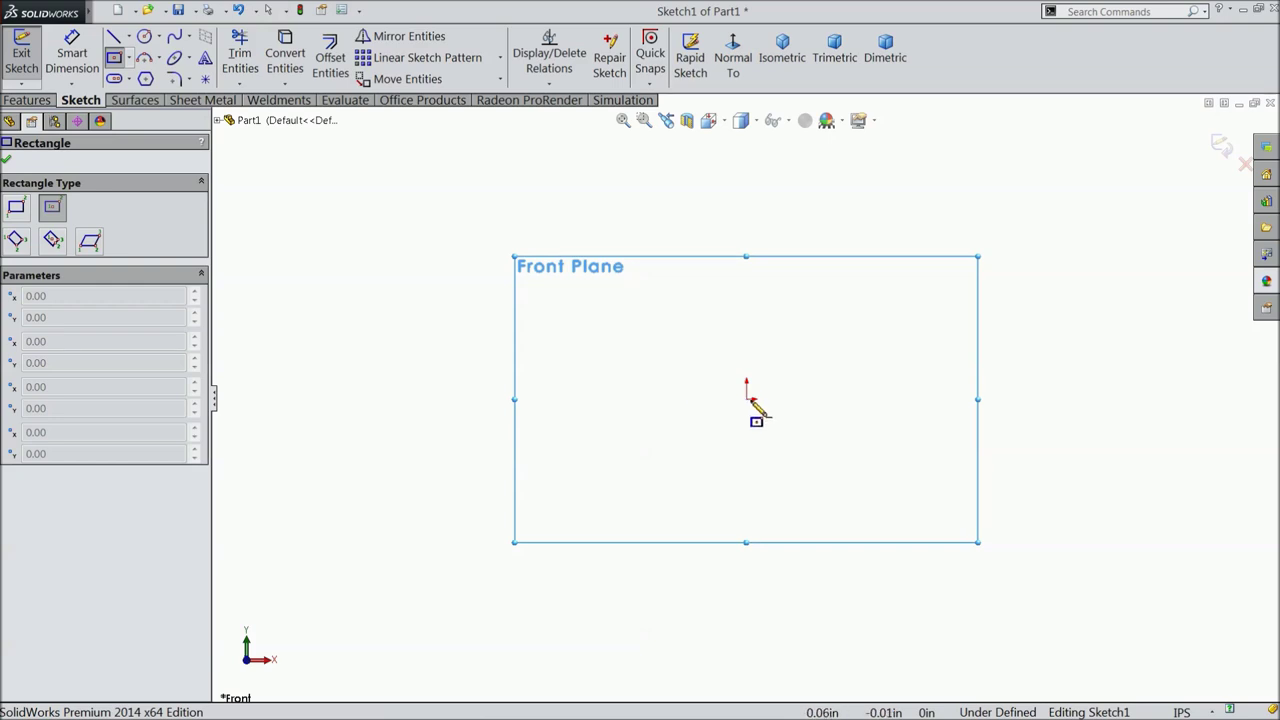
pyautogui.moveTo(747, 400); pyautogui.dragTo(590, 178)
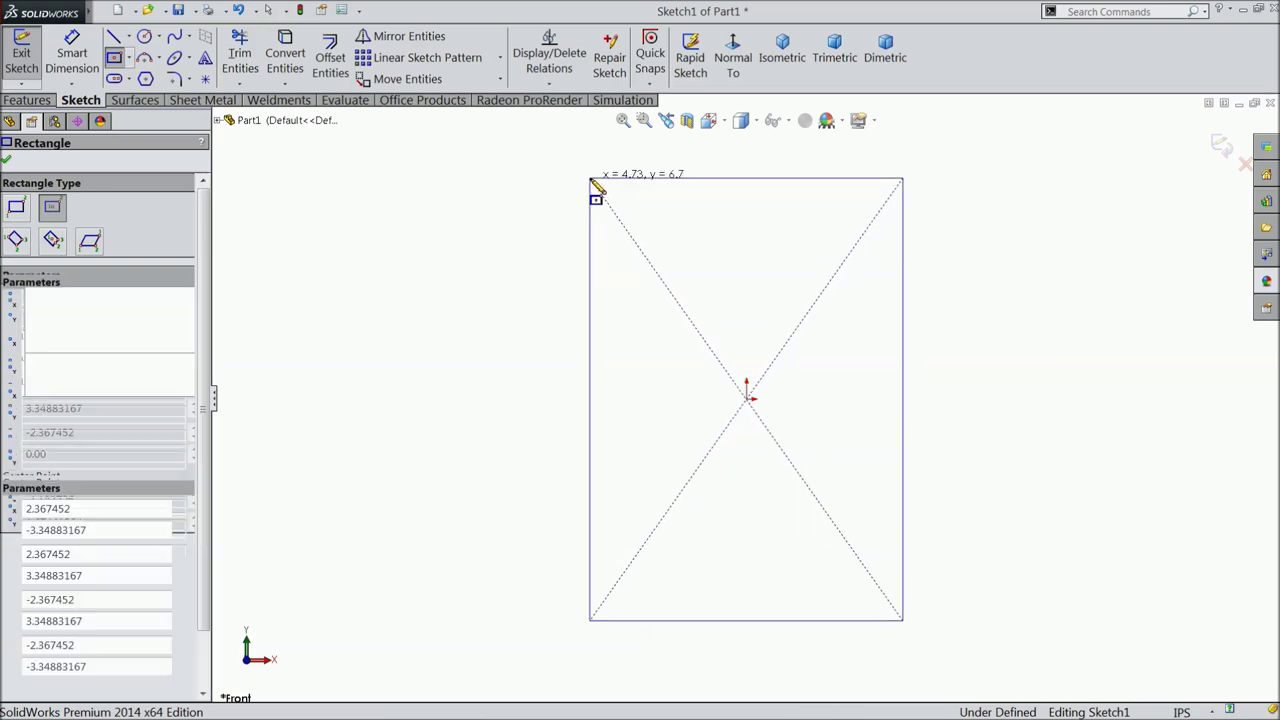
pyautogui.rightClick(446, 178)
pyautogui.click(460, 164)
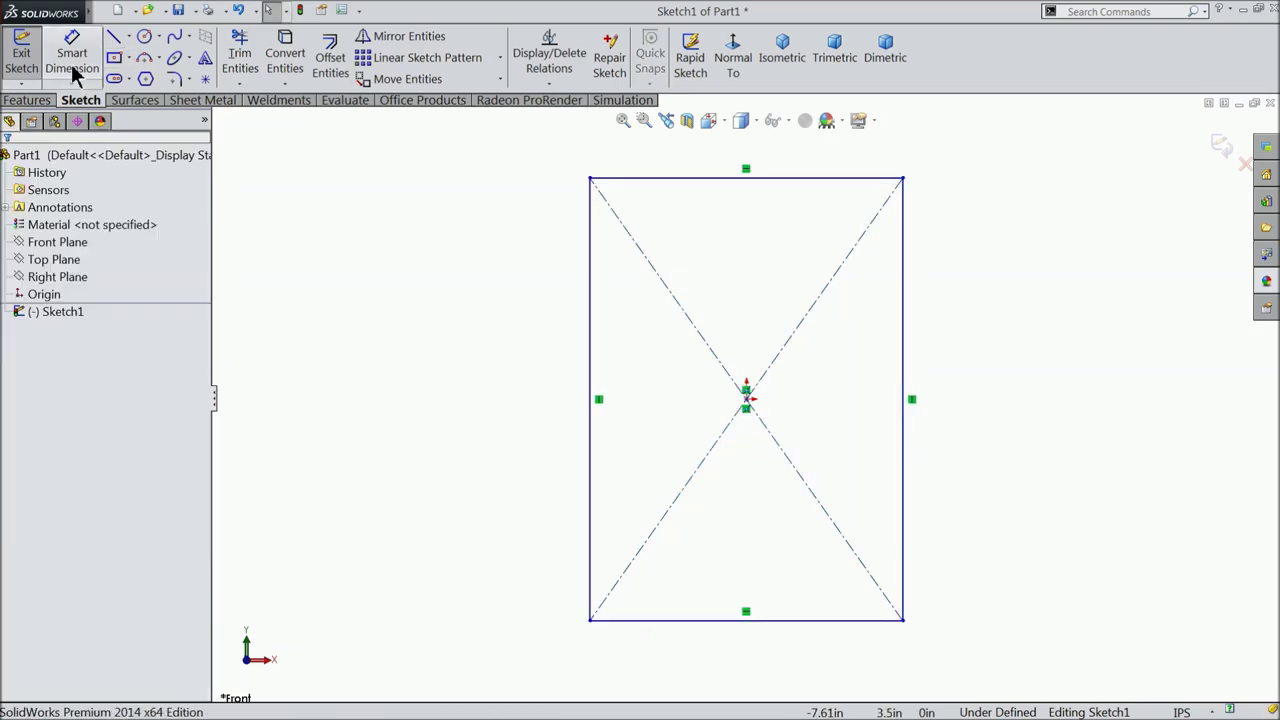
# - Dimension the rectangle to 8 in wide and 12 in high
pyautogui.press('f')
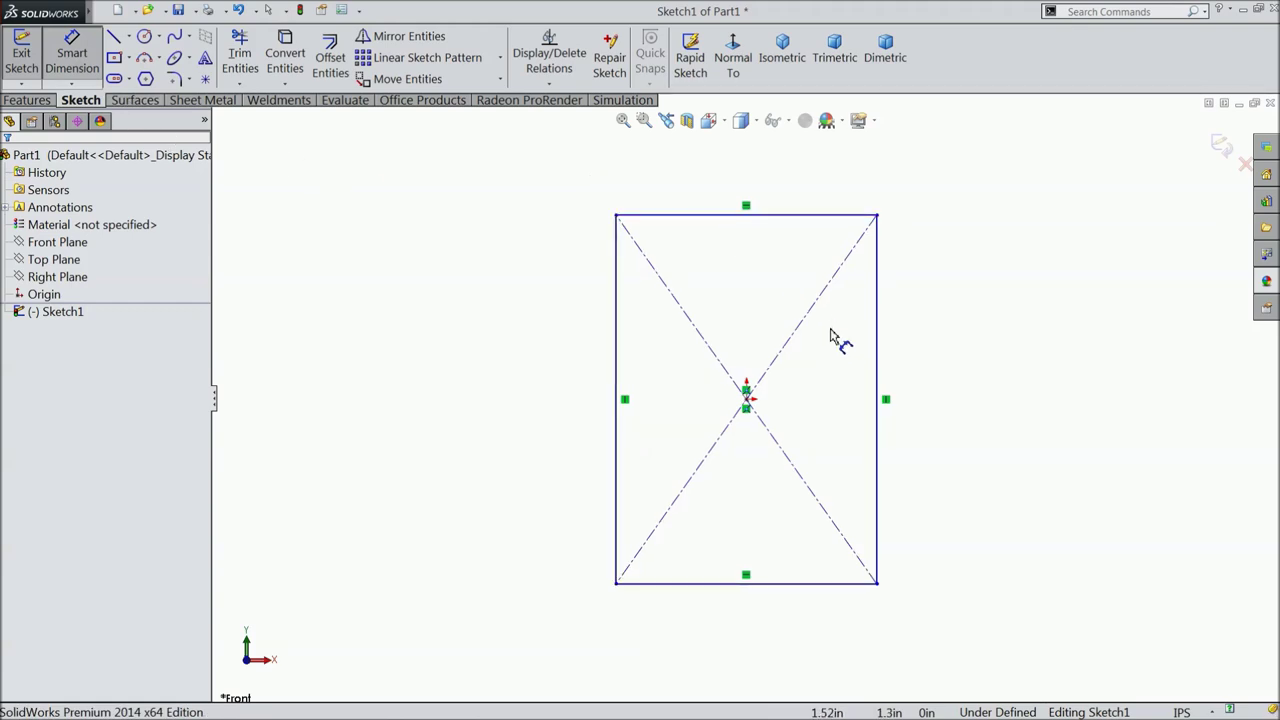
pyautogui.click(762, 216)
pyautogui.click(752, 180)
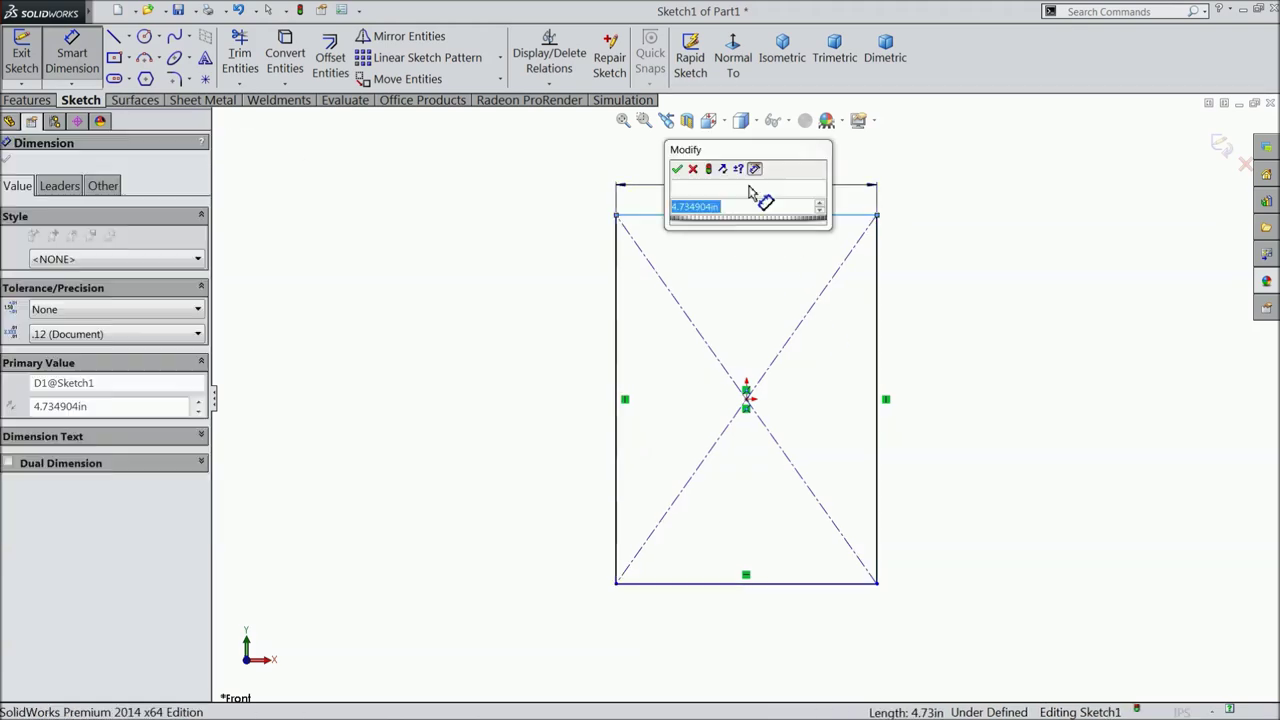
pyautogui.write('8')
pyautogui.click(677, 170)
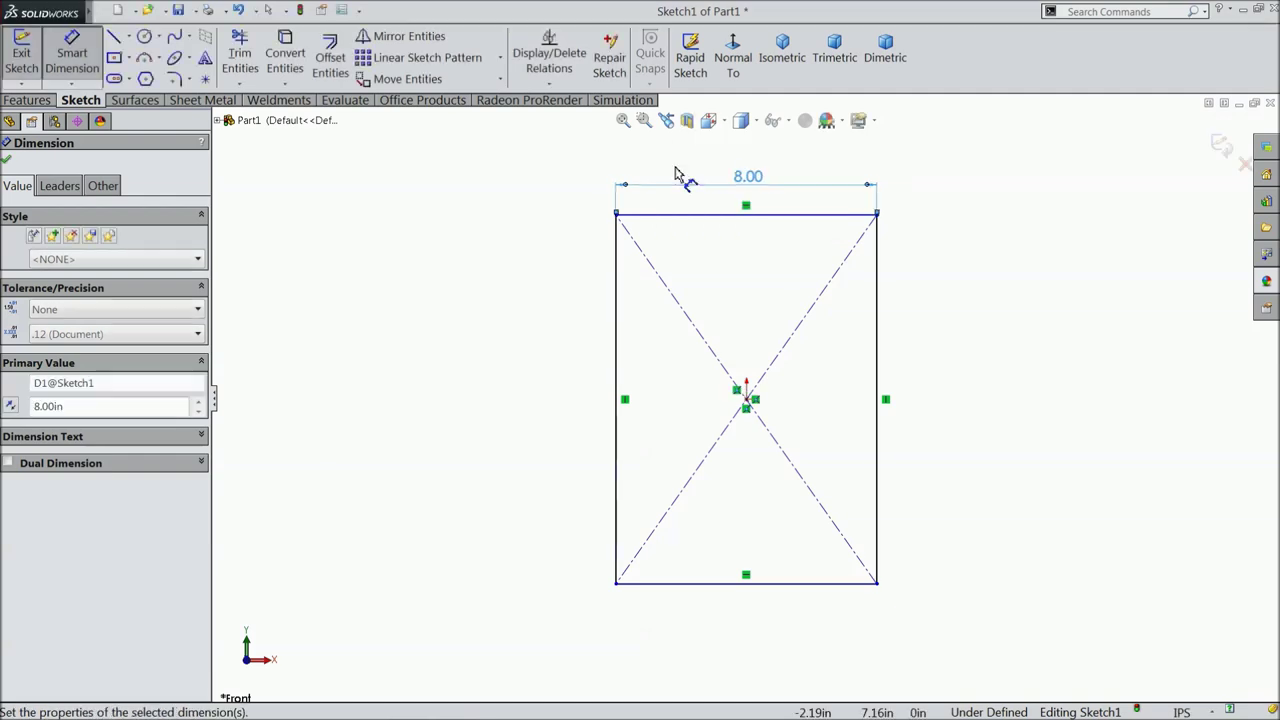
pyautogui.click(879, 350)
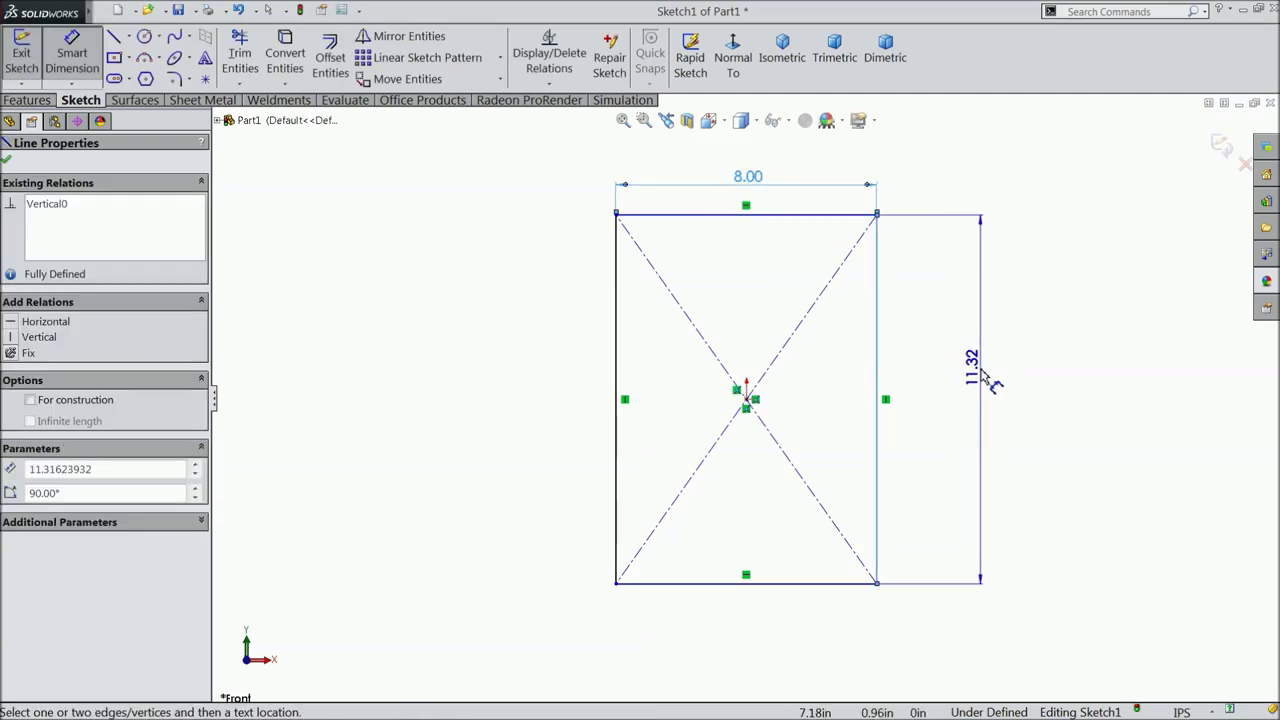
pyautogui.click(985, 380)
pyautogui.press('Return')
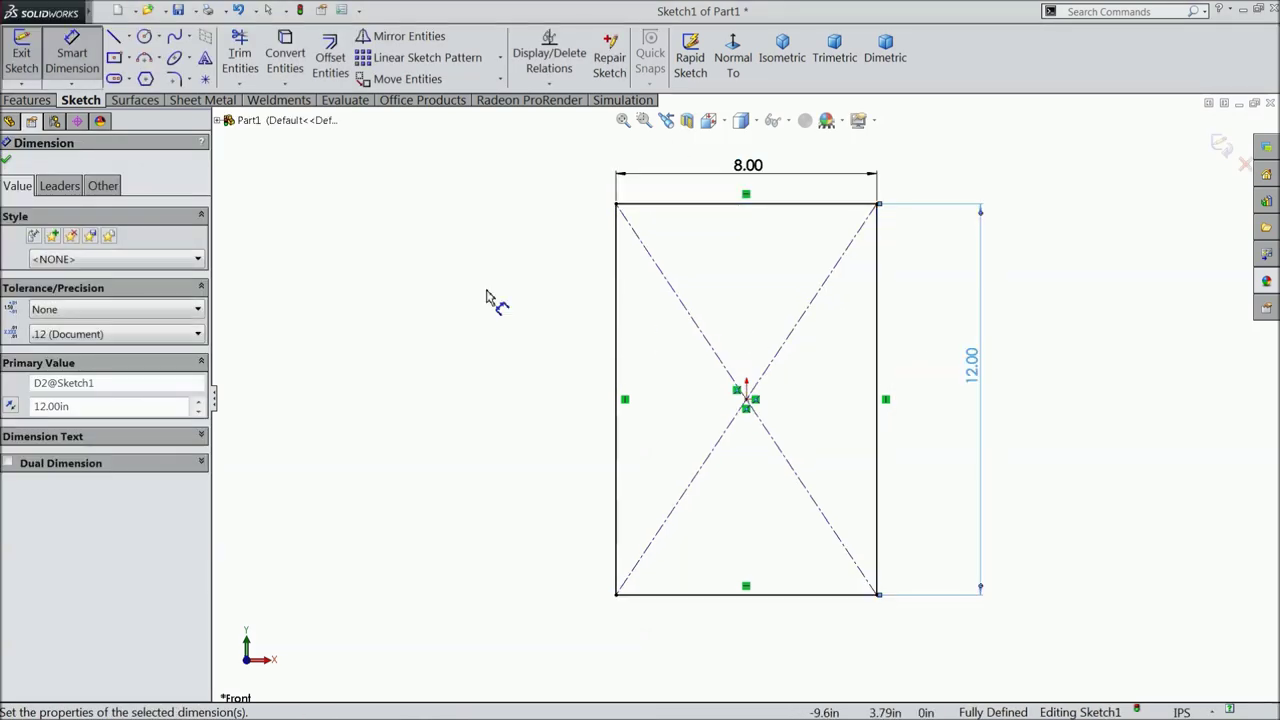
pyautogui.click(7, 159)
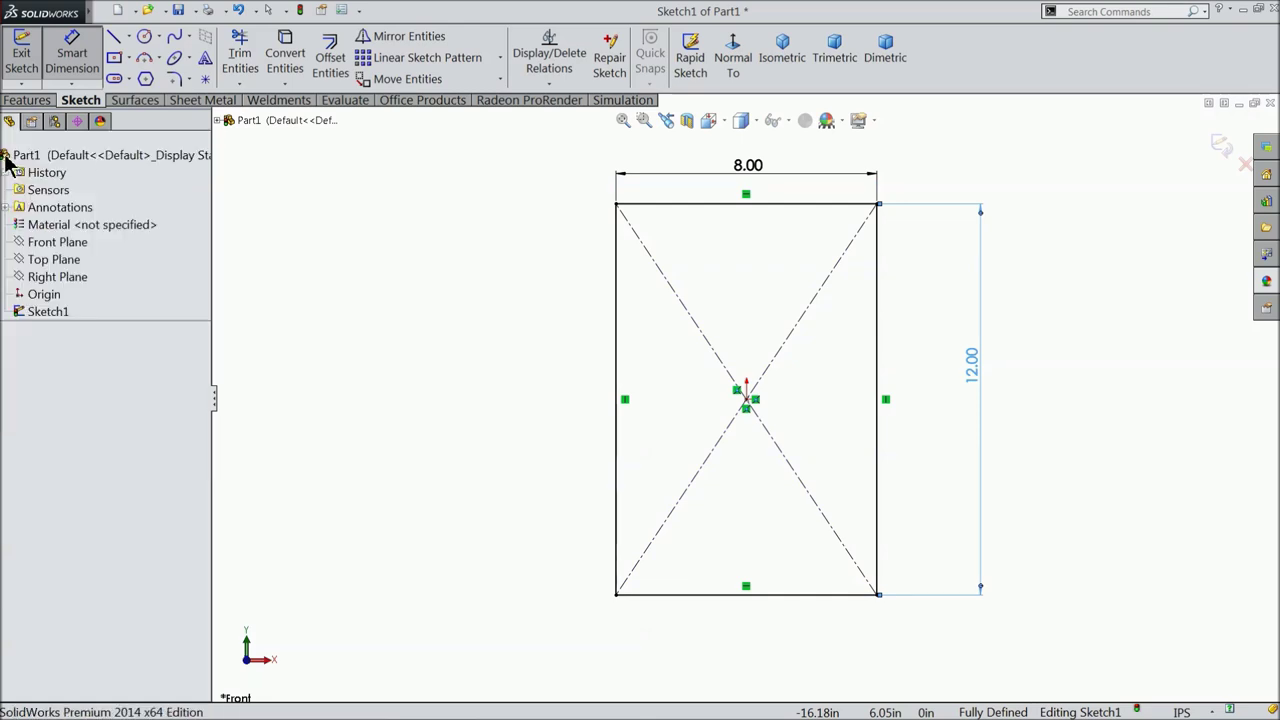
# - Draw a three-point arc of about 7.71 in radius between two points on the rectangle's left edge, bulging inward
pyautogui.click(147, 63)
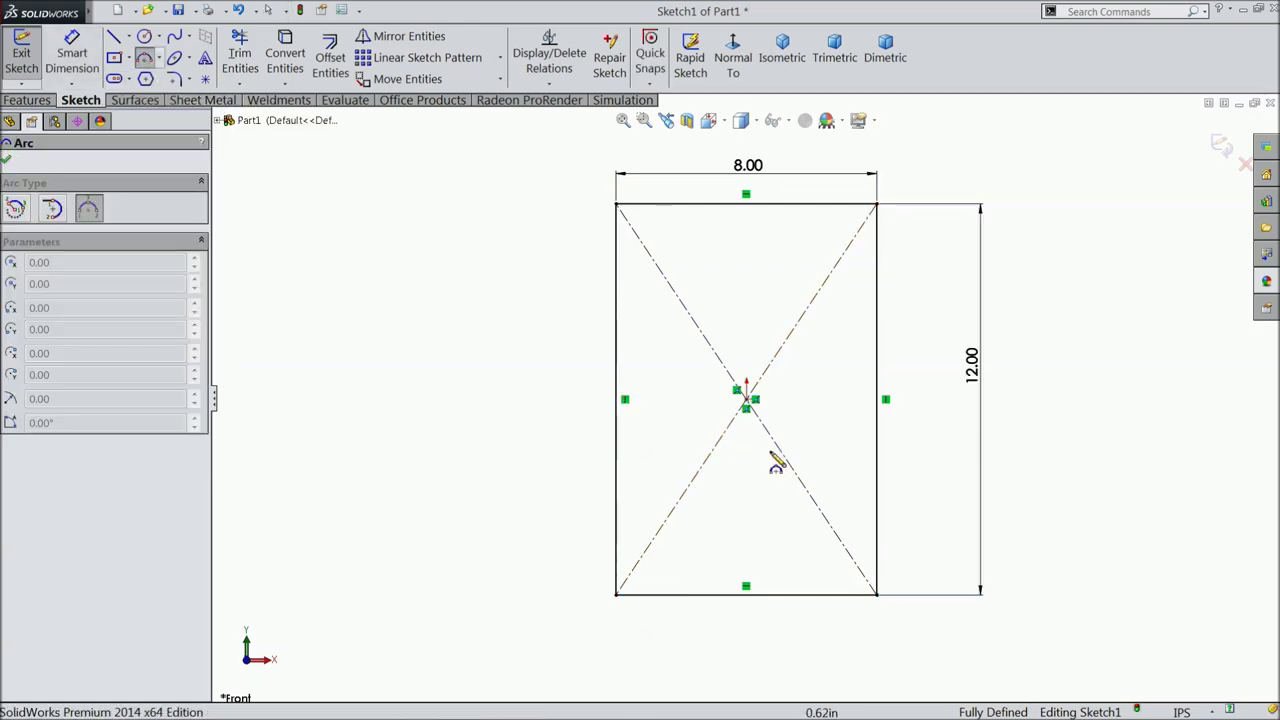
pyautogui.click(617, 258)
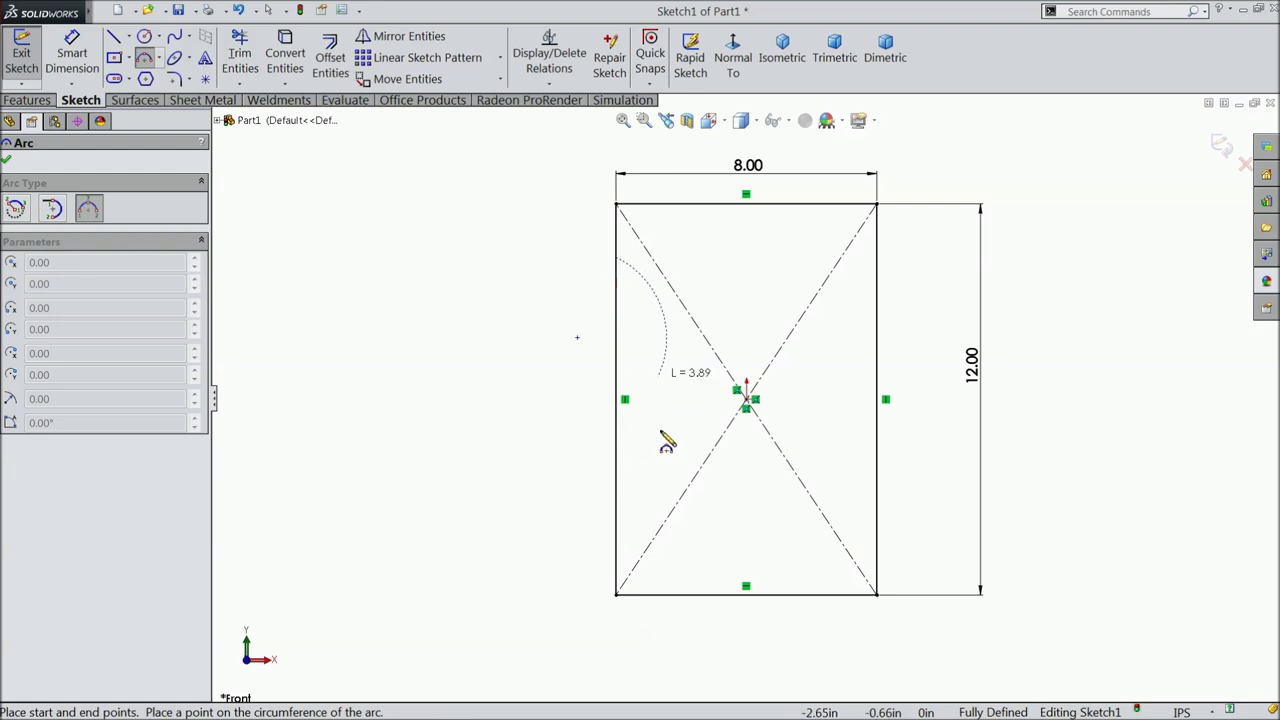
pyautogui.click(617, 537)
pyautogui.click(659, 398)
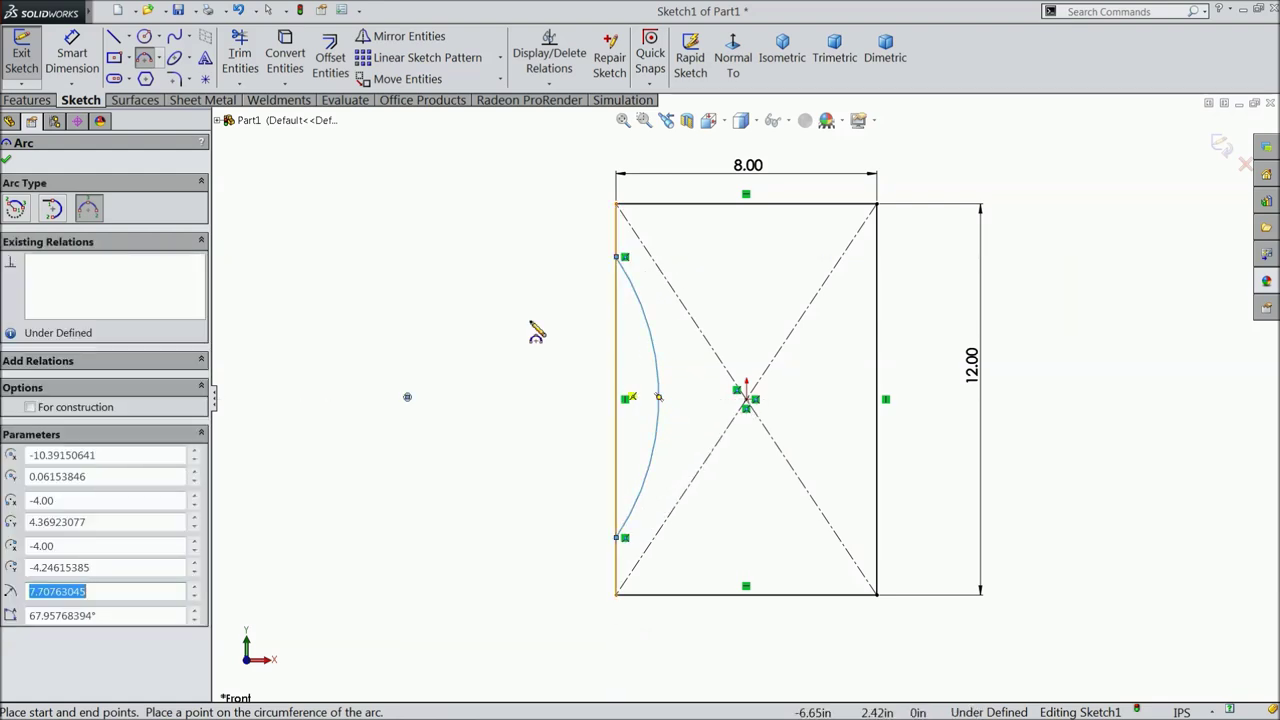
pyautogui.rightClick(613, 387)
pyautogui.click(505, 167)
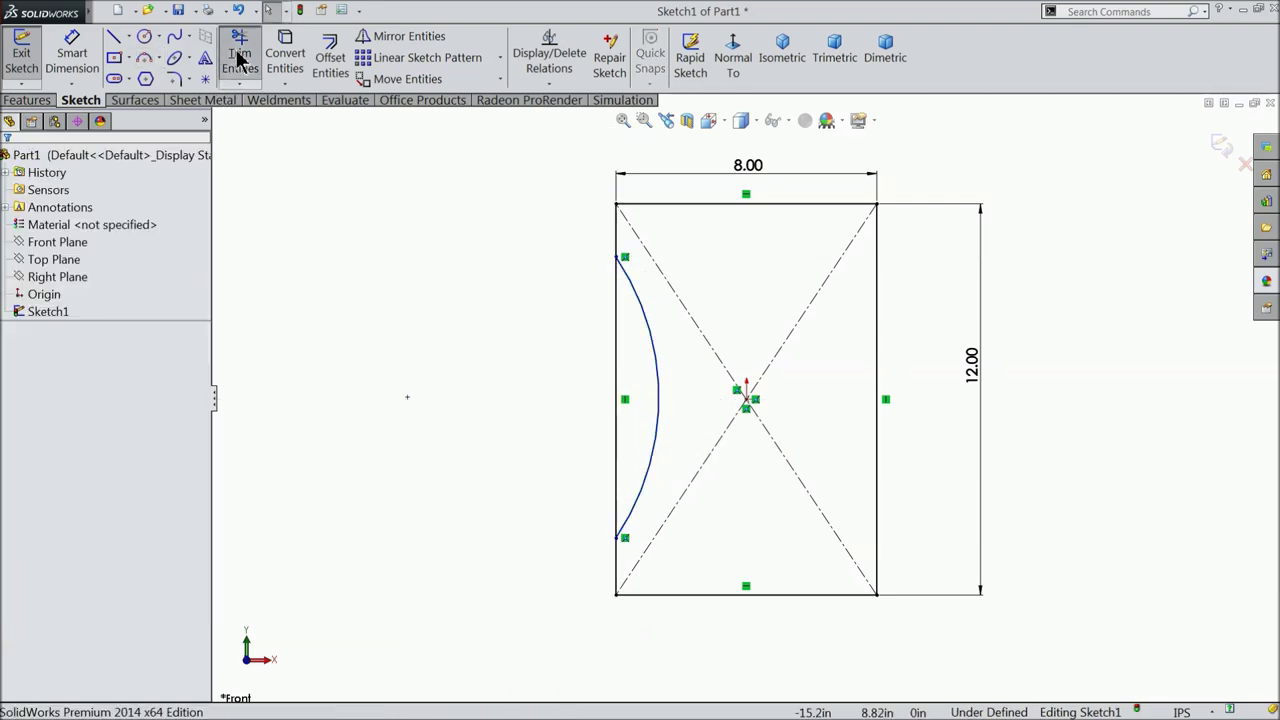
# - Try to power-trim the part of the rectangle's left edge between the arc's endpoints
pyautogui.click(240, 60)
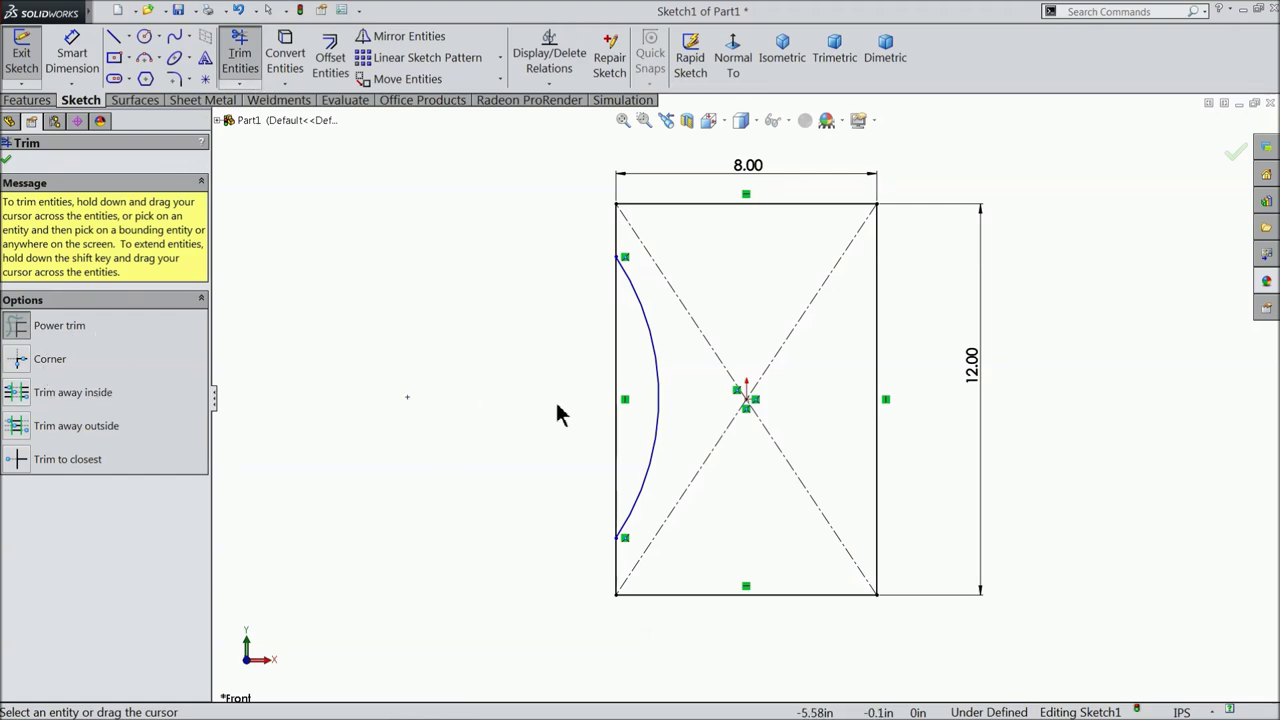
pyautogui.click(616, 380)
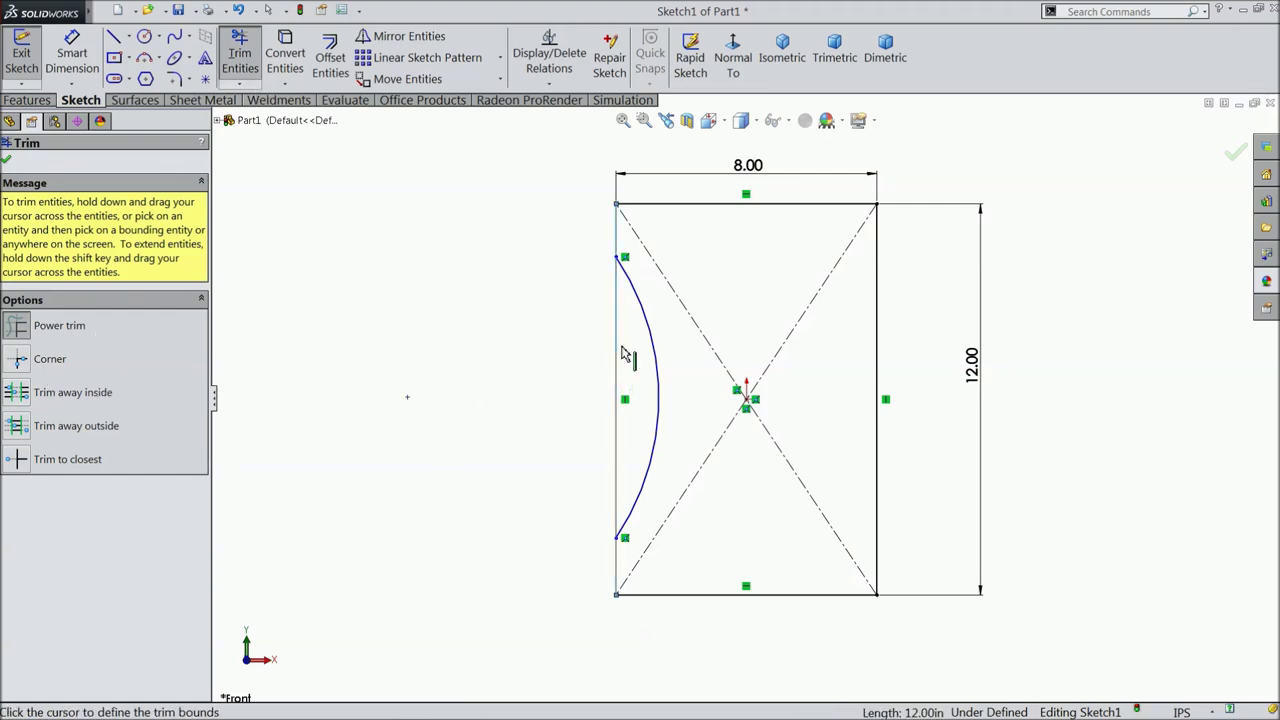
pyautogui.click(565, 379)
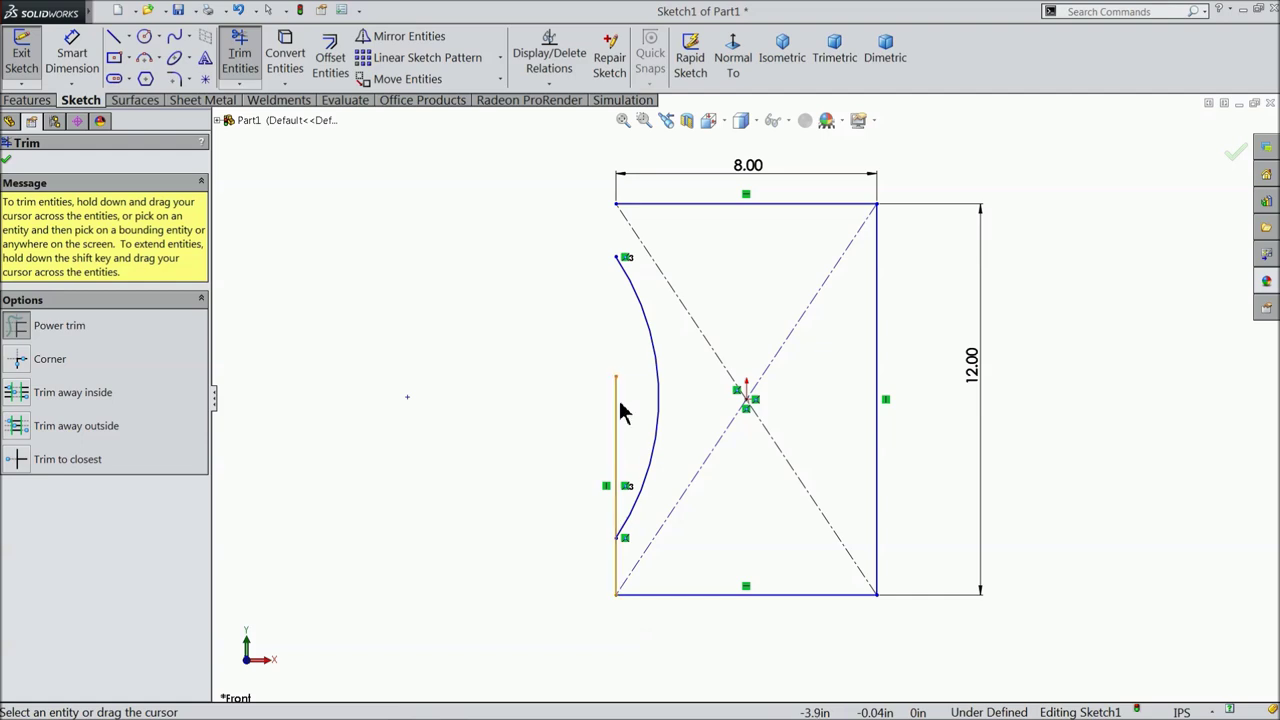
pyautogui.click(242, 12)
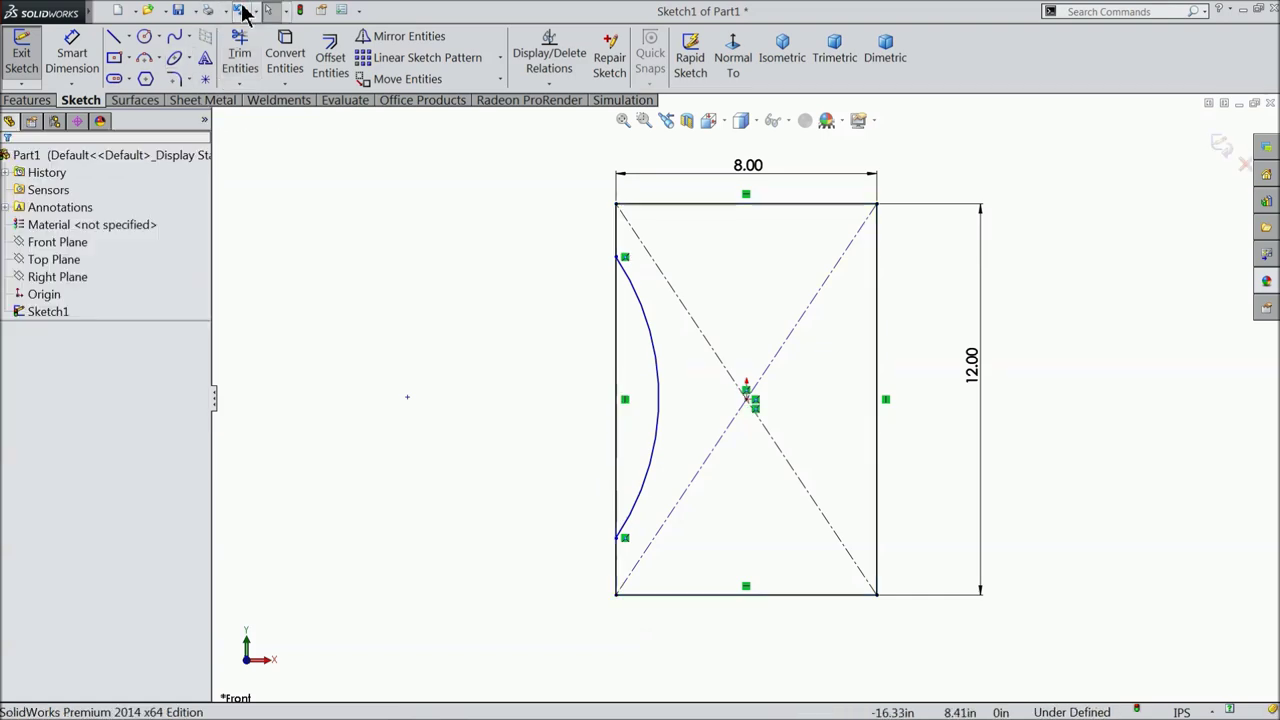
# - Trim away the left edge segment between the arc's endpoints using the Trim to closest option
pyautogui.click(241, 60)
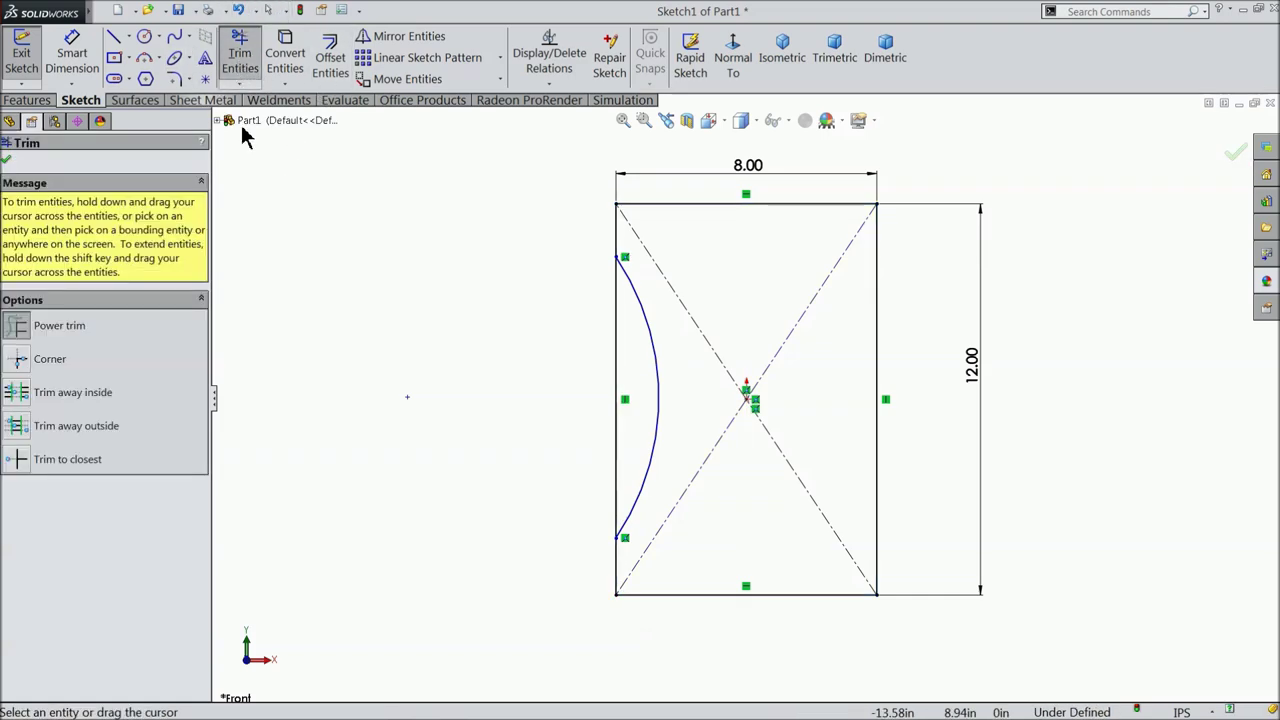
pyautogui.click(66, 461)
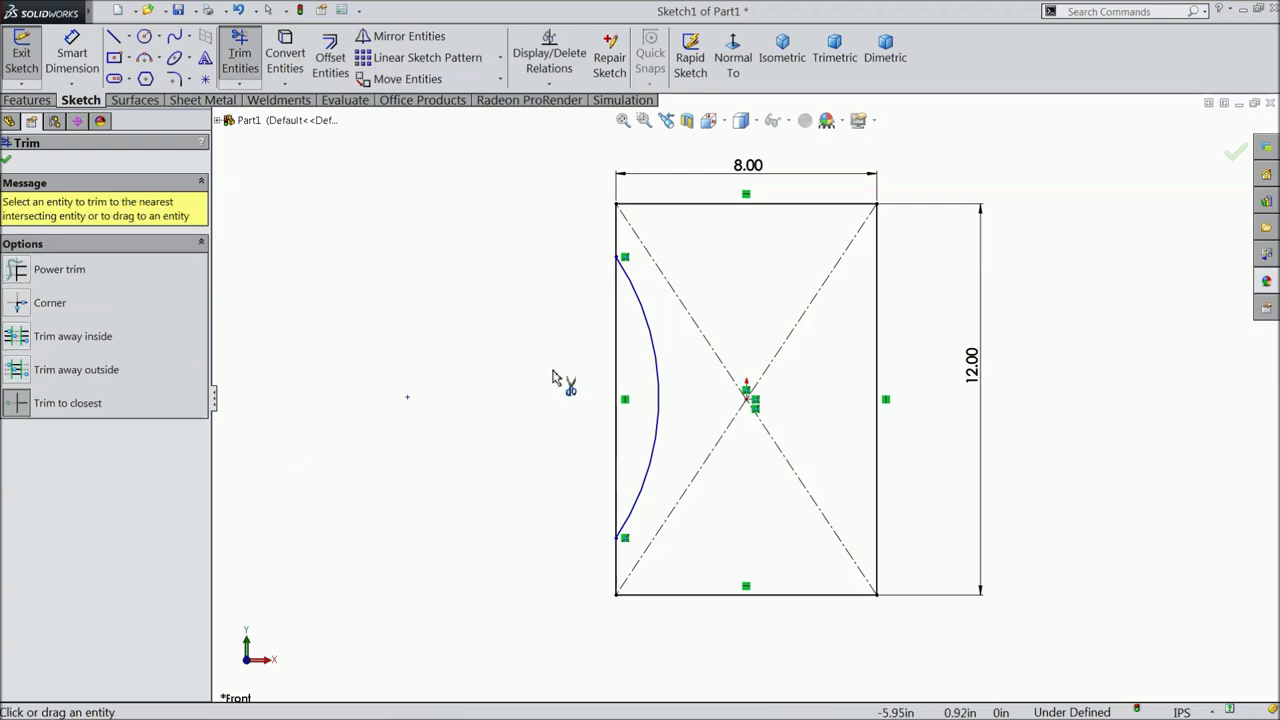
pyautogui.click(616, 369)
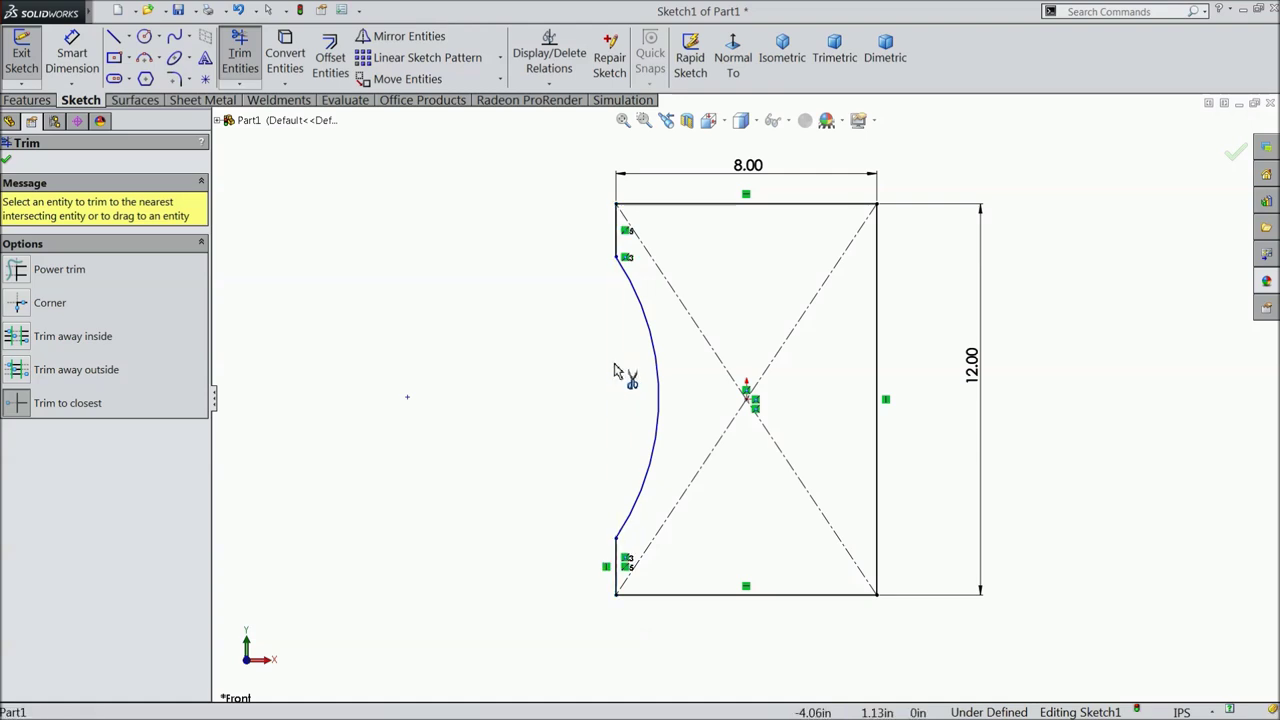
pyautogui.click(7, 161)
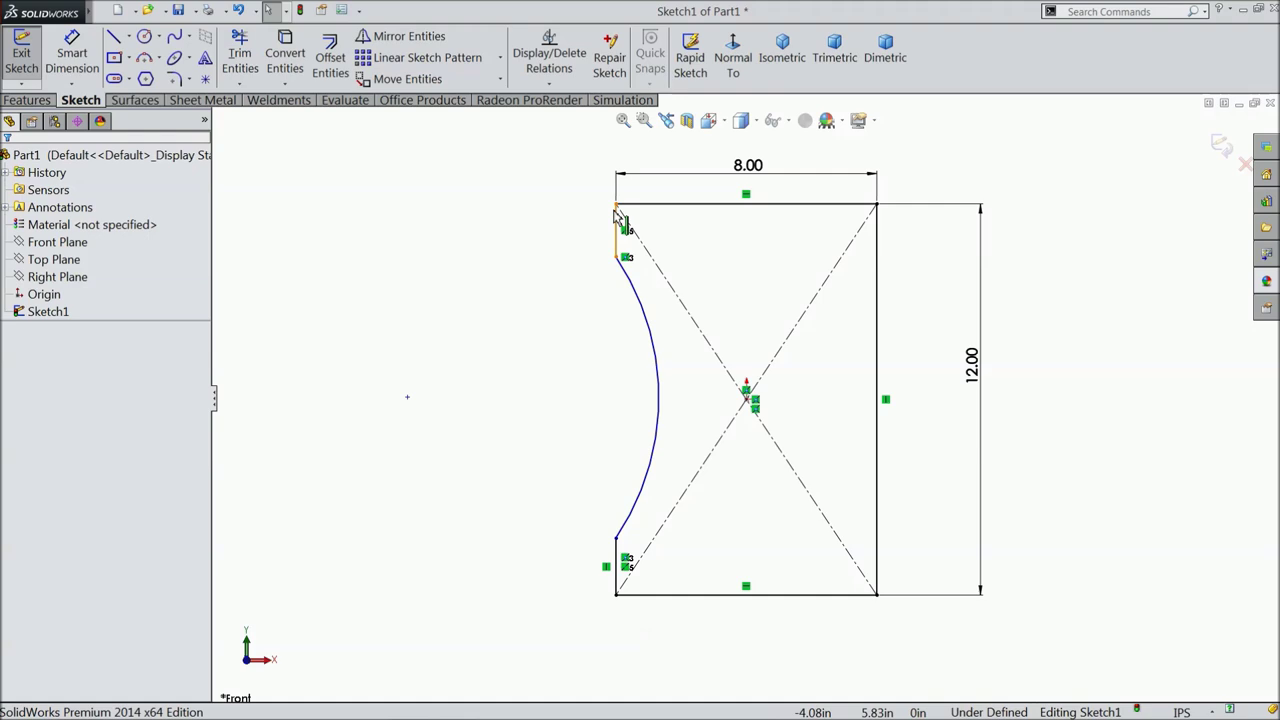
# - Add an Equal relation between the two short vertical lines above and below the arc
pyautogui.click(617, 232)
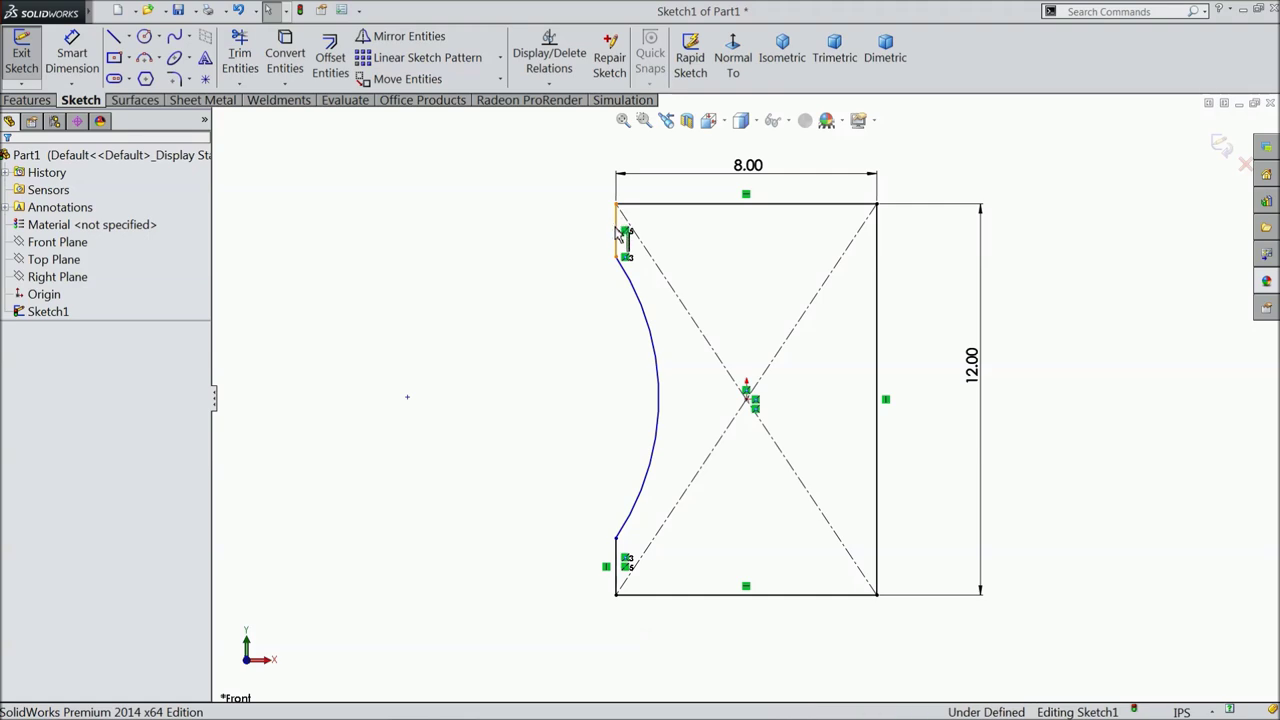
pyautogui.keyDown('ctrl'); pyautogui.click(618, 565); pyautogui.keyUp('ctrl')
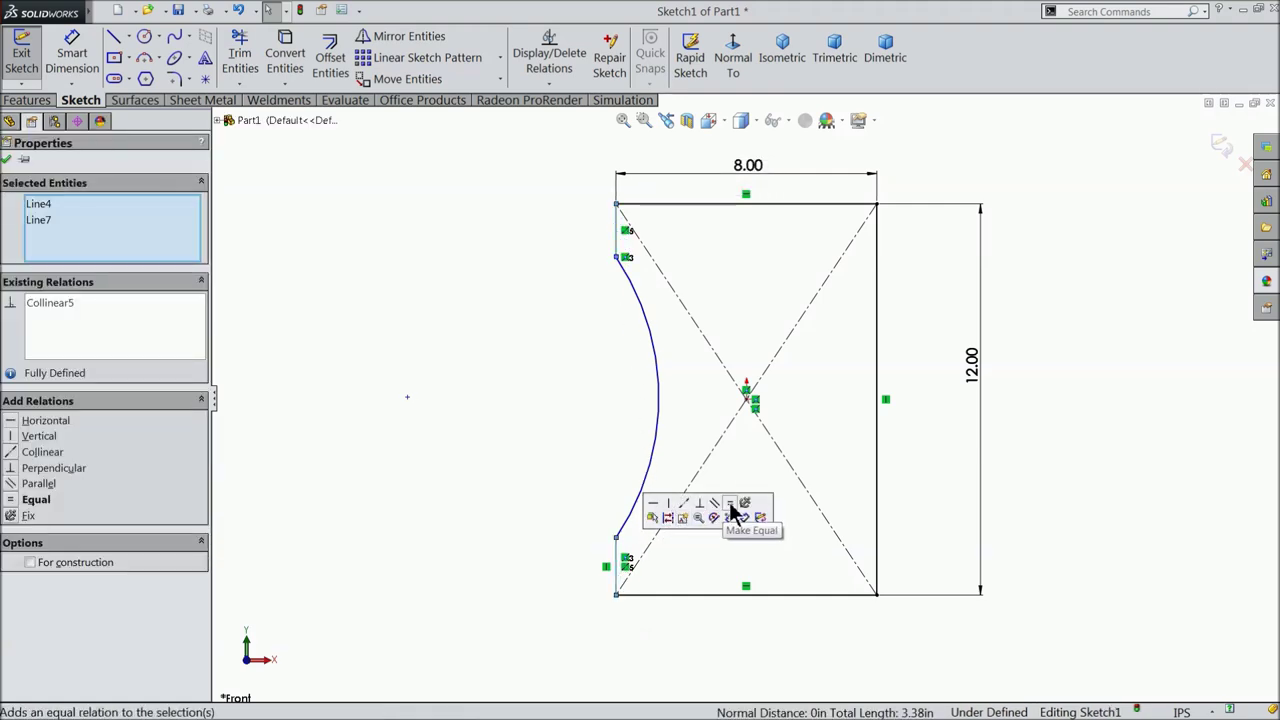
pyautogui.click(731, 505)
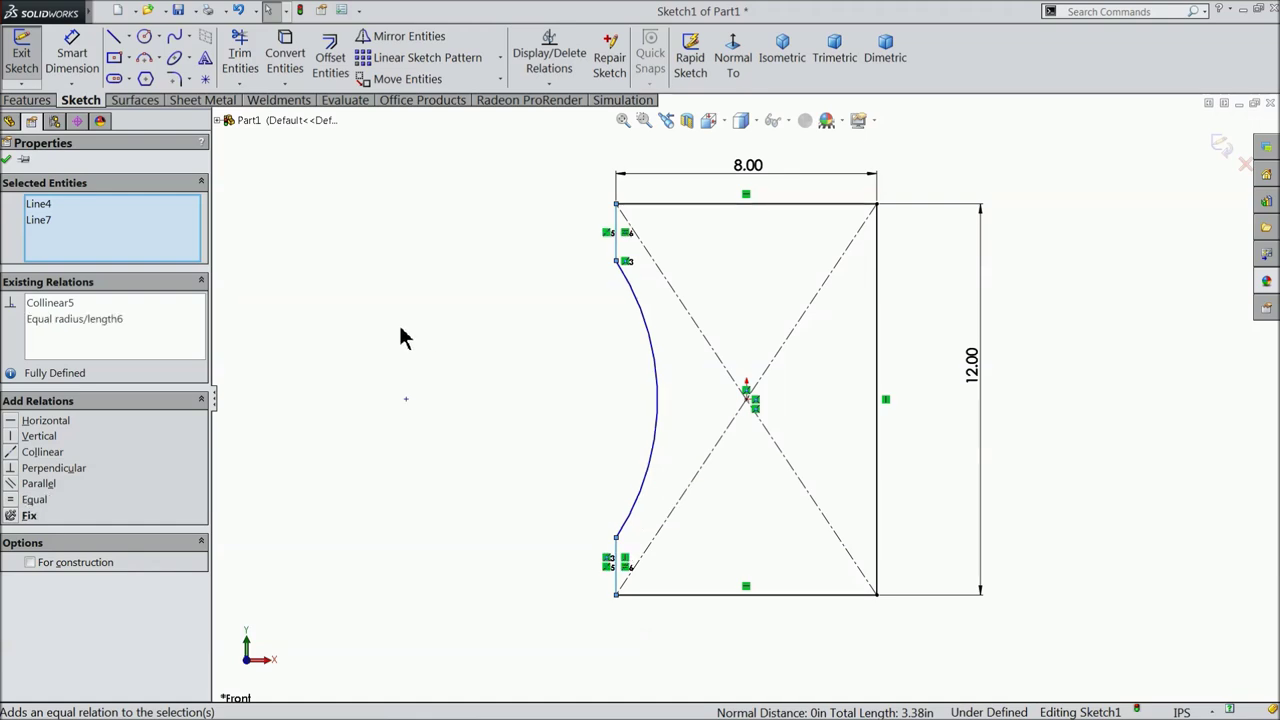
pyautogui.click(6, 159)
# - Dimension the short vertical line above the arc to 1.456 in
pyautogui.click(71, 55)
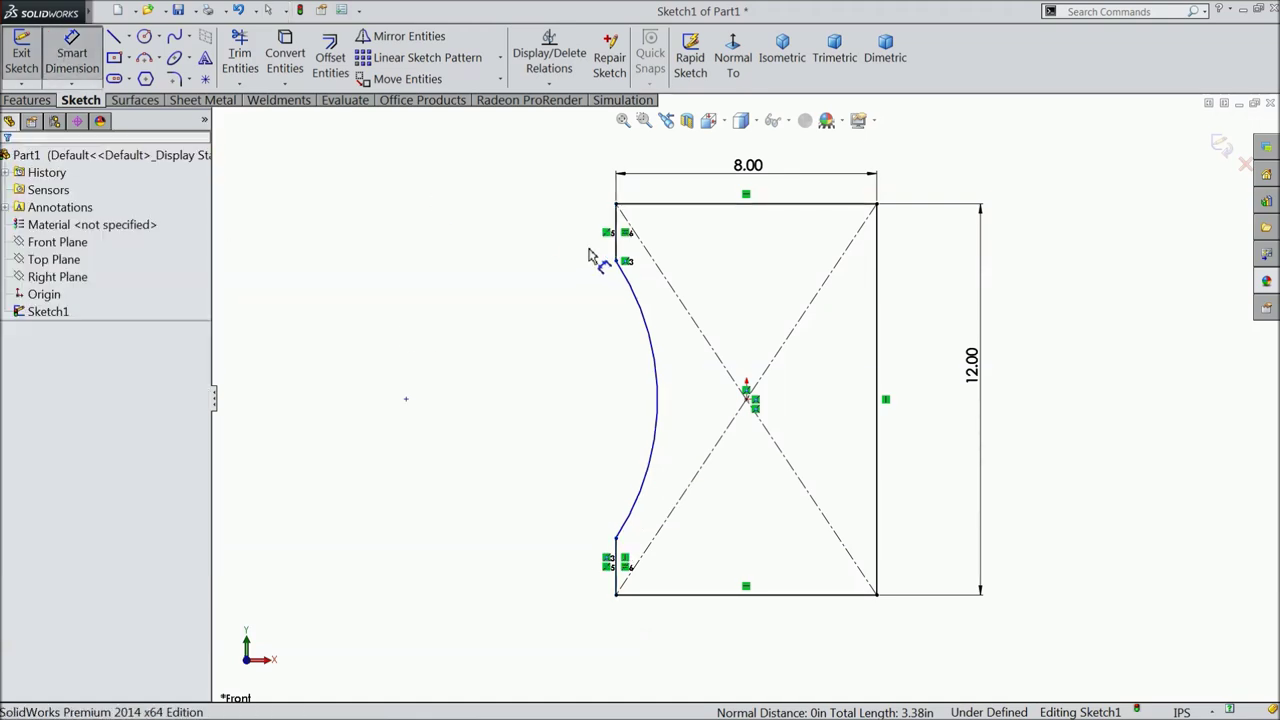
pyautogui.click(622, 250)
pyautogui.click(536, 224)
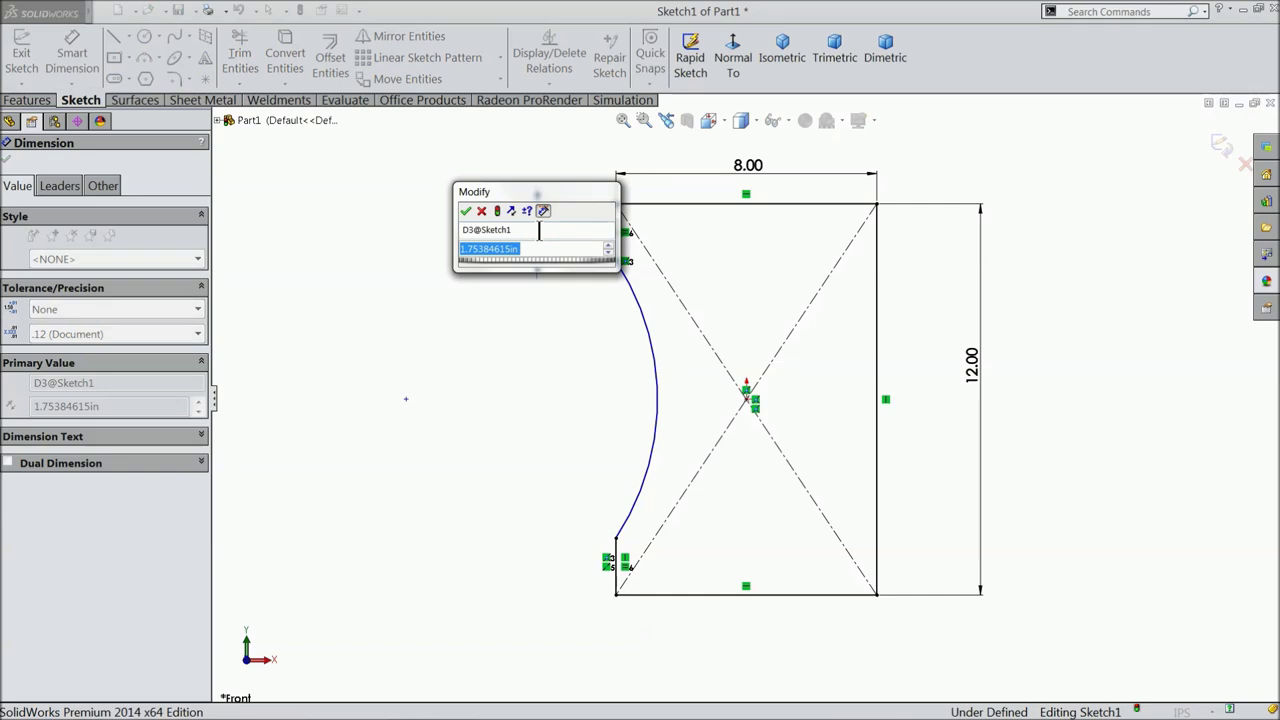
pyautogui.write('1.456')
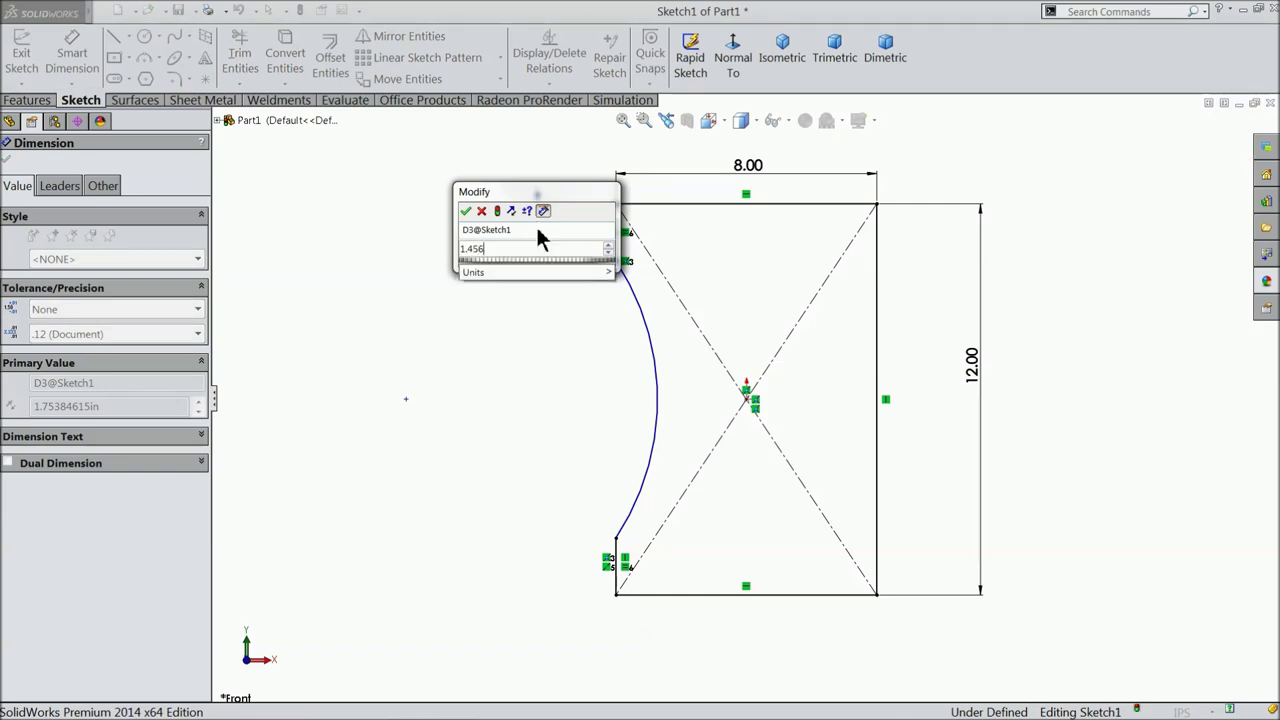
pyautogui.click(467, 216)
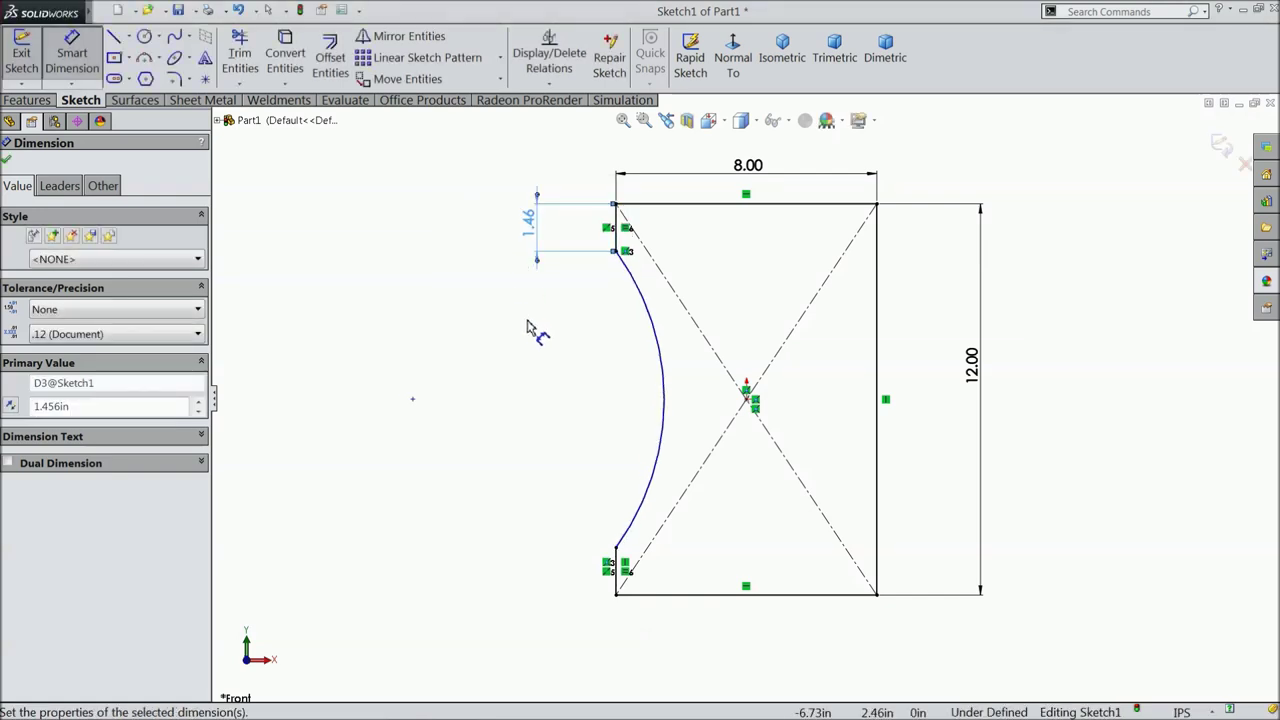
pyautogui.click(7, 161)
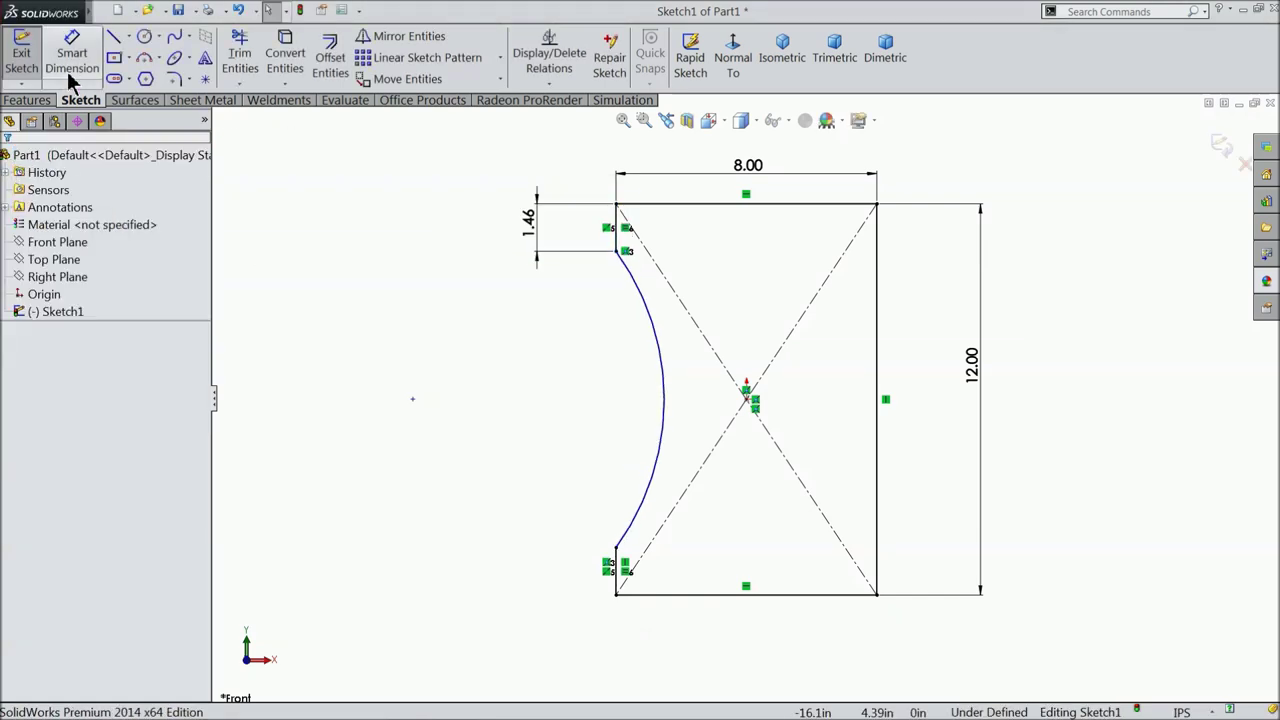
# - Draw a vertical construction centerline through the origin from the midpoint of the profile's top edge to the midpoint of its bottom edge
pyautogui.click(129, 37)
pyautogui.click(153, 80)
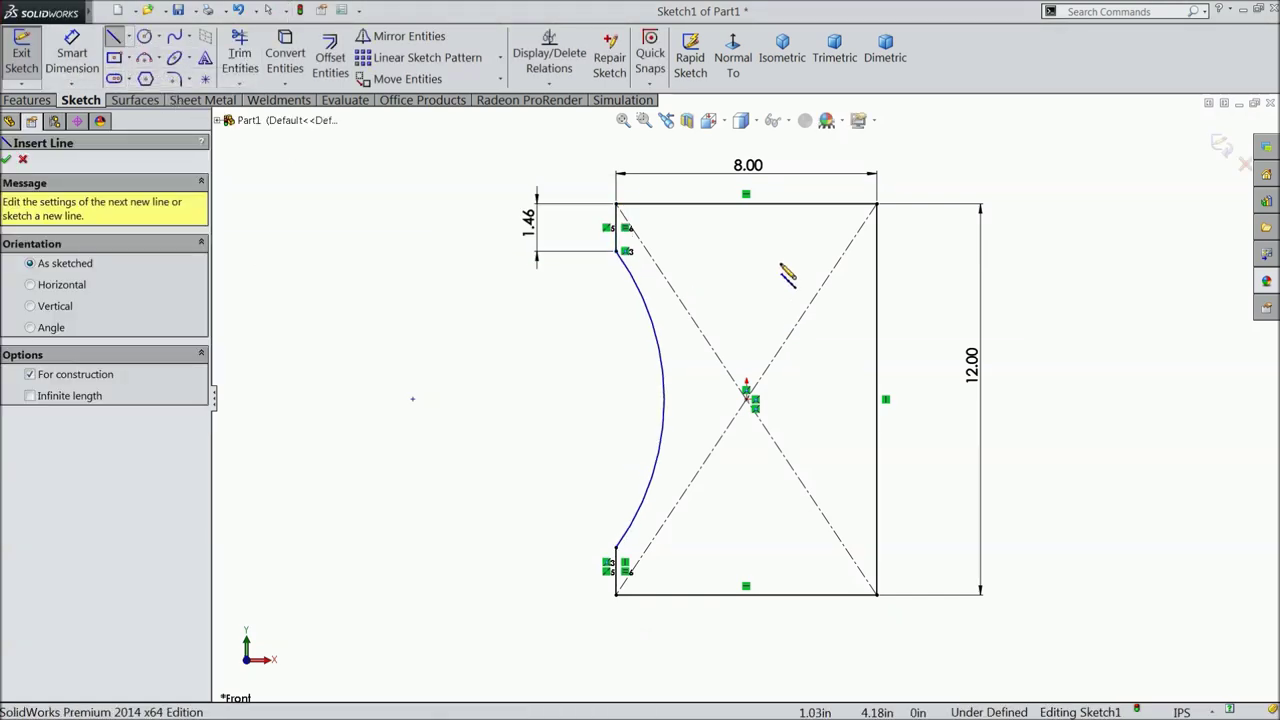
pyautogui.click(746, 204)
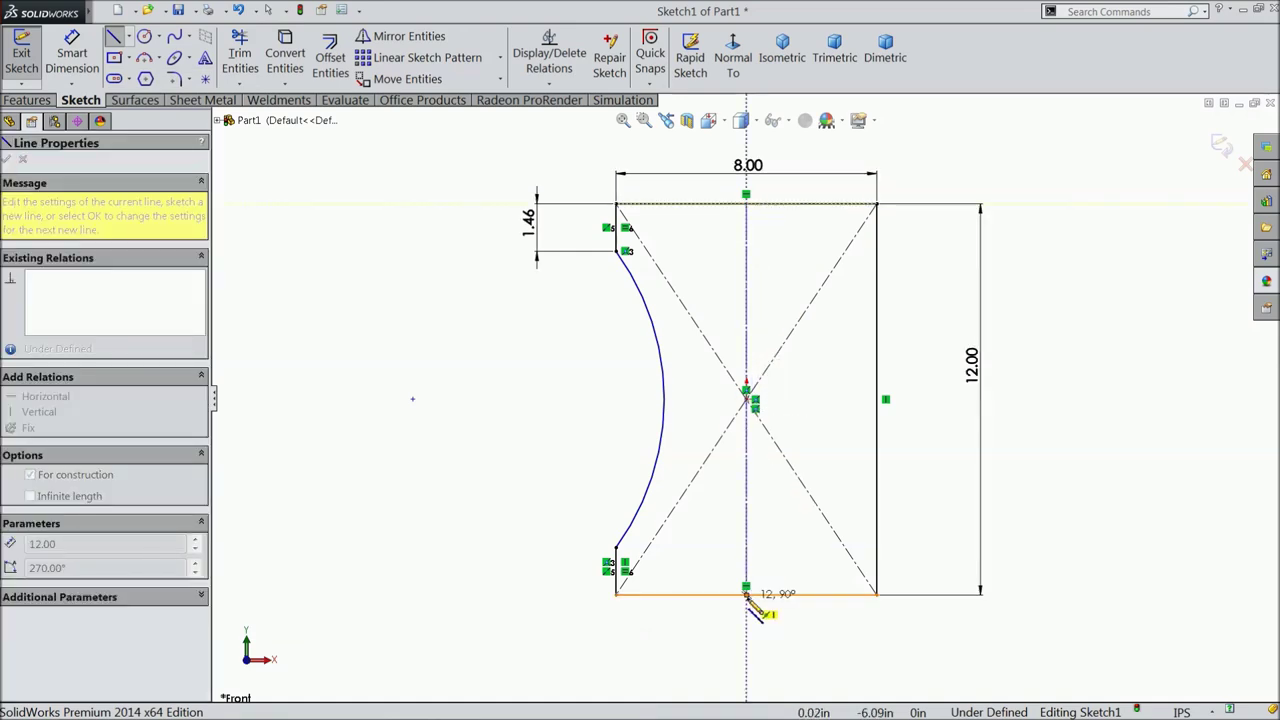
pyautogui.click(746, 594)
pyautogui.rightClick(432, 400)
pyautogui.click(480, 129)
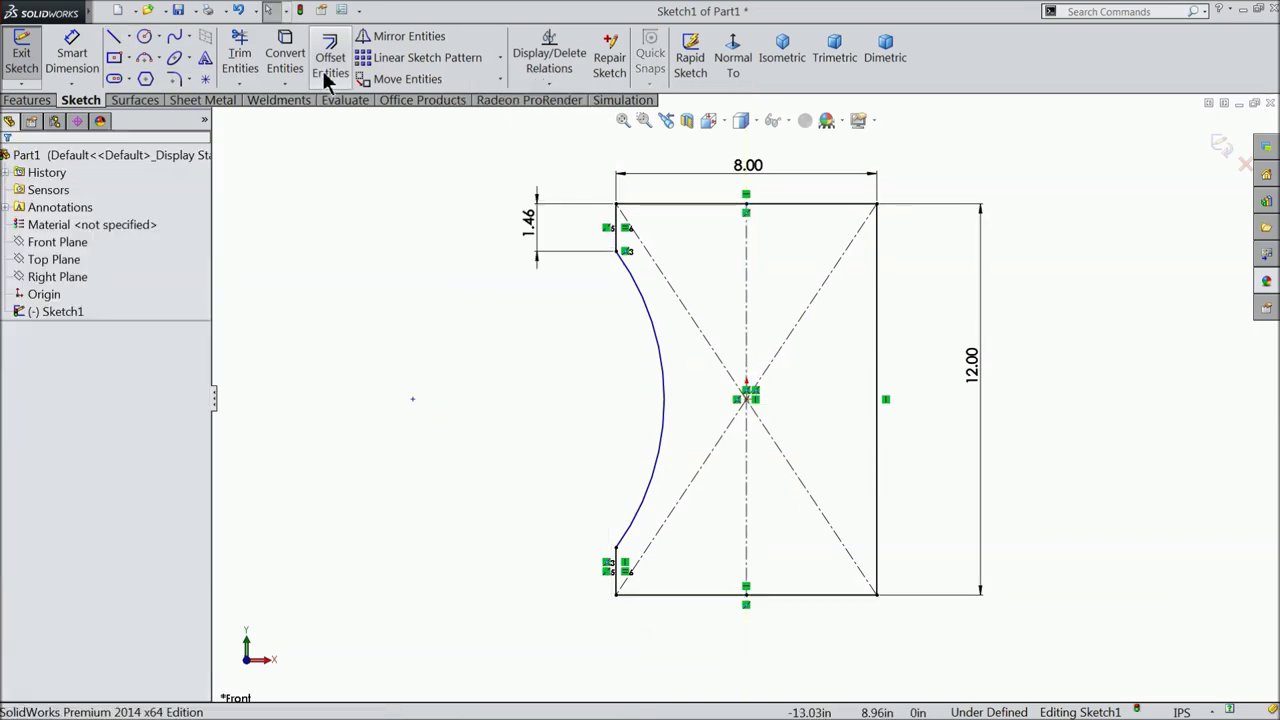
# - Mirror the side arc about the vertical centerline to the opposite side of the profile
pyautogui.click(385, 36)
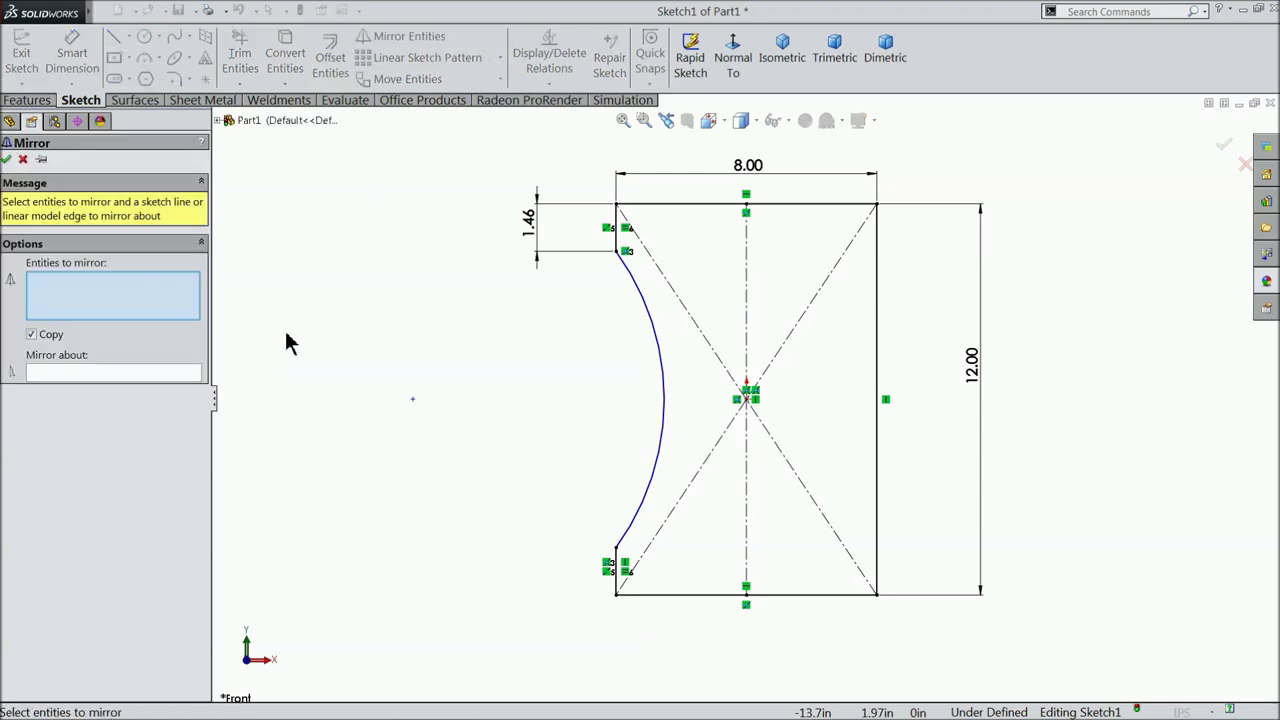
pyautogui.click(668, 390)
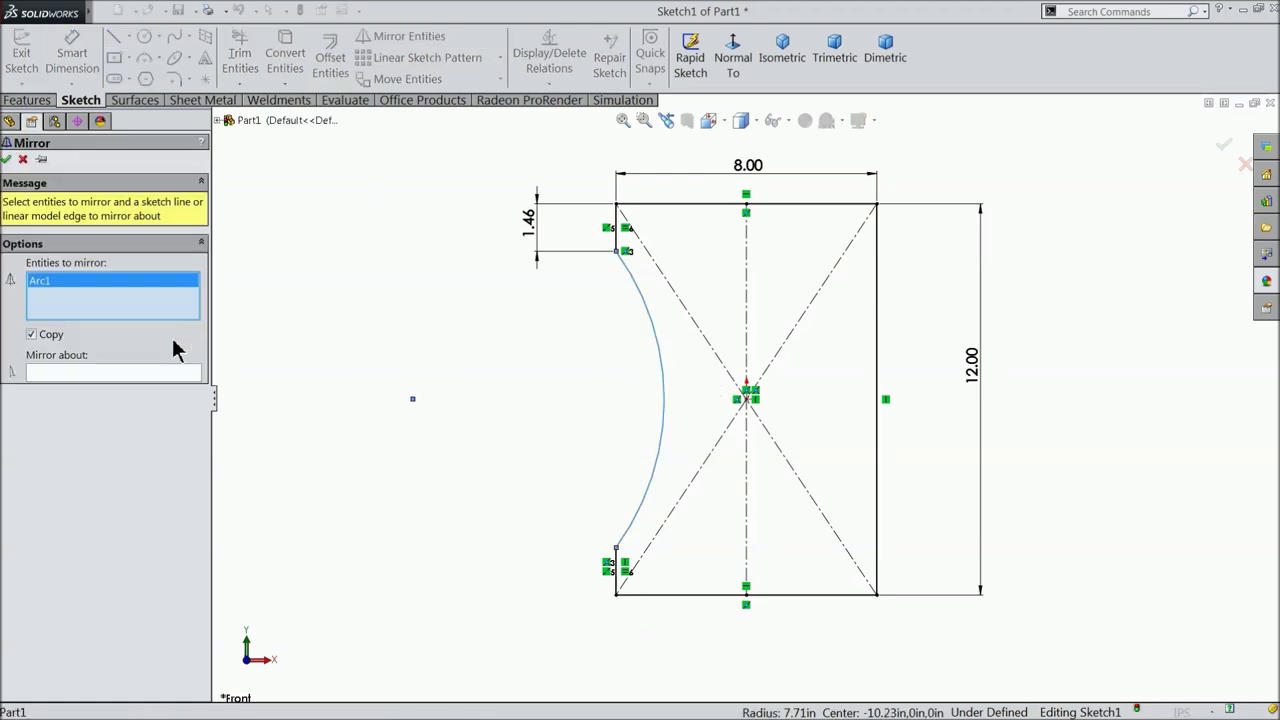
pyautogui.click(158, 374)
pyautogui.click(747, 306)
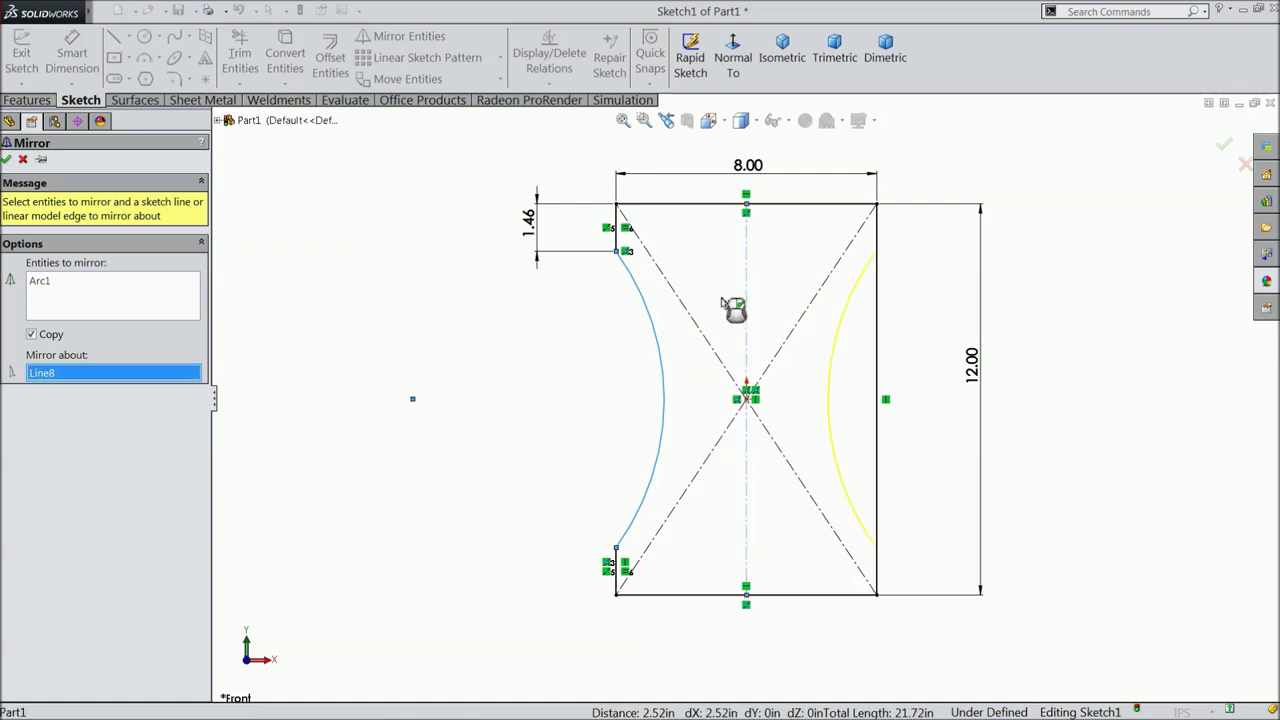
pyautogui.click(8, 159)
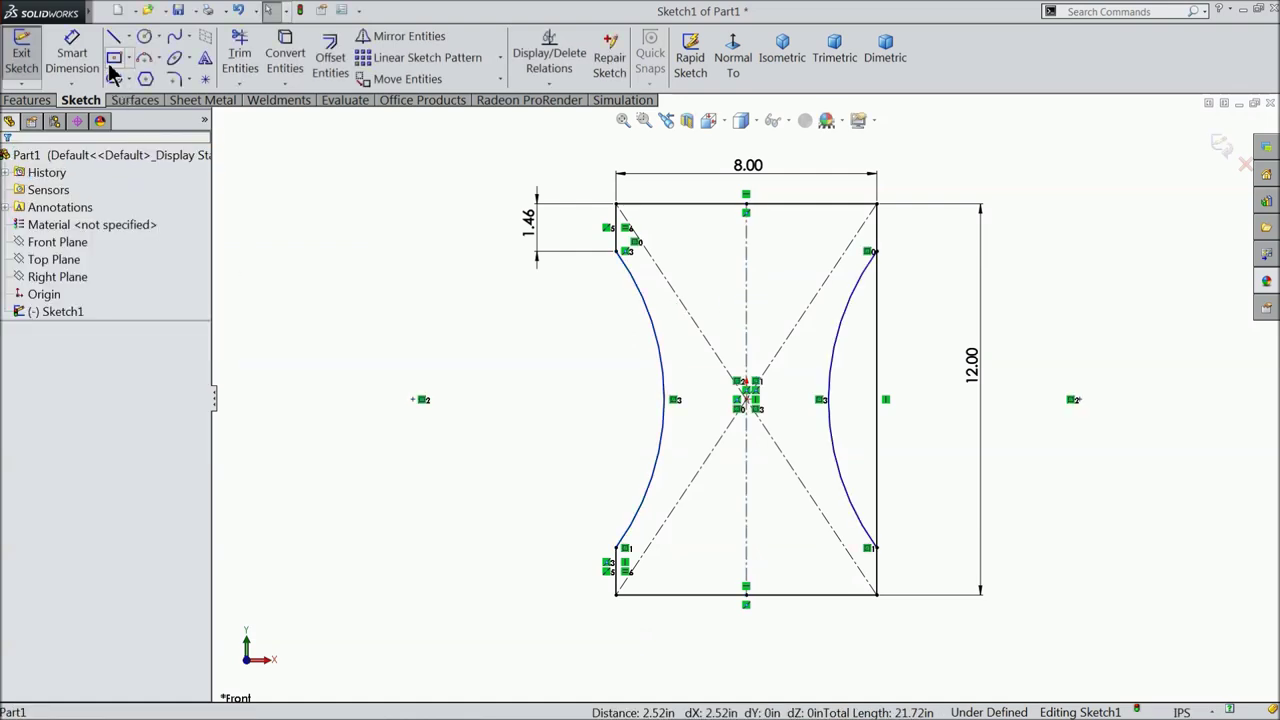
# - Dimension the original side arc with a radius of 8 in
pyautogui.click(661, 372)
pyautogui.click(566, 386)
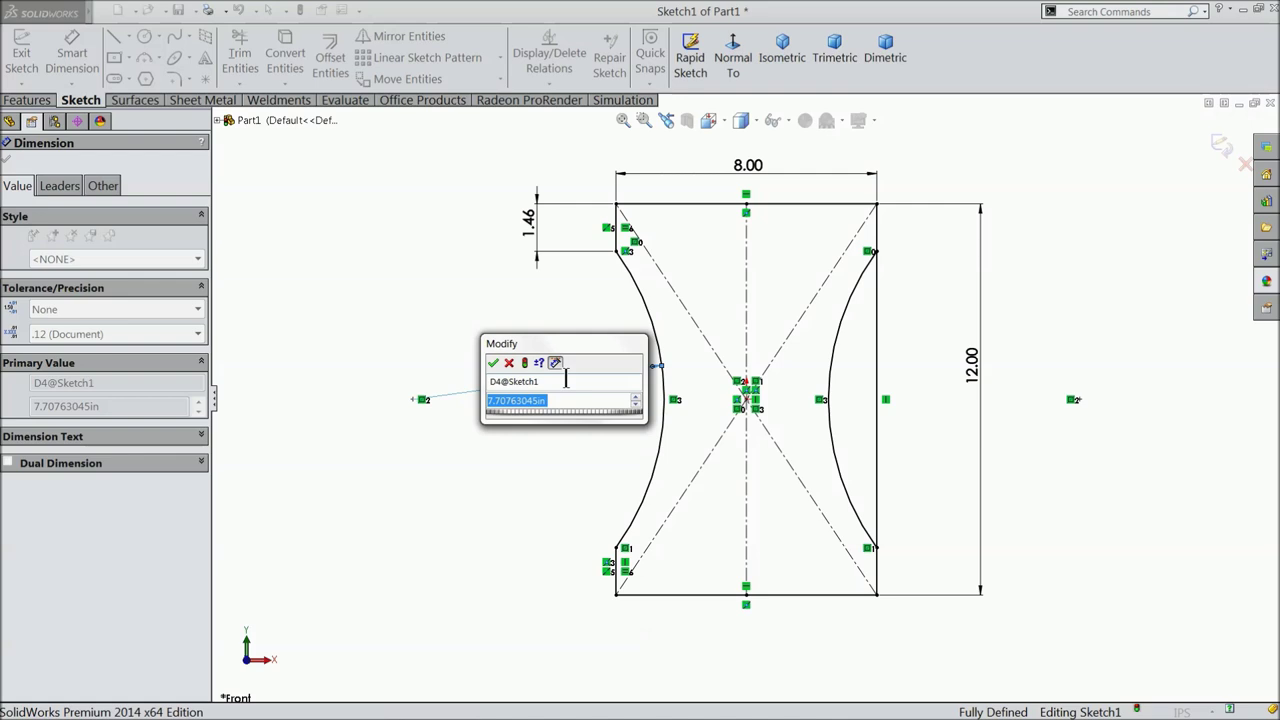
pyautogui.write('8')
pyautogui.click(492, 363)
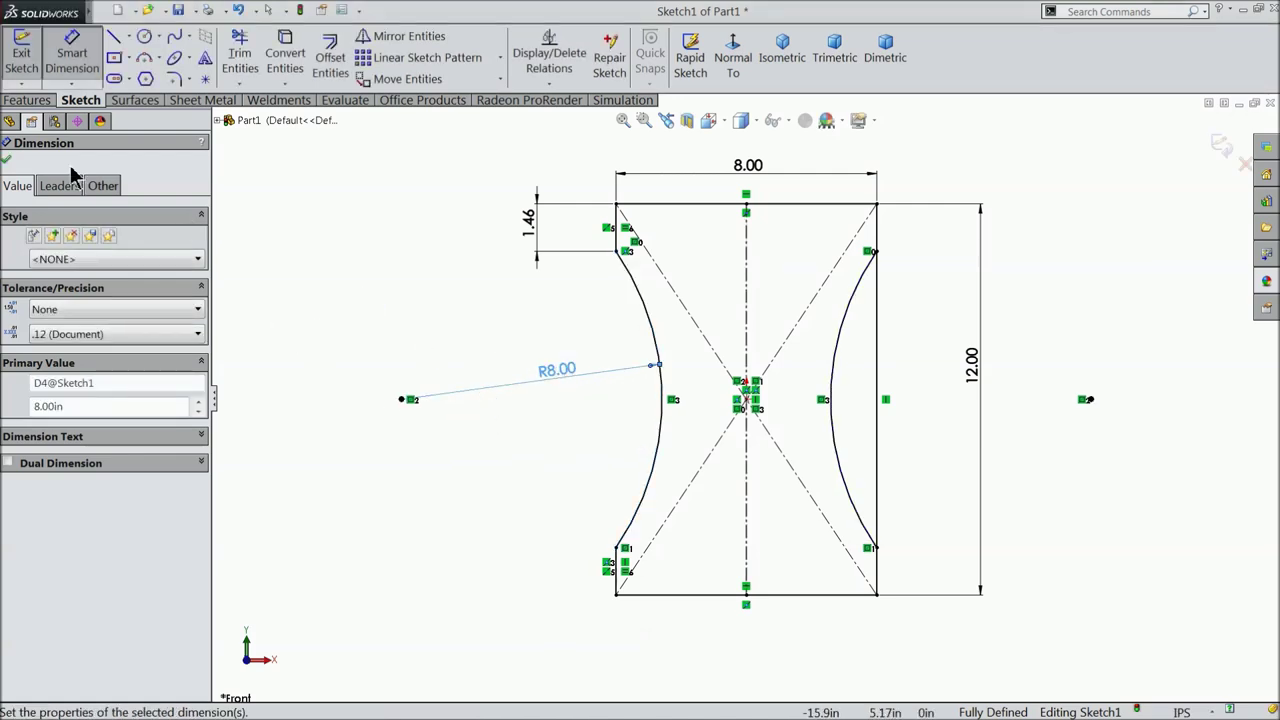
pyautogui.click(7, 159)
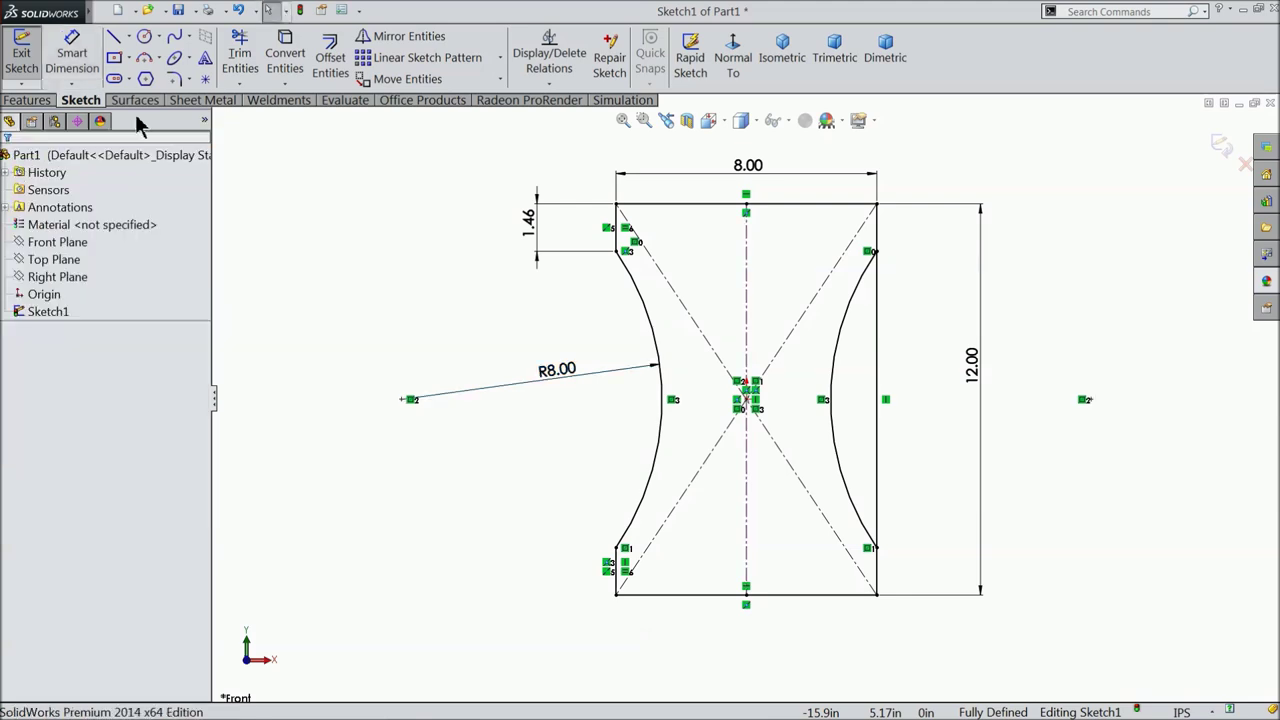
# - Trim away the right edge segment between the mirrored arc's endpoints using the Trim to closest option
pyautogui.click(240, 60)
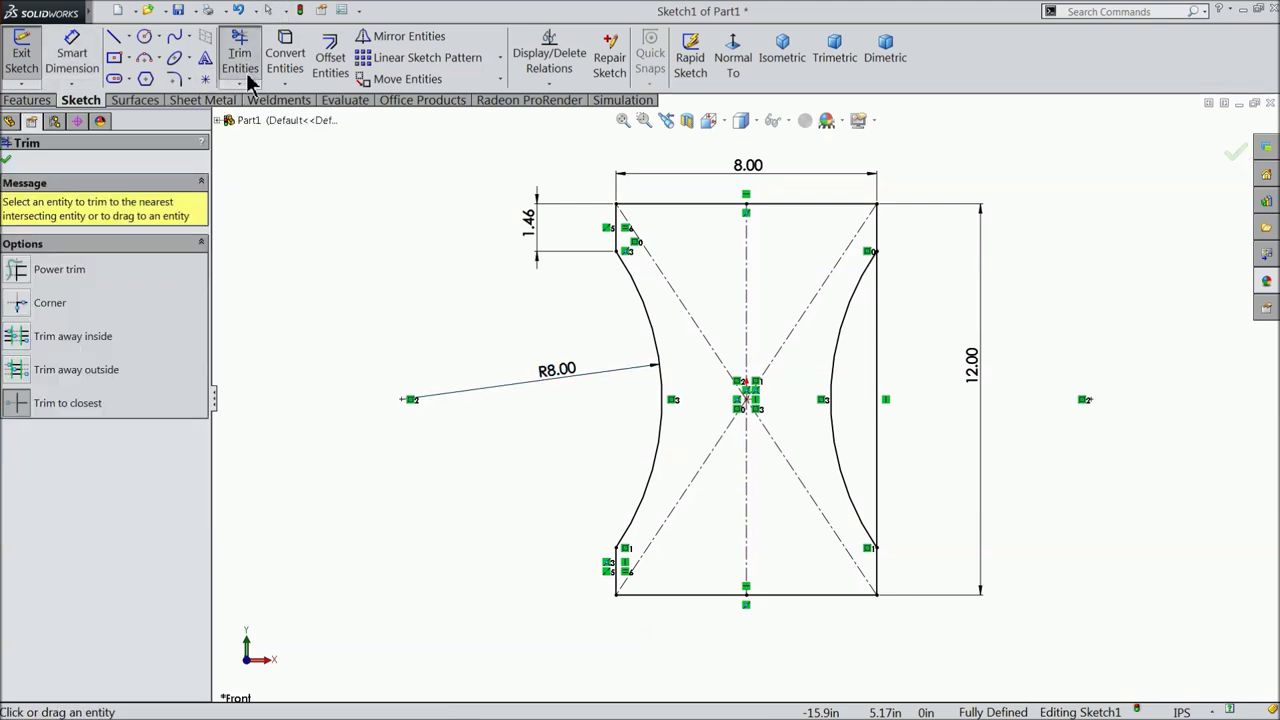
pyautogui.click(875, 362)
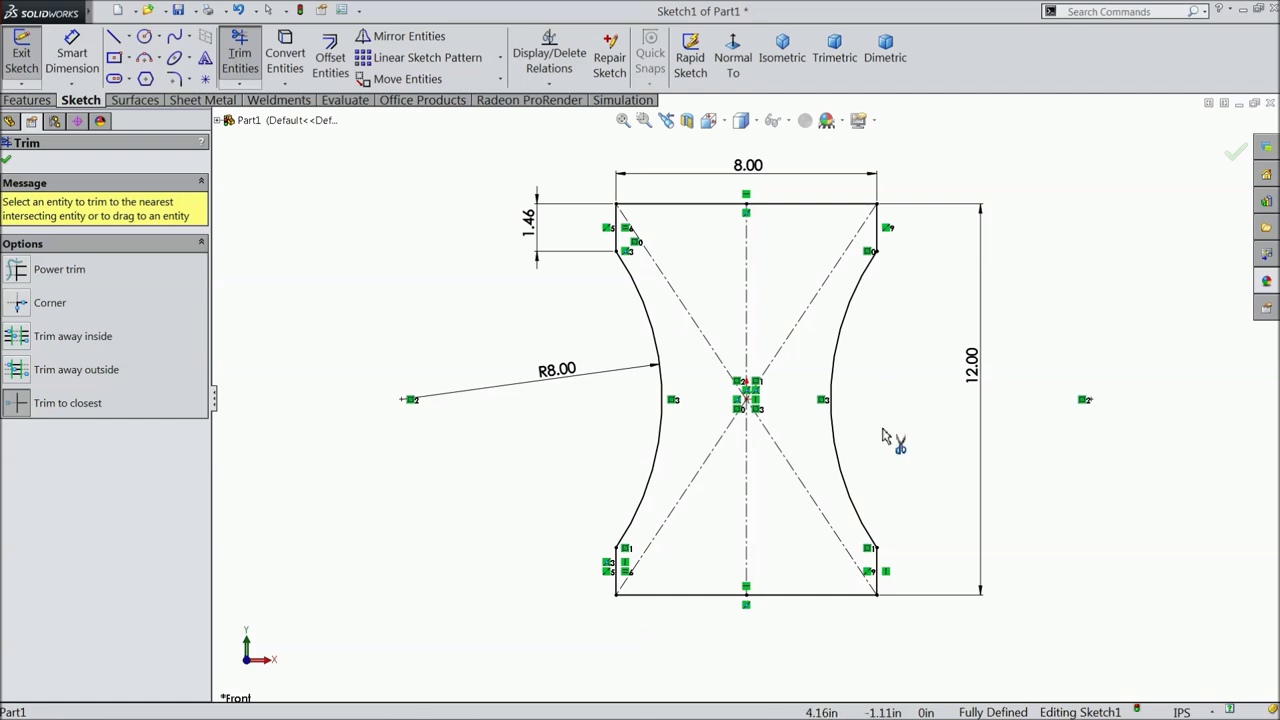
pyautogui.click(7, 162)
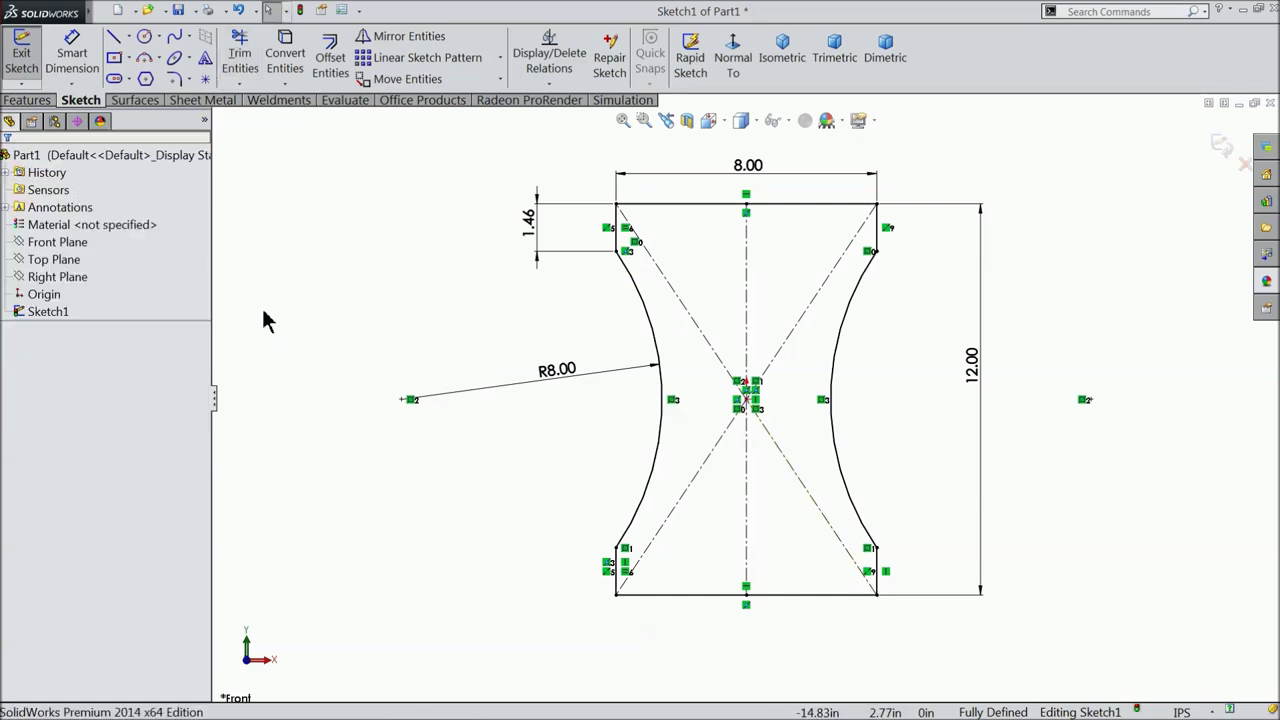
# - Extrude the closed profile as a blind boss 2 in deep from the sketch plane
pyautogui.click(28, 100)
pyautogui.click(40, 55)
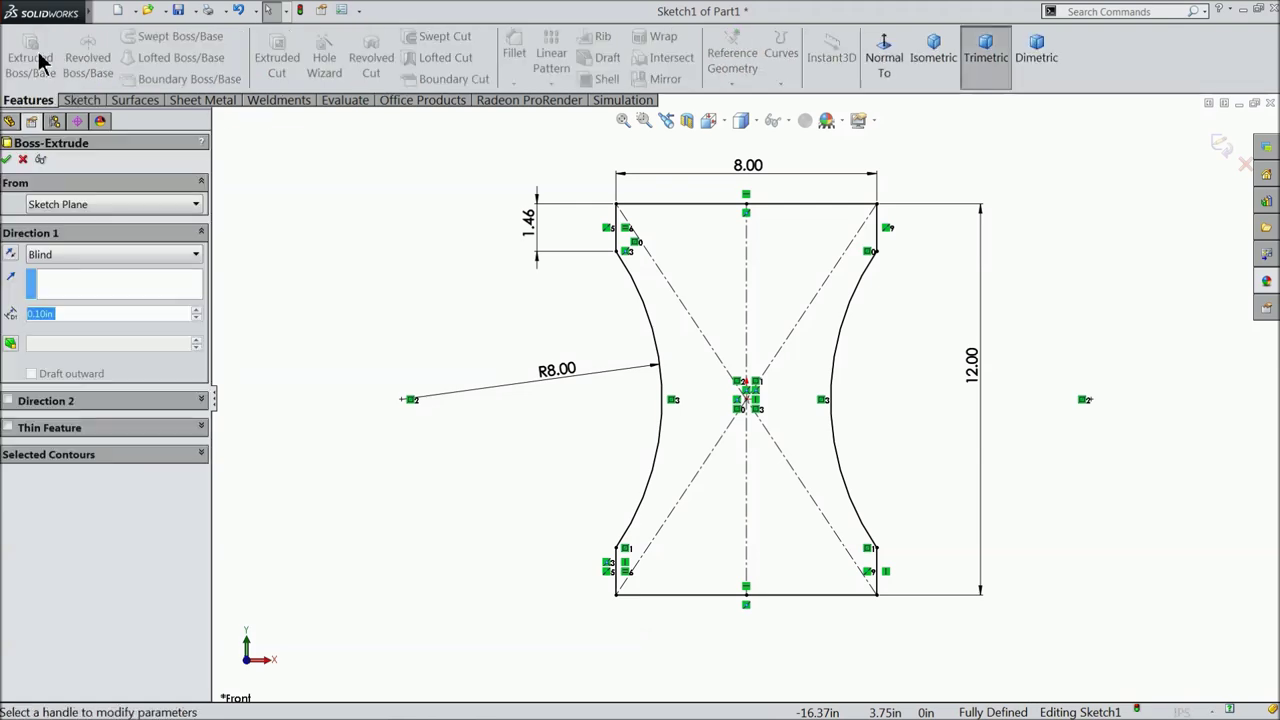
pyautogui.write('2')
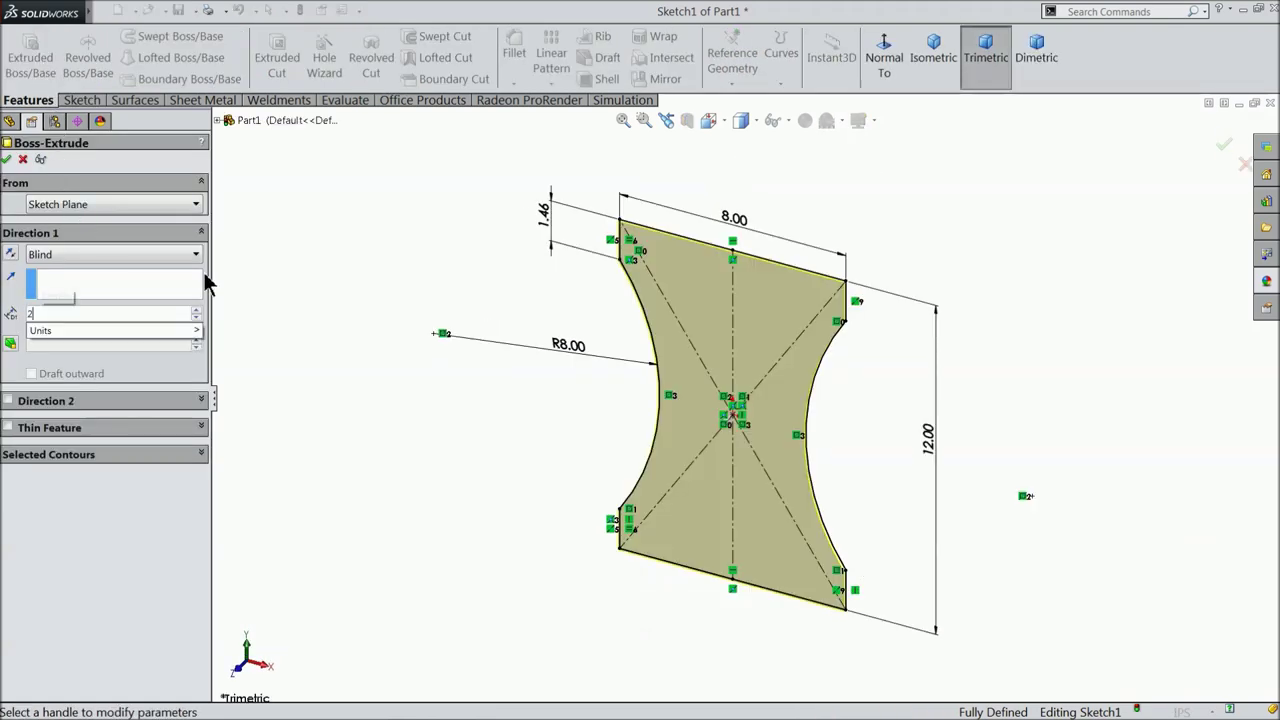
pyautogui.press('Return')
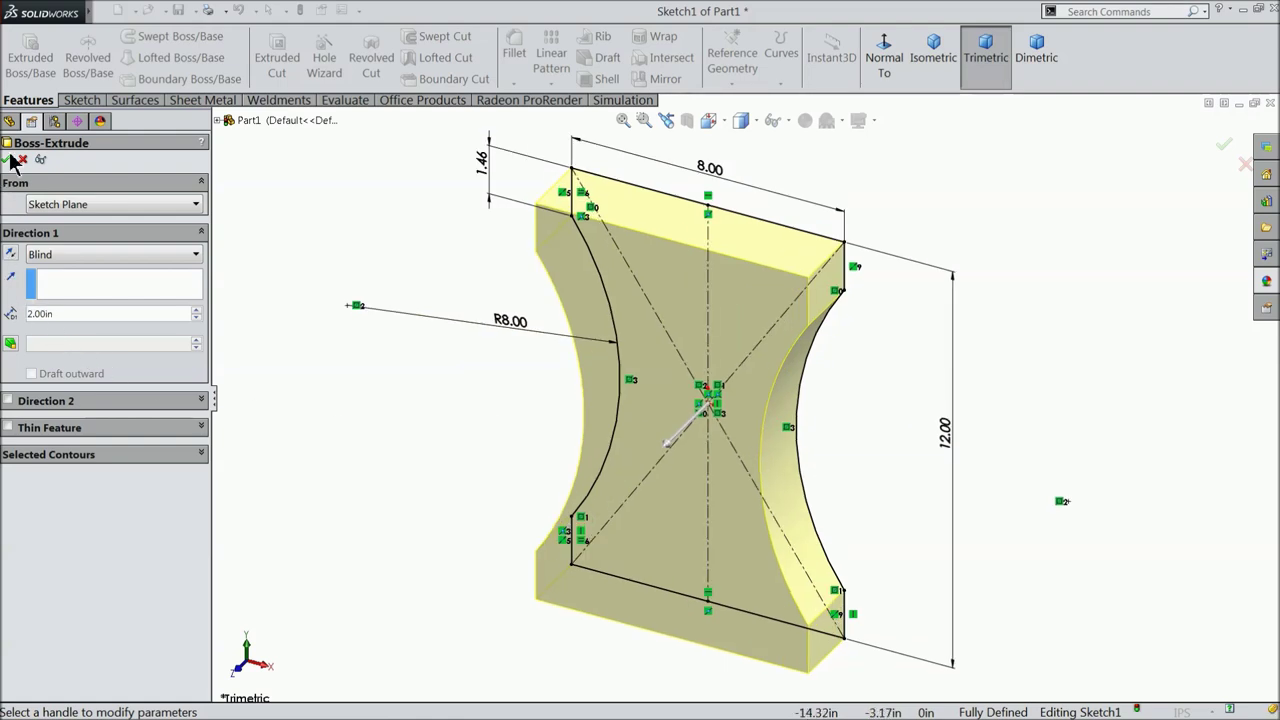
pyautogui.click(10, 161)
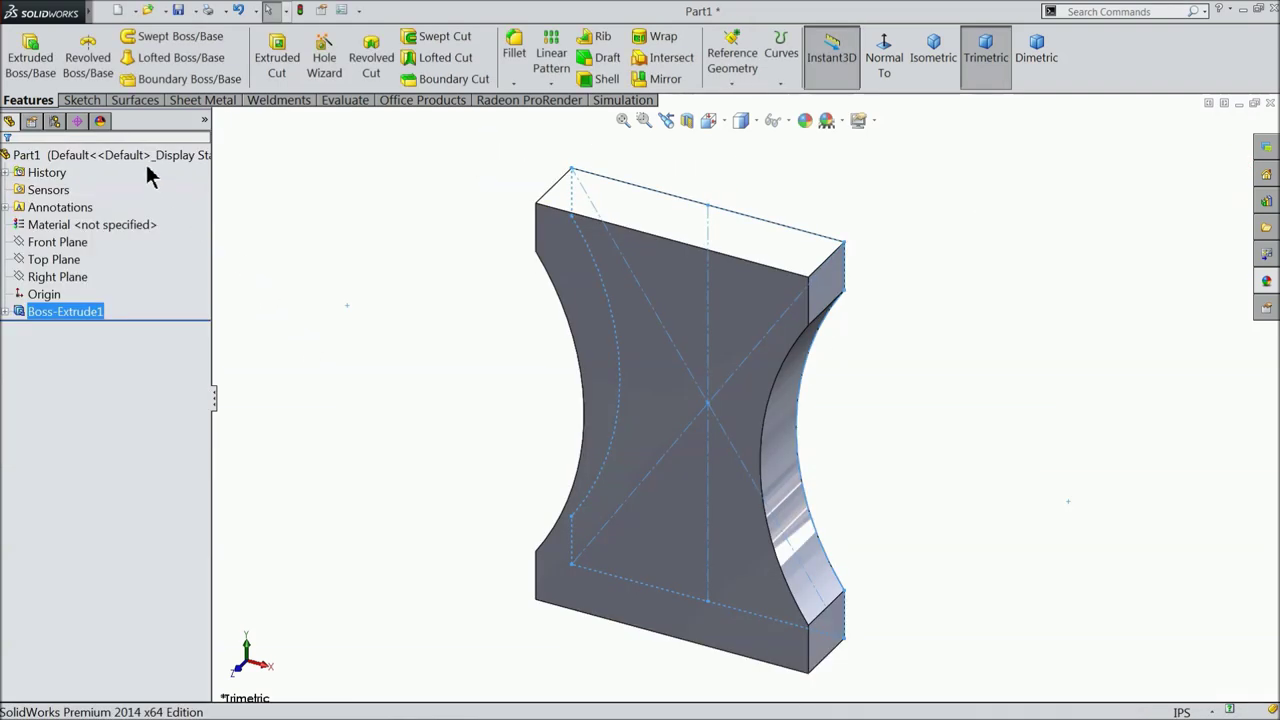
# - Apply the wrought steel metal appearance to the whole part
pyautogui.click(175, 157)
pyautogui.click(1265, 285)
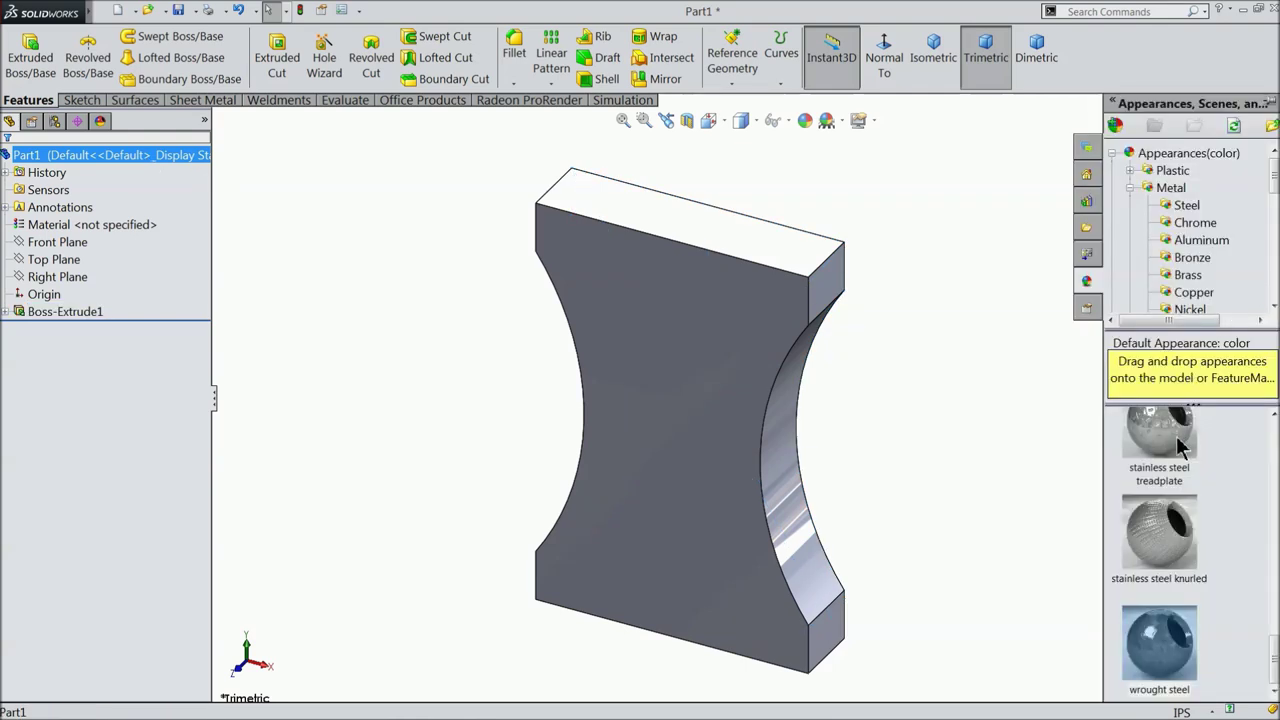
pyautogui.doubleClick(1178, 644)
pyautogui.moveTo(940, 560); pyautogui.dragTo(879, 503, button='middle')
# - Begin a reference plane parallel to the Front Plane with an offset distance of 0.75 in
pyautogui.click(57, 242)
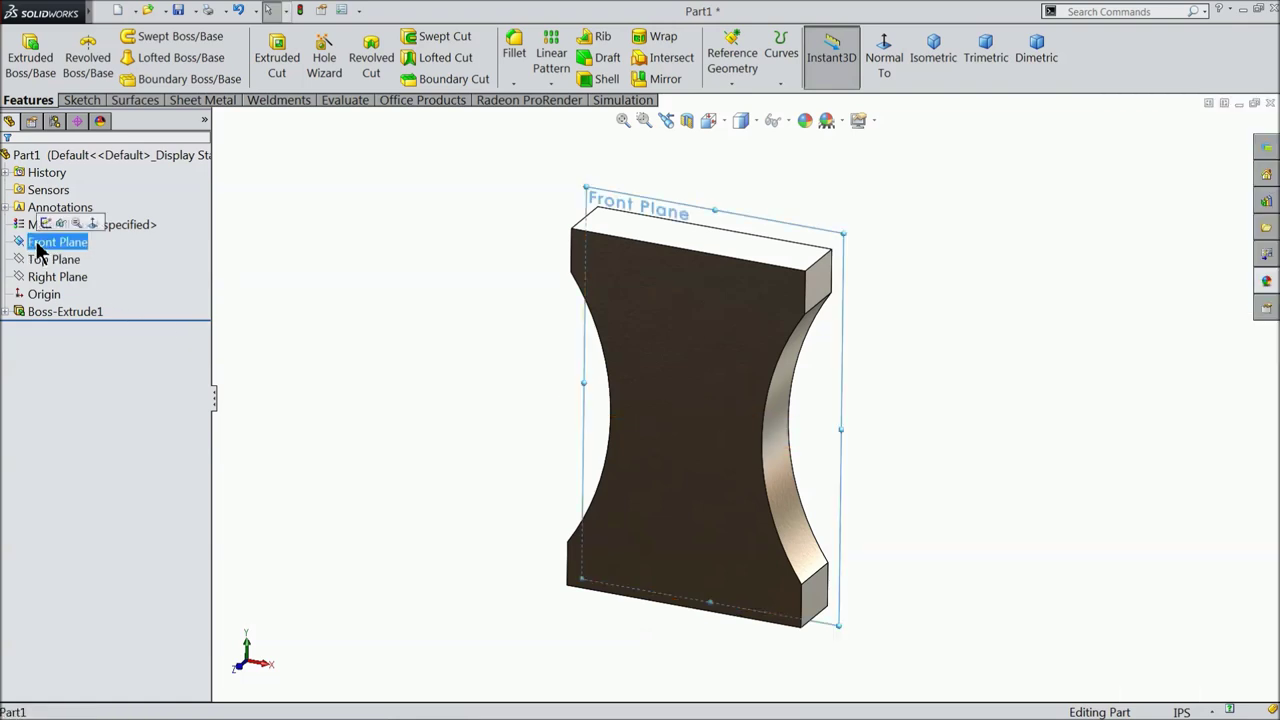
pyautogui.click(732, 60)
pyautogui.click(744, 104)
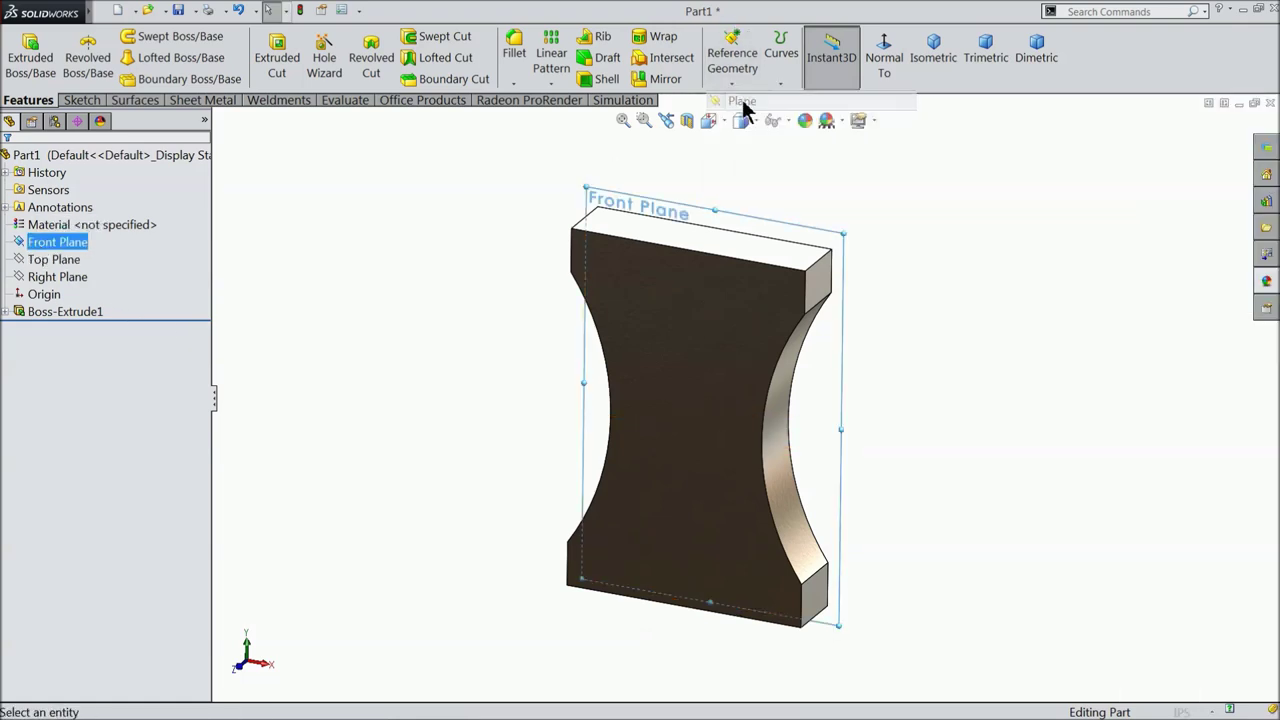
pyautogui.click(10, 378)
pyautogui.write('0.75')
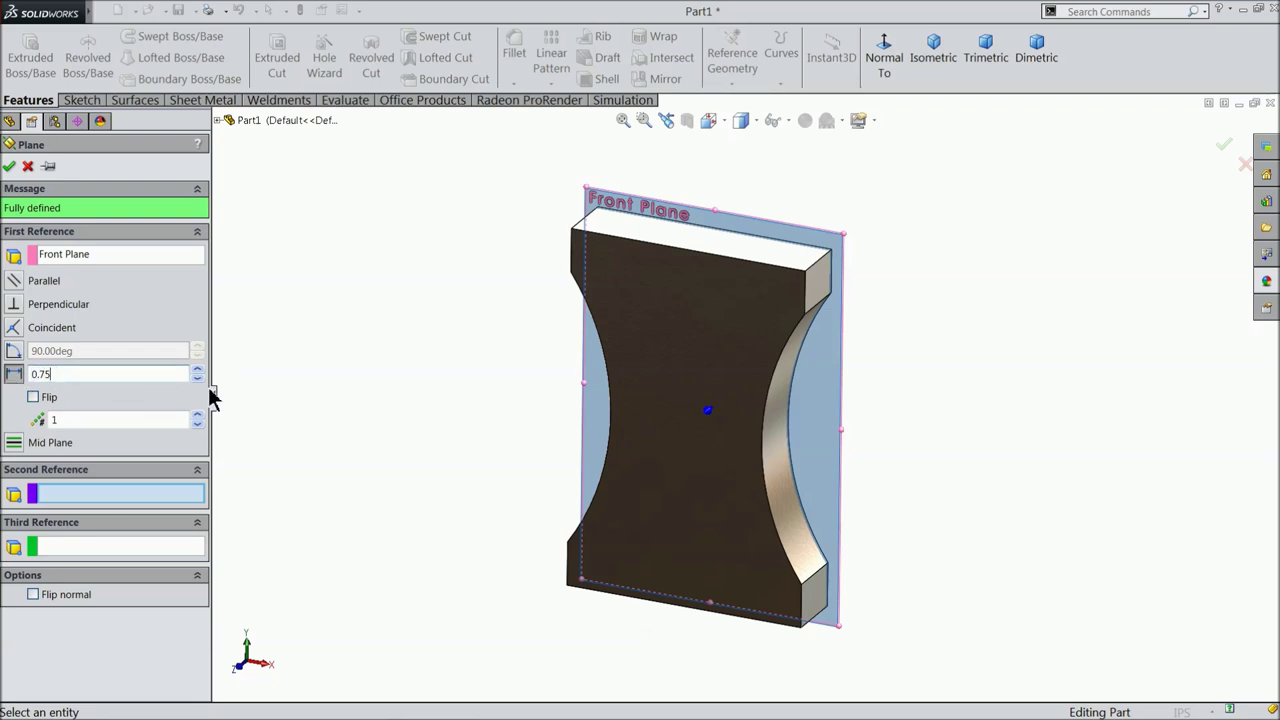
pyautogui.press('Return')
pyautogui.moveTo(394, 371); pyautogui.dragTo(400, 371, button='middle')
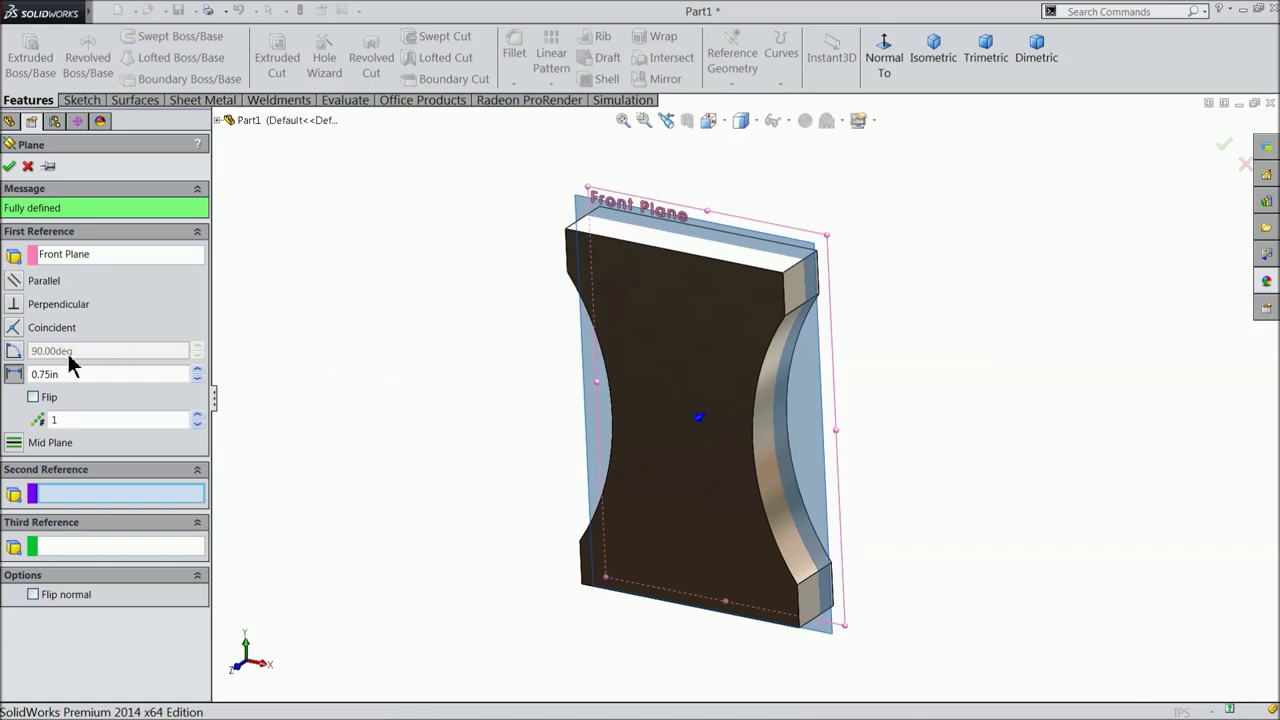
# - Set the new plane's offset distance to 7.5 in and create the plane
pyautogui.click(13, 379)
pyautogui.write('7.5')
pyautogui.press('Return')
pyautogui.moveTo(386, 363)
pyautogui.mouseDown(button='middle')
pyautogui.moveTo(366, 251)
pyautogui.moveTo(378, 346)
pyautogui.mouseUp(button='middle')
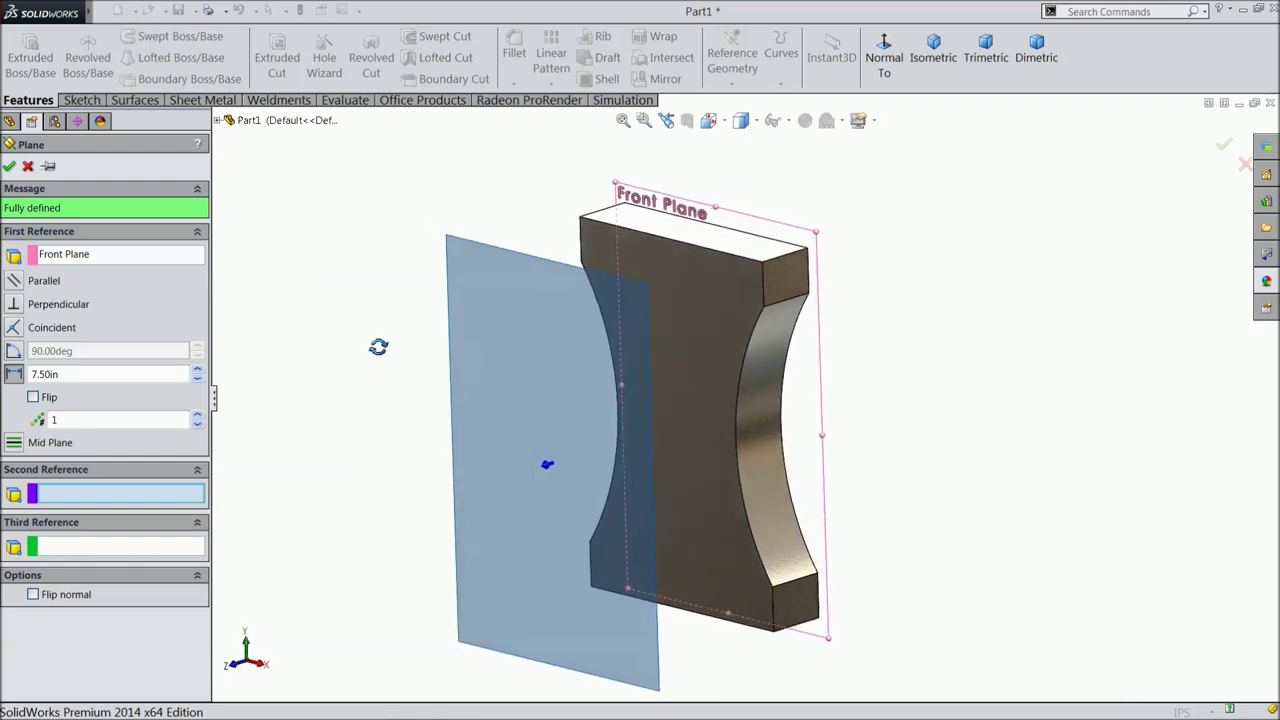
pyautogui.click(10, 167)
pyautogui.moveTo(429, 434); pyautogui.dragTo(523, 380, button='middle')
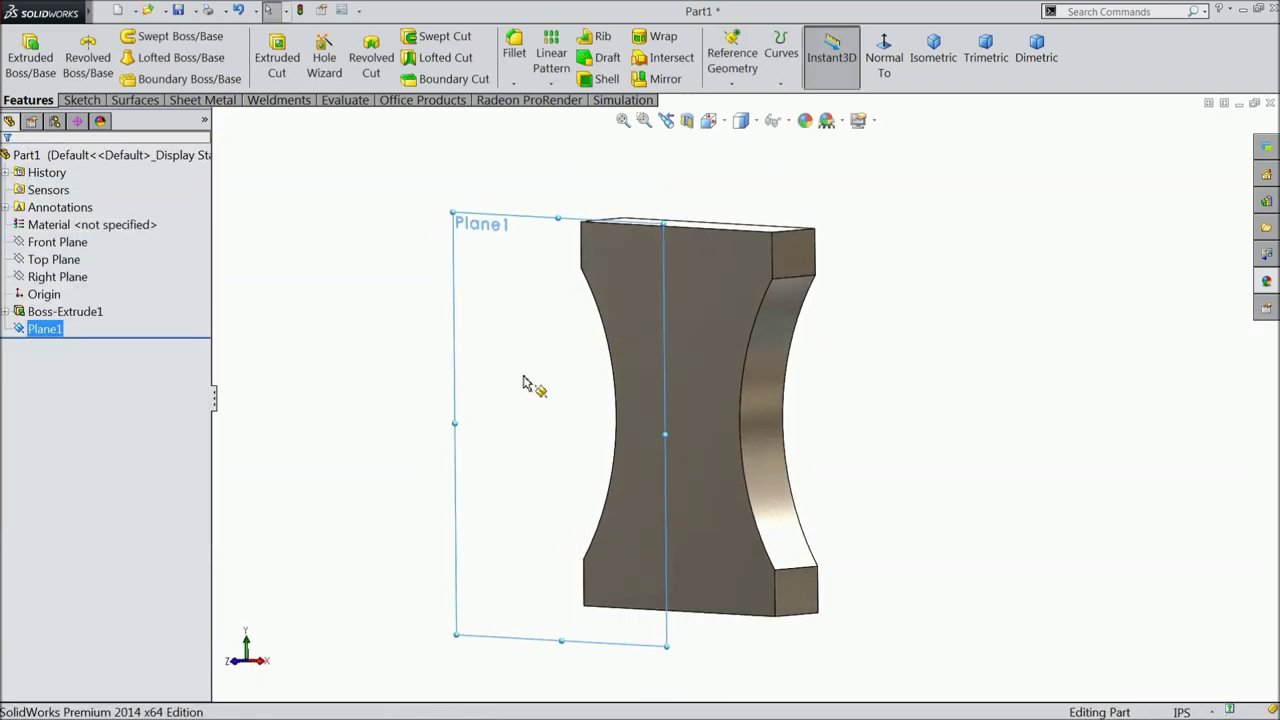
# - Start a sketch on the offset plane and draw a center rectangle about 4.78 by 9.46 in, centred on the origin
pyautogui.click(88, 101)
pyautogui.click(18, 52)
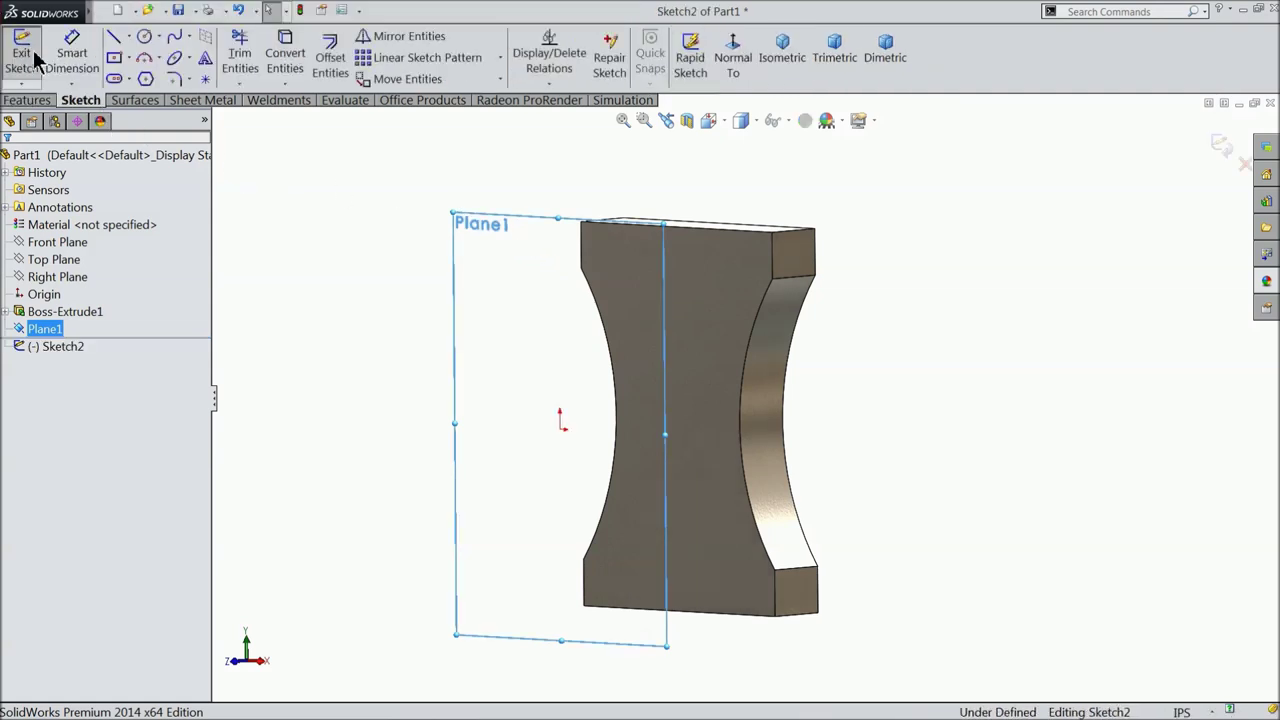
pyautogui.click(750, 66)
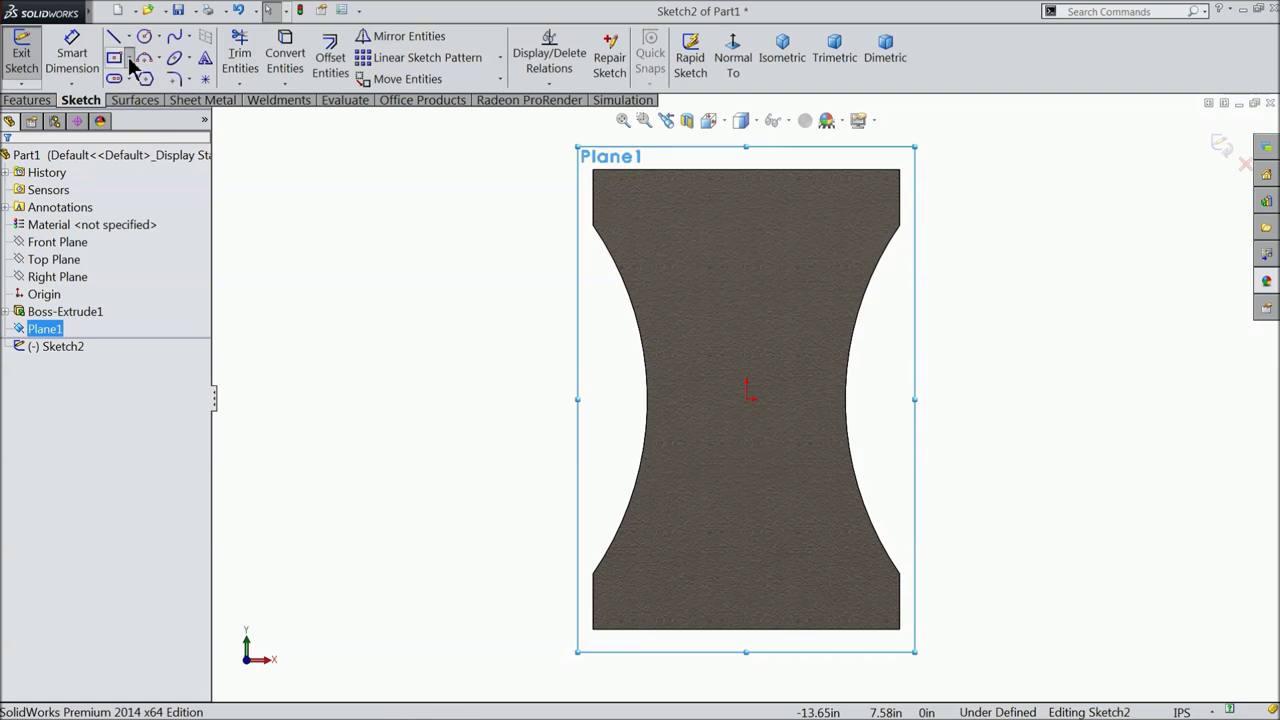
pyautogui.click(129, 59)
pyautogui.click(172, 100)
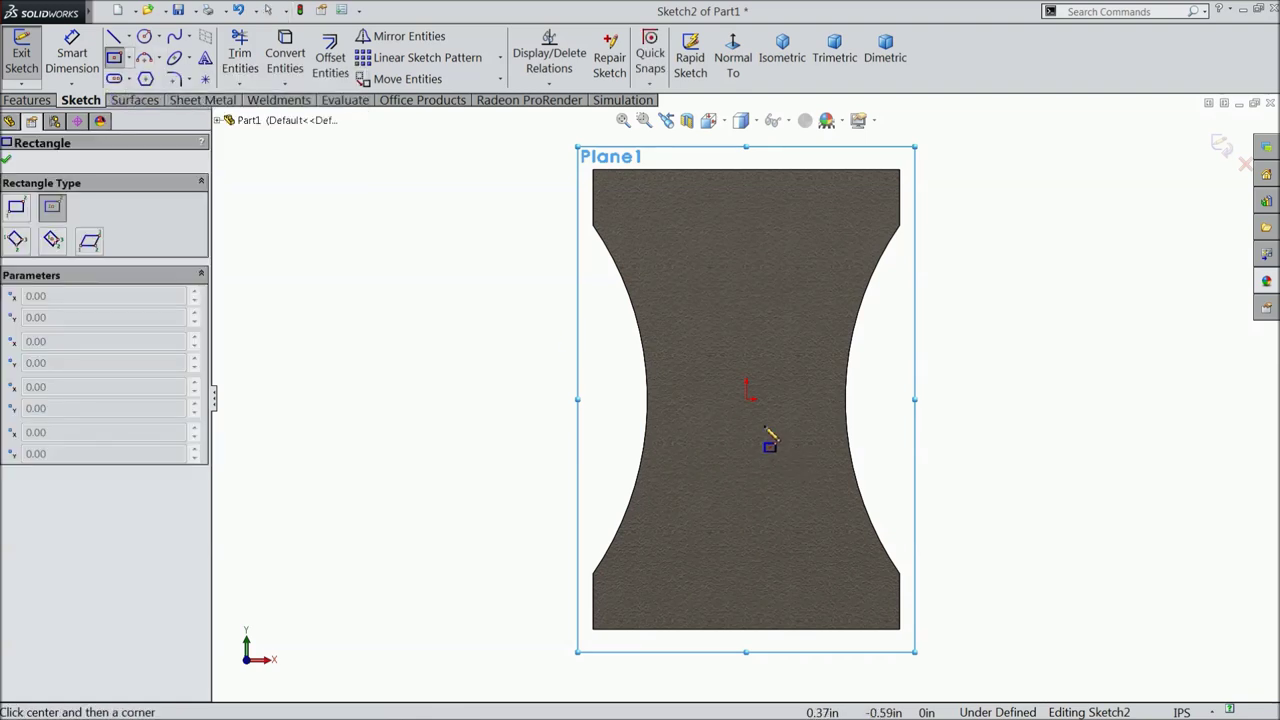
pyautogui.click(746, 399)
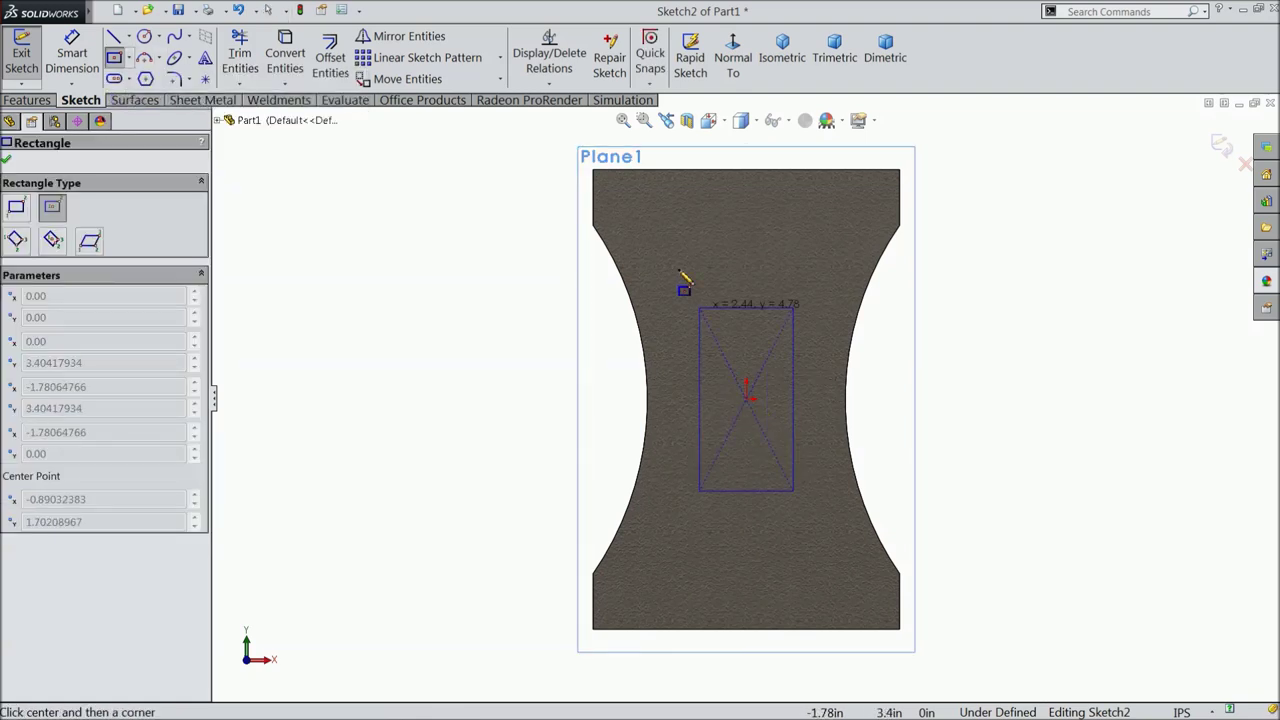
pyautogui.click(655, 217)
pyautogui.rightClick(270, 195)
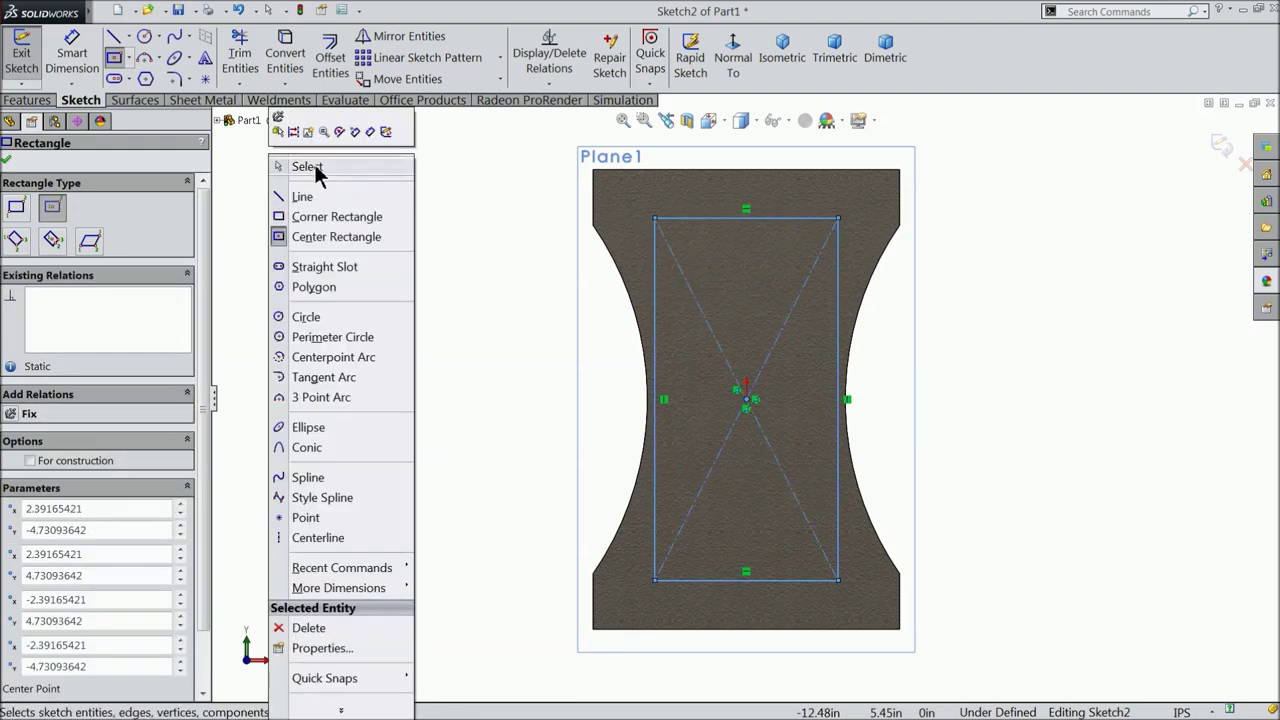
pyautogui.click(308, 167)
# - Dimension the center rectangle to 5 in wide and 7 in high
pyautogui.click(72, 55)
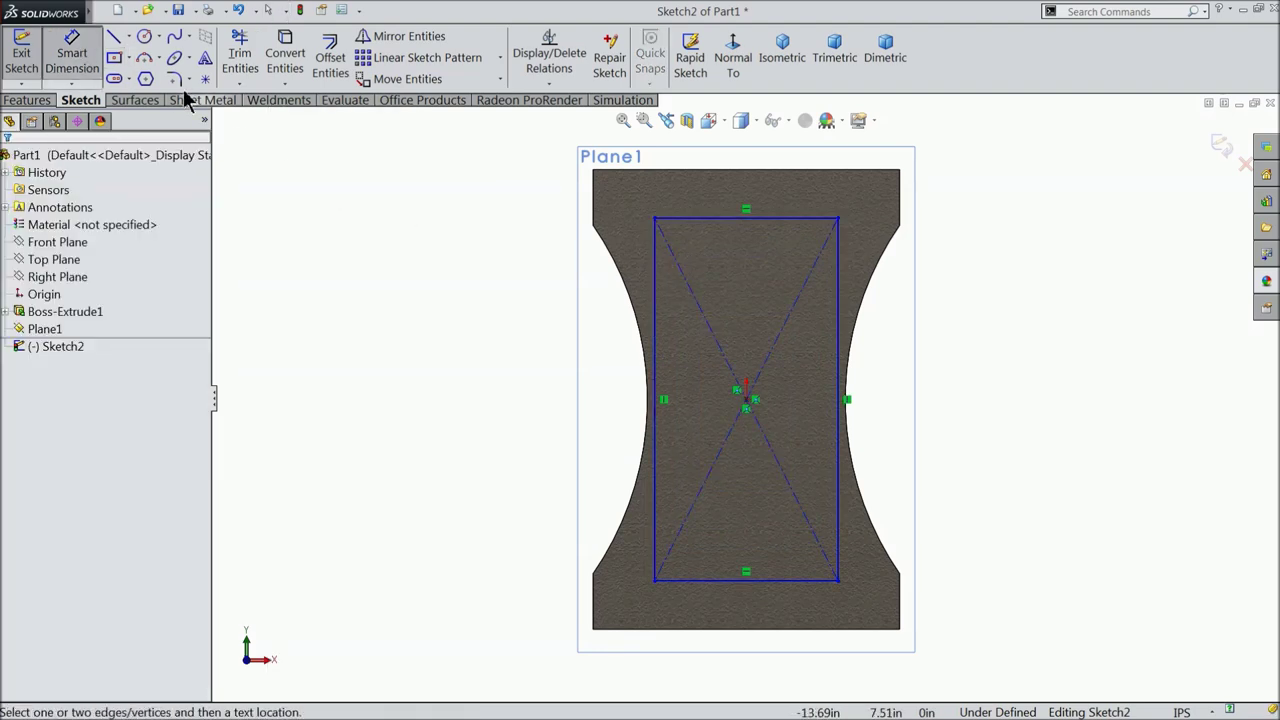
pyautogui.click(747, 220)
pyautogui.click(741, 172)
pyautogui.write('5.00in')
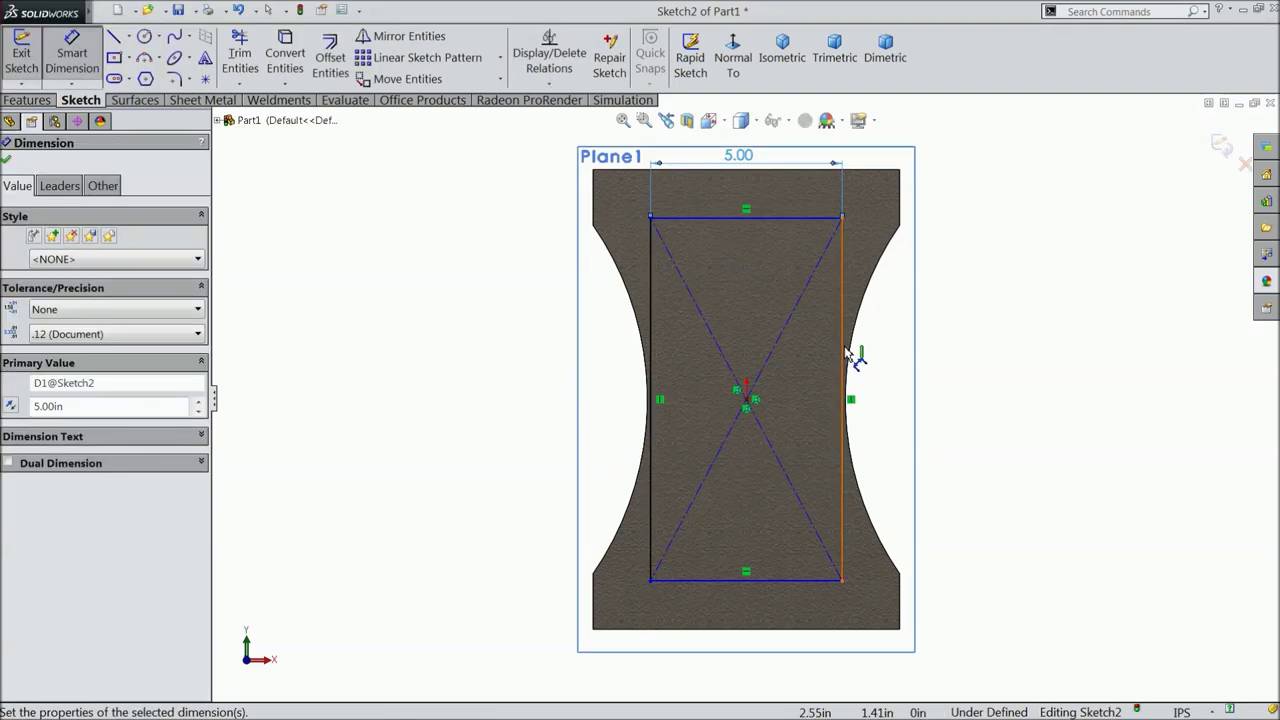
pyautogui.click(848, 356)
pyautogui.click(961, 366)
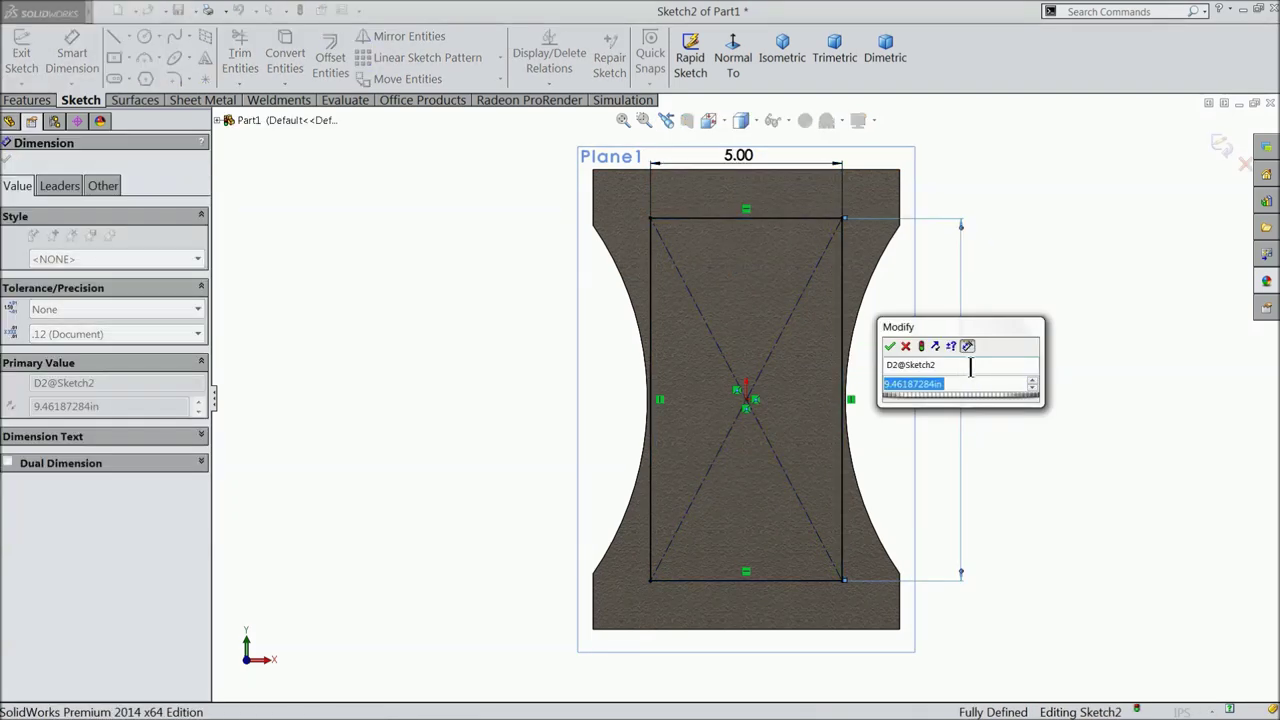
pyautogui.write('7')
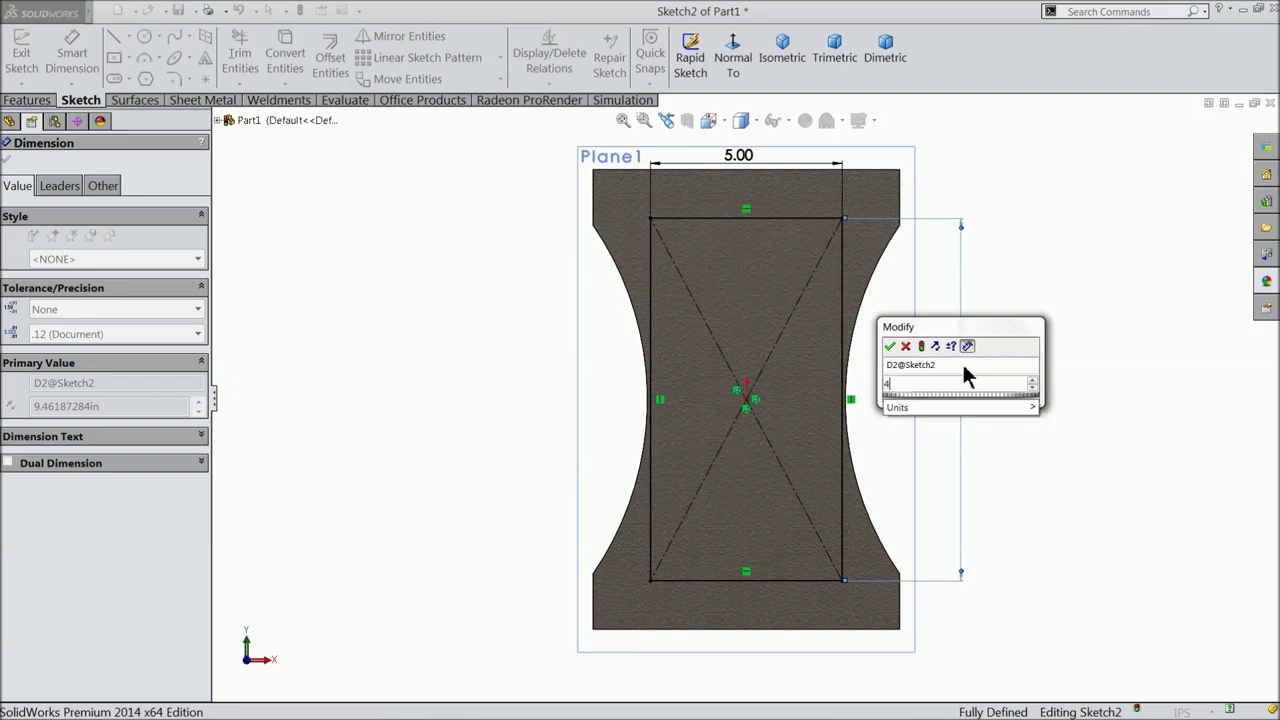
pyautogui.click(889, 346)
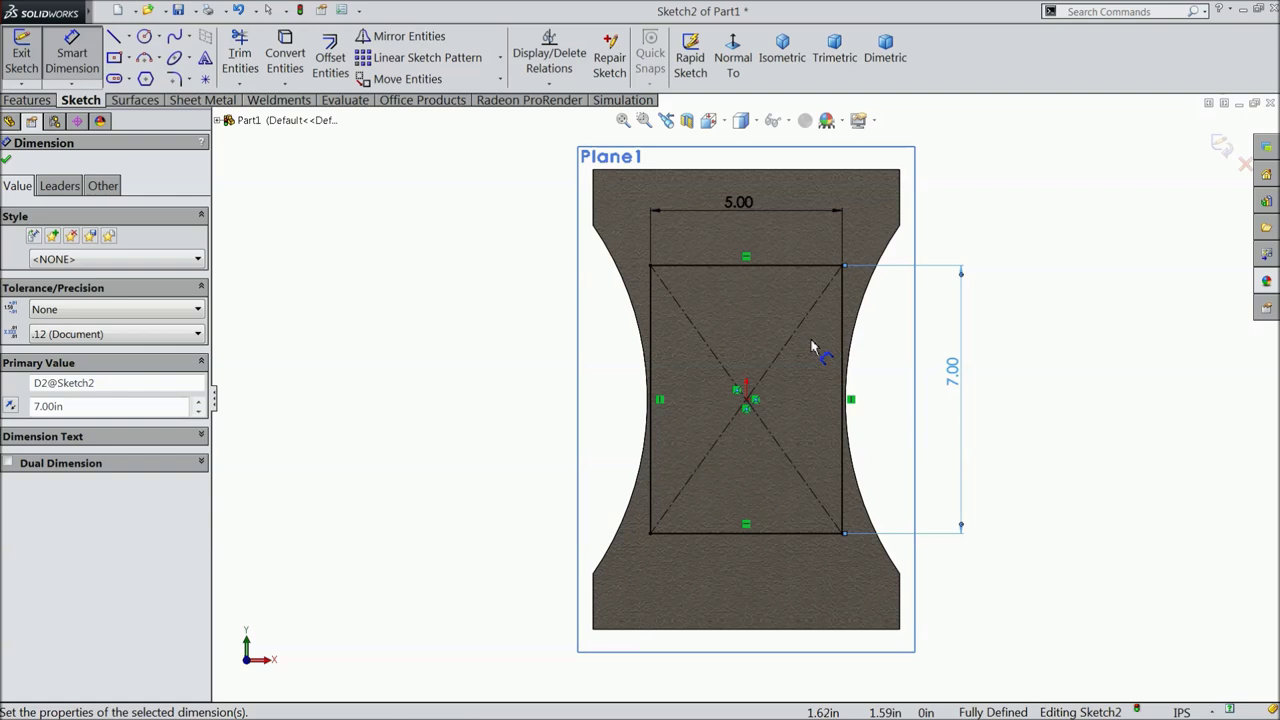
pyautogui.click(6, 160)
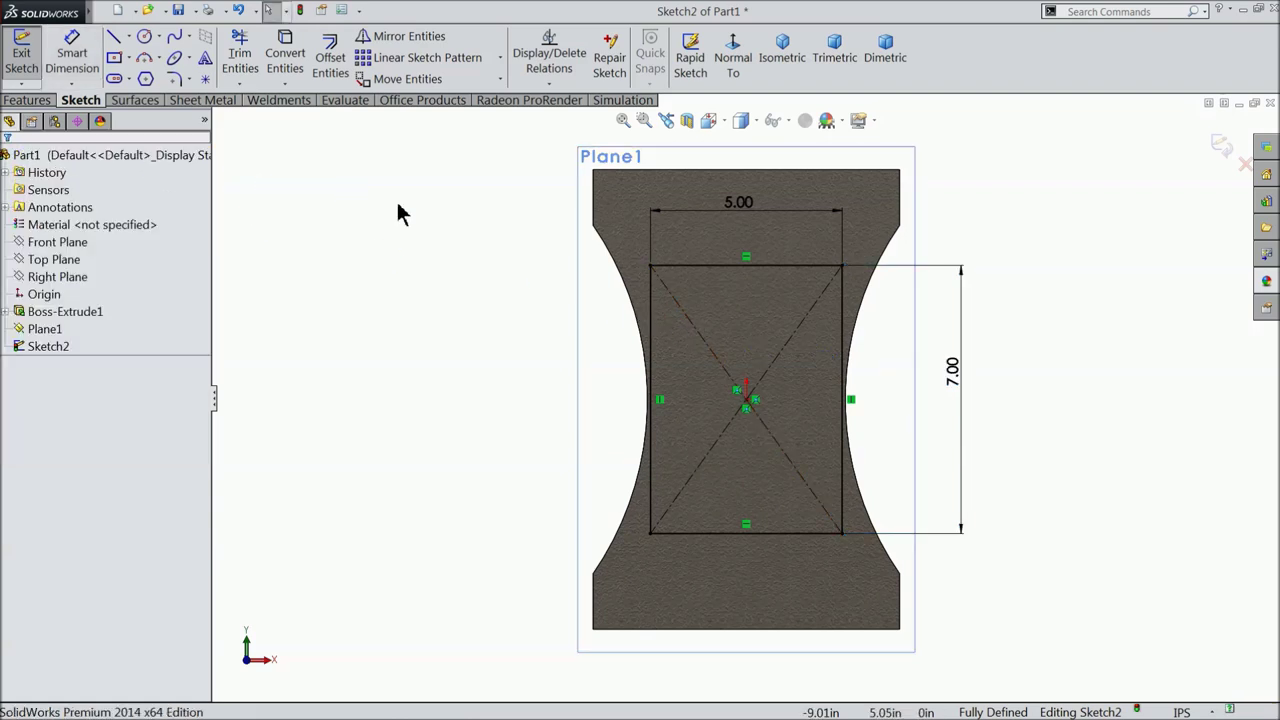
# - Finish the 5 by 7 in rectangle sketch and hide its offset plane
pyautogui.scroll(2, 477, 346)
pyautogui.moveTo(477, 346); pyautogui.dragTo(441, 236, button='middle')
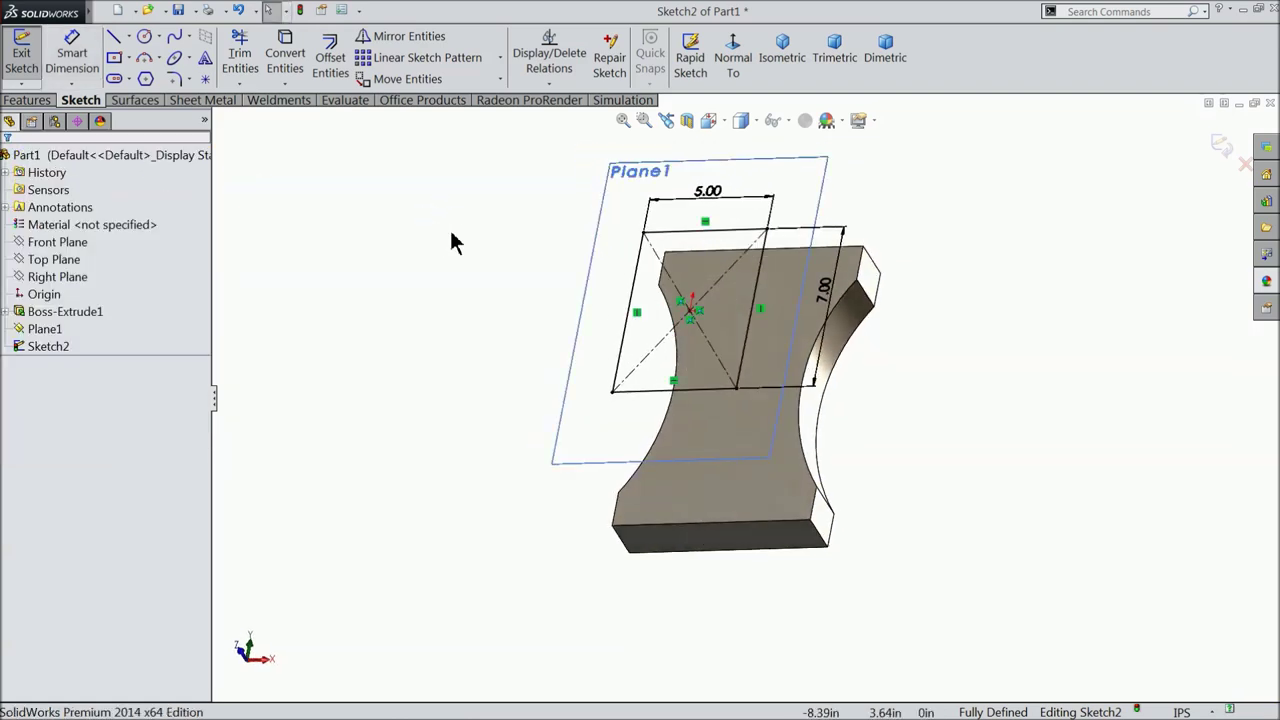
pyautogui.click(1221, 145)
pyautogui.scroll(-2, 940, 320)
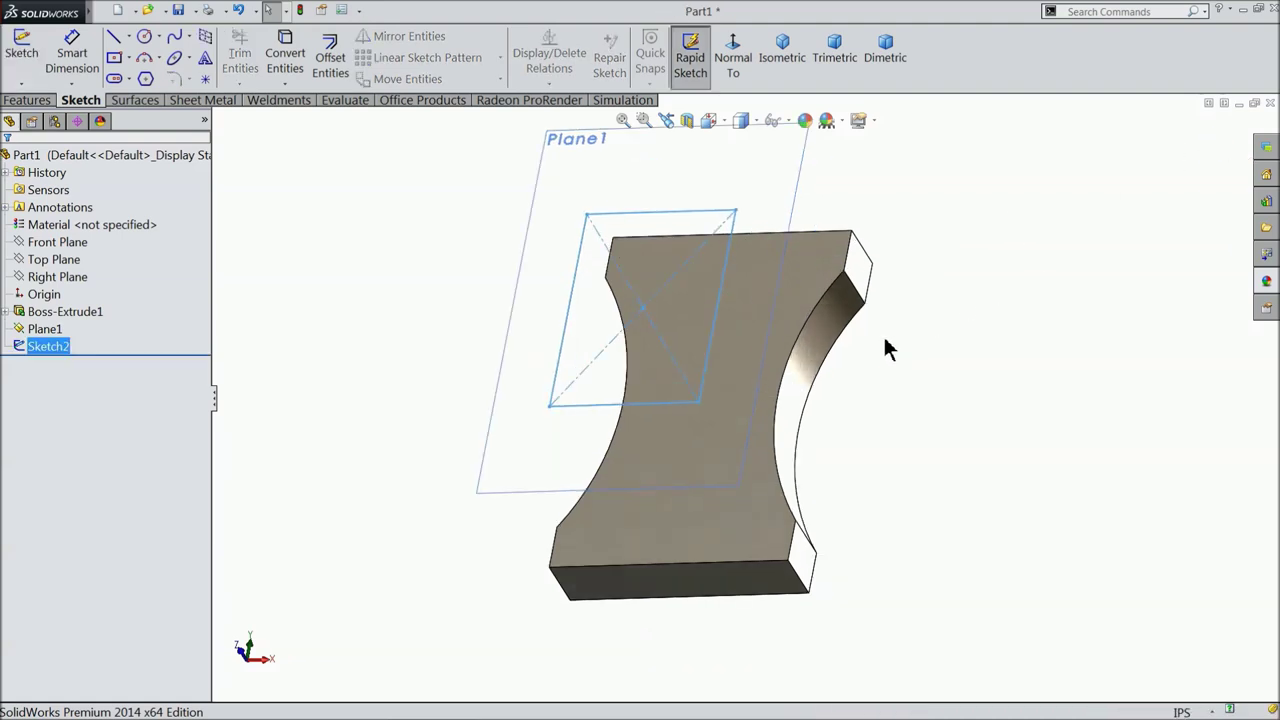
pyautogui.click(792, 167)
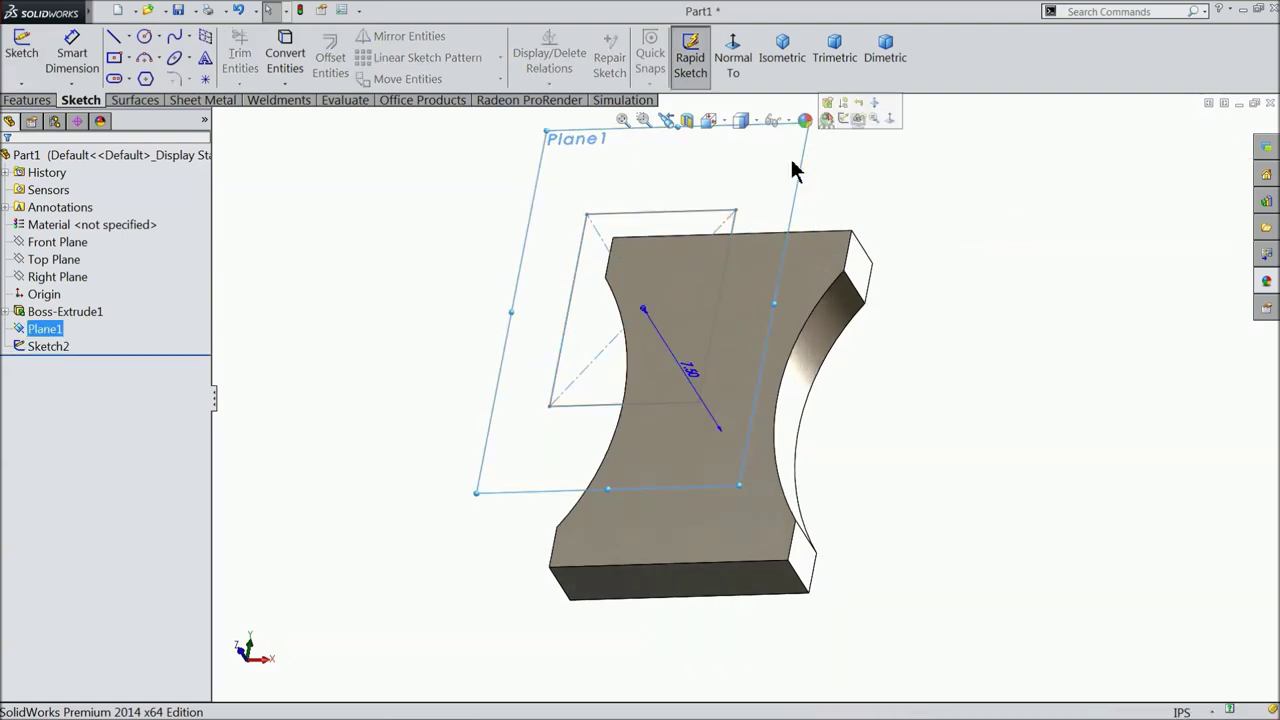
pyautogui.click(858, 117)
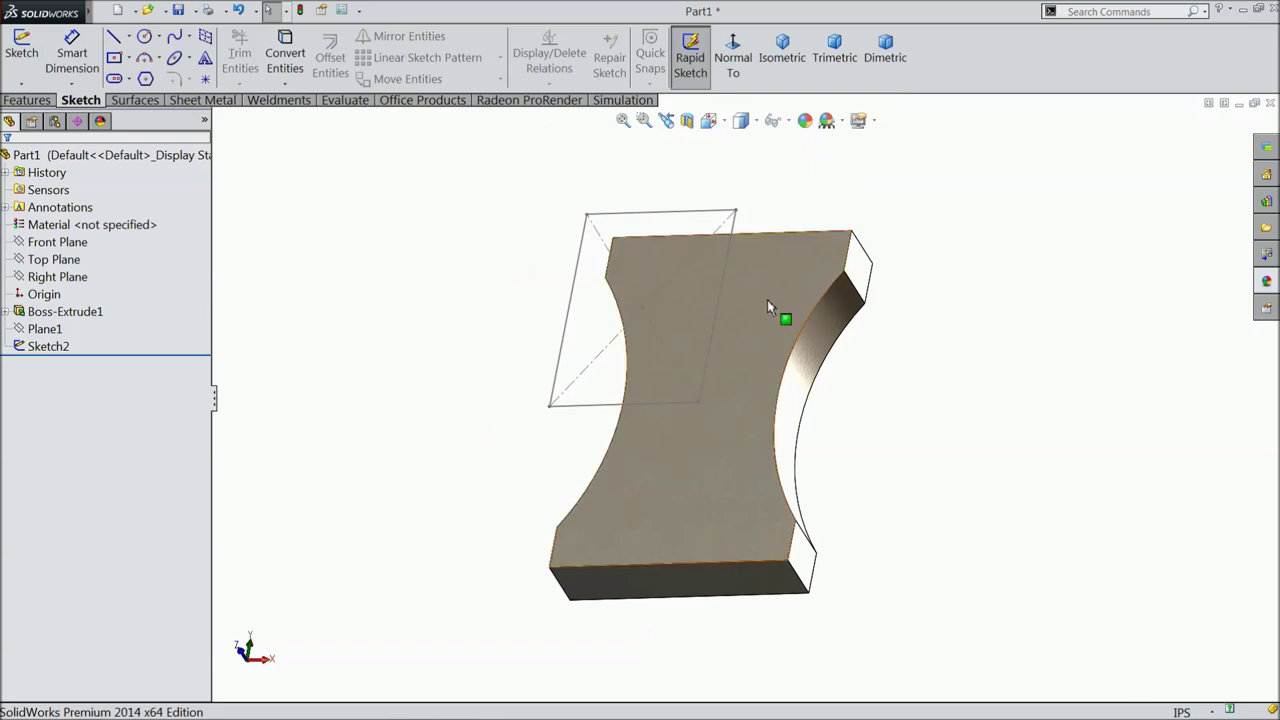
# - Create a reference plane through the rectangle's right vertical line and the short straight edge at the base's upper right corner
pyautogui.moveTo(562, 307)
pyautogui.mouseDown(button='middle')
pyautogui.moveTo(806, 314)
pyautogui.moveTo(560, 300)
pyautogui.mouseUp(button='middle')
pyautogui.click(28, 100)
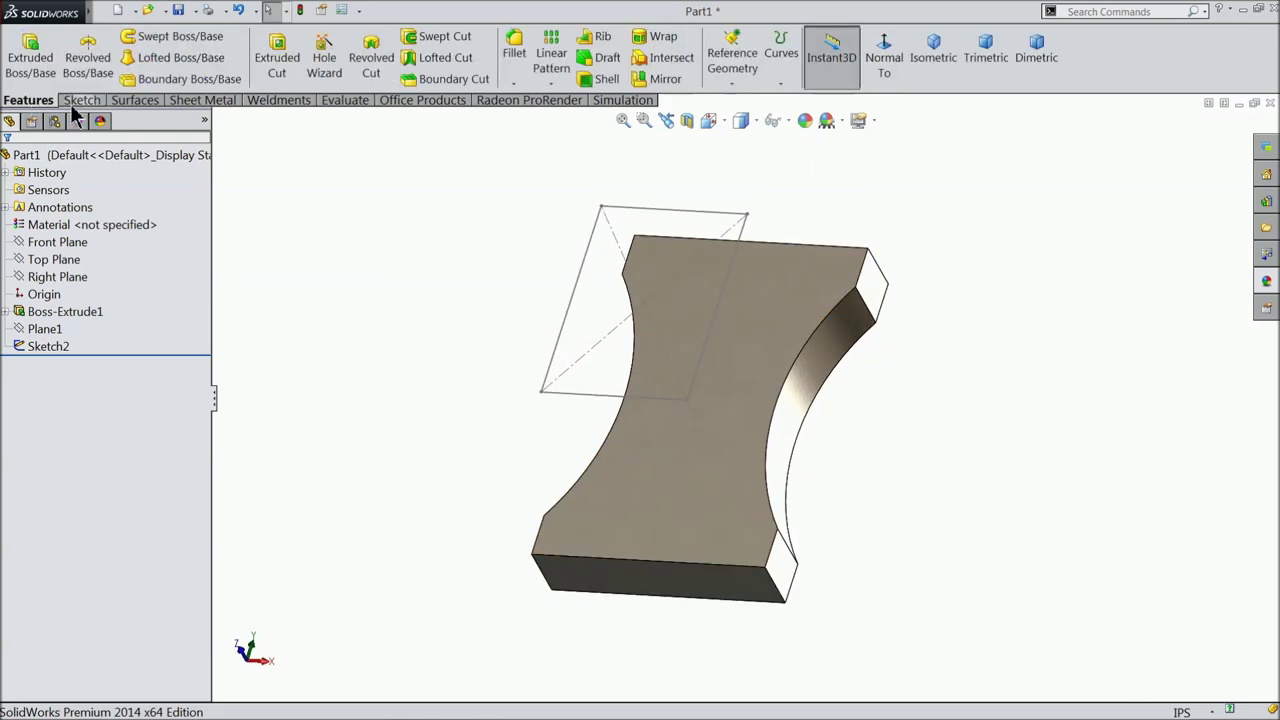
pyautogui.click(731, 83)
pyautogui.click(722, 101)
pyautogui.moveTo(750, 262); pyautogui.dragTo(748, 248, button='middle')
pyautogui.click(729, 288)
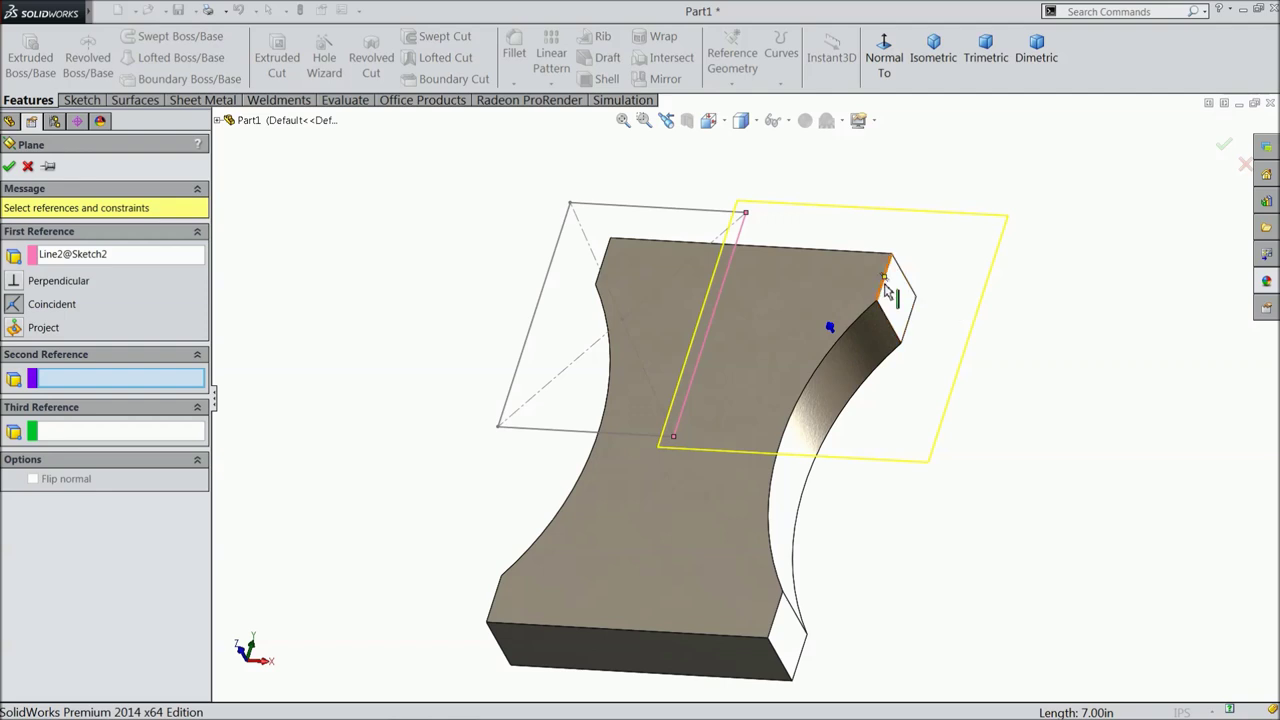
pyautogui.click(886, 292)
pyautogui.moveTo(908, 337)
pyautogui.mouseDown(button='middle')
pyautogui.moveTo(908, 277)
pyautogui.moveTo(943, 194)
pyautogui.moveTo(928, 238)
pyautogui.moveTo(950, 238)
pyautogui.moveTo(931, 237)
pyautogui.moveTo(927, 266)
pyautogui.mouseUp(button='middle')
pyautogui.click(9, 166)
# - Create a matching slanted reference plane through the rectangle's left vertical line and the base's short straight edge on that side
pyautogui.click(728, 80)
pyautogui.click(737, 104)
pyautogui.rightClick(67, 262)
pyautogui.click(118, 274)
pyautogui.moveTo(297, 359); pyautogui.dragTo(352, 310, button='middle')
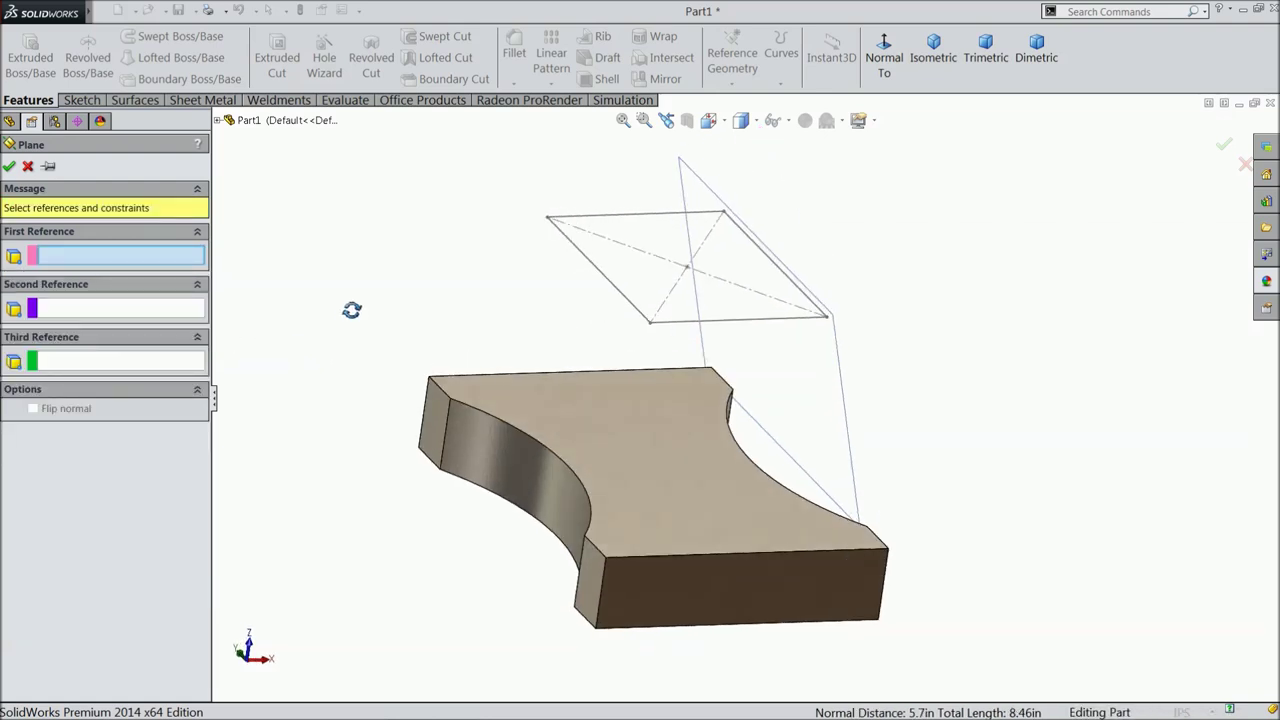
pyautogui.click(584, 259)
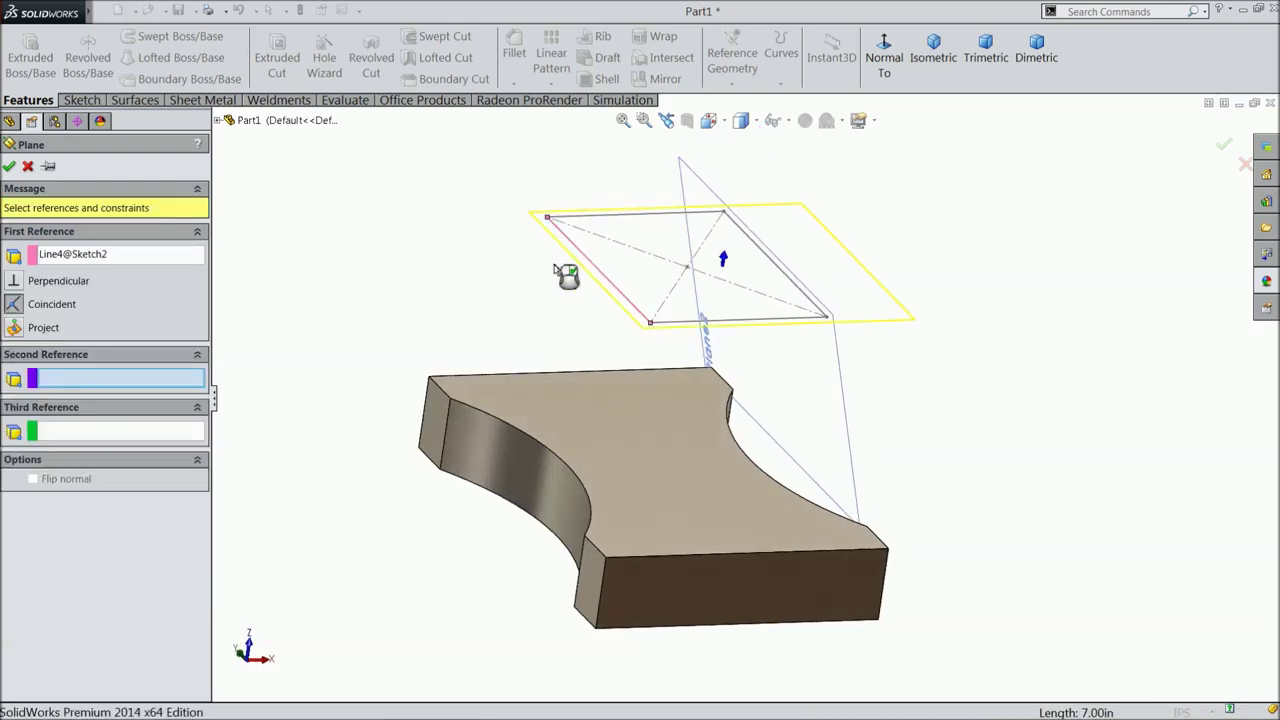
pyautogui.click(445, 396)
pyautogui.moveTo(377, 385)
pyautogui.mouseDown(button='middle')
pyautogui.moveTo(354, 354)
pyautogui.moveTo(357, 377)
pyautogui.mouseUp(button='middle')
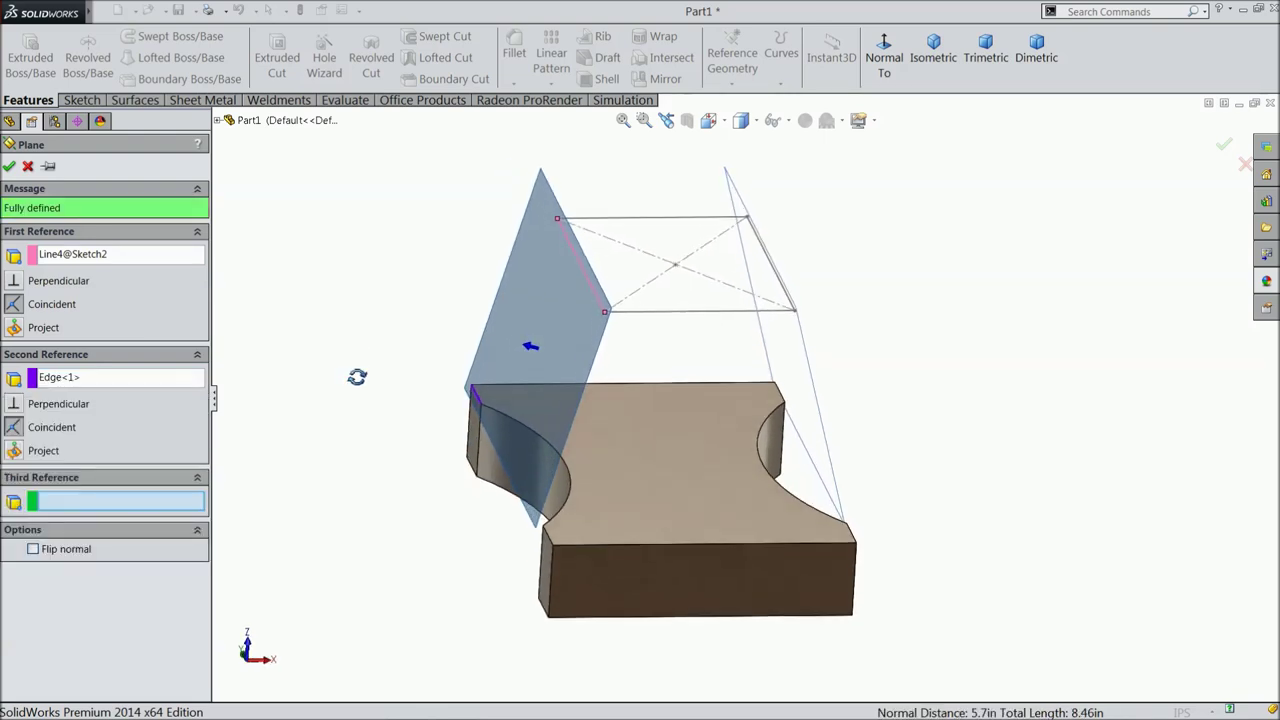
pyautogui.click(8, 167)
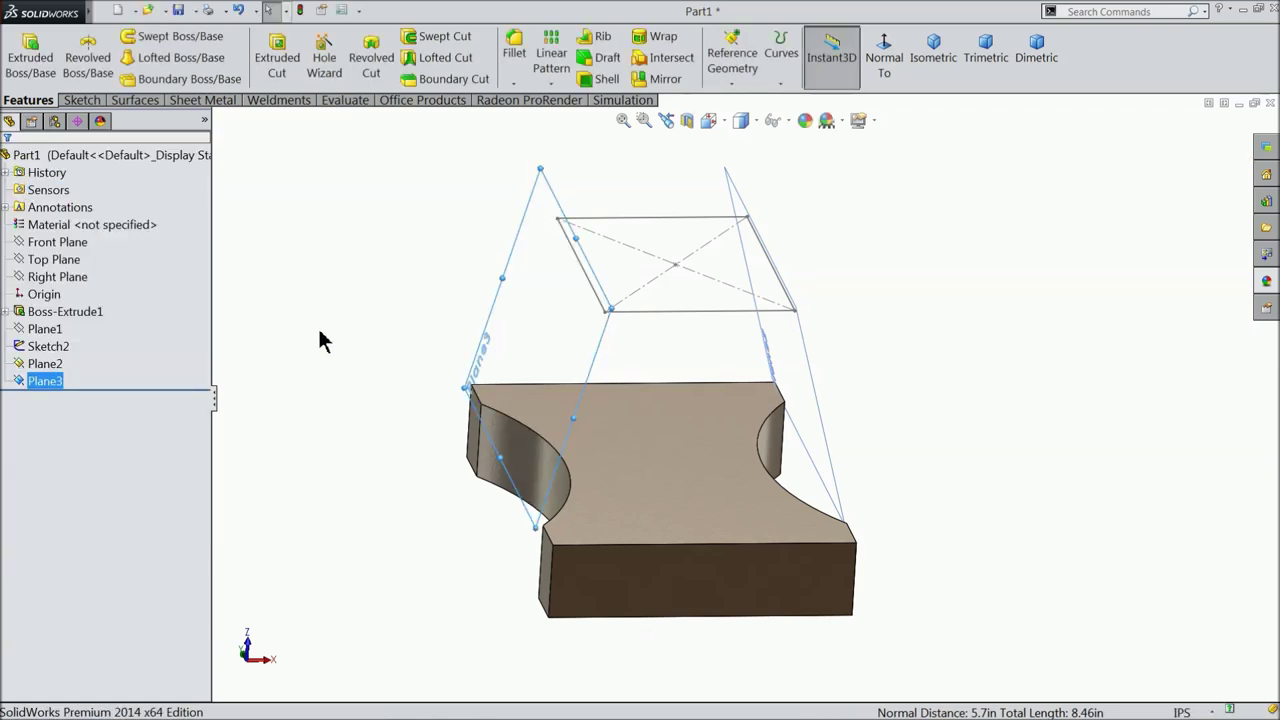
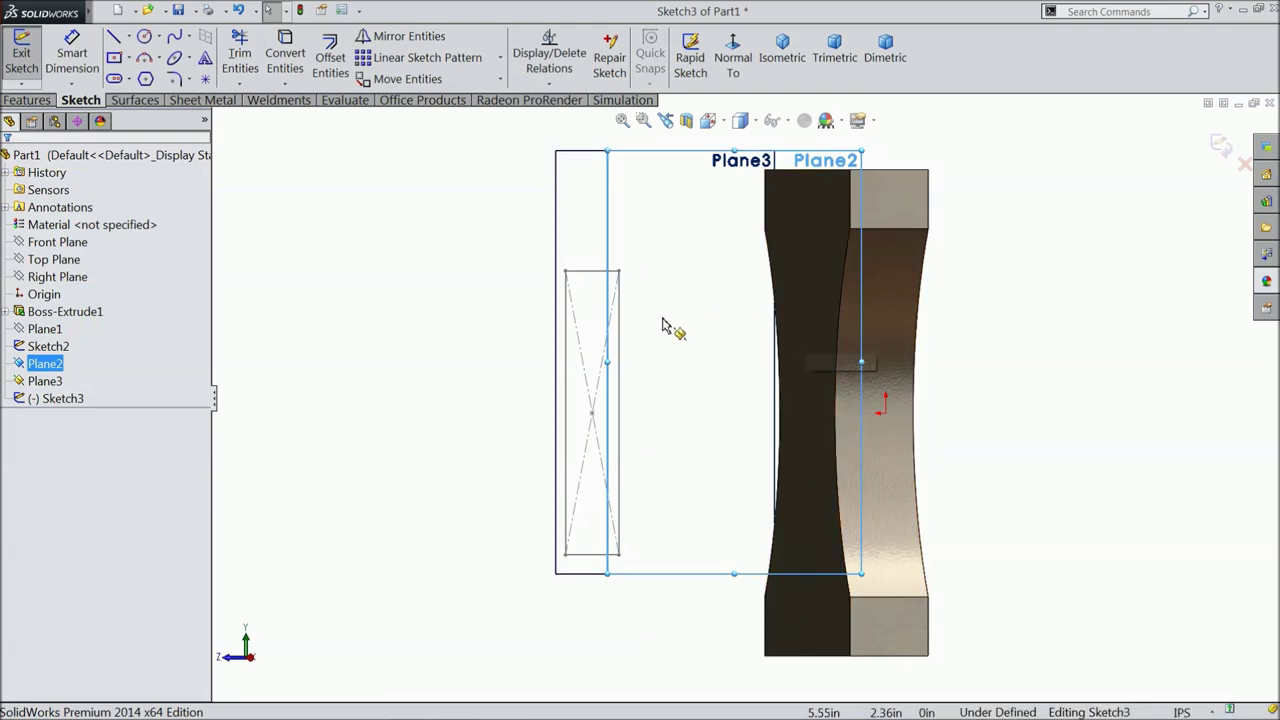
# - Draw a 3 point arc on Plane2 from the base's upper corner to the rectangle's near upper corner, bowed inward
pyautogui.click(146, 60)
pyautogui.click(855, 172)
pyautogui.click(619, 271)
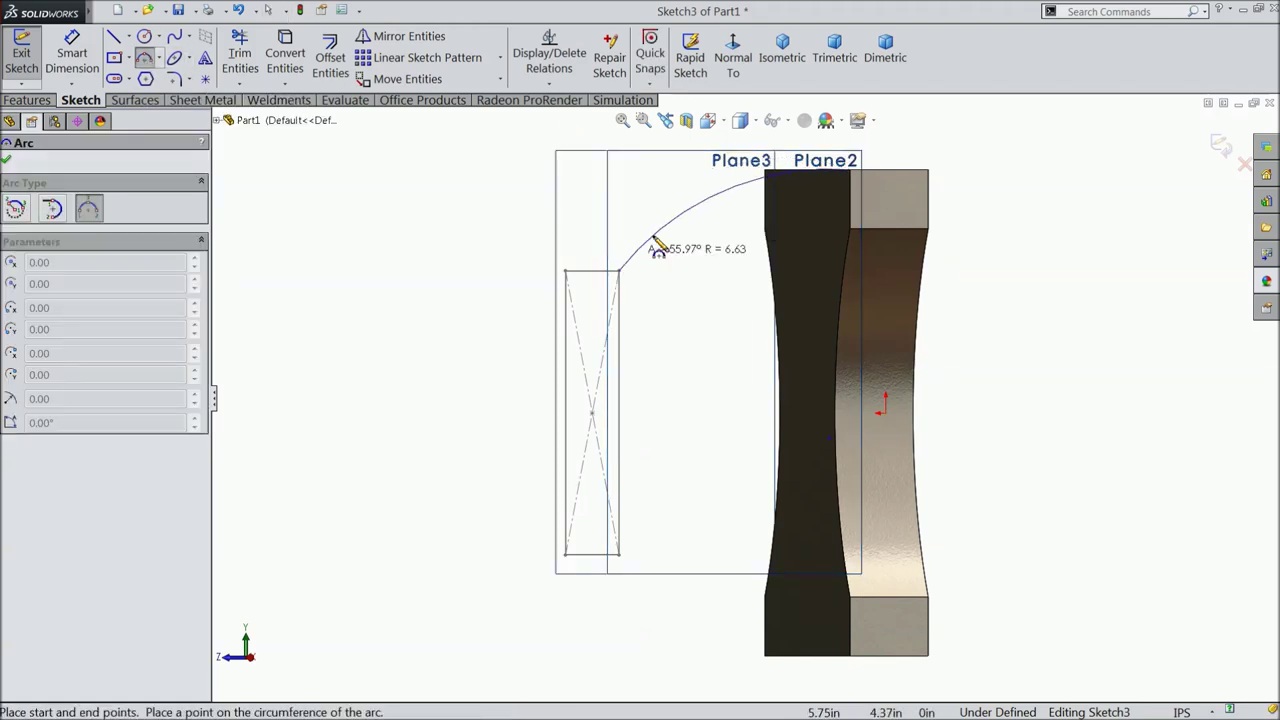
pyautogui.click(712, 258)
# - Dimension the arc's radius to 12 in
pyautogui.click(74, 57)
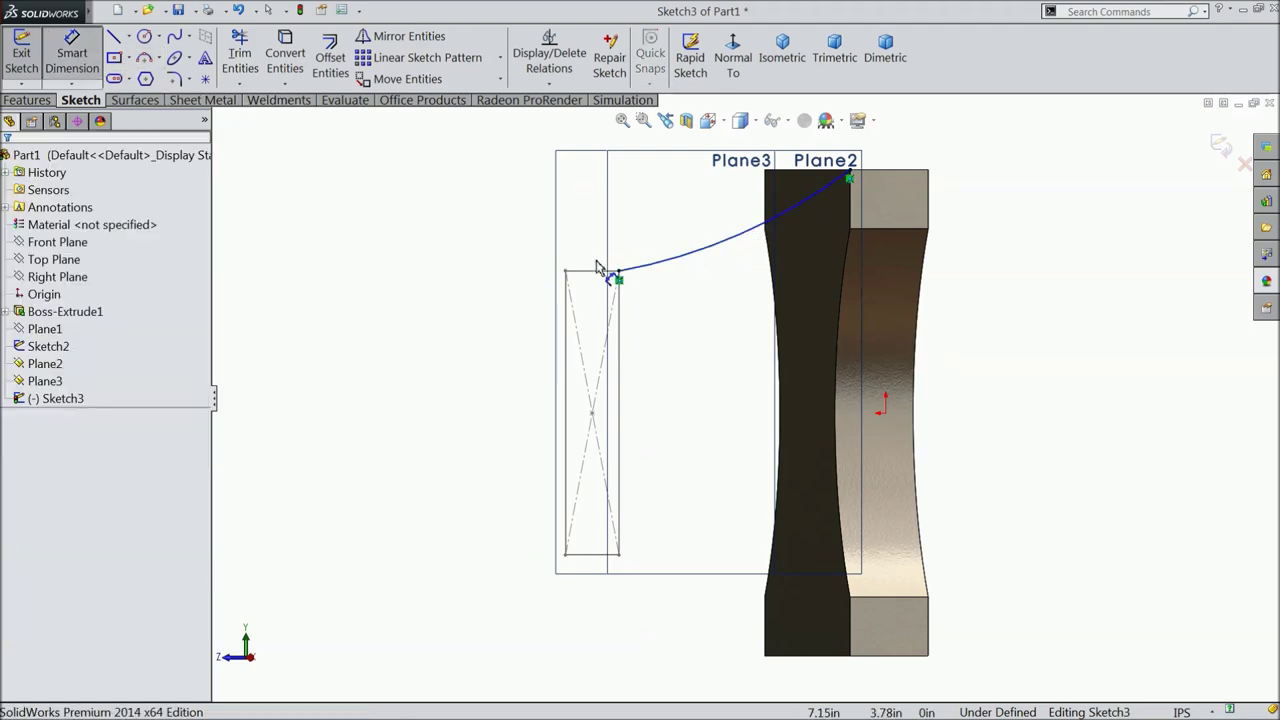
pyautogui.click(688, 261)
pyautogui.click(672, 236)
pyautogui.write('12')
pyautogui.click(592, 208)
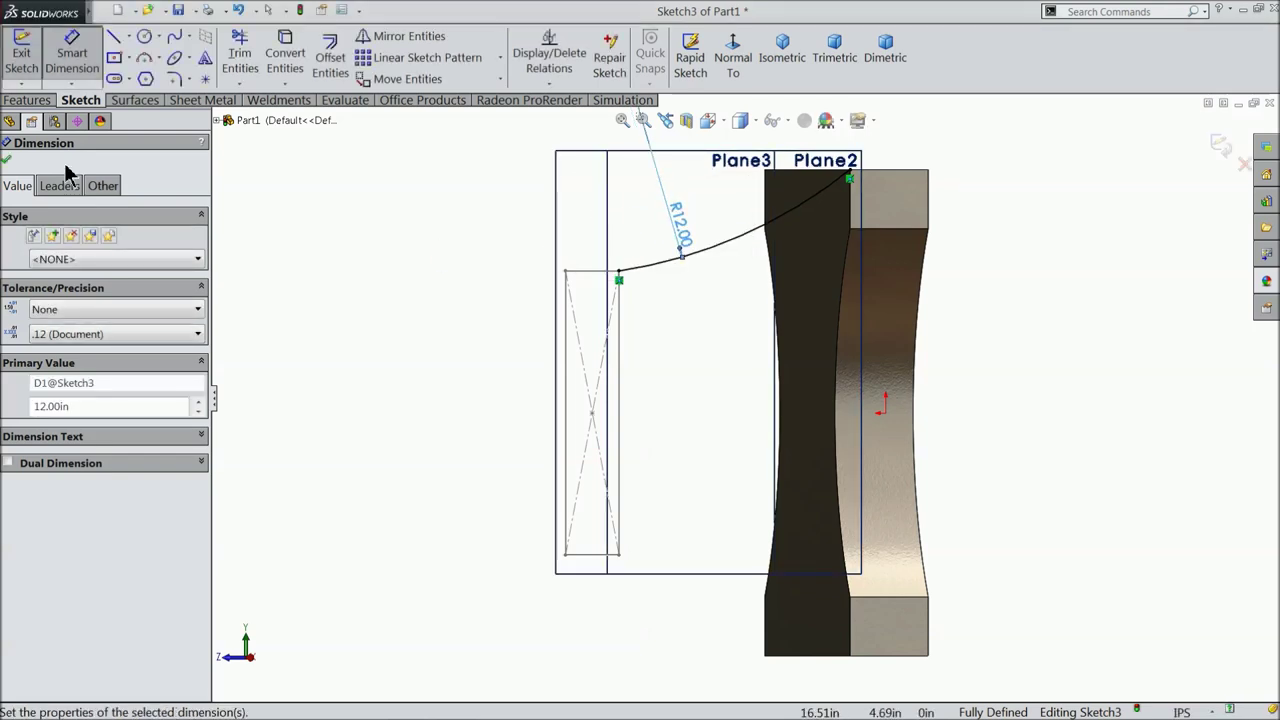
pyautogui.click(6, 162)
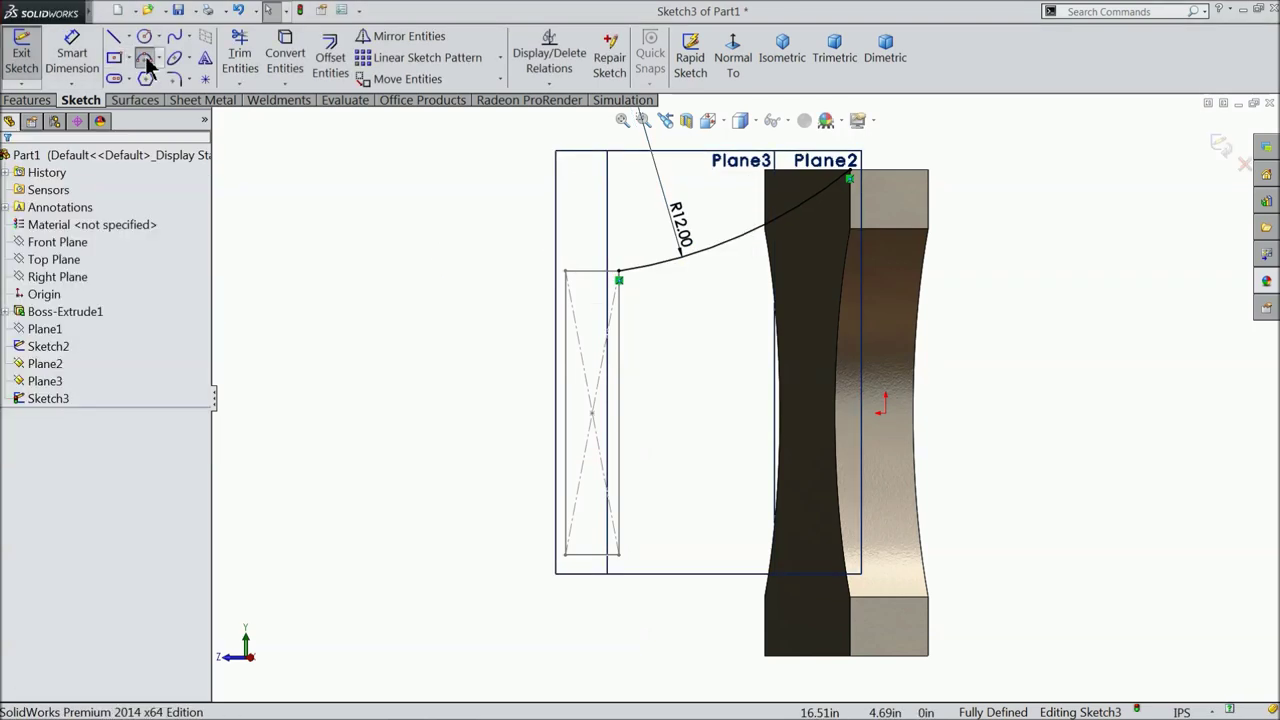
# - Draw a second arc of about 13.1 in radius below the first, from the start of the side cutout to the rectangle's vertical line
pyautogui.click(146, 60)
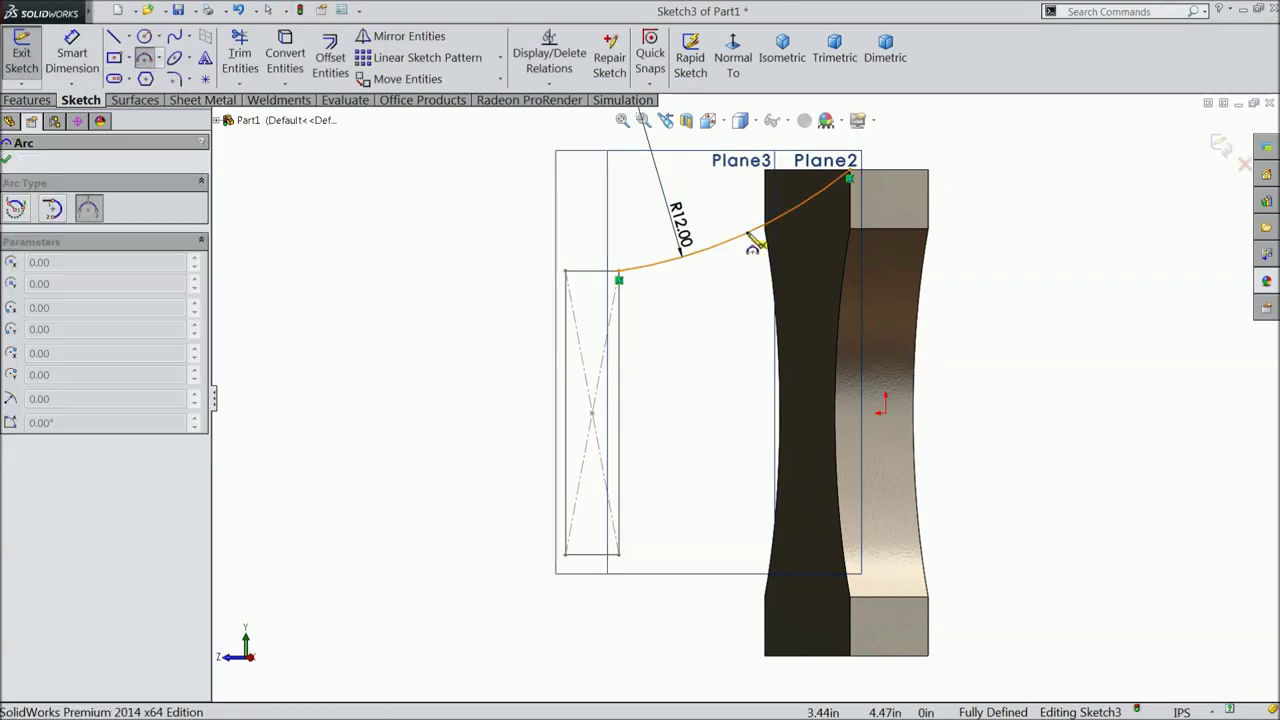
pyautogui.click(851, 232)
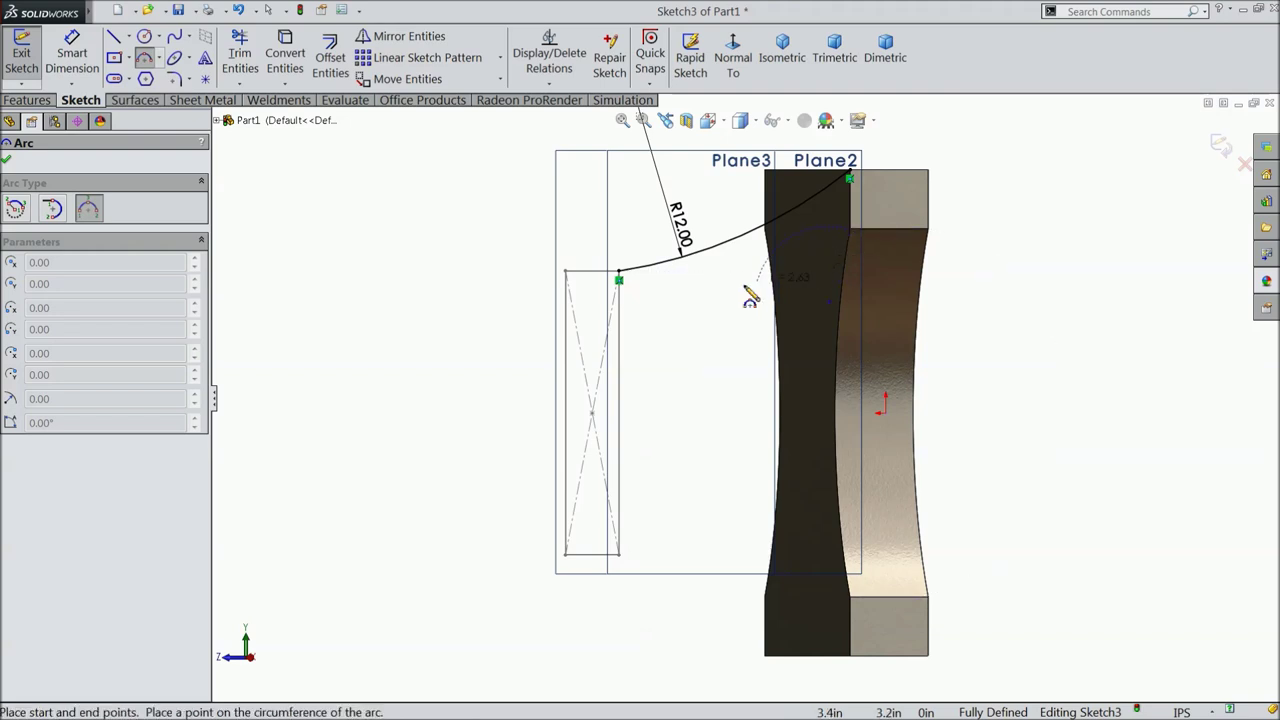
pyautogui.click(624, 330)
pyautogui.click(714, 306)
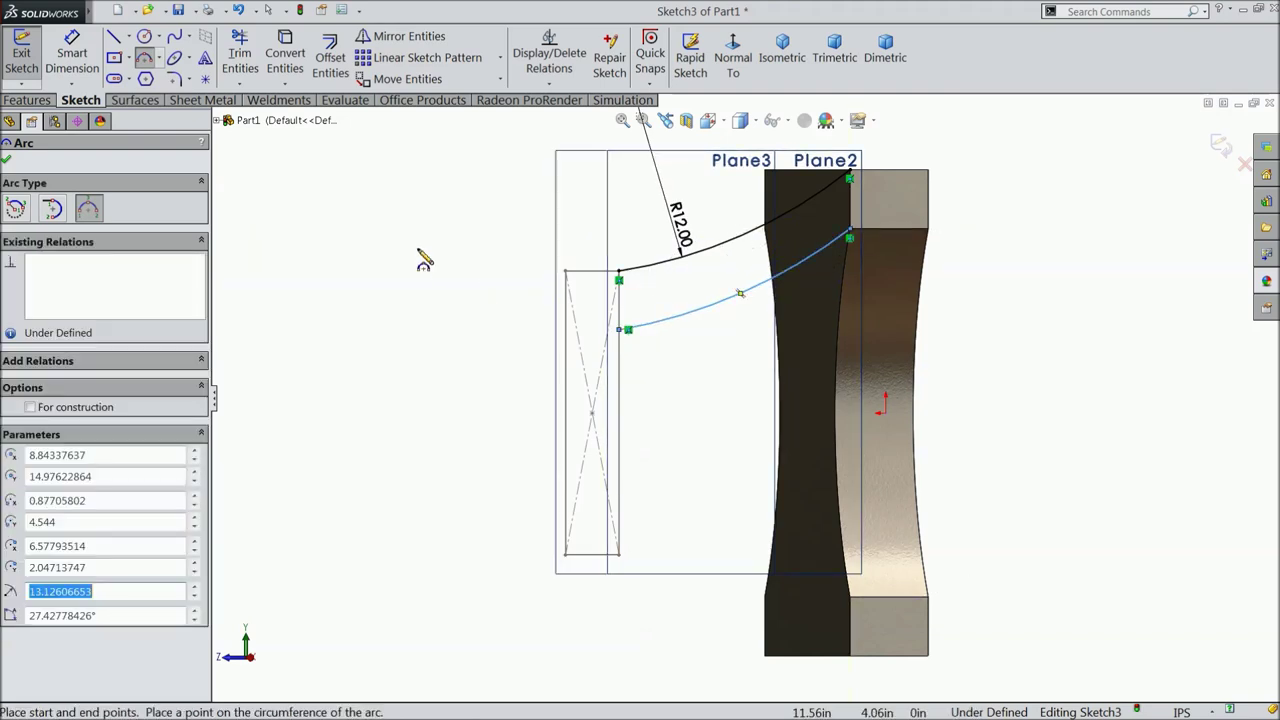
pyautogui.rightClick(424, 260)
pyautogui.click(445, 163)
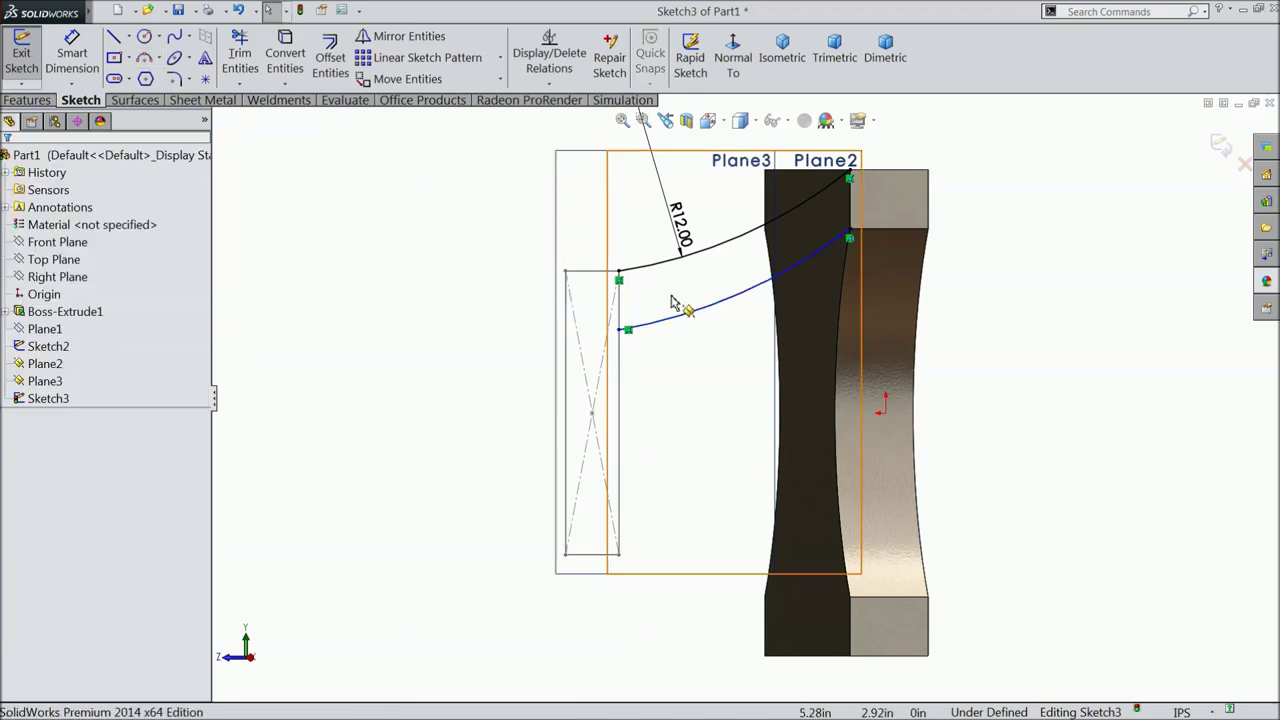
# - Apply an Equal relation between the upper and lower arcs
pyautogui.click(695, 248)
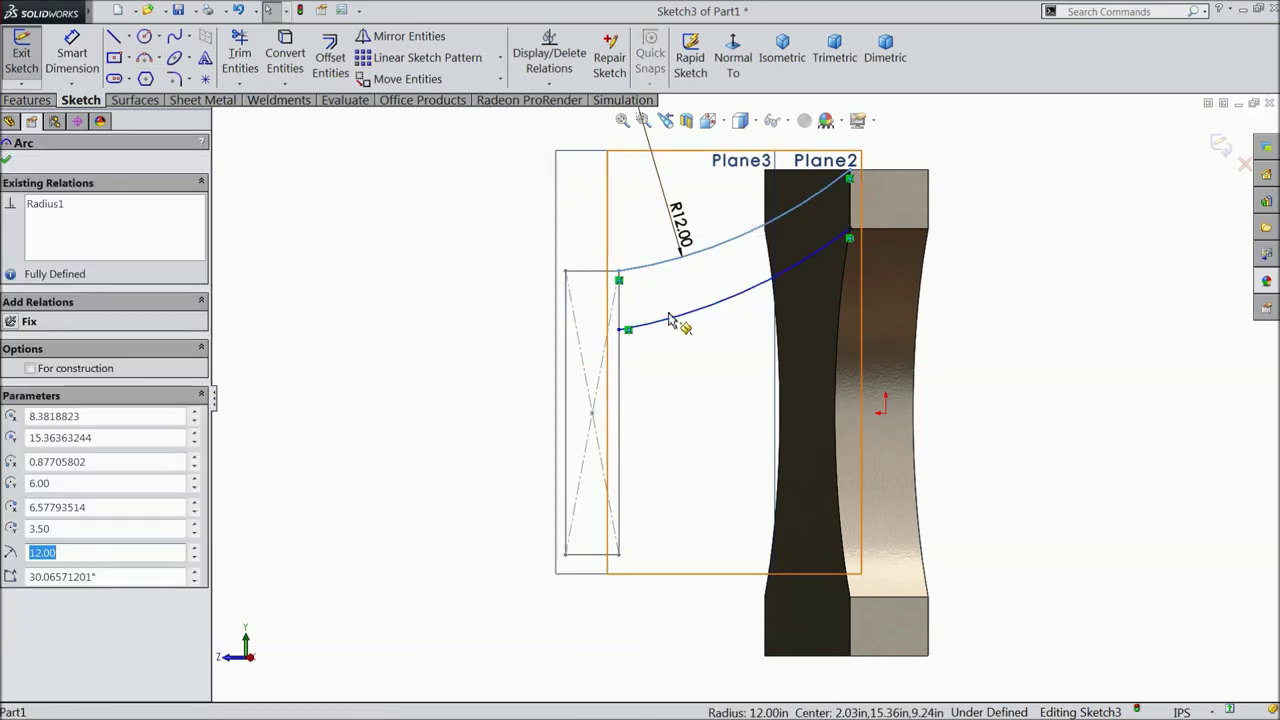
pyautogui.keyDown('ctrl'); pyautogui.click(672, 318); pyautogui.keyUp('ctrl')
pyautogui.click(757, 270)
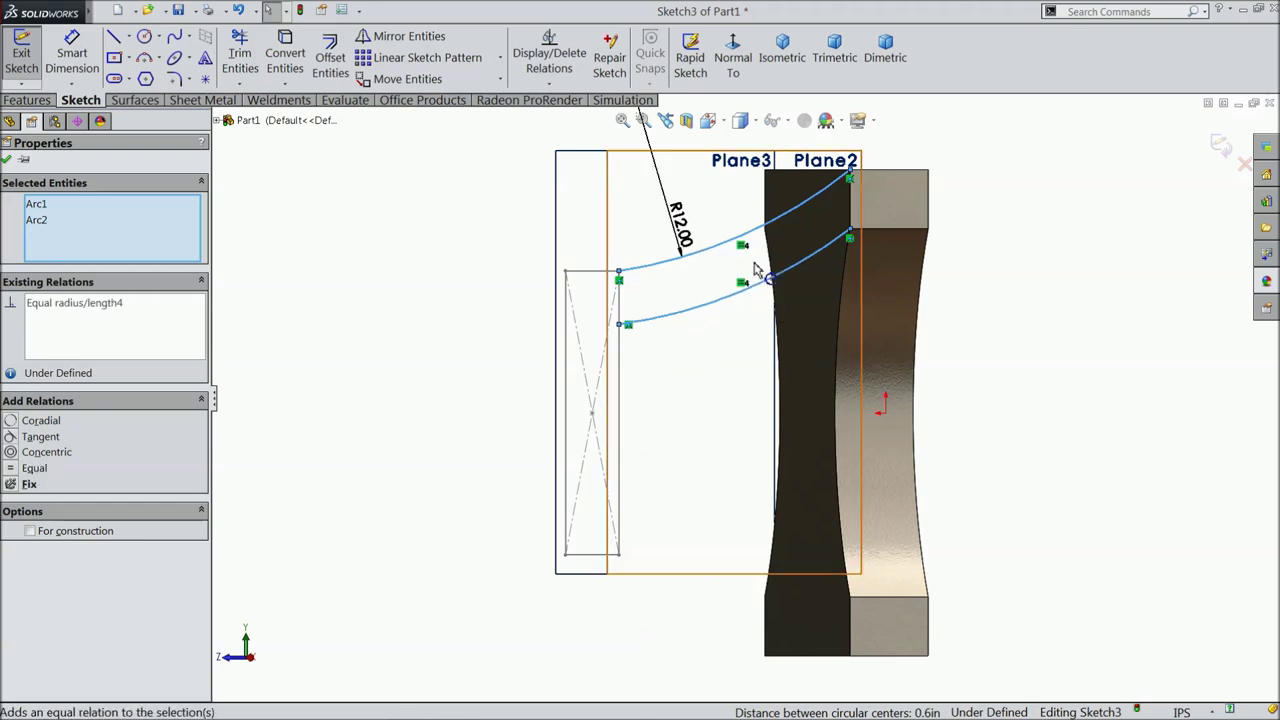
pyautogui.click(8, 160)
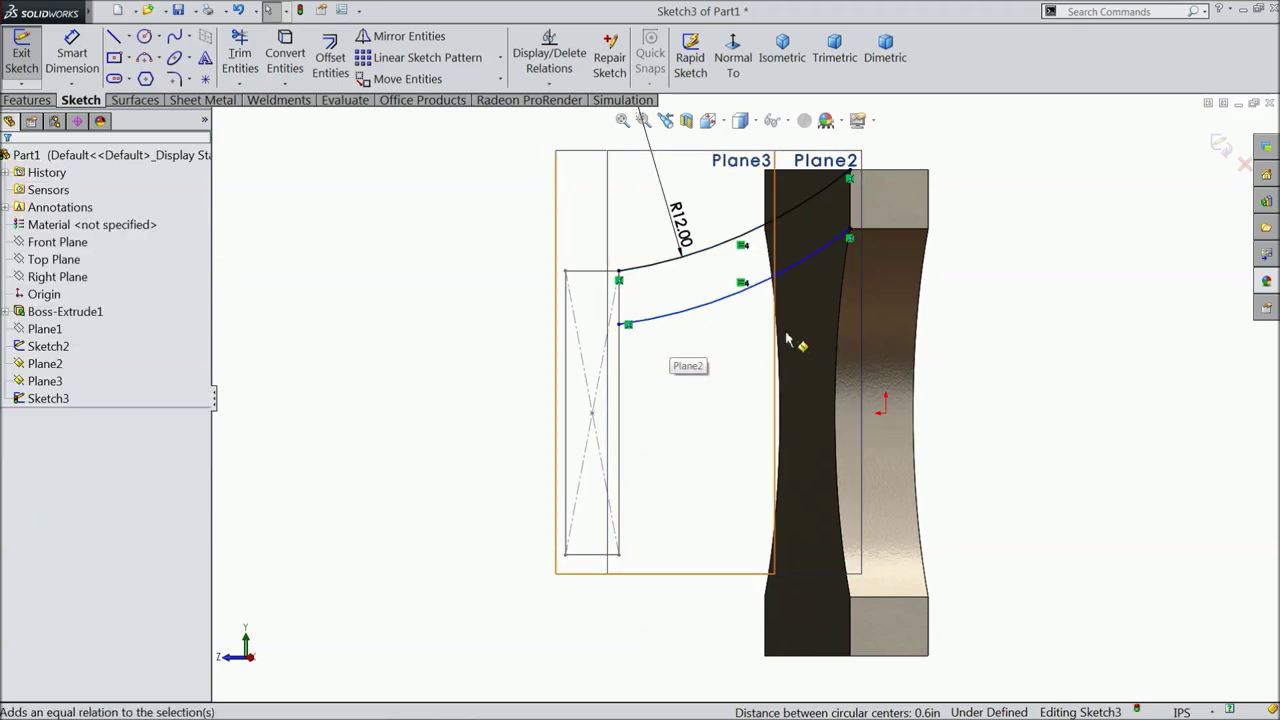
# - Draw a horizontal centerline from the origin outward past the base's underside
pyautogui.click(159, 36)
pyautogui.click(129, 36)
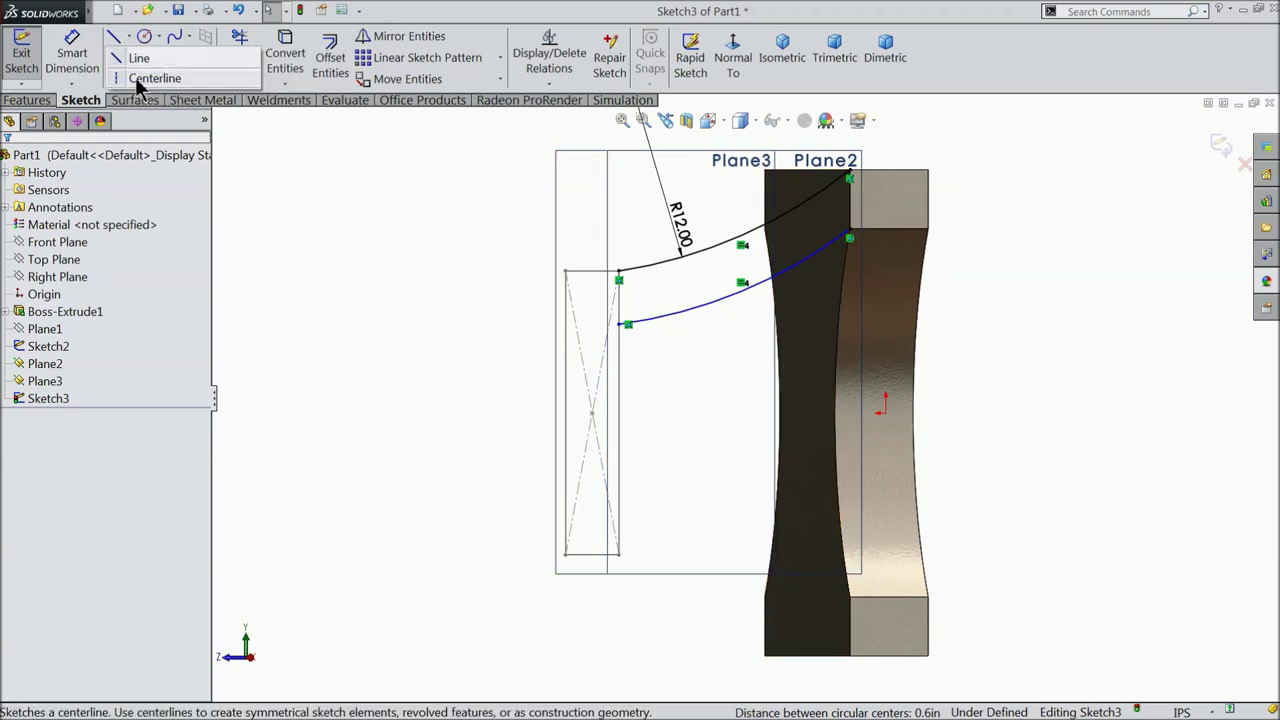
pyautogui.click(150, 78)
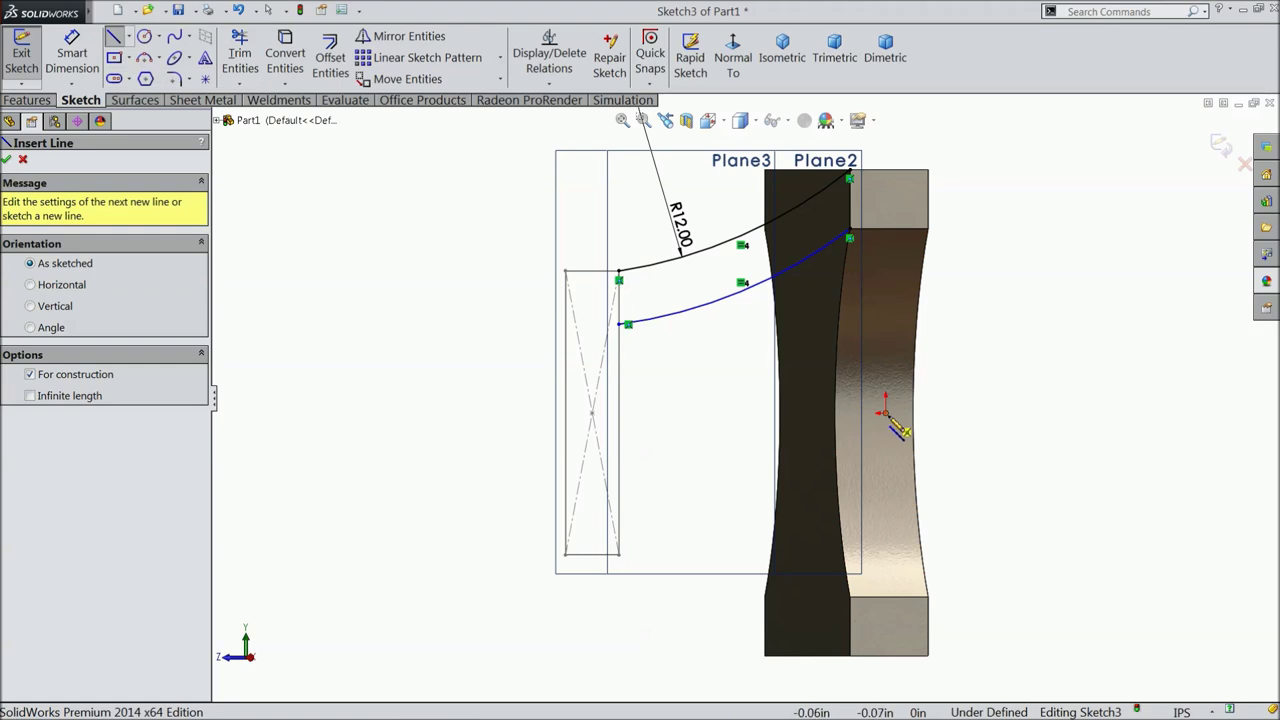
pyautogui.click(882, 412)
pyautogui.click(1036, 412)
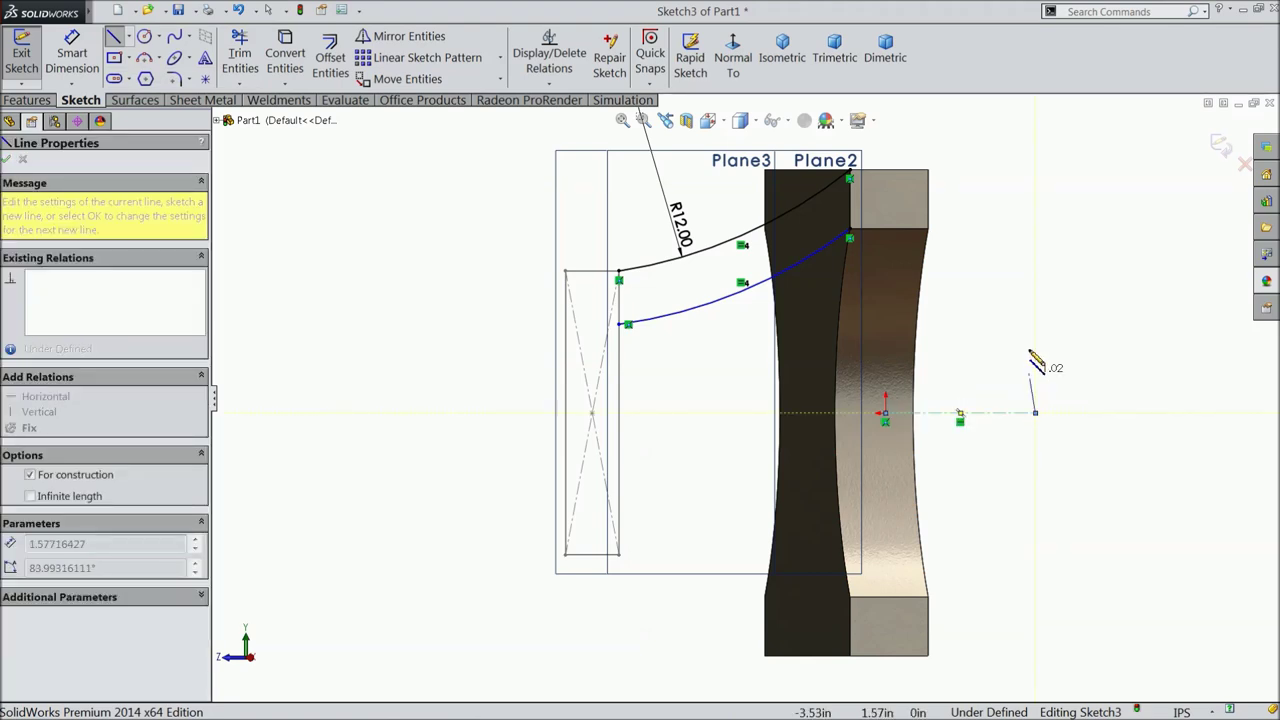
pyautogui.rightClick(1036, 412)
pyautogui.click(1062, 129)
# - Mirror both arcs about the horizontal centerline
pyautogui.click(409, 36)
pyautogui.click(645, 265)
pyautogui.click(675, 322)
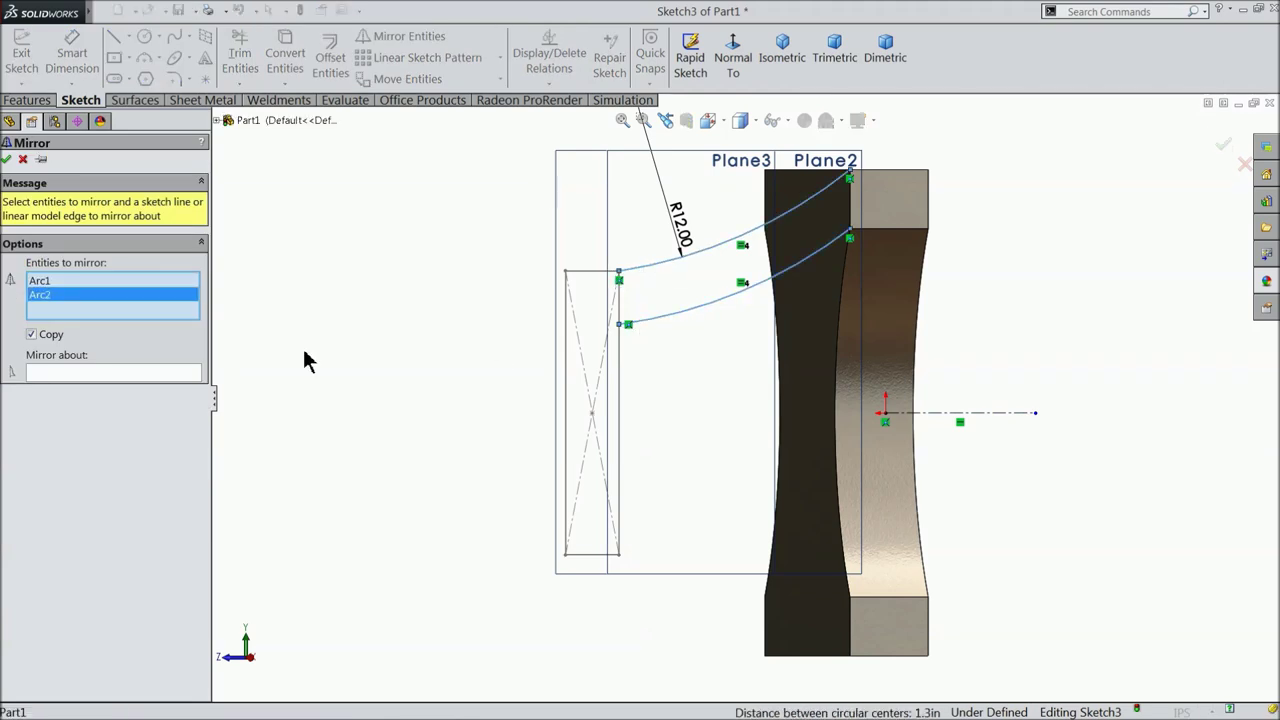
pyautogui.click(175, 376)
pyautogui.click(930, 413)
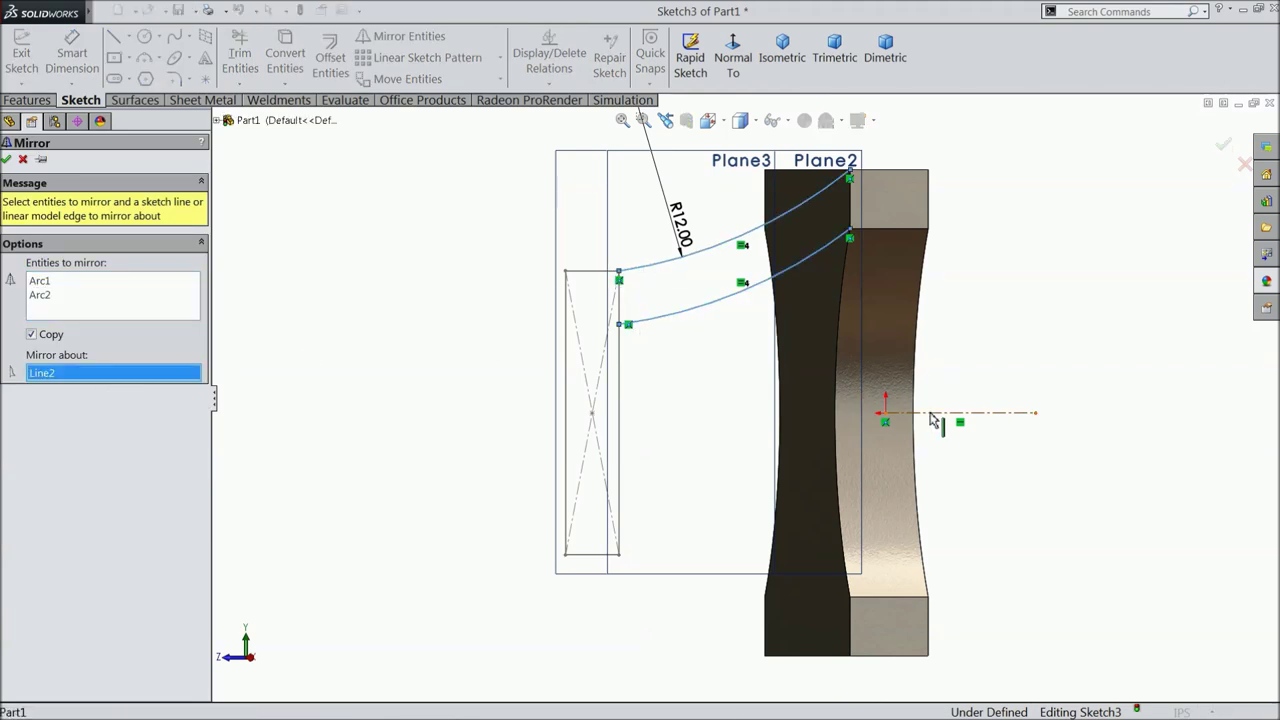
pyautogui.click(7, 160)
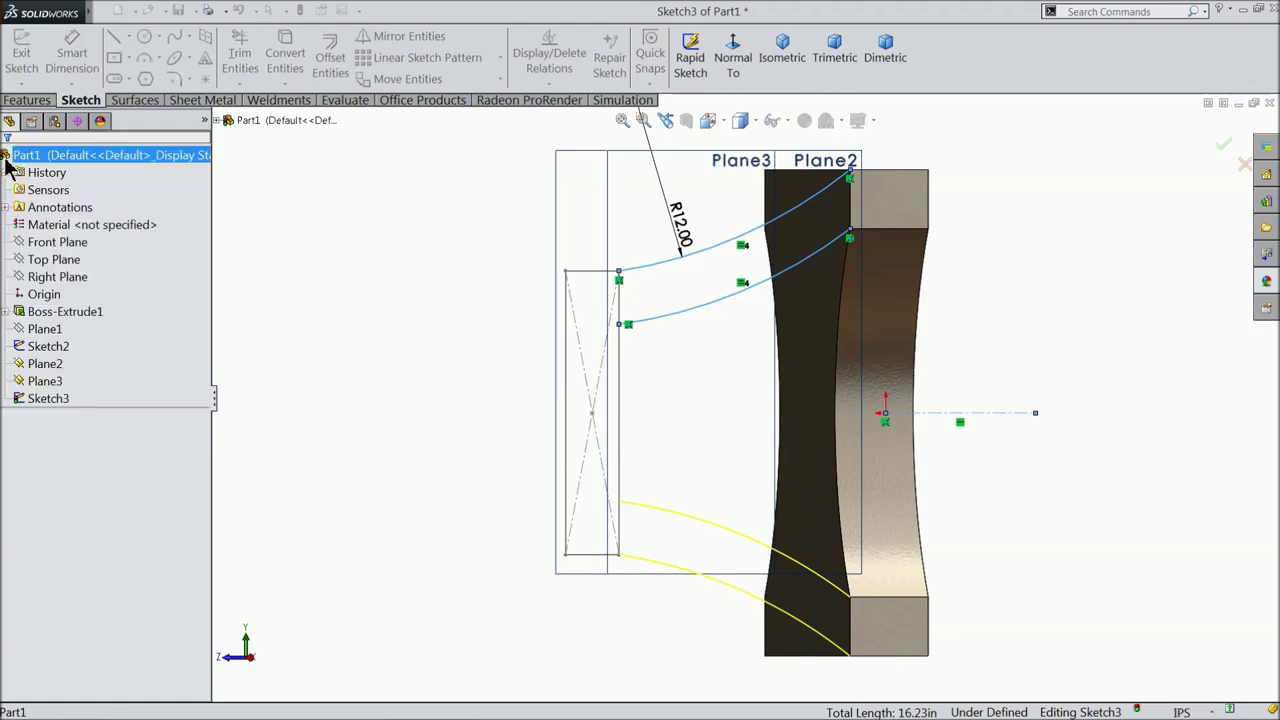
# - Finish the arc sketch and hide Plane2
pyautogui.press('z')
pyautogui.moveTo(491, 391); pyautogui.dragTo(580, 358, button='middle')
pyautogui.scroll(-3, 870, 355)
pyautogui.moveTo(870, 355)
pyautogui.mouseDown(button='middle')
pyautogui.moveTo(871, 337)
pyautogui.moveTo(877, 370)
pyautogui.mouseUp(button='middle')
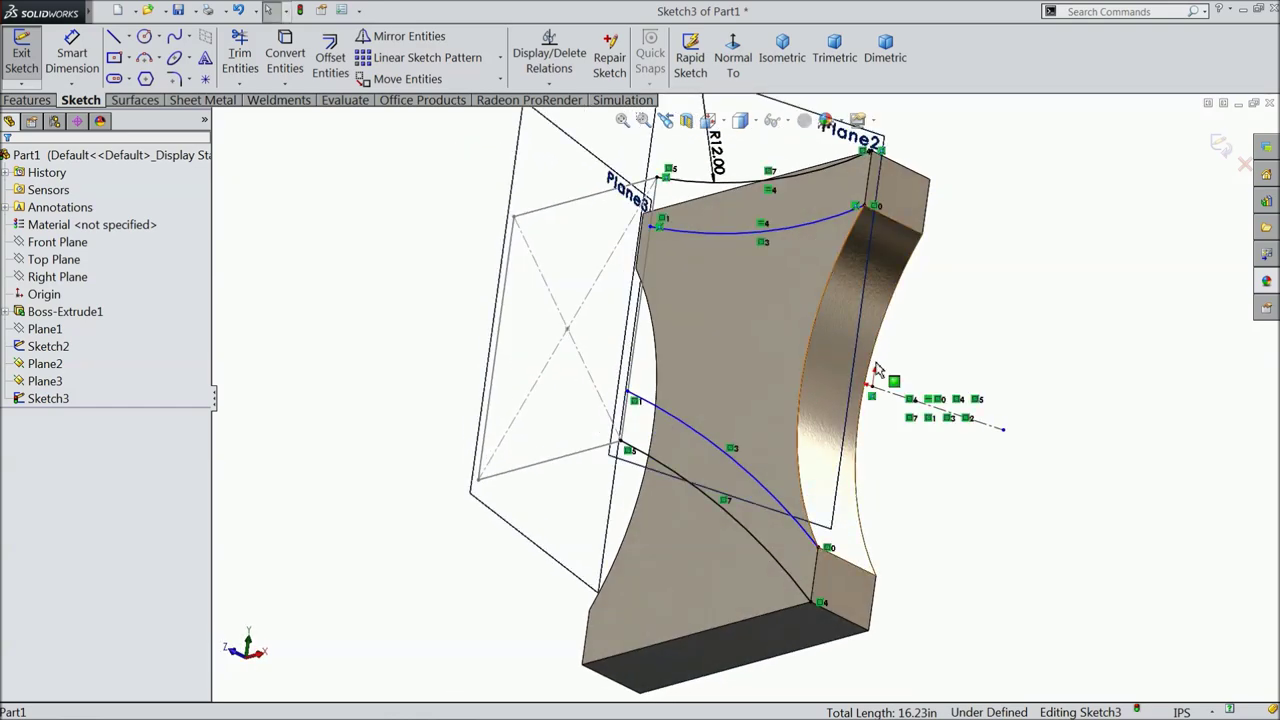
pyautogui.click(1222, 146)
pyautogui.moveTo(1105, 224); pyautogui.dragTo(1077, 237, button='middle')
pyautogui.scroll(2, 970, 237)
pyautogui.moveTo(866, 237); pyautogui.dragTo(742, 290, button='middle')
pyautogui.scroll(-3, 742, 290)
pyautogui.click(742, 290)
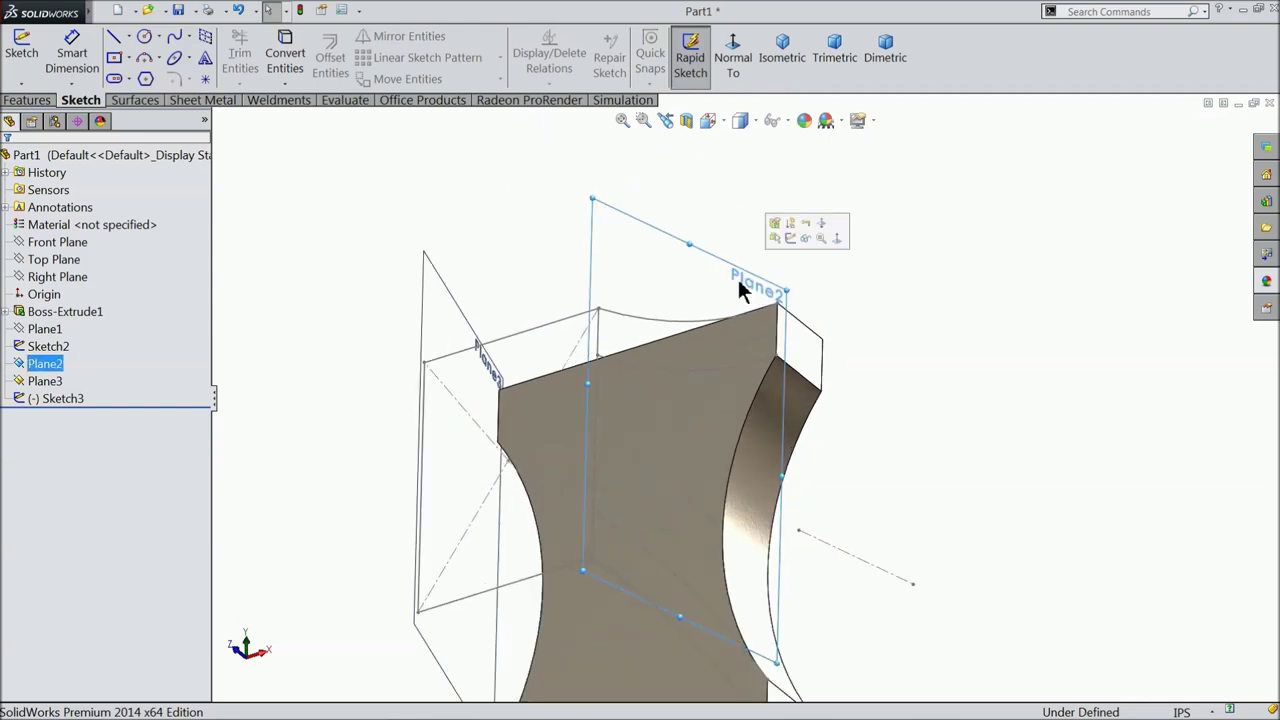
pyautogui.click(805, 238)
# - Start a new sketch on Plane3 and view it straight on
pyautogui.scroll(3, 866, 357)
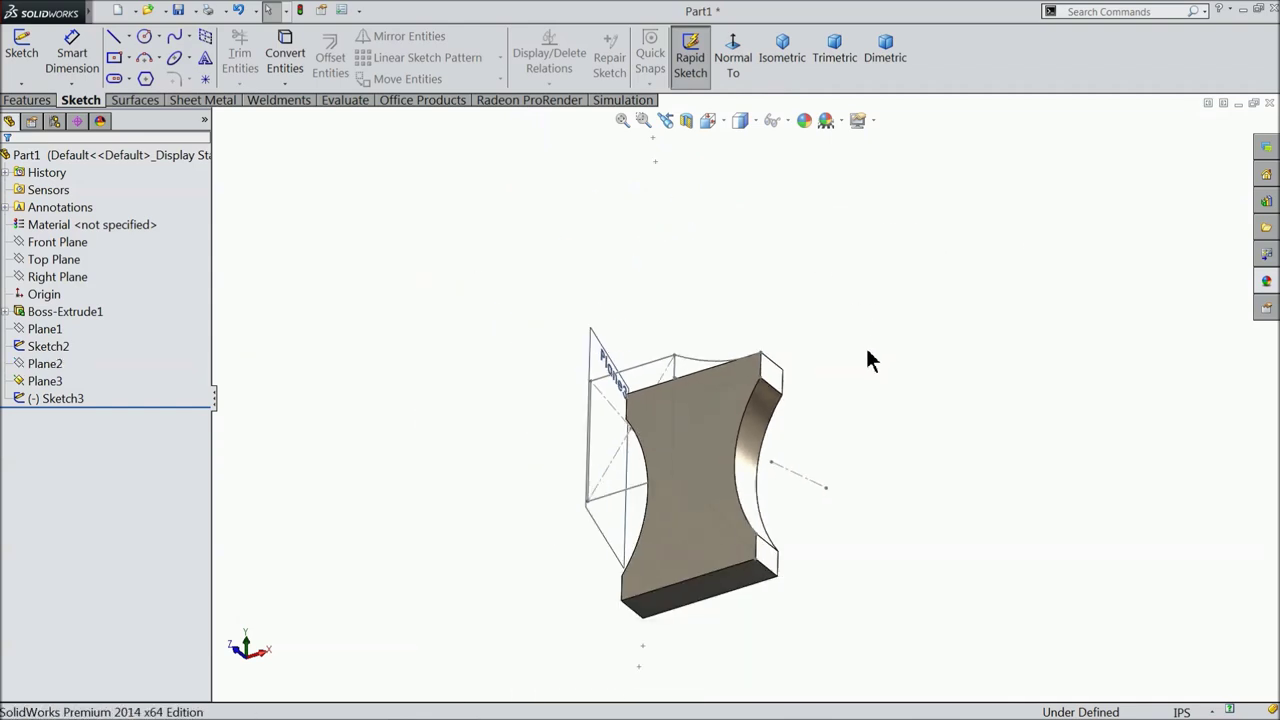
pyautogui.moveTo(866, 357); pyautogui.dragTo(1017, 355, button='middle')
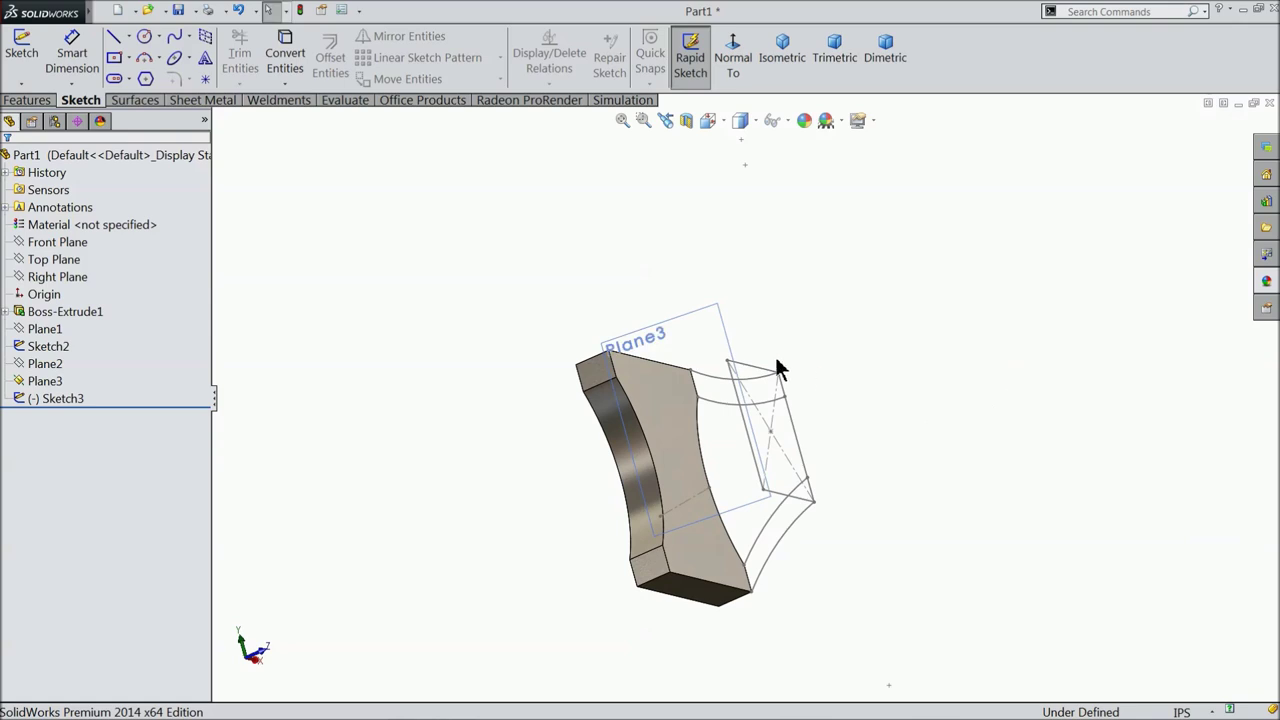
pyautogui.click(703, 337)
pyautogui.click(754, 290)
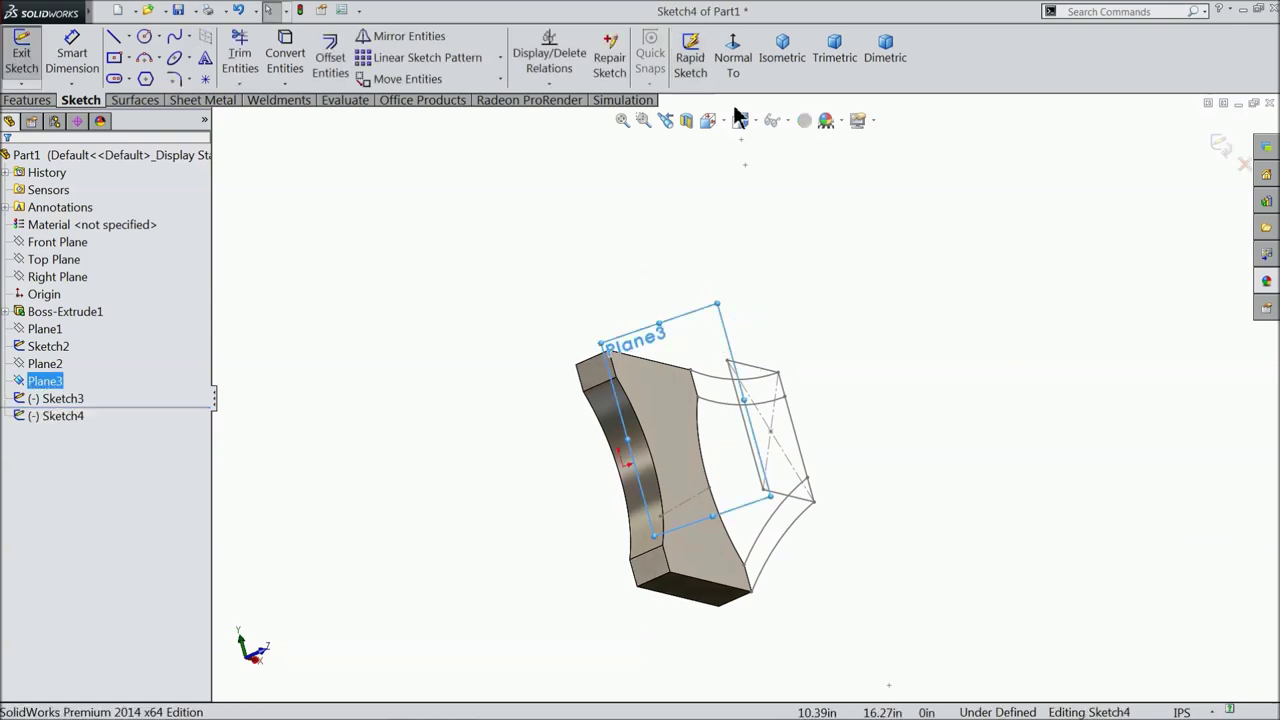
pyautogui.click(731, 69)
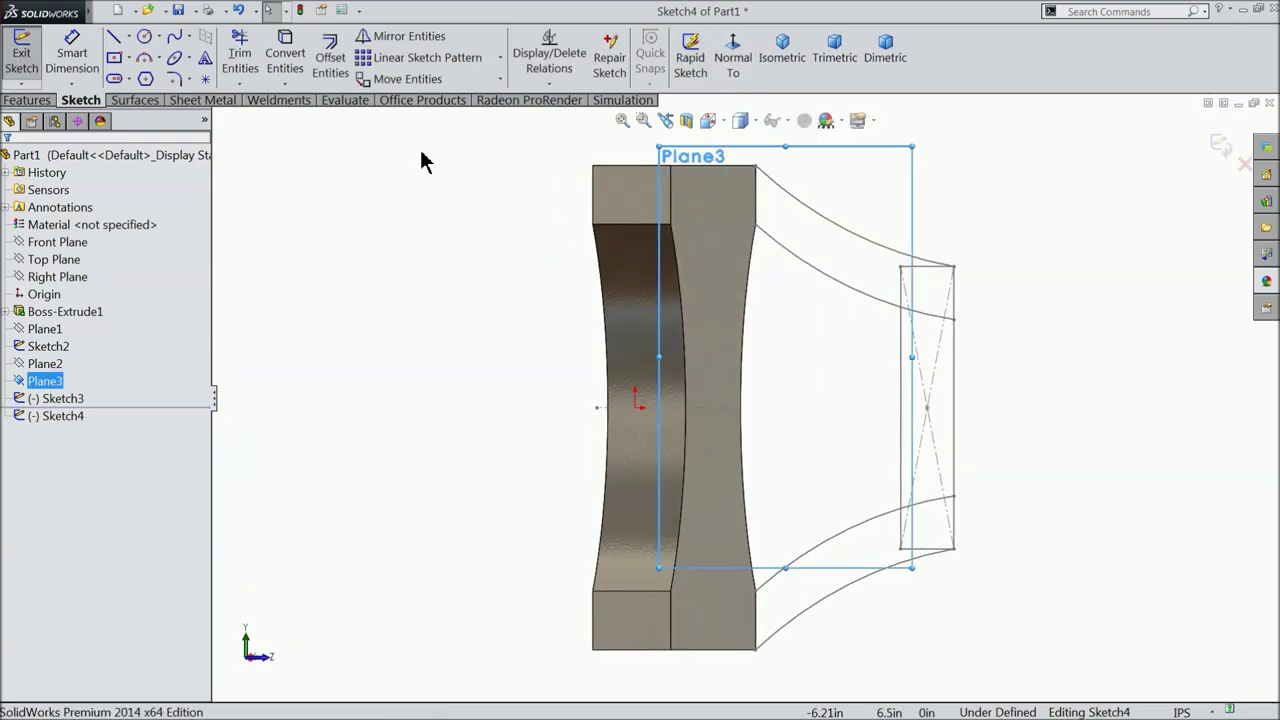
# - Draw a 3 Point Arc, radius about 9.65 in, from the base's upper corner to the rectangular section's upper corner
pyautogui.click(158, 58)
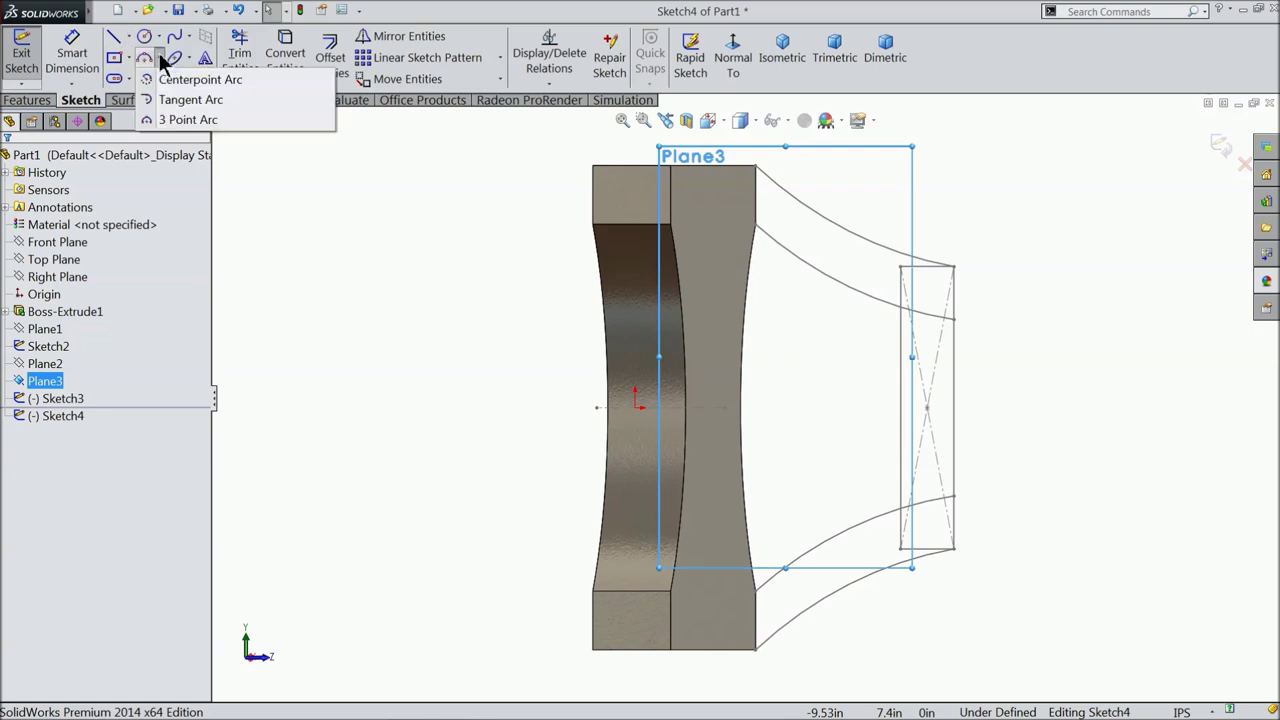
pyautogui.click(178, 118)
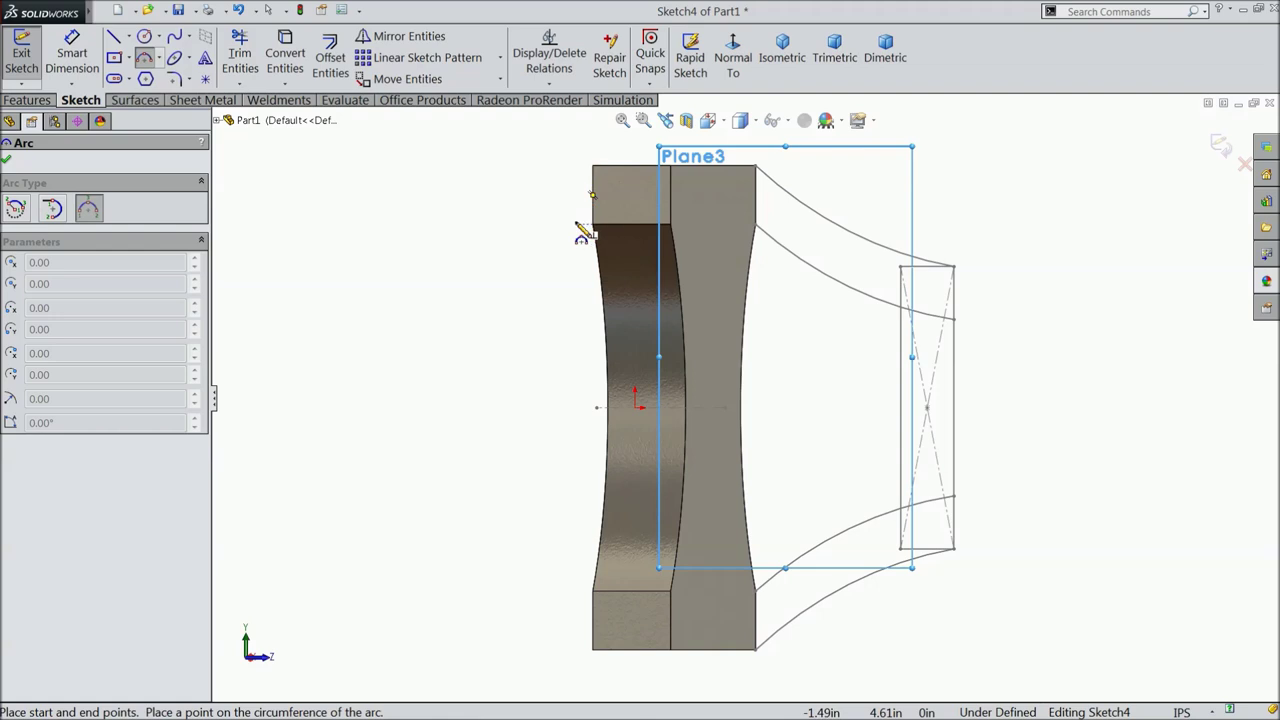
pyautogui.moveTo(560, 263); pyautogui.dragTo(525, 301, button='middle')
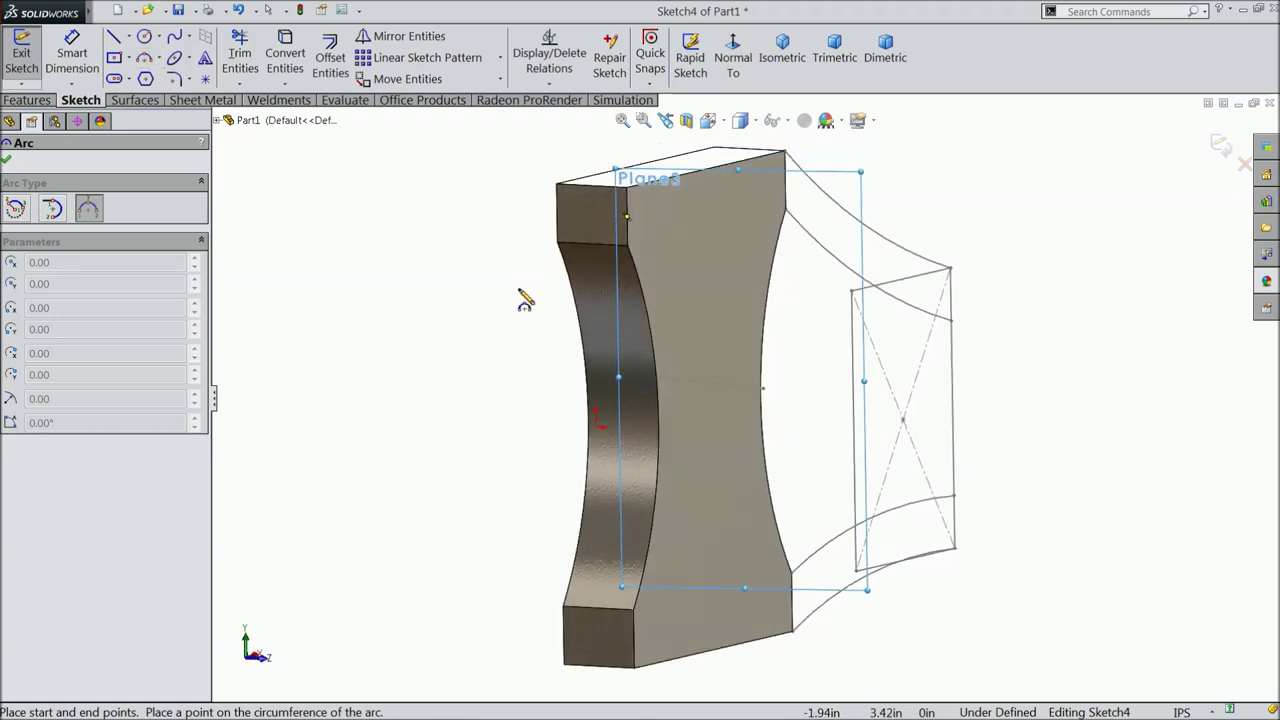
pyautogui.click(630, 191)
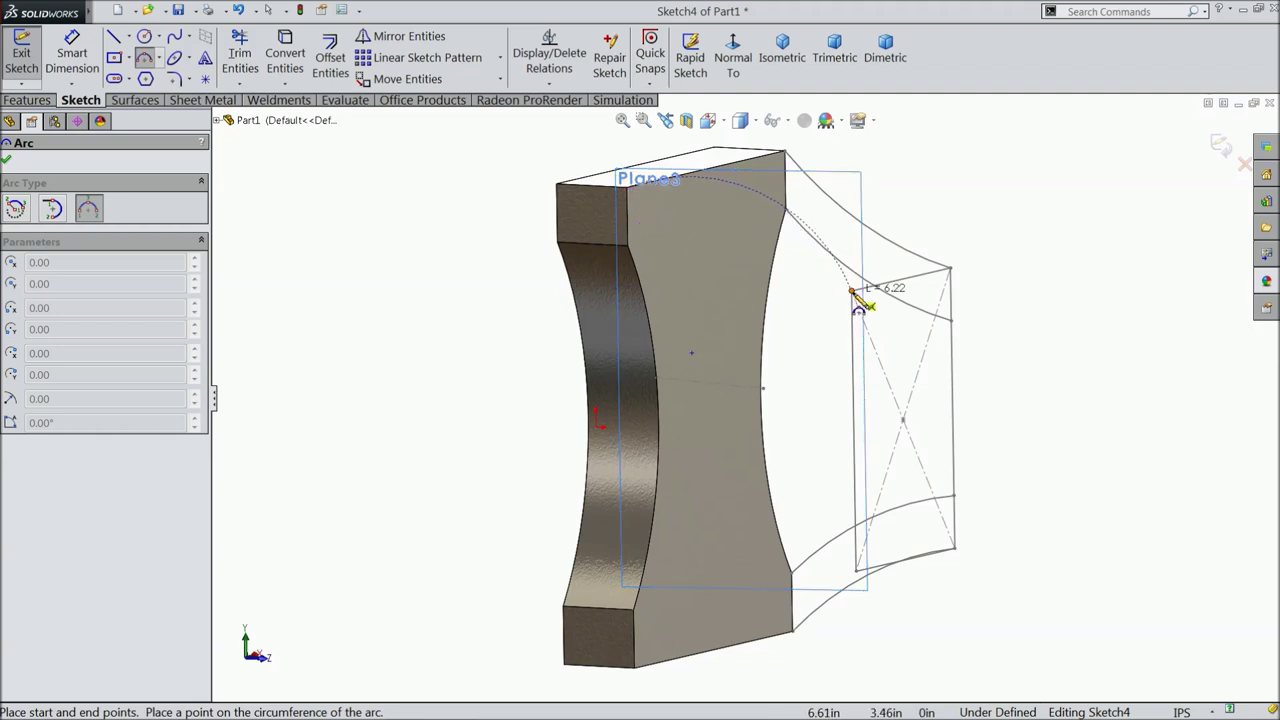
pyautogui.click(852, 291)
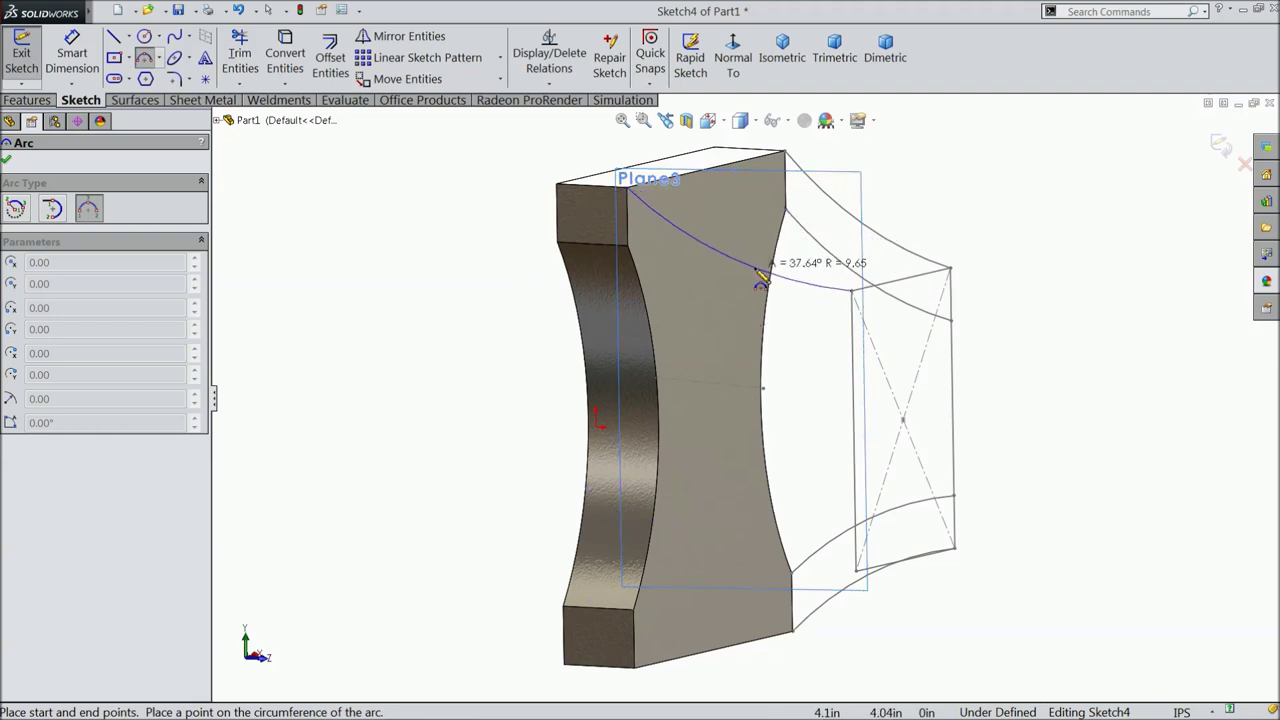
pyautogui.click(758, 272)
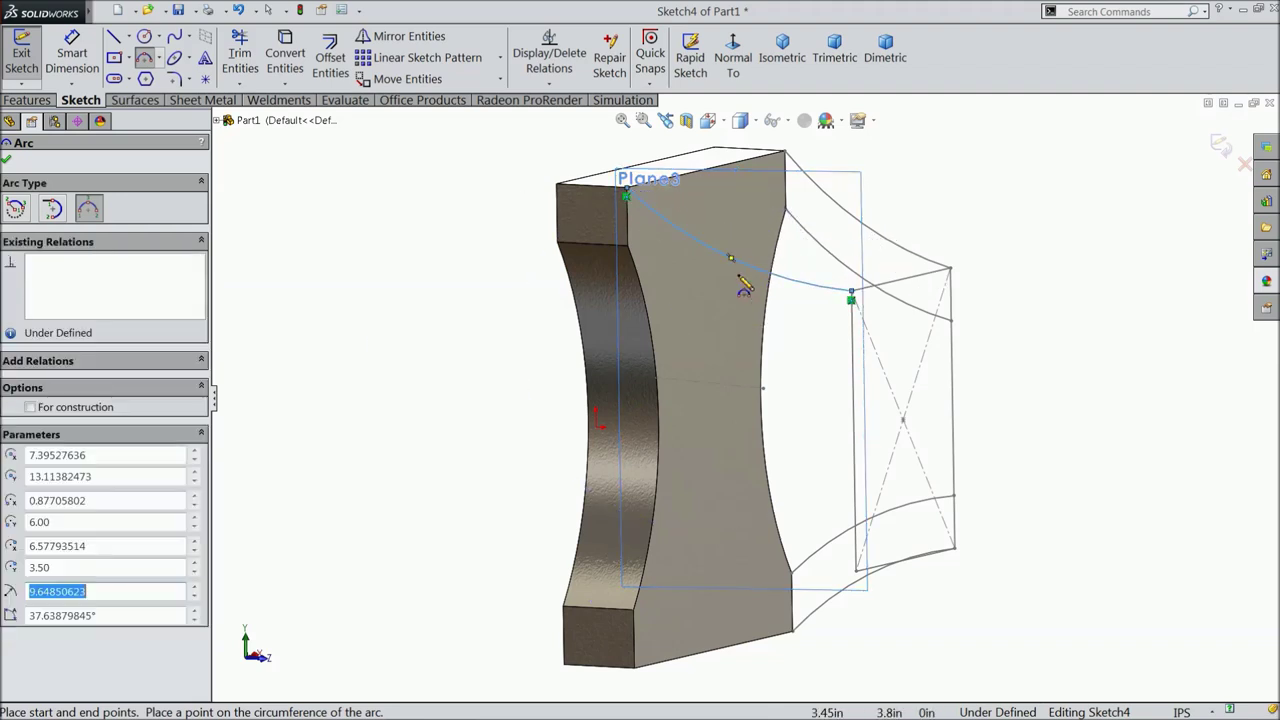
# - Draw a second 3 Point Arc below the first, radius about 16.5 in, from the cutout's upper corner to the rectangle's vertical side
pyautogui.click(630, 248)
pyautogui.click(852, 356)
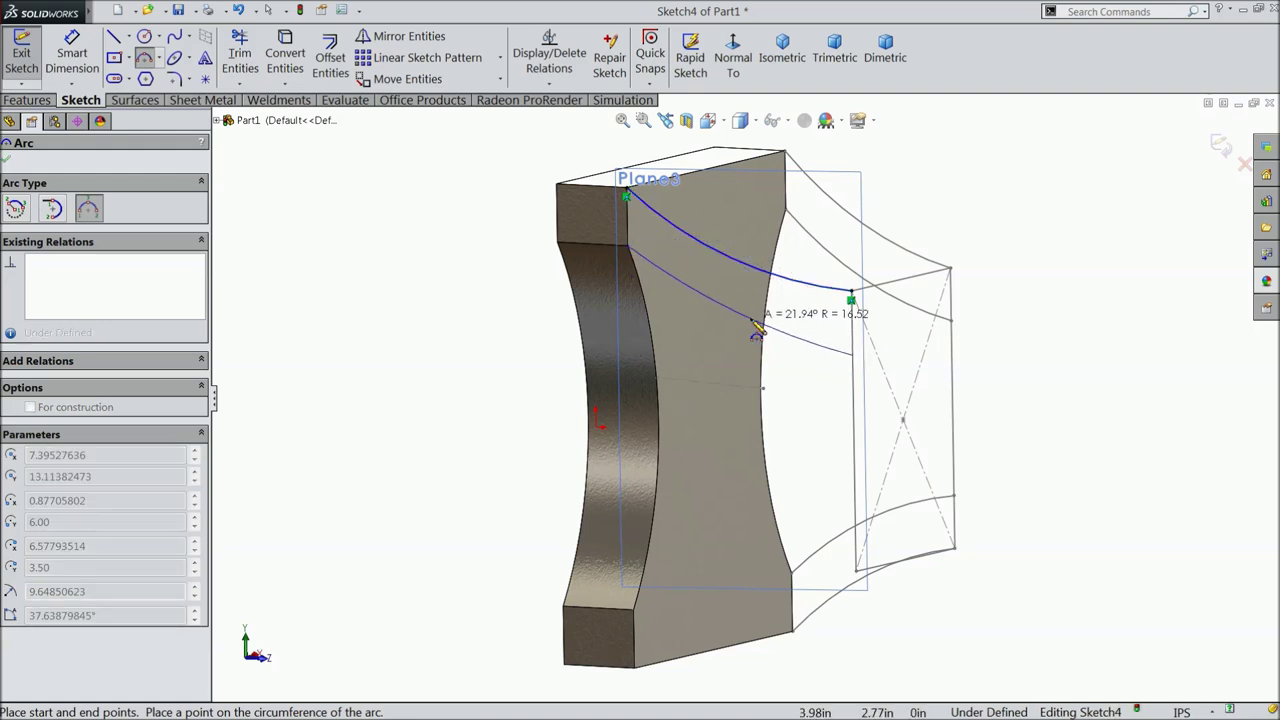
pyautogui.click(750, 325)
pyautogui.rightClick(349, 257)
pyautogui.click(386, 170)
# - Dimension the upper arc with a 12 in radius
pyautogui.click(72, 55)
pyautogui.click(722, 262)
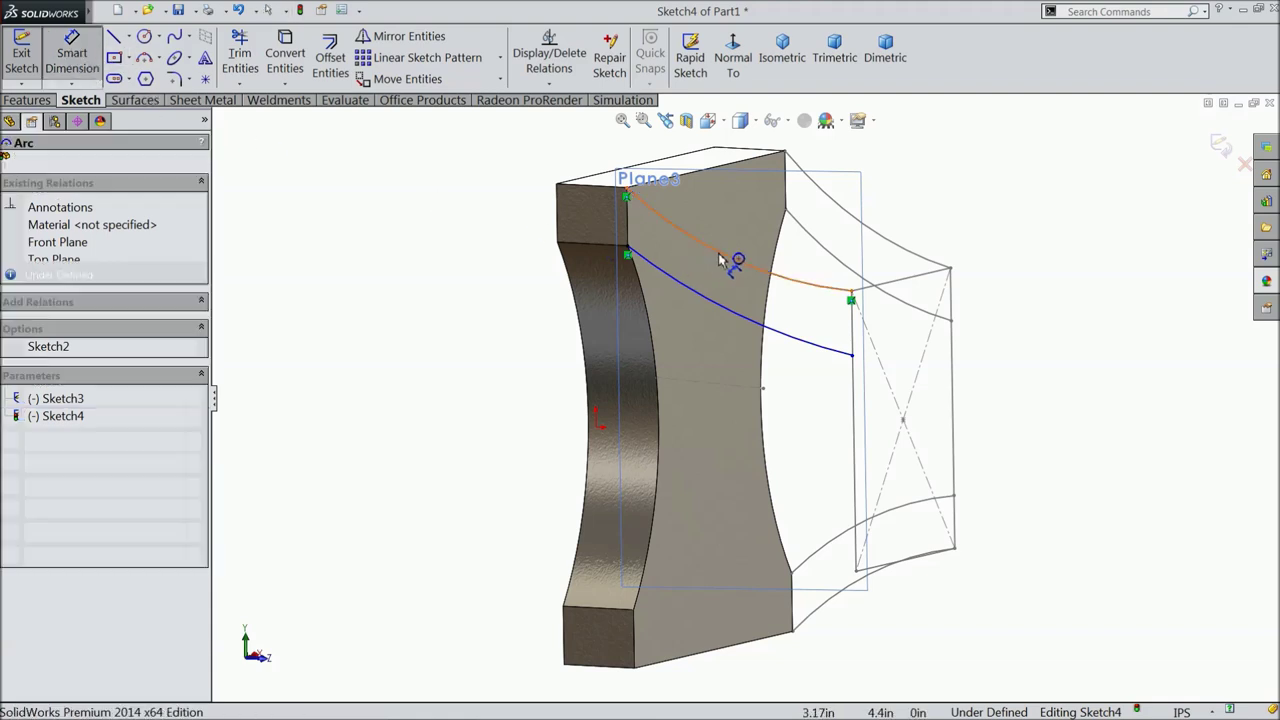
pyautogui.click(737, 215)
pyautogui.write('1')
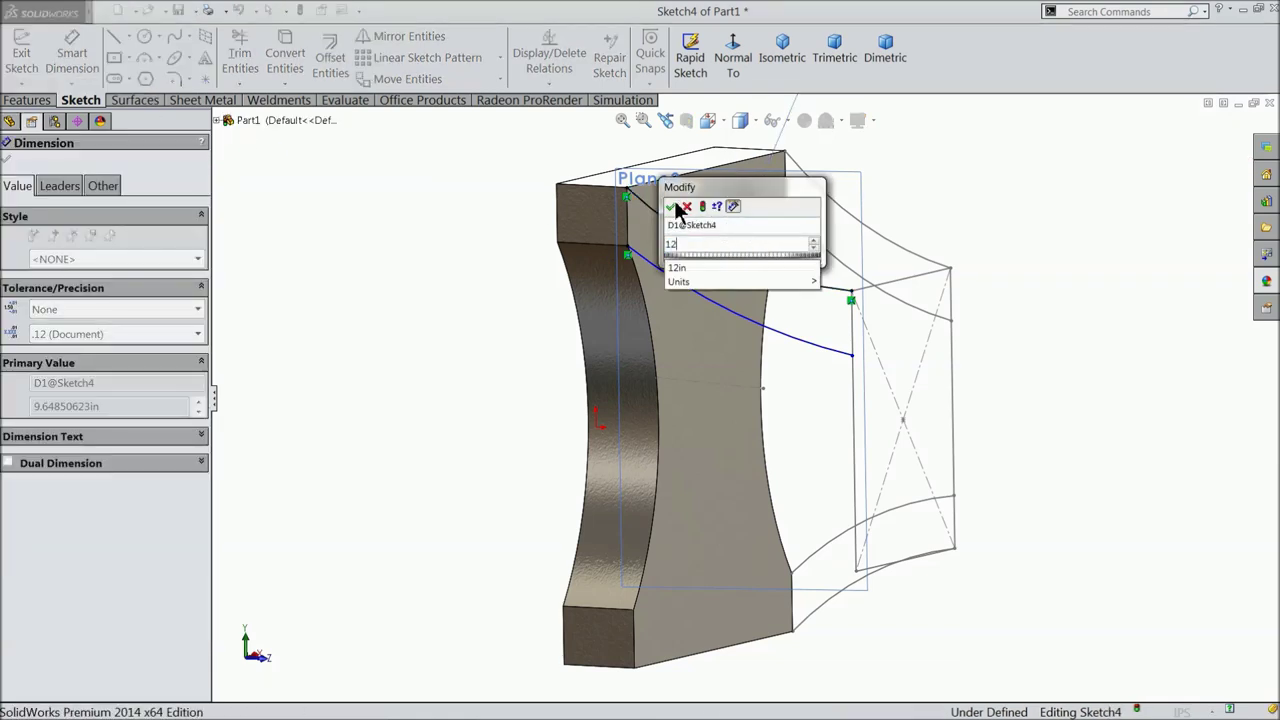
pyautogui.write('2')
pyautogui.click(672, 207)
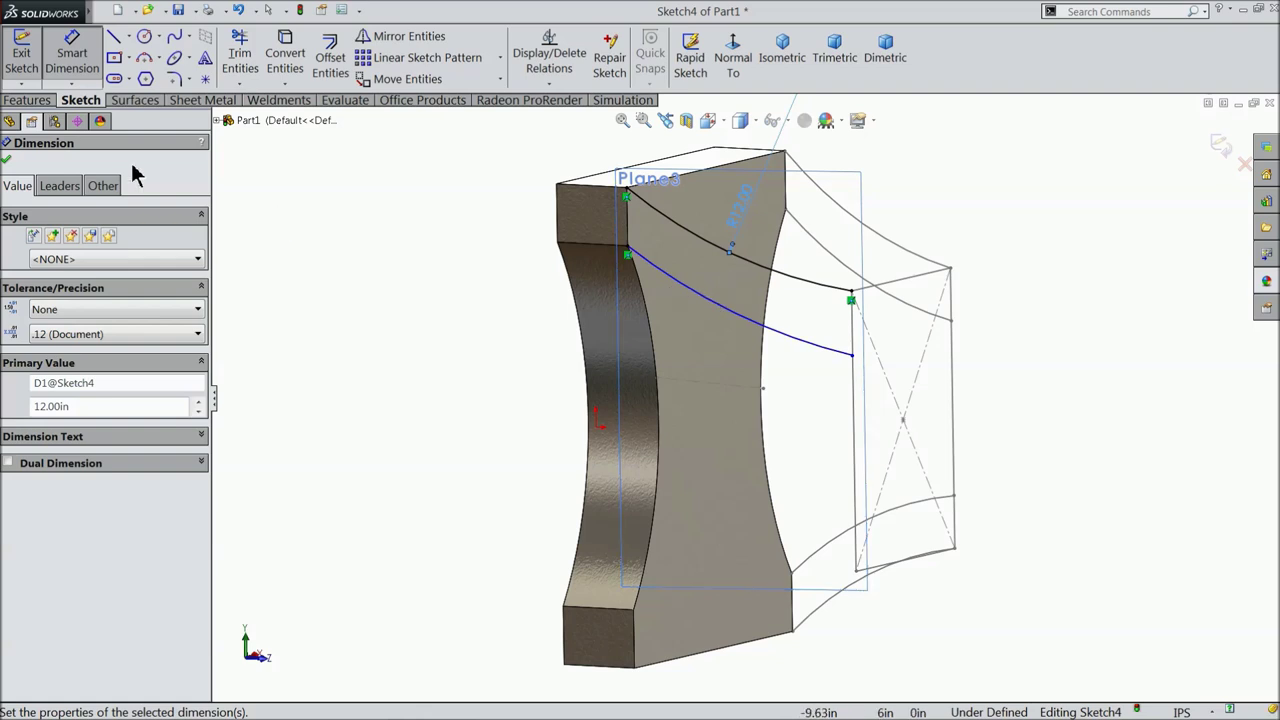
pyautogui.click(7, 160)
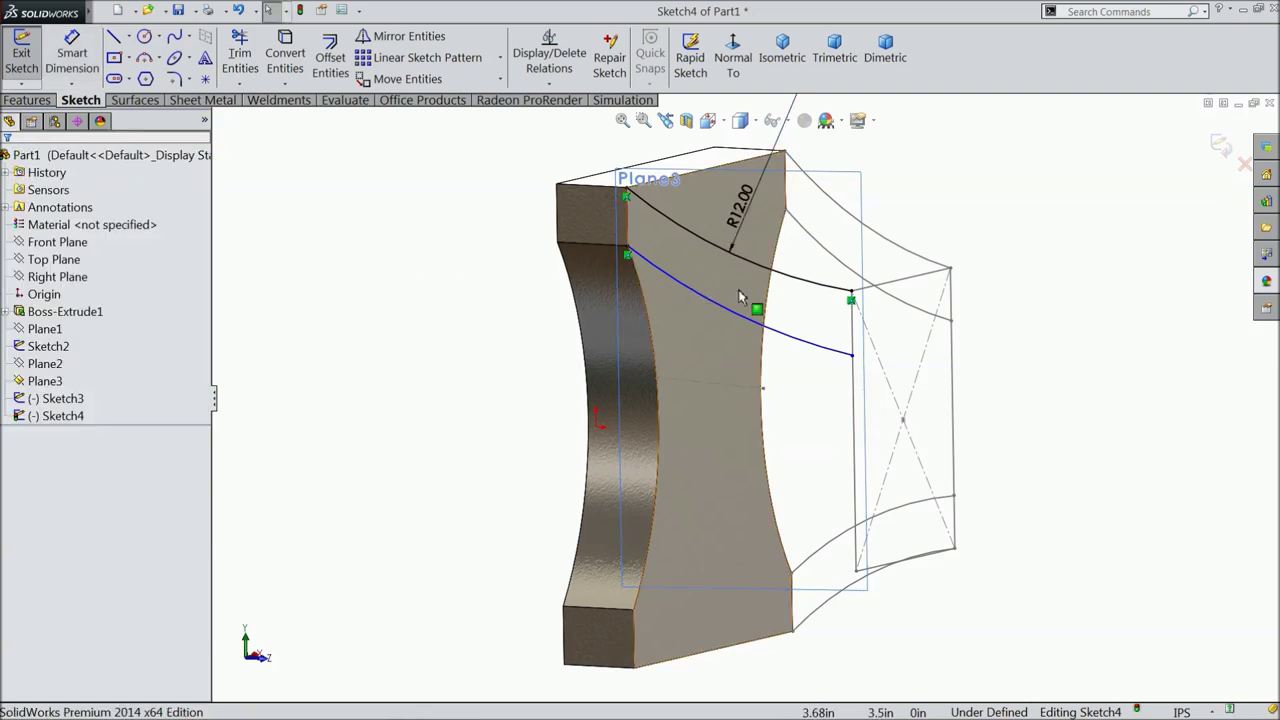
# - Apply an Equal relation between the 12 in radius arc and the arc below it
pyautogui.click(765, 270)
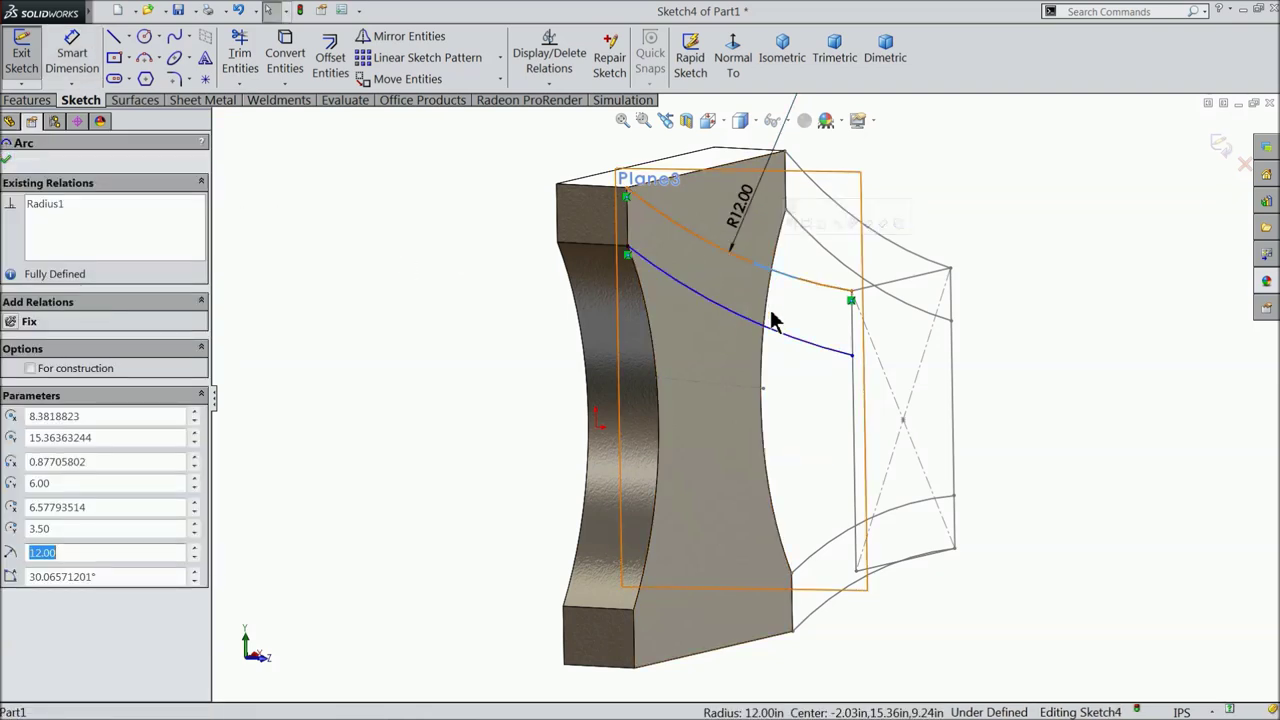
pyautogui.keyDown('ctrl'); pyautogui.click(782, 343); pyautogui.keyUp('ctrl')
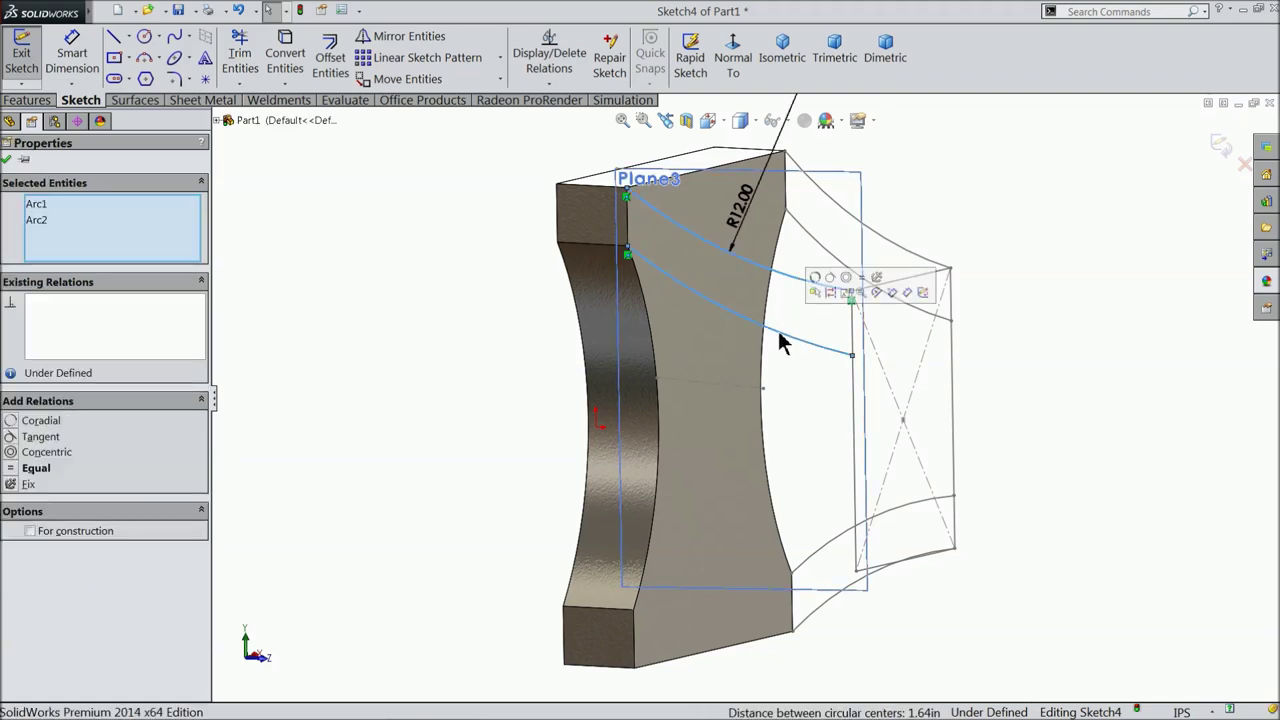
pyautogui.click(864, 289)
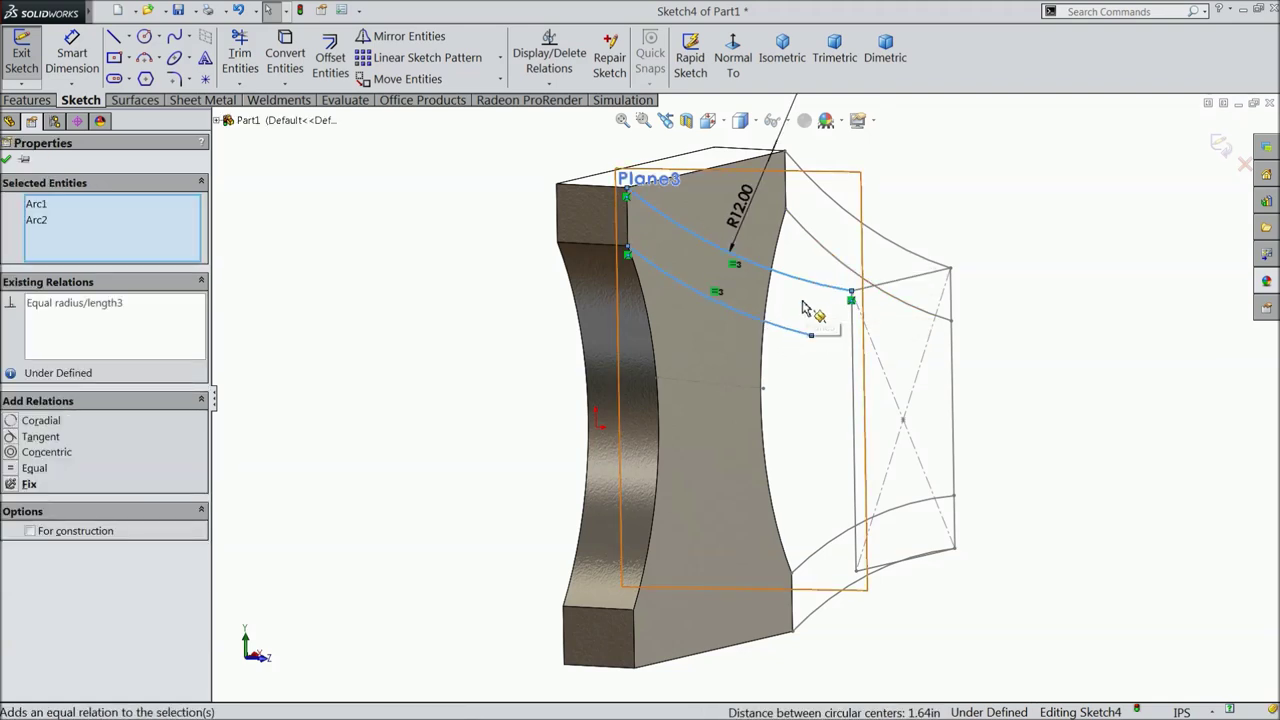
# - Extend the lower arc's free end to the vertical side of the rectangular section
pyautogui.moveTo(676, 339)
pyautogui.mouseDown(button='middle')
pyautogui.moveTo(686, 323)
pyautogui.moveTo(532, 315)
pyautogui.mouseUp(button='middle')
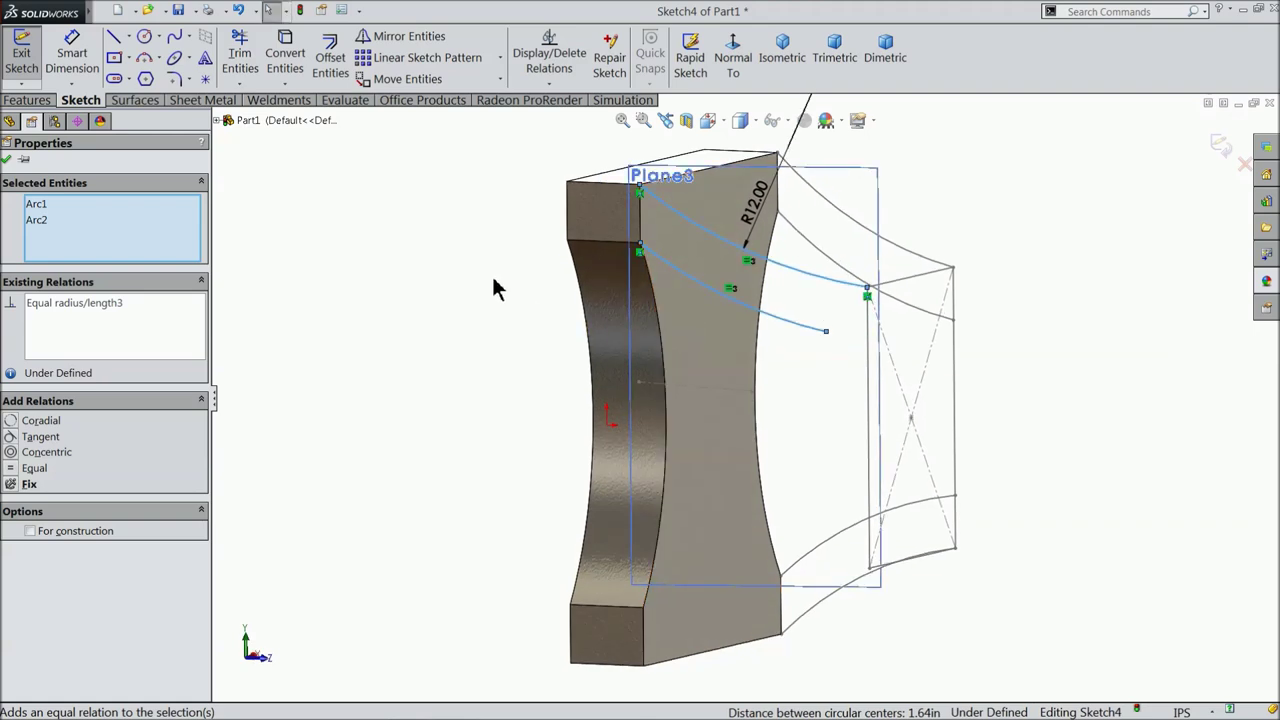
pyautogui.click(437, 274)
pyautogui.moveTo(829, 343); pyautogui.dragTo(867, 345)
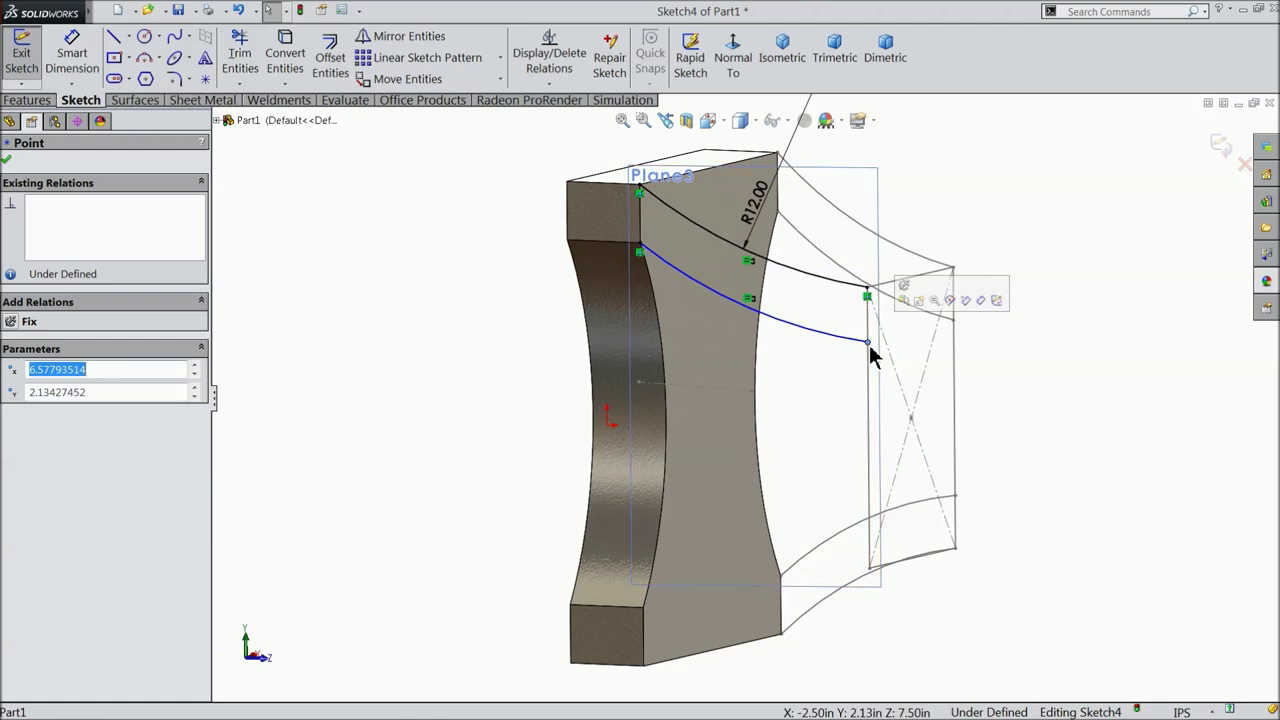
pyautogui.click(530, 308)
# - Draw a horizontal centerline about 1.86 in long from the origin outward, away from the rectangular section
pyautogui.moveTo(528, 306); pyautogui.dragTo(550, 316, button='middle')
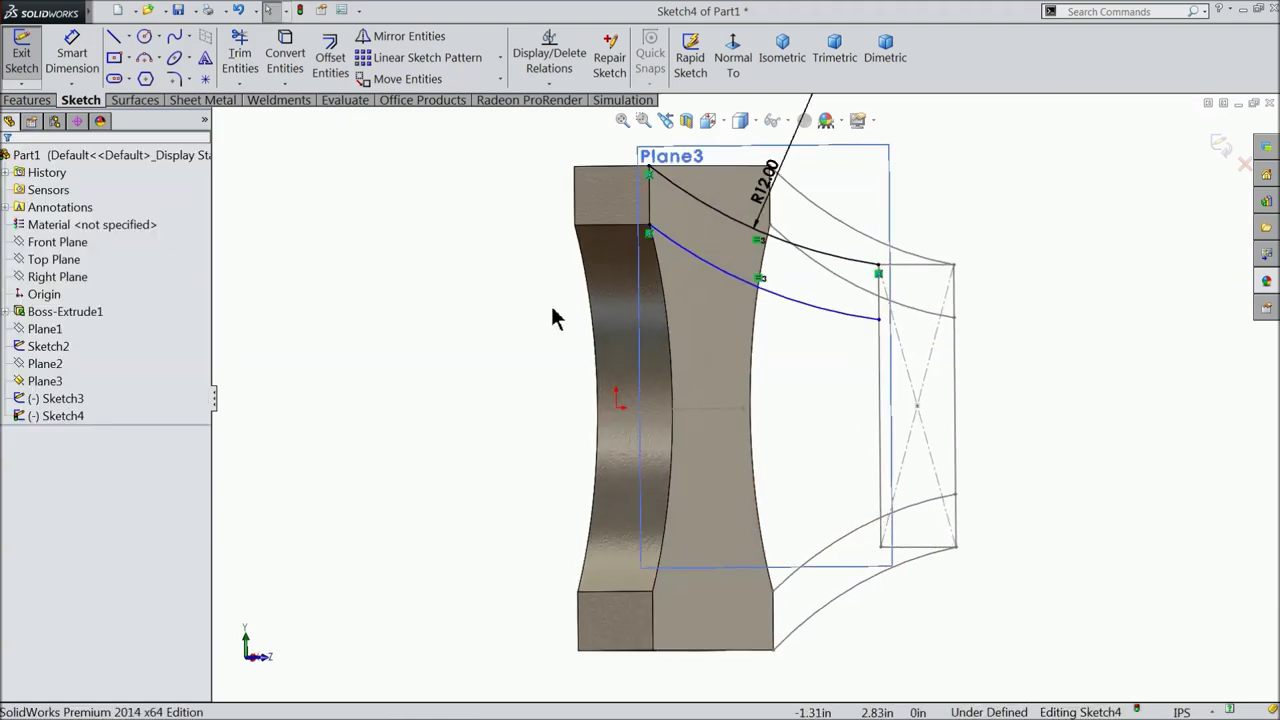
pyautogui.click(728, 62)
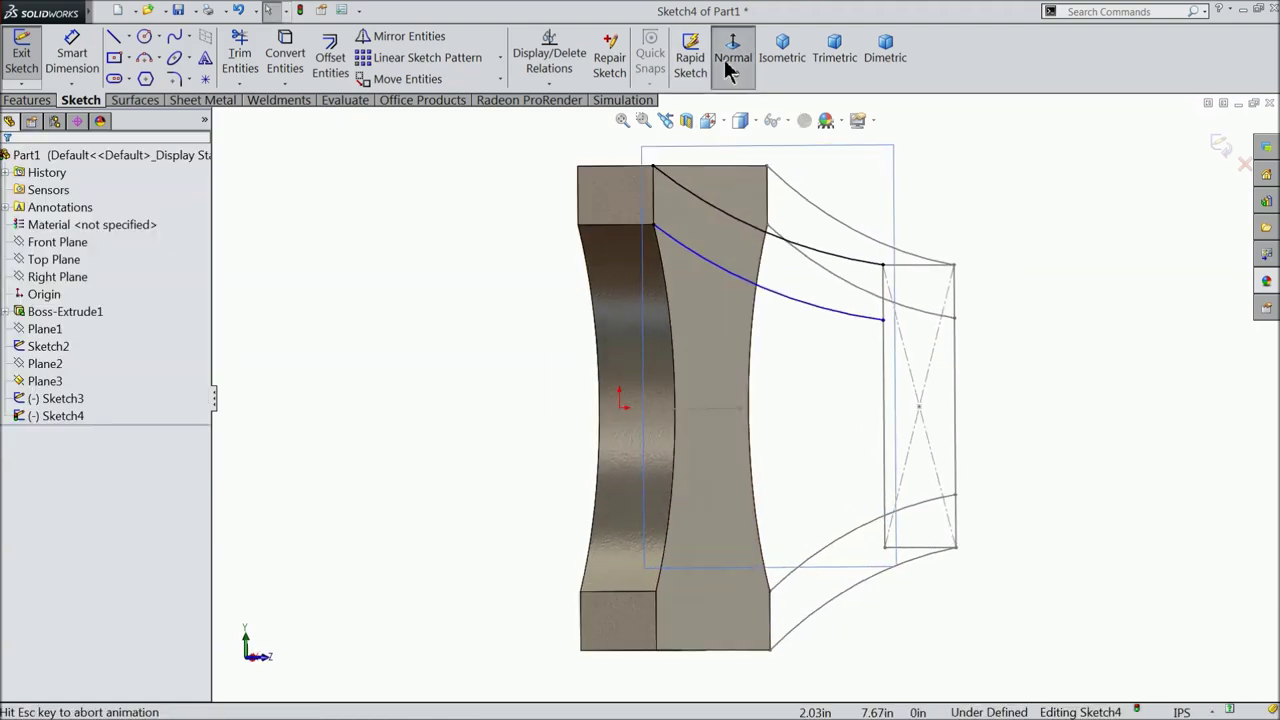
pyautogui.click(128, 38)
pyautogui.click(130, 78)
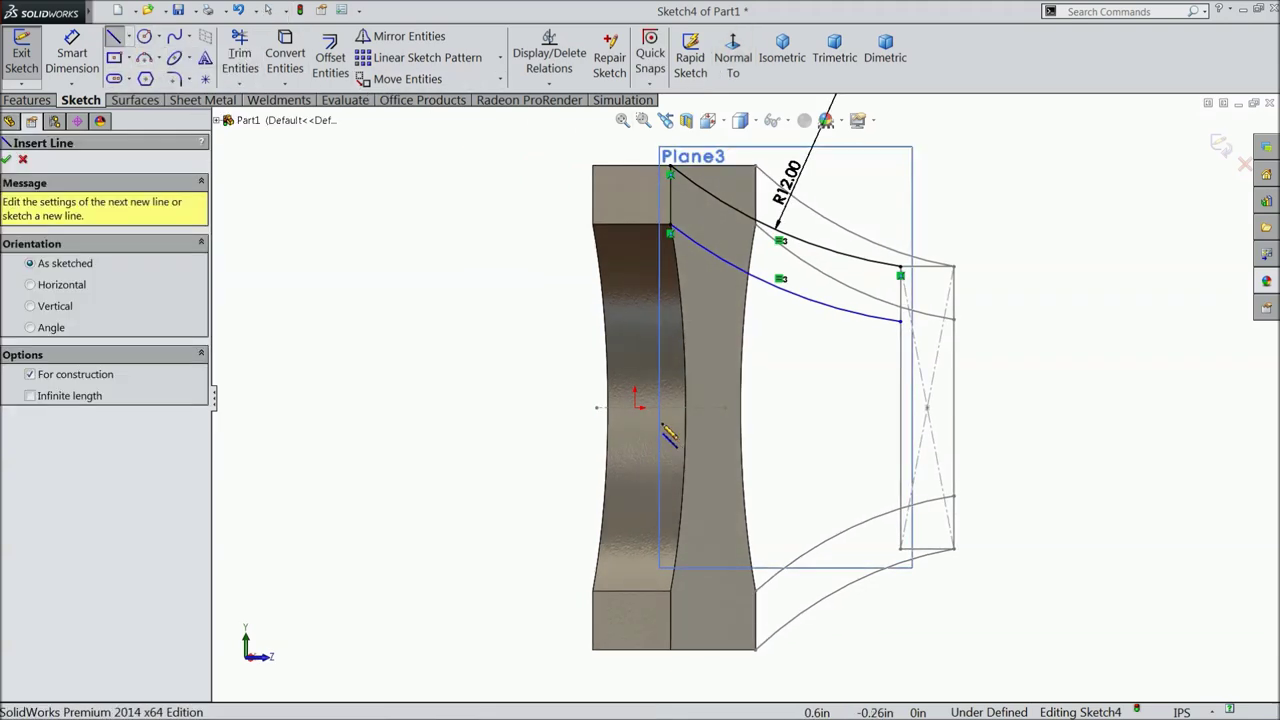
pyautogui.click(637, 408)
pyautogui.rightClick(541, 412)
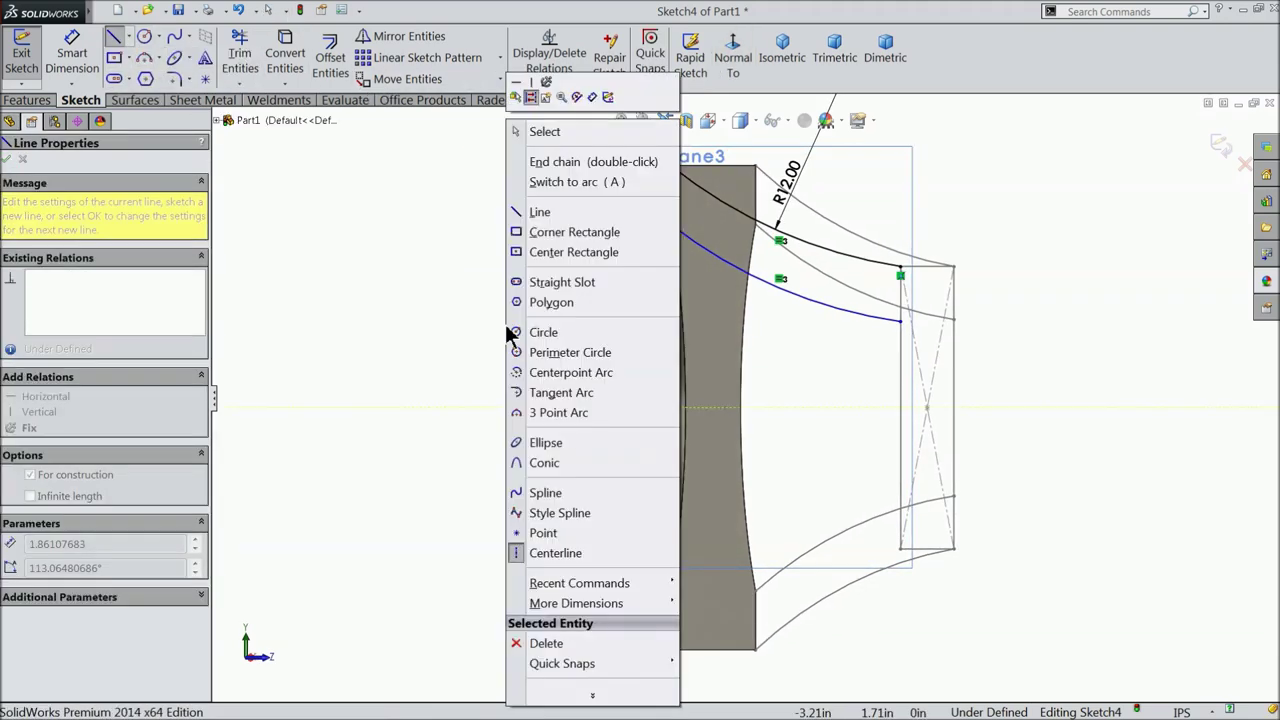
pyautogui.click(541, 134)
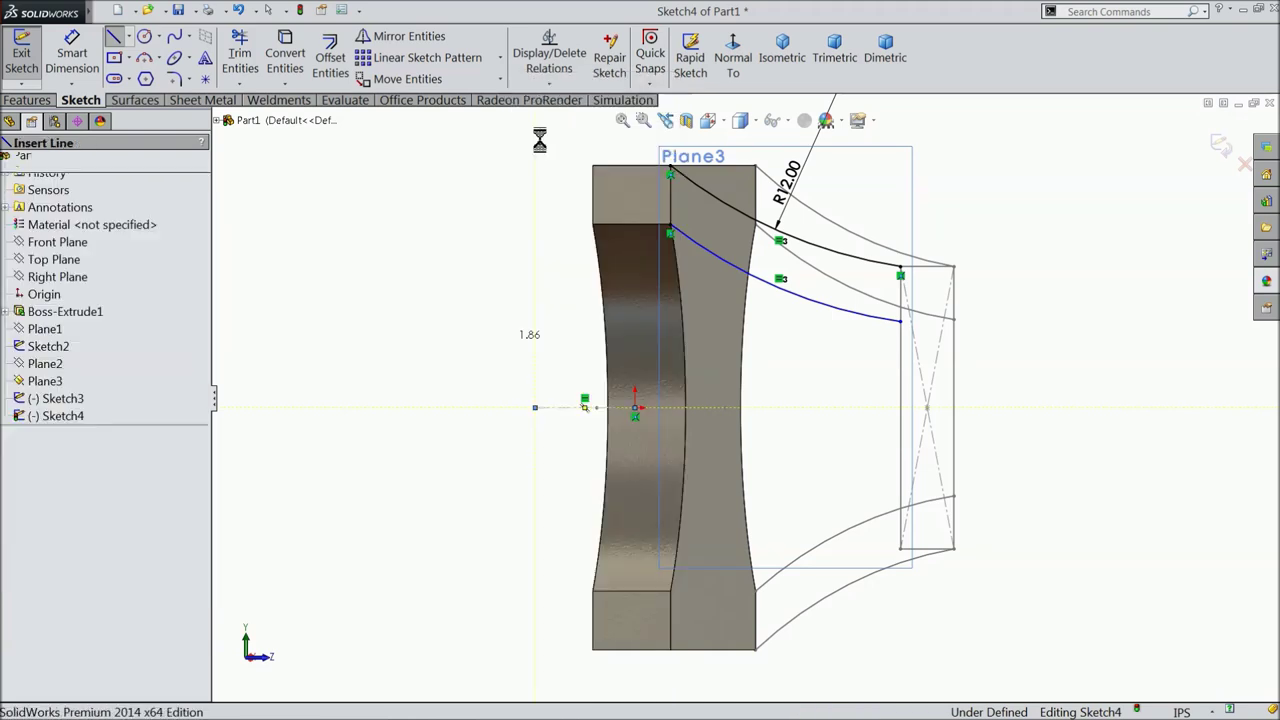
# - Mirror the two Plane3 arcs about the new horizontal centerline, keeping the originals
pyautogui.click(400, 38)
pyautogui.click(822, 252)
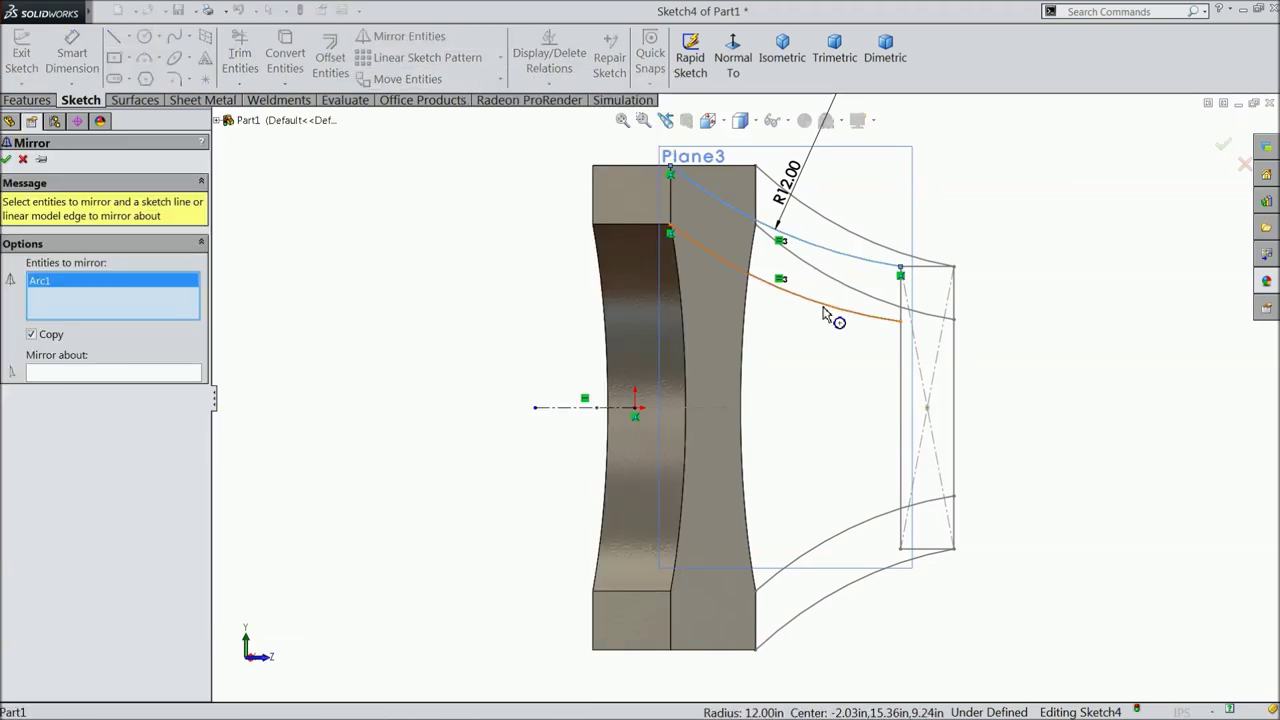
pyautogui.click(826, 312)
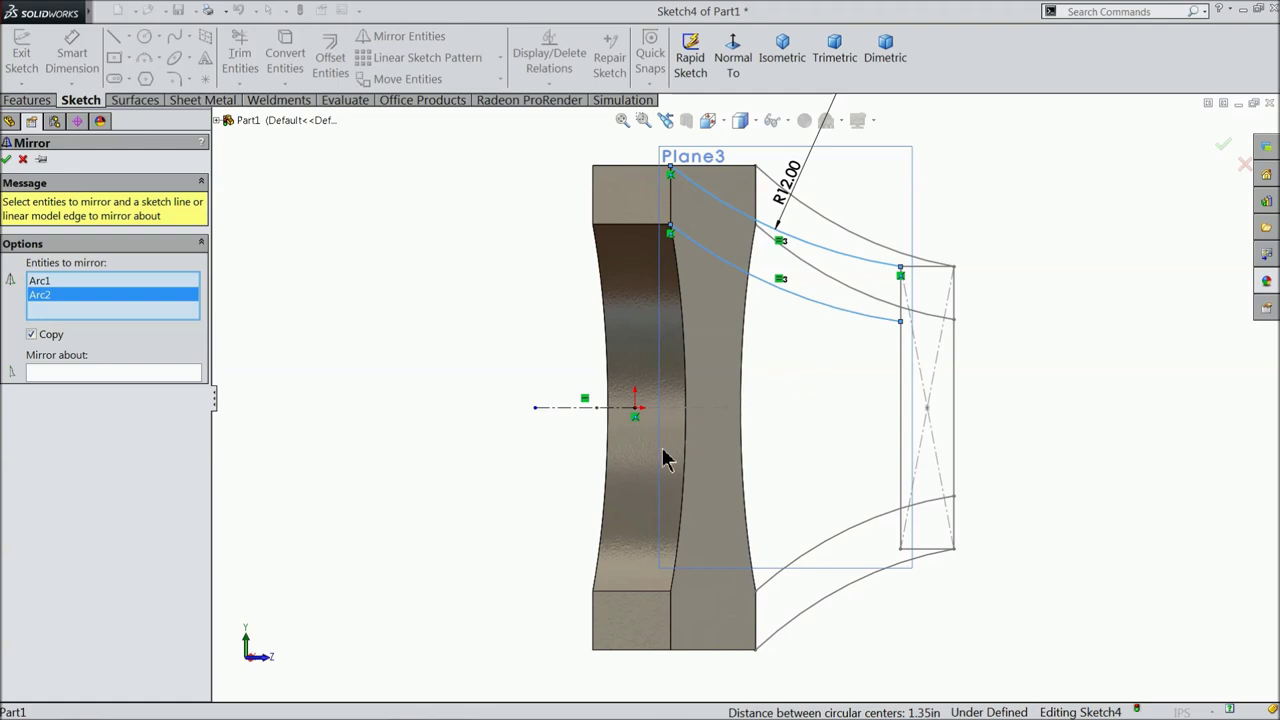
pyautogui.click(530, 409)
pyautogui.rightClick(170, 318)
pyautogui.click(171, 345)
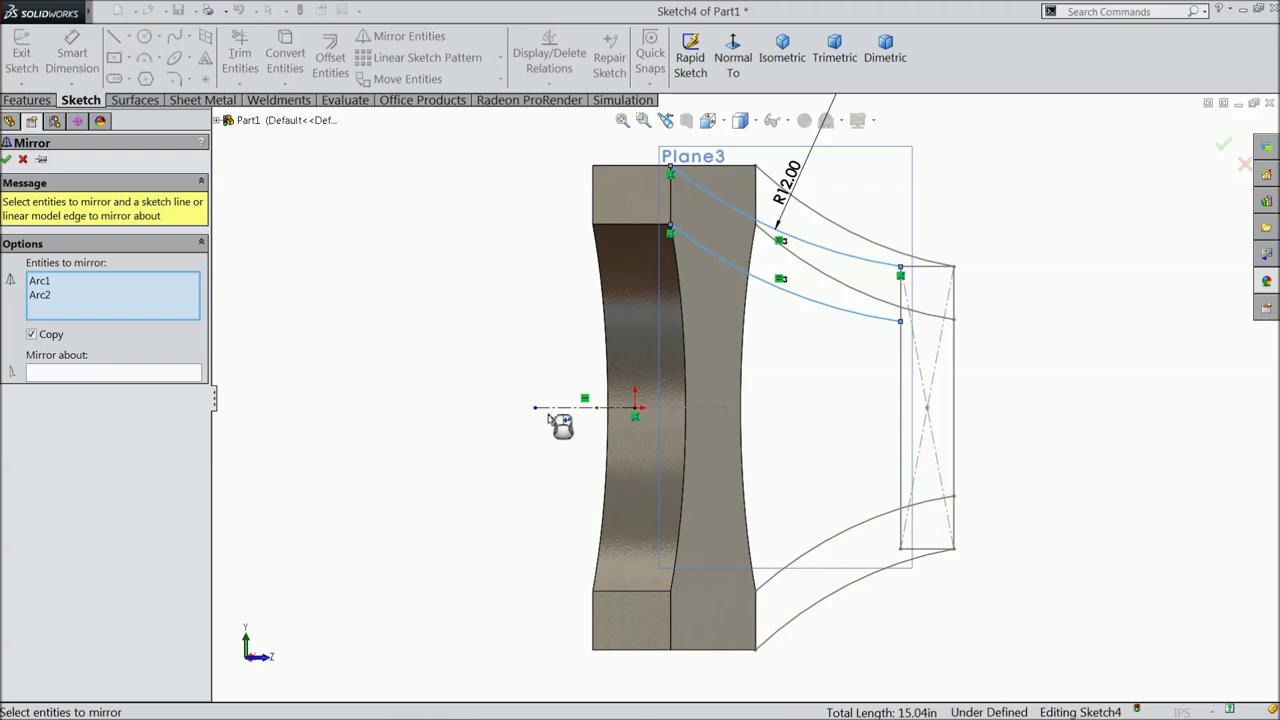
pyautogui.click(176, 374)
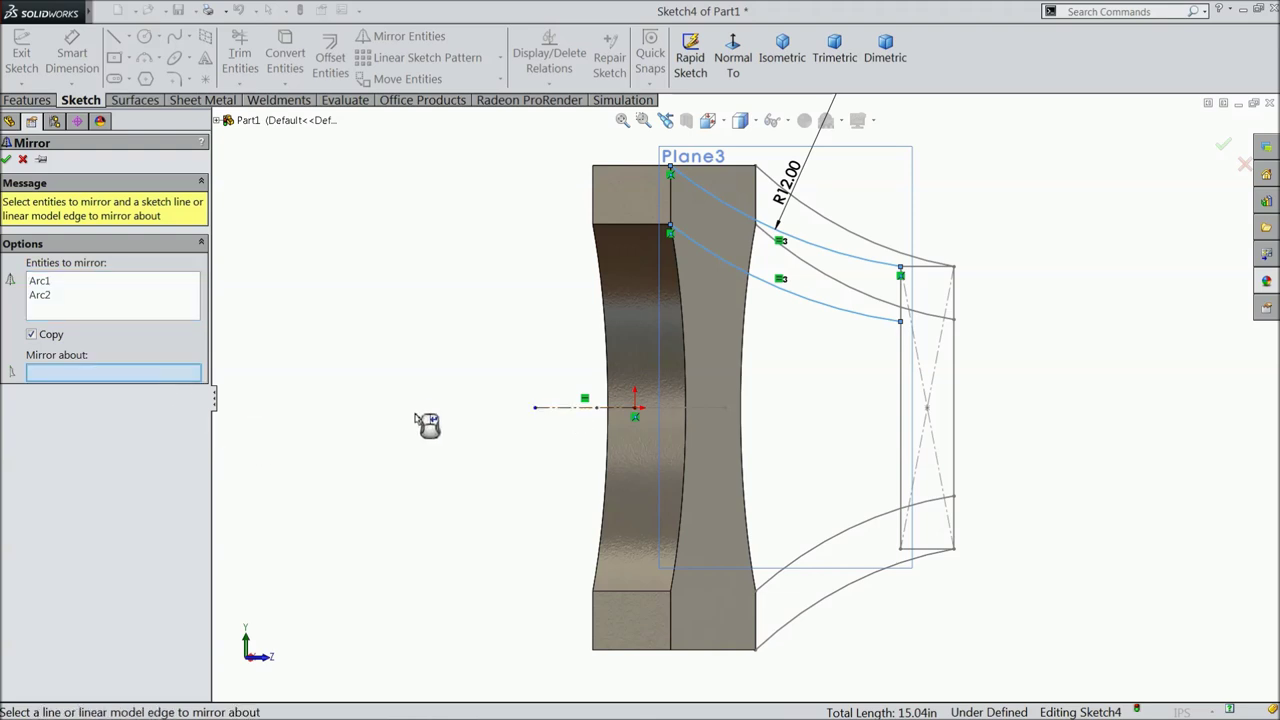
pyautogui.click(549, 409)
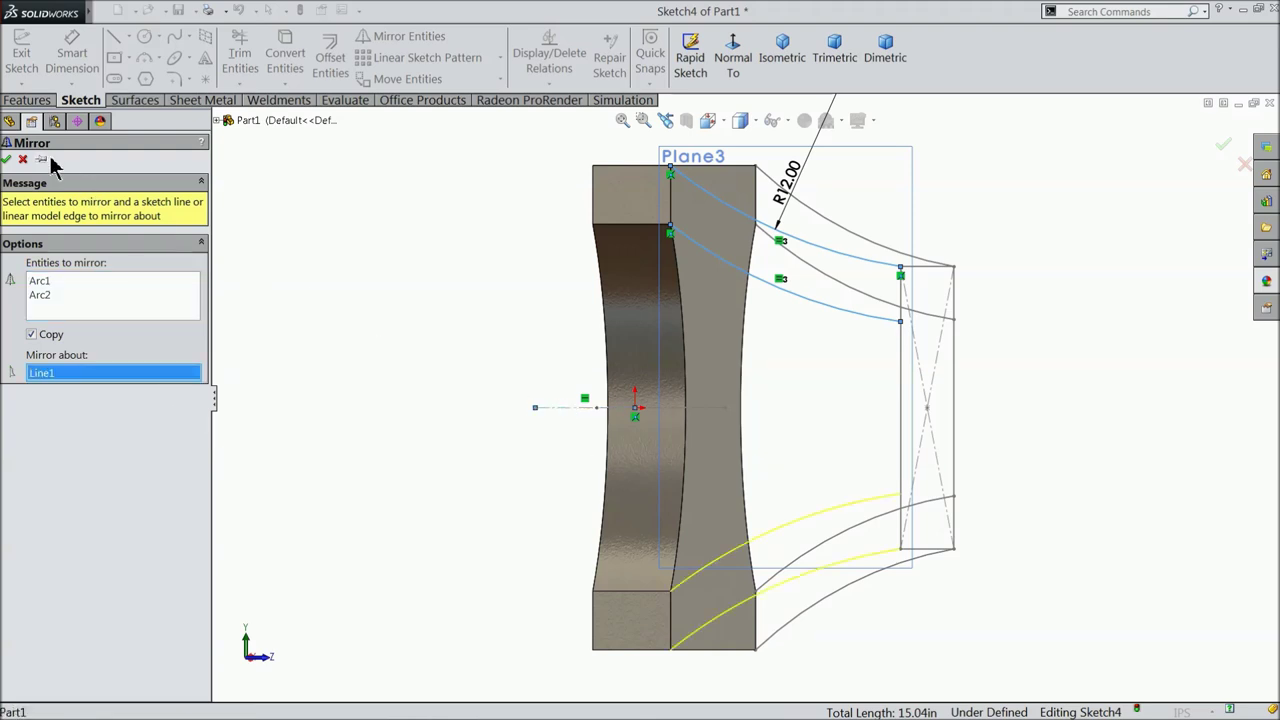
pyautogui.click(7, 160)
# - Finish the Plane3 arc sketch and hide Plane3
pyautogui.moveTo(470, 315); pyautogui.dragTo(476, 368, button='middle')
pyautogui.click(1222, 143)
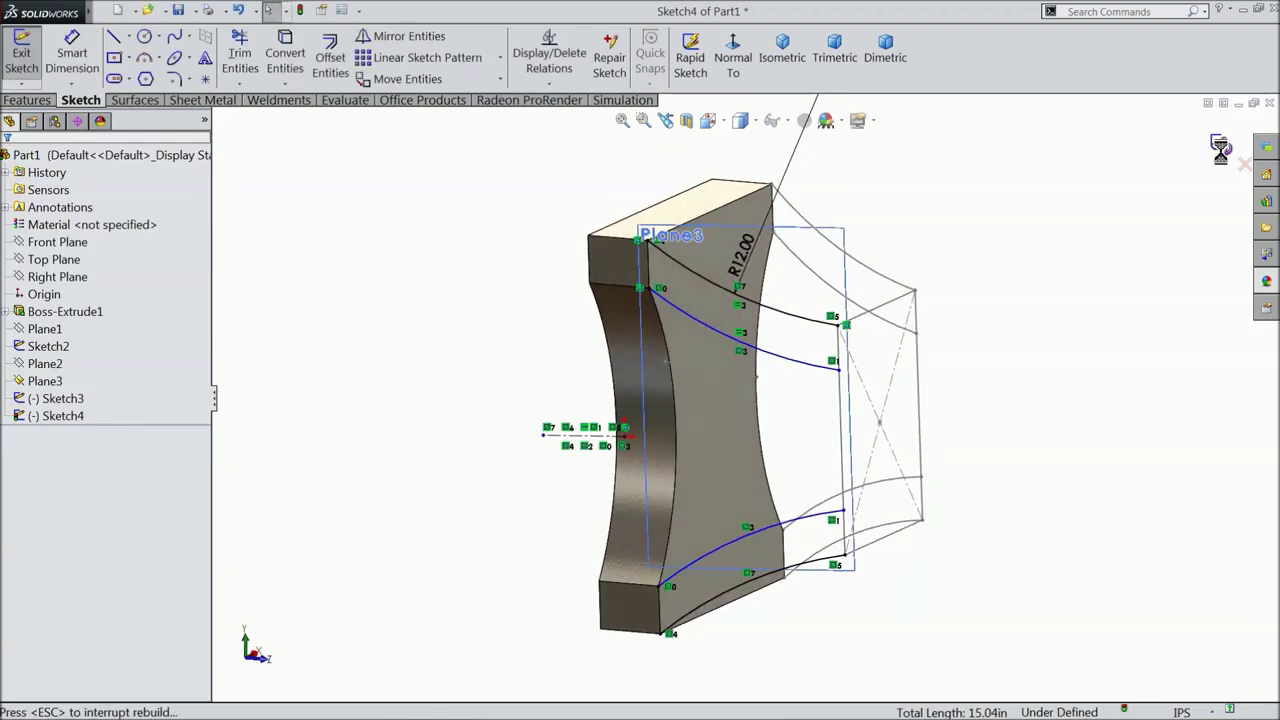
pyautogui.click(850, 248)
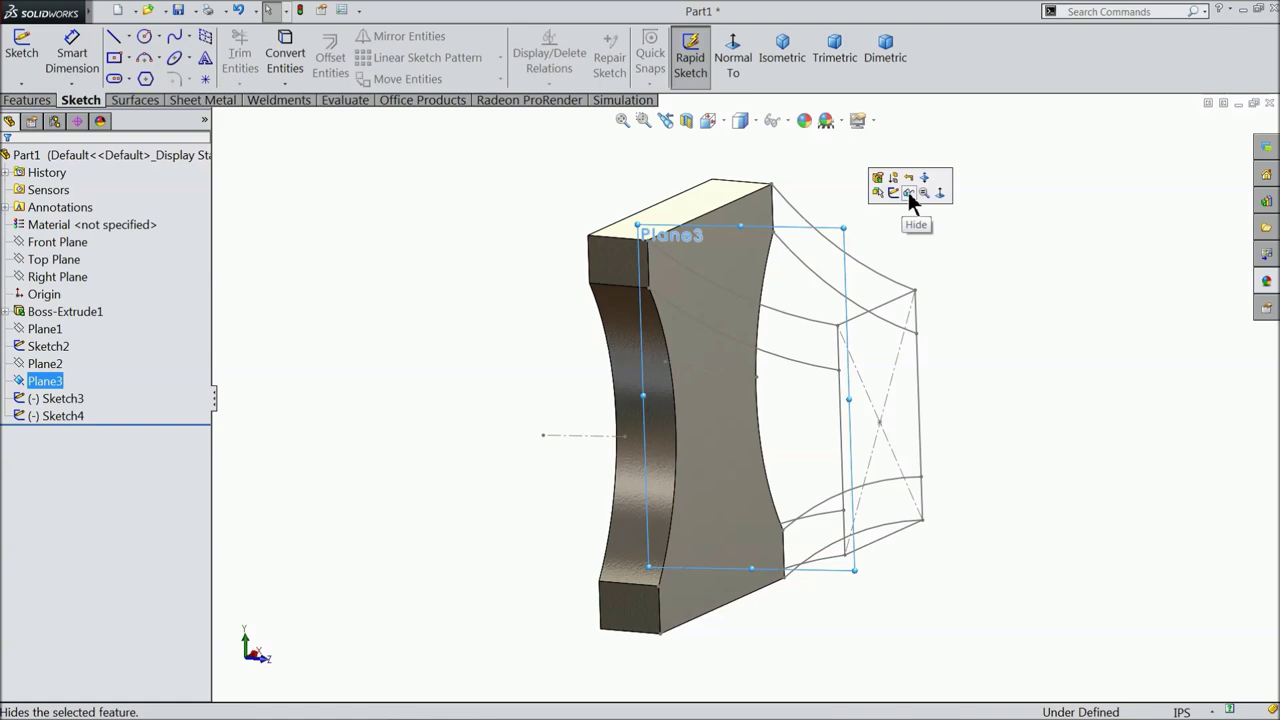
pyautogui.click(912, 192)
# - Start a lofted boss using the base's large cutout-sided face and the offset rectangle sketch as profiles
pyautogui.moveTo(993, 374); pyautogui.dragTo(863, 189, button='middle')
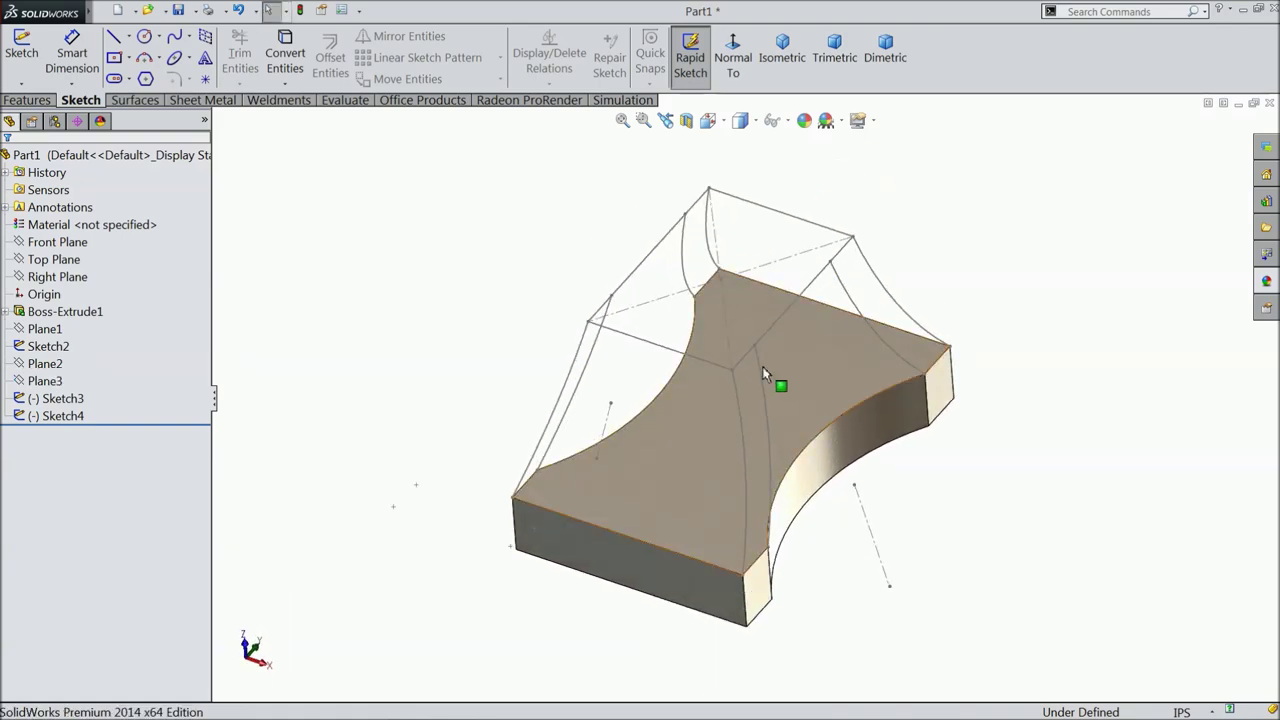
pyautogui.scroll(-2, 774, 380)
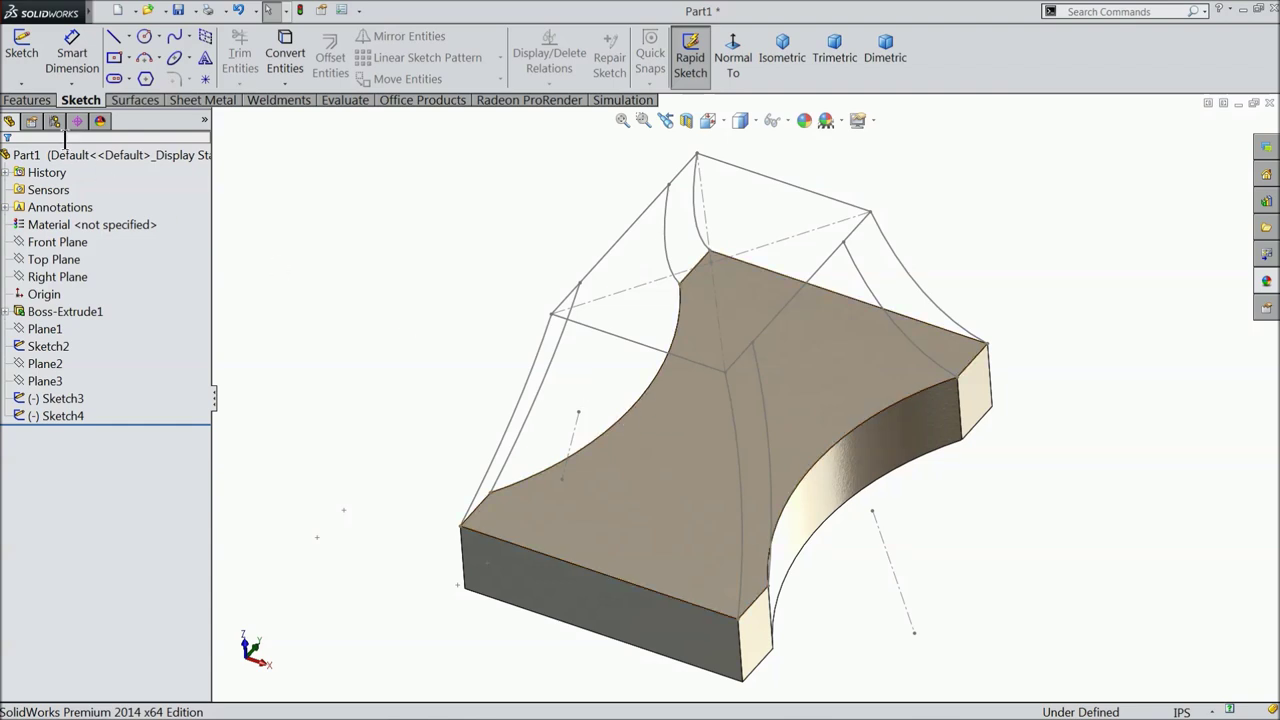
pyautogui.click(40, 104)
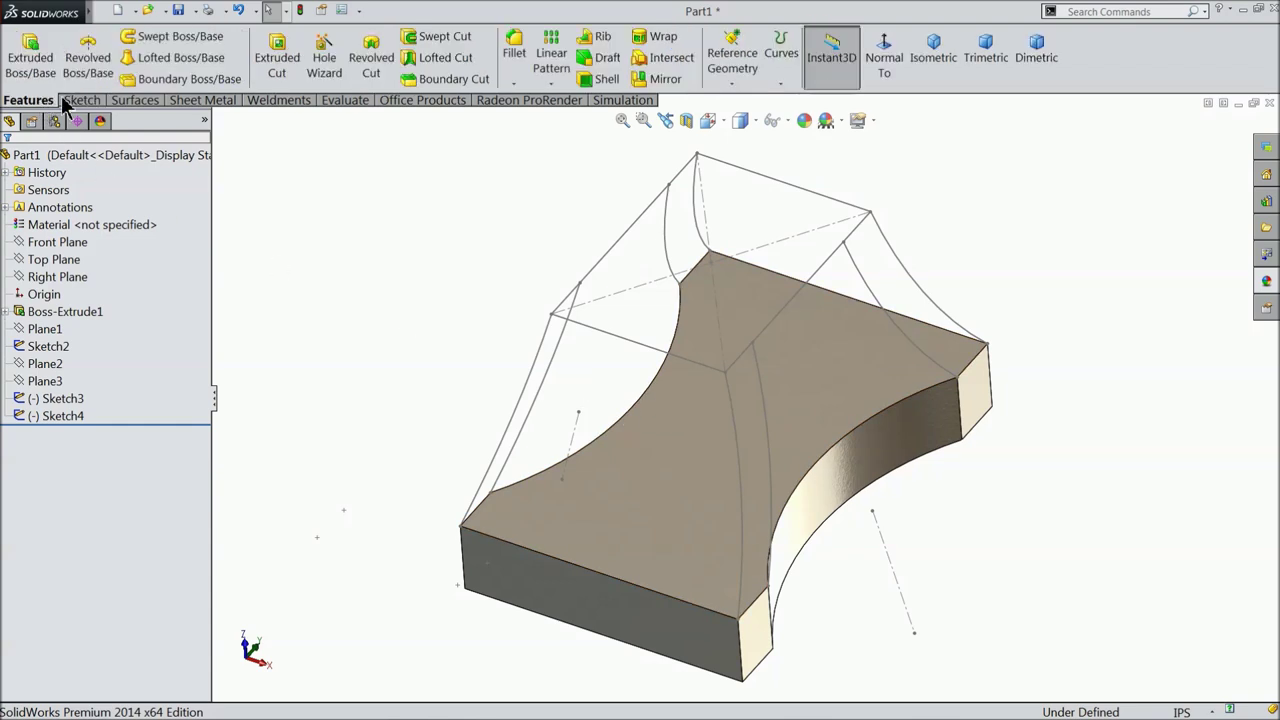
pyautogui.click(186, 60)
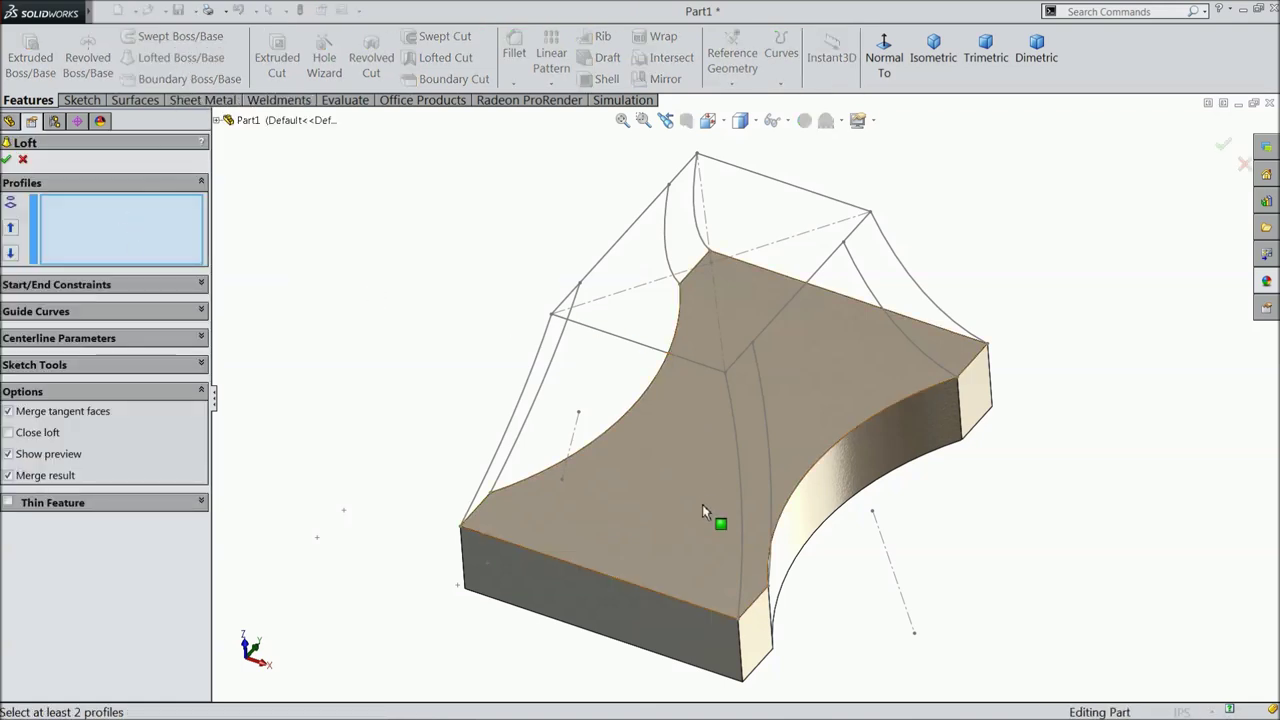
pyautogui.click(703, 512)
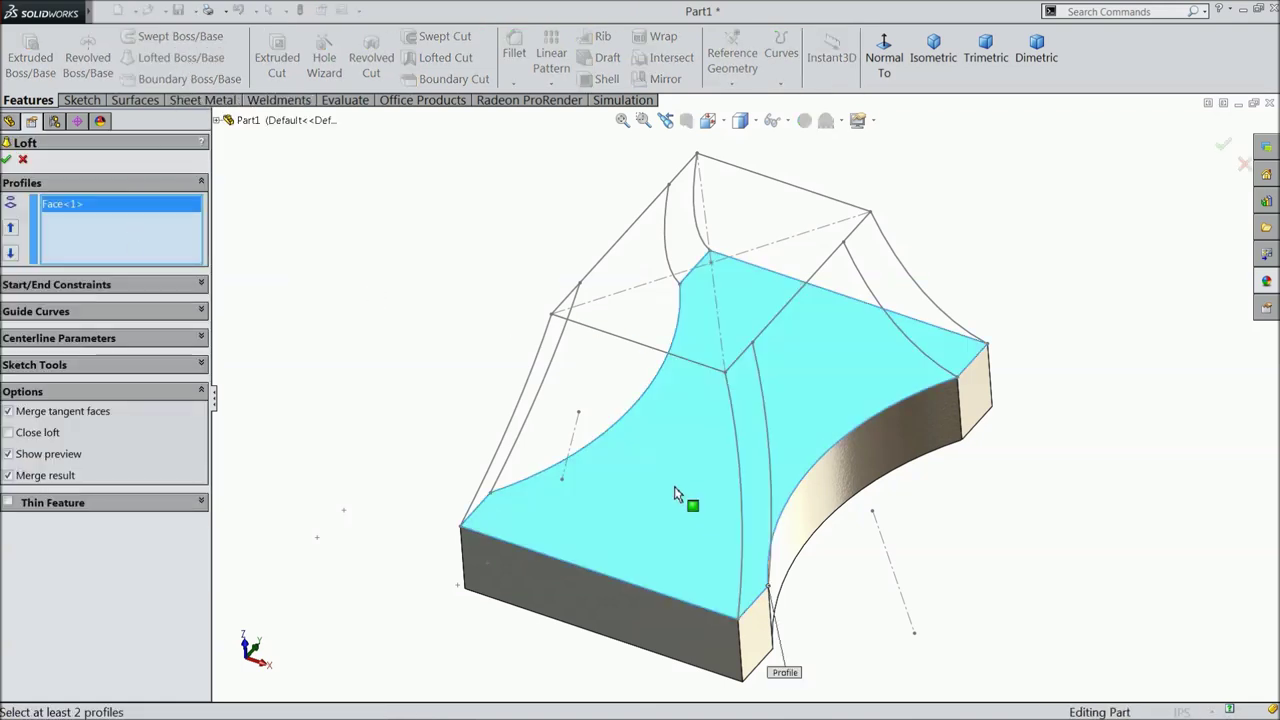
pyautogui.click(784, 320)
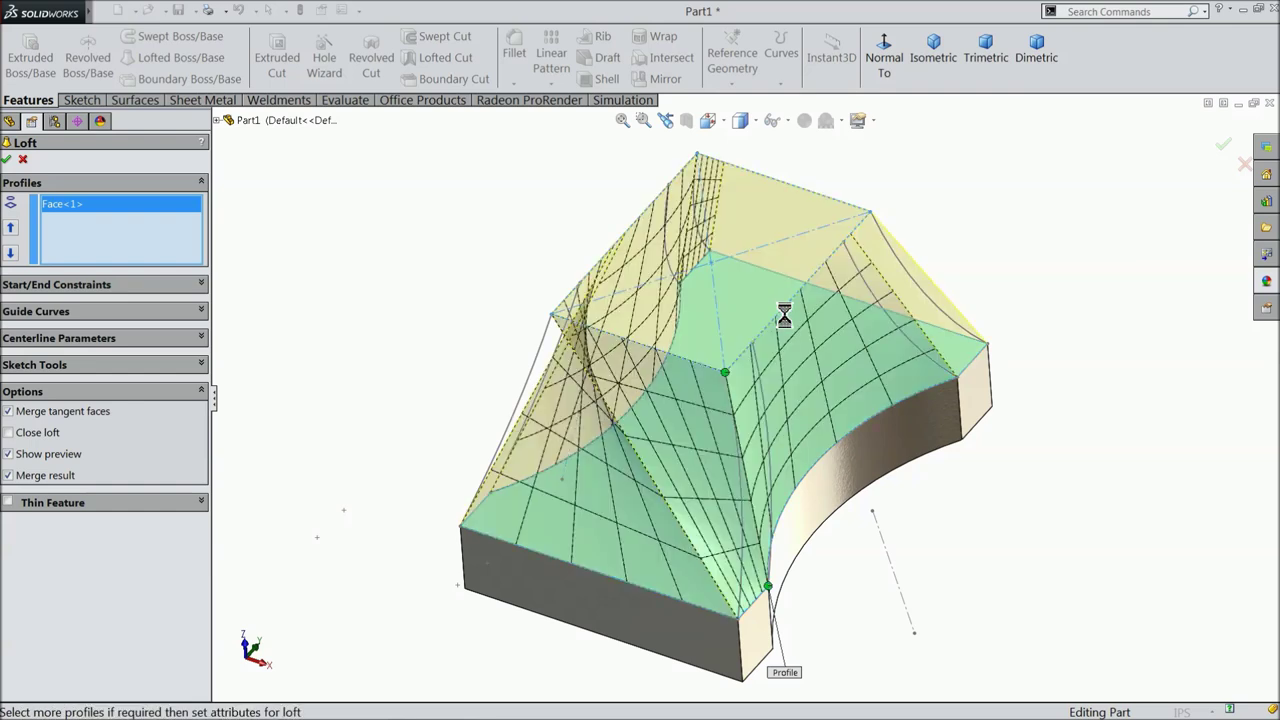
# - Add the two arcs at one corner of the loft as separate open-loop guide curves
pyautogui.click(98, 311)
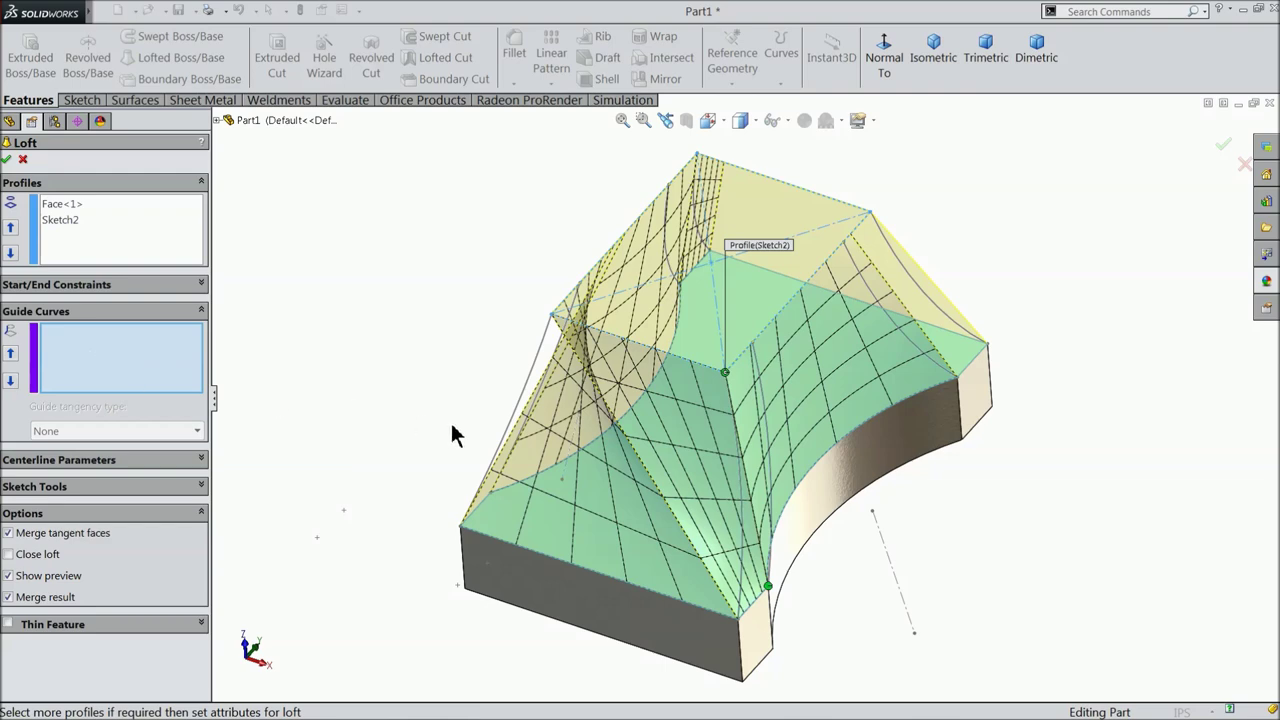
pyautogui.moveTo(706, 462)
pyautogui.mouseDown(button='middle')
pyautogui.moveTo(680, 429)
pyautogui.moveTo(709, 449)
pyautogui.mouseUp(button='middle')
pyautogui.scroll(-2, 737, 441)
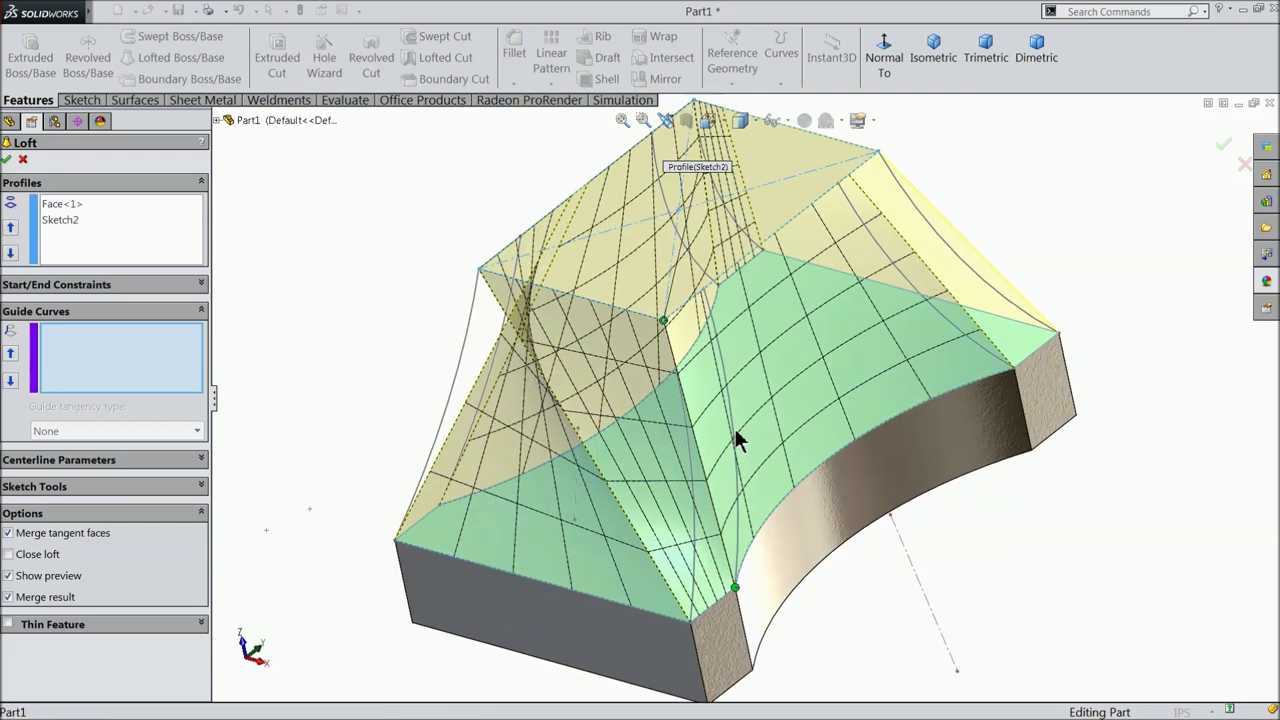
pyautogui.click(733, 414)
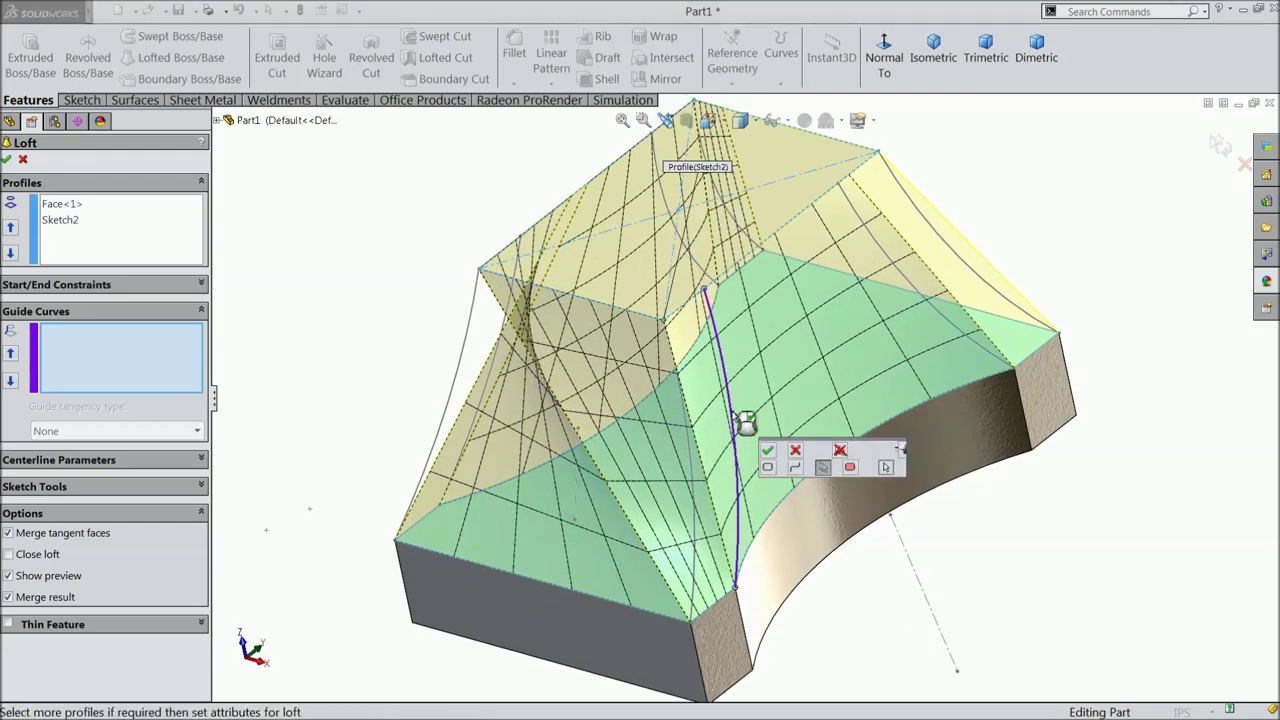
pyautogui.click(793, 467)
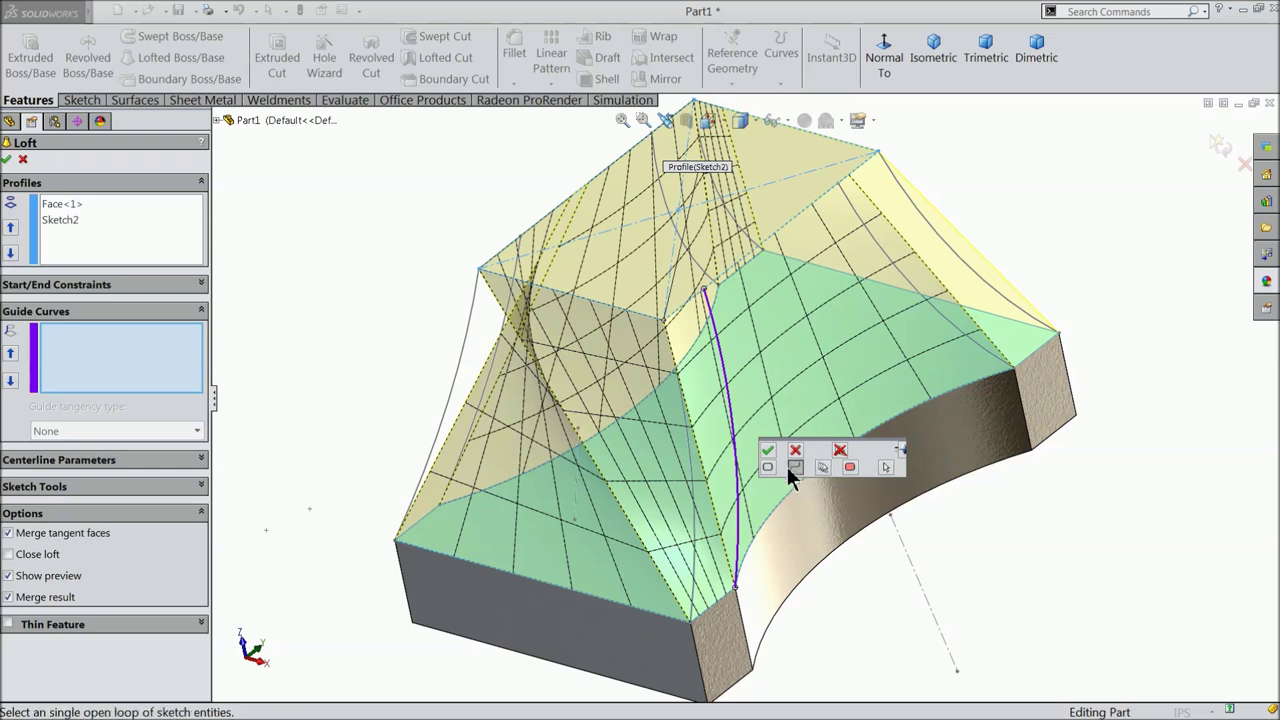
pyautogui.click(768, 459)
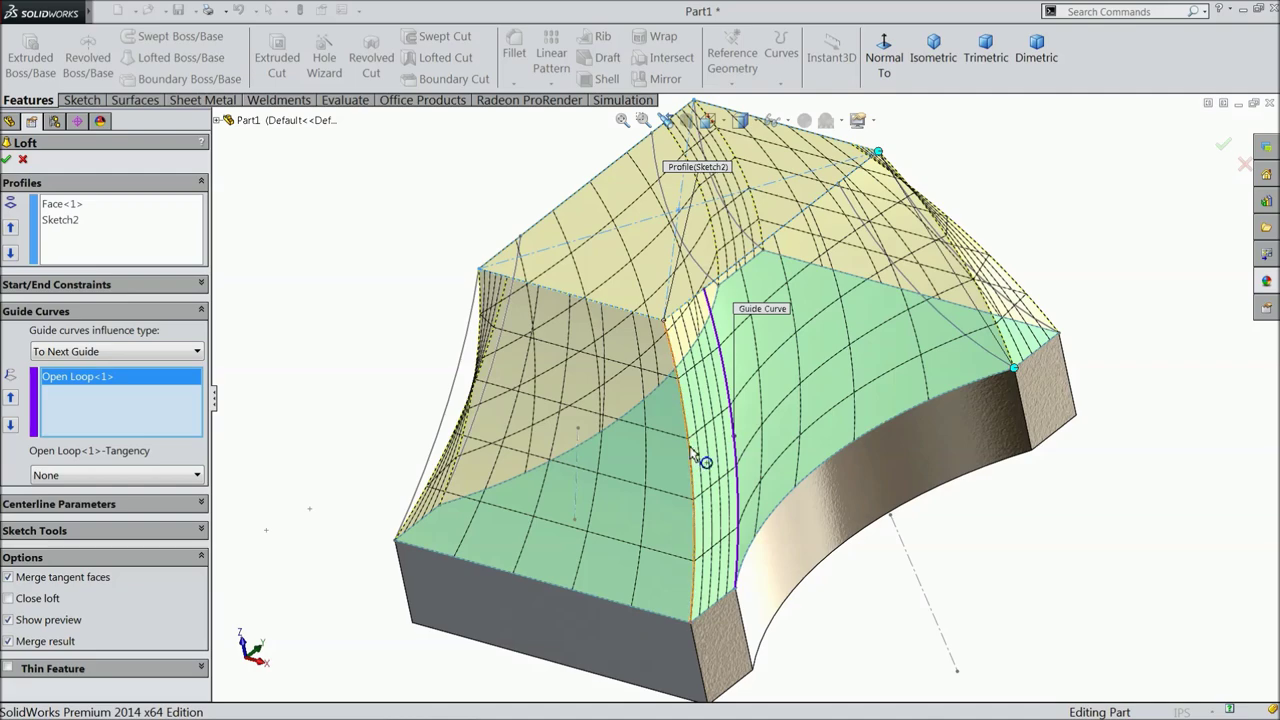
pyautogui.click(691, 451)
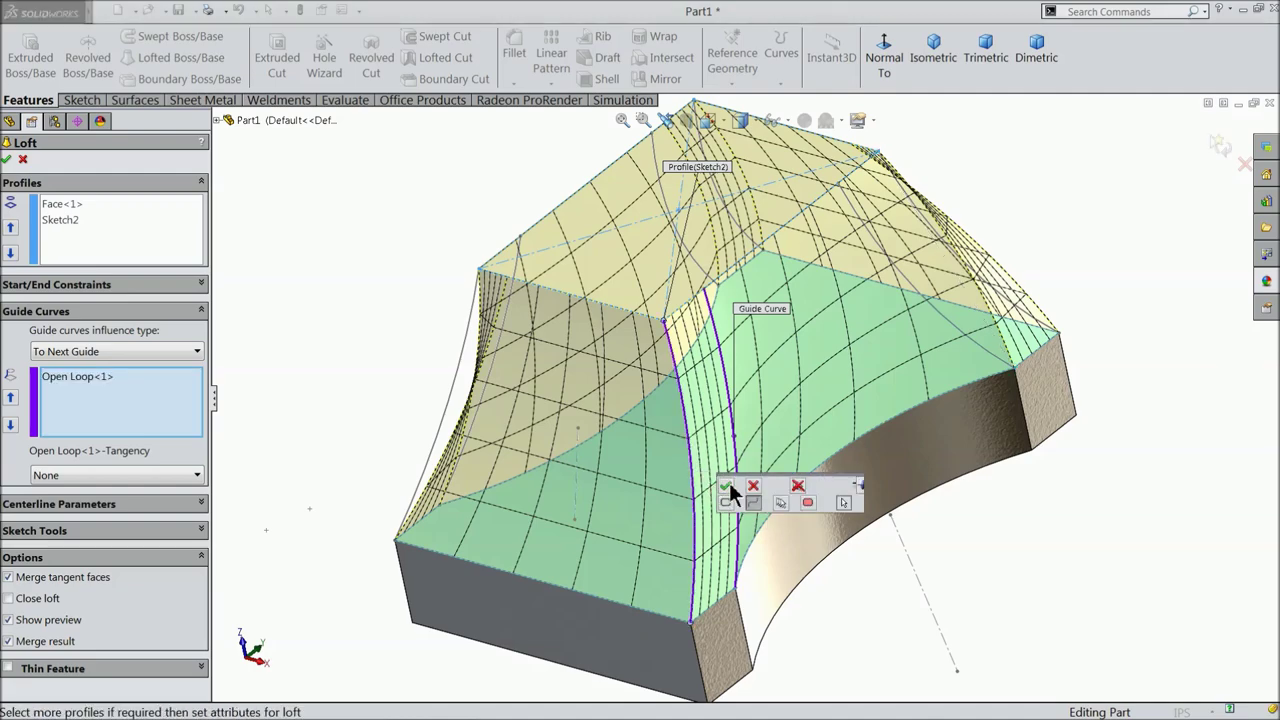
# - Add the two arcs at the other end of the same straight base edge as open-loop guide curves
pyautogui.moveTo(634, 440); pyautogui.dragTo(734, 512, button='middle')
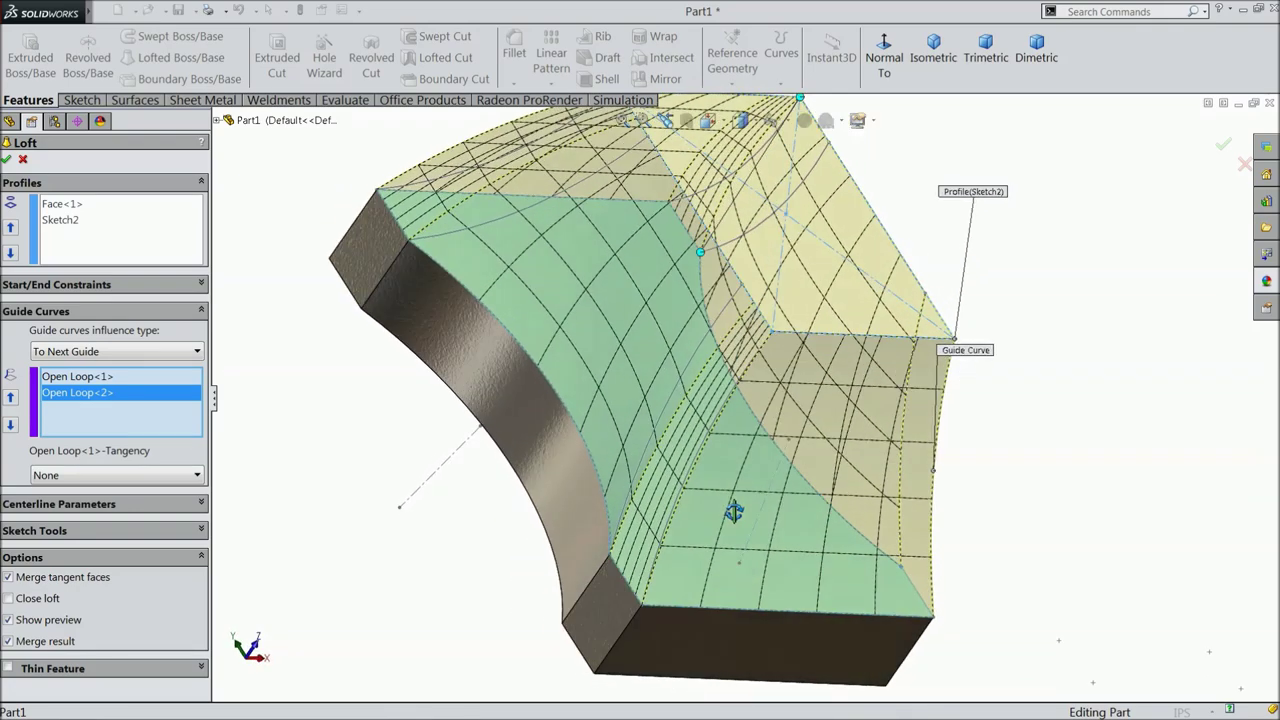
pyautogui.click(680, 390)
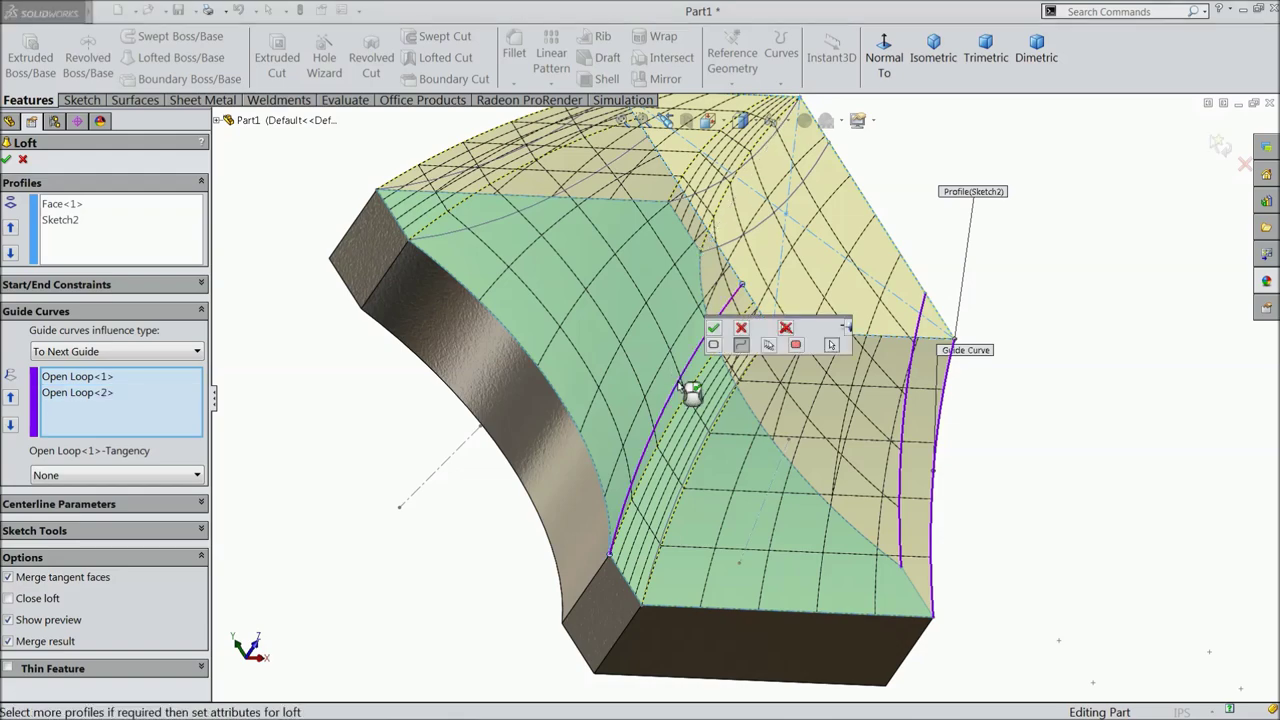
pyautogui.click(713, 326)
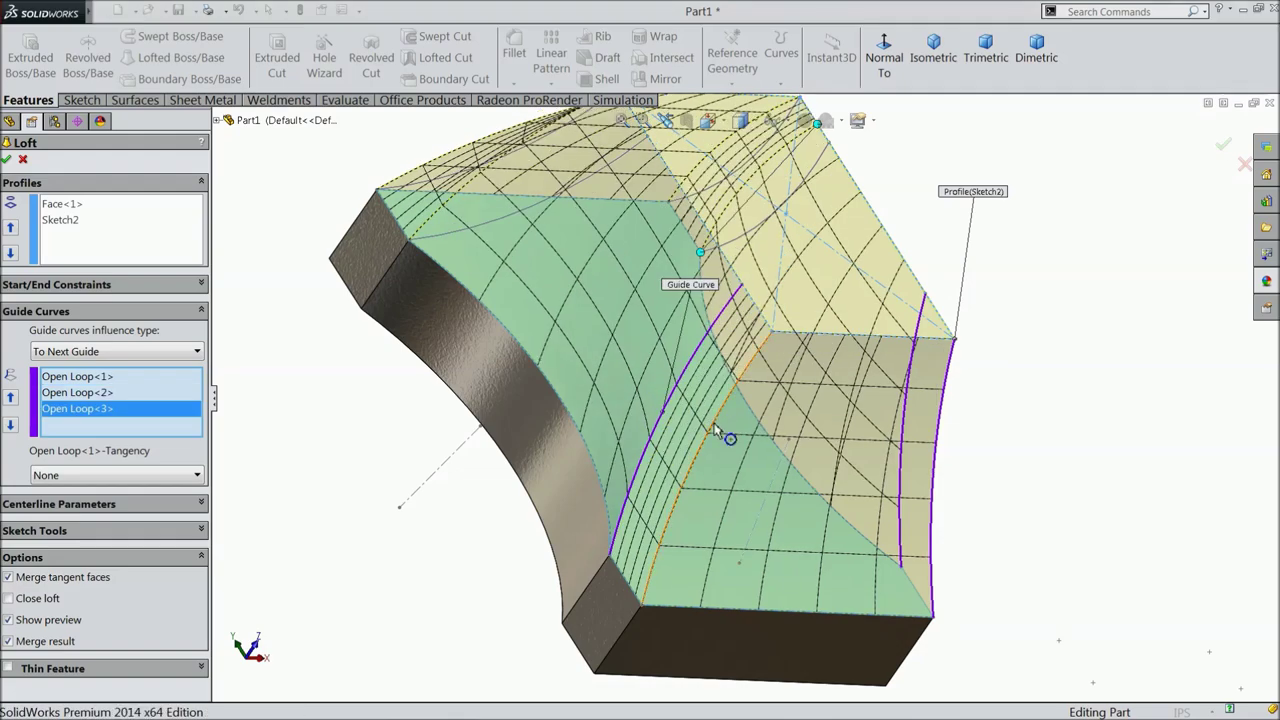
pyautogui.moveTo(711, 449)
pyautogui.mouseDown(button='middle')
pyautogui.moveTo(674, 434)
pyautogui.moveTo(765, 480)
pyautogui.moveTo(751, 486)
pyautogui.mouseUp(button='middle')
pyautogui.click(752, 492)
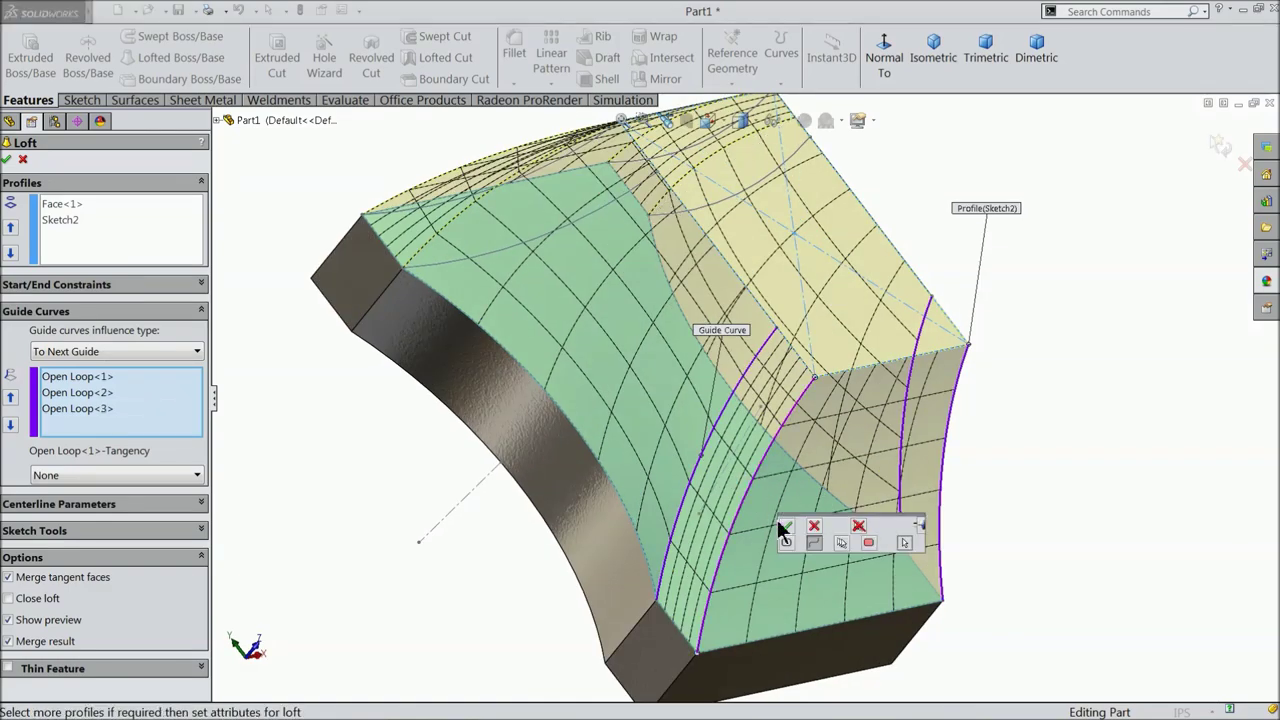
pyautogui.click(787, 527)
# - Add the two arcs at the third corner, across the curved side cutout, as open-loop guide curves
pyautogui.scroll(-3, 742, 408)
pyautogui.moveTo(545, 289); pyautogui.dragTo(628, 347, button='middle')
pyautogui.scroll(2, 628, 347)
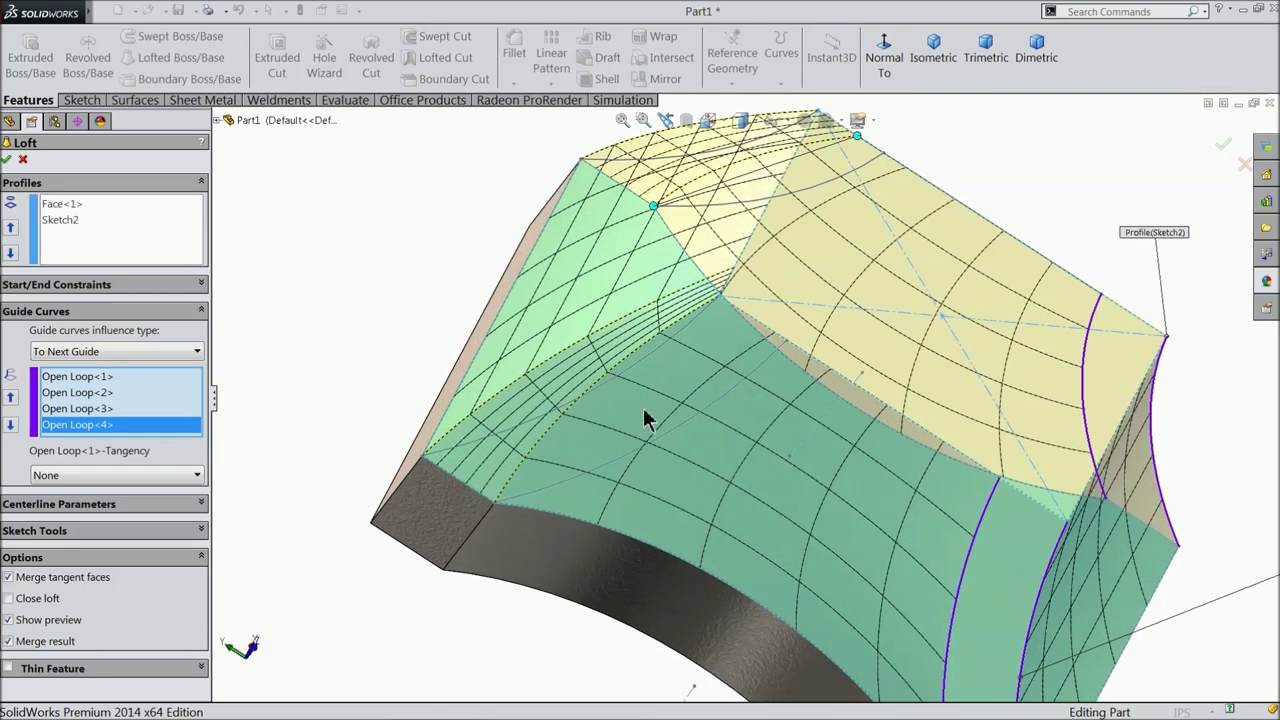
pyautogui.click(625, 371)
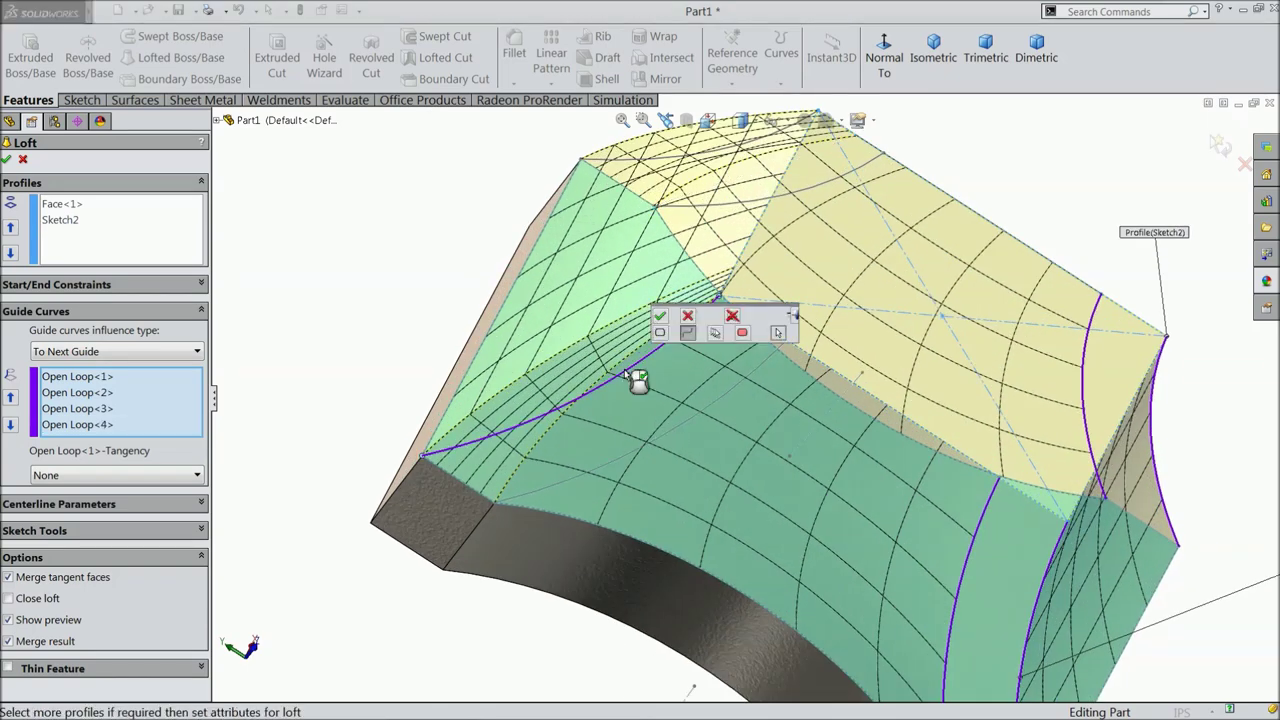
pyautogui.click(658, 315)
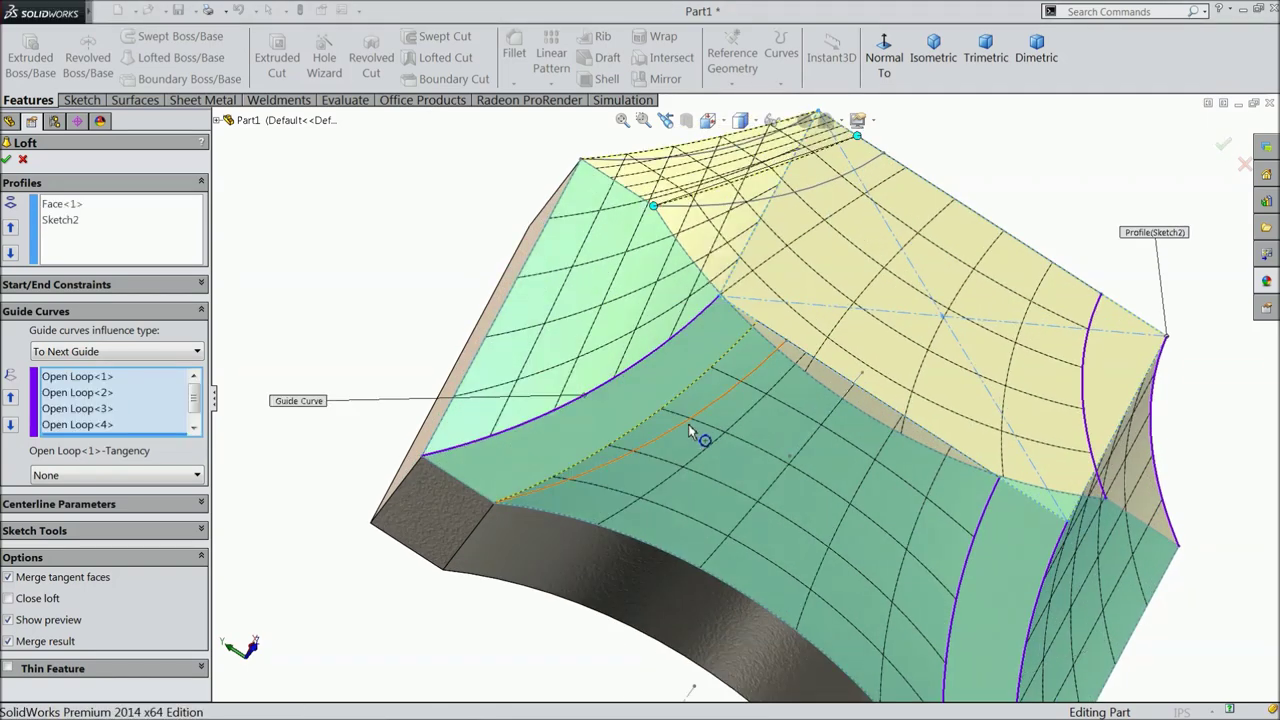
pyautogui.click(688, 432)
pyautogui.click(722, 462)
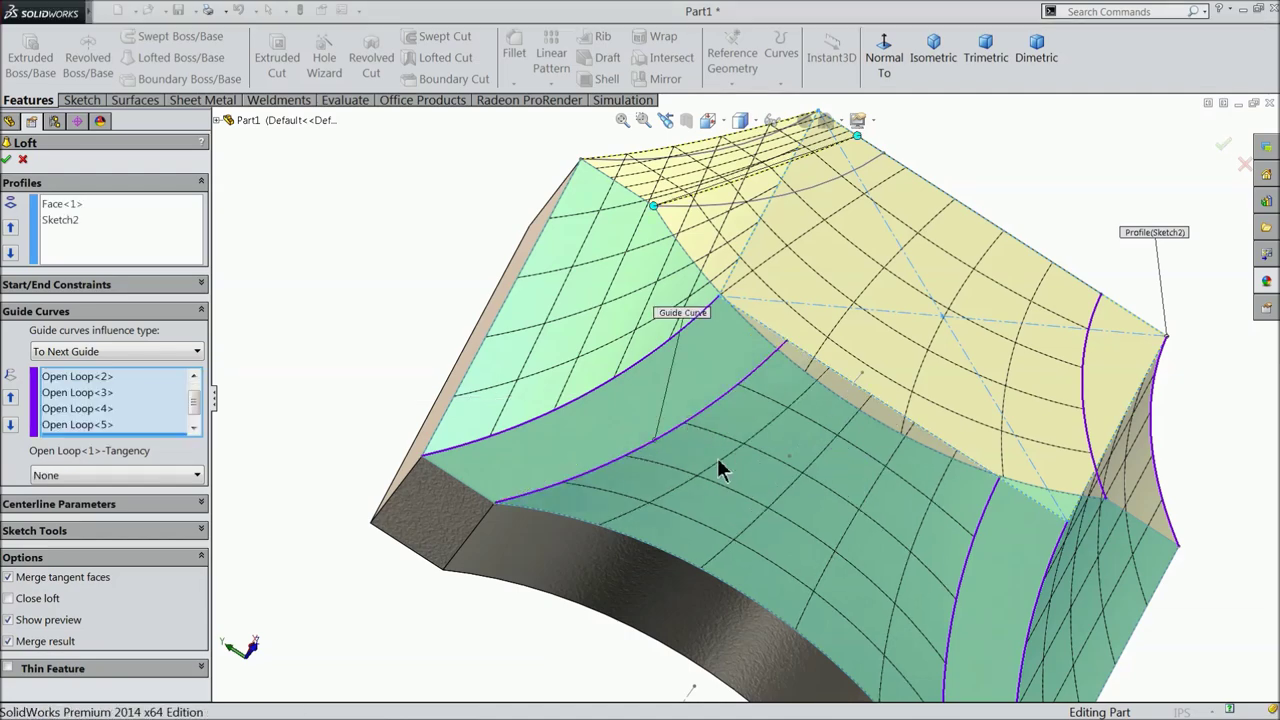
# - Add the two arcs at the last remaining corner as open-loop guide curves
pyautogui.scroll(-3, 722, 470)
pyautogui.moveTo(686, 437); pyautogui.dragTo(406, 484, button='middle')
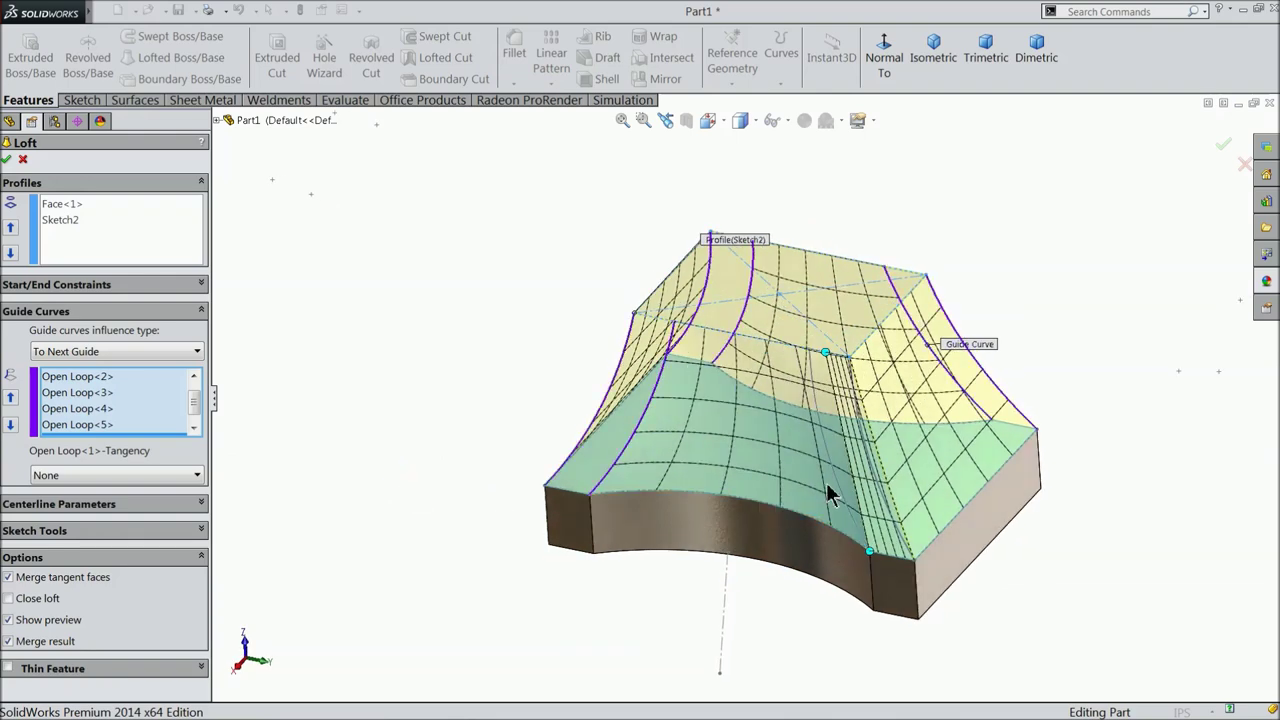
pyautogui.scroll(5, 828, 492)
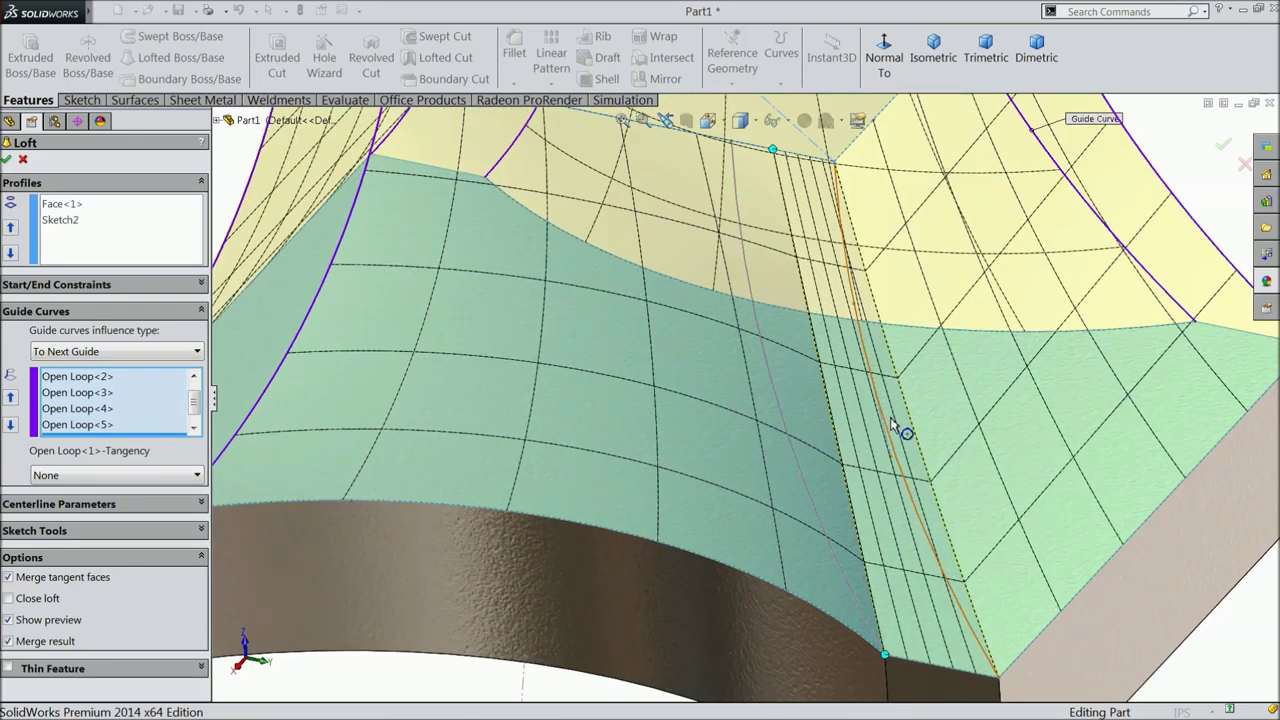
pyautogui.click(883, 415)
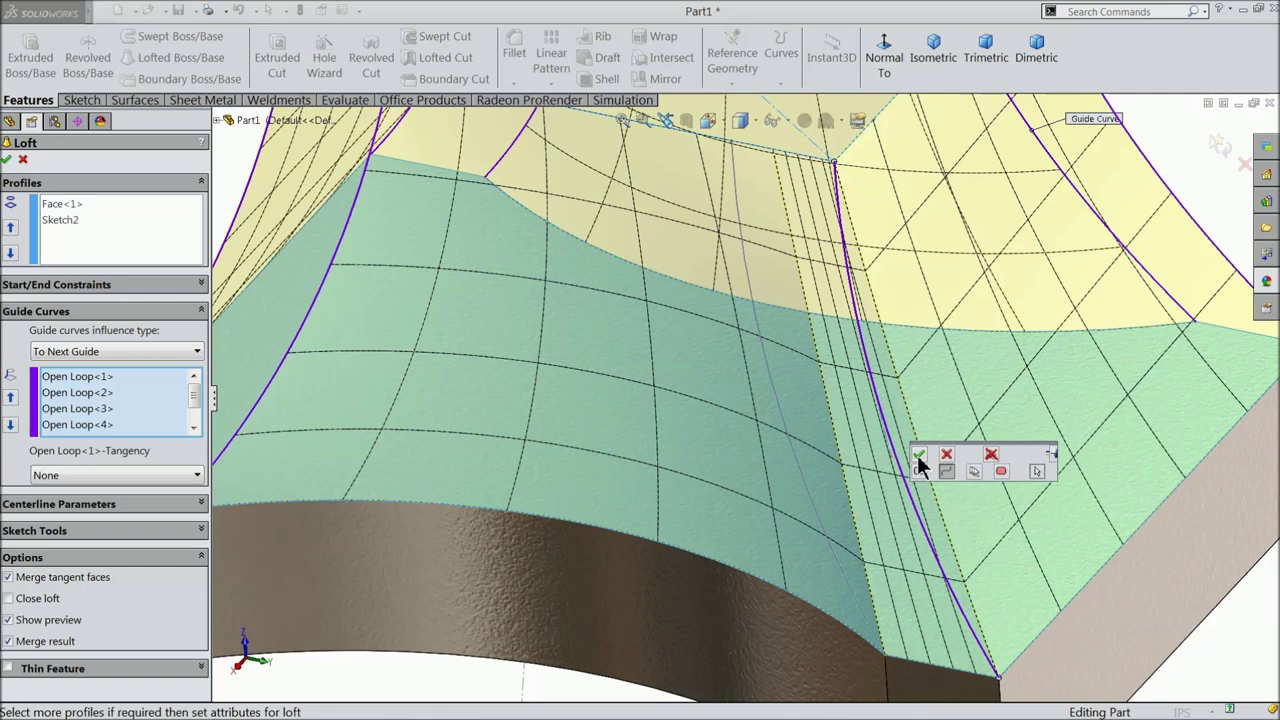
pyautogui.click(918, 455)
pyautogui.click(783, 424)
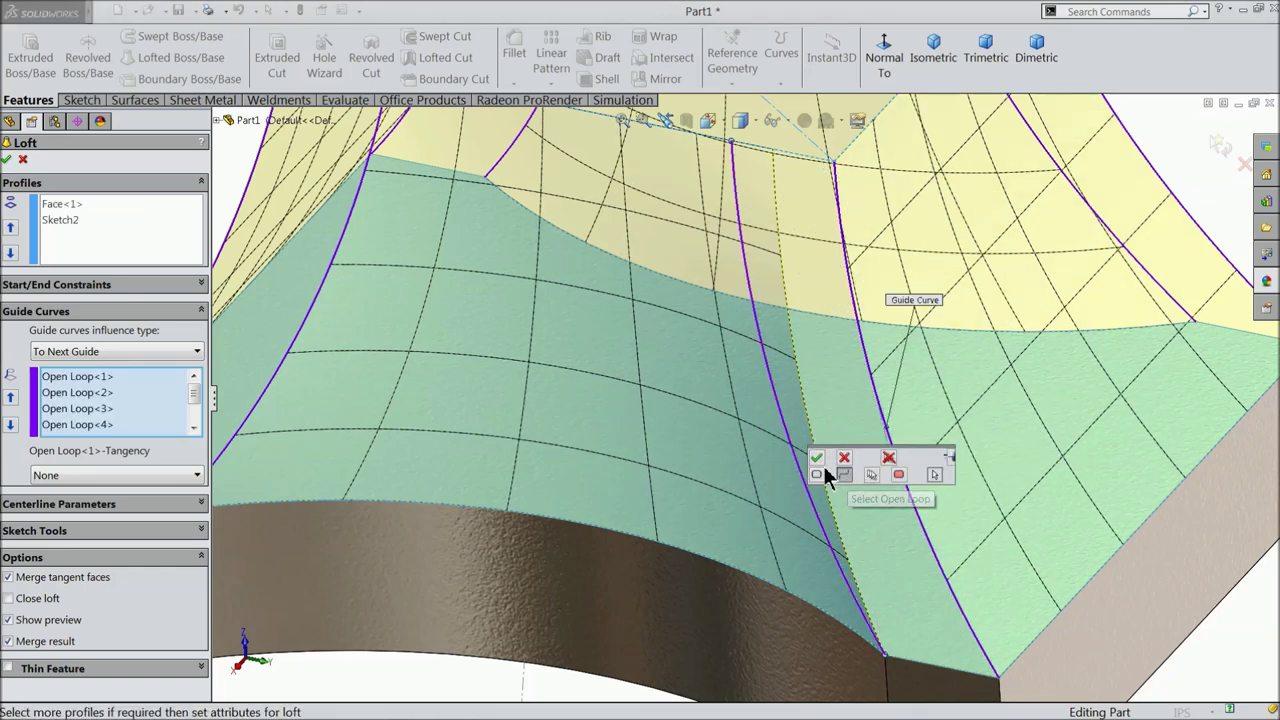
pyautogui.click(816, 457)
# - Create the loft with all eight guide curves, merged with the base
pyautogui.press('f')
pyautogui.moveTo(660, 405); pyautogui.dragTo(474, 463, button='middle')
pyautogui.scroll(-5, 325, 368)
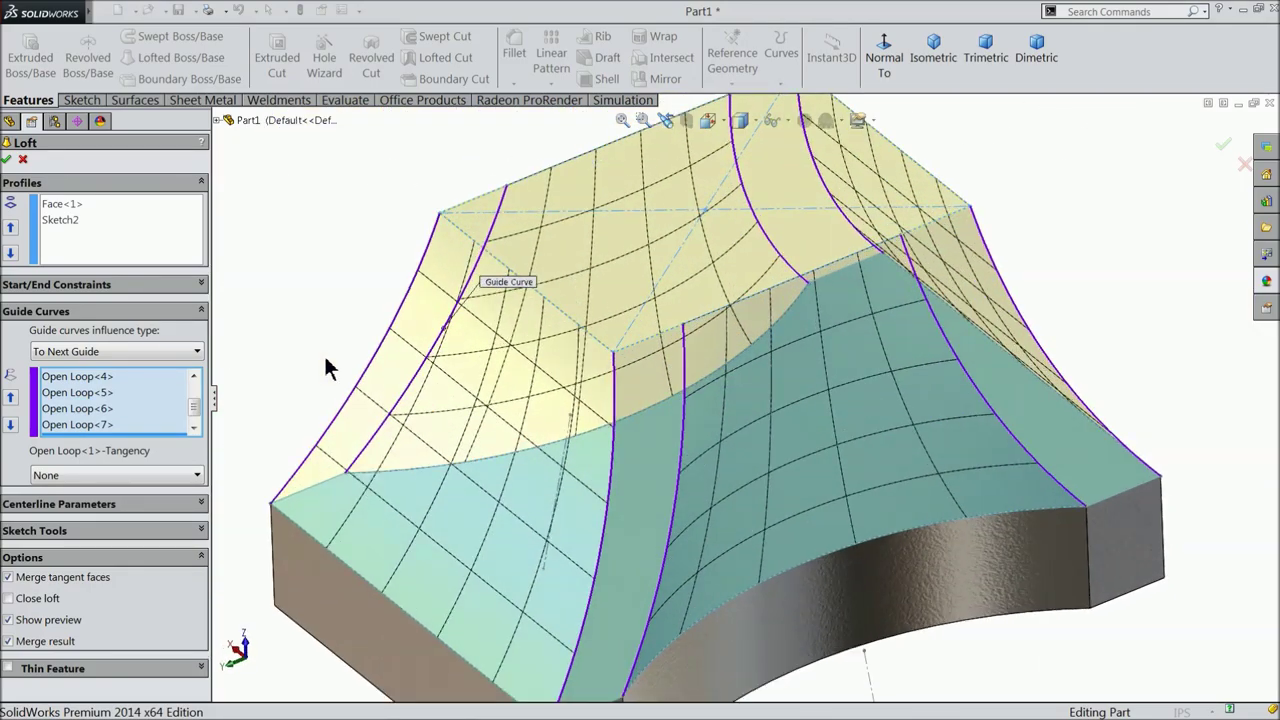
pyautogui.click(7, 159)
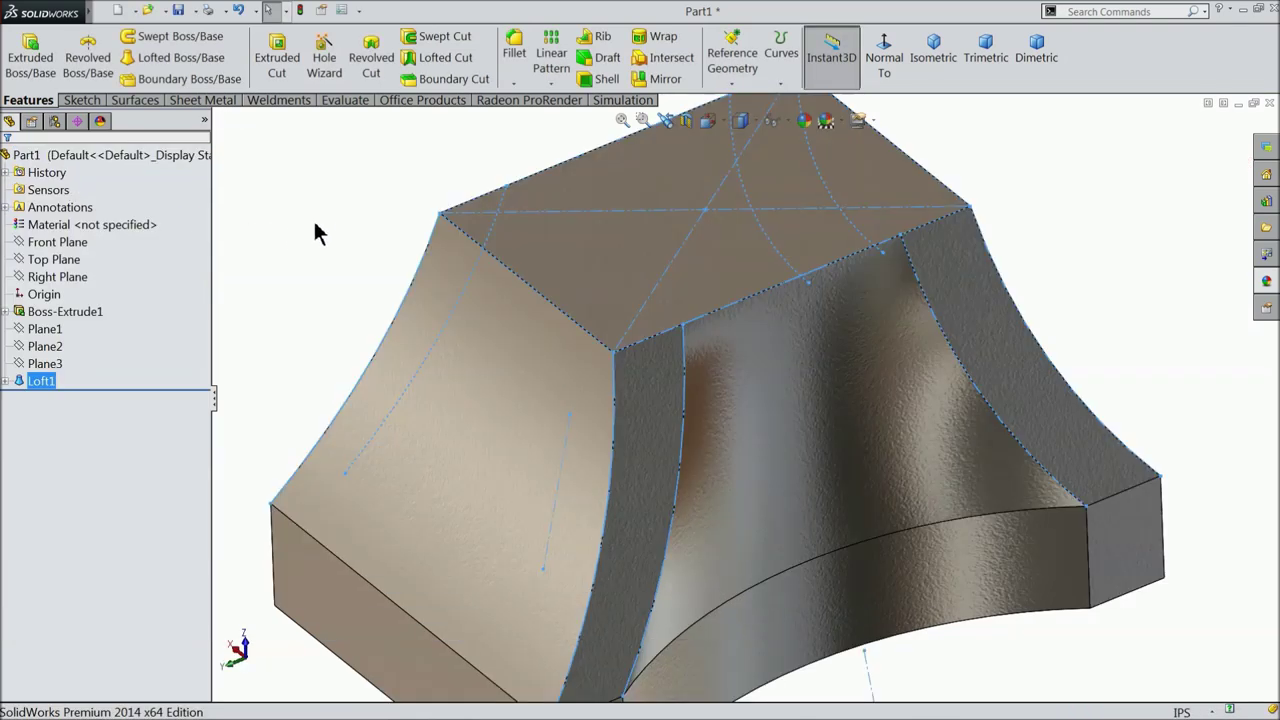
# - Start a sketch on the loft's rectangular top face and convert the face's edges into sketch entities
pyautogui.scroll(5, 365, 270)
pyautogui.moveTo(471, 311)
pyautogui.mouseDown(button='middle')
pyautogui.moveTo(394, 229)
pyautogui.moveTo(329, 106)
pyautogui.moveTo(378, 269)
pyautogui.moveTo(594, 277)
pyautogui.moveTo(674, 346)
pyautogui.moveTo(657, 534)
pyautogui.moveTo(642, 433)
pyautogui.moveTo(666, 229)
pyautogui.moveTo(643, 263)
pyautogui.moveTo(469, 329)
pyautogui.moveTo(487, 446)
pyautogui.moveTo(440, 454)
pyautogui.mouseUp(button='middle')
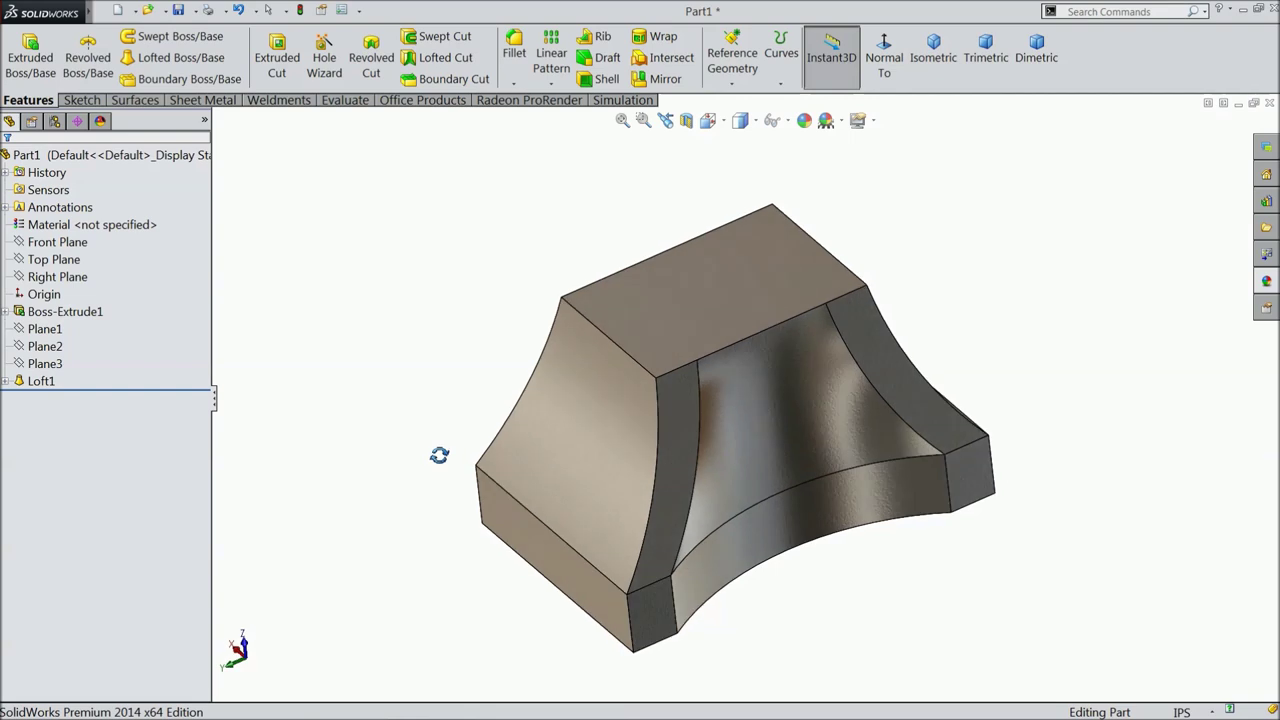
pyautogui.scroll(-2, 875, 500)
pyautogui.click(729, 291)
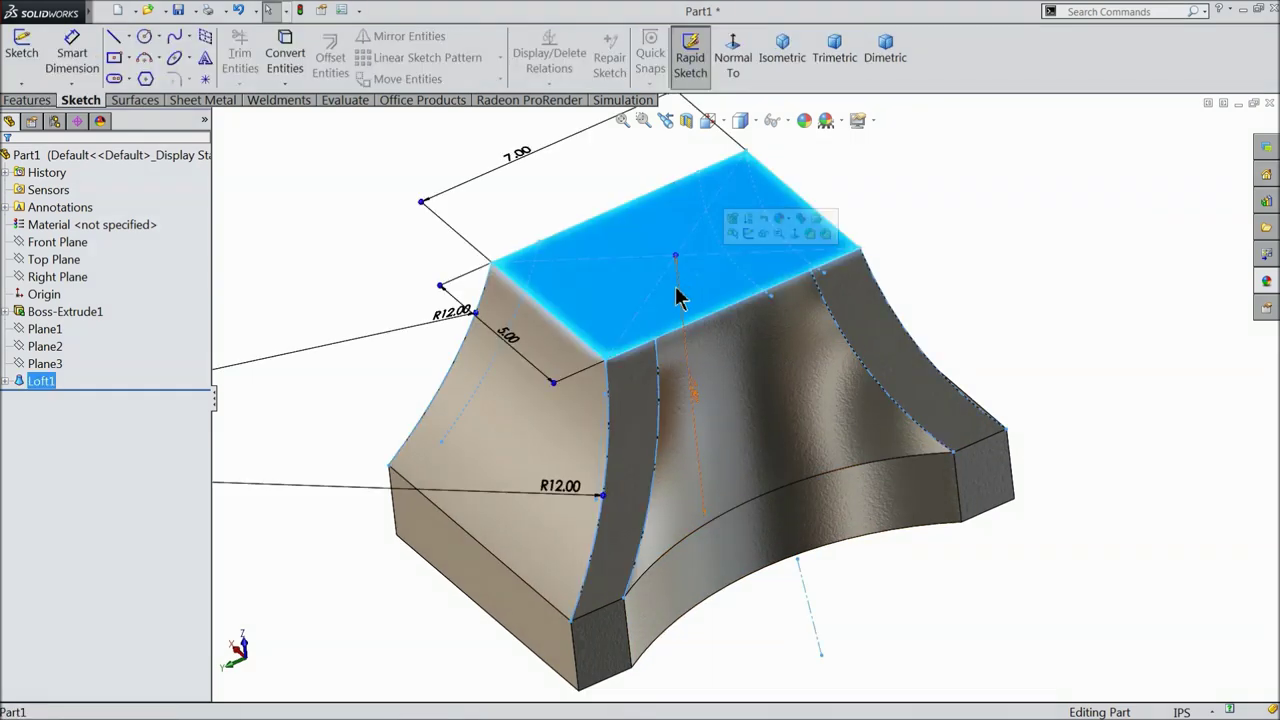
pyautogui.click(749, 233)
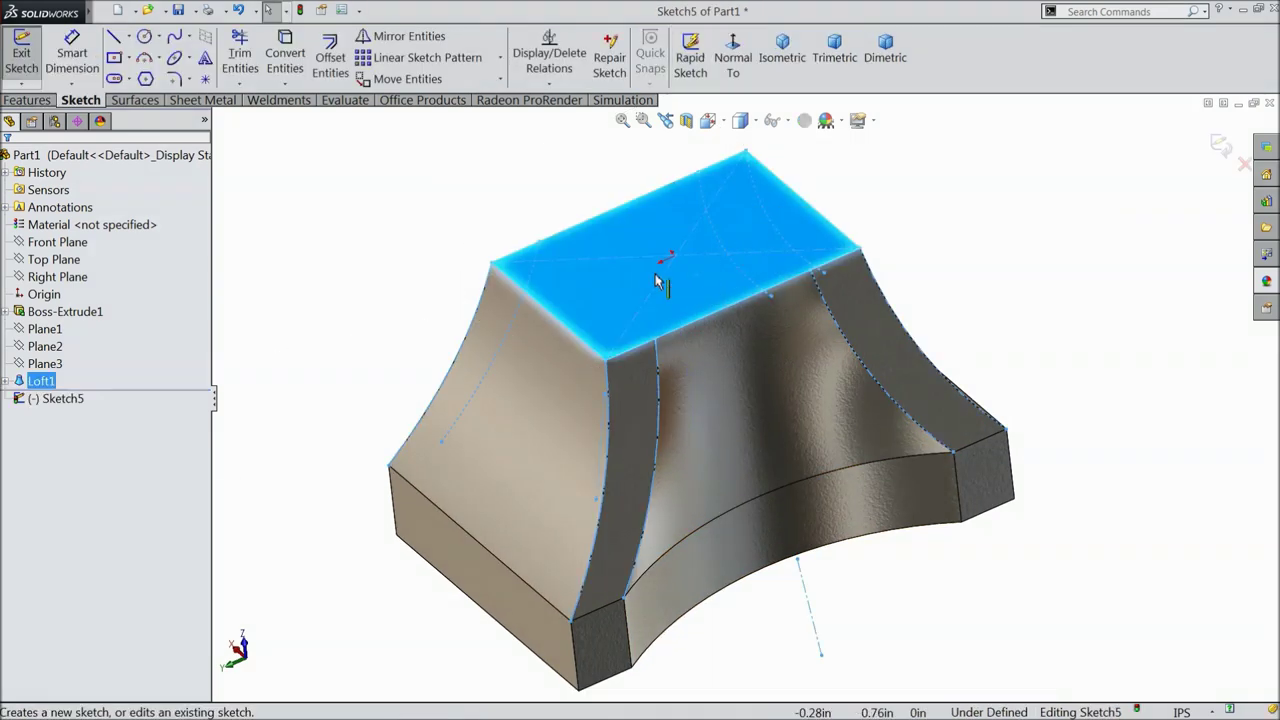
pyautogui.click(35, 102)
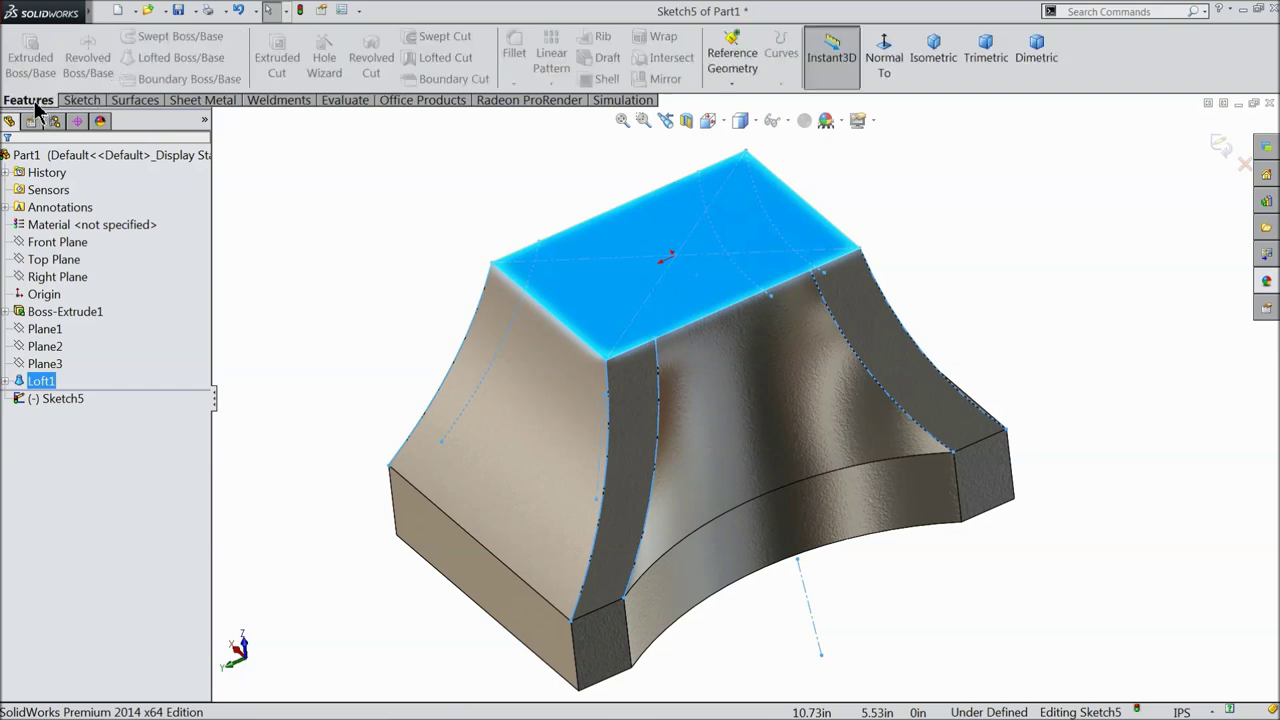
pyautogui.click(97, 102)
pyautogui.click(286, 60)
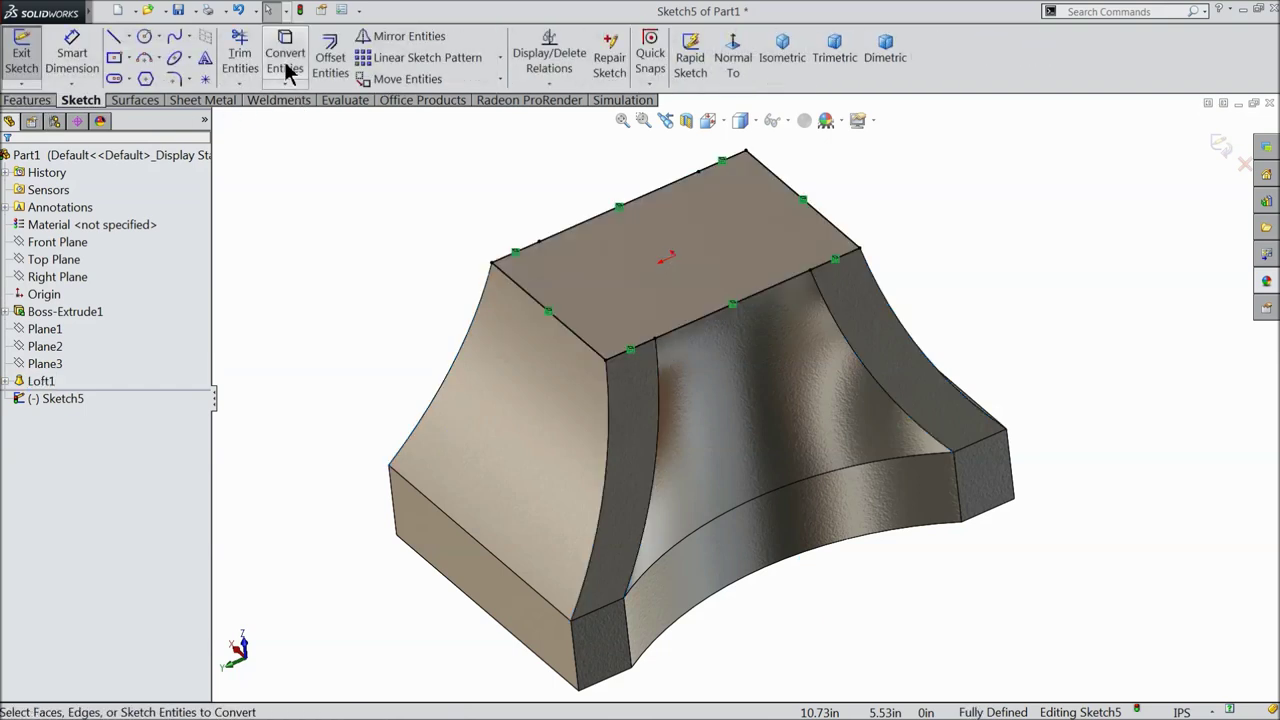
# - Extrude the converted rectangle 1 in outward from the loft's top face as a blind, merged boss
pyautogui.click(30, 100)
pyautogui.click(38, 60)
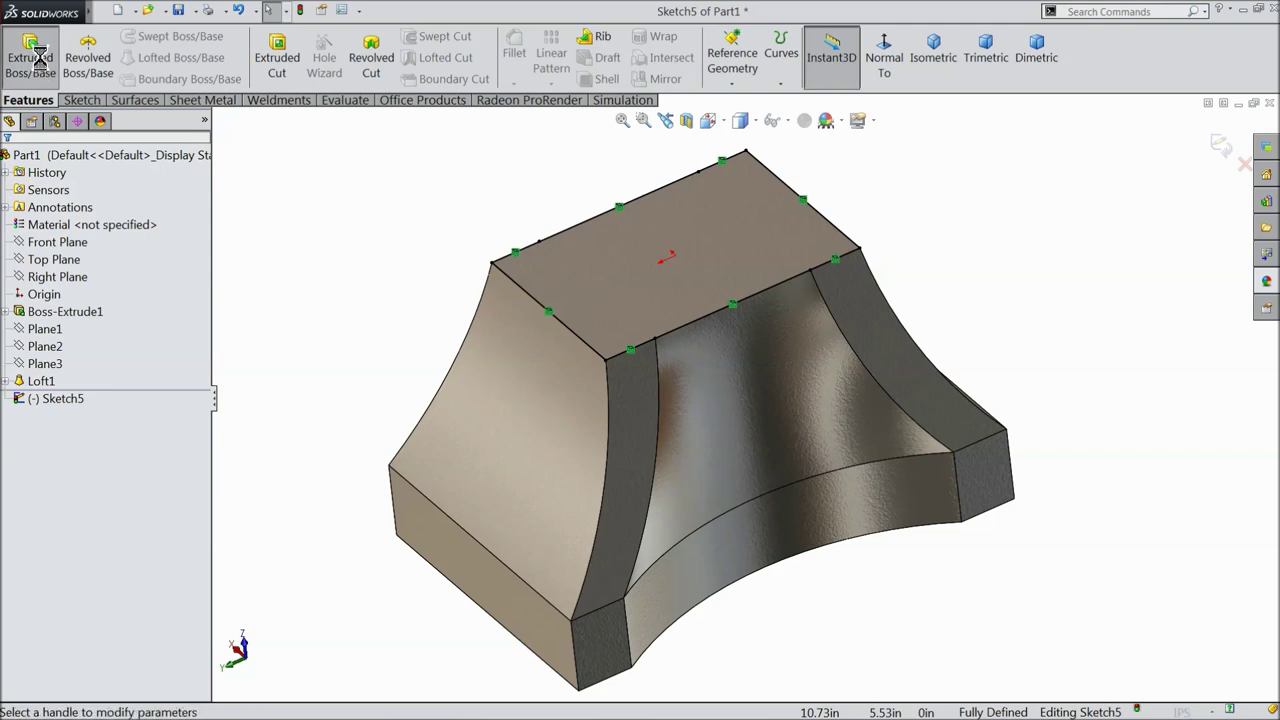
pyautogui.write('1')
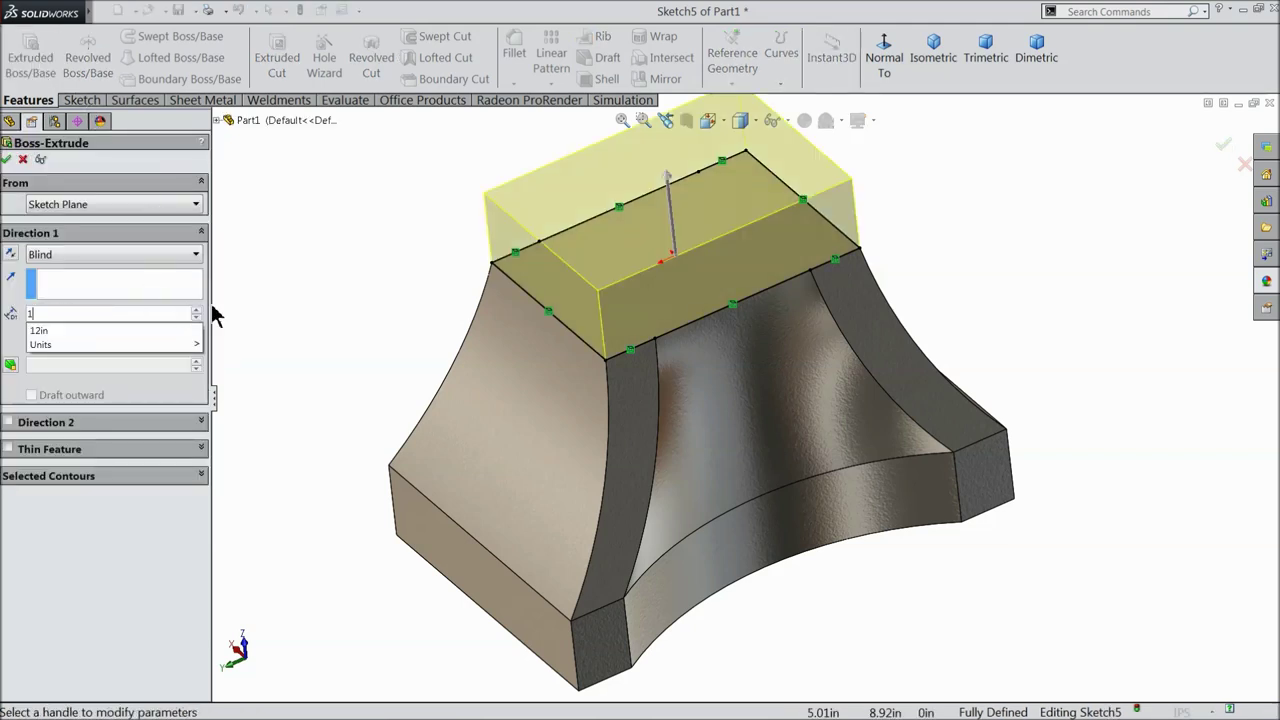
pyautogui.press('Return')
pyautogui.click(8, 160)
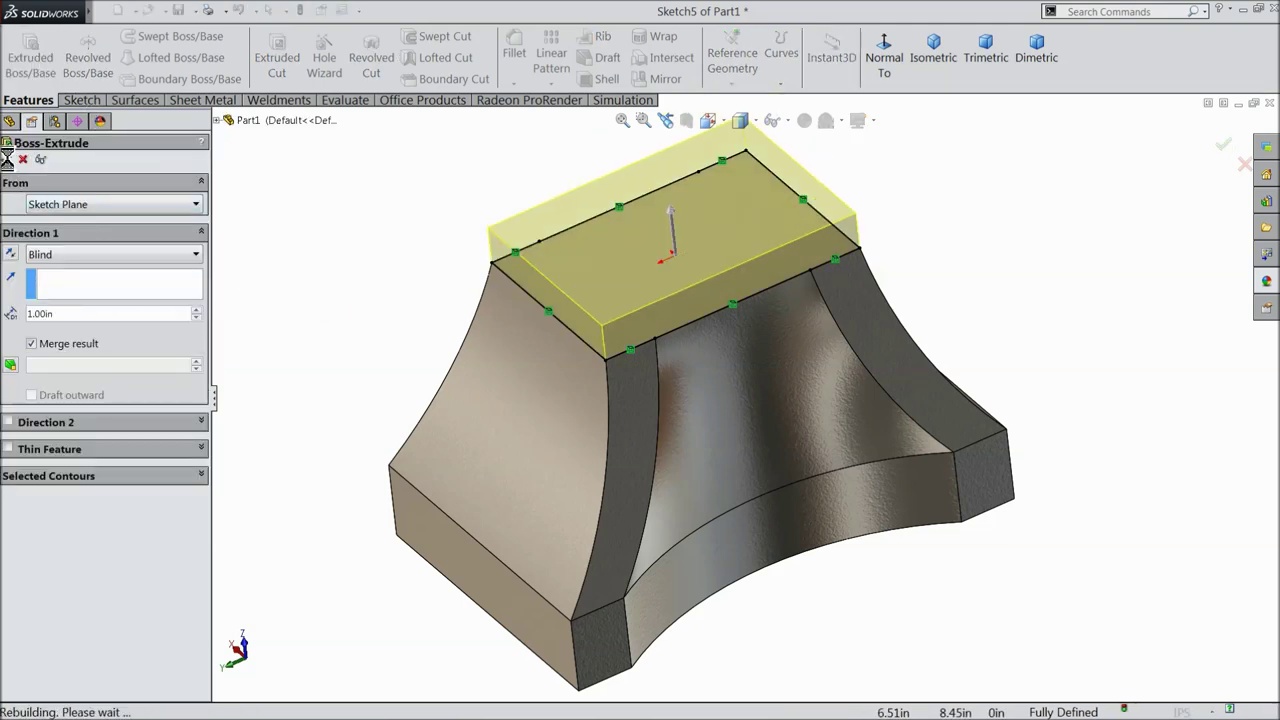
pyautogui.moveTo(272, 234); pyautogui.dragTo(290, 265, button='middle')
pyautogui.click(358, 278)
pyautogui.scroll(2, 514, 288)
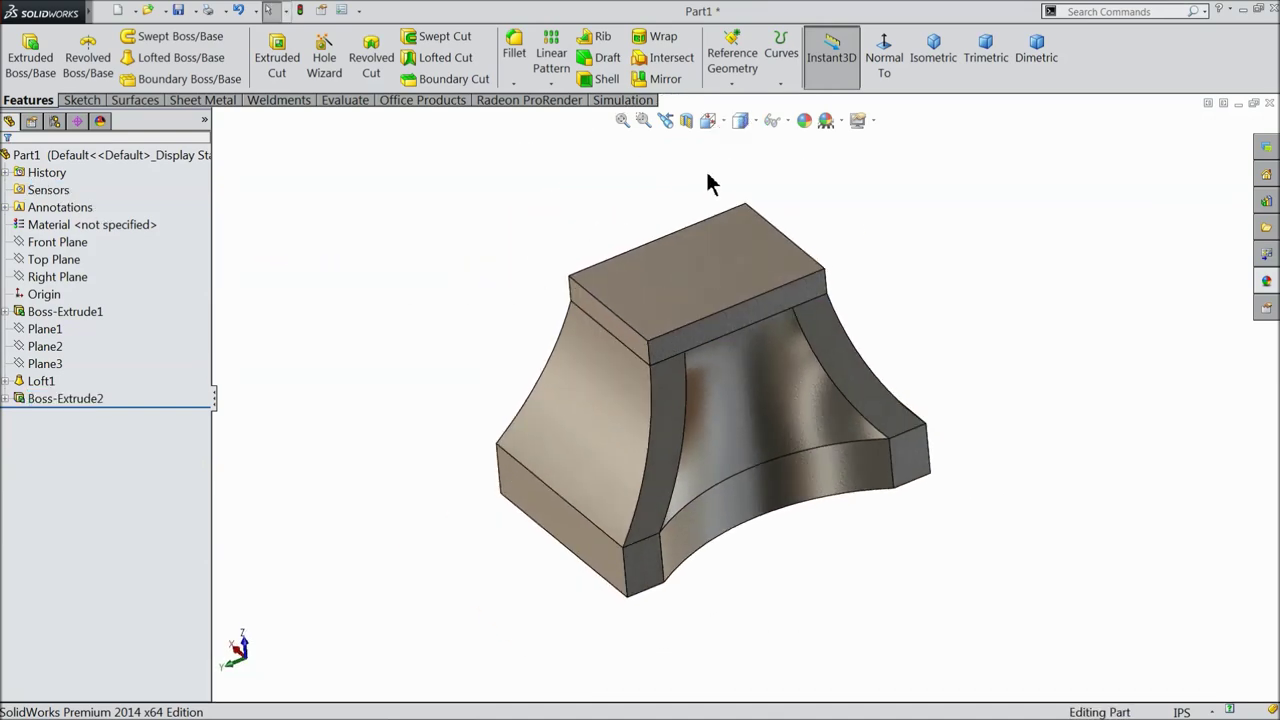
# - Create a reference plane offset 5.5 in above the top face of the upper rectangular block
pyautogui.scroll(-2, 711, 188)
pyautogui.click(733, 86)
pyautogui.click(740, 104)
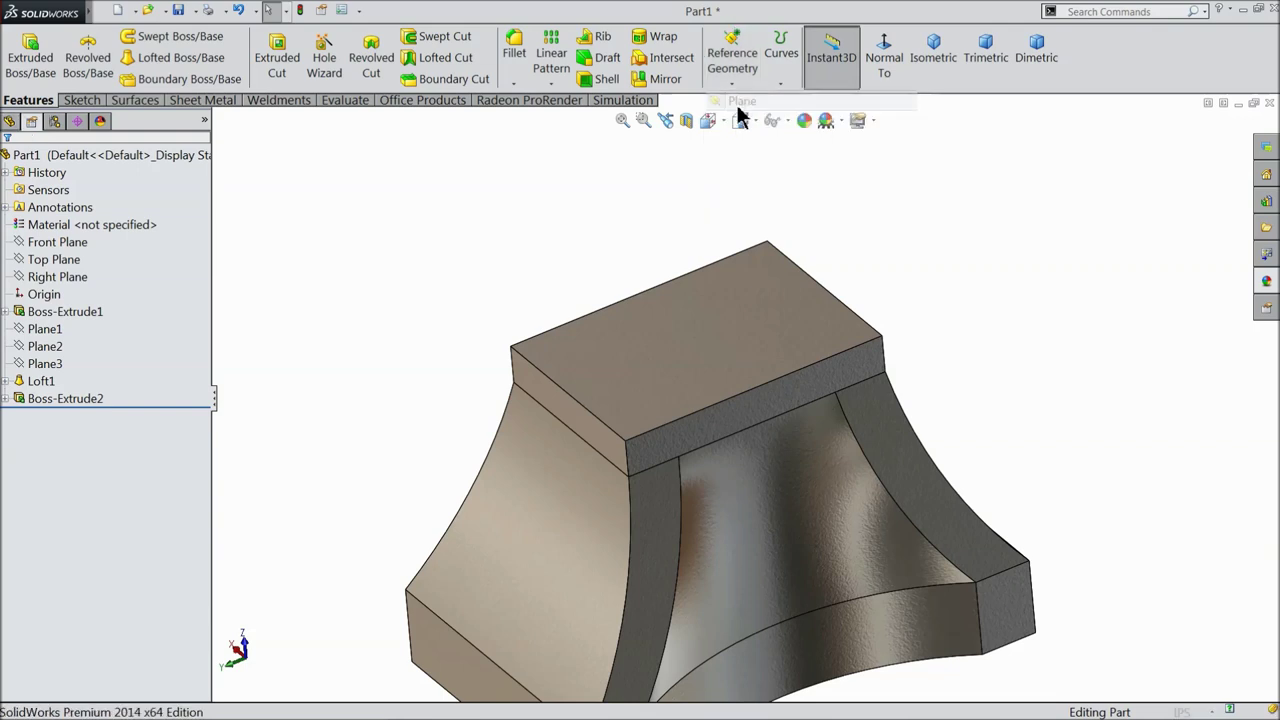
pyautogui.click(662, 369)
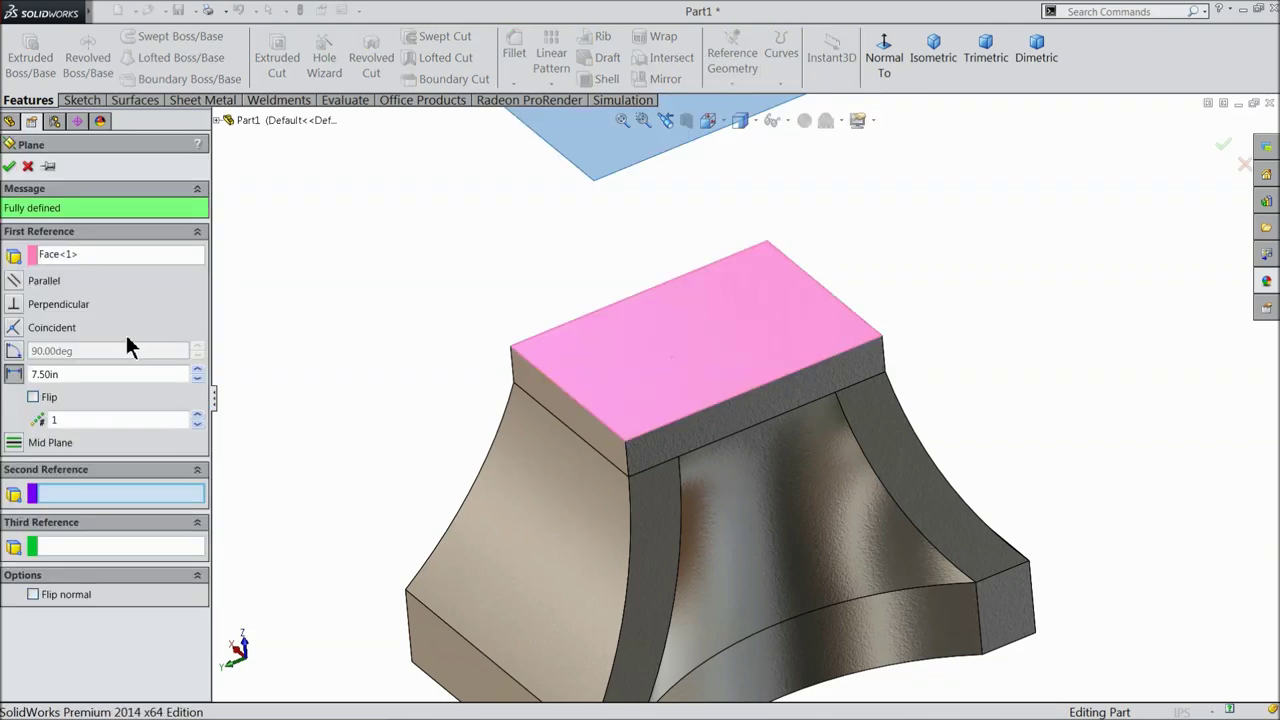
pyautogui.click(75, 374)
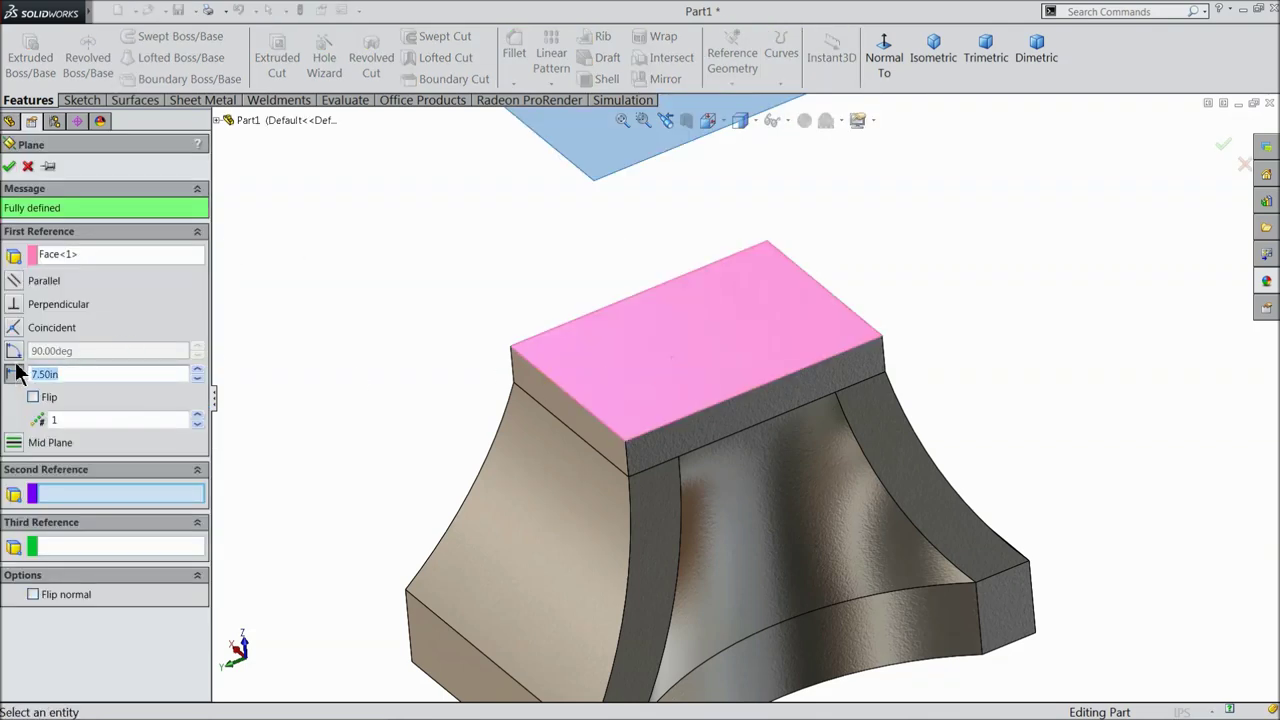
pyautogui.write('5.5')
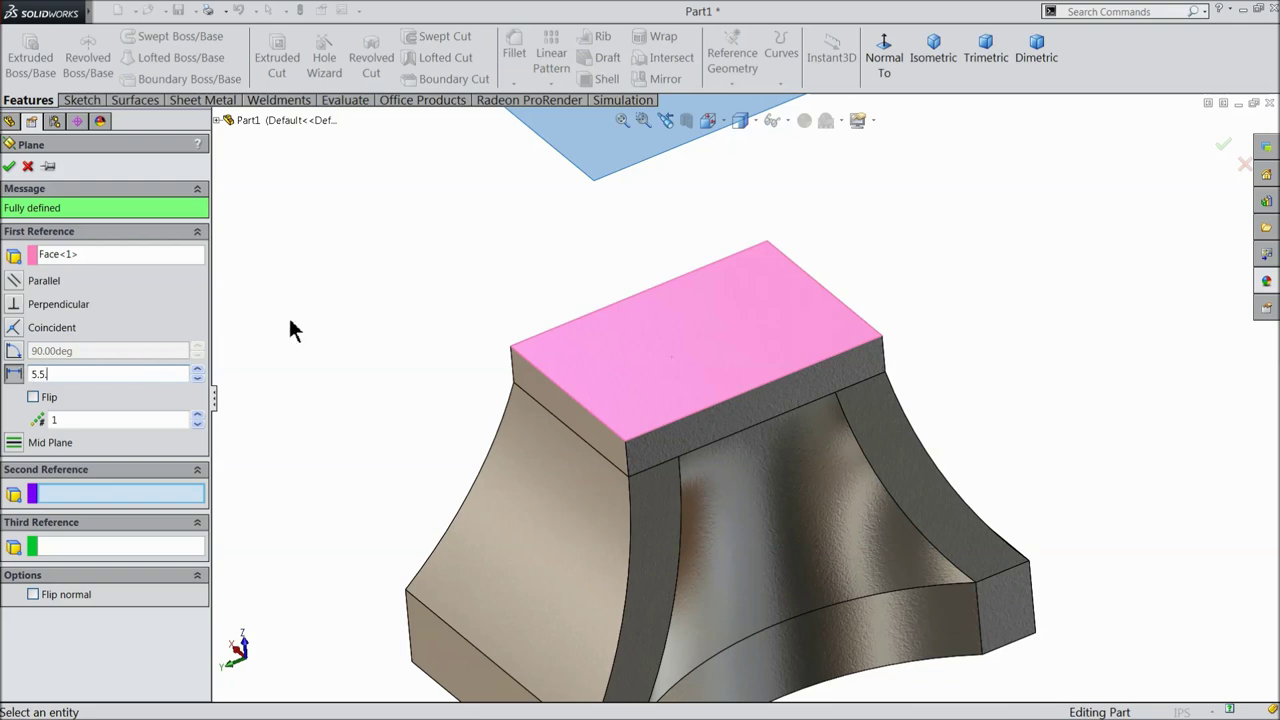
pyautogui.press('Return')
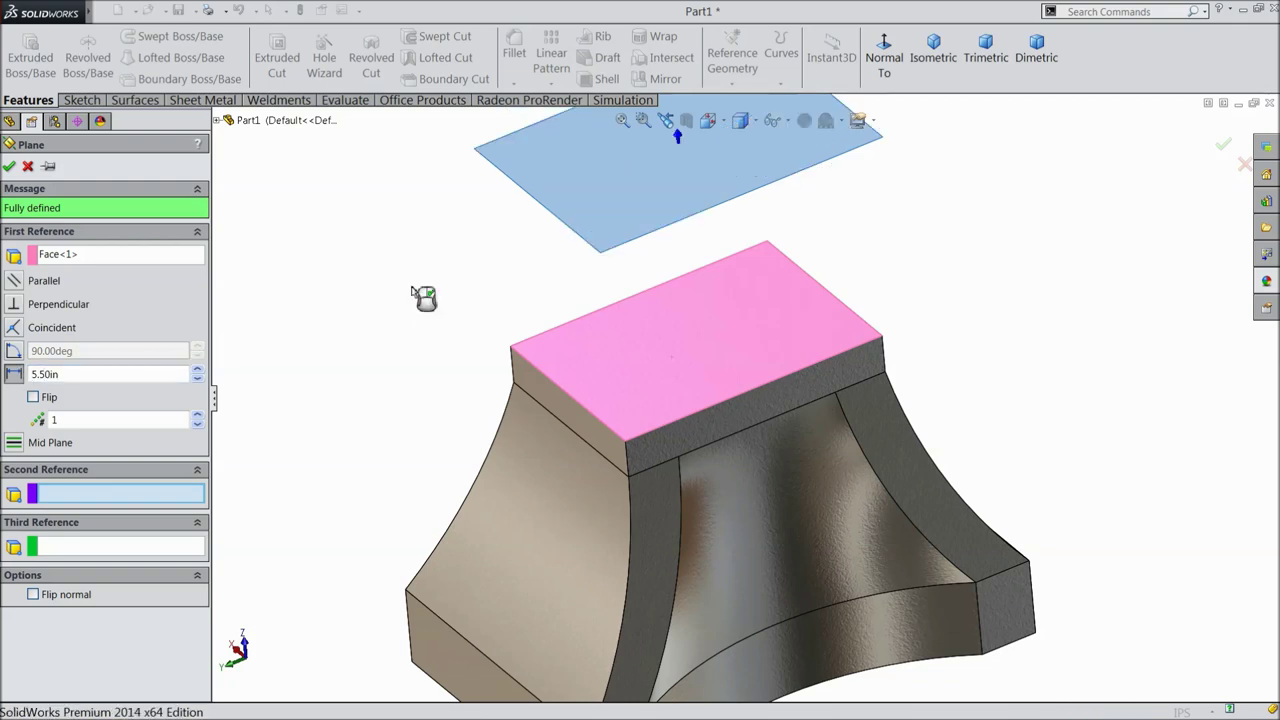
pyautogui.click(9, 167)
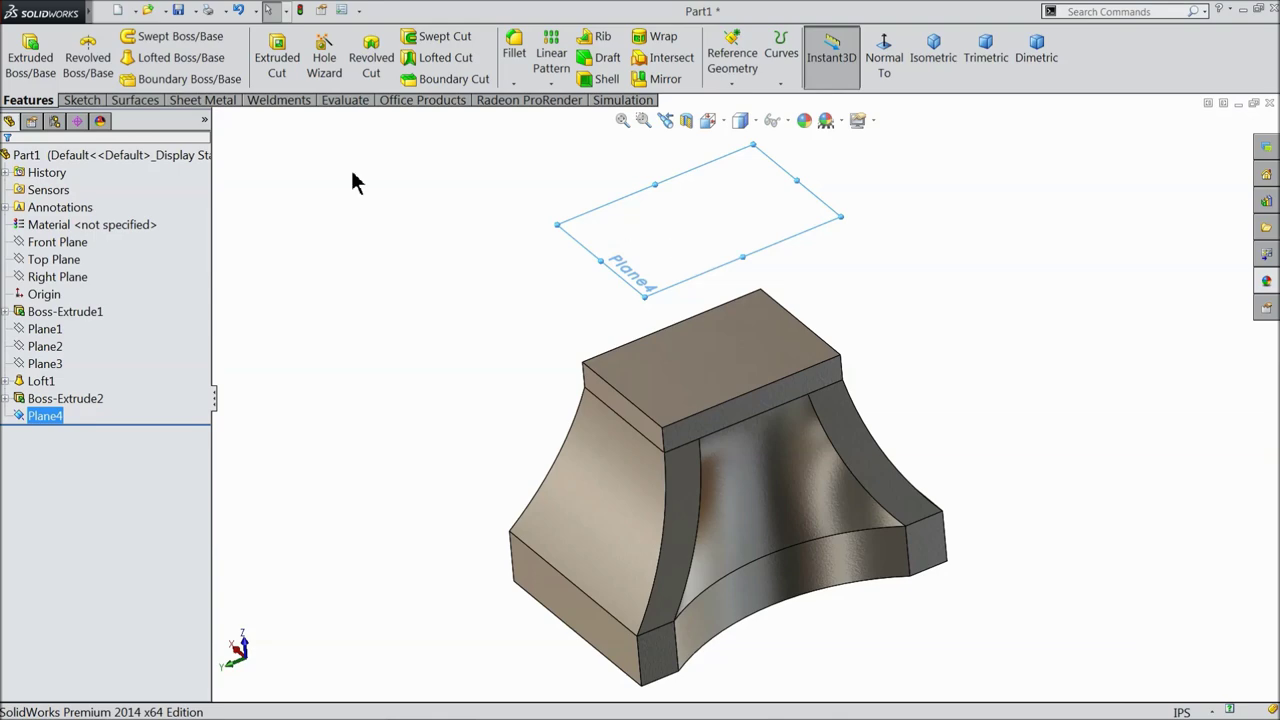
# - Sketch a center rectangle about 4.79 in wide on the new plane, centred on the origin and reaching the base's outer edge
pyautogui.click(84, 103)
pyautogui.click(21, 52)
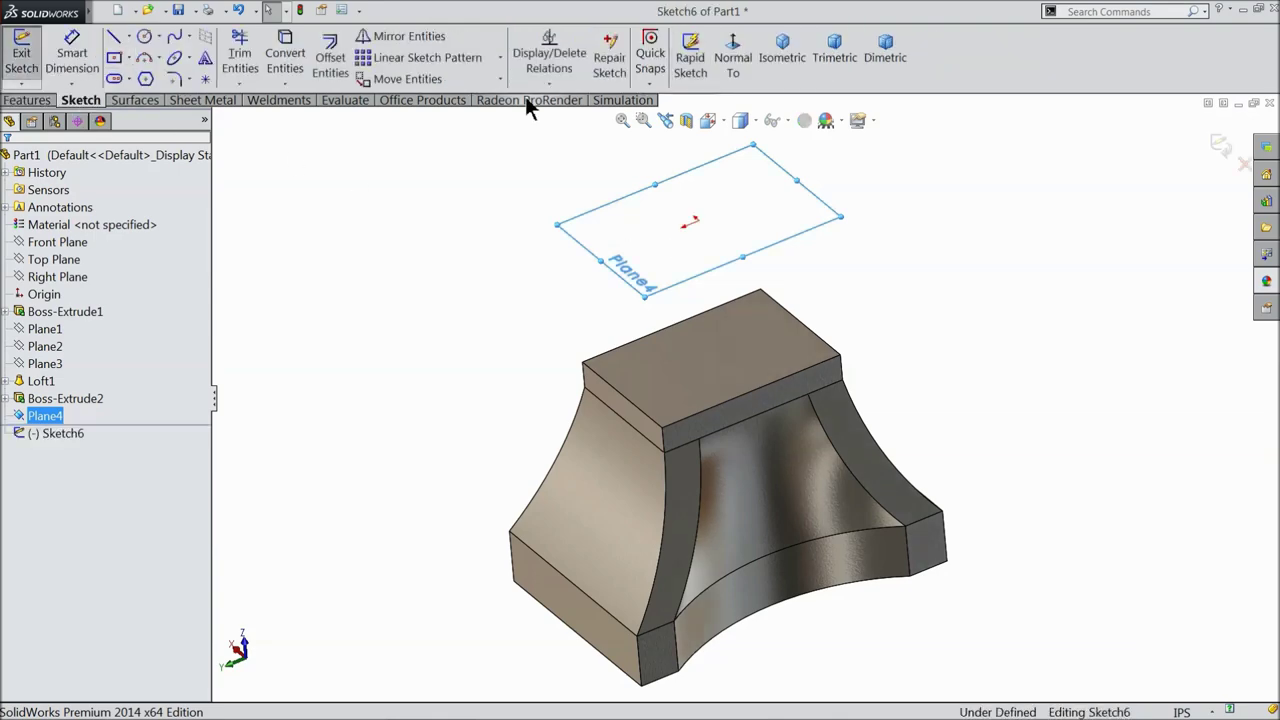
pyautogui.click(729, 62)
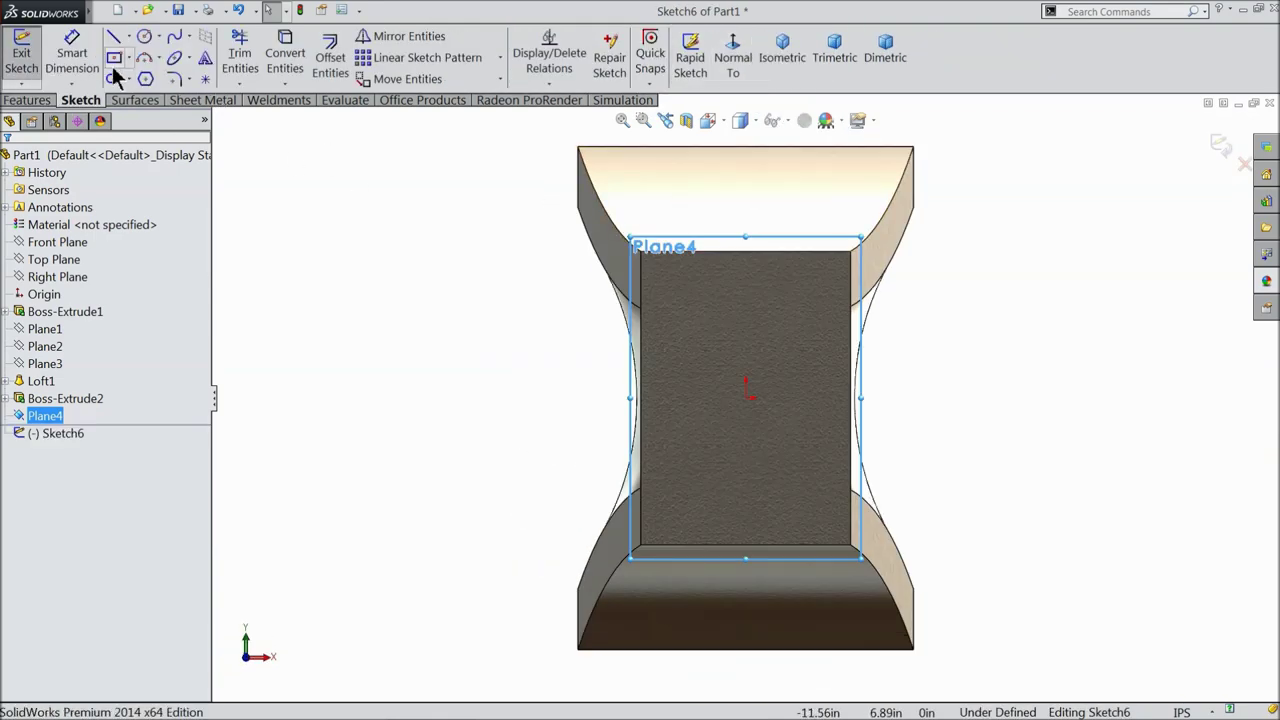
pyautogui.click(129, 57)
pyautogui.click(150, 100)
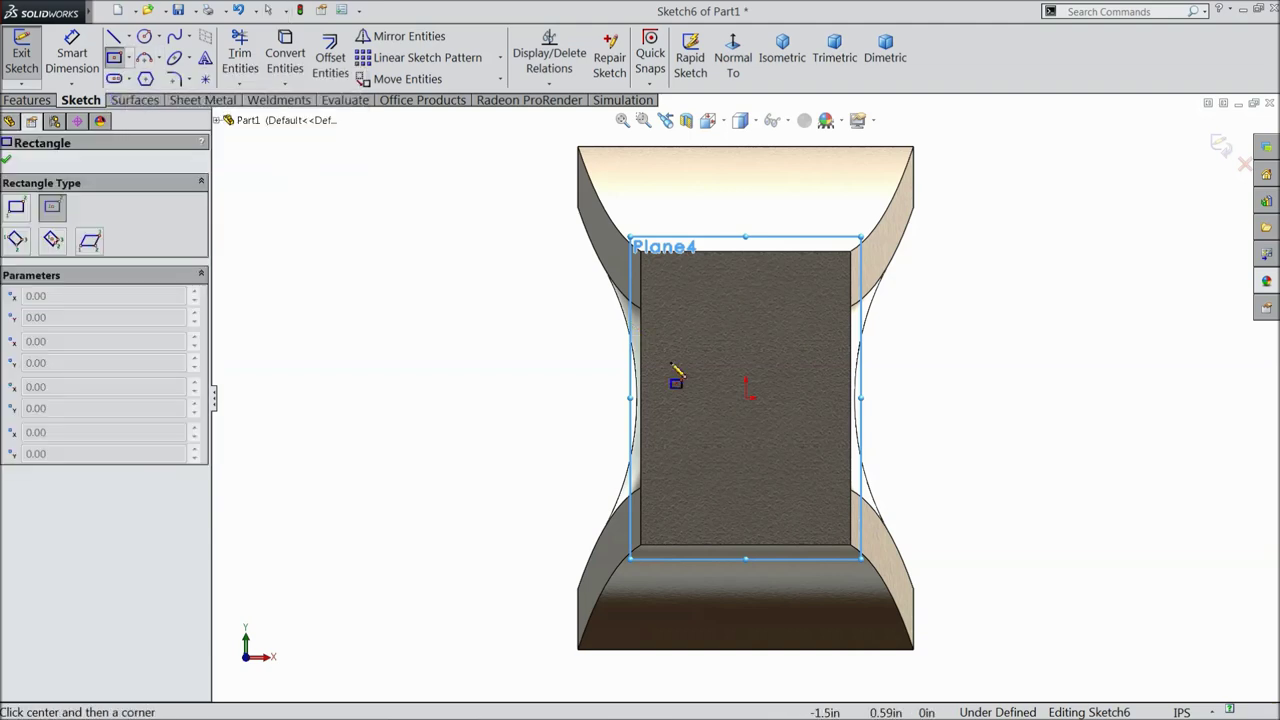
pyautogui.click(746, 398)
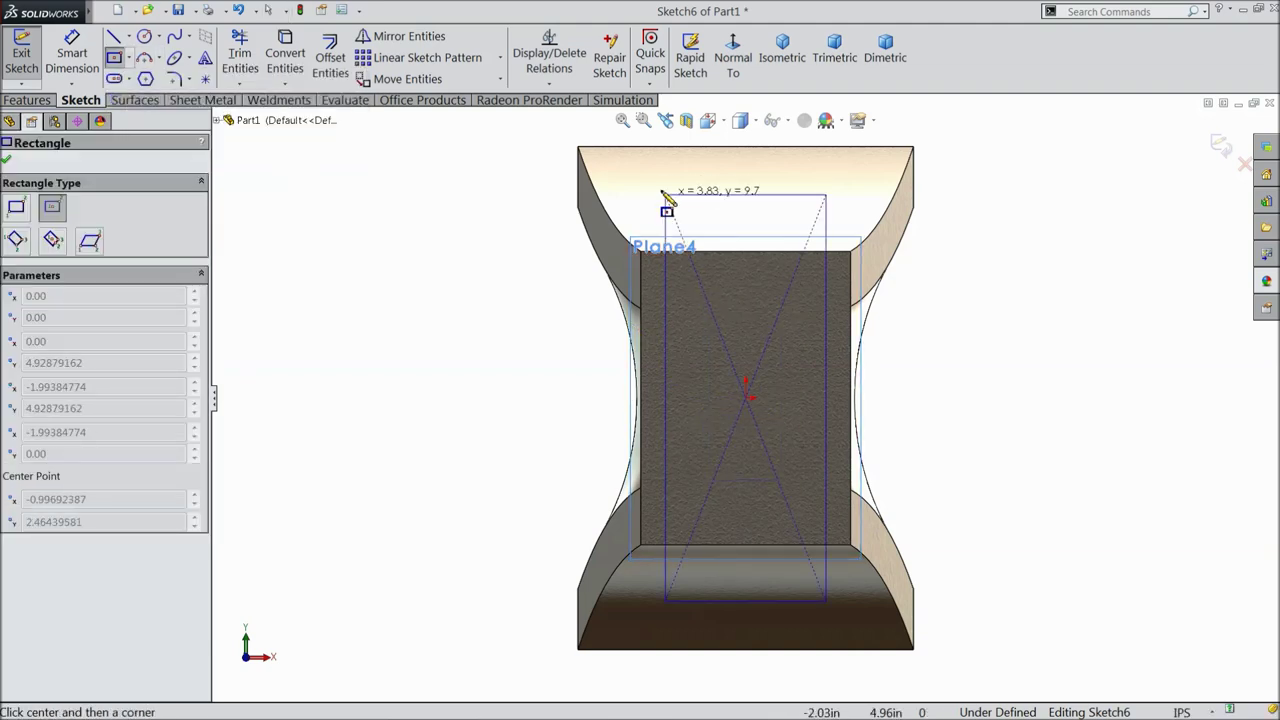
pyautogui.click(646, 148)
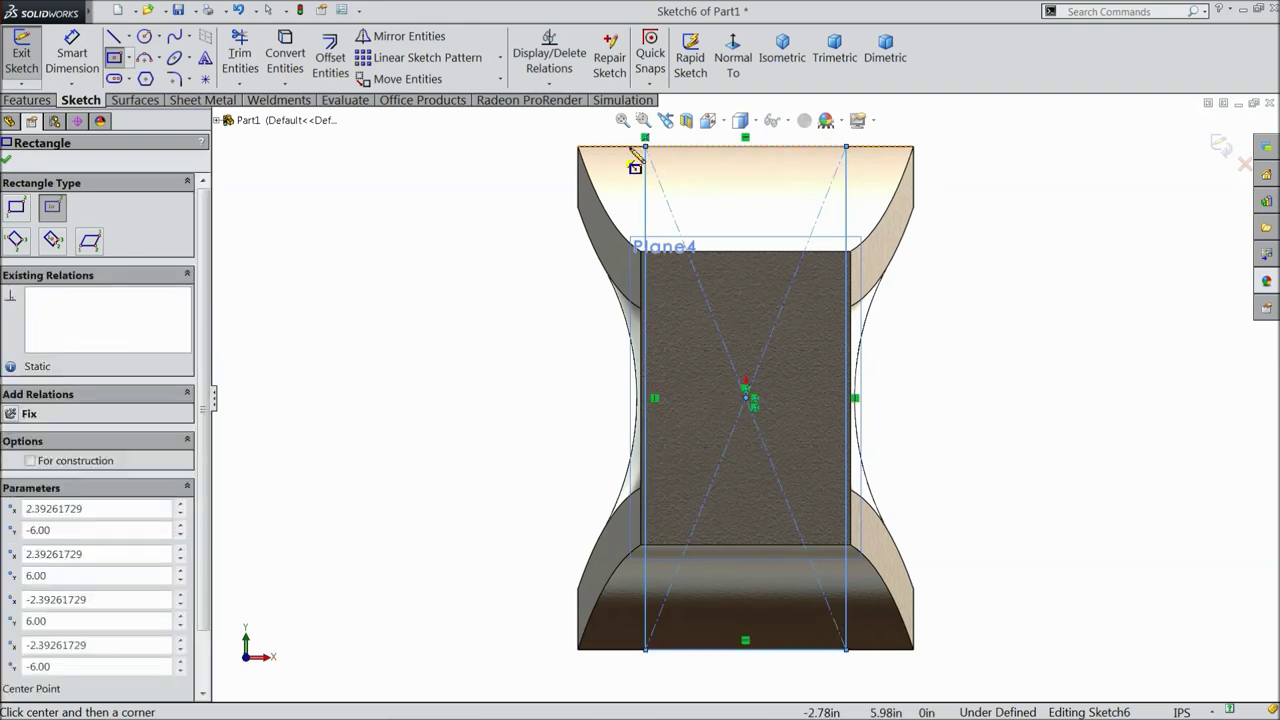
pyautogui.rightClick(412, 212)
pyautogui.click(442, 166)
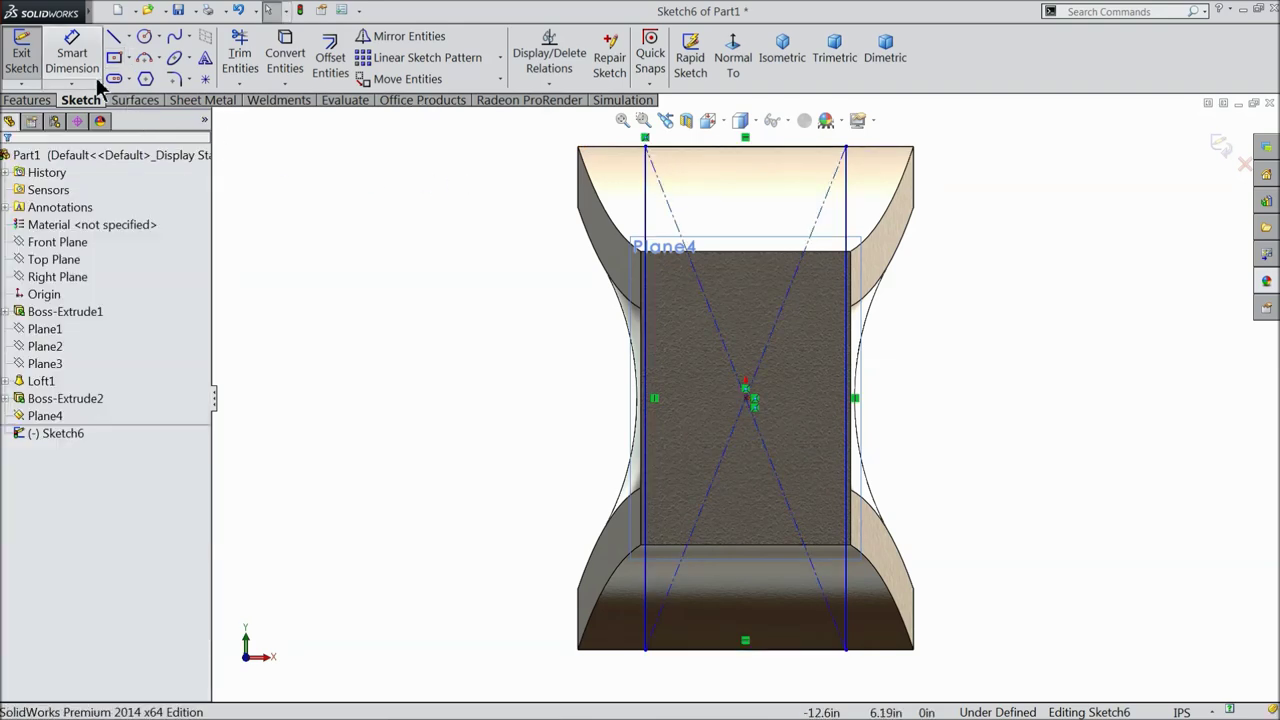
# - Dimension the rectangle's width as 5 in and finish the sketch
pyautogui.click(72, 55)
pyautogui.press('f')
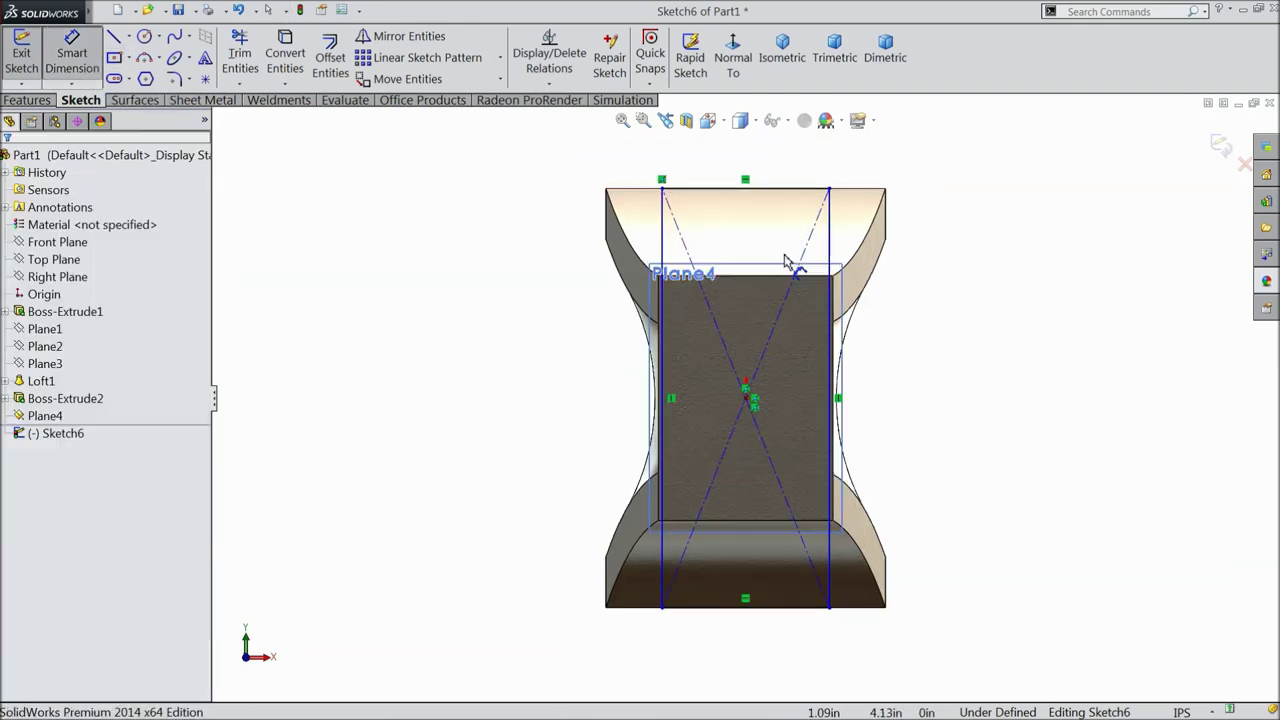
pyautogui.click(752, 190)
pyautogui.click(749, 168)
pyautogui.write('5')
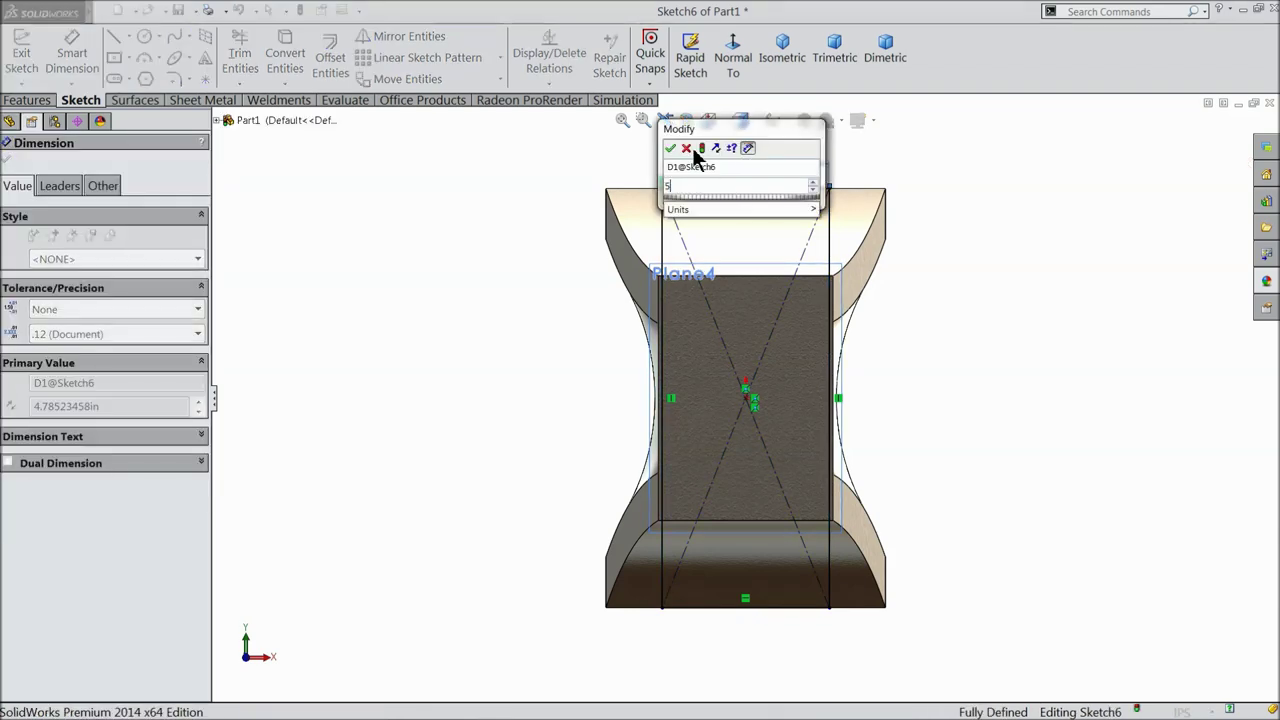
pyautogui.click(670, 148)
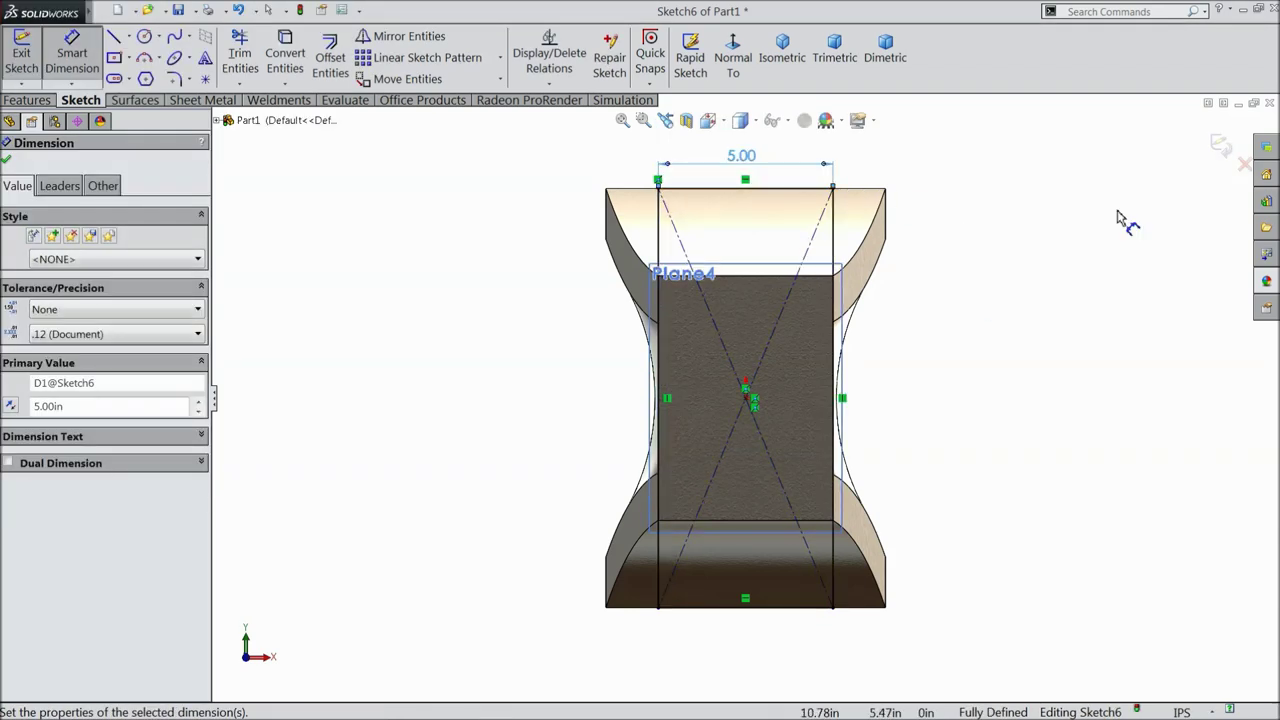
pyautogui.click(1220, 148)
# - Hide the offset plane above the model
pyautogui.moveTo(949, 449); pyautogui.dragTo(902, 316, button='middle')
pyautogui.scroll(-3, 930, 250)
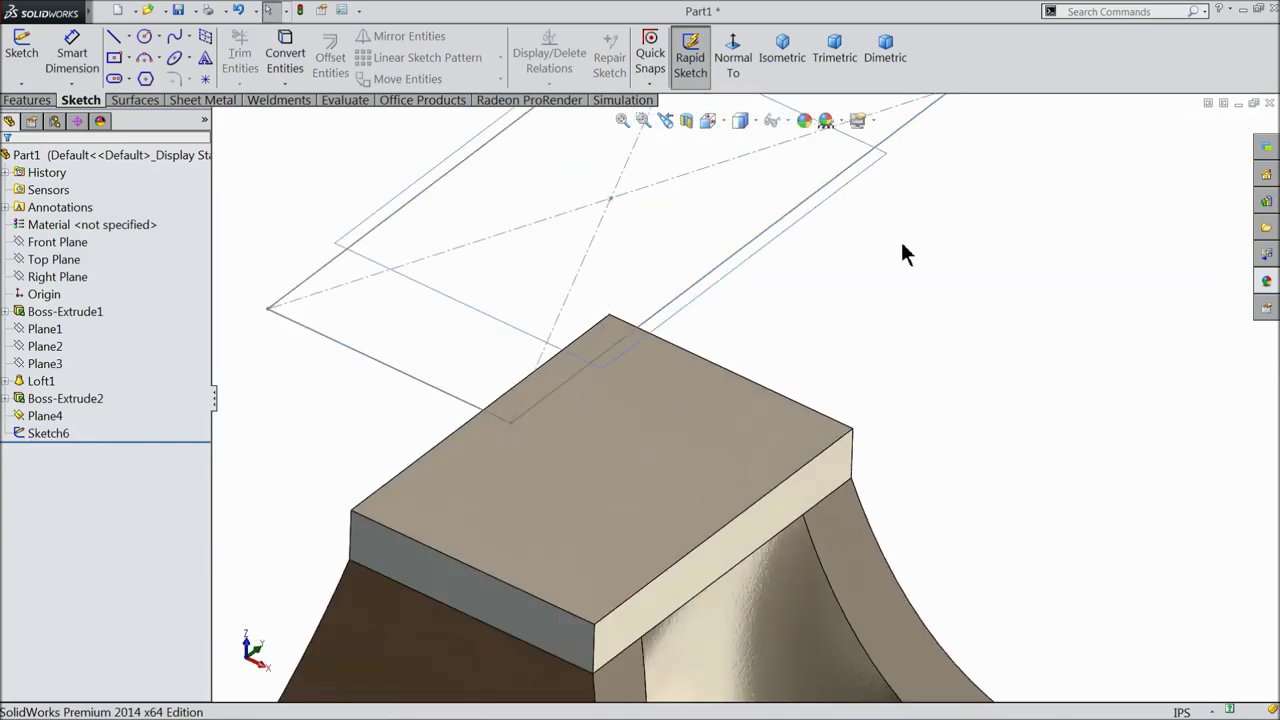
pyautogui.click(870, 178)
pyautogui.click(934, 128)
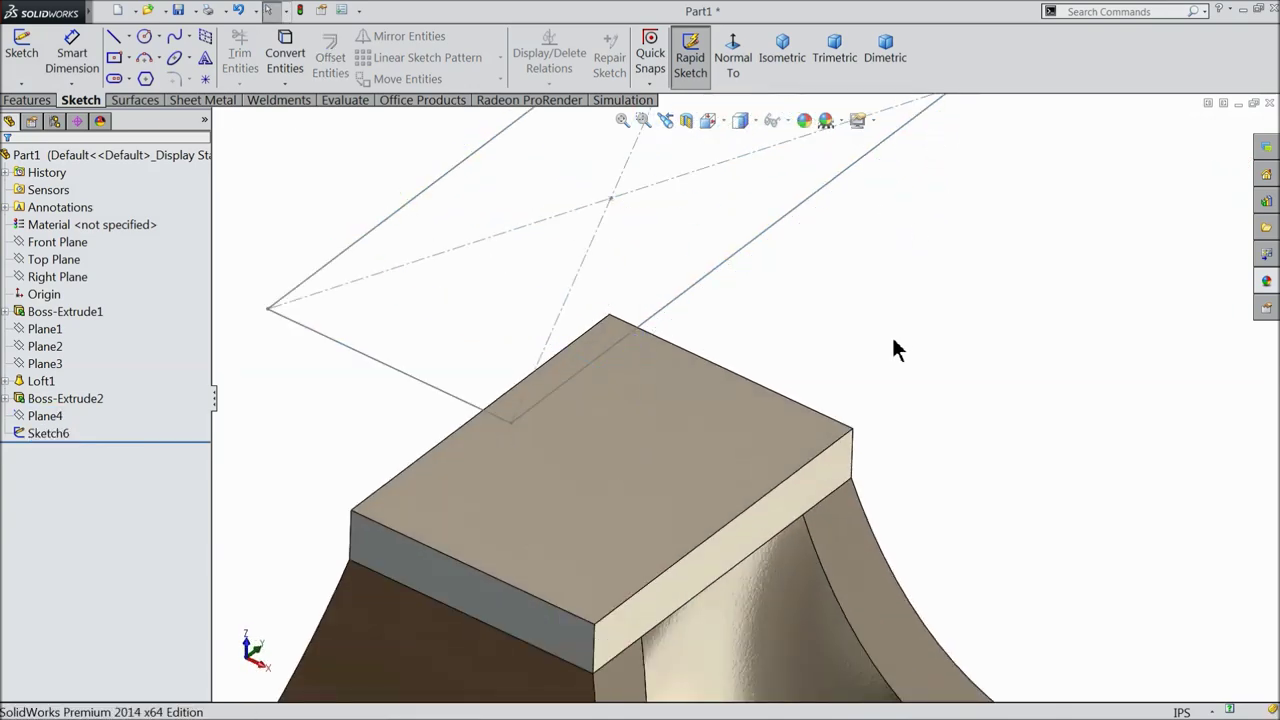
# - Start a sketch on the long side face of the upper block and view it straight on
pyautogui.scroll(3, 895, 370)
pyautogui.moveTo(897, 386); pyautogui.dragTo(883, 376, button='middle')
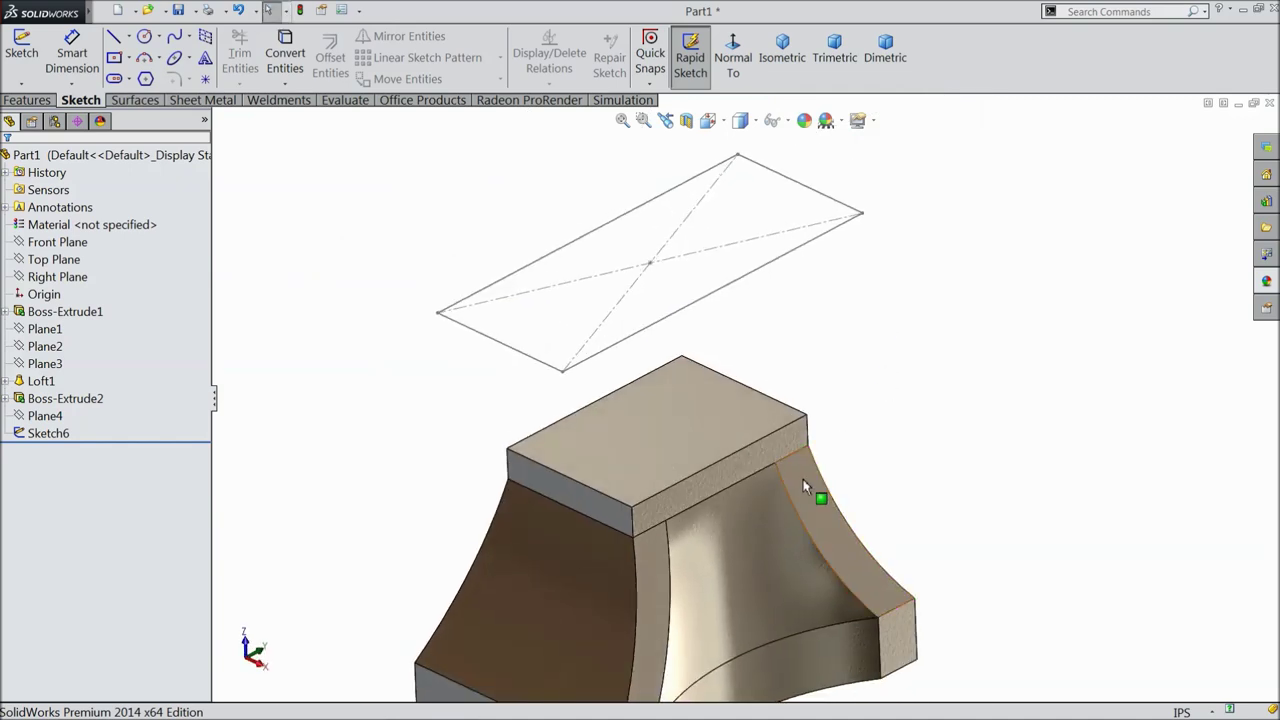
pyautogui.moveTo(806, 477)
pyautogui.mouseDown(button='middle')
pyautogui.moveTo(777, 460)
pyautogui.moveTo(727, 485)
pyautogui.mouseUp(button='middle')
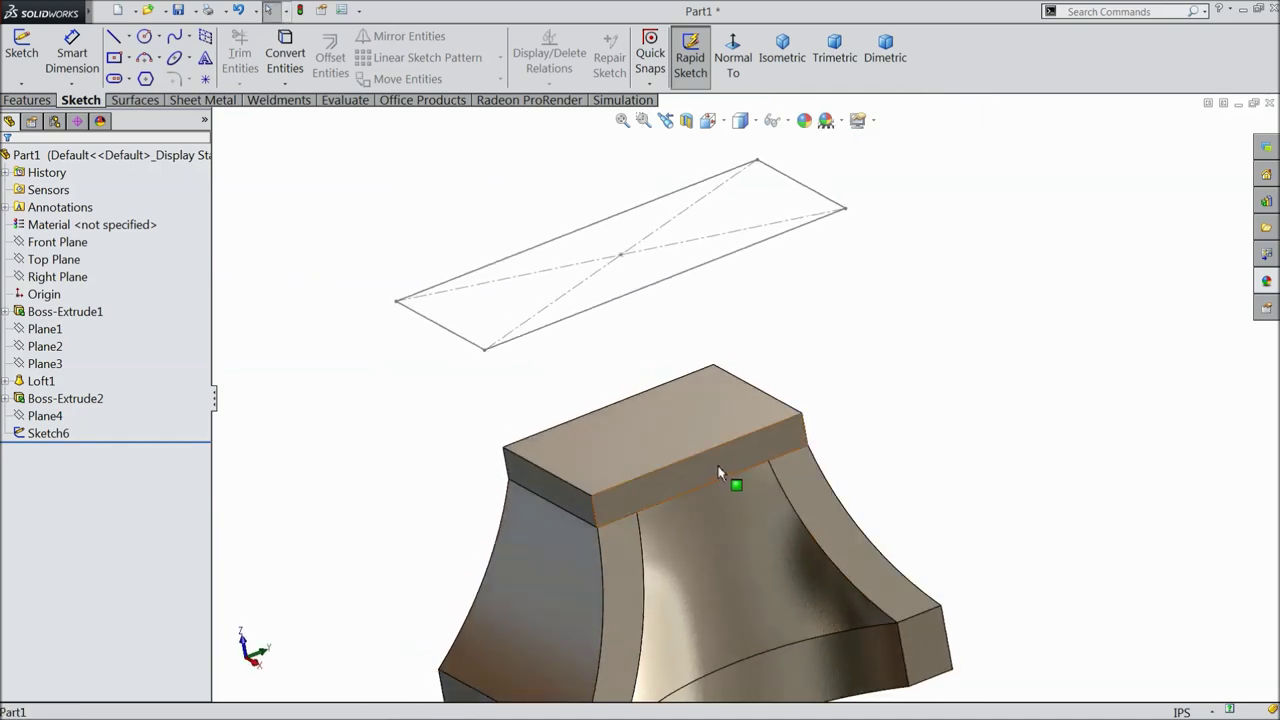
pyautogui.click(718, 473)
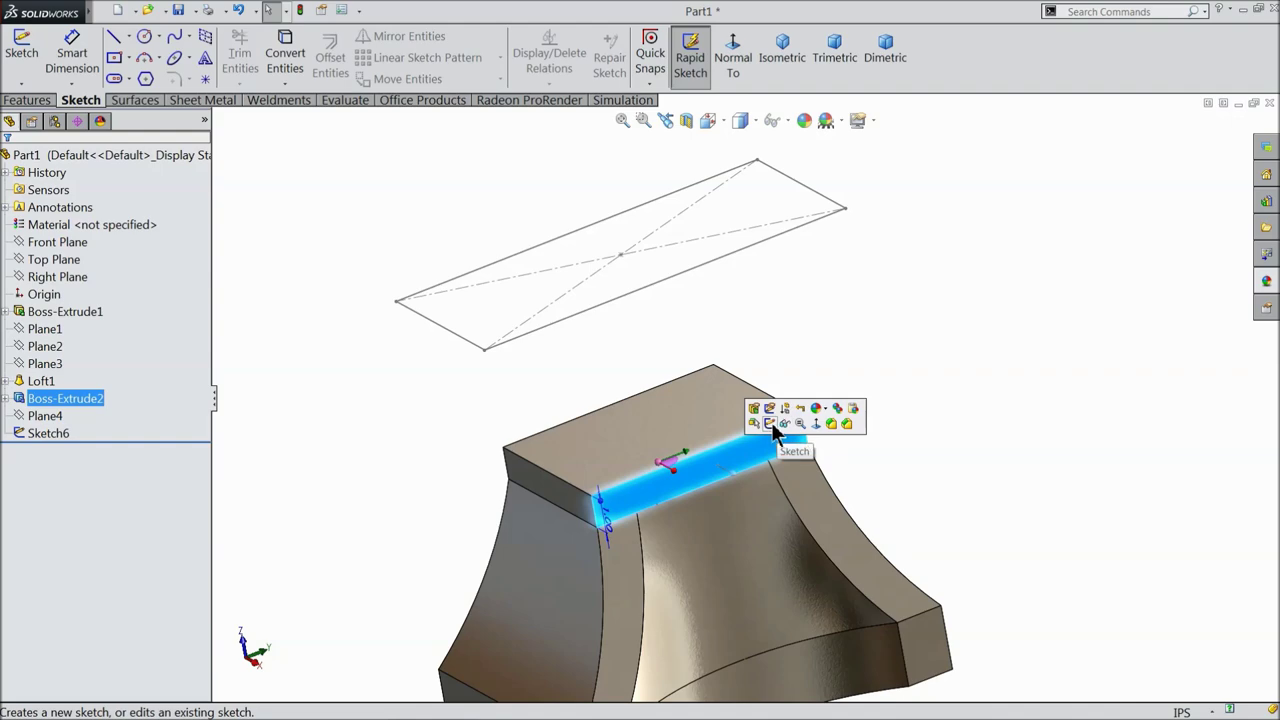
pyautogui.click(771, 422)
pyautogui.click(733, 57)
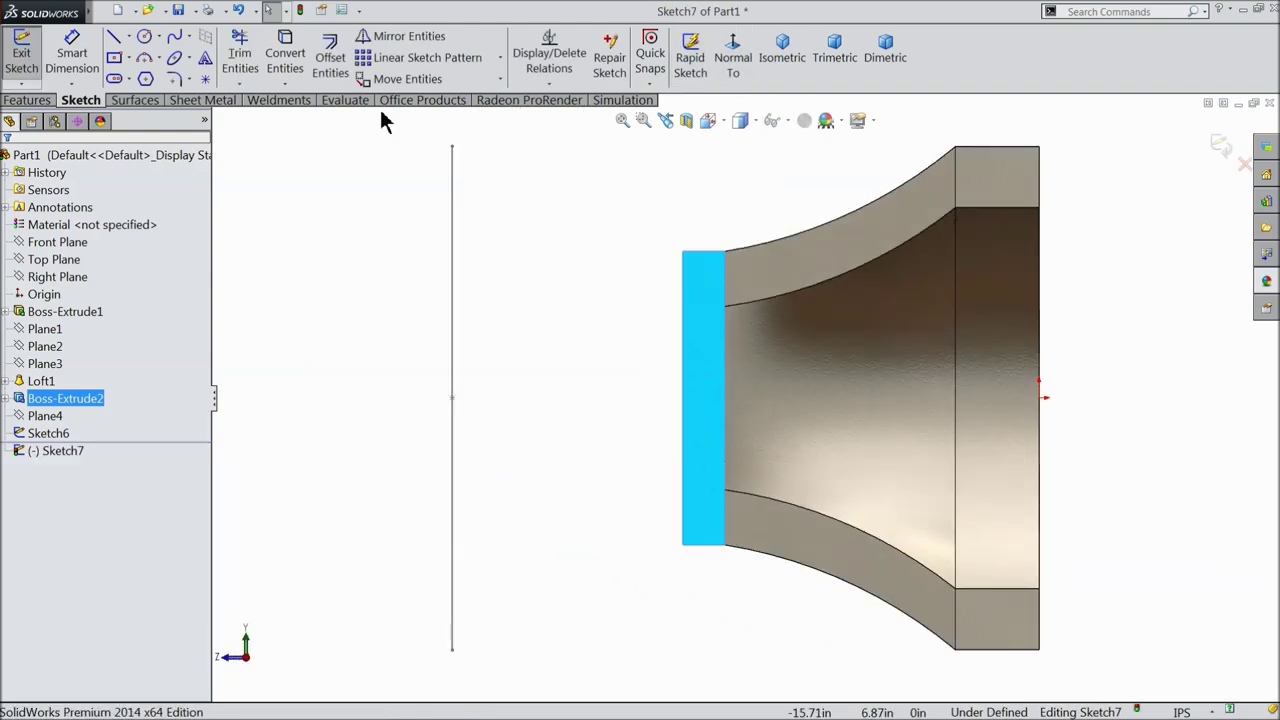
# - Draw a three-point arc of about 8.32 in radius from the block's positive-Y outer corner to the matching end of the rectangle
pyautogui.click(146, 60)
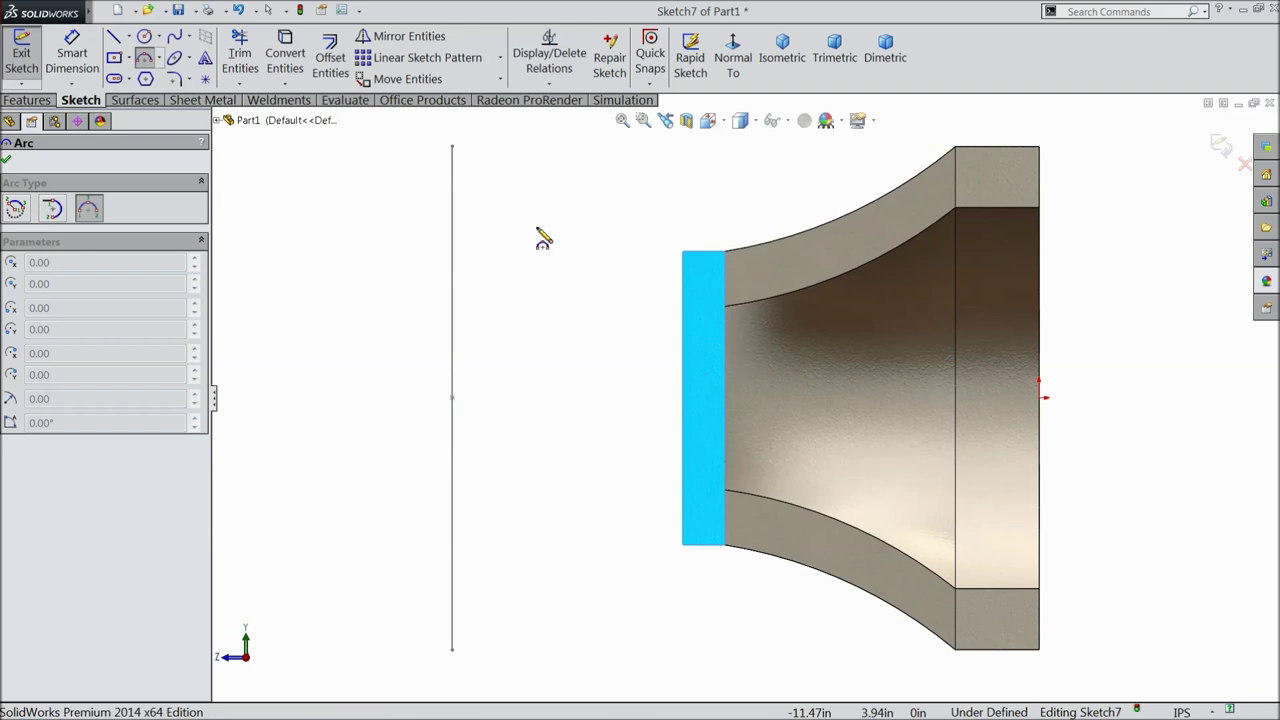
pyautogui.click(683, 253)
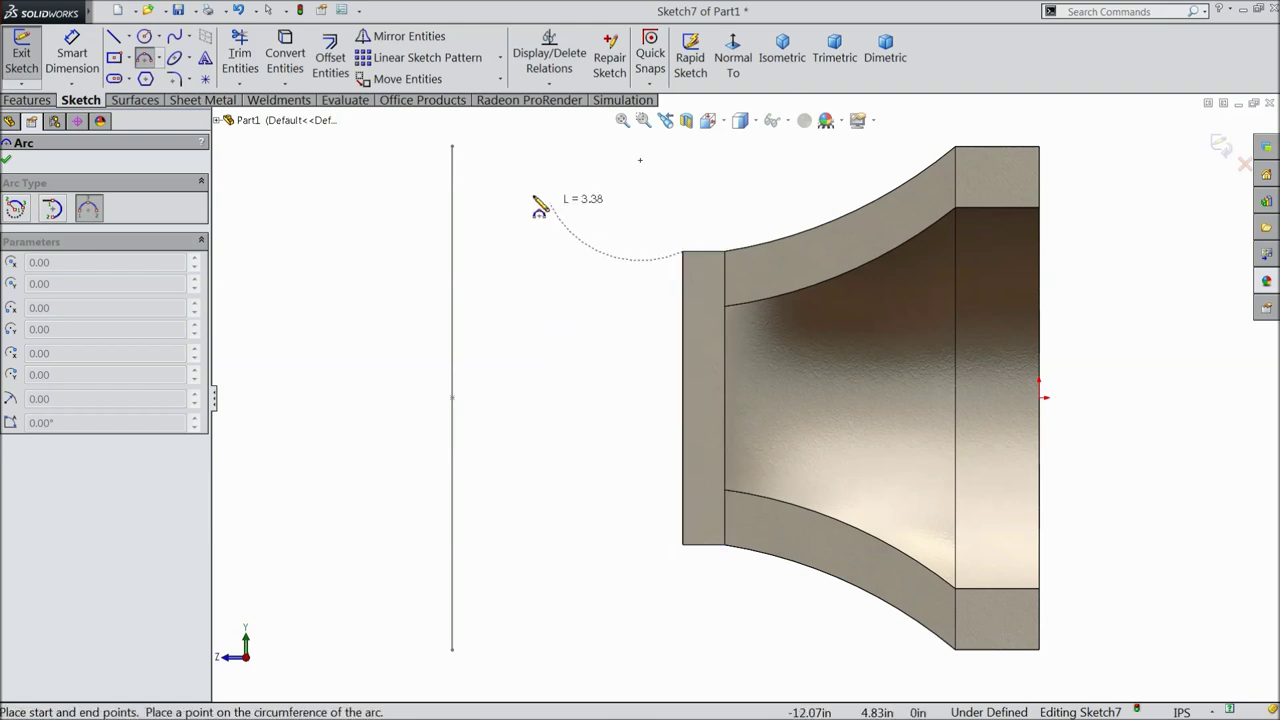
pyautogui.click(453, 148)
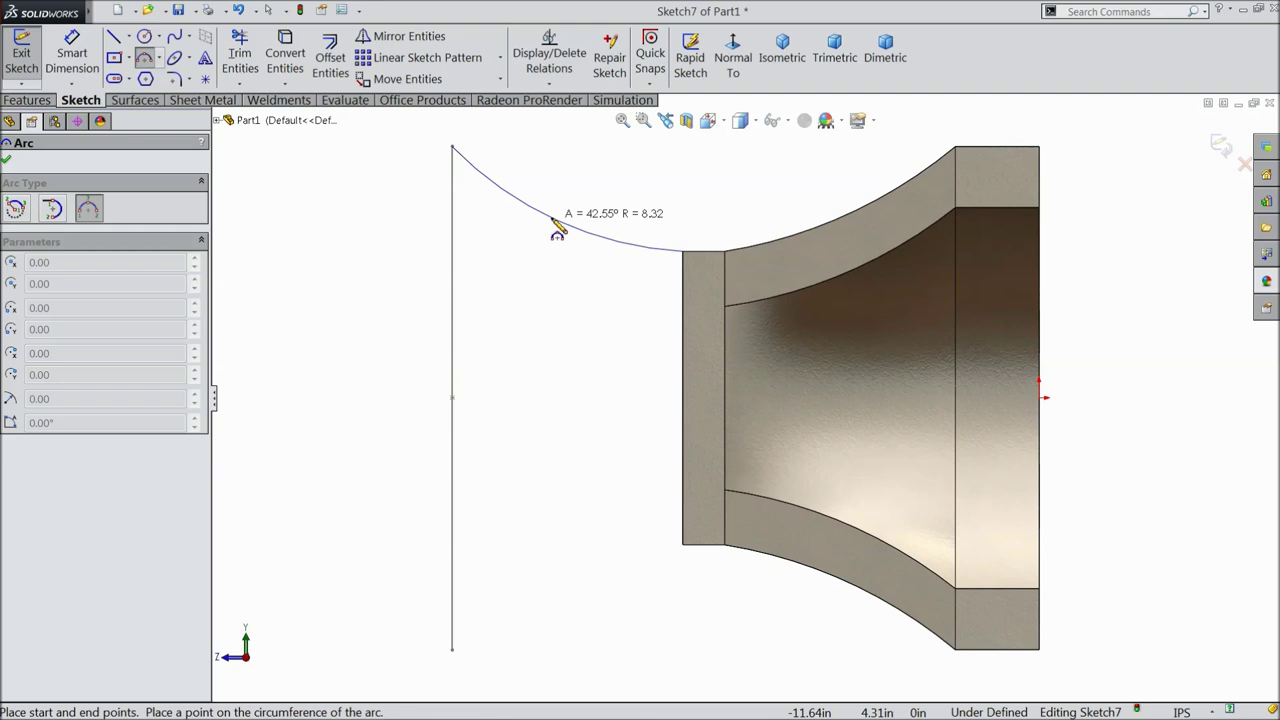
pyautogui.click(557, 228)
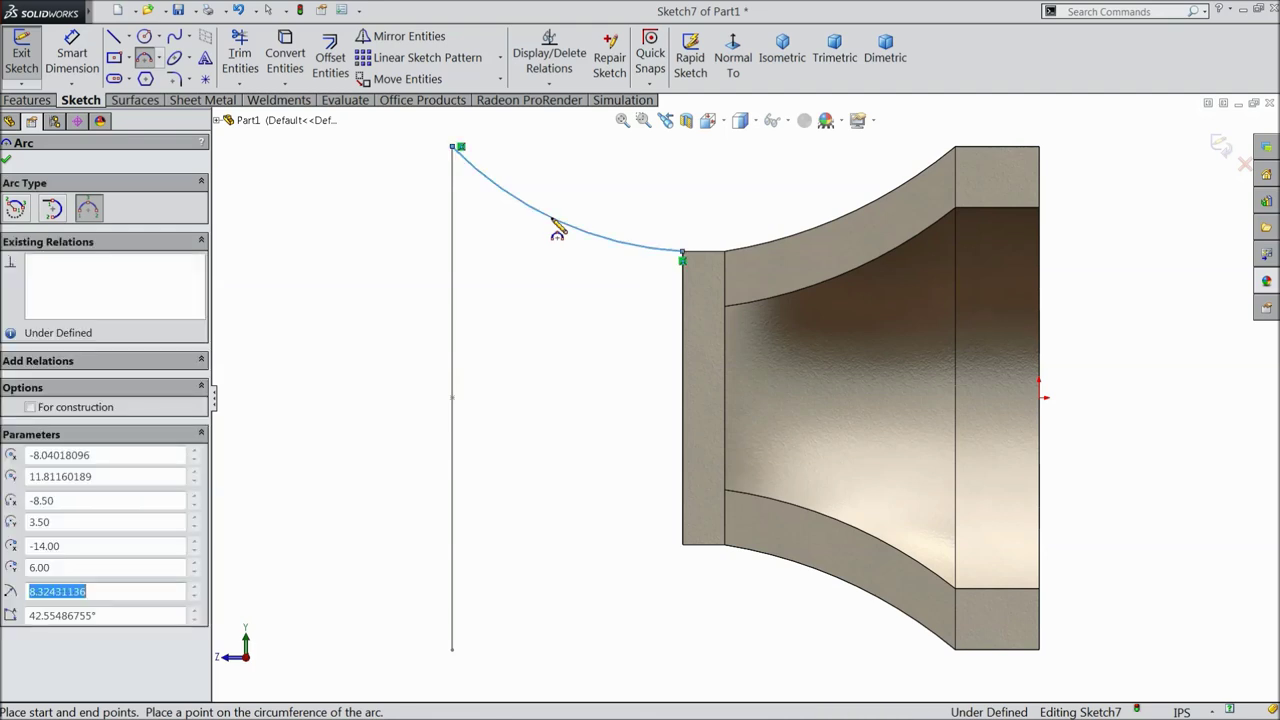
# - Draw a three-point arc of about 13.86 in radius from the block's negative-Y outer corner to the rectangle's matching end
pyautogui.press('z')
pyautogui.scroll(-1, 683, 578)
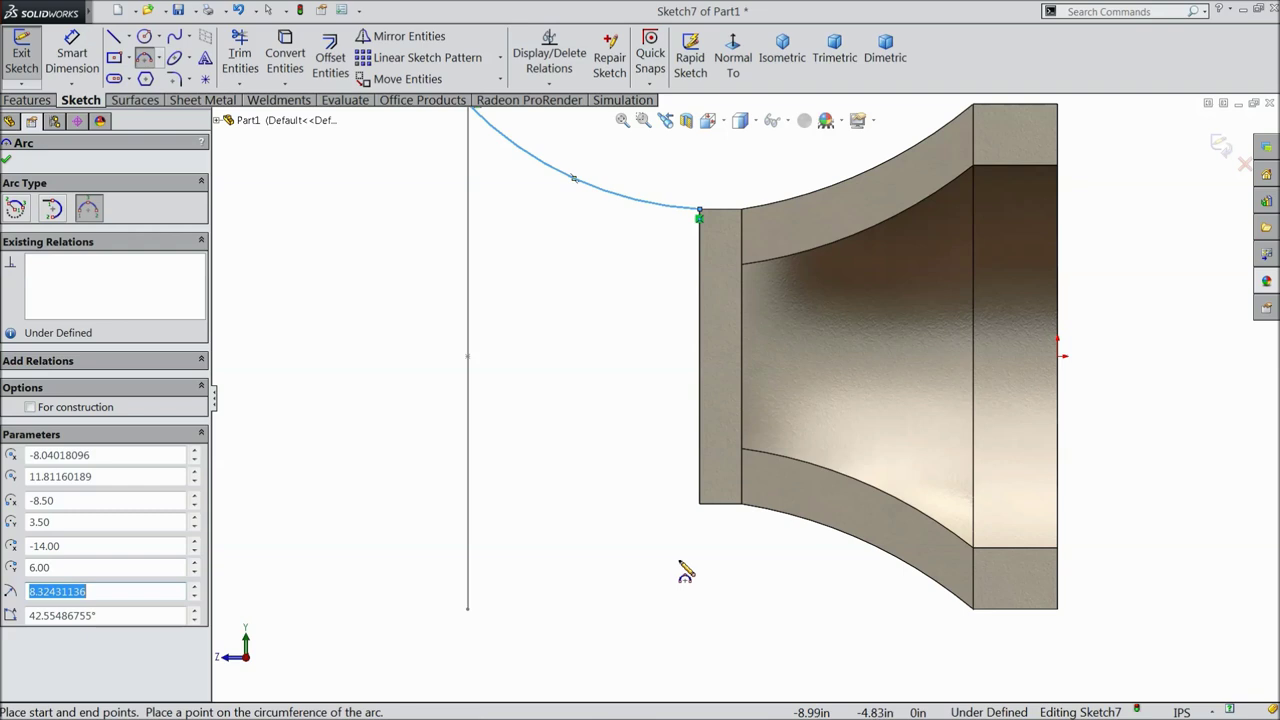
pyautogui.click(700, 506)
pyautogui.click(468, 609)
pyautogui.click(591, 578)
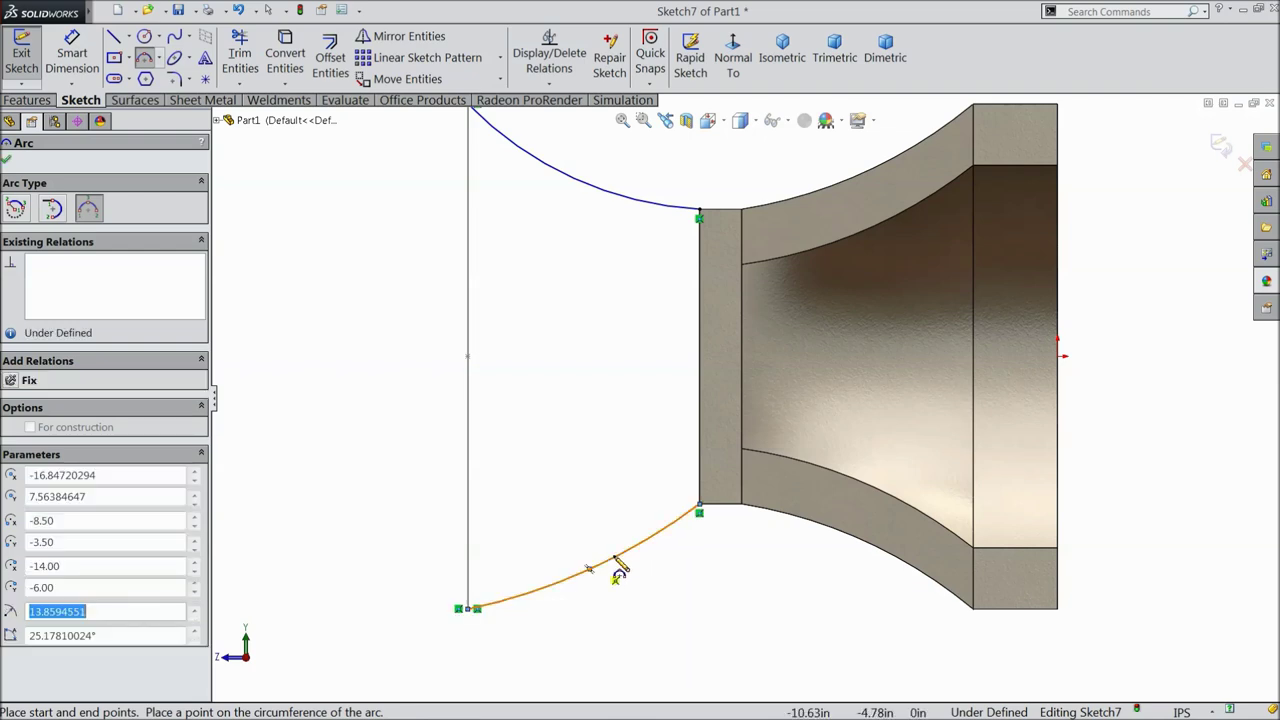
pyautogui.rightClick(234, 262)
pyautogui.click(302, 175)
pyautogui.scroll(2, 537, 214)
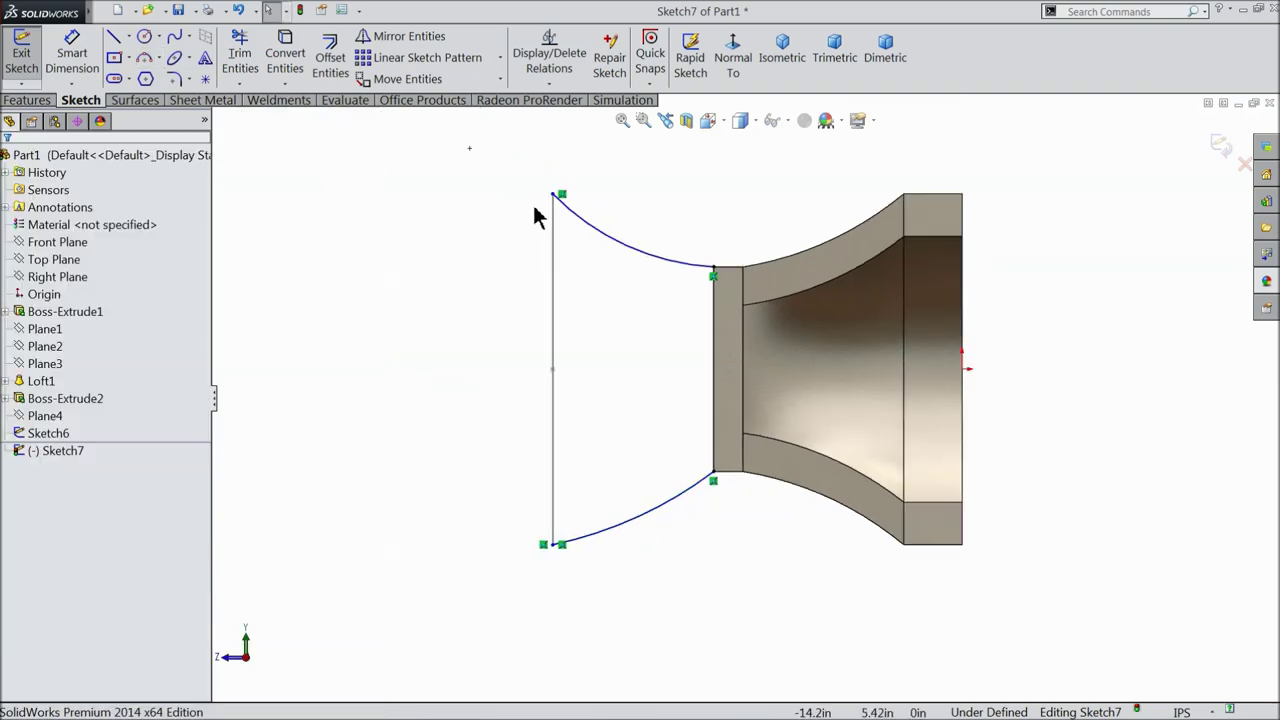
# - Try to reshape the first arc by pulling its curve toward the outside
pyautogui.scroll(-2, 654, 294)
pyautogui.moveTo(651, 294); pyautogui.dragTo(653, 256)
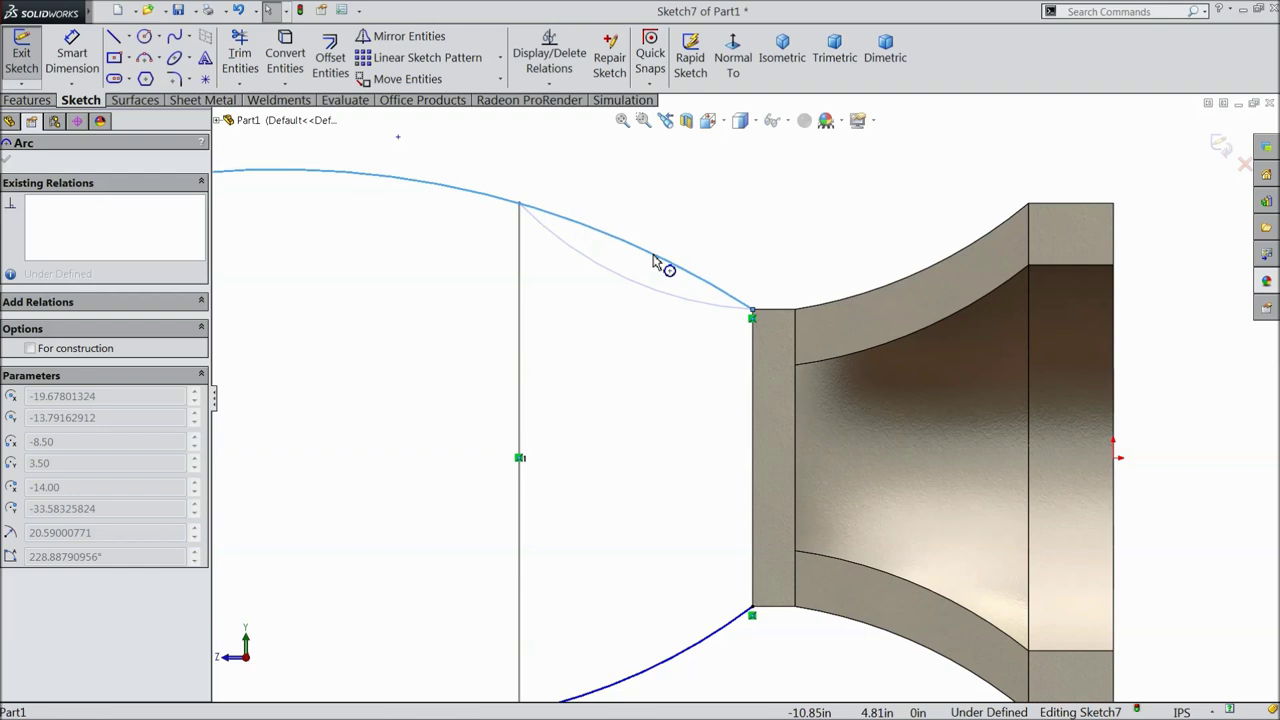
pyautogui.scroll(4, 629, 294)
pyautogui.moveTo(653, 256); pyautogui.dragTo(694, 343)
pyautogui.click(714, 285)
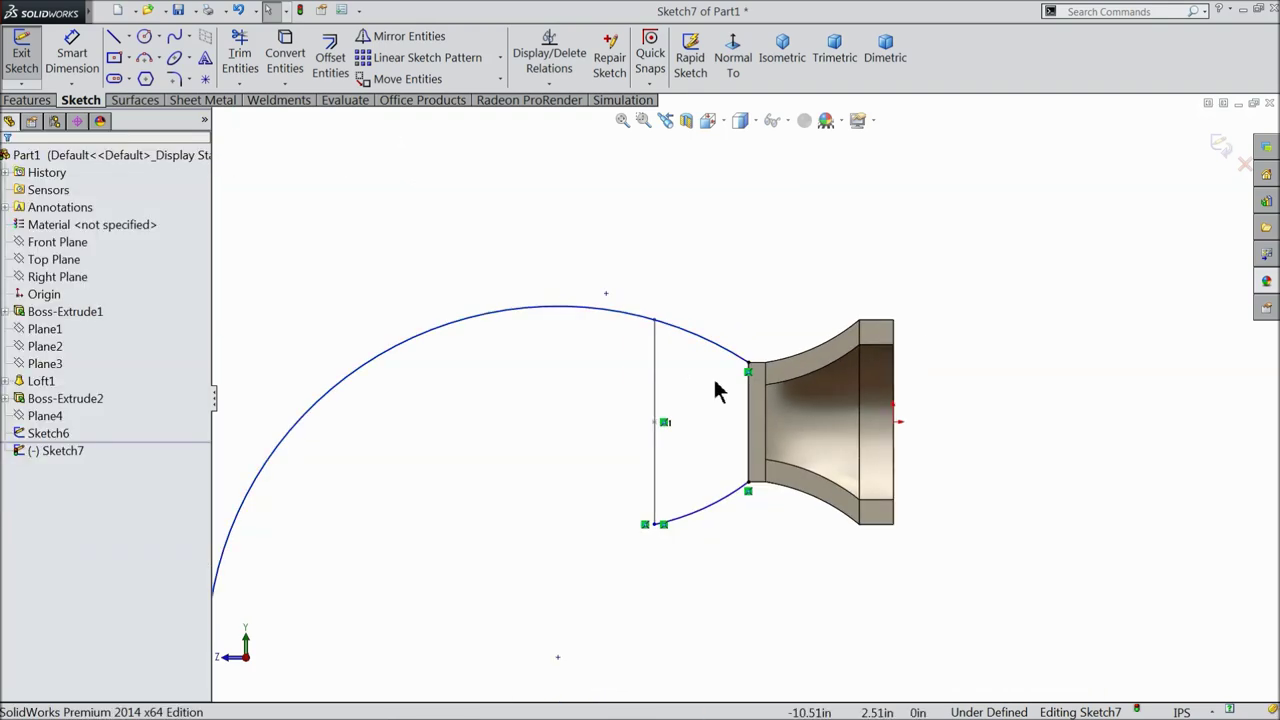
pyautogui.scroll(4, 715, 390)
pyautogui.scroll(-2, 728, 517)
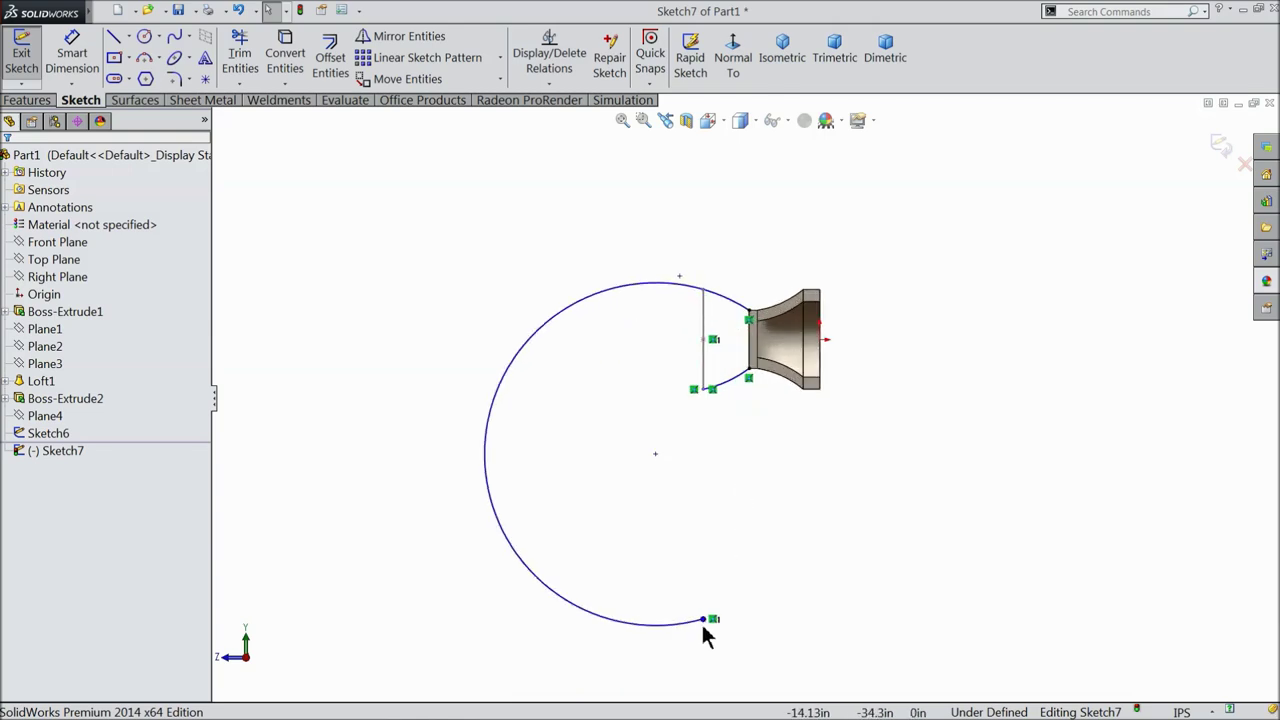
# - Move the distorted arc's free endpoint and delete the arc
pyautogui.moveTo(704, 625); pyautogui.dragTo(703, 520)
pyautogui.click(674, 543)
pyautogui.press('Delete')
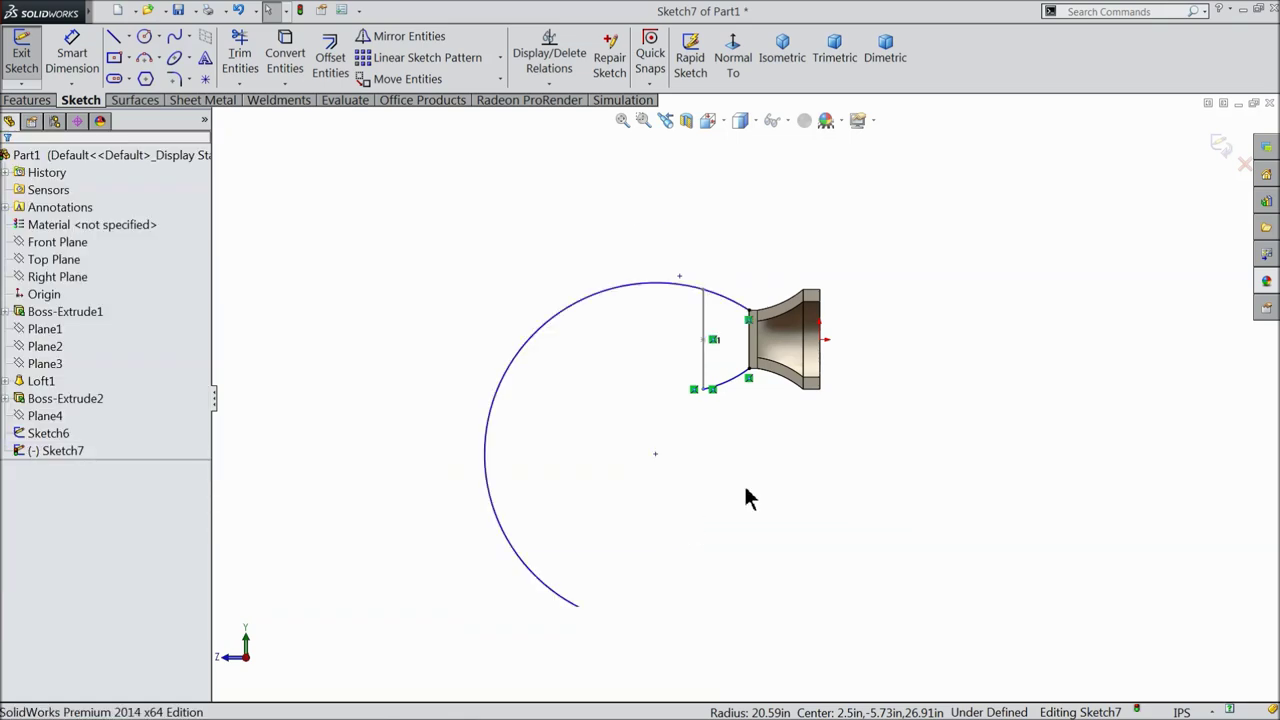
# - Draw a three-point arc of about 6.48 in radius from the block's positive-Y outer corner to the rectangle's matching corner
pyautogui.scroll(-3, 733, 356)
pyautogui.scroll(-2, 740, 212)
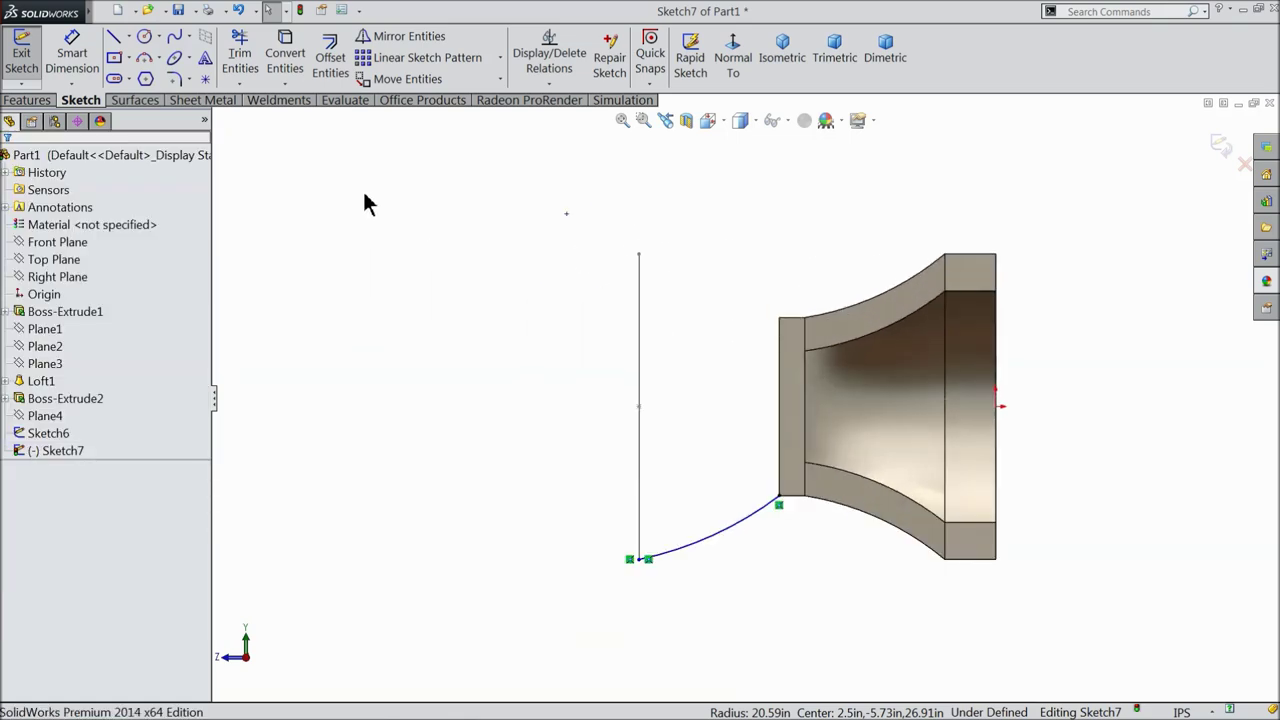
pyautogui.click(146, 58)
pyautogui.scroll(-2, 763, 263)
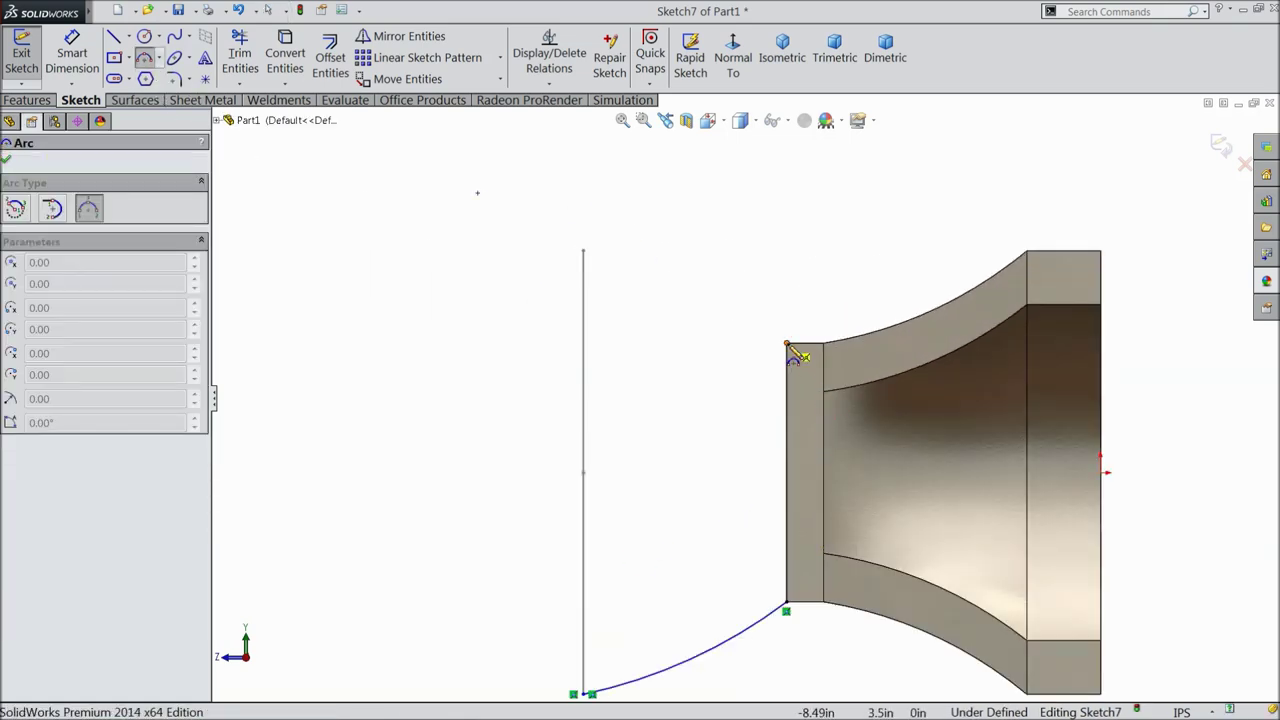
pyautogui.click(787, 344)
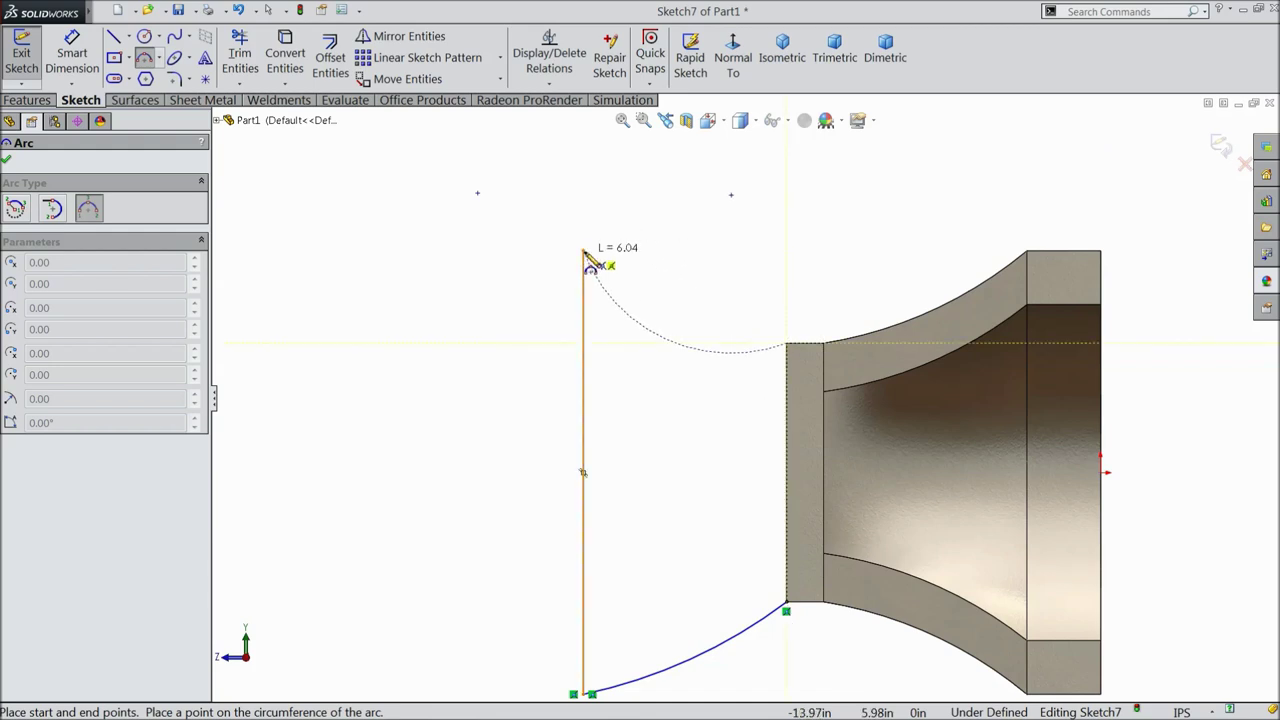
pyautogui.click(594, 253)
pyautogui.click(657, 262)
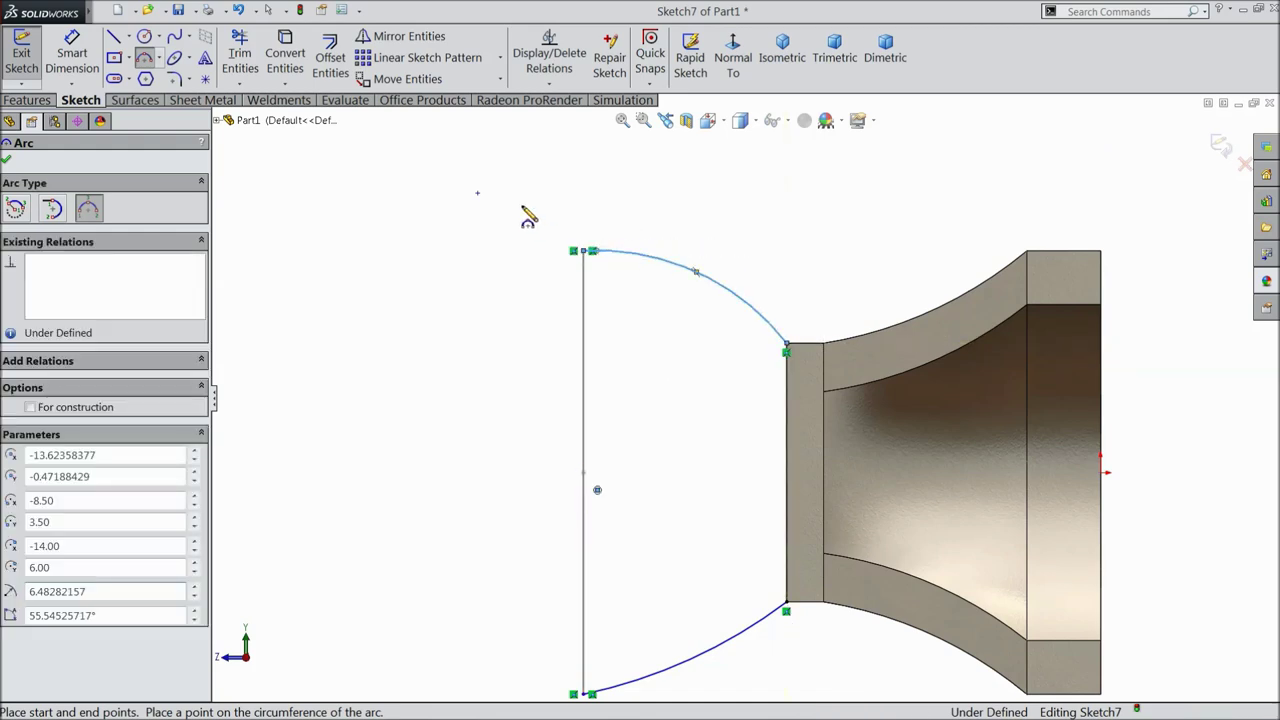
pyautogui.rightClick(529, 214)
pyautogui.click(560, 168)
# - Dimension the positive-Y arc with a radius of 18 in
pyautogui.click(72, 55)
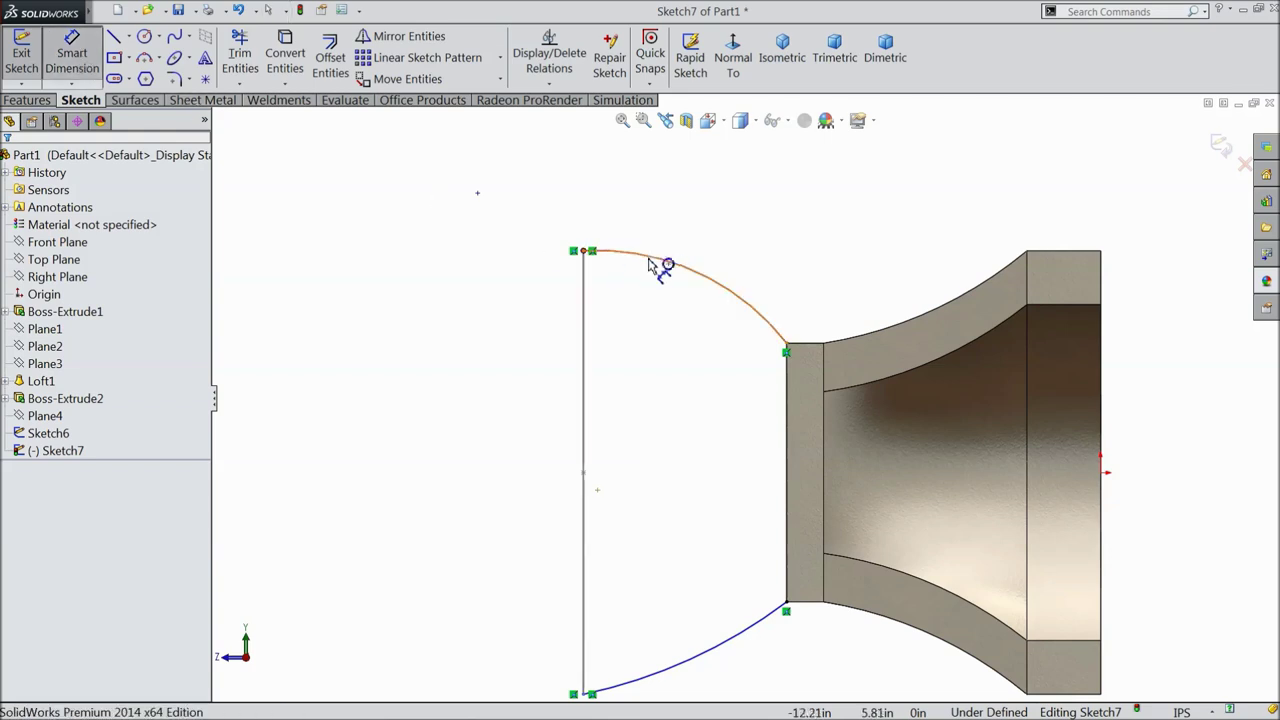
pyautogui.click(660, 266)
pyautogui.click(657, 288)
pyautogui.write('18')
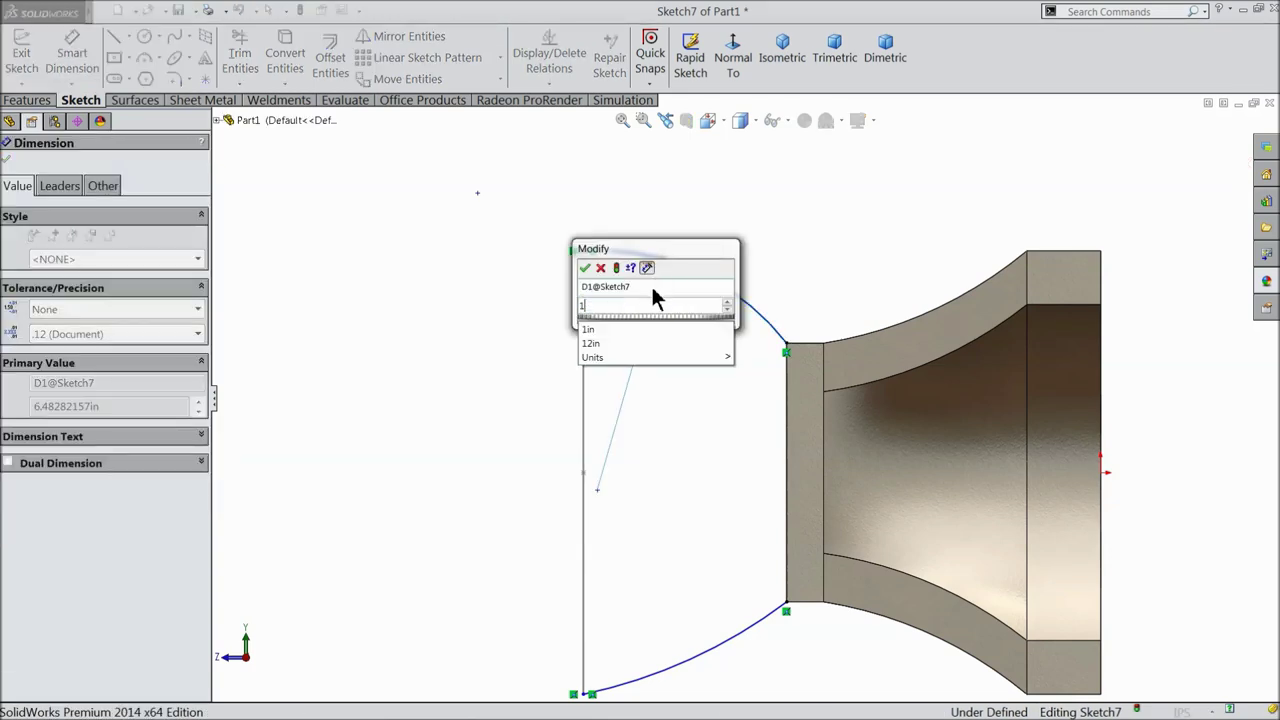
pyautogui.click(587, 270)
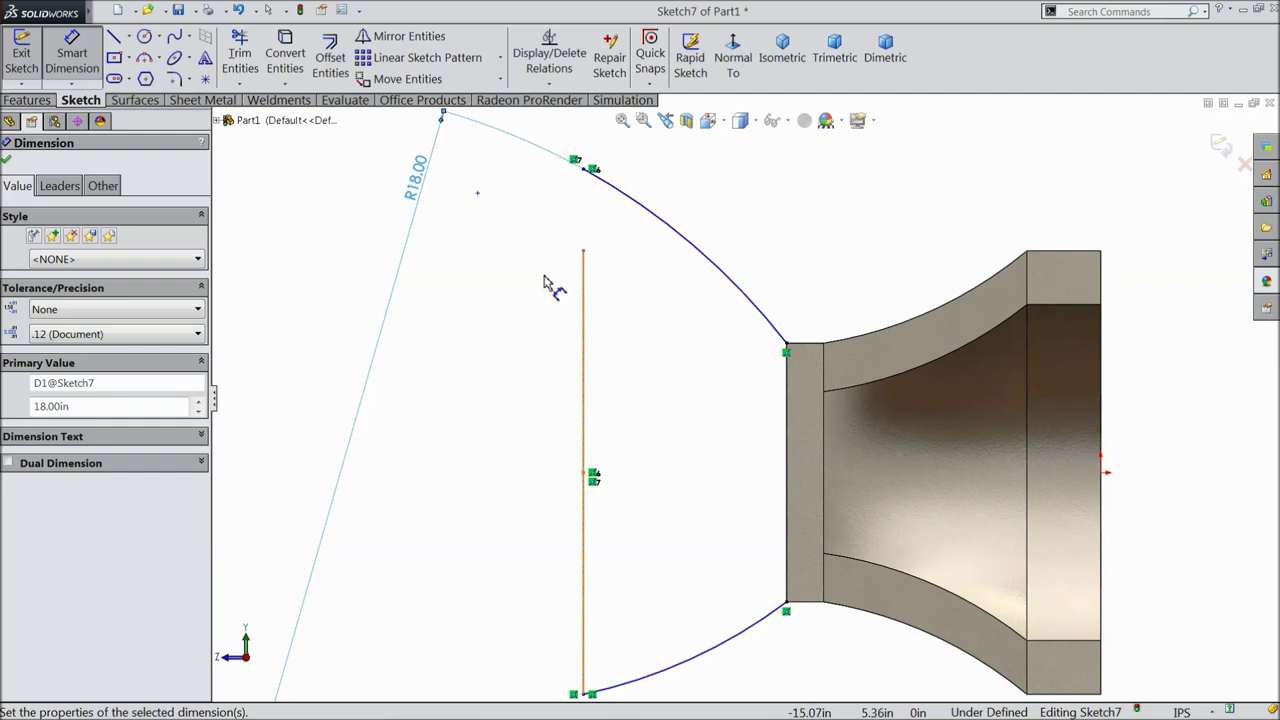
pyautogui.scroll(3, 545, 283)
pyautogui.moveTo(553, 287)
pyautogui.mouseDown(button='middle')
pyautogui.moveTo(506, 309)
pyautogui.moveTo(530, 362)
pyautogui.mouseUp(button='middle')
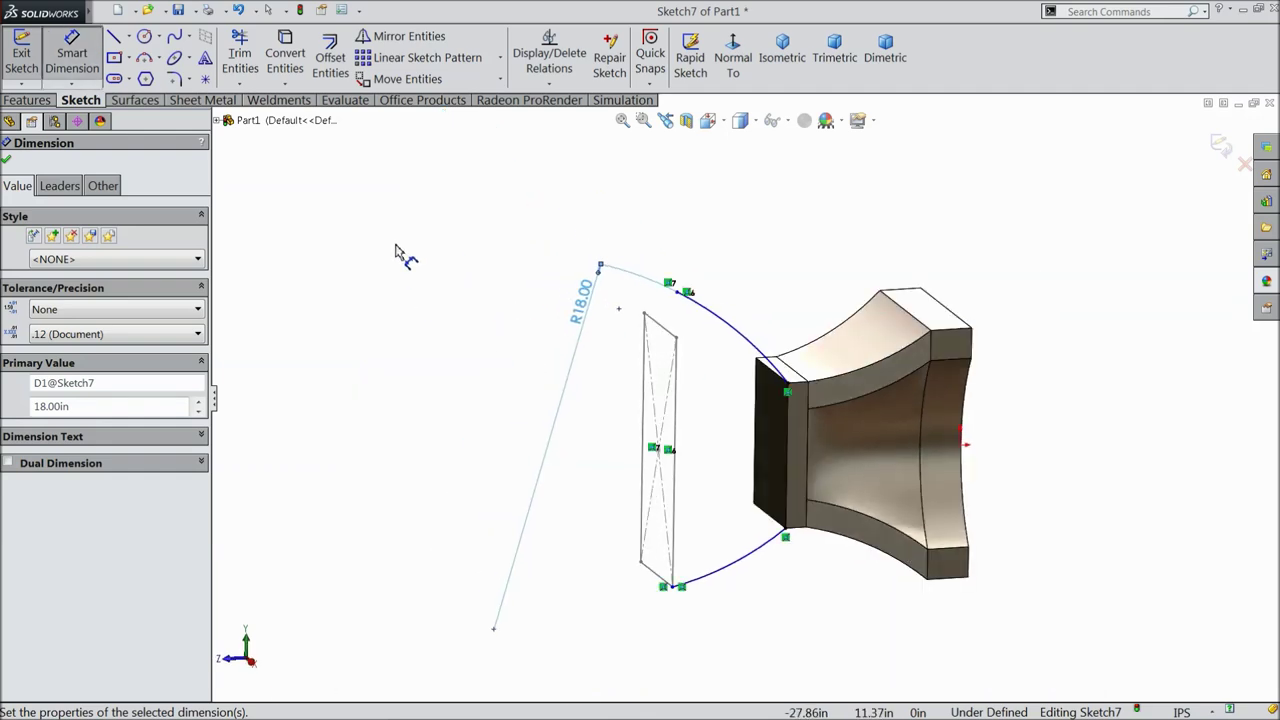
pyautogui.rightClick(395, 252)
pyautogui.click(460, 236)
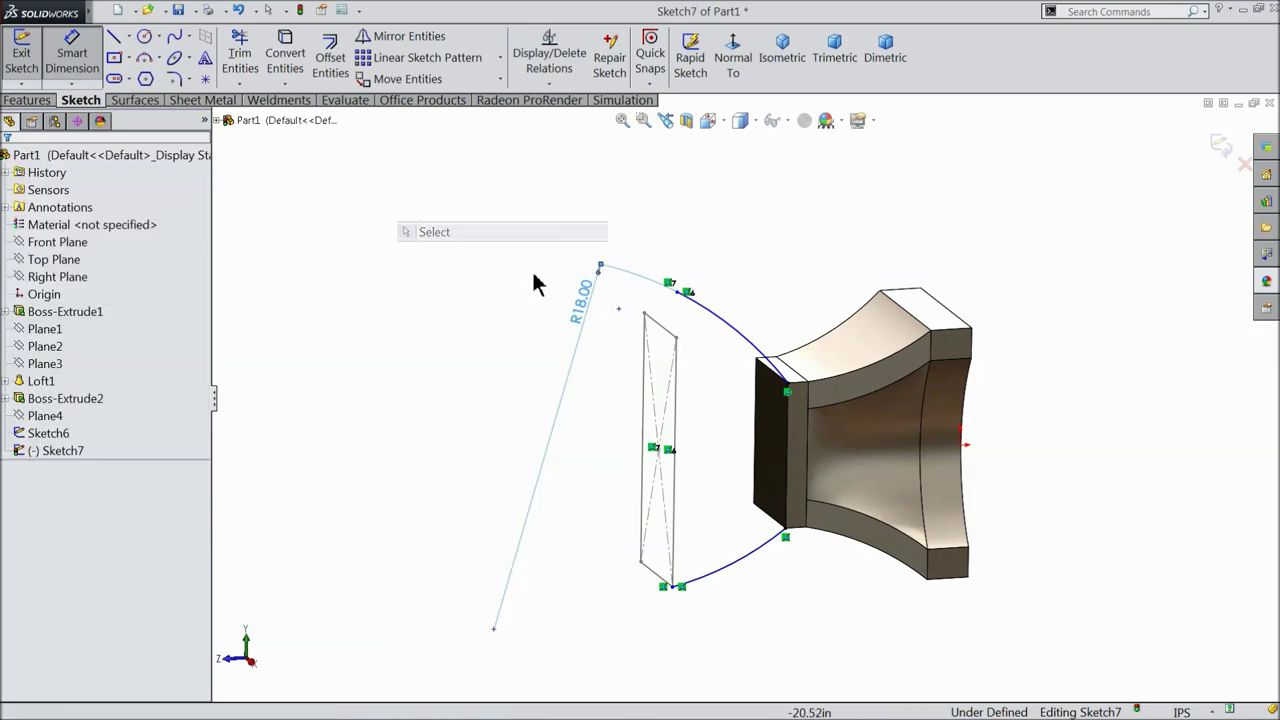
# - Make the positive-Y arc's free endpoint coincident with the nearest corner of the rectangle on the offset plane
pyautogui.scroll(-4, 660, 340)
pyautogui.click(695, 341)
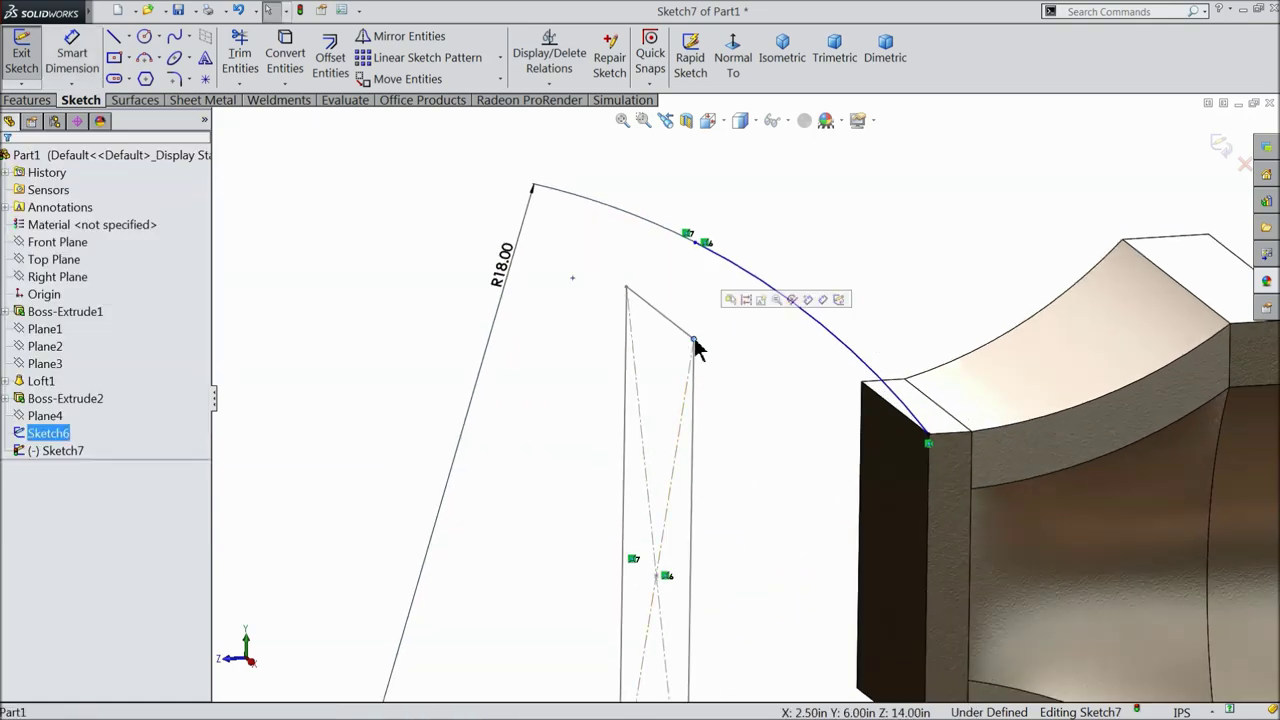
pyautogui.keyDown('ctrl'); pyautogui.click(697, 248); pyautogui.keyUp('ctrl')
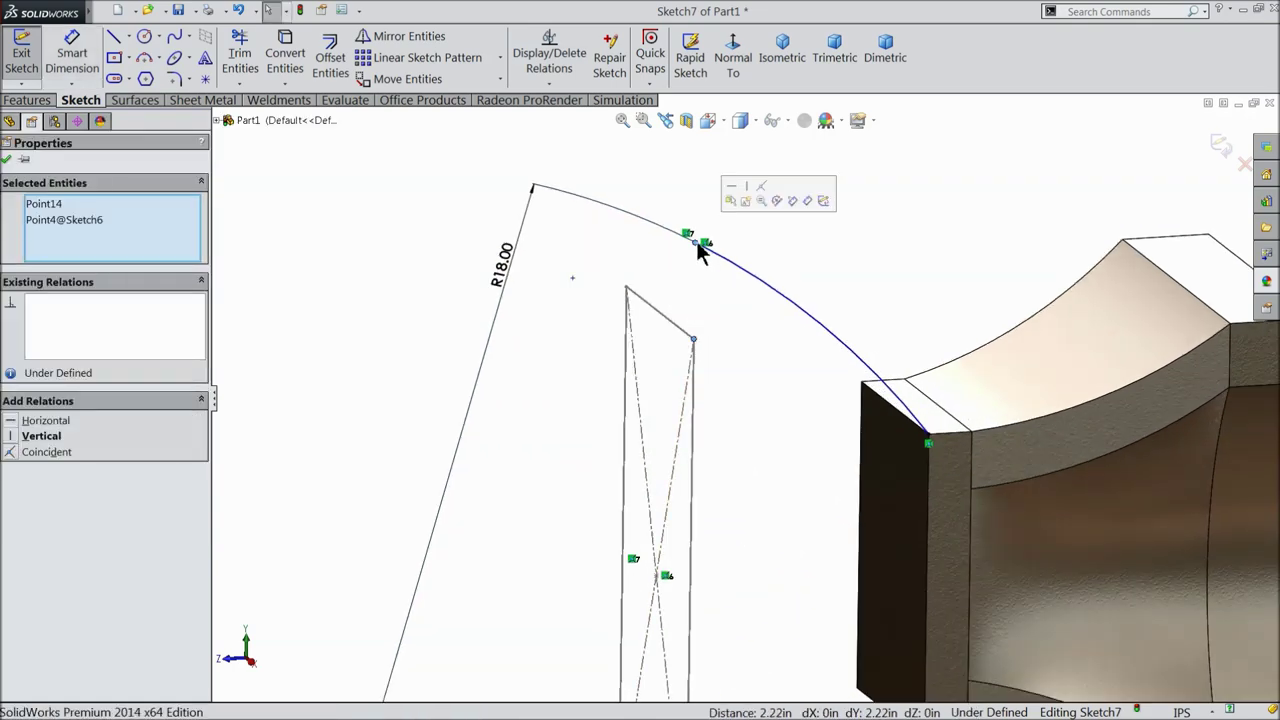
pyautogui.click(760, 195)
pyautogui.scroll(3, 757, 523)
pyautogui.scroll(-6, 789, 623)
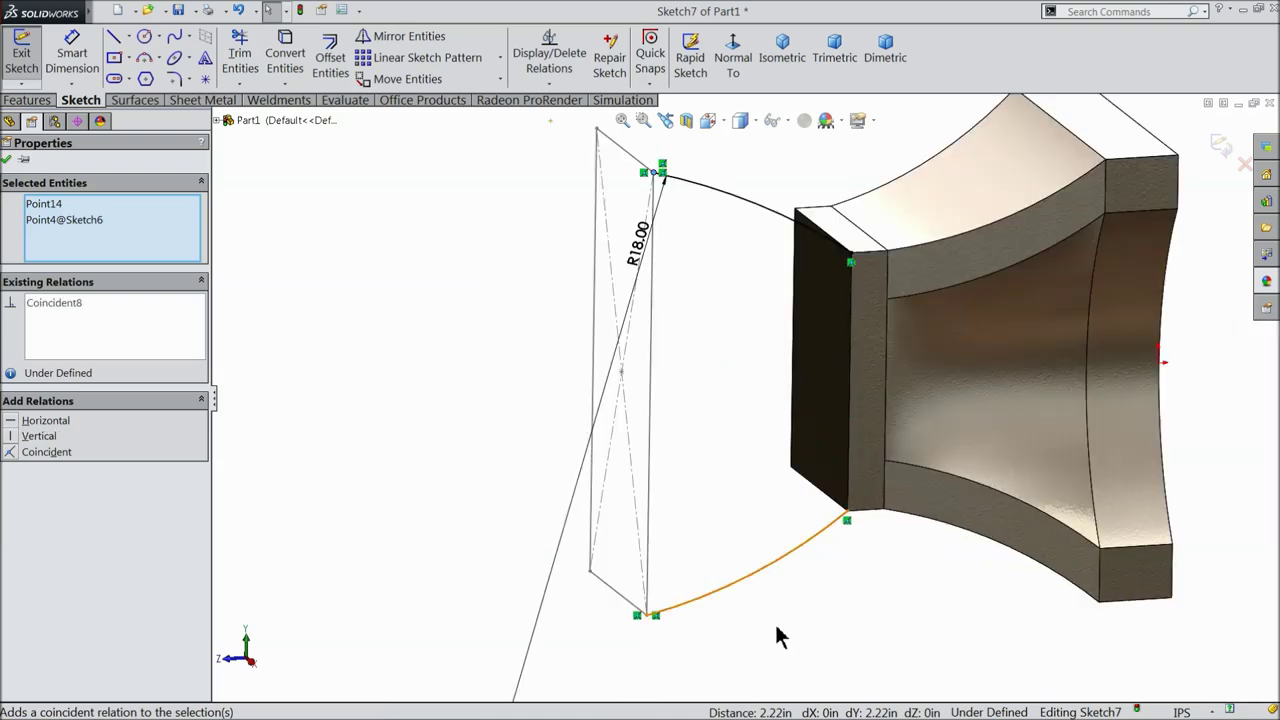
pyautogui.click(7, 159)
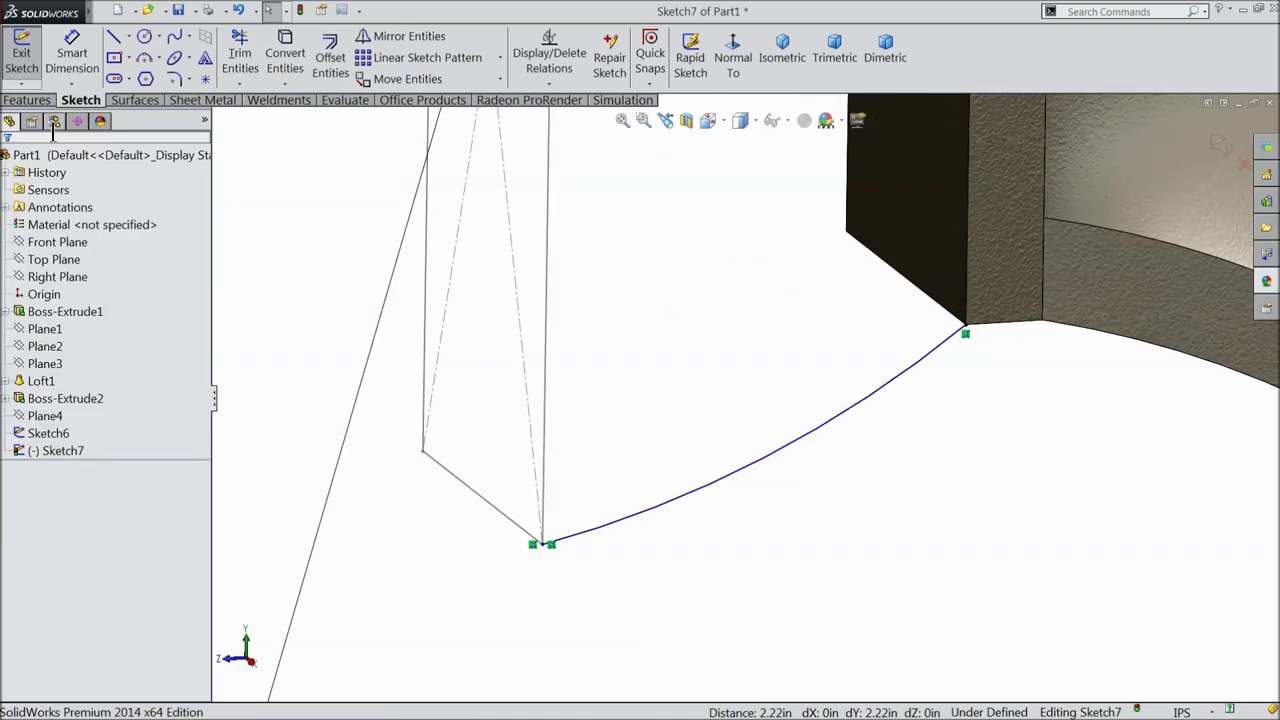
# - Dimension the negative-Y arc with a radius of 18 in
pyautogui.click(760, 467)
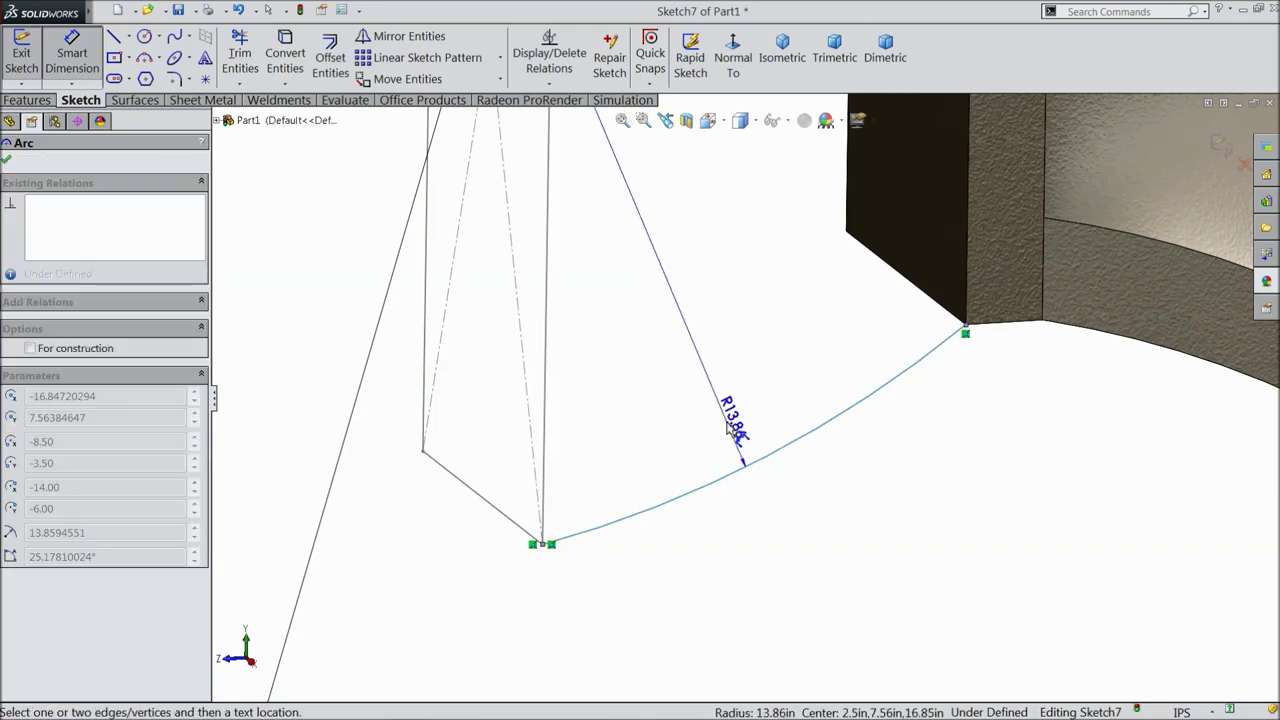
pyautogui.click(718, 418)
pyautogui.write('18')
pyautogui.click(655, 404)
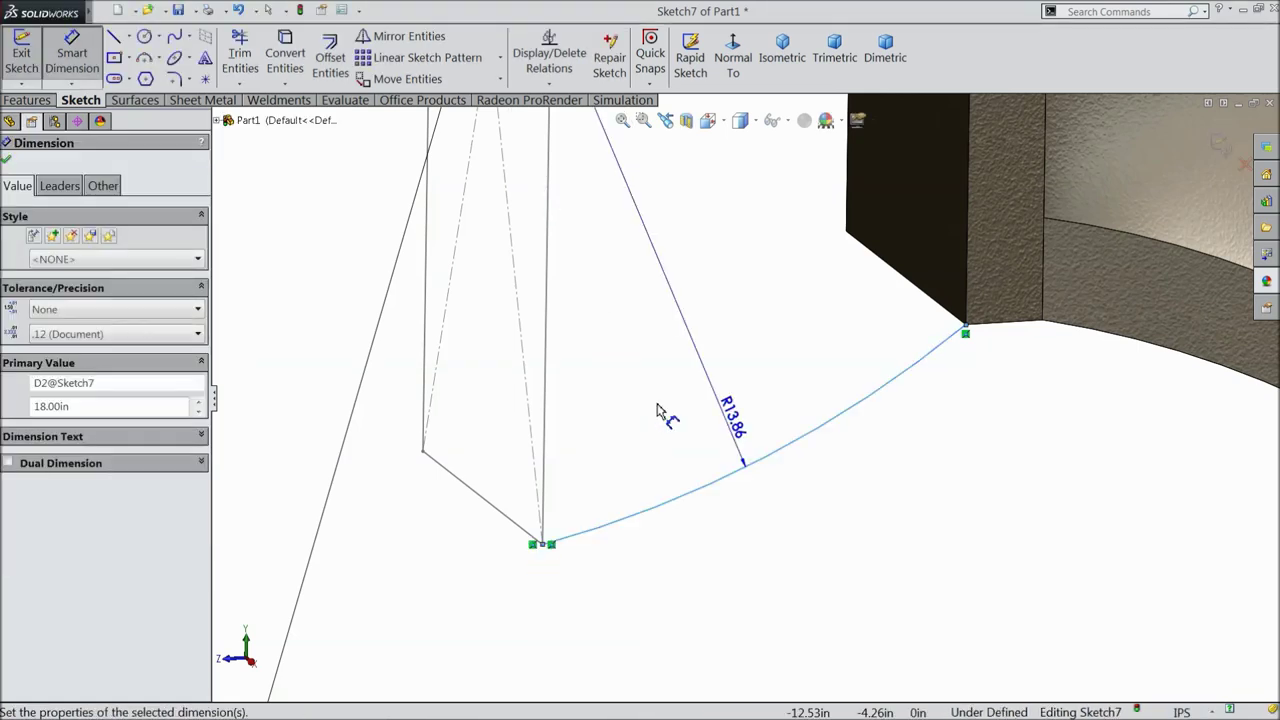
pyautogui.click(72, 55)
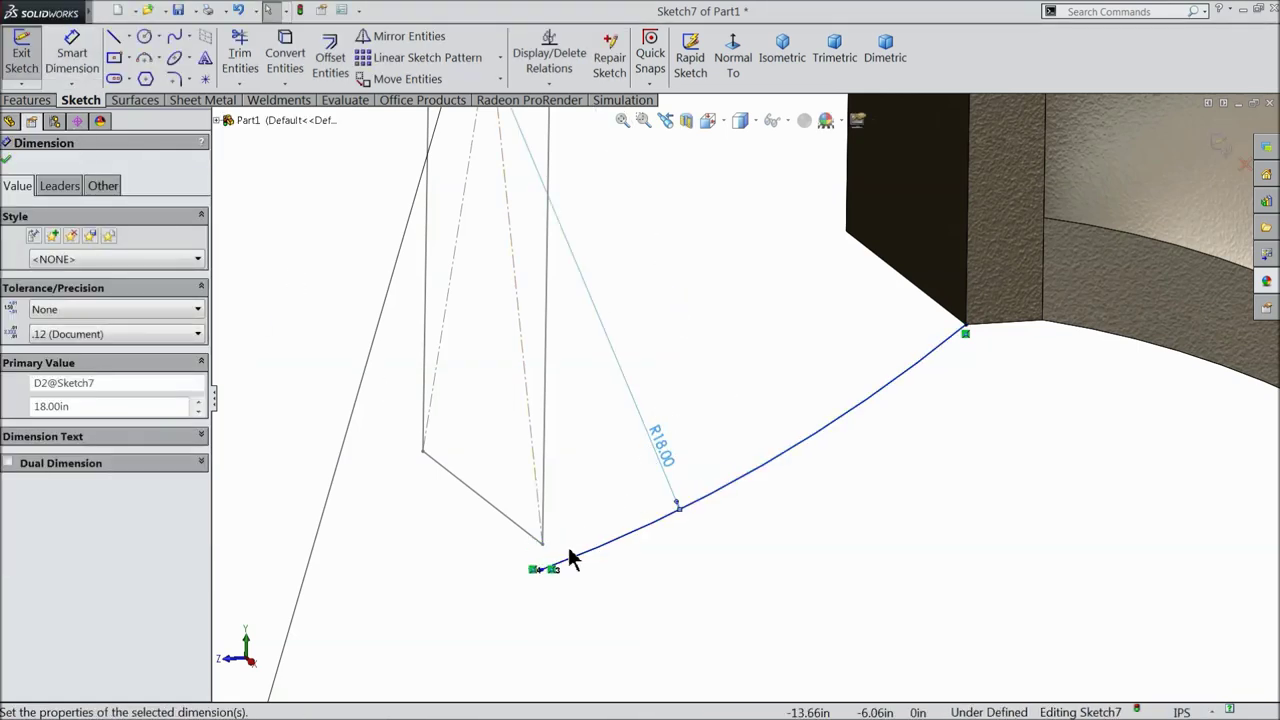
# - Make the negative-Y arc's free endpoint coincident with the rectangle's nearest corner and exit the sketch
pyautogui.scroll(-3, 571, 557)
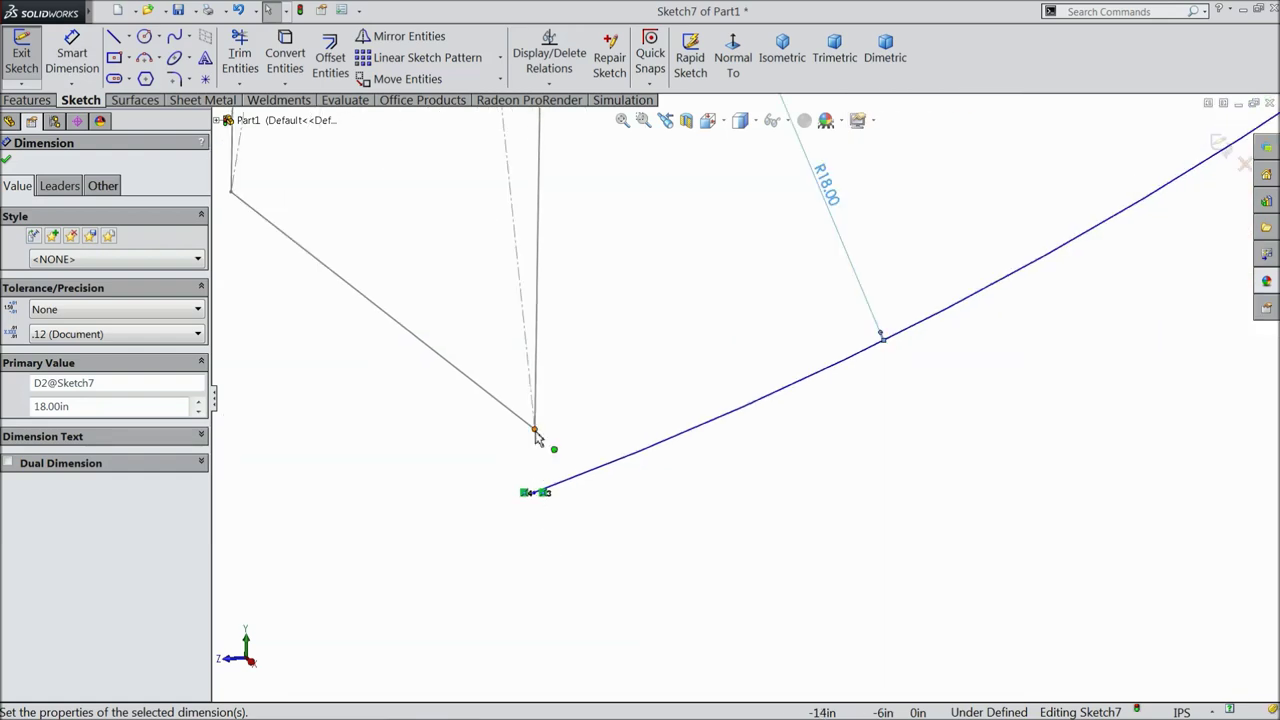
pyautogui.press('Escape')
pyautogui.click(534, 428)
pyautogui.keyDown('ctrl'); pyautogui.click(544, 492); pyautogui.keyUp('ctrl')
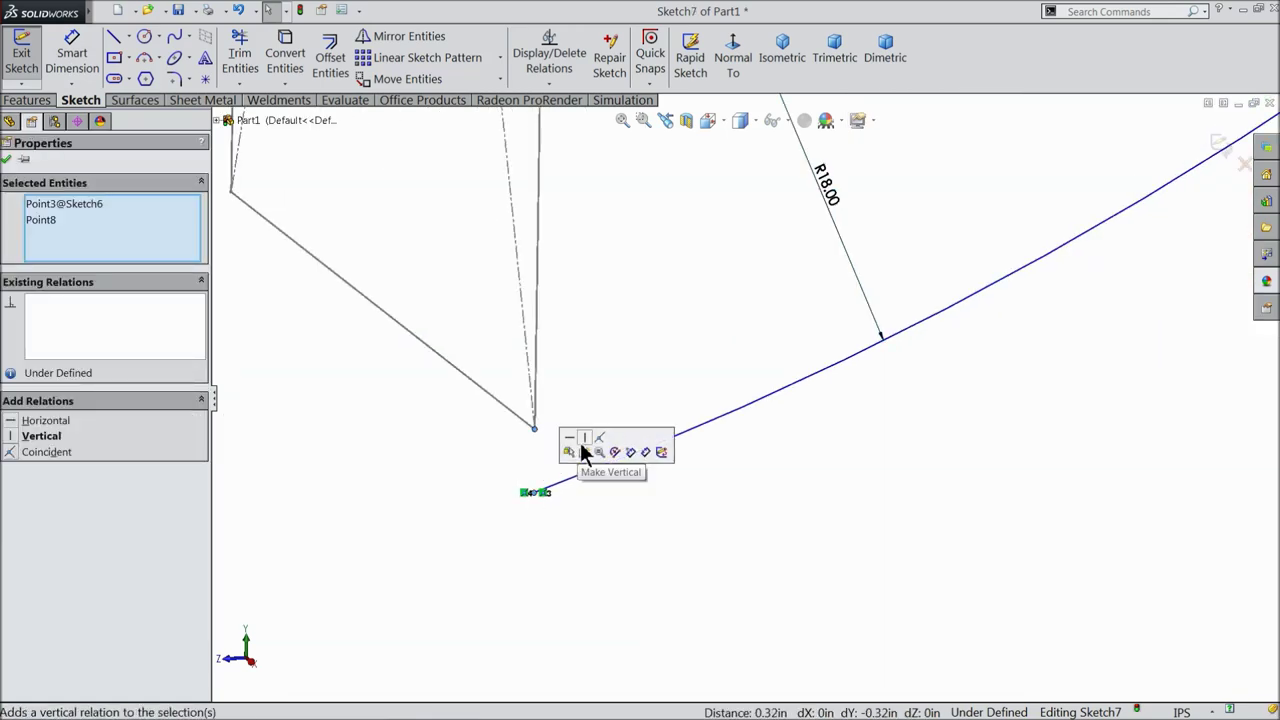
pyautogui.click(603, 448)
pyautogui.scroll(6, 612, 445)
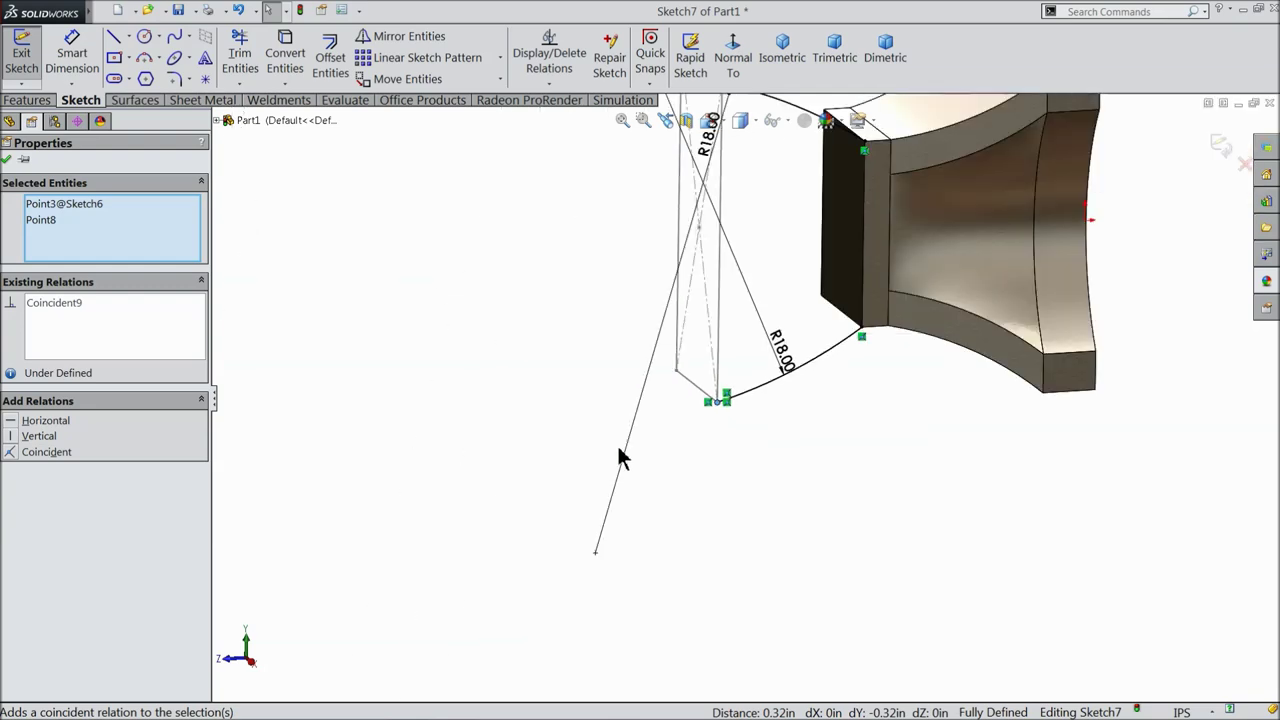
pyautogui.click(1080, 302)
pyautogui.moveTo(1080, 302)
pyautogui.mouseDown(button='middle')
pyautogui.moveTo(988, 269)
pyautogui.moveTo(949, 234)
pyautogui.moveTo(1014, 277)
pyautogui.moveTo(819, 344)
pyautogui.mouseUp(button='middle')
pyautogui.scroll(-3, 819, 344)
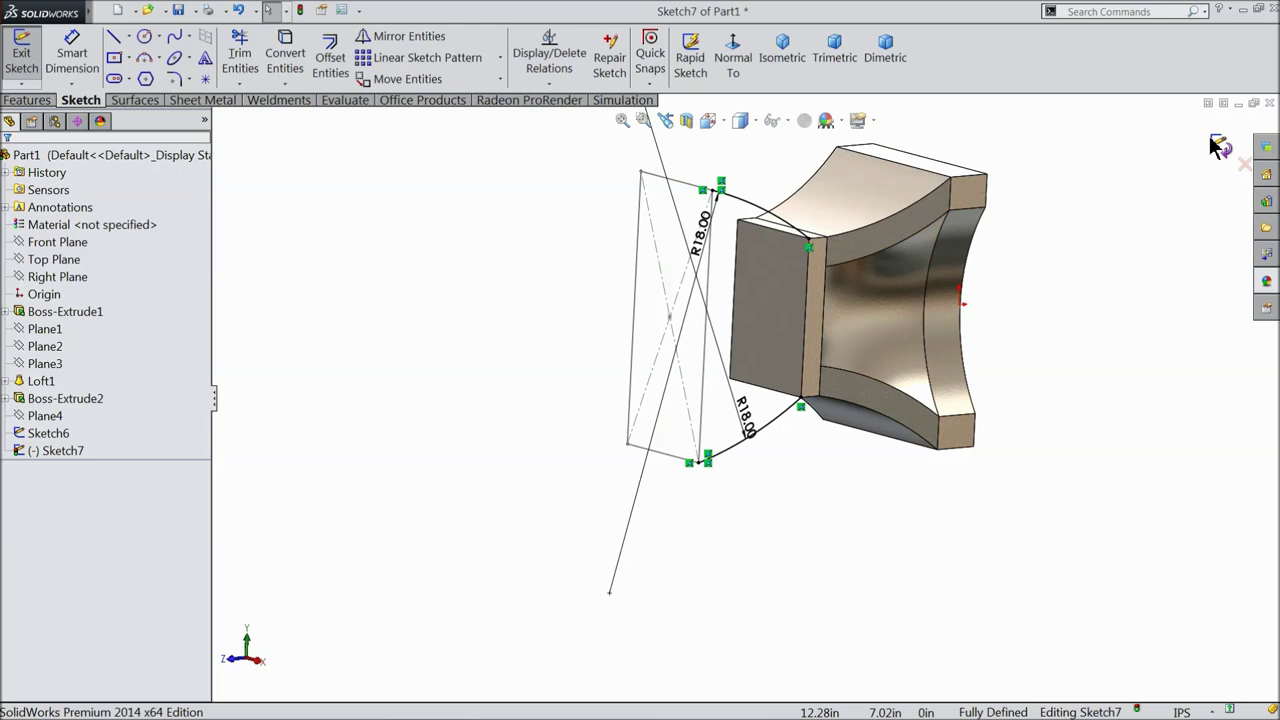
pyautogui.click(1218, 148)
# - Start a new sketch on the rectangular block's narrow negative-X side face, opposite the finished arcs
pyautogui.moveTo(1094, 314)
pyautogui.mouseDown(button='middle')
pyautogui.moveTo(1151, 186)
pyautogui.moveTo(1139, 118)
pyautogui.moveTo(1210, 102)
pyautogui.mouseUp(button='middle')
pyautogui.scroll(-4, 814, 329)
pyautogui.click(737, 352)
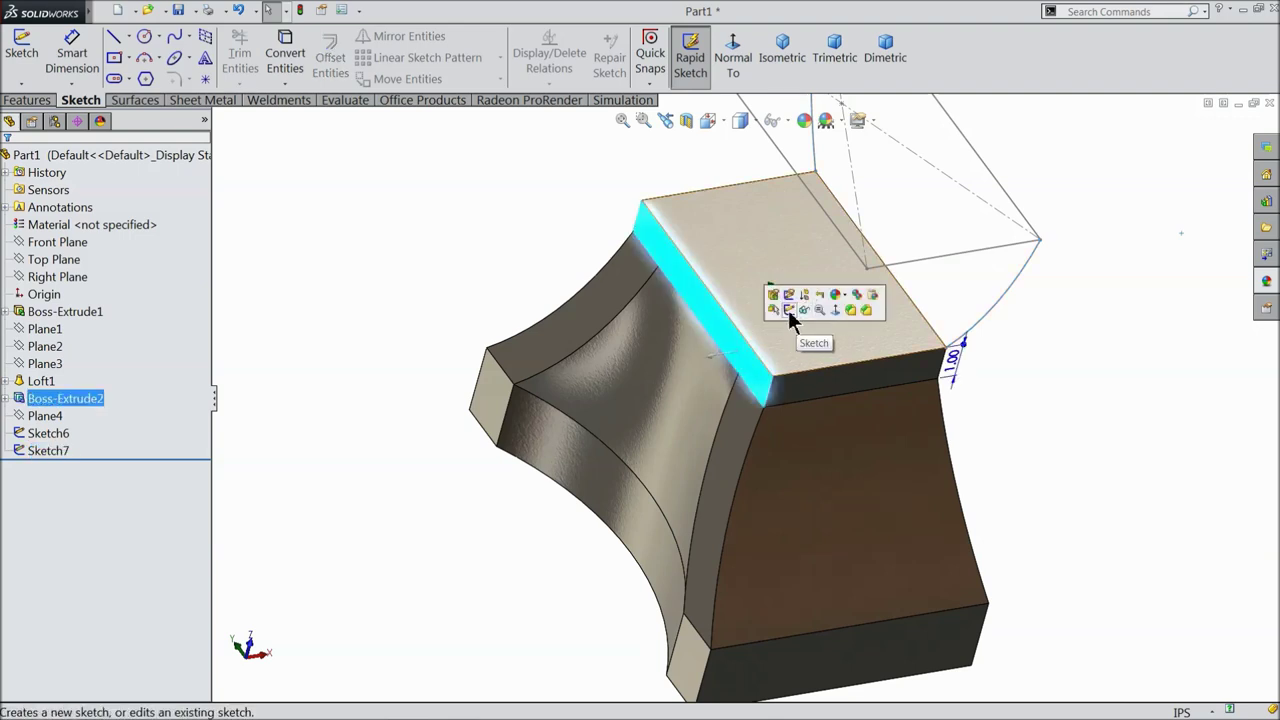
pyautogui.click(788, 308)
pyautogui.moveTo(788, 323); pyautogui.dragTo(891, 271, button='middle')
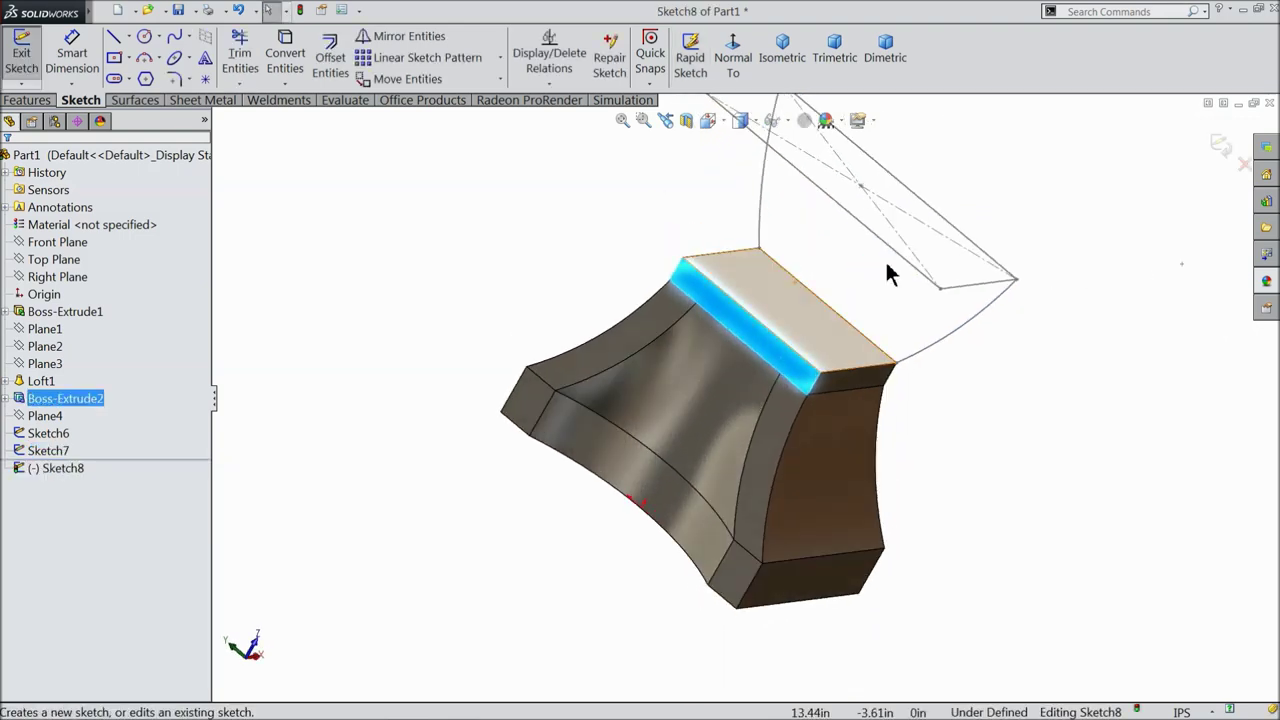
pyautogui.scroll(-3, 900, 273)
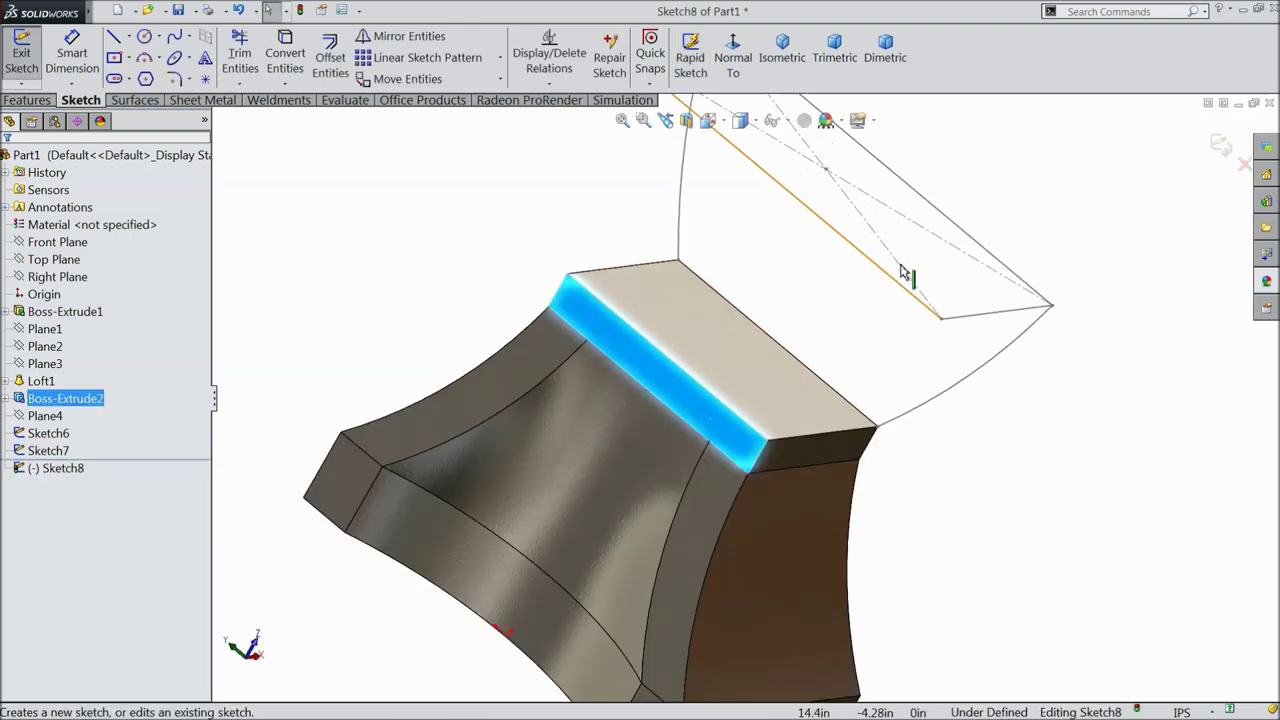
# - Draw a three-point arc of about 10.89 in radius from the face's upper negative-Y corner to the rectangle's matching corner
pyautogui.click(152, 57)
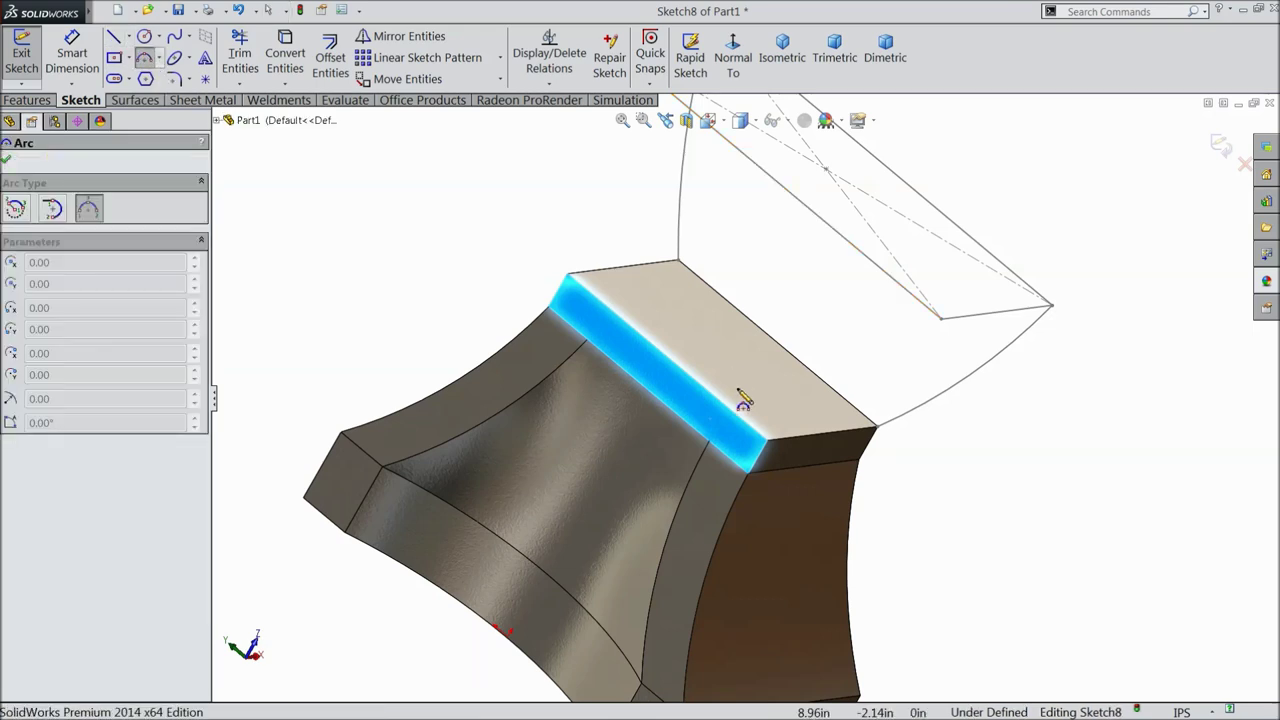
pyautogui.click(772, 440)
pyautogui.click(940, 318)
pyautogui.click(920, 354)
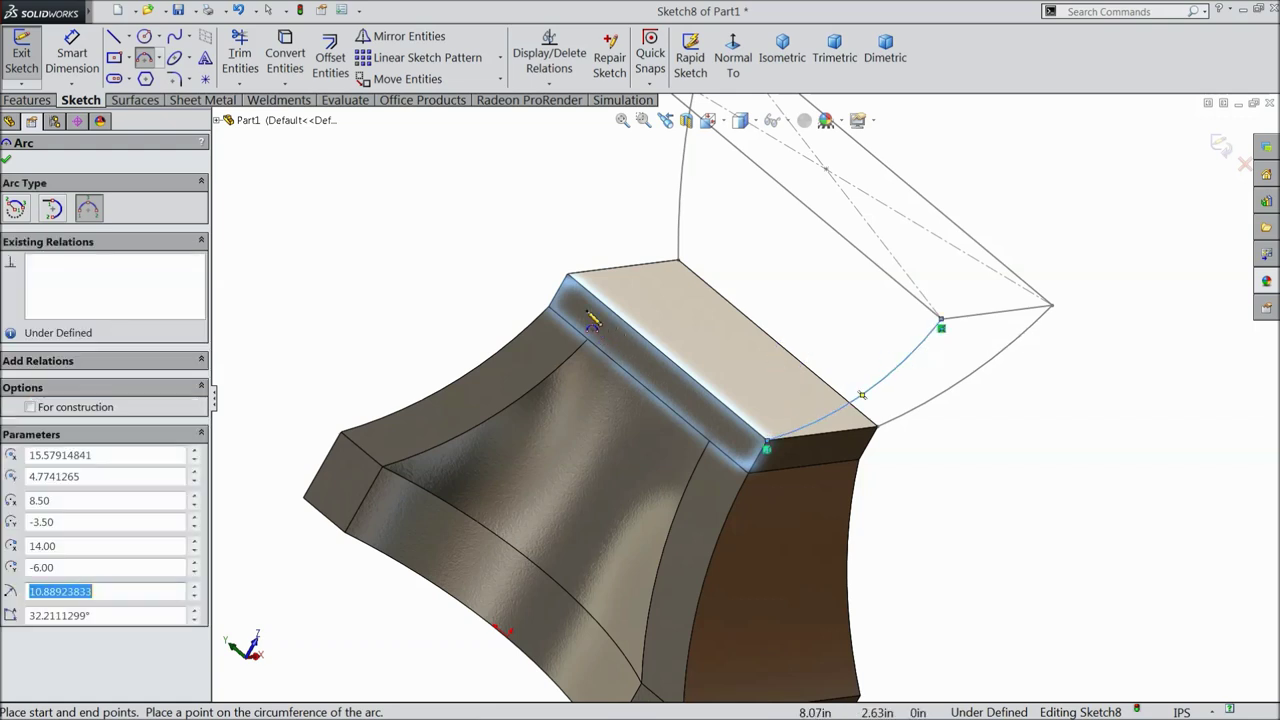
# - Draw a three-point arc of about 15.55 in radius from the face's upper positive-Y corner to the rectangle's matching corner
pyautogui.click(568, 274)
pyautogui.press('z')
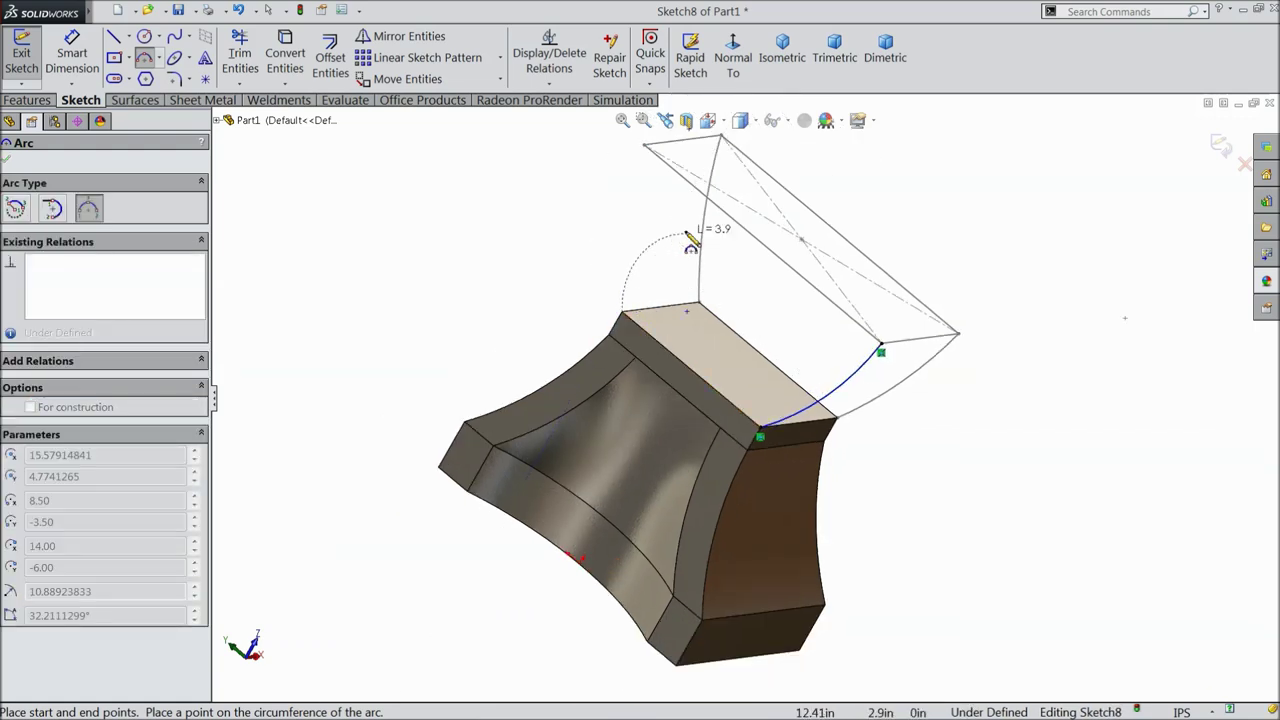
pyautogui.click(645, 148)
pyautogui.click(630, 200)
pyautogui.rightClick(476, 152)
pyautogui.click(509, 167)
# - Set the radius of the negative-Y arc on the negative-X side to 18 in
pyautogui.click(72, 55)
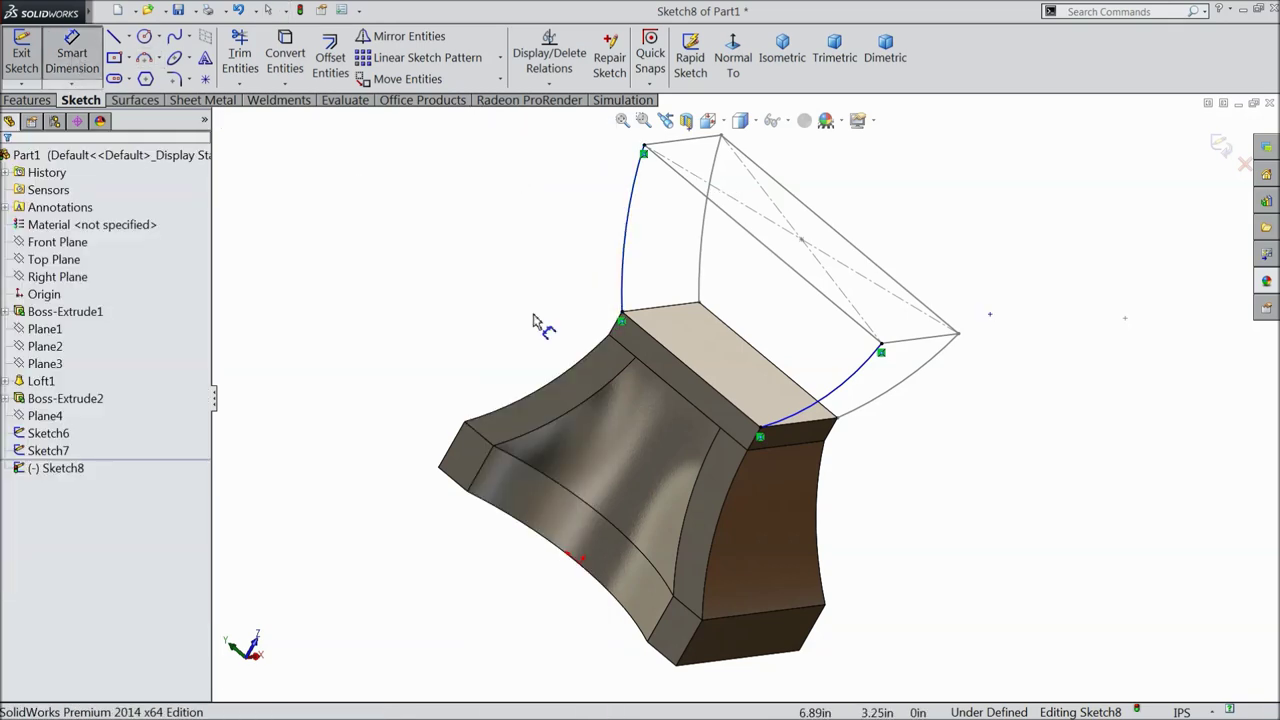
pyautogui.scroll(-2, 920, 510)
pyautogui.click(801, 338)
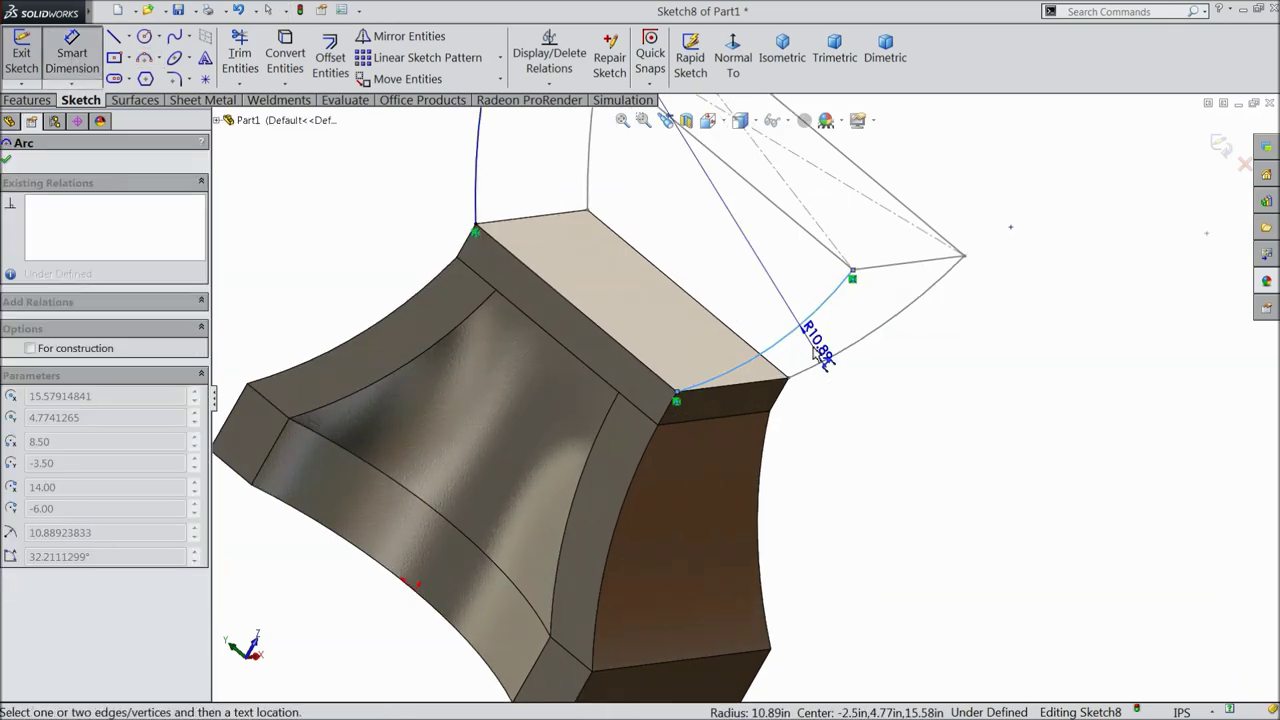
pyautogui.click(818, 355)
pyautogui.write('18')
pyautogui.click(742, 332)
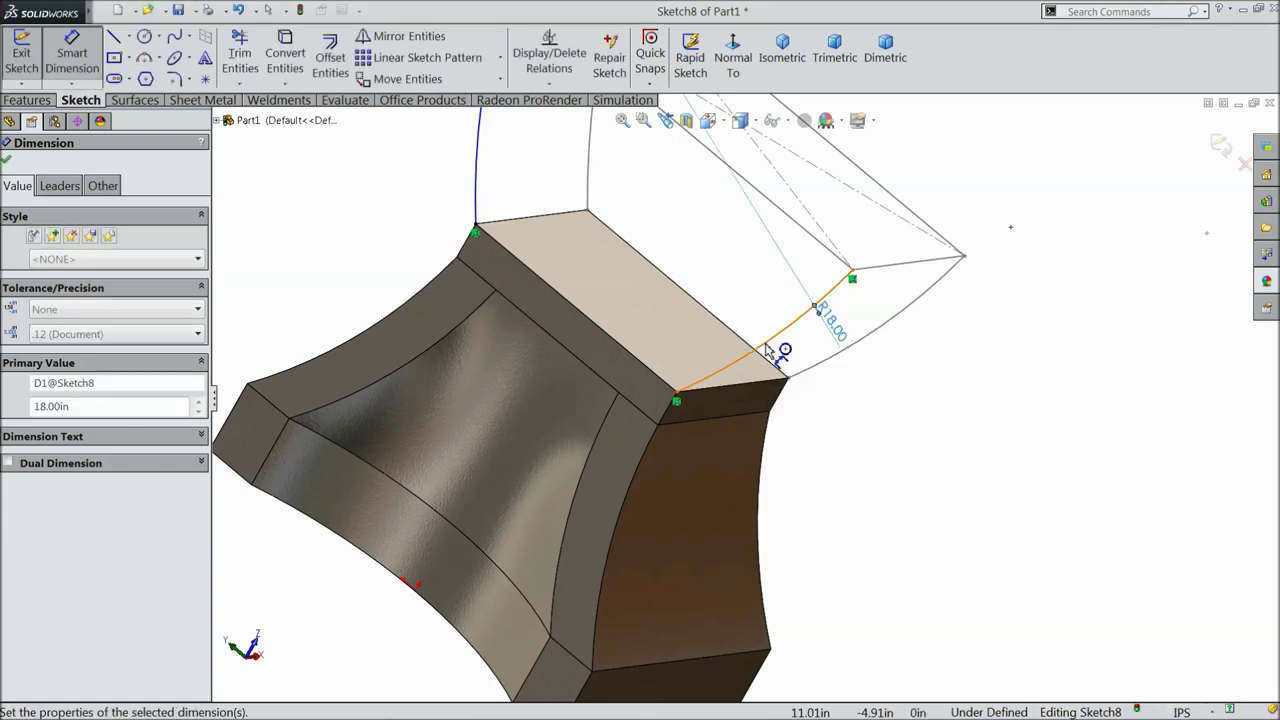
# - Set the radius of the positive-Y arc on the negative-X side to 18 in and exit the sketch
pyautogui.scroll(3, 757, 337)
pyautogui.scroll(-4, 670, 290)
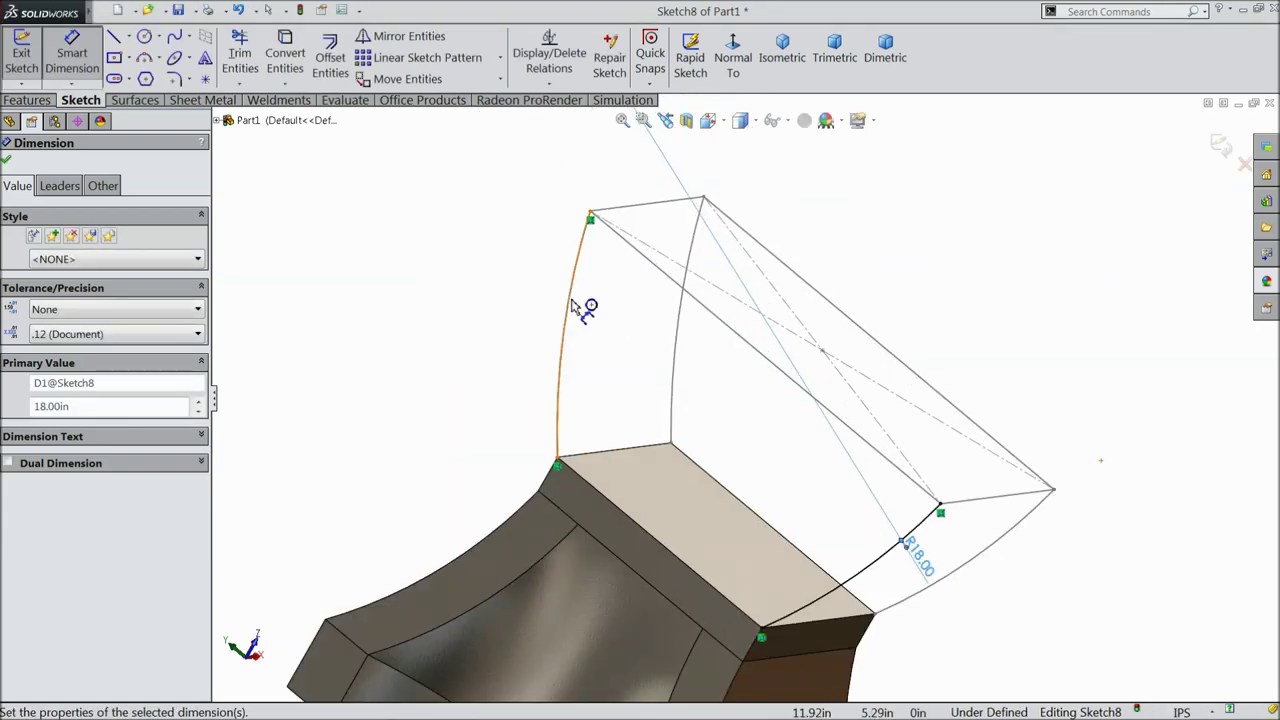
pyautogui.click(573, 305)
pyautogui.click(502, 307)
pyautogui.write('18')
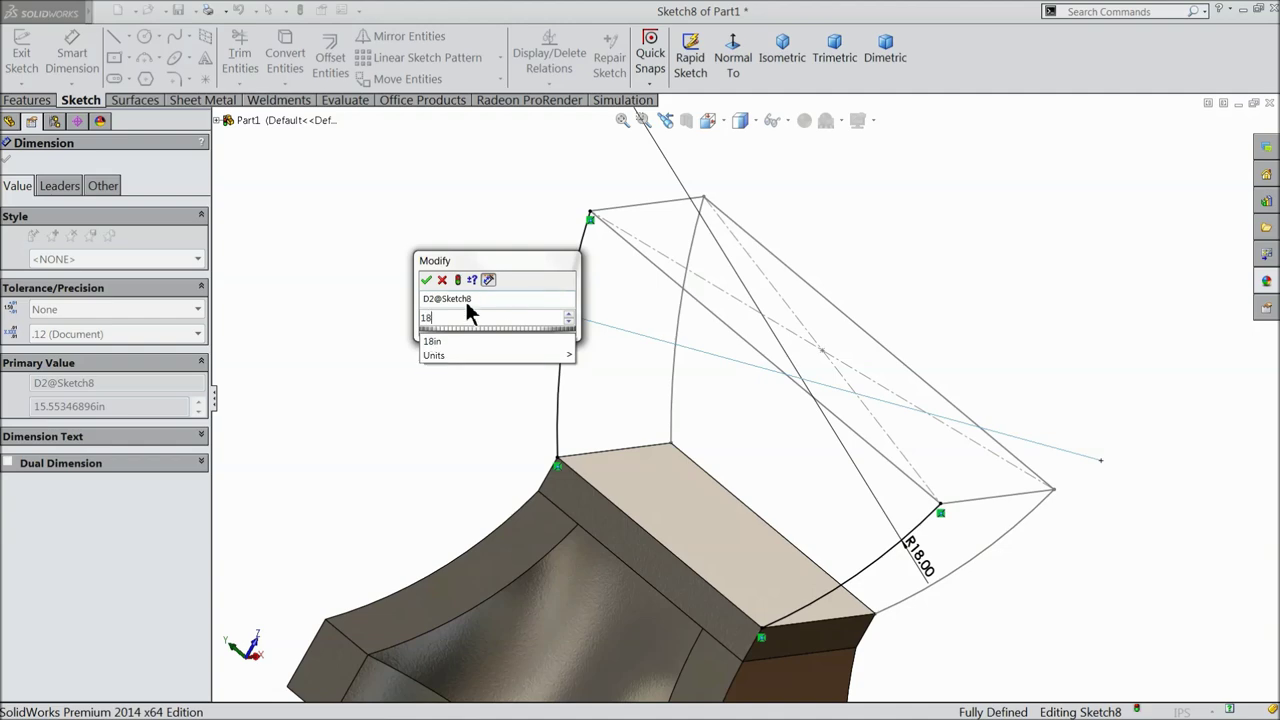
pyautogui.click(428, 283)
pyautogui.scroll(3, 449, 286)
pyautogui.moveTo(449, 286)
pyautogui.mouseDown(button='middle')
pyautogui.moveTo(580, 394)
pyautogui.moveTo(479, 384)
pyautogui.moveTo(354, 269)
pyautogui.moveTo(417, 426)
pyautogui.moveTo(368, 409)
pyautogui.mouseUp(button='middle')
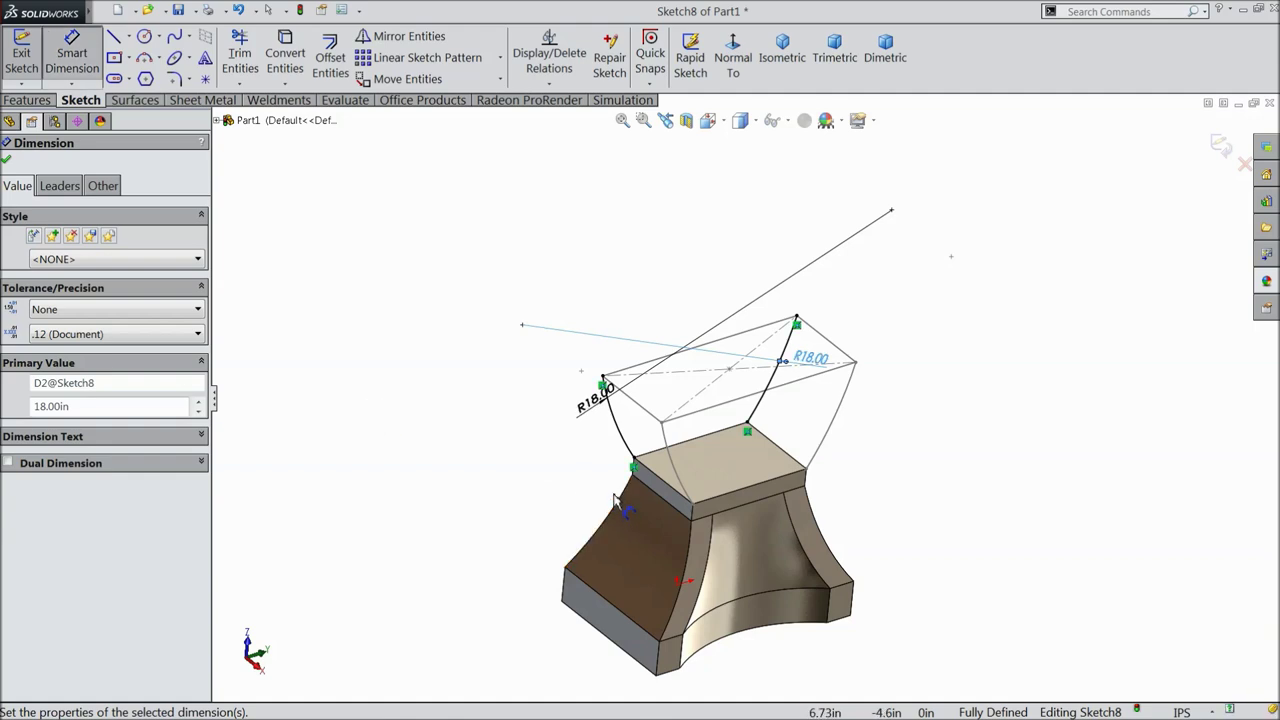
pyautogui.scroll(-2, 743, 512)
pyautogui.moveTo(782, 456)
pyautogui.mouseDown(button='middle')
pyautogui.moveTo(749, 394)
pyautogui.moveTo(722, 406)
pyautogui.mouseUp(button='middle')
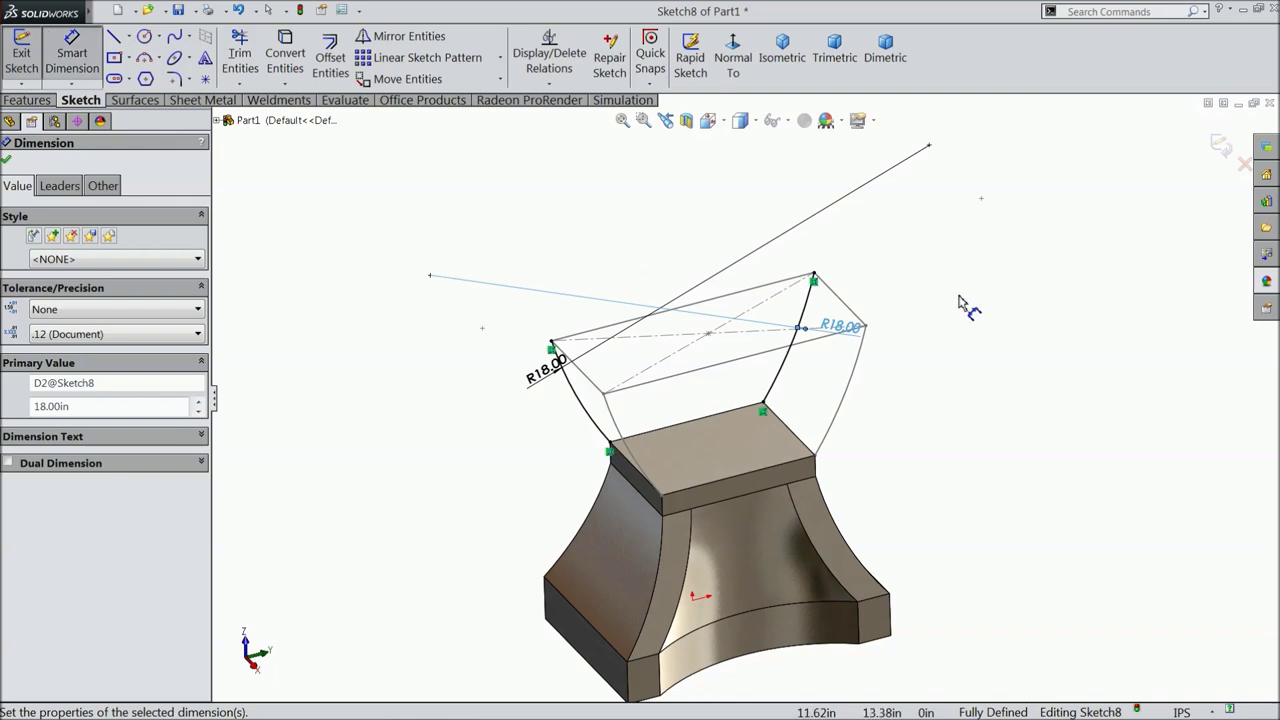
pyautogui.click(1222, 146)
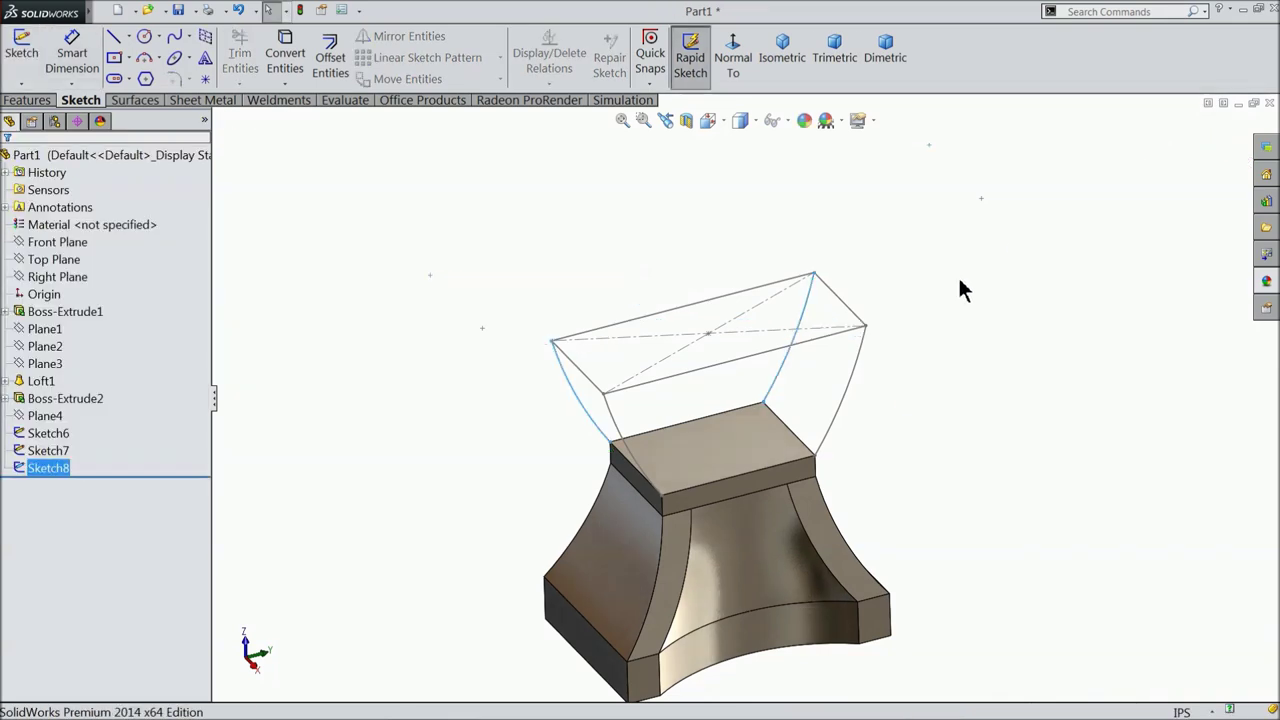
# - Start a Loft between the top face of the rectangular block and the offset rectangle sketch above it
pyautogui.moveTo(959, 278); pyautogui.dragTo(977, 289, button='middle')
pyautogui.scroll(-3, 749, 489)
pyautogui.moveTo(700, 471); pyautogui.dragTo(676, 446, button='middle')
pyautogui.click(27, 100)
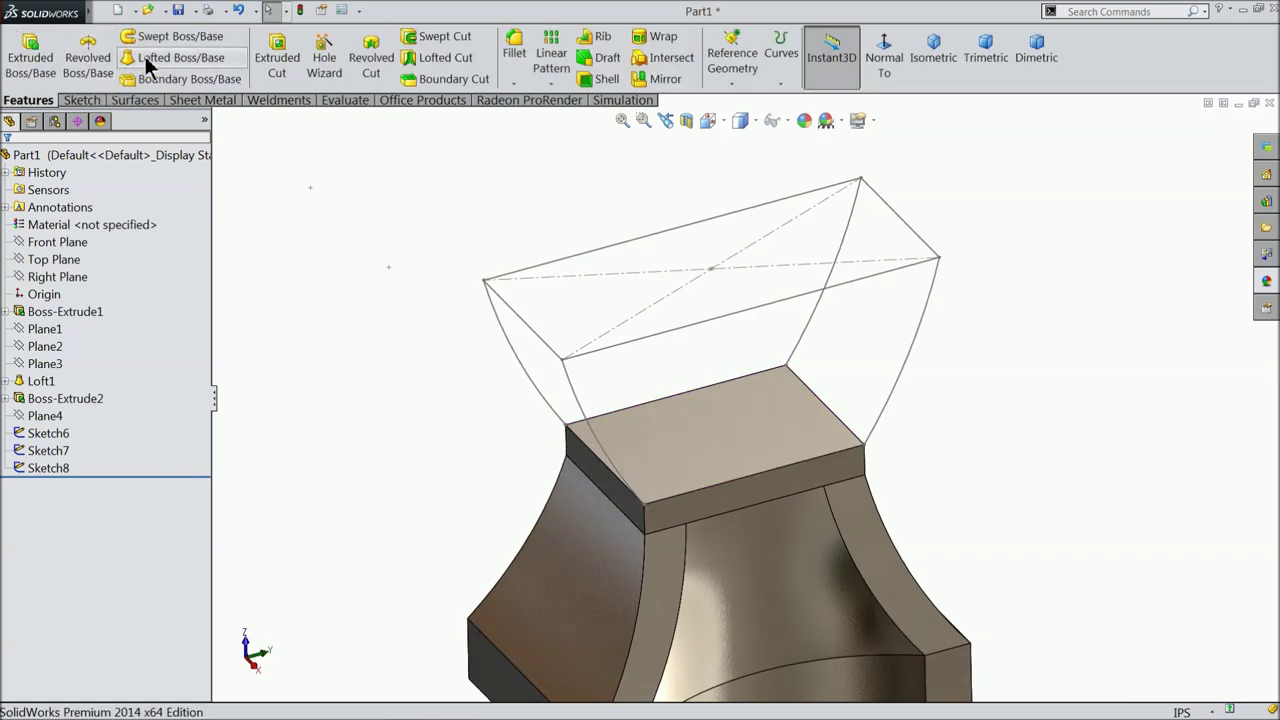
pyautogui.click(157, 60)
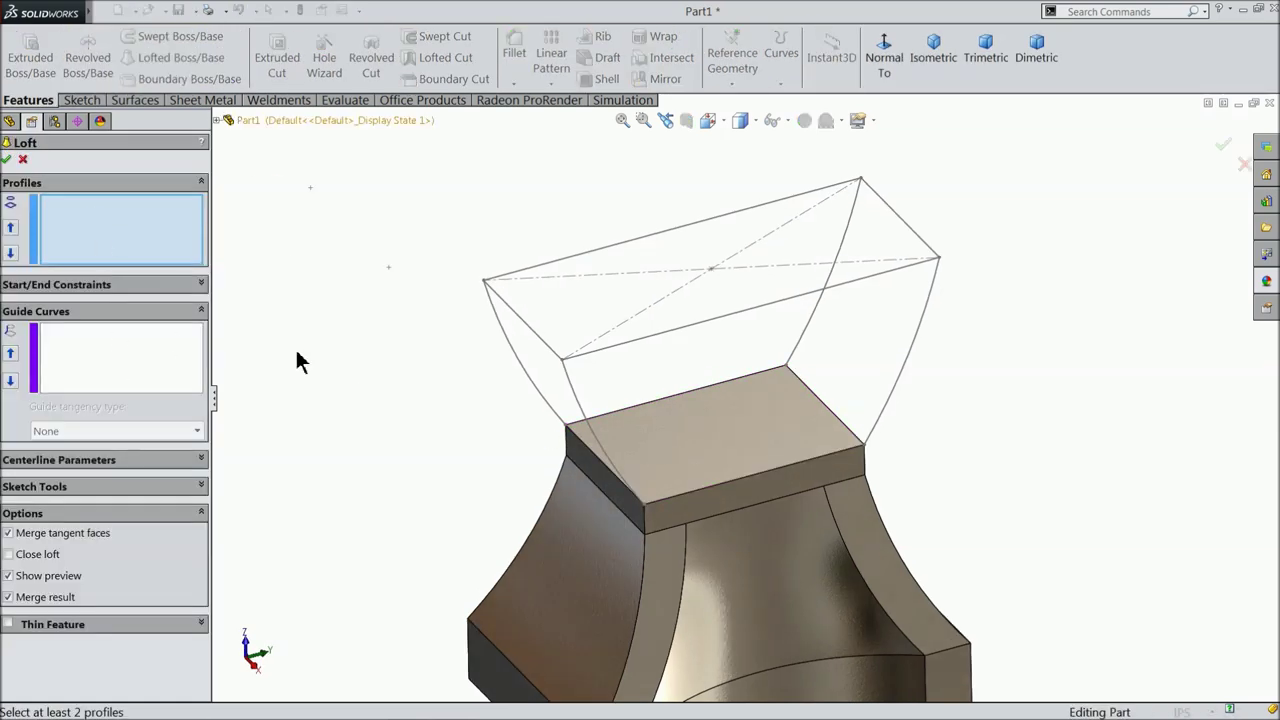
pyautogui.click(701, 446)
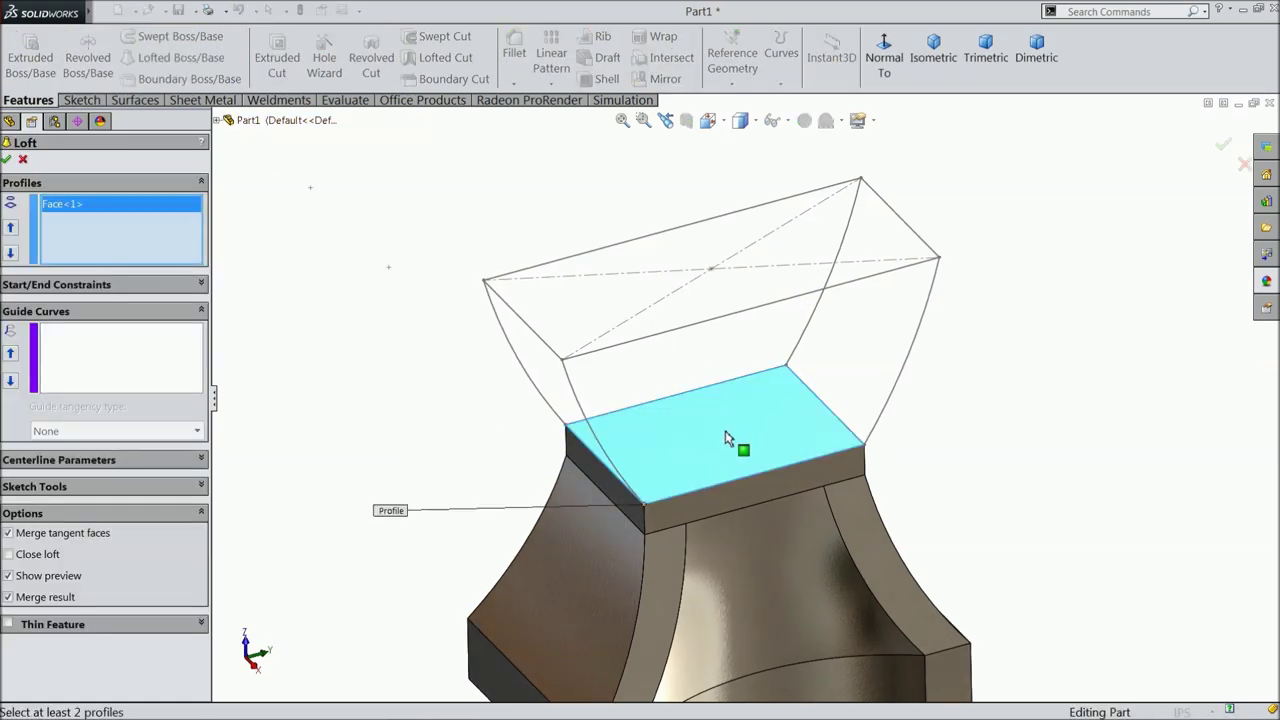
pyautogui.click(636, 345)
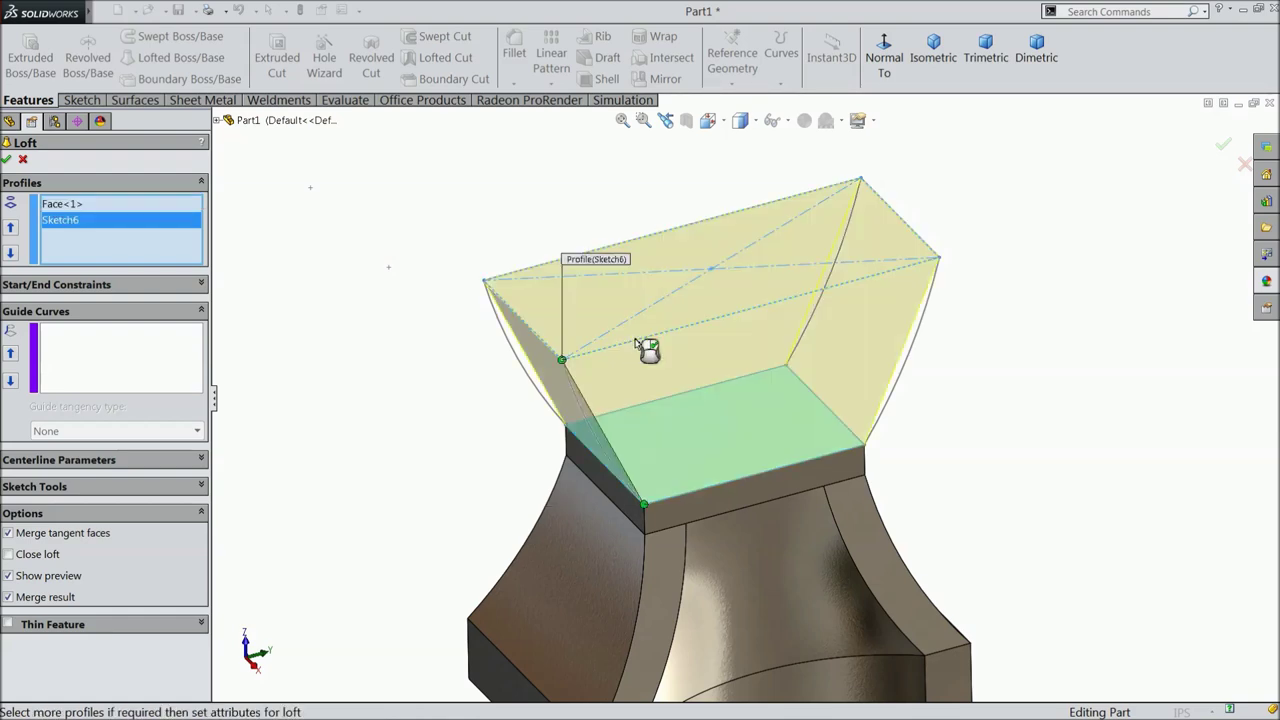
# - Add the two negative-Y arcs to the loft as separate open-loop guide curves
pyautogui.click(134, 352)
pyautogui.scroll(-3, 615, 455)
pyautogui.click(590, 432)
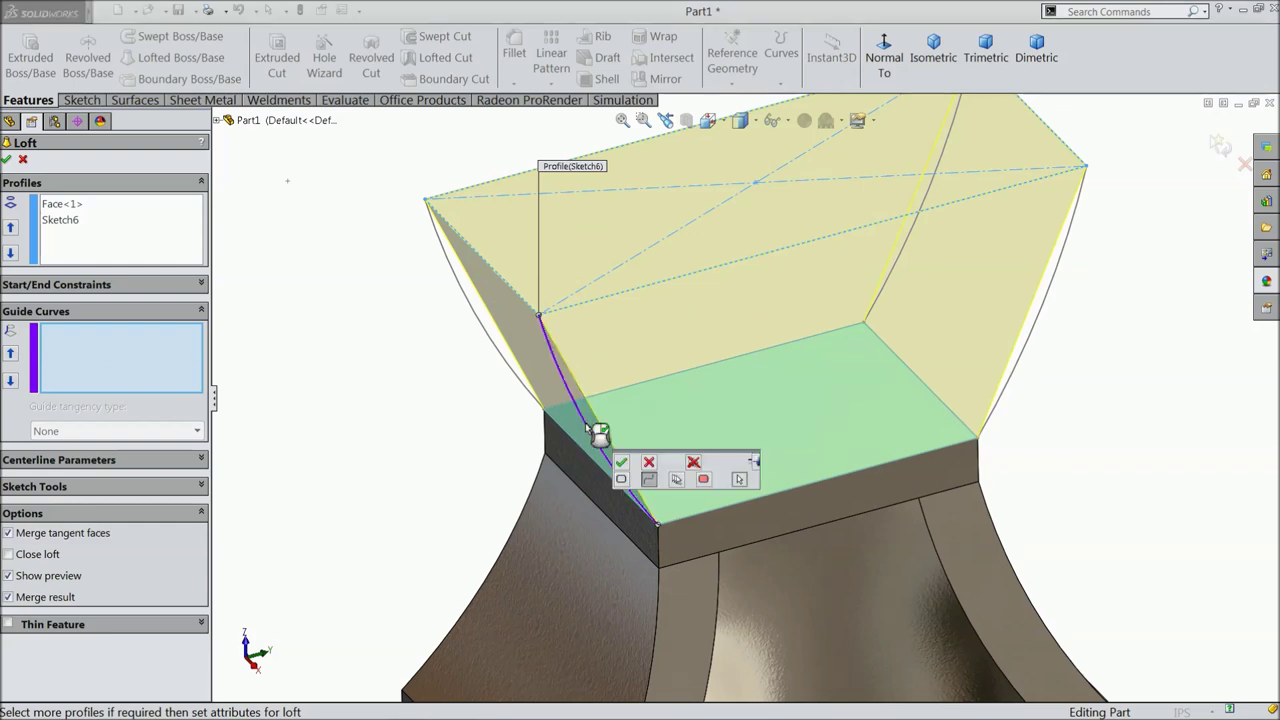
pyautogui.click(621, 463)
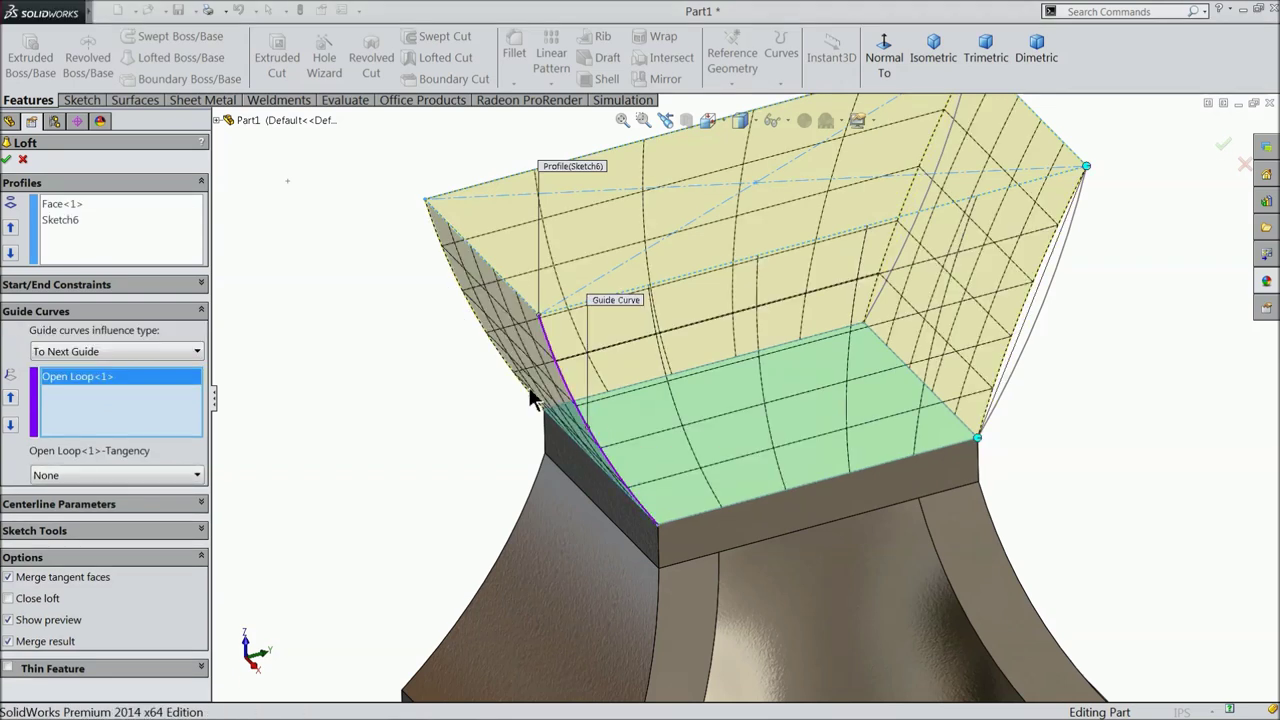
pyautogui.click(457, 277)
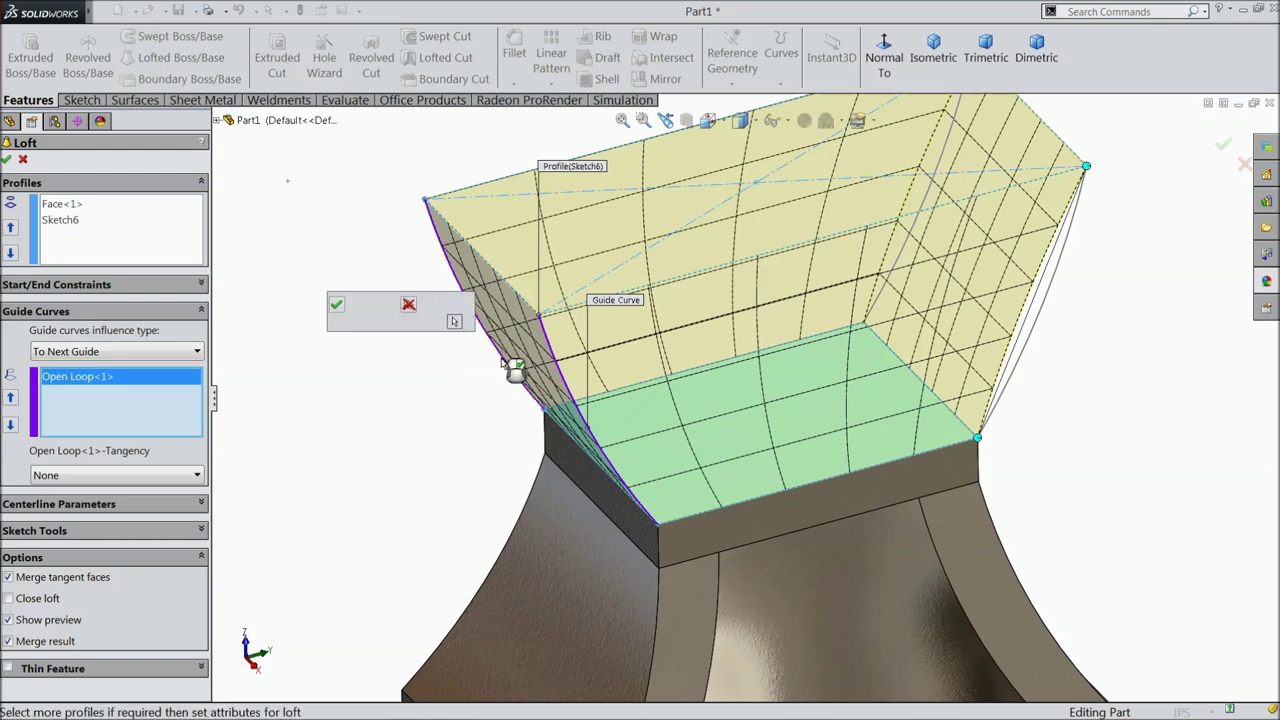
pyautogui.click(337, 305)
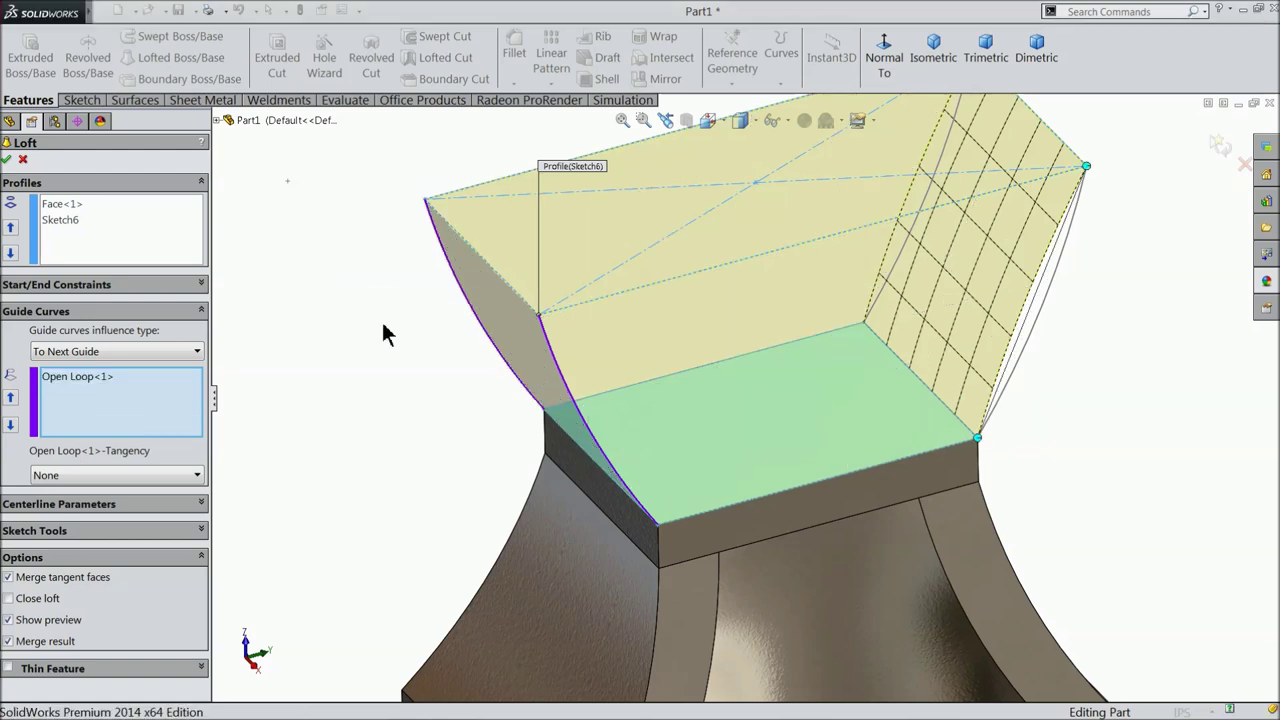
# - Add the two positive-Y arcs as separate open-loop guide curves and complete the loft with merged result
pyautogui.click(1043, 303)
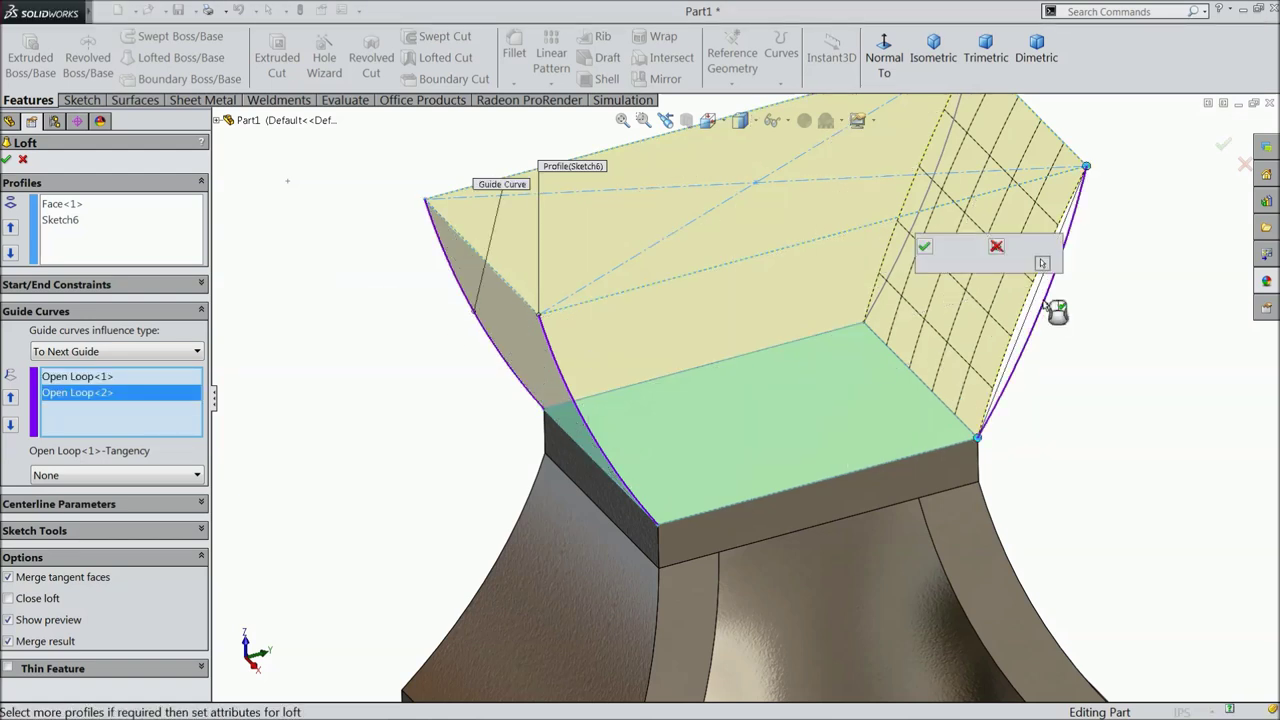
pyautogui.click(925, 250)
pyautogui.scroll(3, 1006, 366)
pyautogui.moveTo(1006, 366); pyautogui.dragTo(672, 500, button='middle')
pyautogui.scroll(-5, 651, 423)
pyautogui.moveTo(621, 411); pyautogui.dragTo(600, 474, button='middle')
pyautogui.scroll(3, 626, 494)
pyautogui.scroll(-5, 688, 437)
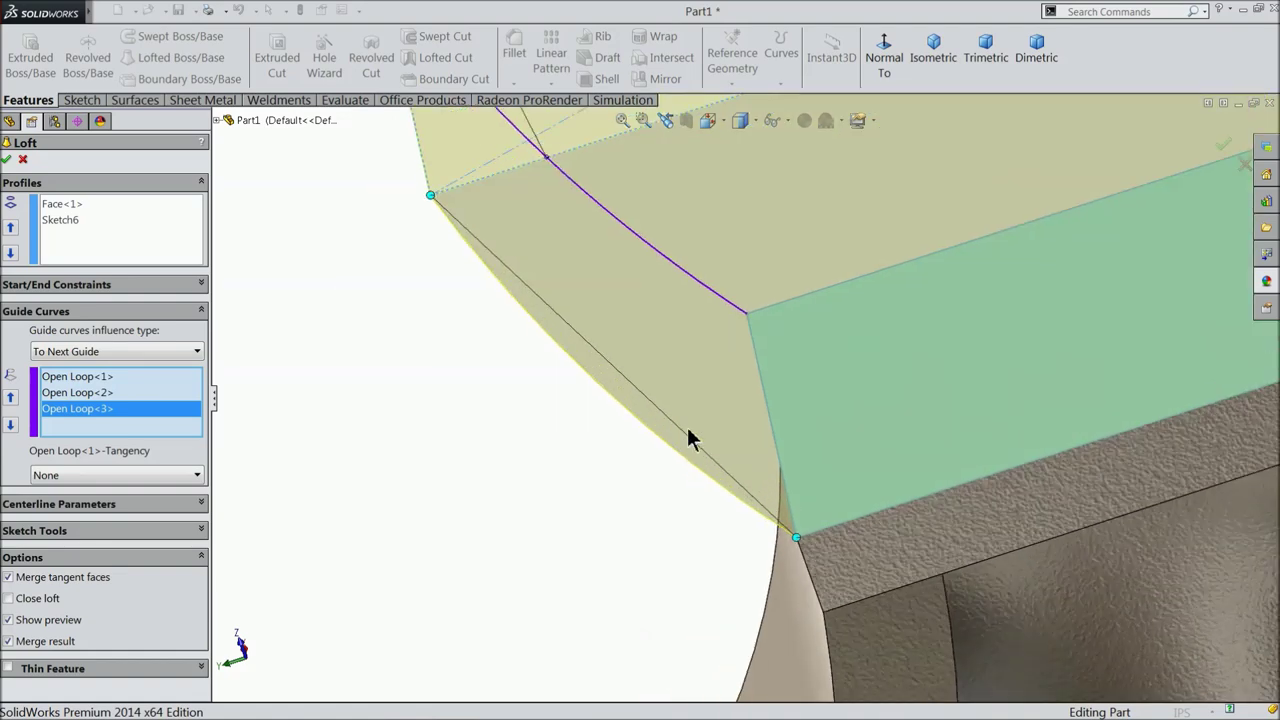
pyautogui.click(650, 440)
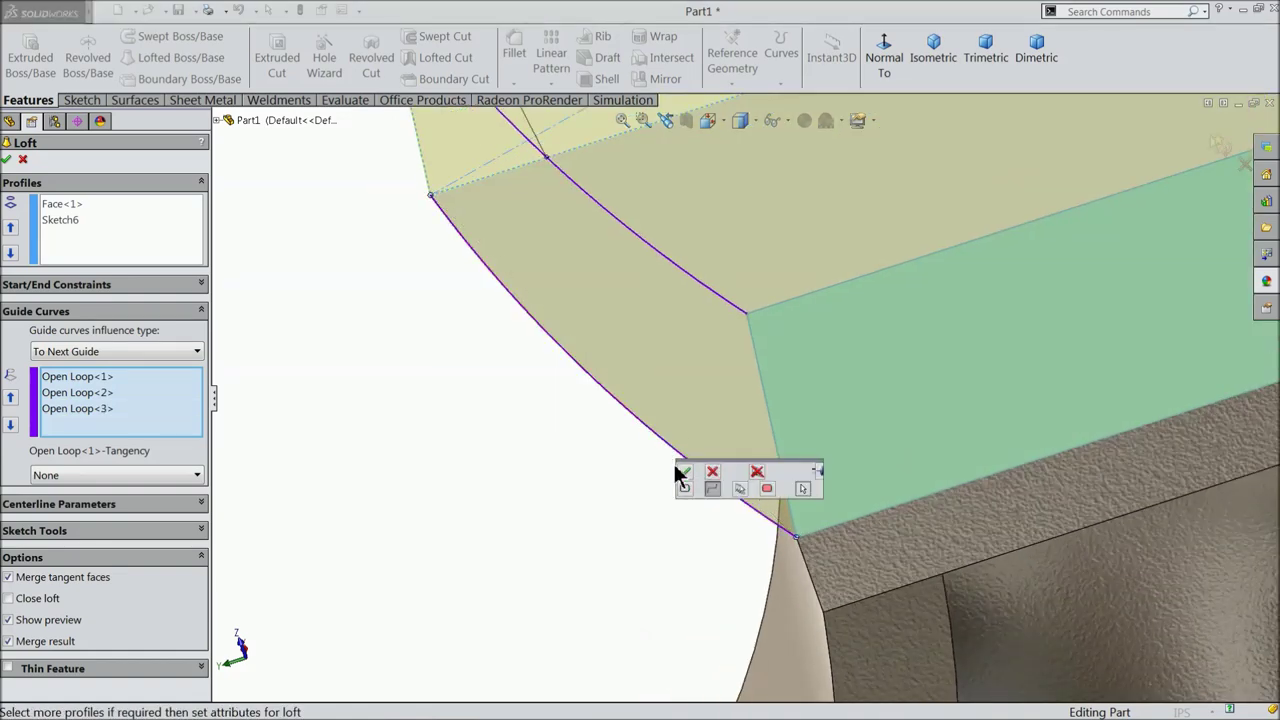
pyautogui.click(686, 474)
pyautogui.scroll(3, 571, 466)
pyautogui.moveTo(571, 466); pyautogui.dragTo(680, 474, button='middle')
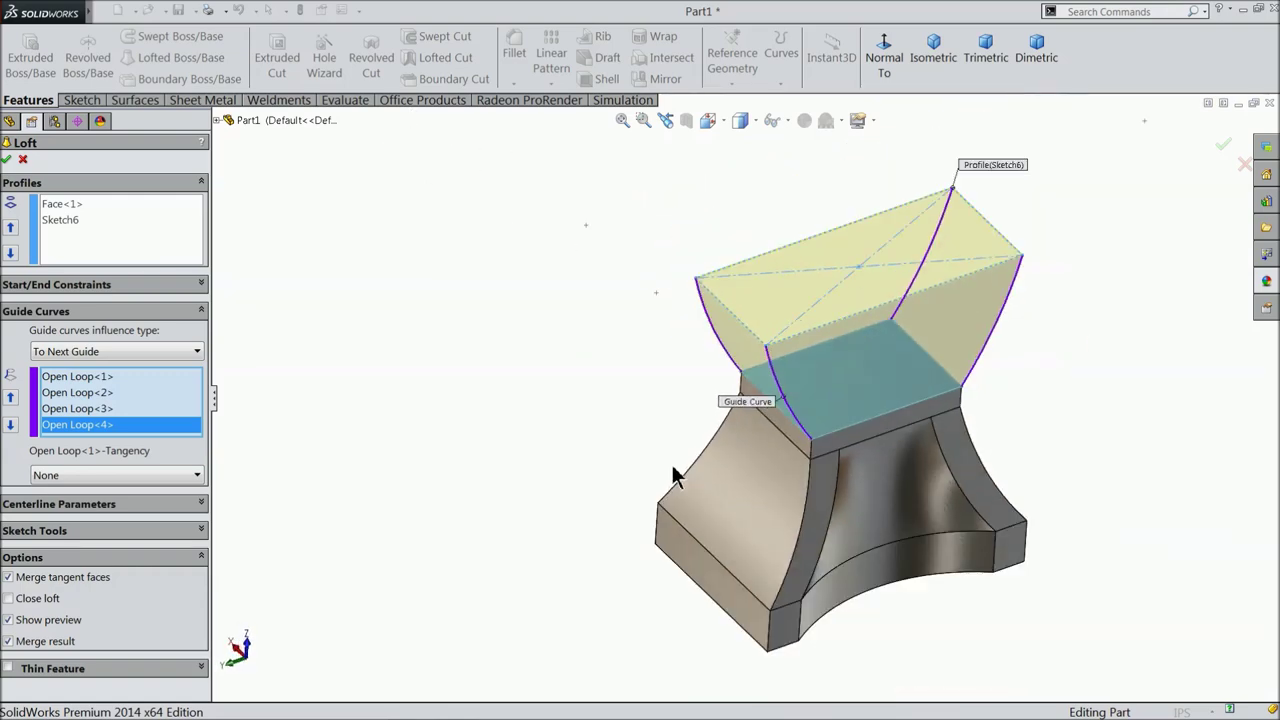
pyautogui.scroll(-3, 975, 352)
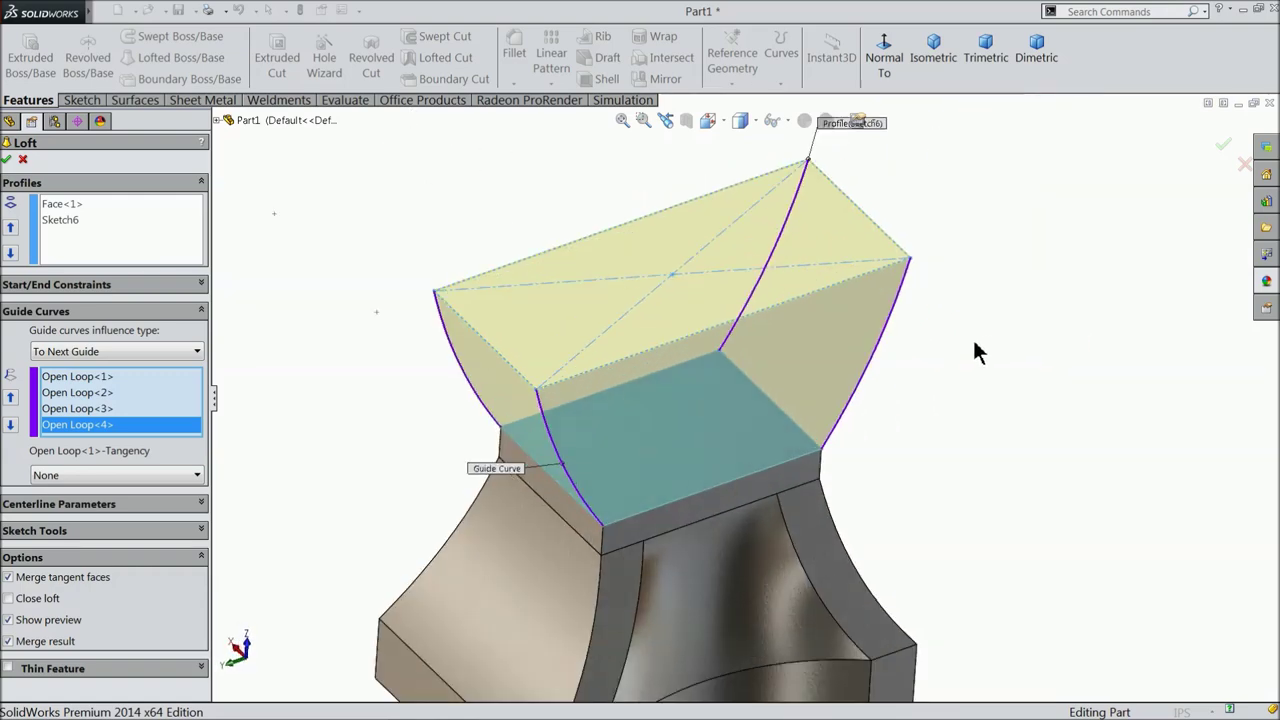
pyautogui.click(7, 160)
# - Start a sketch on the flat positive-X side face shared by the upper body and the block
pyautogui.moveTo(386, 323)
pyautogui.mouseDown(button='middle')
pyautogui.moveTo(450, 430)
pyautogui.moveTo(383, 297)
pyautogui.moveTo(297, 343)
pyautogui.moveTo(474, 349)
pyautogui.moveTo(412, 379)
pyautogui.moveTo(608, 506)
pyautogui.mouseUp(button='middle')
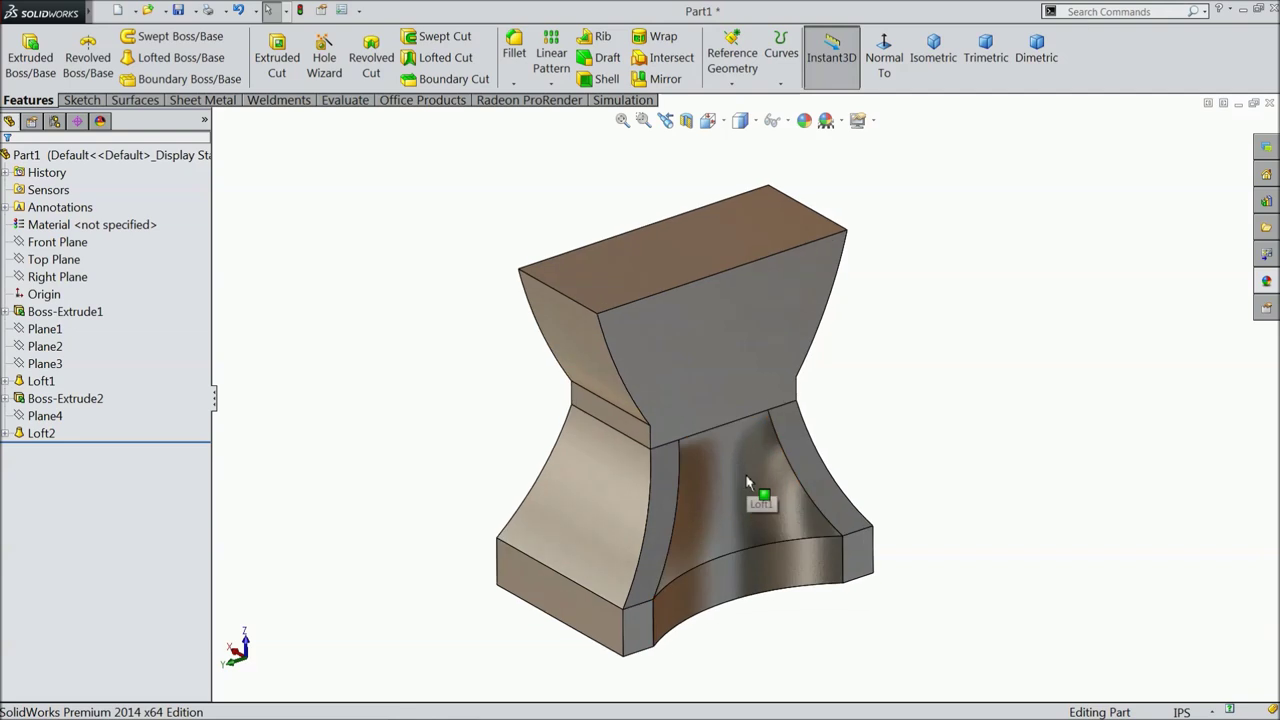
pyautogui.scroll(-1, 734, 409)
pyautogui.moveTo(734, 409); pyautogui.dragTo(726, 382, button='middle')
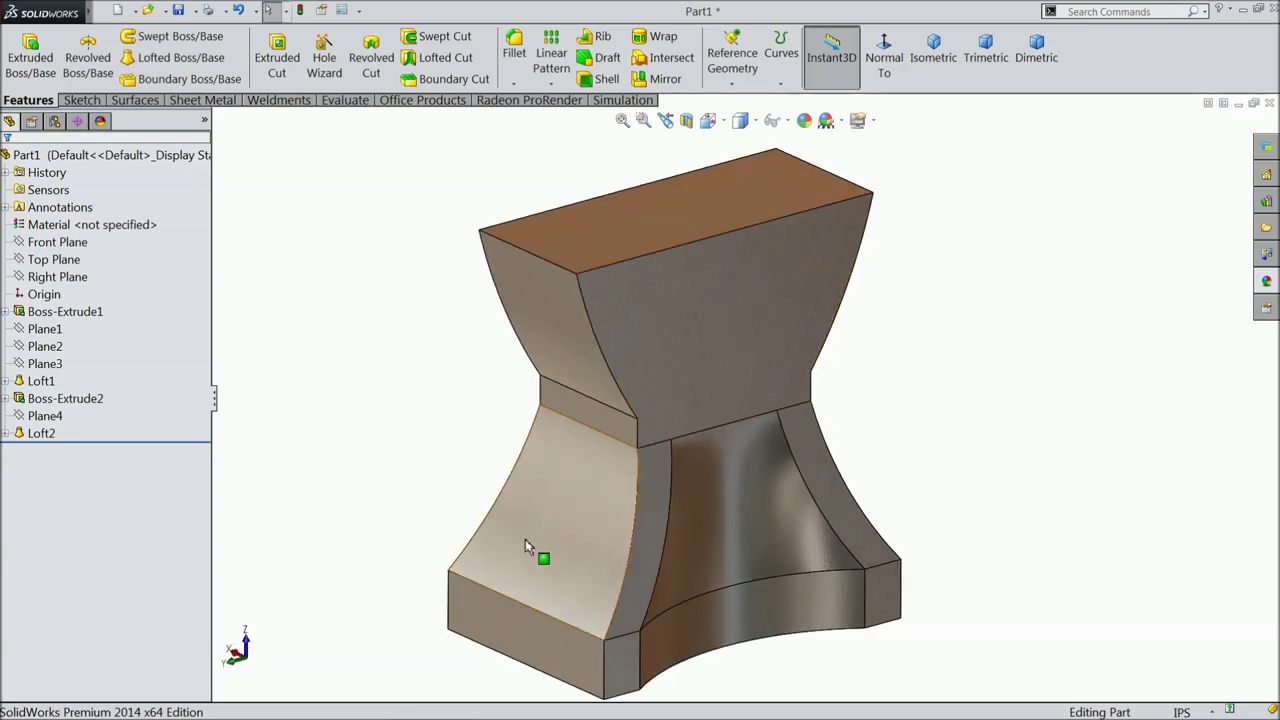
pyautogui.moveTo(517, 607); pyautogui.dragTo(1006, 183, button='middle')
pyautogui.scroll(-2, 671, 423)
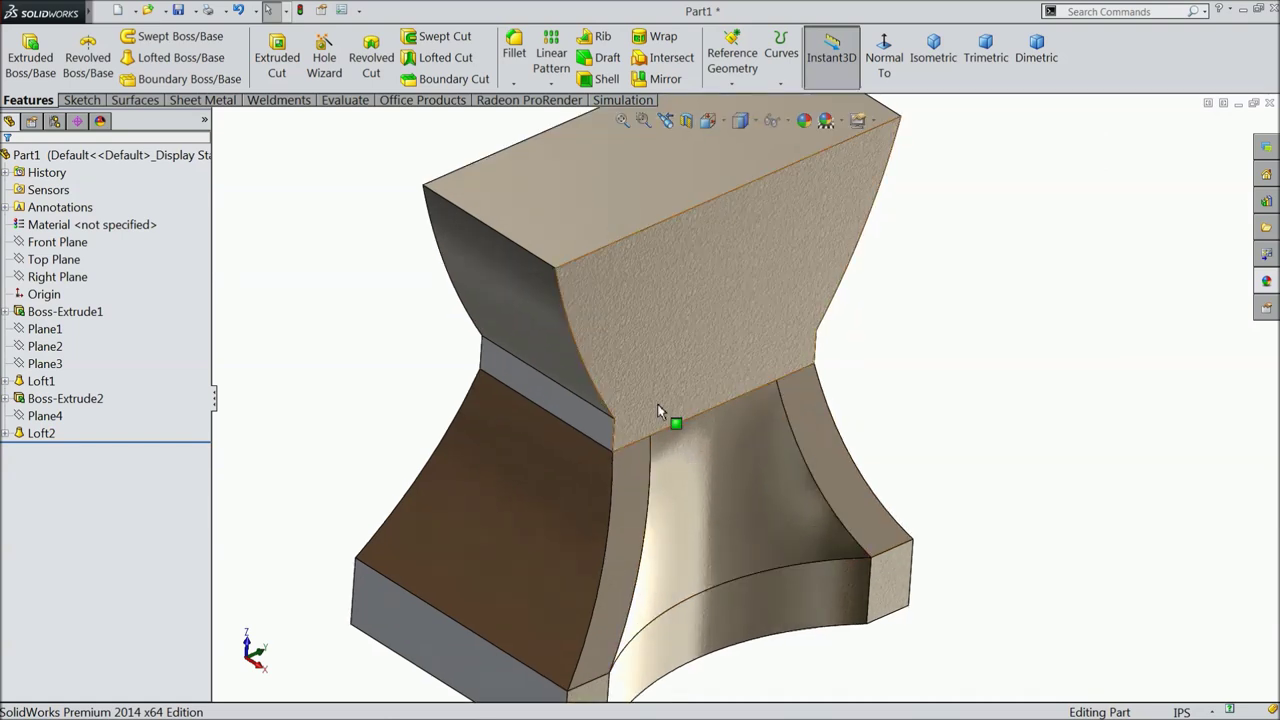
pyautogui.click(667, 418)
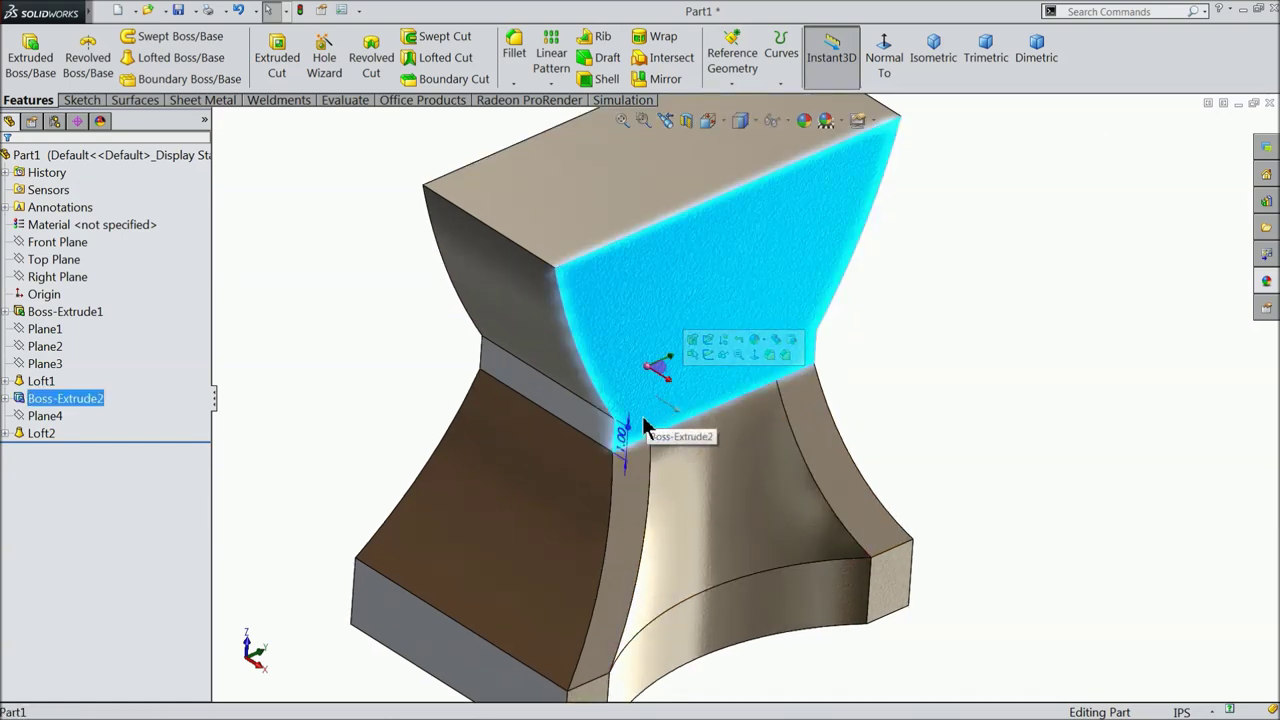
pyautogui.click(80, 100)
pyautogui.click(22, 50)
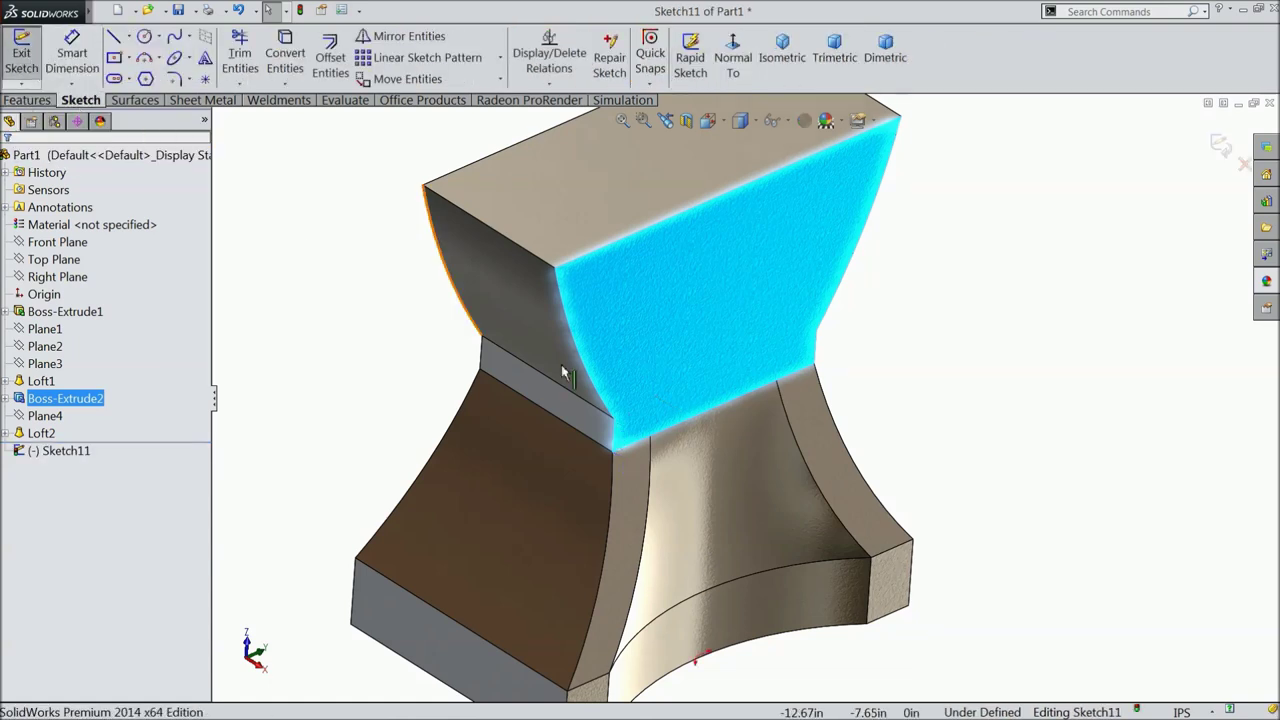
# - Draw a straight line across the face between the two corners where the block meets the upper body
pyautogui.click(114, 37)
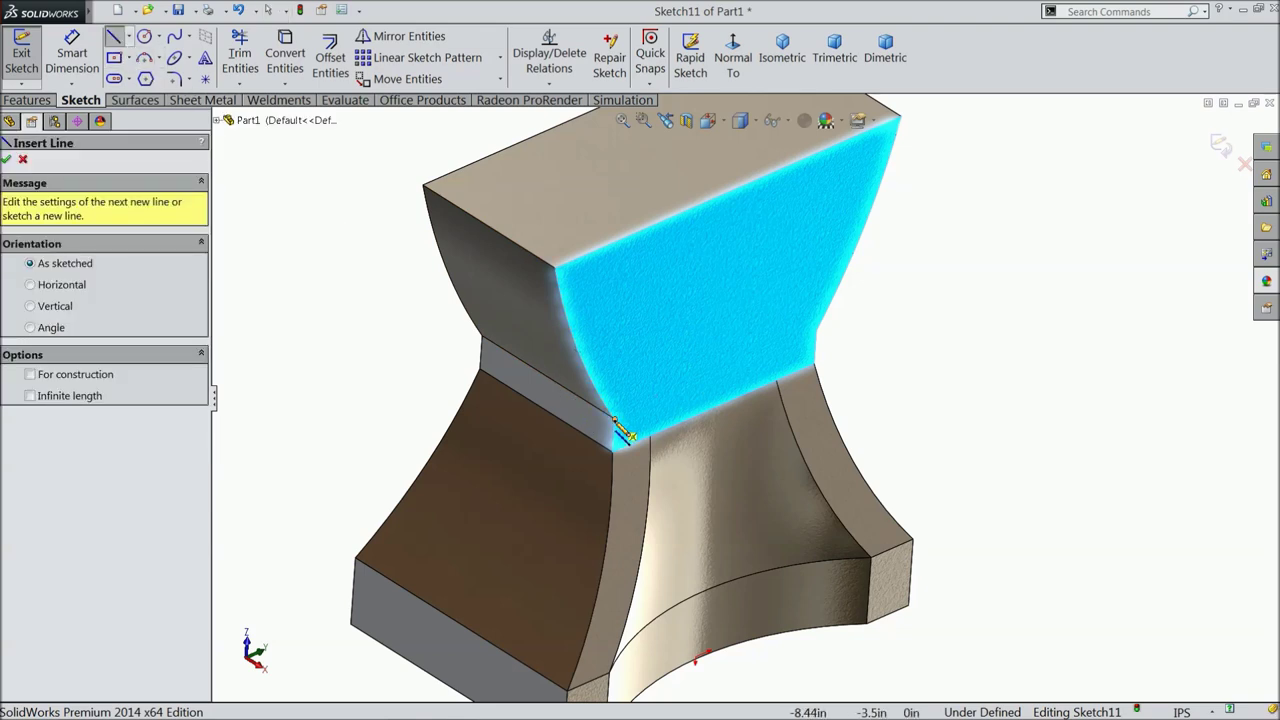
pyautogui.click(614, 419)
pyautogui.click(816, 336)
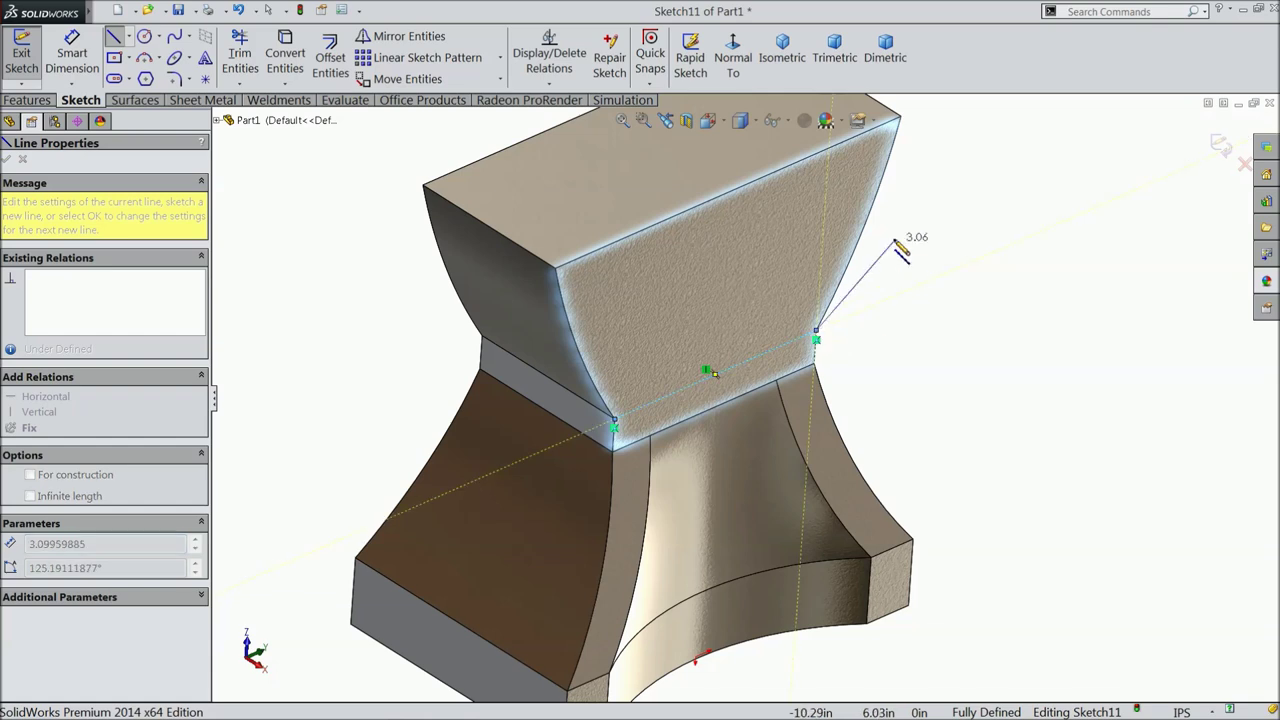
pyautogui.rightClick(880, 330)
pyautogui.click(920, 121)
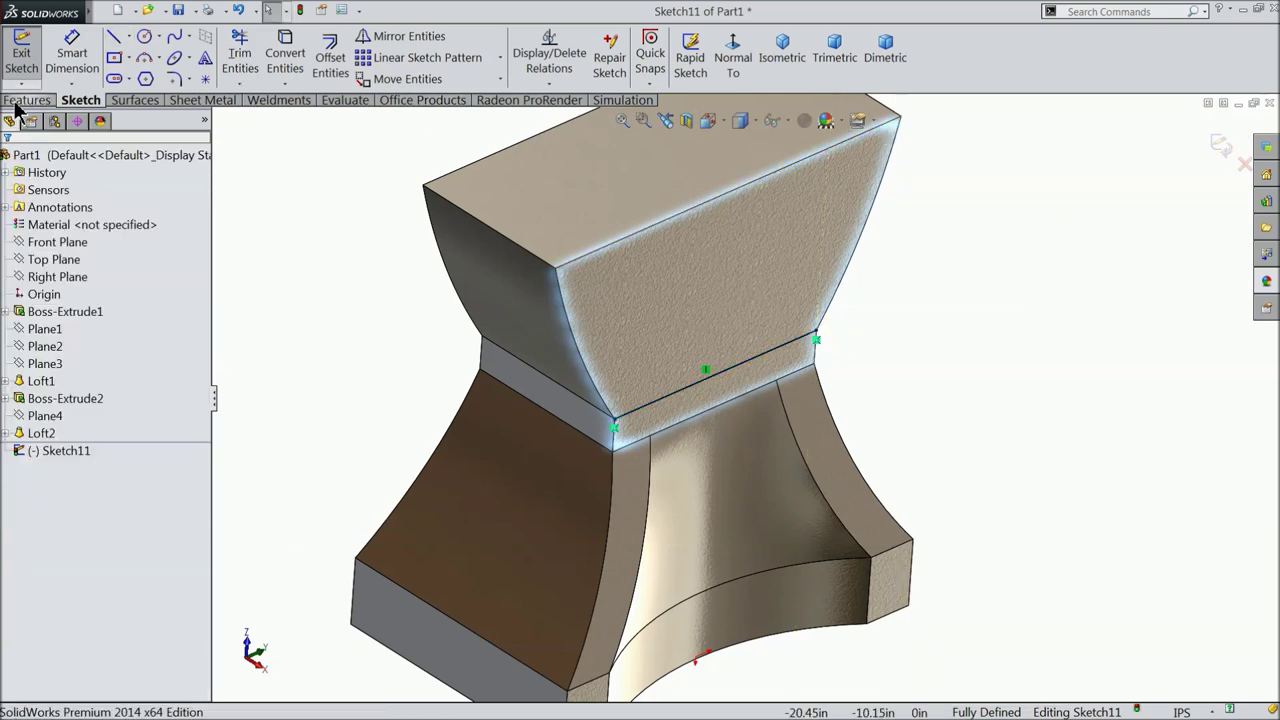
# - Start a Split Line to divide the positive-X side face along the sketched line
pyautogui.click(14, 101)
pyautogui.click(779, 86)
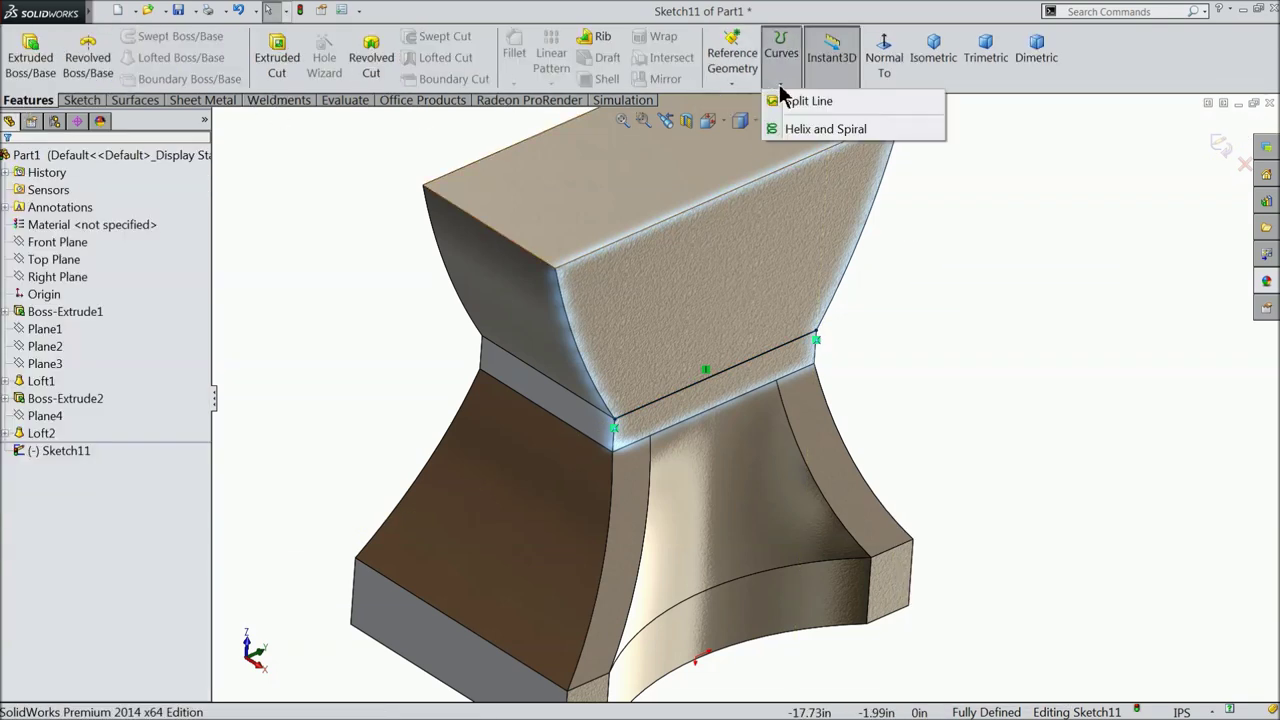
# - Split the flat side face of the upper block along the current sketch line with a Projection-type Split Line
pyautogui.click(808, 101)
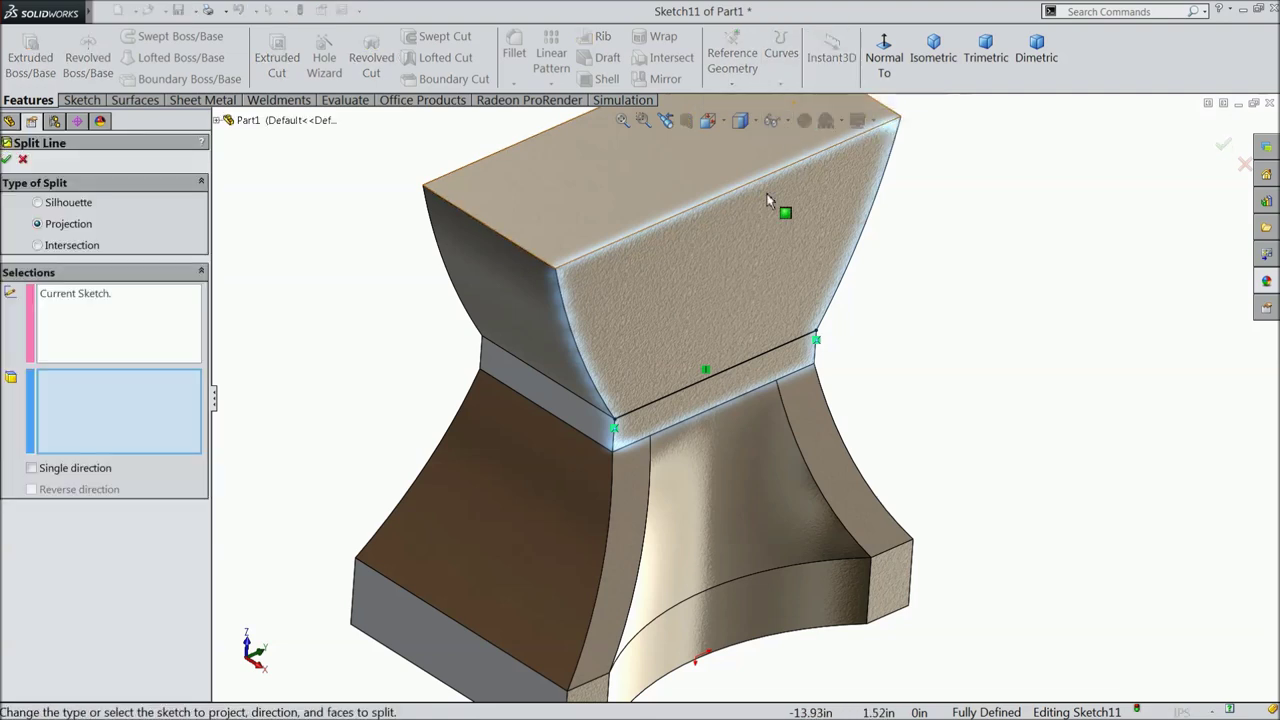
pyautogui.click(680, 312)
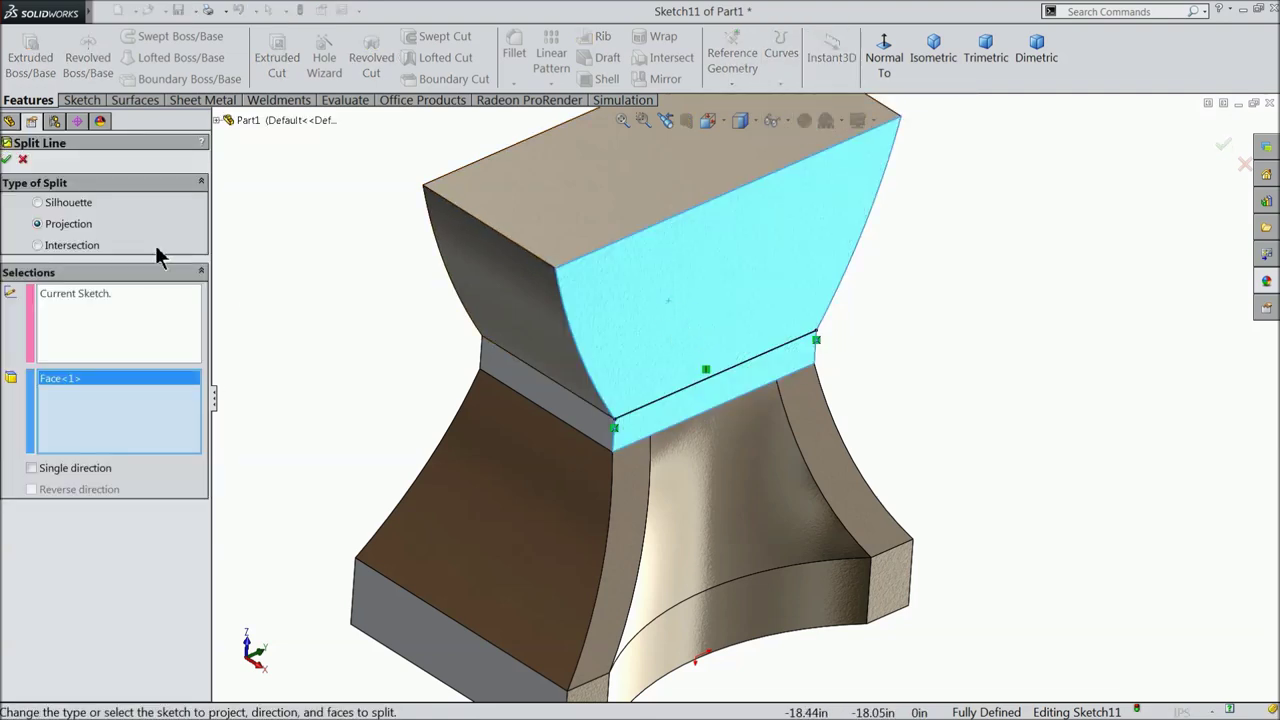
pyautogui.click(8, 160)
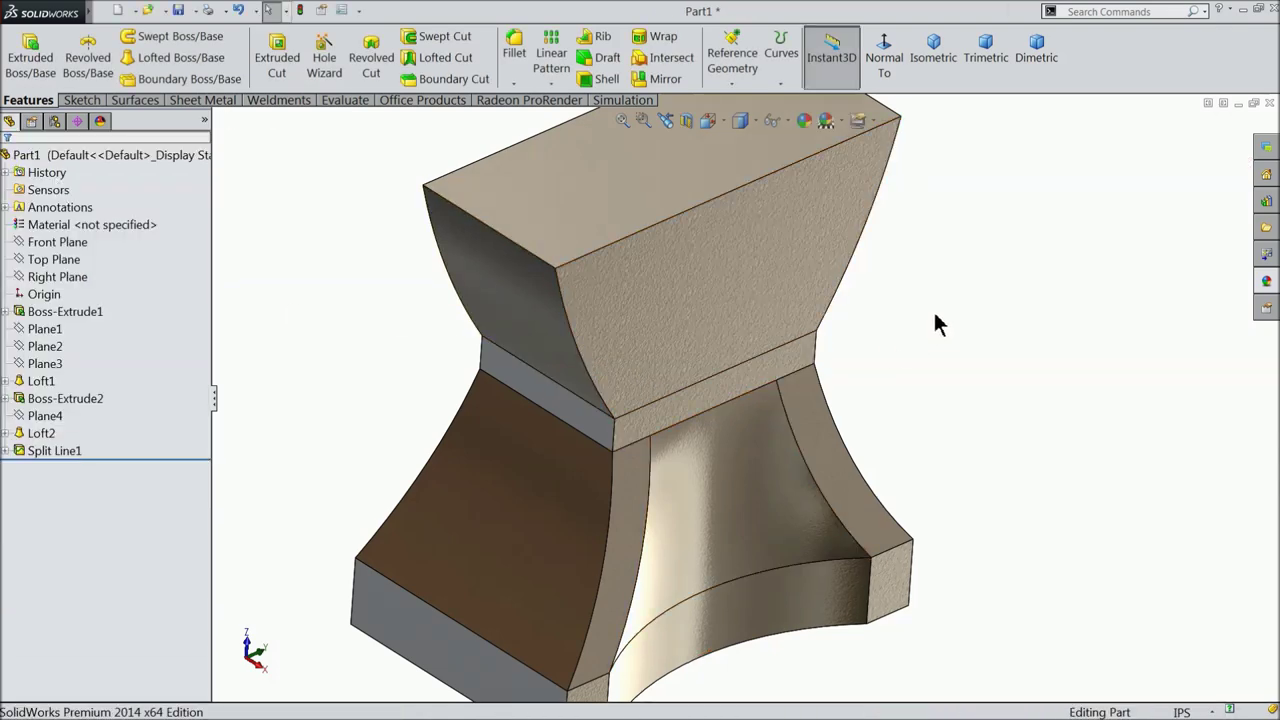
pyautogui.scroll(-2, 753, 389)
pyautogui.click(750, 389)
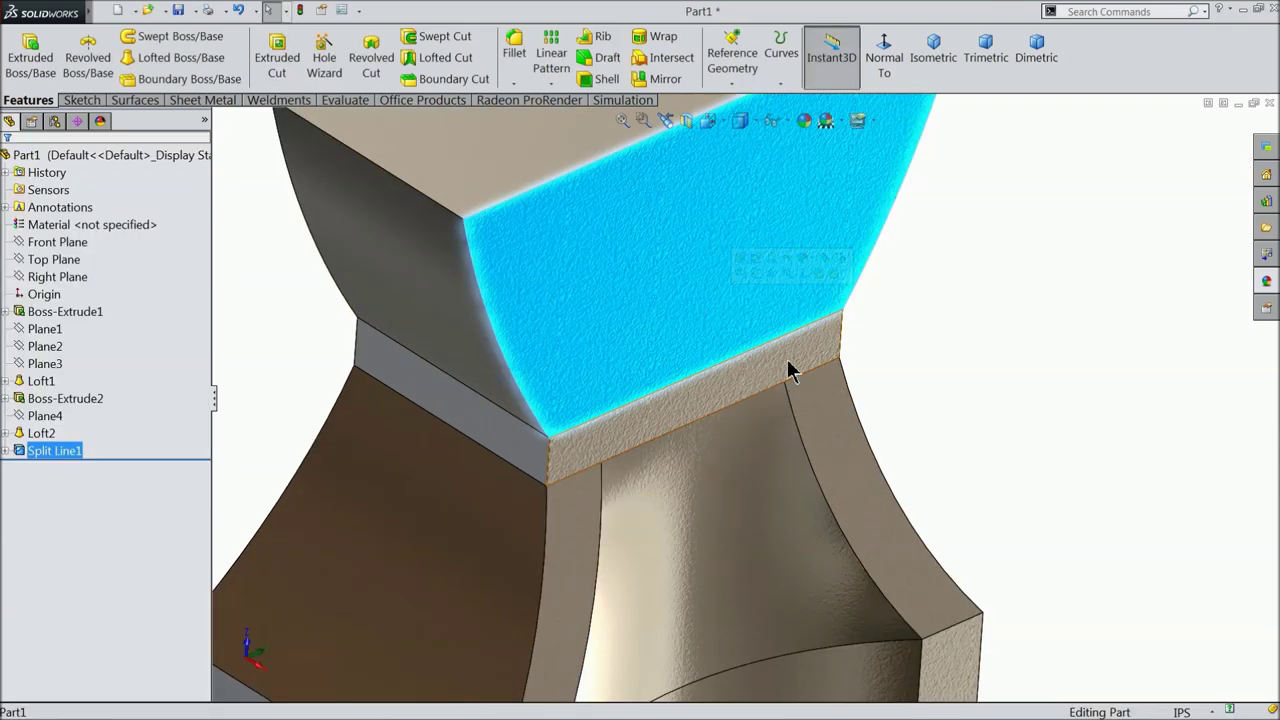
# - Sketch a line on the opposite flat side face, joining the two corners where the flared block meets the neck band
pyautogui.scroll(3, 810, 360)
pyautogui.moveTo(846, 374); pyautogui.dragTo(843, 400, button='middle')
pyautogui.scroll(-3, 670, 352)
pyautogui.click(669, 356)
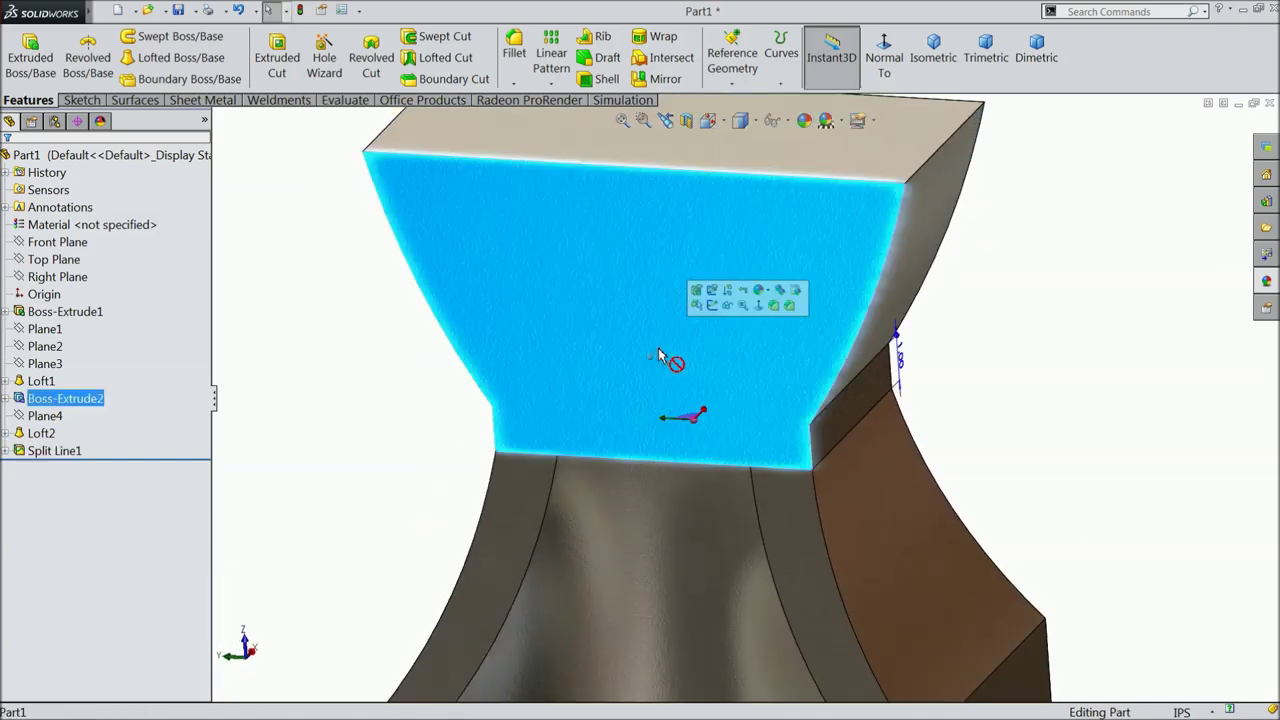
pyautogui.click(710, 313)
pyautogui.click(81, 100)
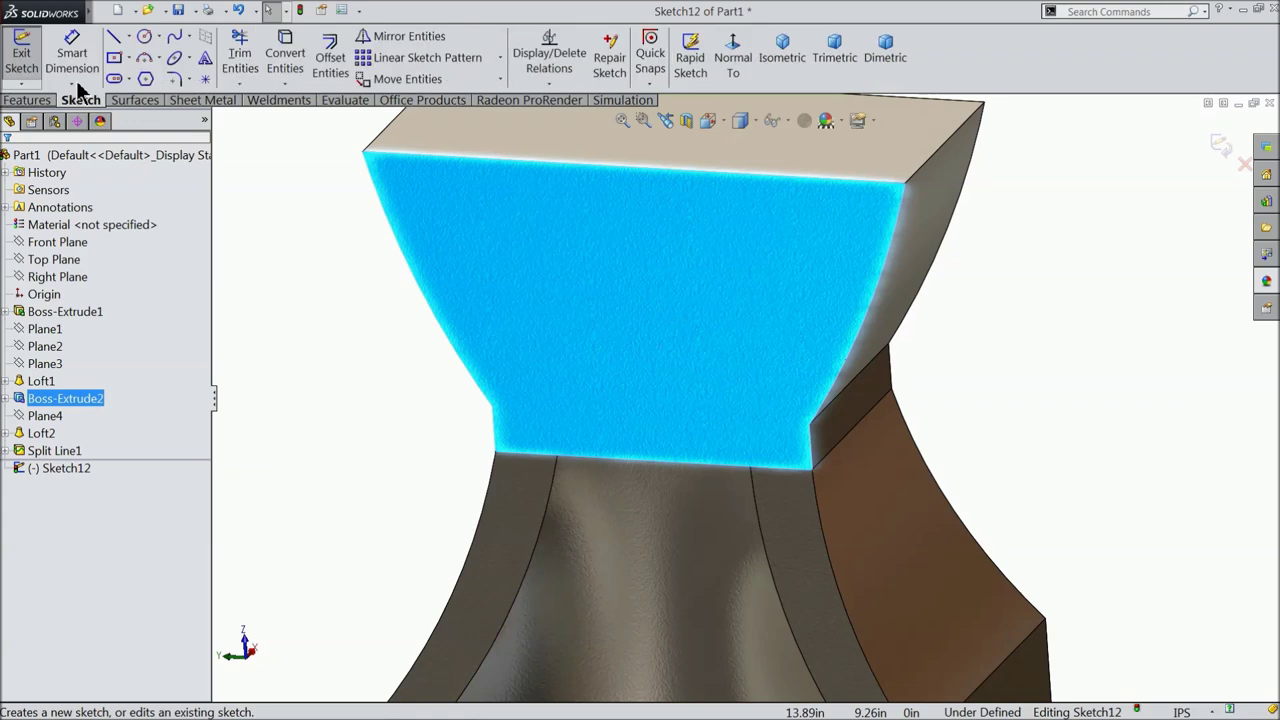
pyautogui.click(113, 36)
pyautogui.moveTo(493, 411)
pyautogui.mouseDown()
pyautogui.moveTo(829, 434)
pyautogui.moveTo(810, 428)
pyautogui.mouseUp()
pyautogui.rightClick(985, 270)
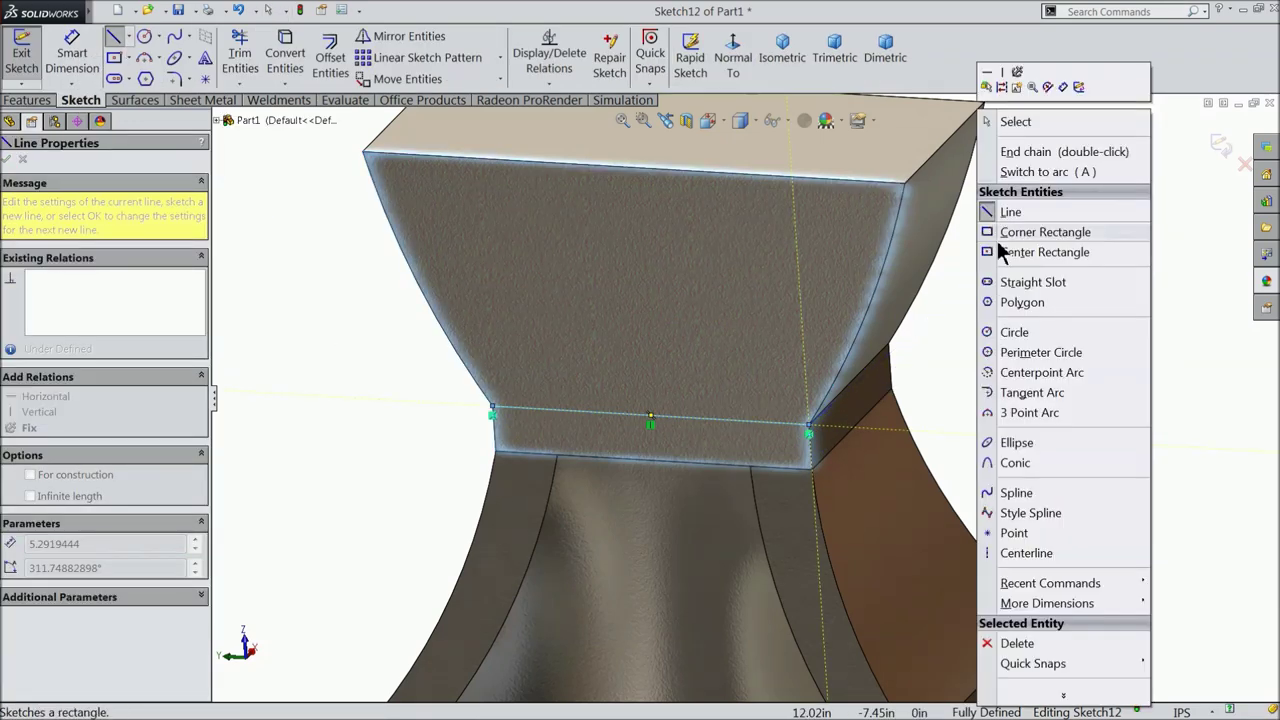
pyautogui.click(1105, 122)
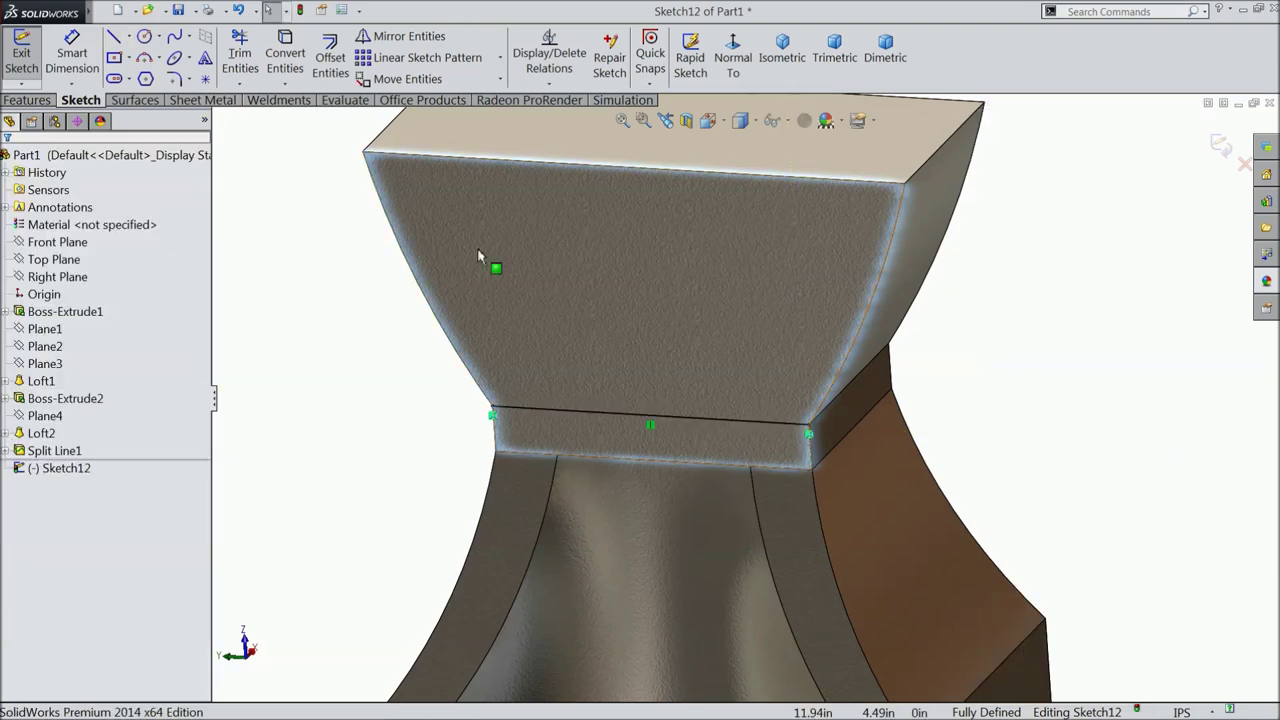
# - Split that opposite side face along the current sketch with a Projection-type Split Line
pyautogui.click(29, 101)
pyautogui.click(781, 52)
pyautogui.click(797, 105)
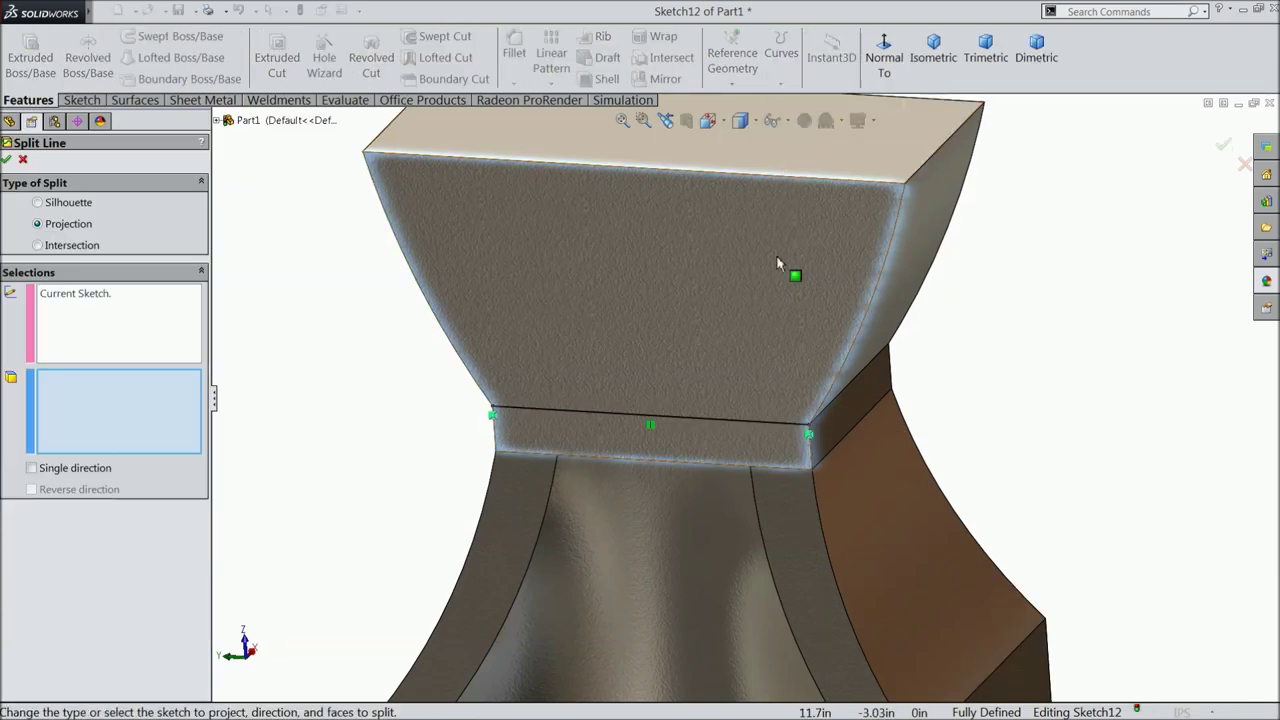
pyautogui.click(668, 325)
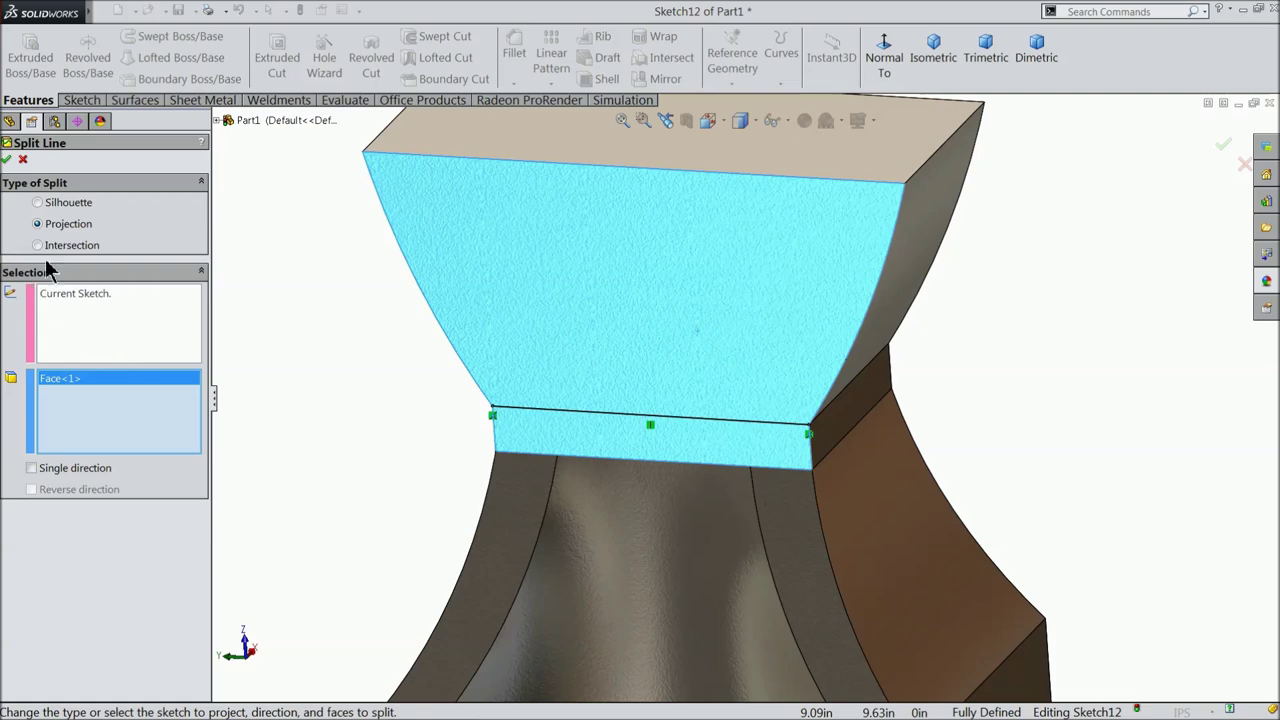
pyautogui.click(7, 160)
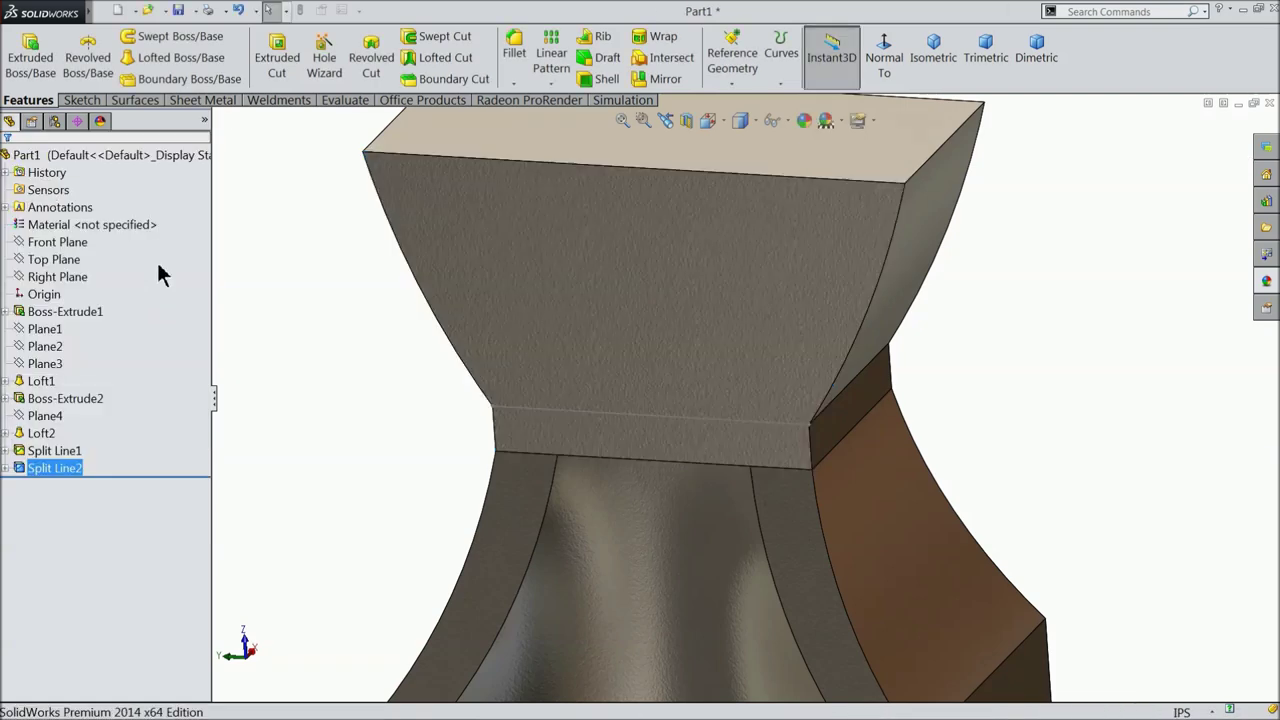
pyautogui.click(276, 322)
# - Create a reference plane offset 16 in from the Top Plane, with the offset direction flipped
pyautogui.moveTo(429, 400)
pyautogui.mouseDown(button='middle')
pyautogui.moveTo(457, 400)
pyautogui.moveTo(443, 405)
pyautogui.mouseUp(button='middle')
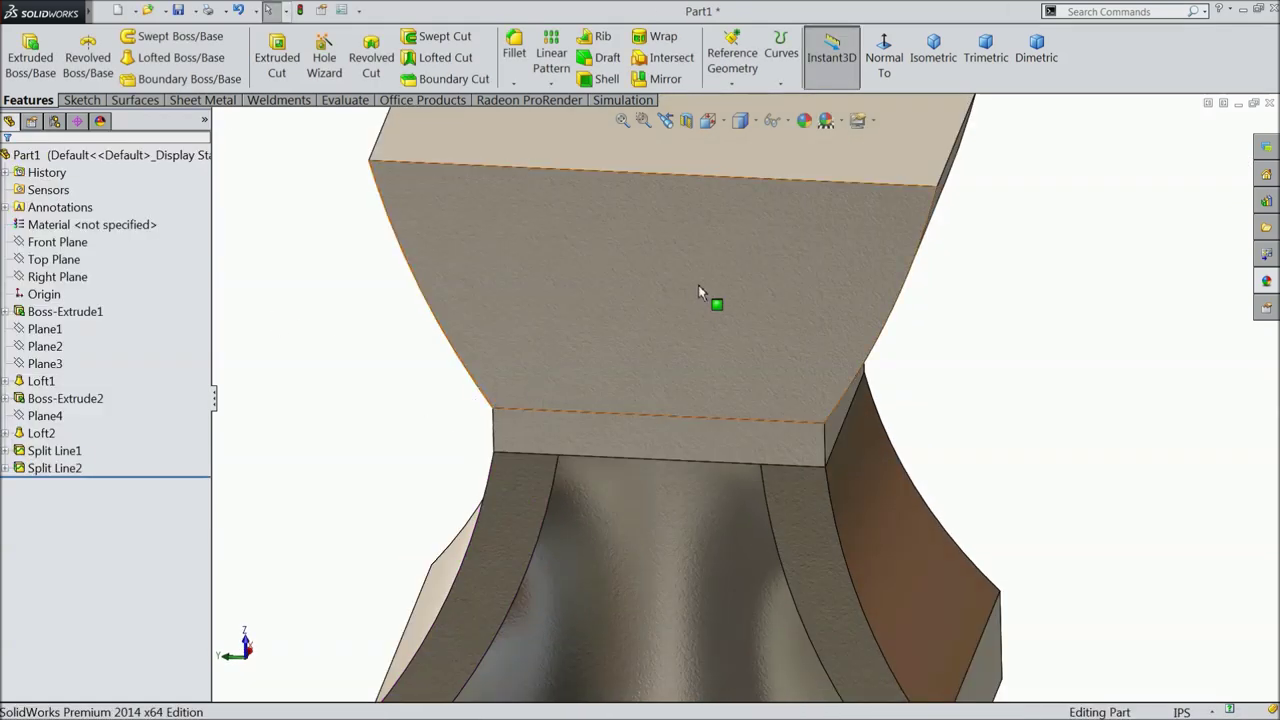
pyautogui.press('f')
pyautogui.moveTo(634, 380); pyautogui.dragTo(703, 363, button='middle')
pyautogui.scroll(-2, 702, 368)
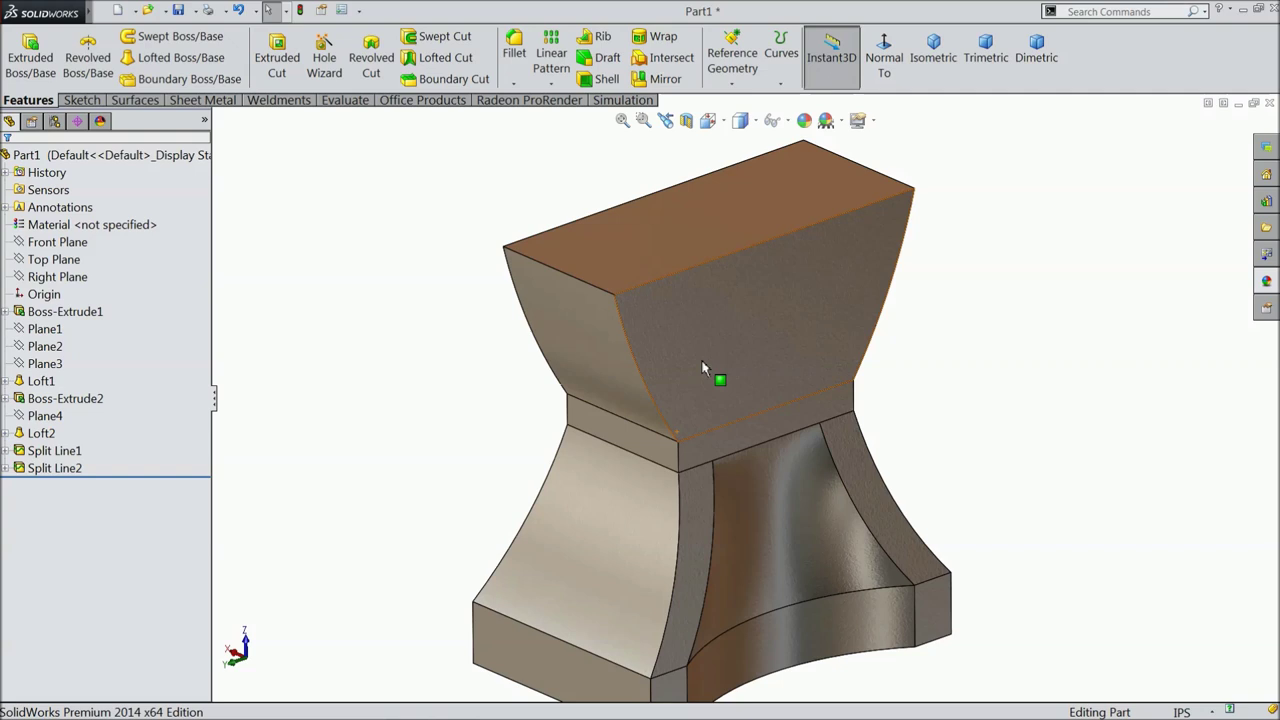
pyautogui.click(40, 262)
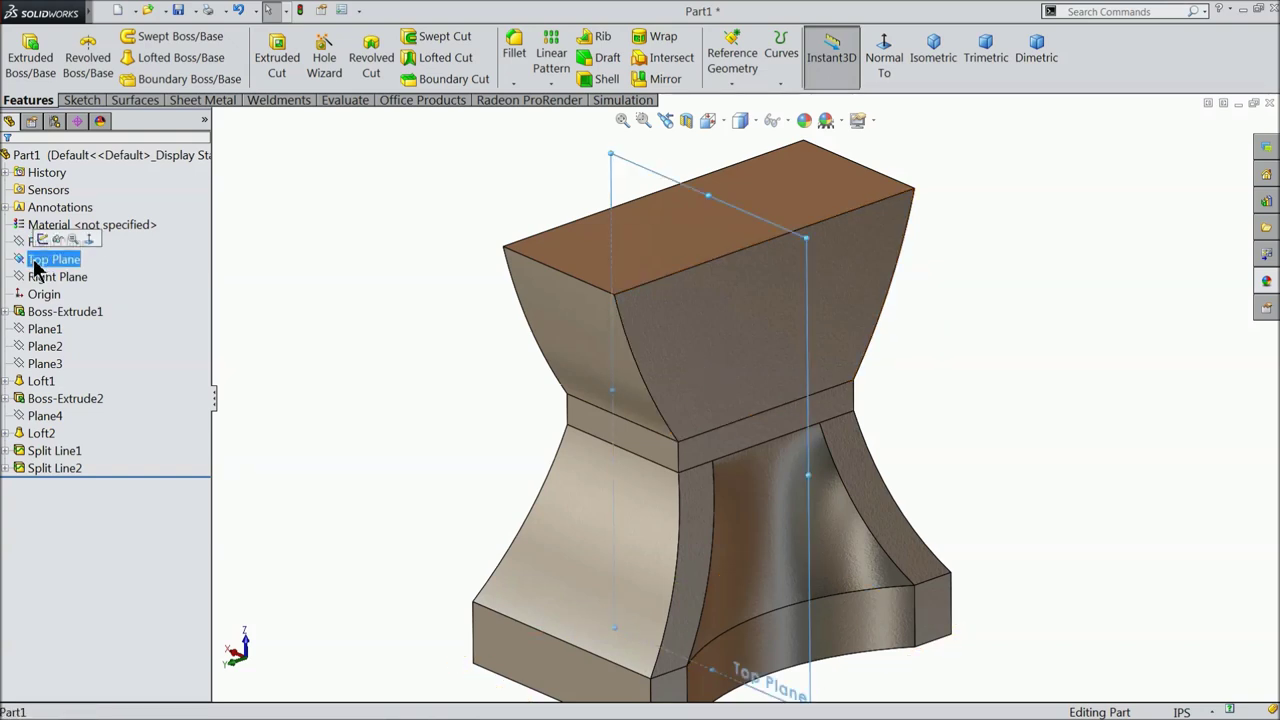
pyautogui.click(732, 84)
pyautogui.click(740, 104)
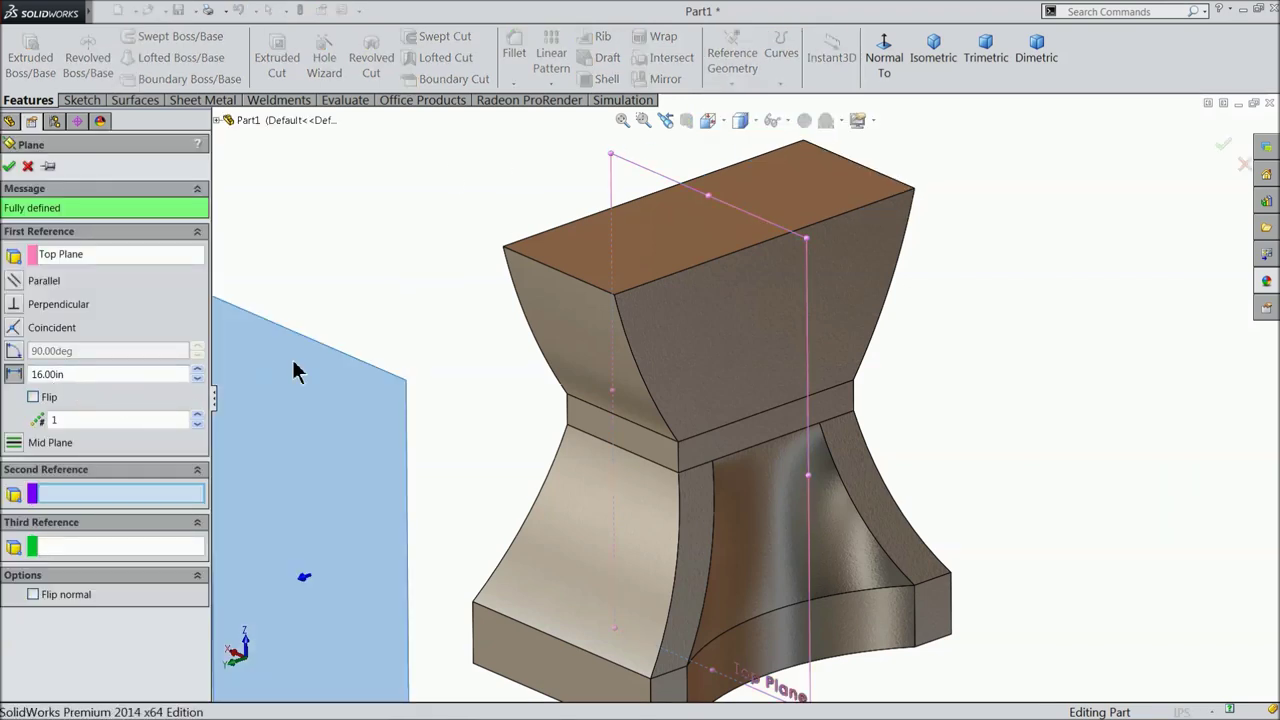
pyautogui.press('f')
pyautogui.click(33, 397)
pyautogui.moveTo(391, 357); pyautogui.dragTo(352, 370, button='middle')
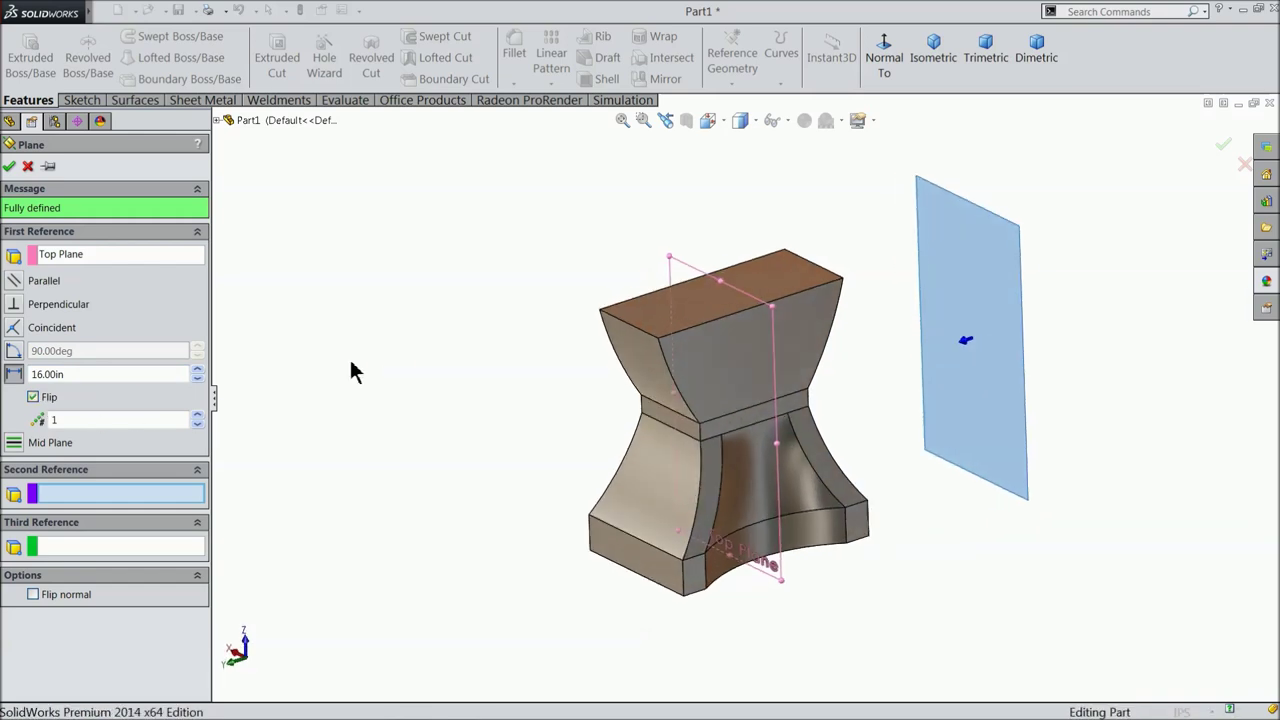
pyautogui.click(10, 166)
# - Start a sketch on the new offset plane, view it face-on, and draw a horizontal line about 5 in long between the flared block's side edges
pyautogui.moveTo(415, 348); pyautogui.dragTo(558, 357, button='middle')
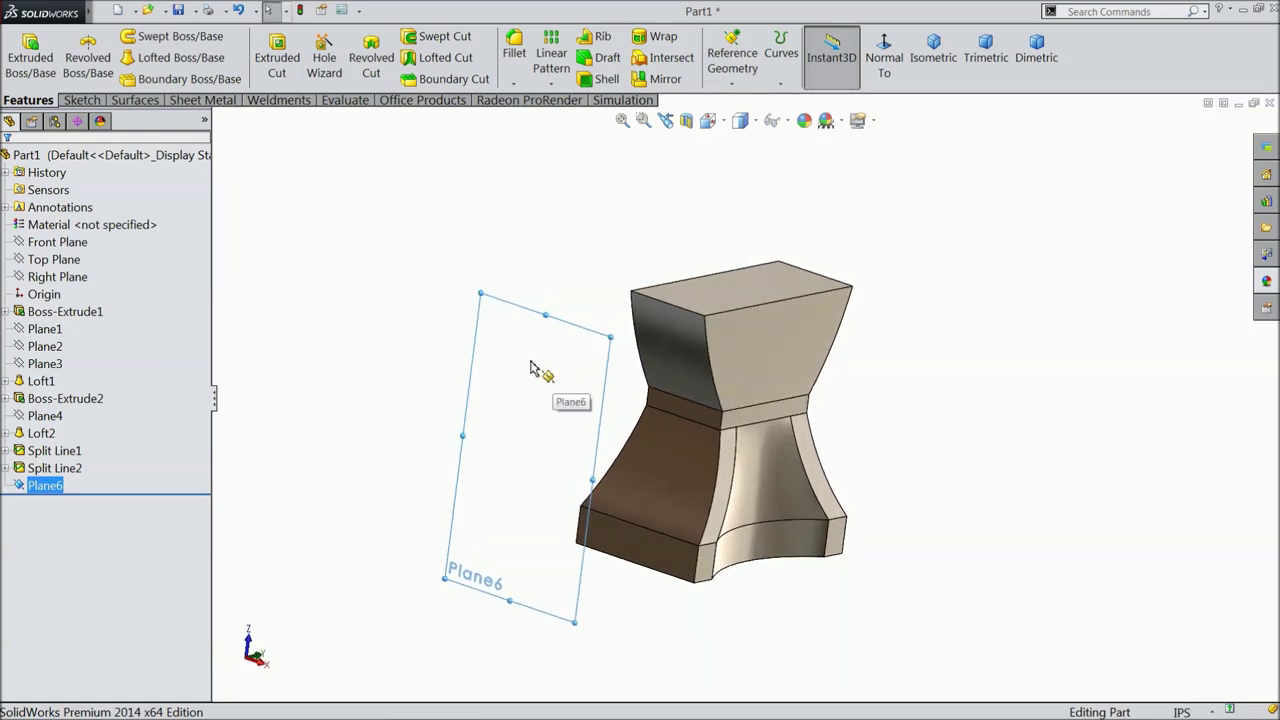
pyautogui.click(82, 100)
pyautogui.click(21, 50)
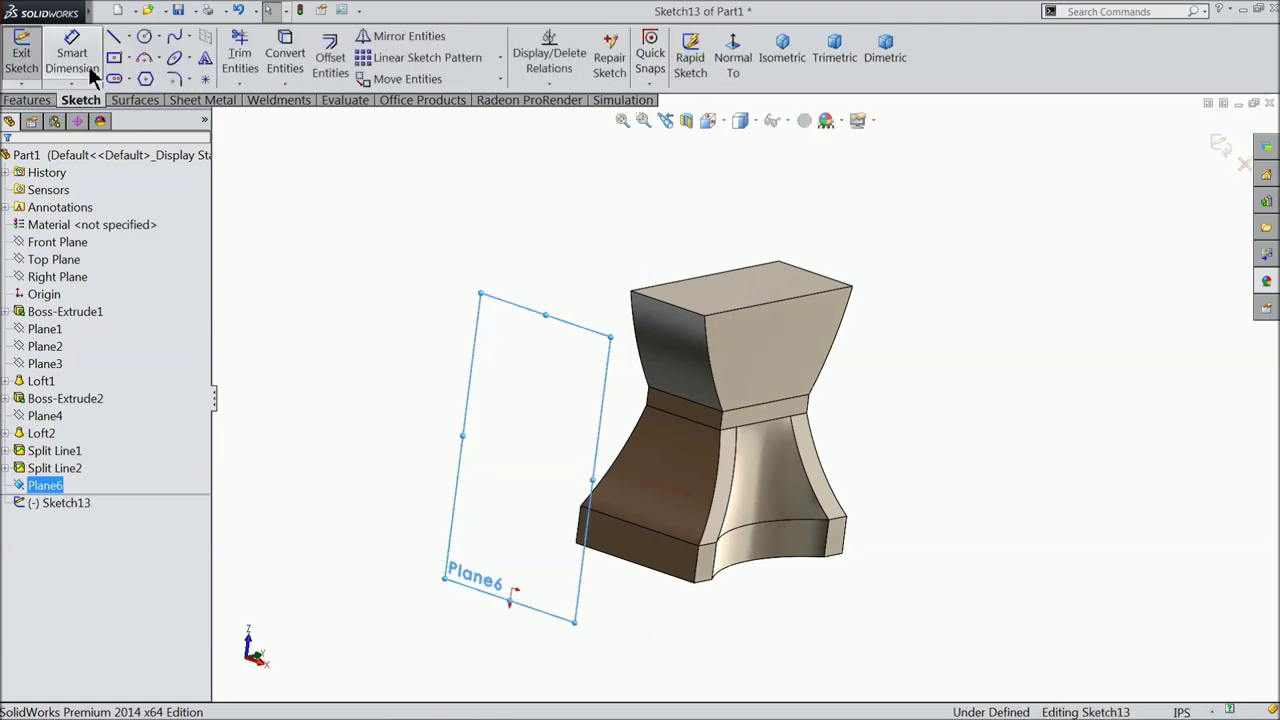
pyautogui.click(734, 58)
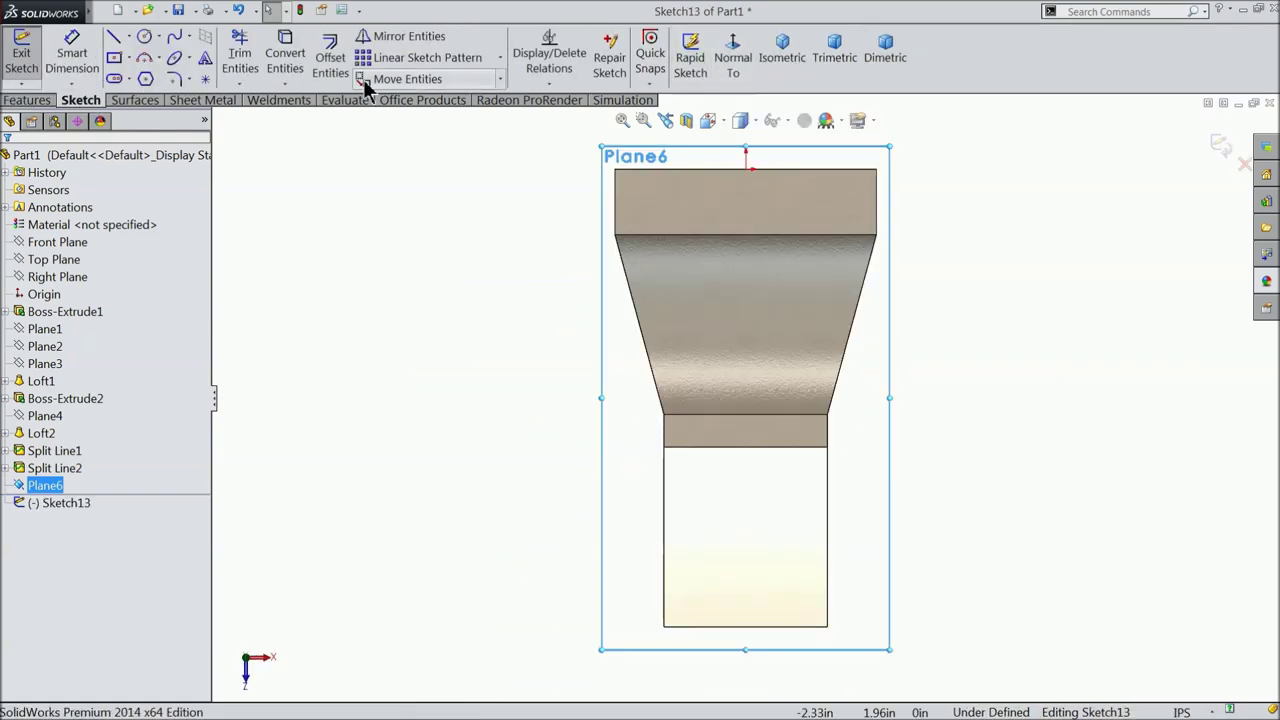
pyautogui.click(114, 38)
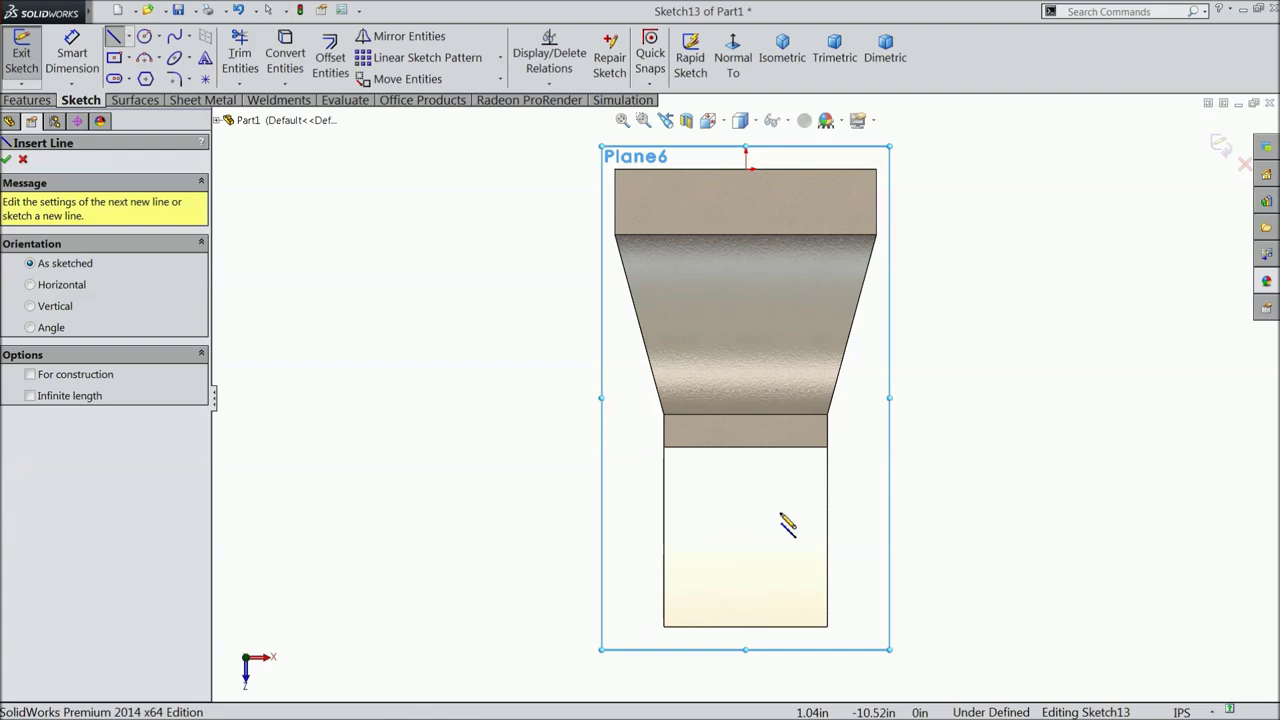
pyautogui.scroll(-3, 789, 523)
pyautogui.scroll(2, 637, 549)
pyautogui.scroll(-3, 766, 577)
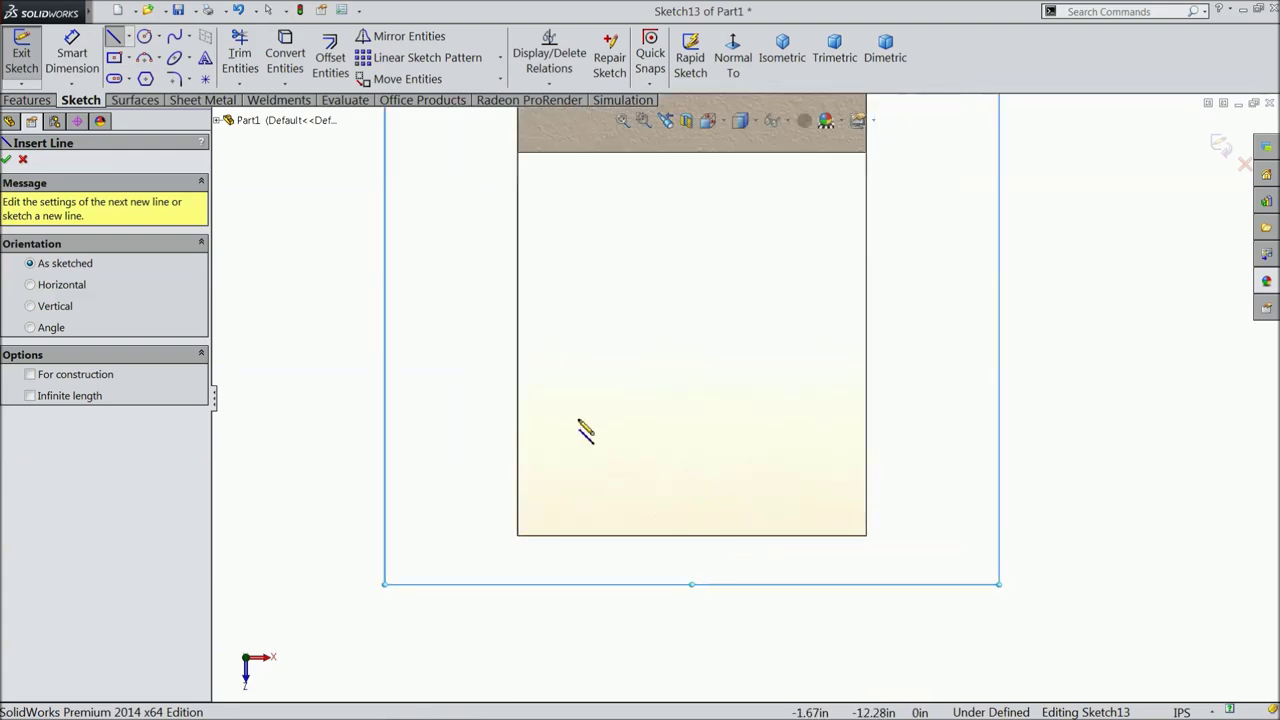
pyautogui.click(517, 340)
pyautogui.click(866, 333)
pyautogui.rightClick(903, 340)
pyautogui.click(930, 122)
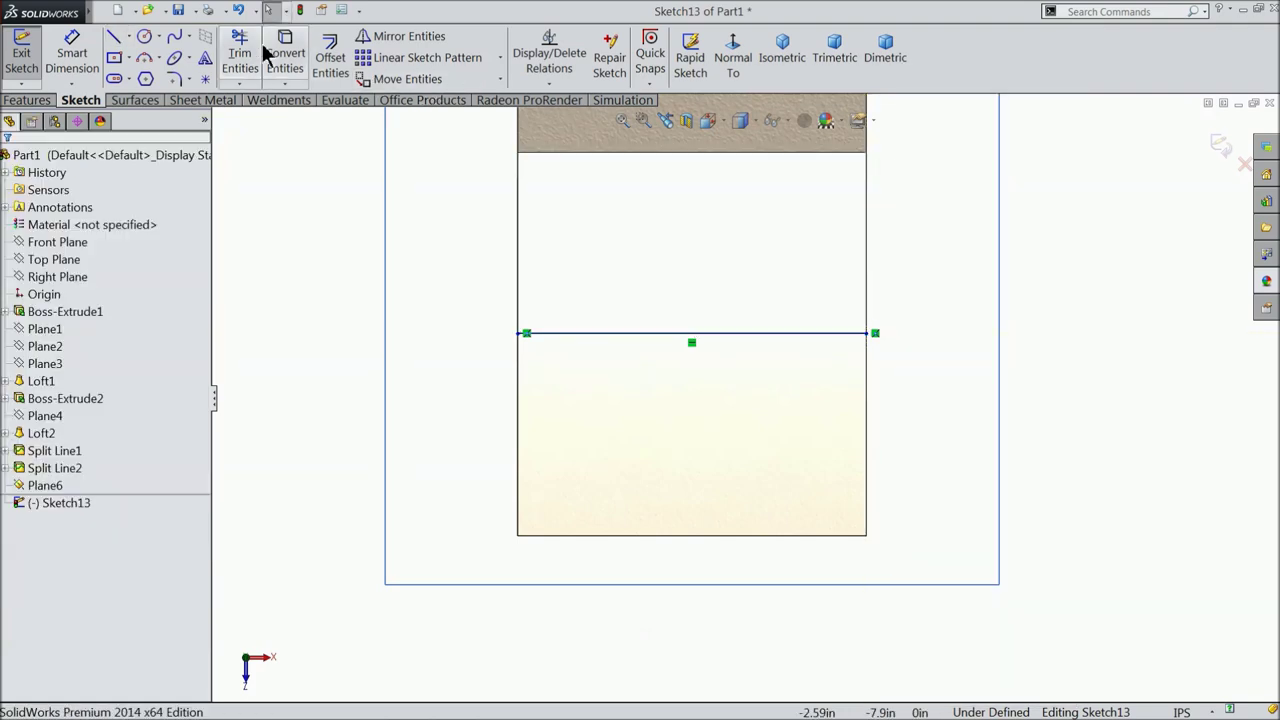
# - Draw a three-point spline from one end of the horizontal line through the midpoint of the block's outer edge to the line's other end
pyautogui.click(175, 40)
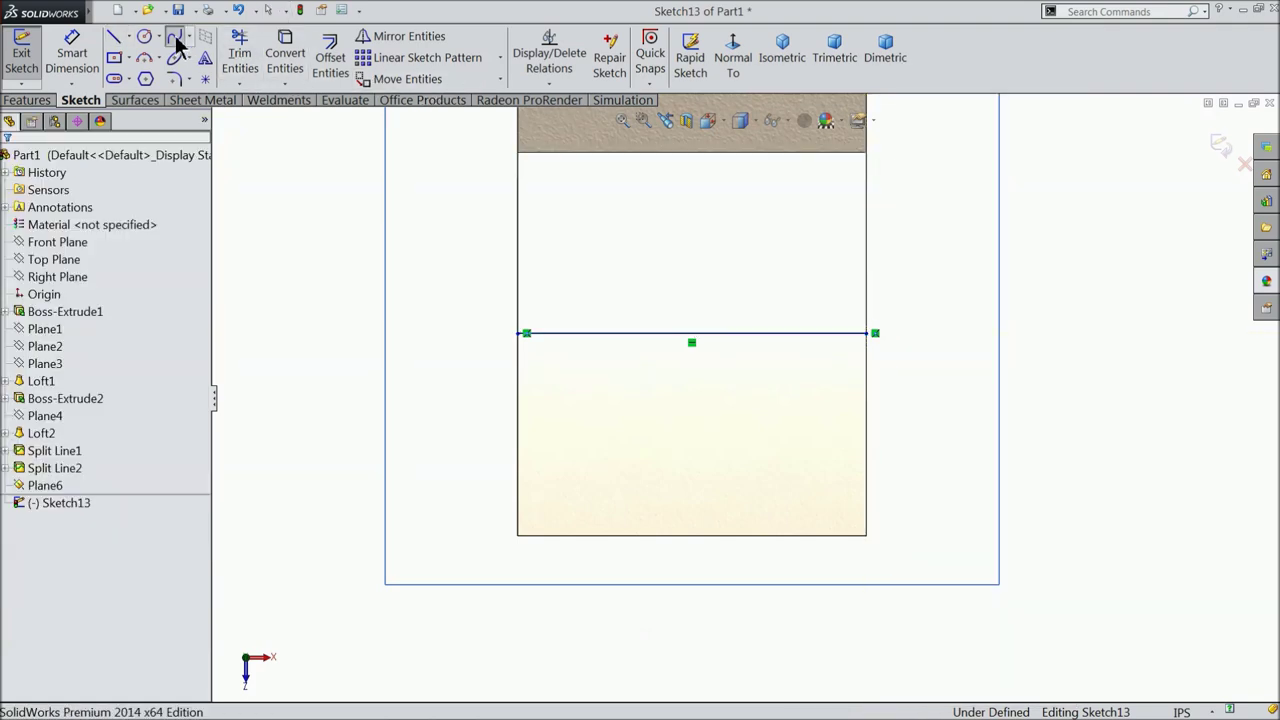
pyautogui.click(868, 335)
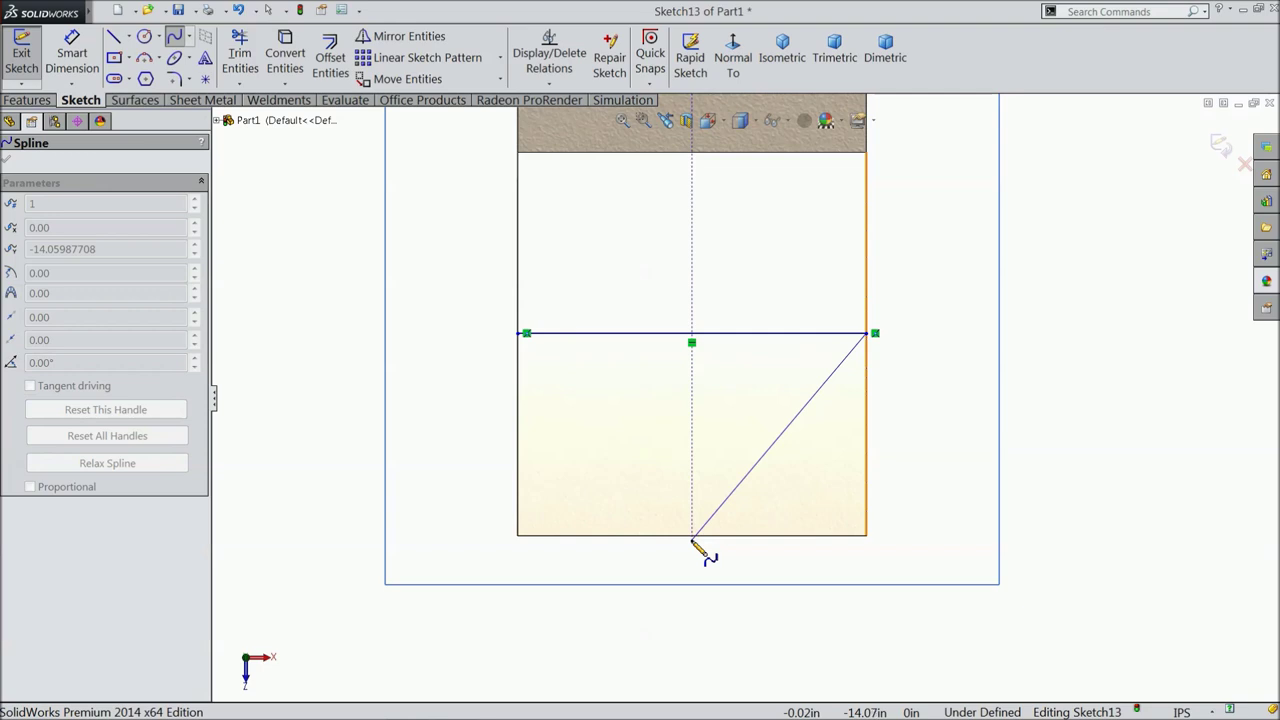
pyautogui.click(692, 536)
pyautogui.click(526, 338)
pyautogui.rightClick(430, 288)
pyautogui.click(465, 203)
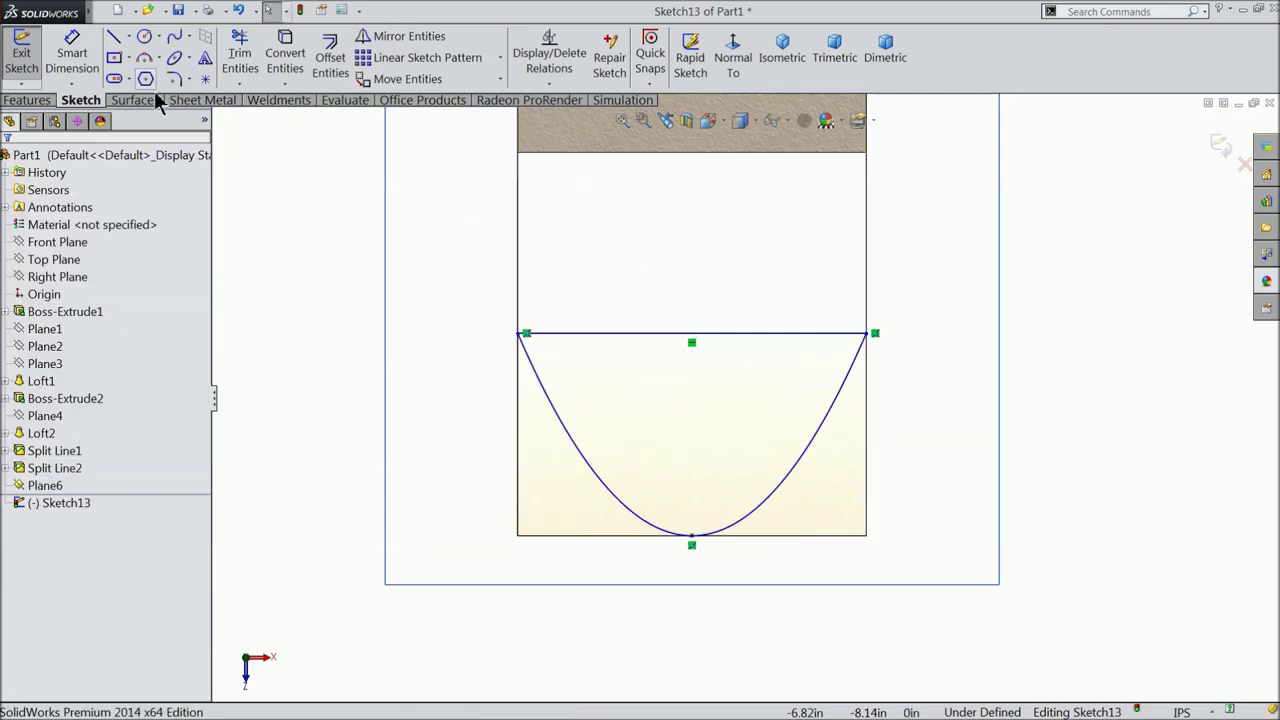
# - Dimension the distance between the horizontal line and the spline's middle point as 2.75 in, and close the sketch
pyautogui.click(71, 55)
pyautogui.click(703, 344)
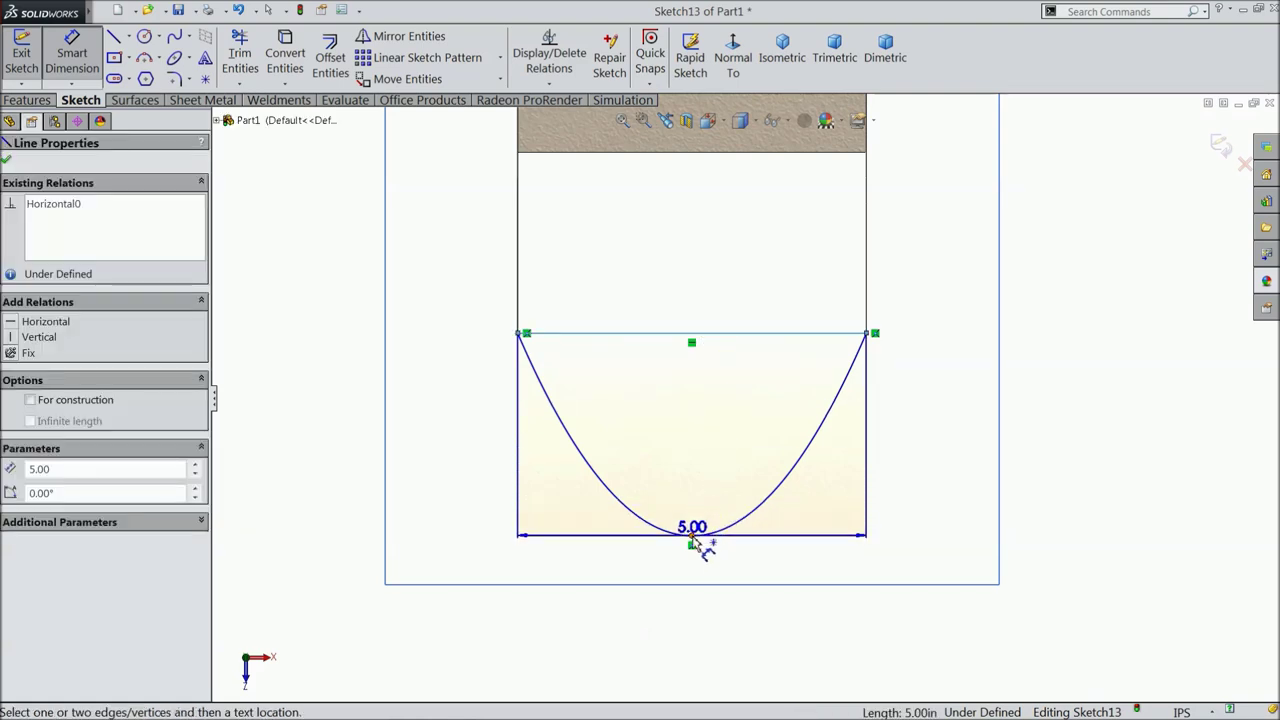
pyautogui.click(692, 536)
pyautogui.click(1041, 446)
pyautogui.write('2.75')
pyautogui.click(969, 427)
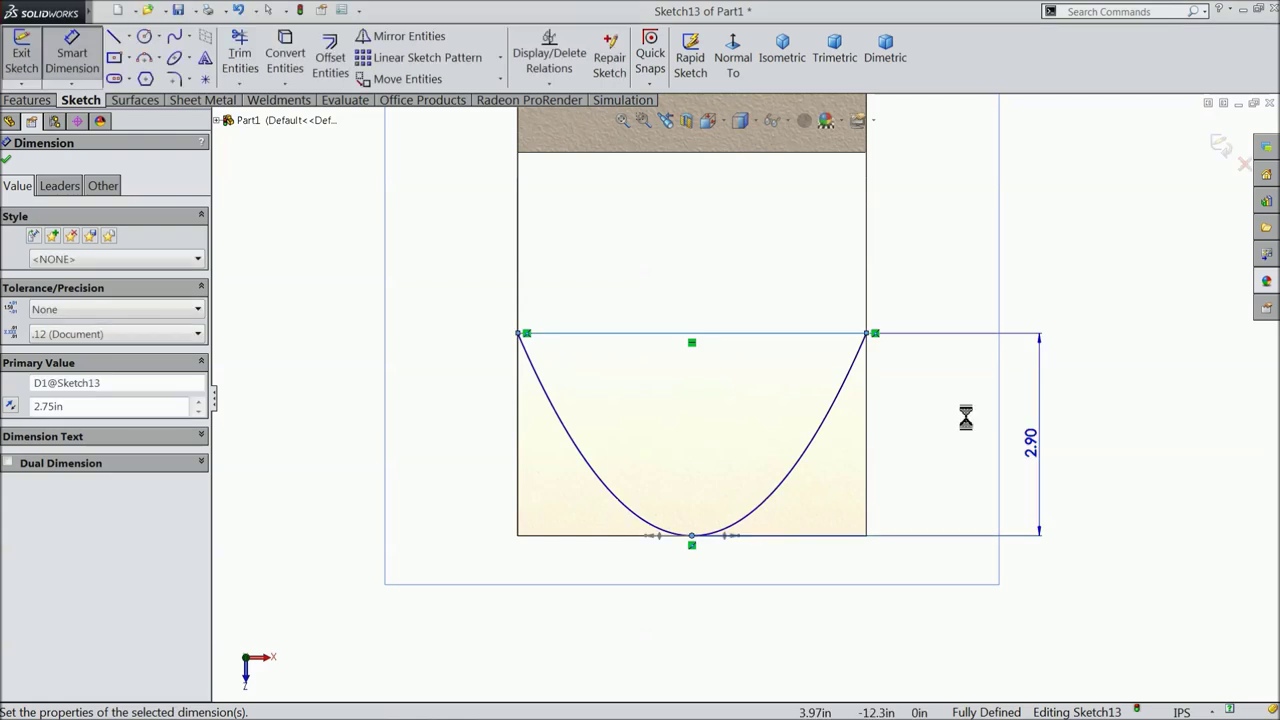
pyautogui.scroll(-4, 1014, 309)
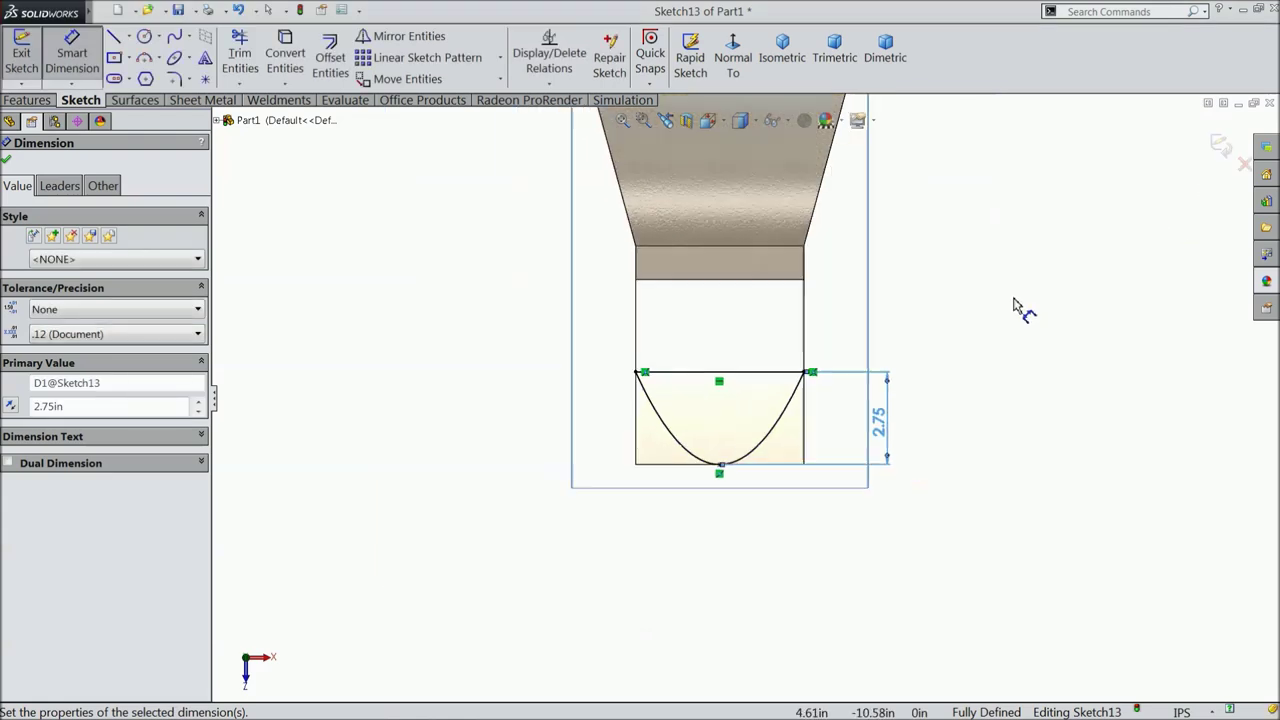
pyautogui.moveTo(1079, 302)
pyautogui.mouseDown(button='middle')
pyautogui.moveTo(1049, 277)
pyautogui.moveTo(1122, 232)
pyautogui.mouseUp(button='middle')
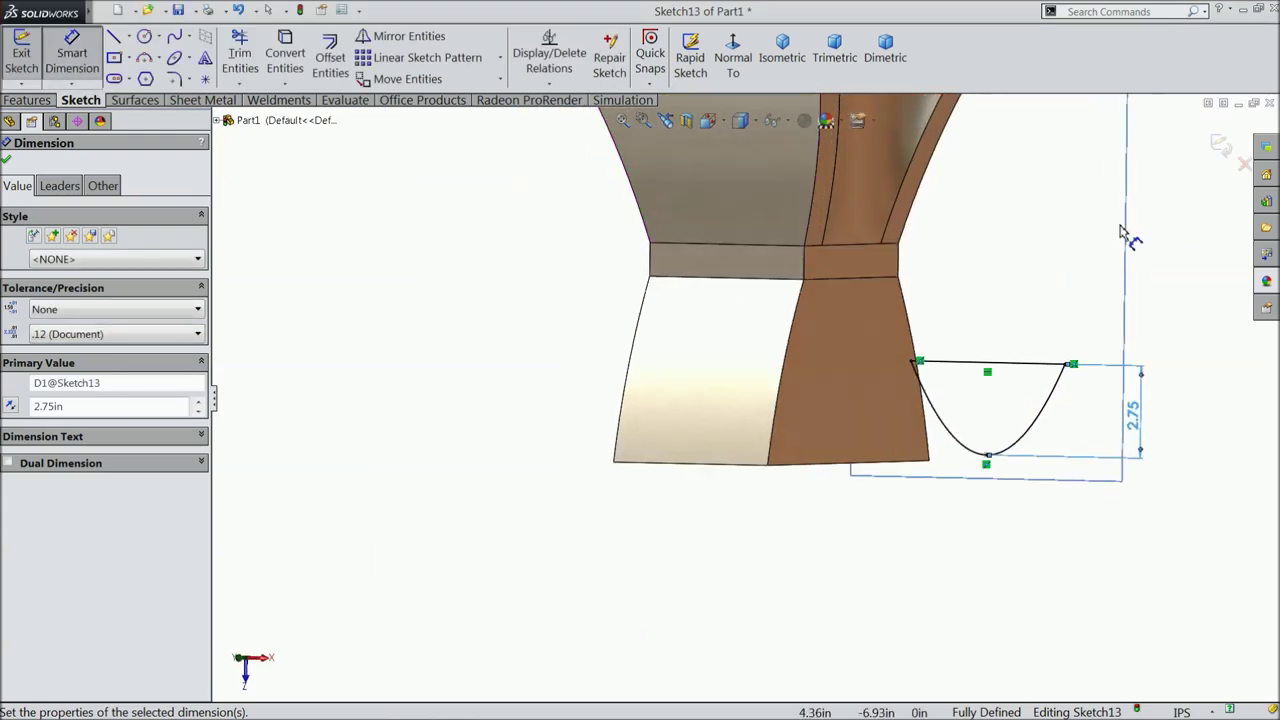
pyautogui.click(1222, 146)
# - Project the line-and-spline sketch onto the flared block's curved end face as a Sketch on faces projected curve
pyautogui.moveTo(877, 486)
pyautogui.mouseDown(button='middle')
pyautogui.moveTo(669, 523)
pyautogui.moveTo(686, 537)
pyautogui.moveTo(960, 386)
pyautogui.moveTo(774, 503)
pyautogui.mouseUp(button='middle')
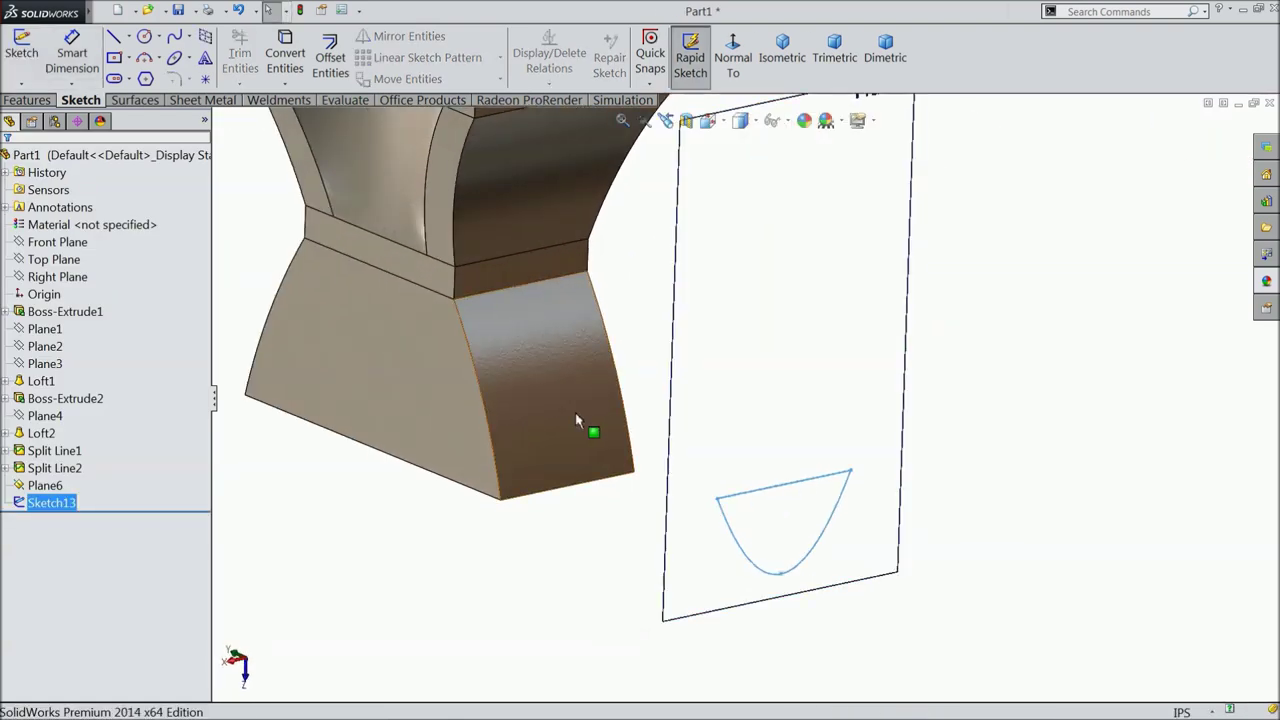
pyautogui.click(45, 102)
pyautogui.click(780, 80)
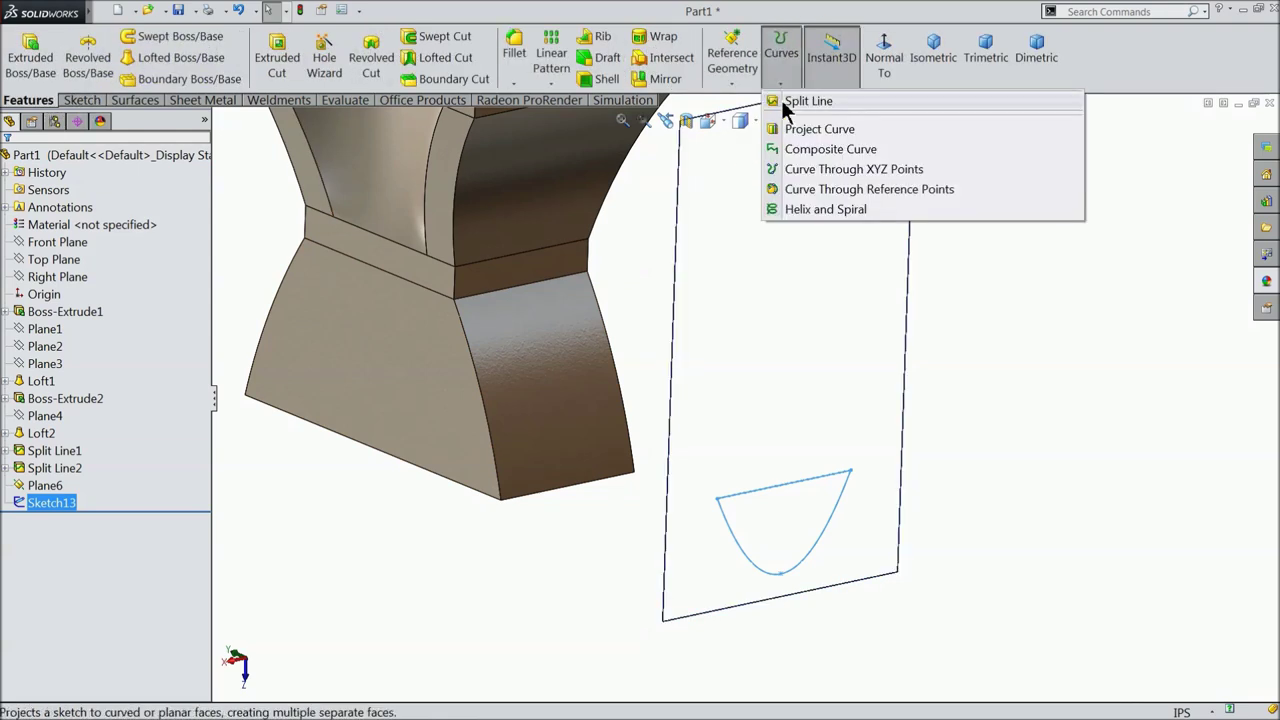
pyautogui.click(819, 129)
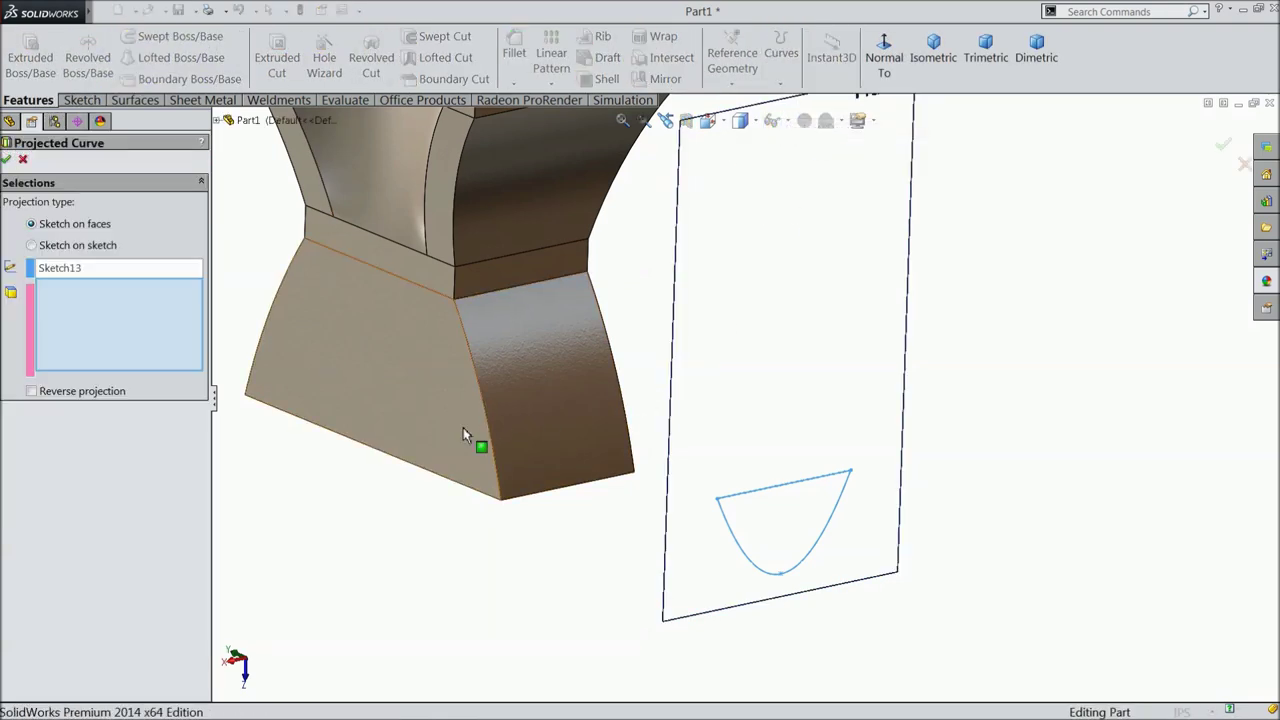
pyautogui.click(516, 361)
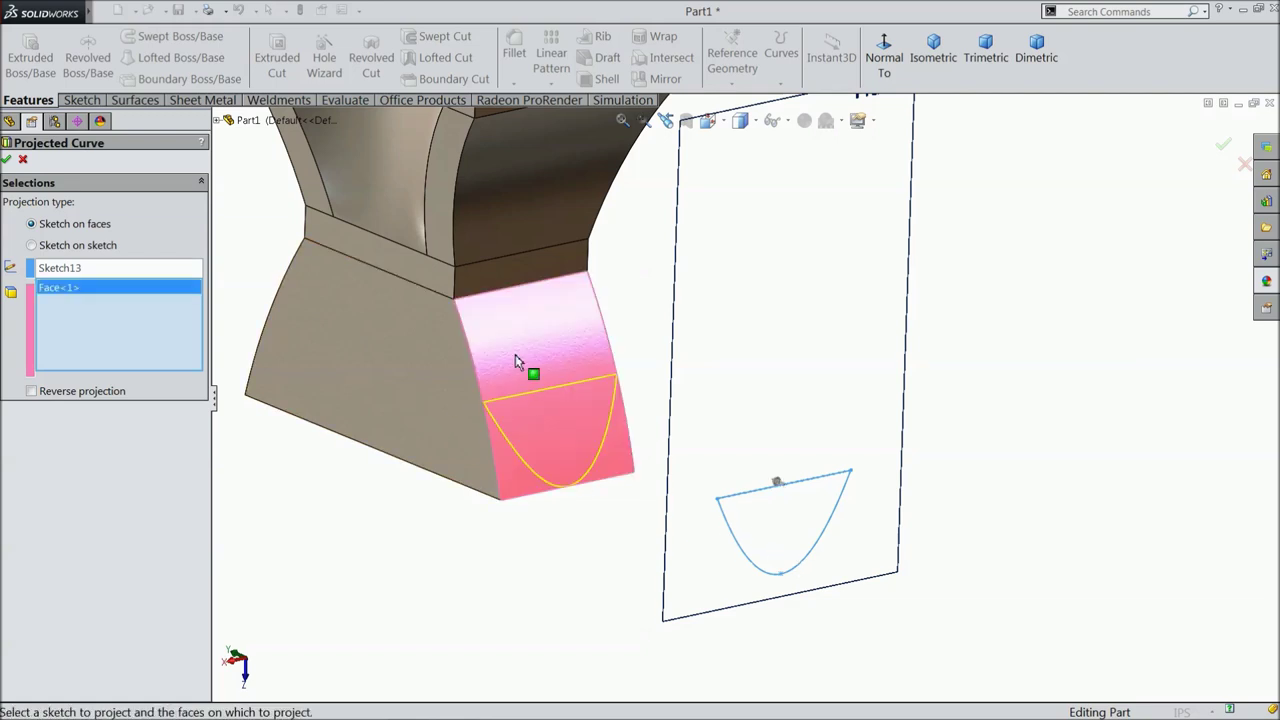
pyautogui.scroll(-2, 548, 408)
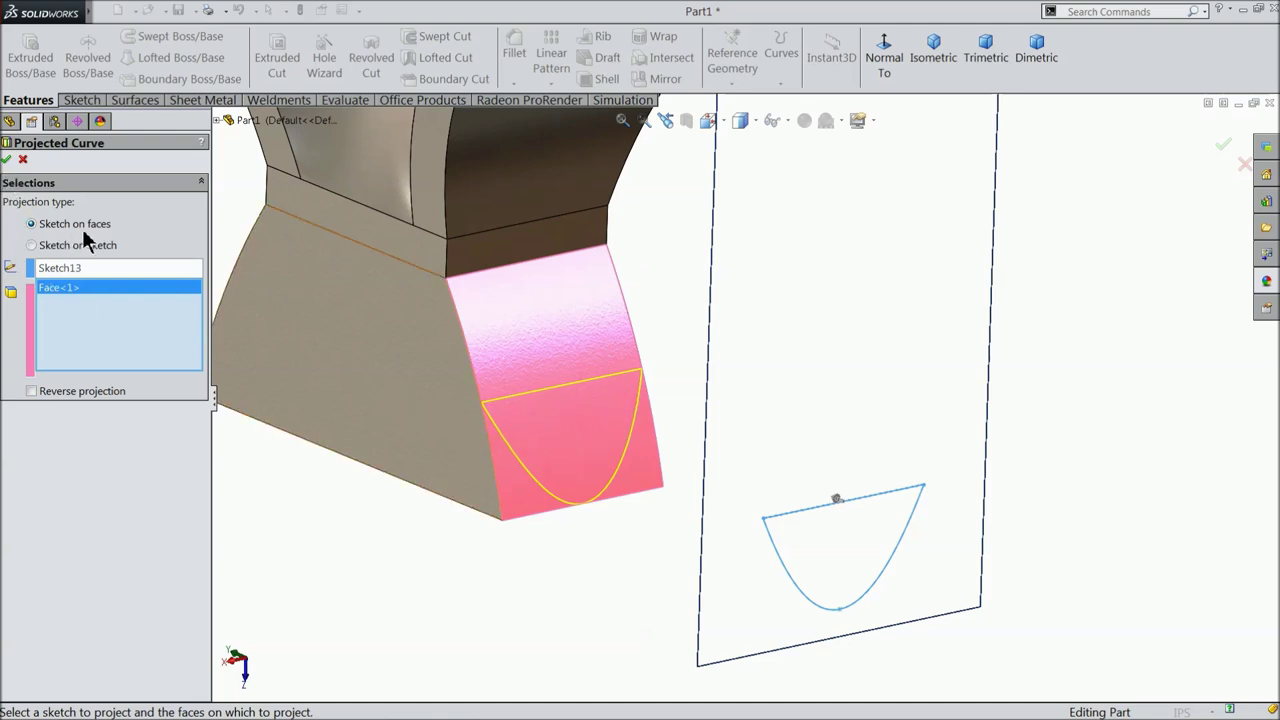
pyautogui.click(8, 160)
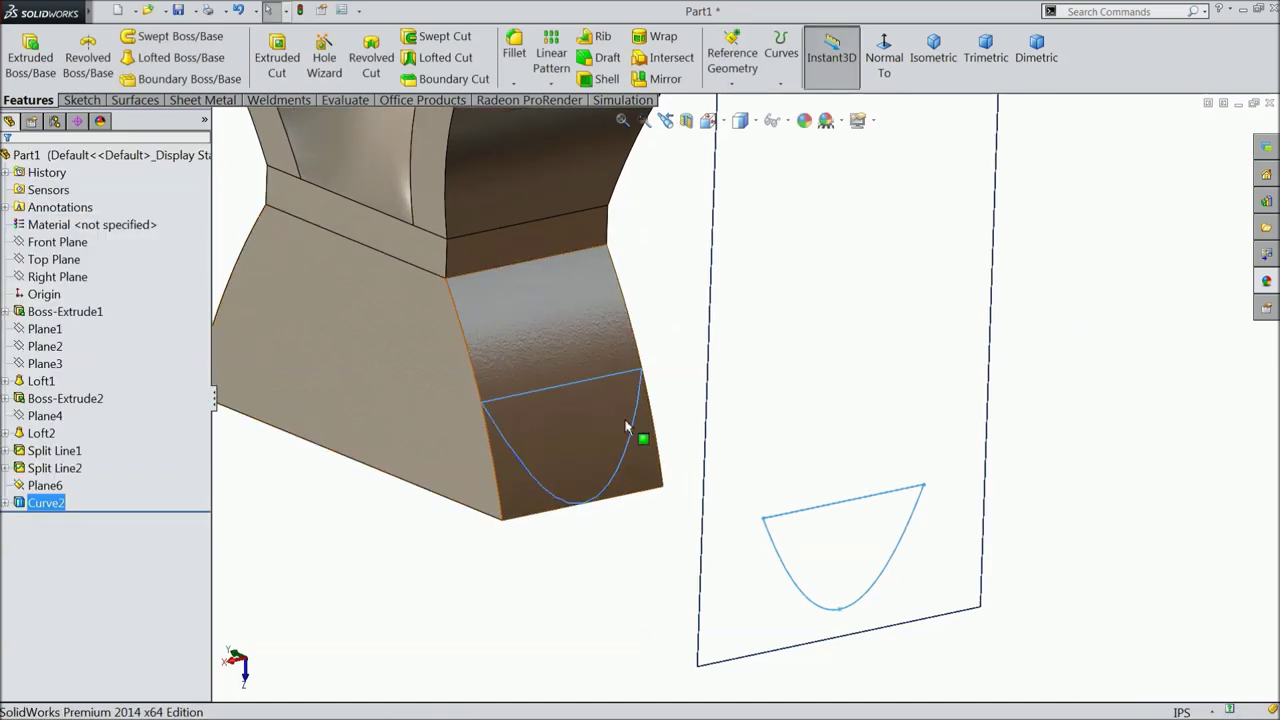
# - Start a 3D sketch, convert the projected line-and-spline curve on the block's end face into it, and close the sketch
pyautogui.click(790, 312)
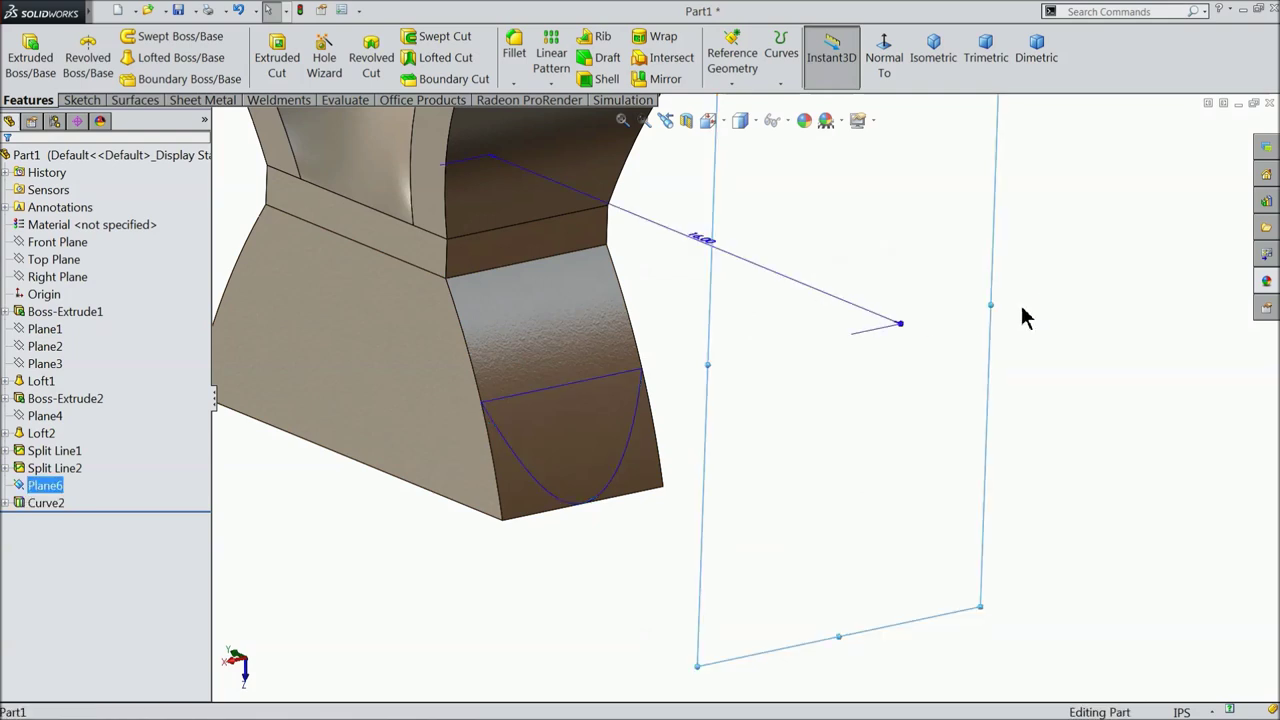
pyautogui.moveTo(697, 418); pyautogui.dragTo(733, 425, button='middle')
pyautogui.click(1067, 343)
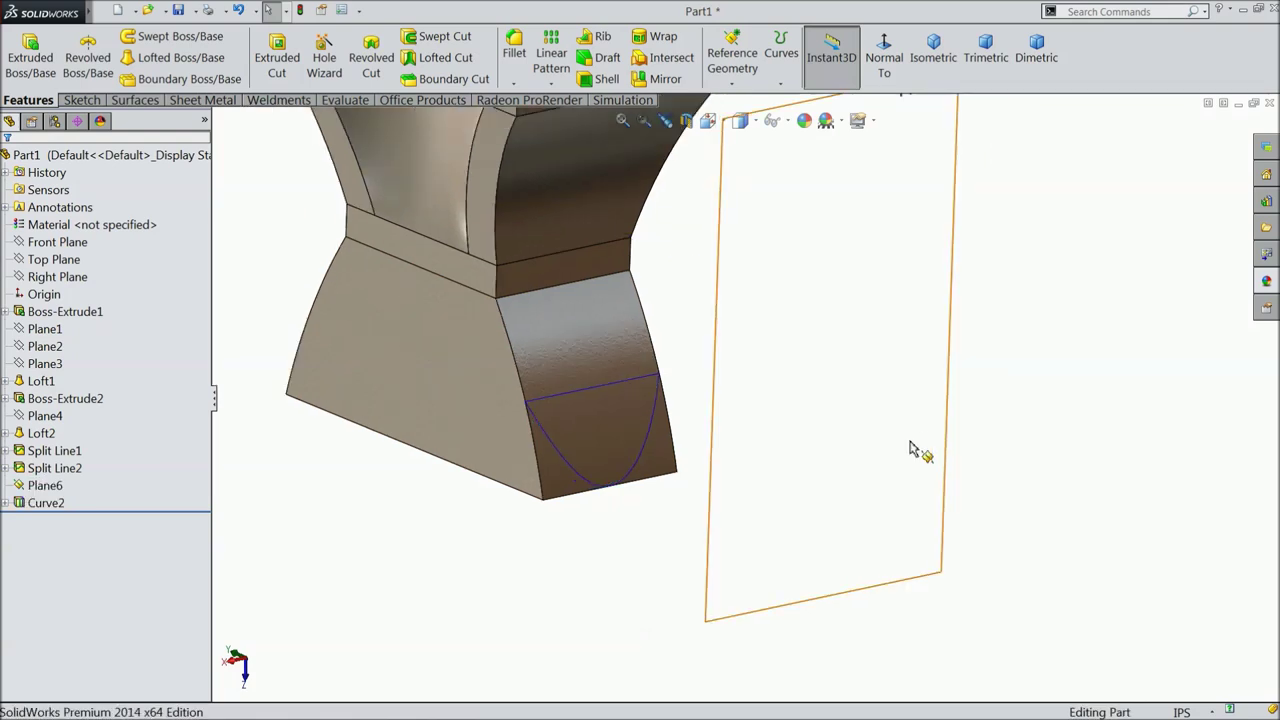
pyautogui.click(81, 100)
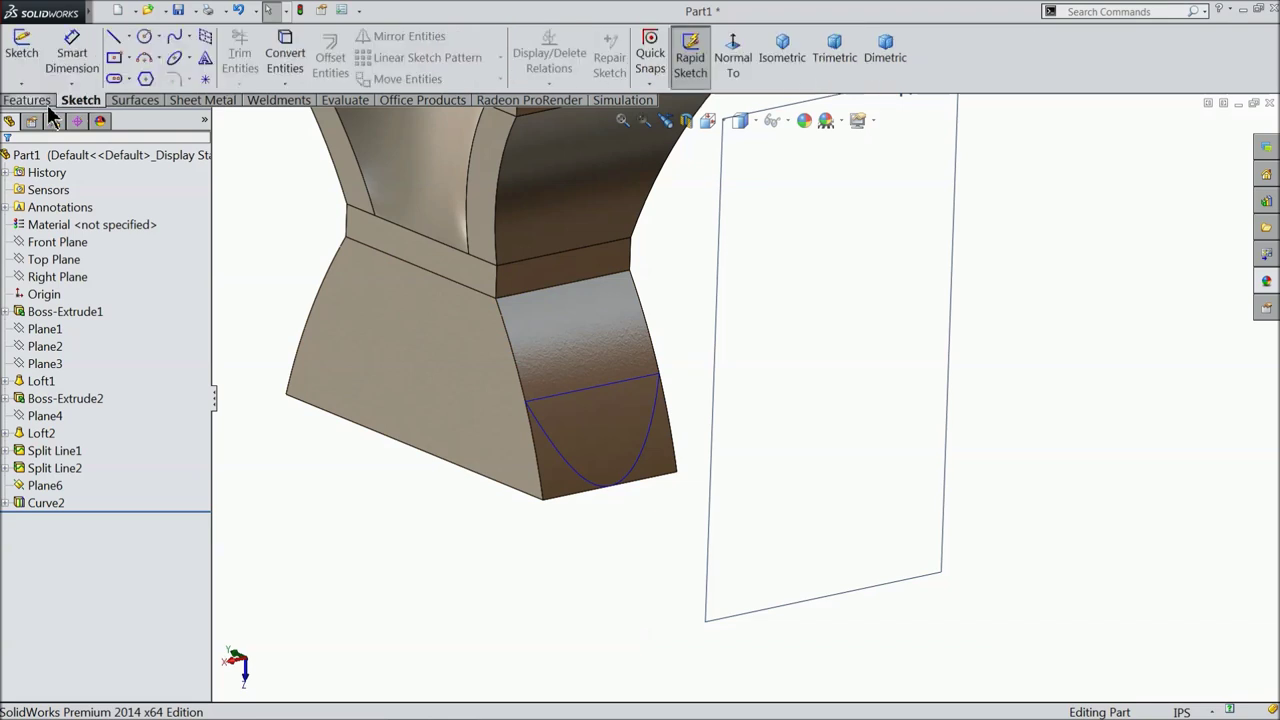
pyautogui.click(22, 86)
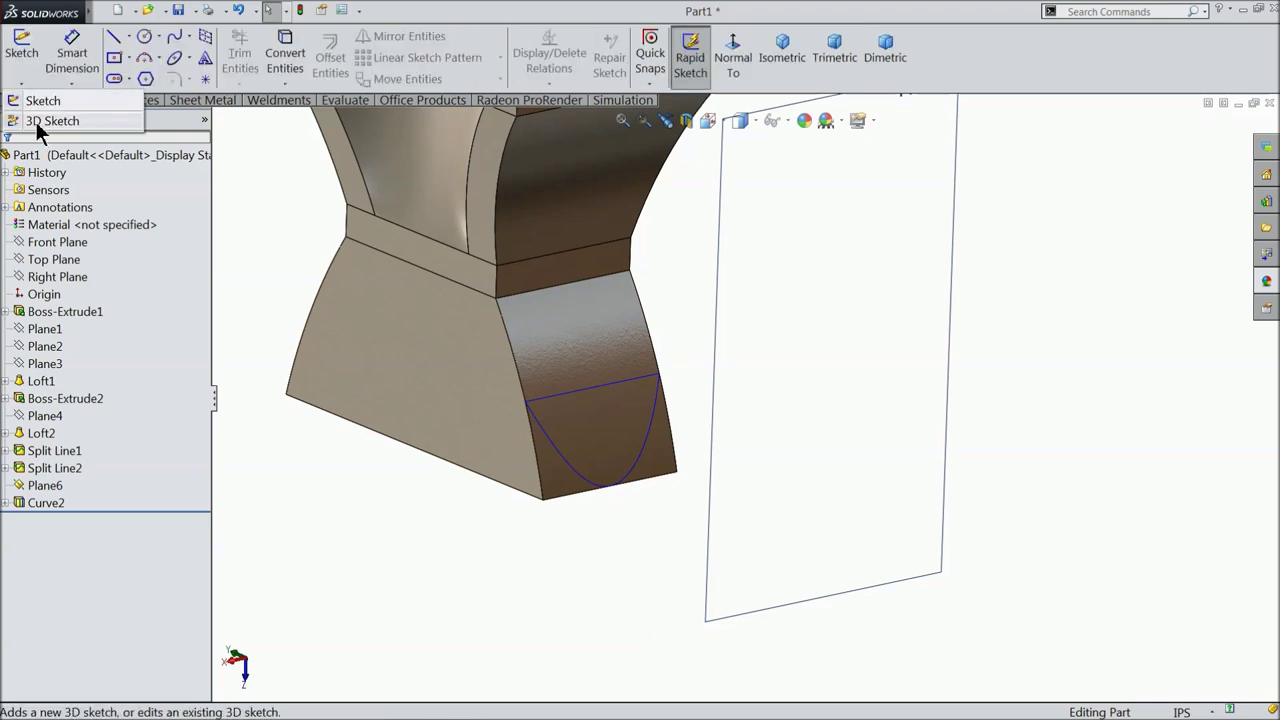
pyautogui.click(40, 121)
pyautogui.scroll(-2, 632, 426)
pyautogui.click(556, 395)
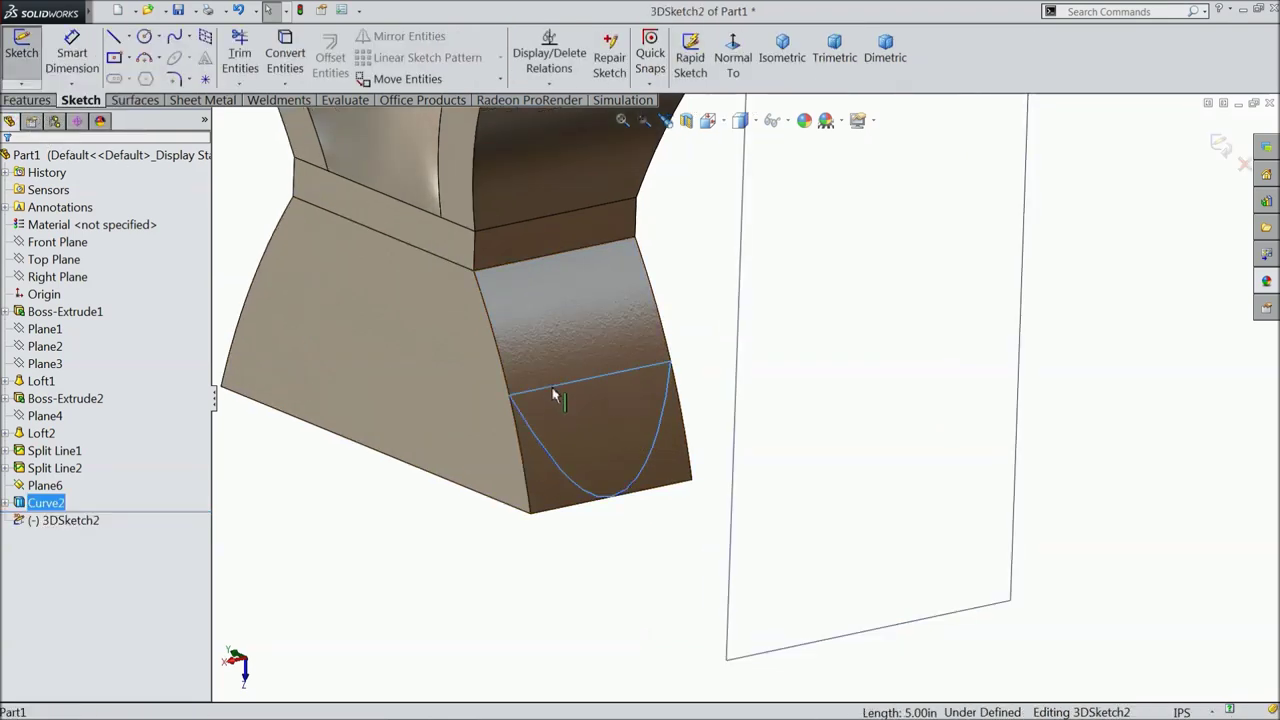
pyautogui.click(285, 57)
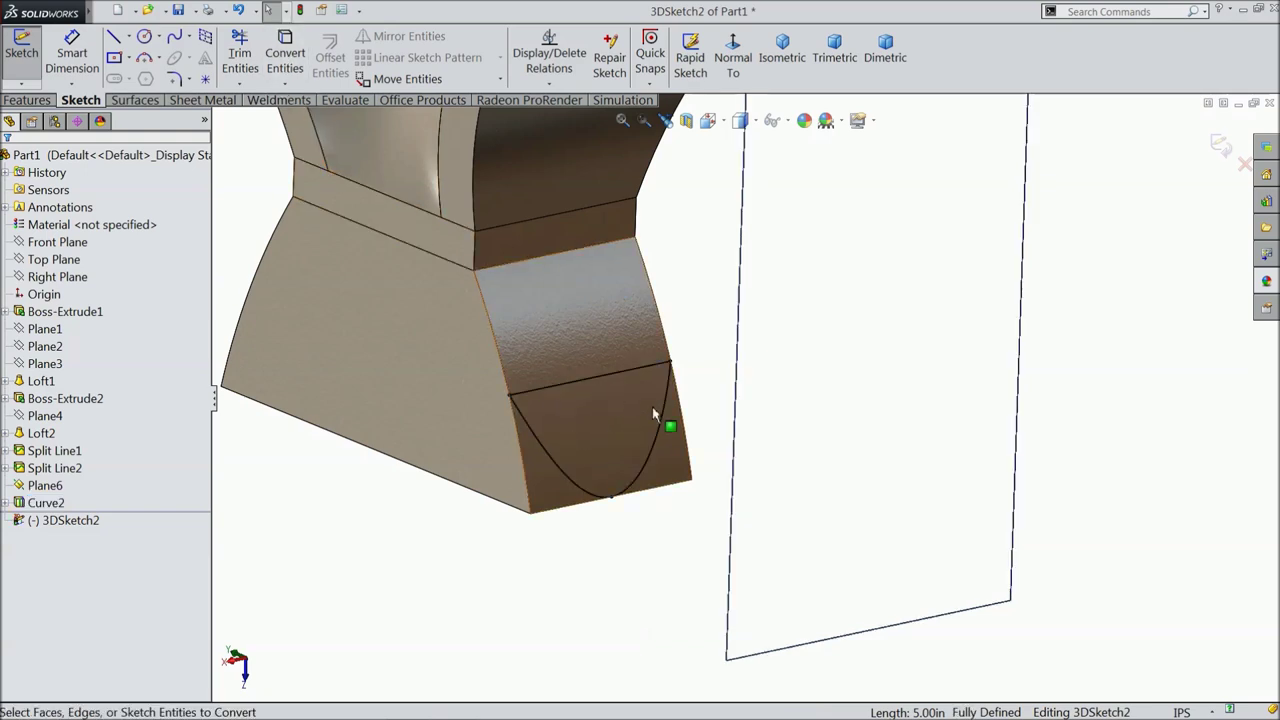
pyautogui.click(1222, 147)
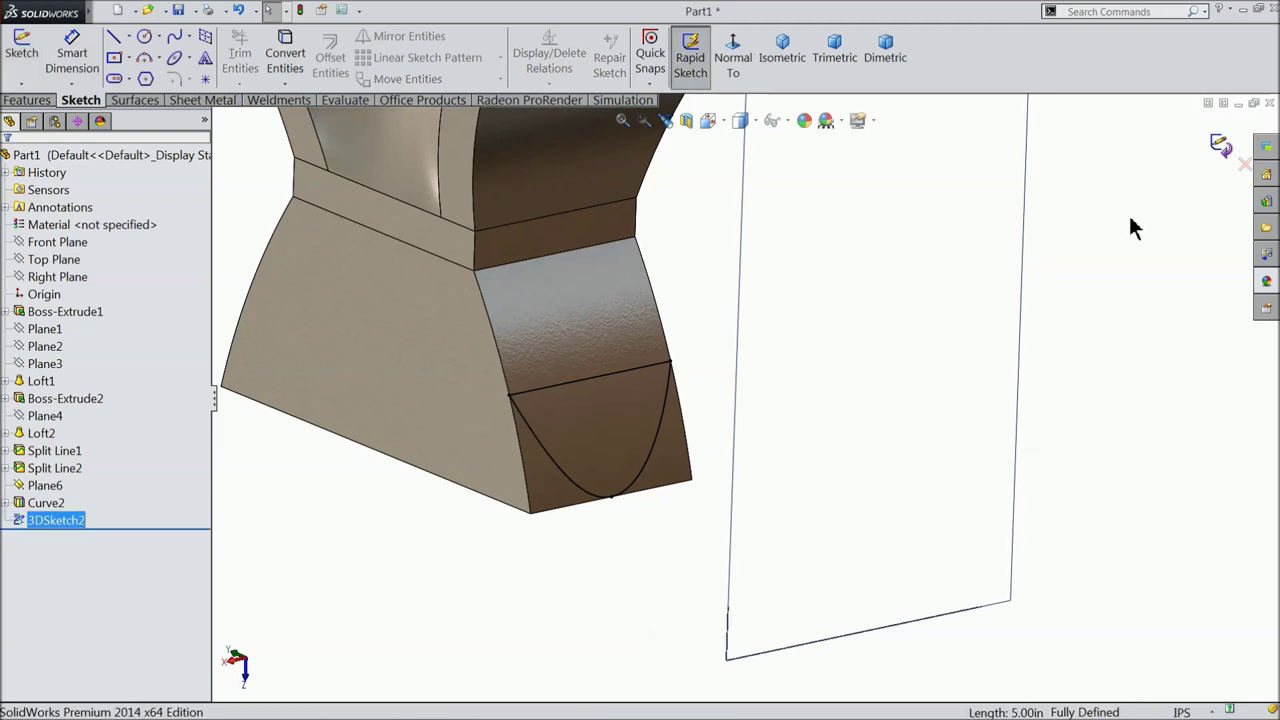
# - Start a sketch on the offset plane and draw a vertical centerline about 0.7 in long upward from the projected curve's lowest point
pyautogui.click(990, 393)
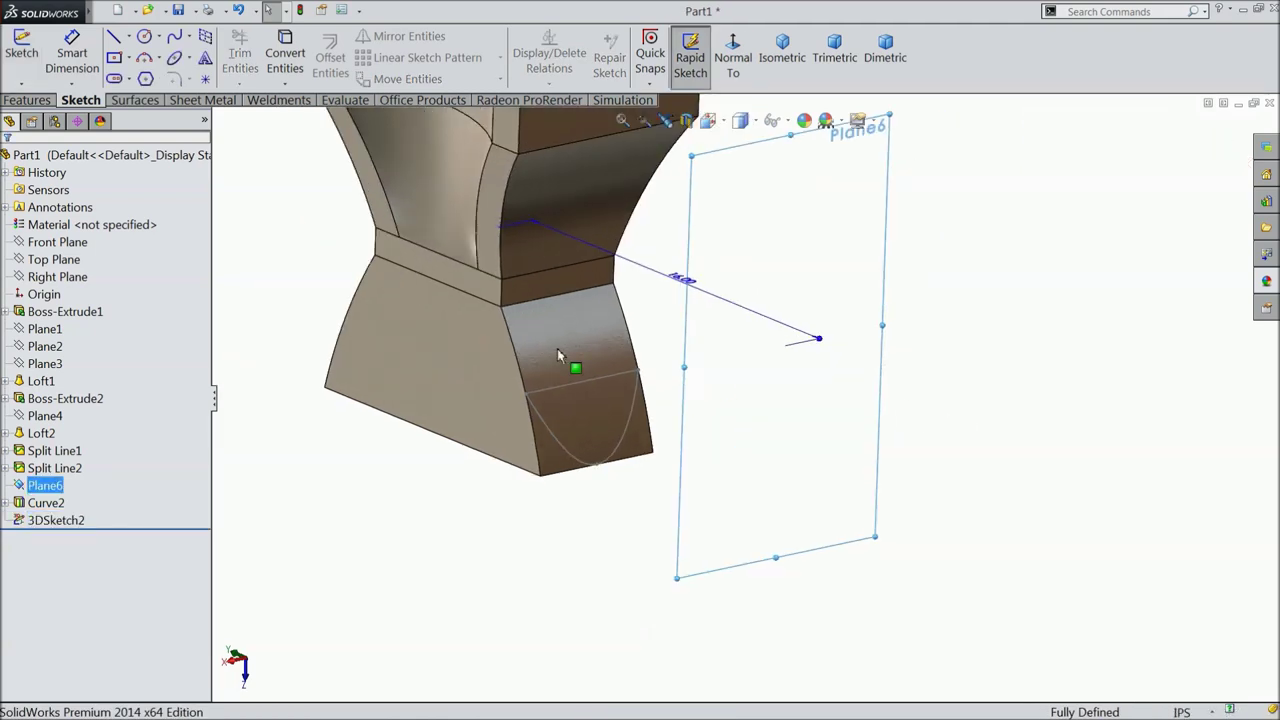
pyautogui.click(21, 58)
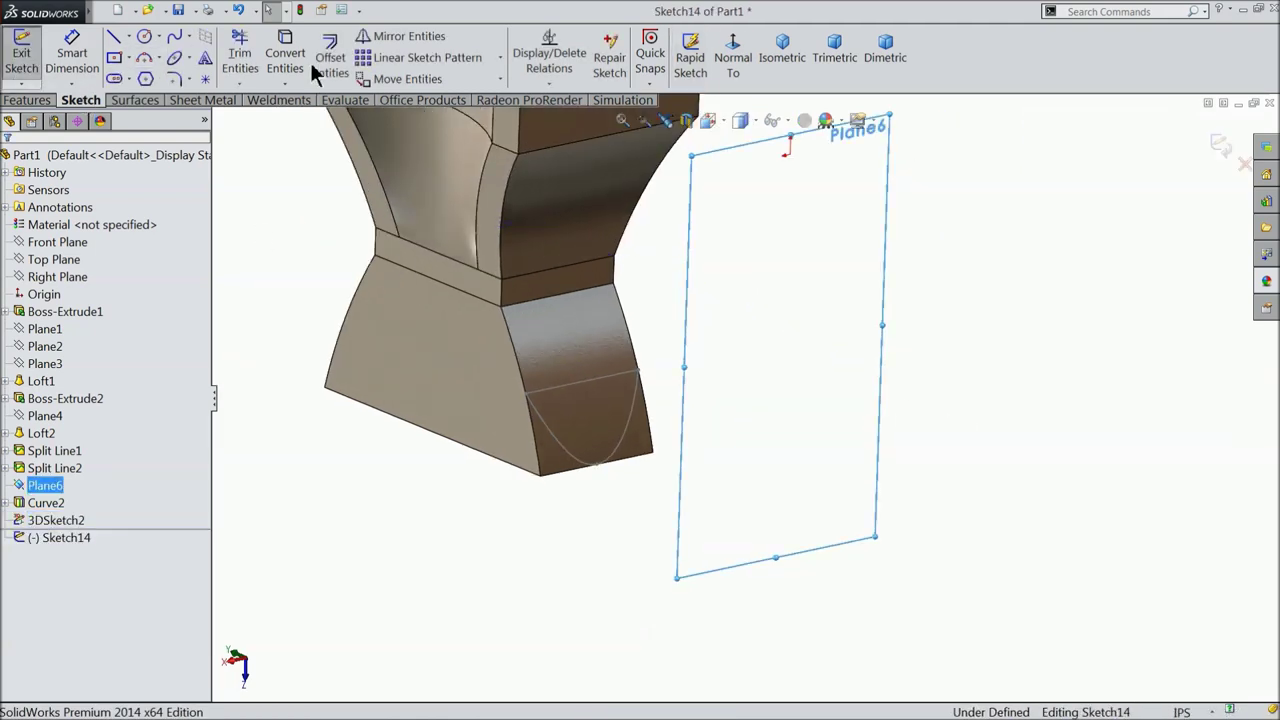
pyautogui.click(733, 62)
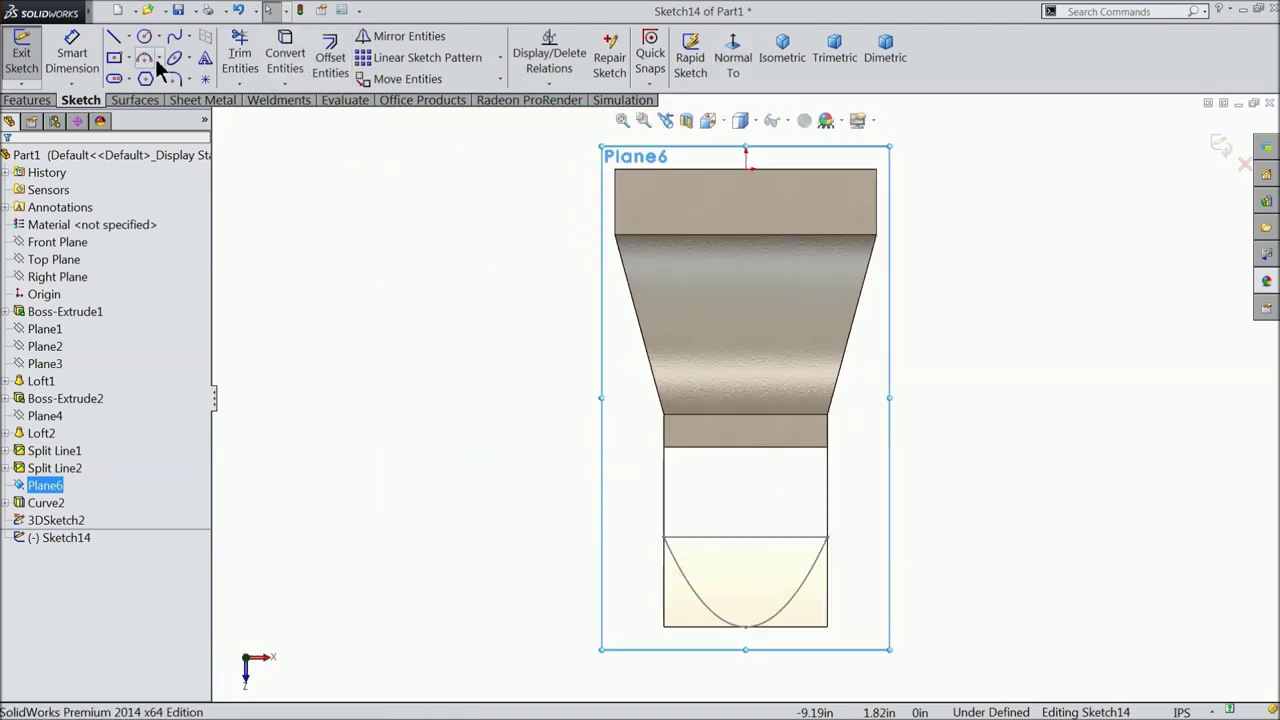
pyautogui.click(130, 40)
pyautogui.click(125, 77)
pyautogui.scroll(-2, 820, 600)
pyautogui.scroll(-4, 735, 652)
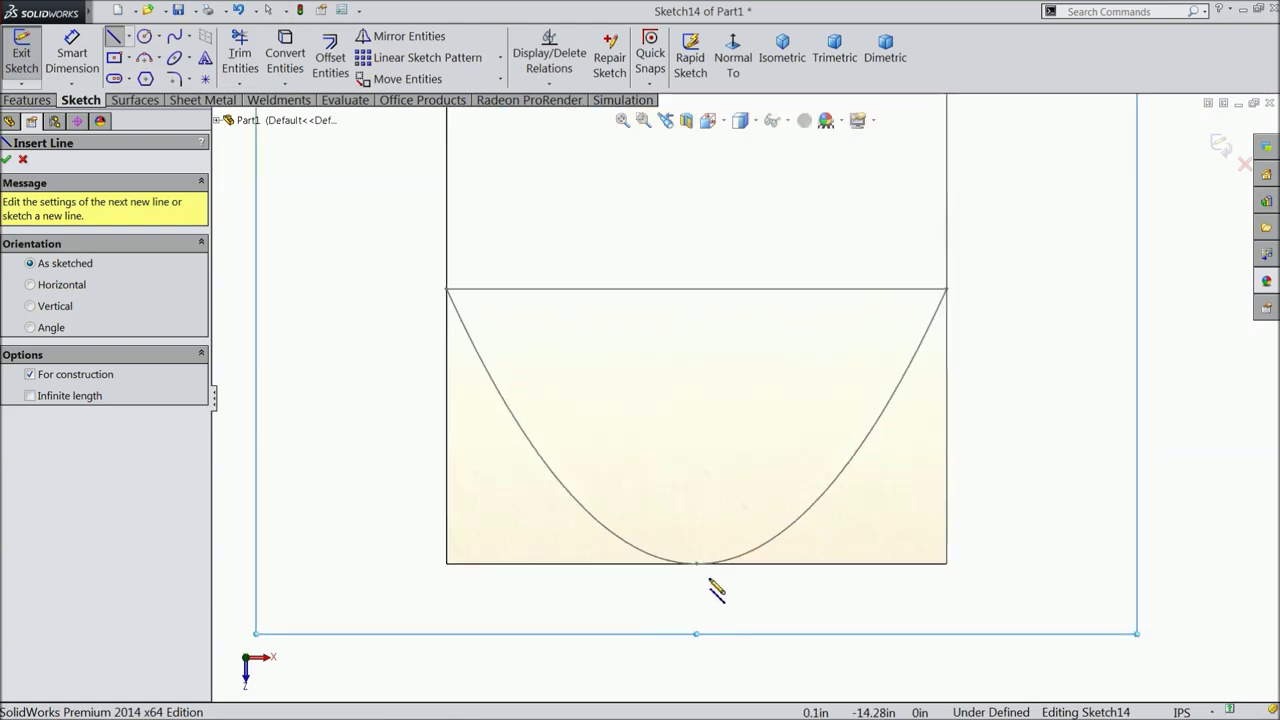
pyautogui.click(693, 519)
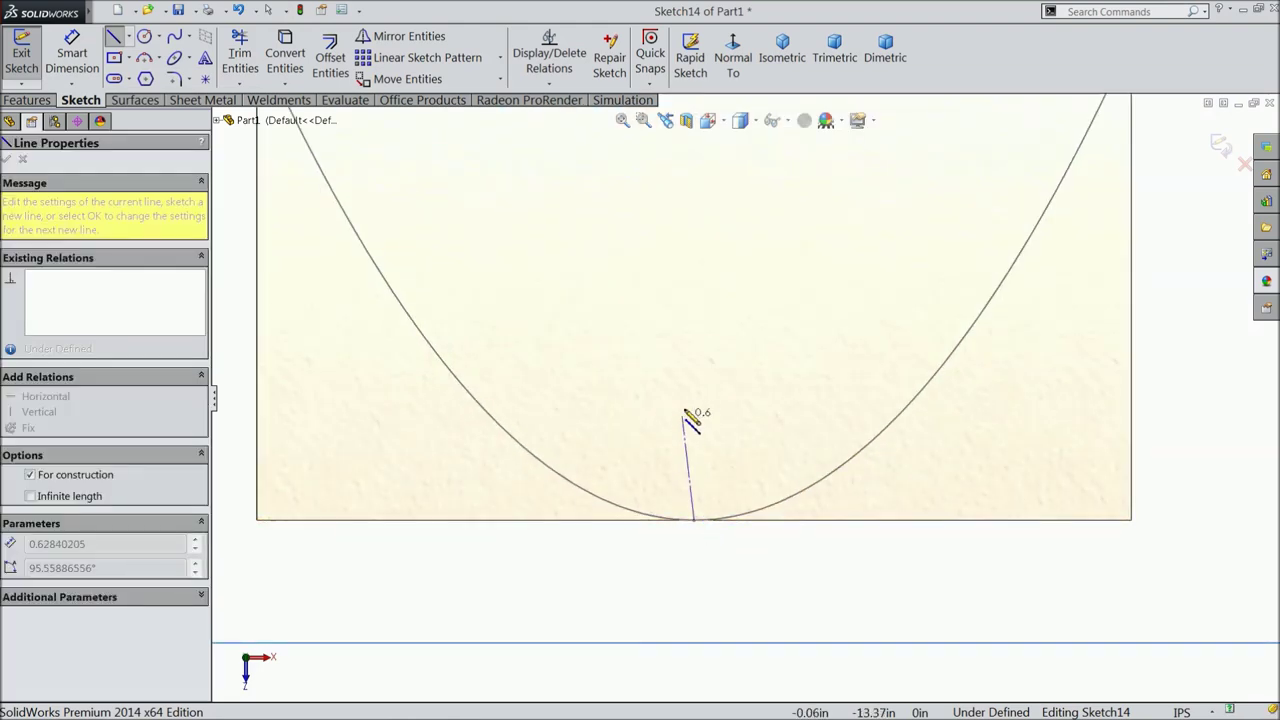
pyautogui.click(693, 397)
pyautogui.rightClick(699, 355)
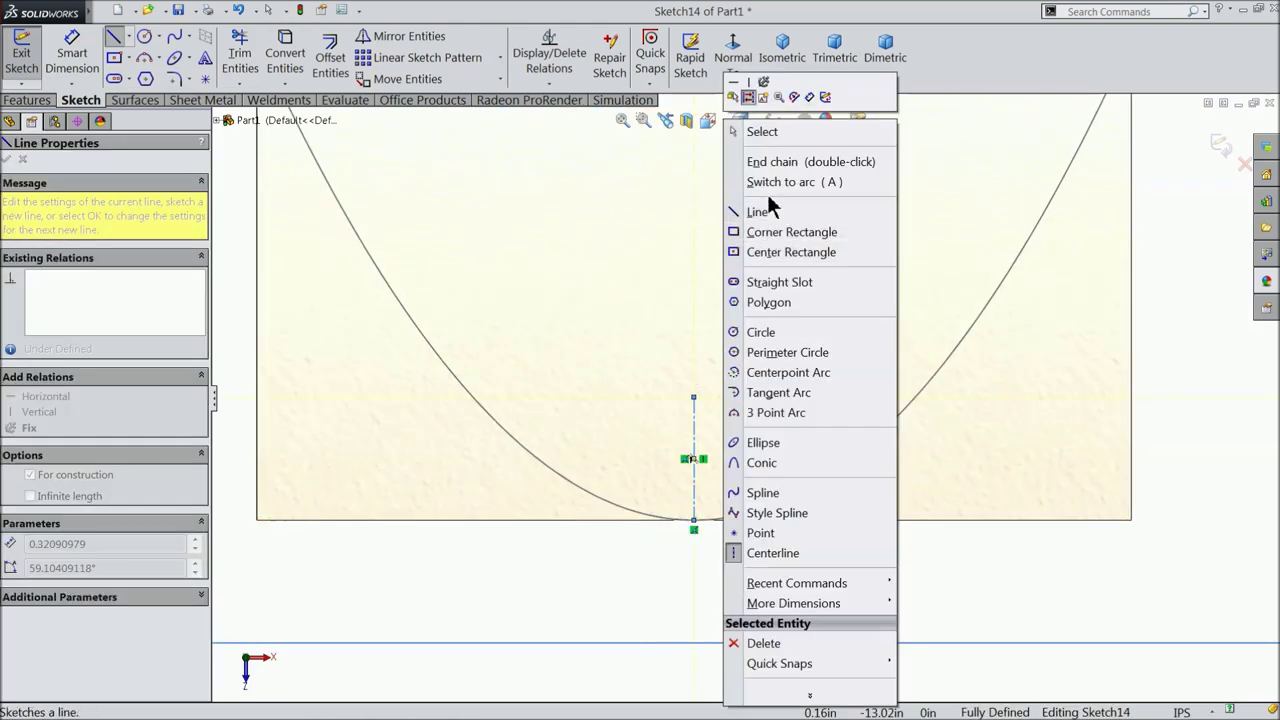
pyautogui.click(758, 131)
# - Draw a circle of about 0.7 in radius centred on the centerline's upper end and passing through its lower end
pyautogui.click(145, 40)
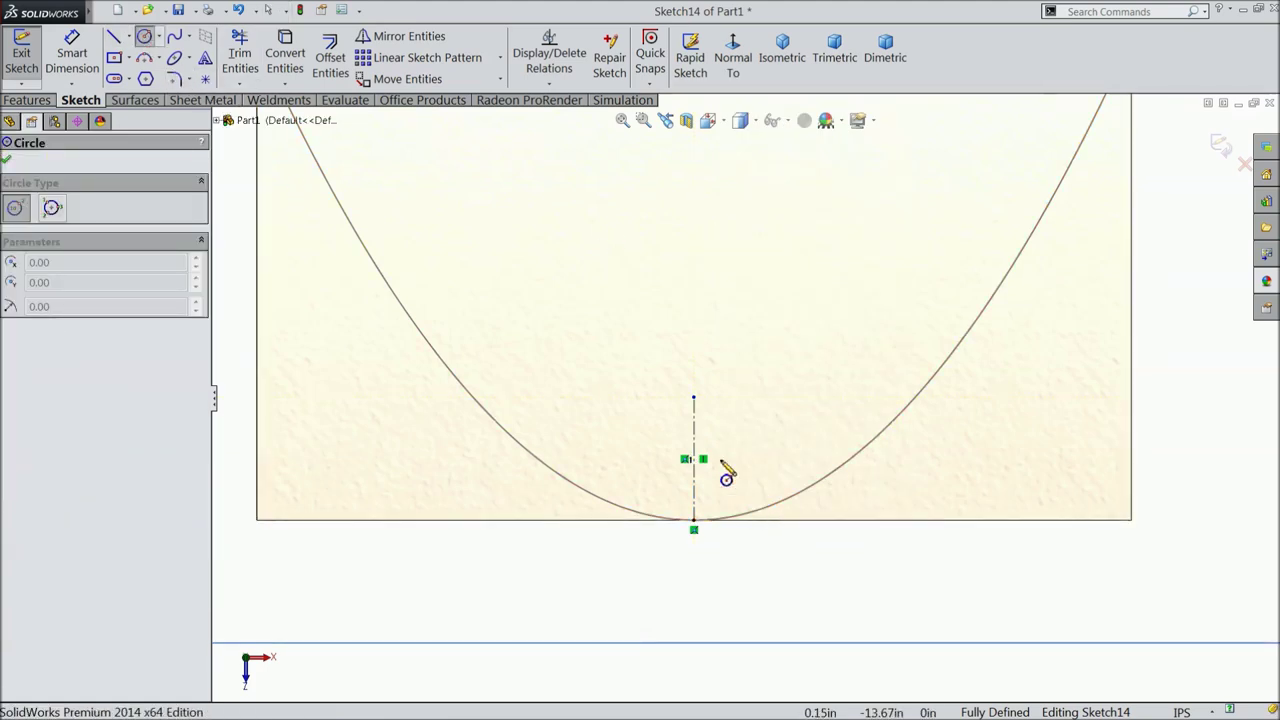
pyautogui.scroll(-2, 715, 475)
pyautogui.moveTo(679, 341); pyautogui.dragTo(688, 572)
pyautogui.rightClick(692, 598)
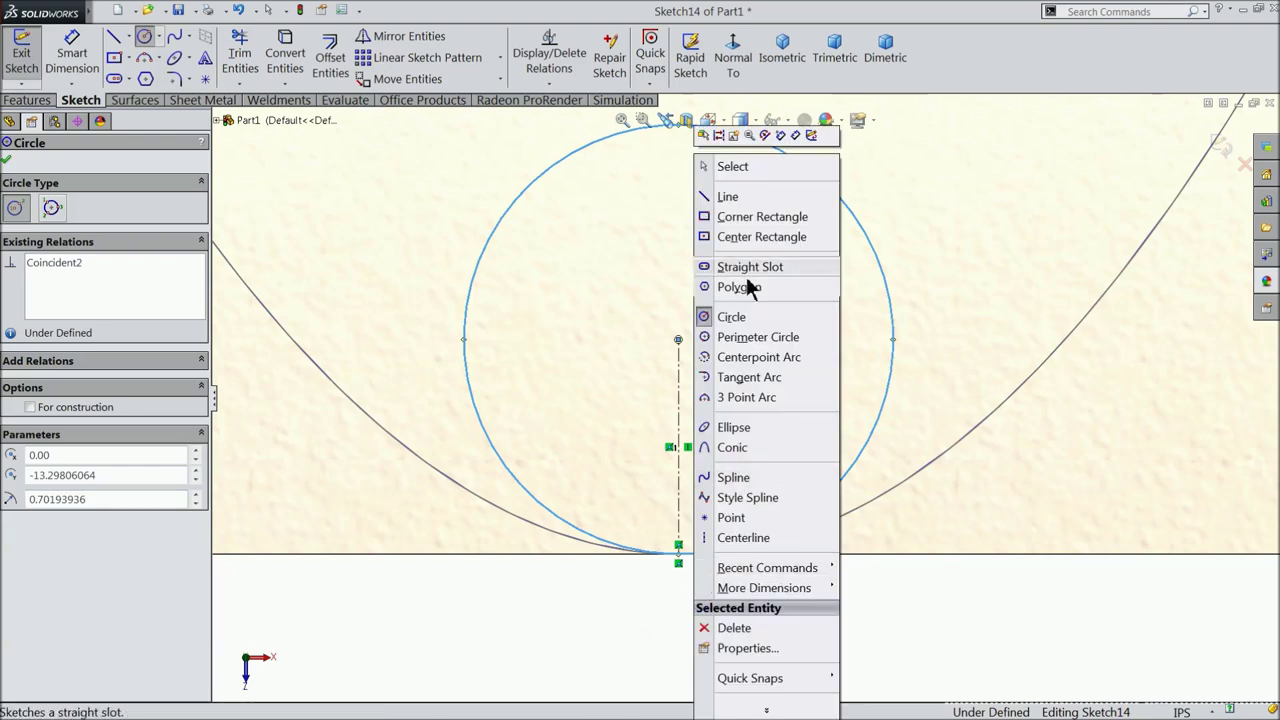
pyautogui.click(742, 170)
# - Draw a horizontal line across the circle's diameter and trim away the upper half of the circle
pyautogui.click(112, 41)
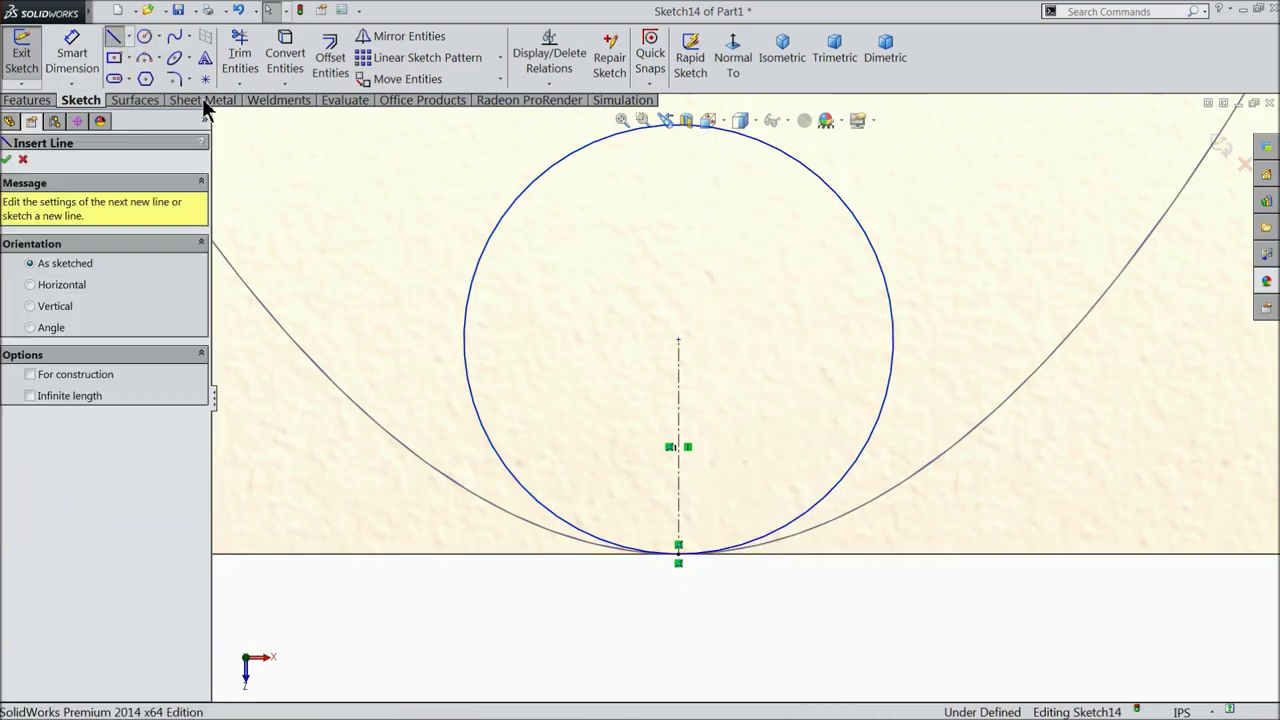
pyautogui.click(464, 341)
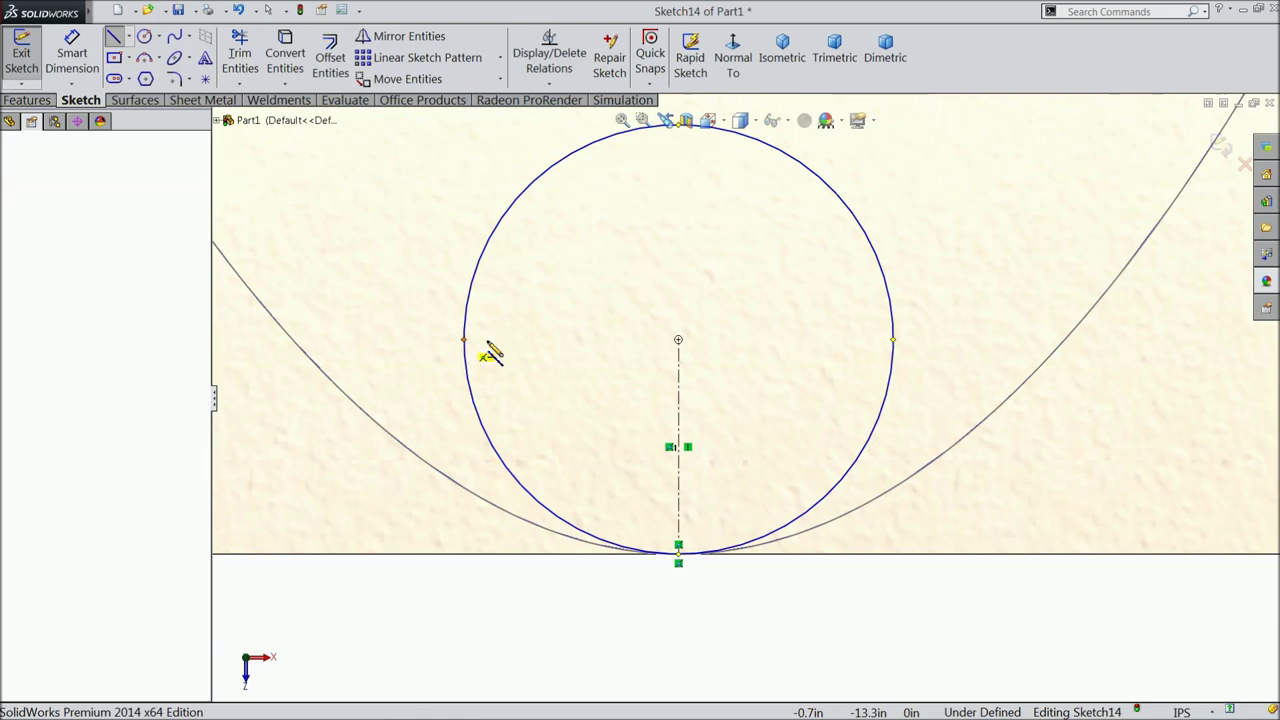
pyautogui.click(893, 340)
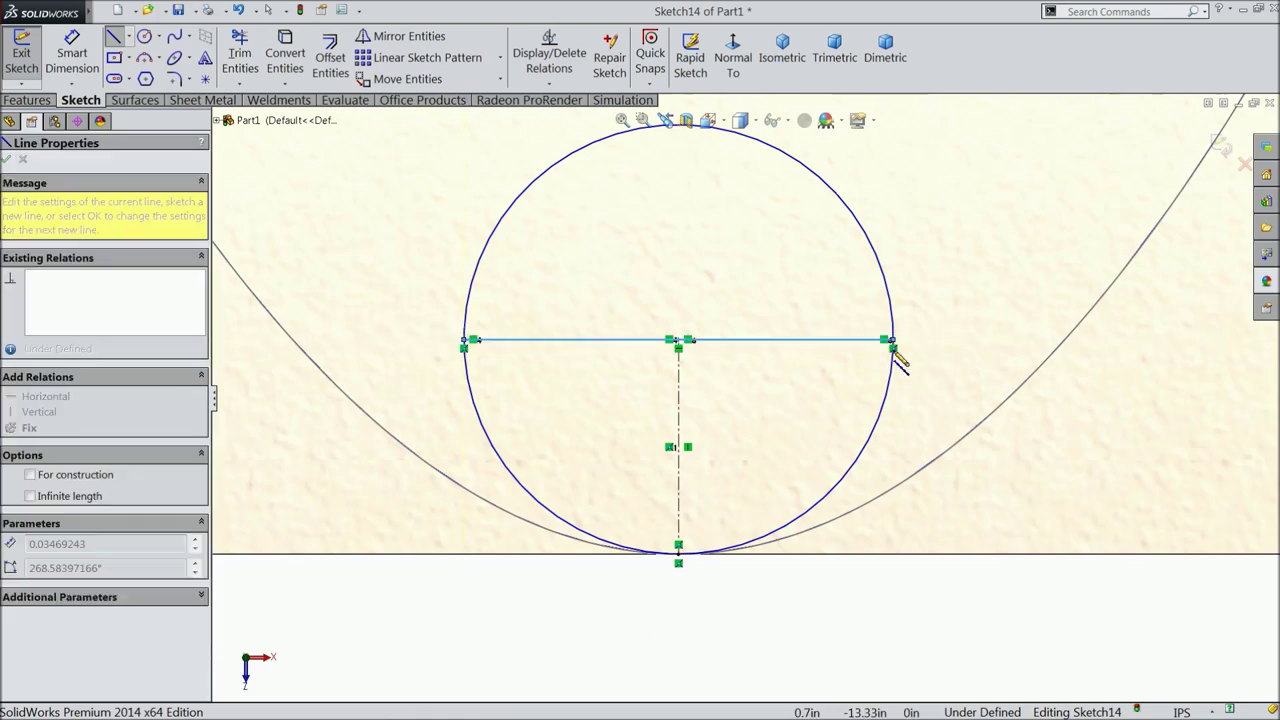
pyautogui.rightClick(871, 586)
pyautogui.click(906, 124)
pyautogui.click(240, 55)
pyautogui.click(513, 213)
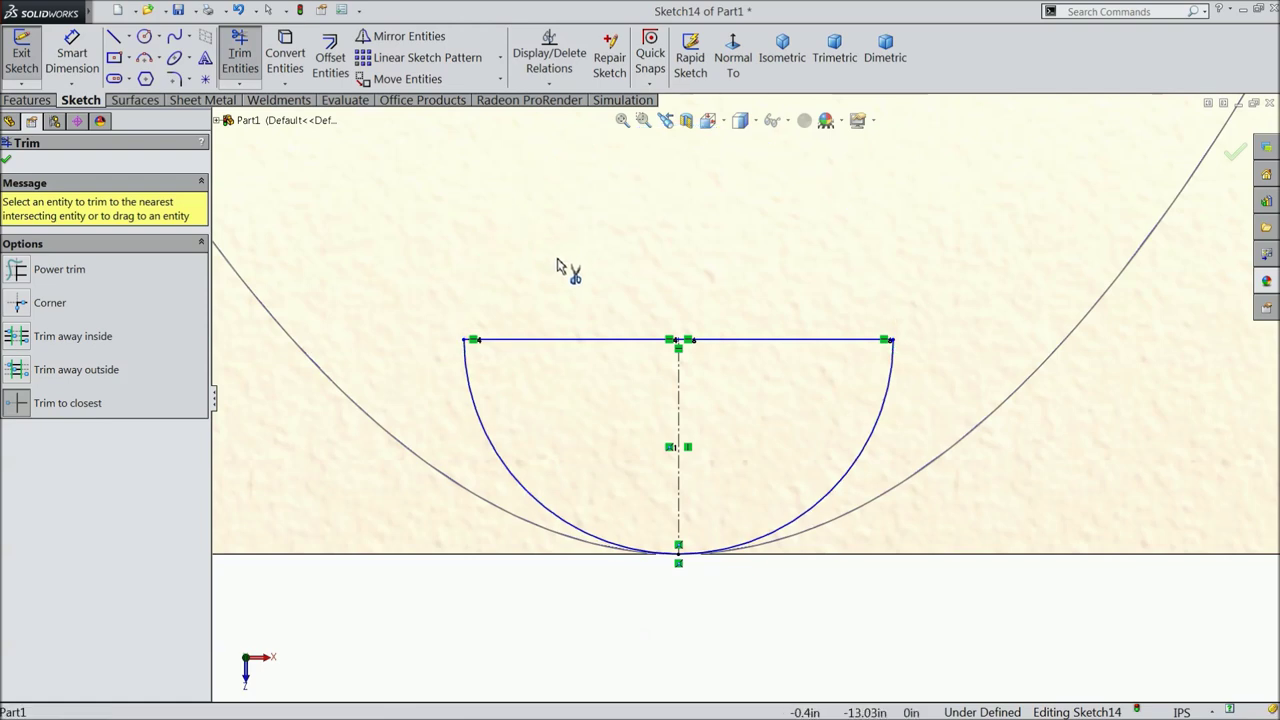
pyautogui.click(7, 161)
# - Dimension the half-circle's radius as 0.5 in and close the sketch
pyautogui.click(72, 55)
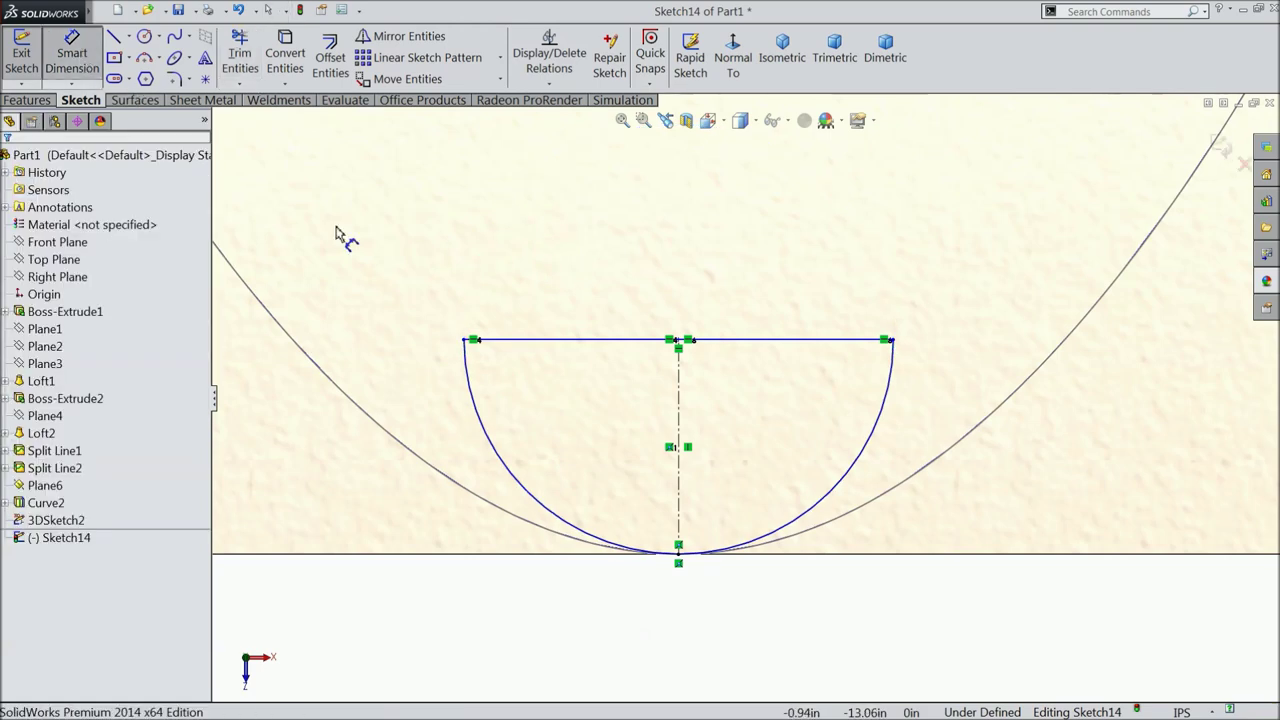
pyautogui.scroll(-2, 606, 531)
pyautogui.click(612, 487)
pyautogui.click(518, 535)
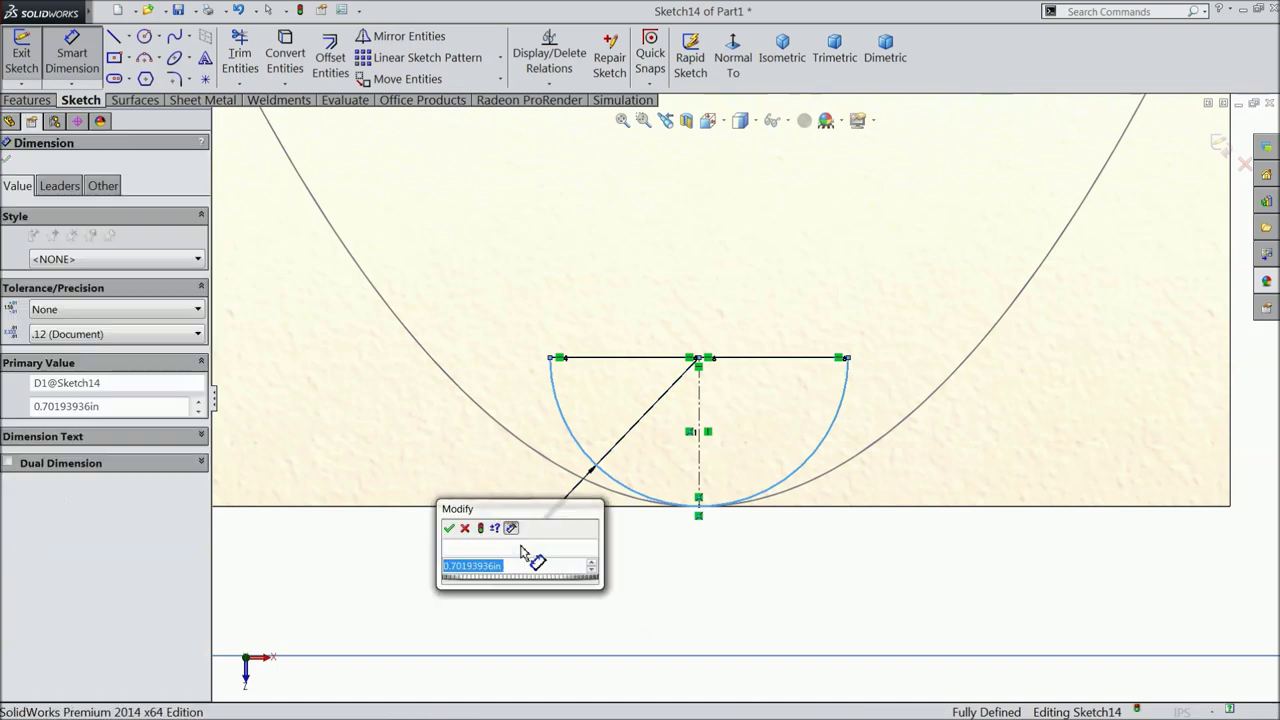
pyautogui.write('0.5')
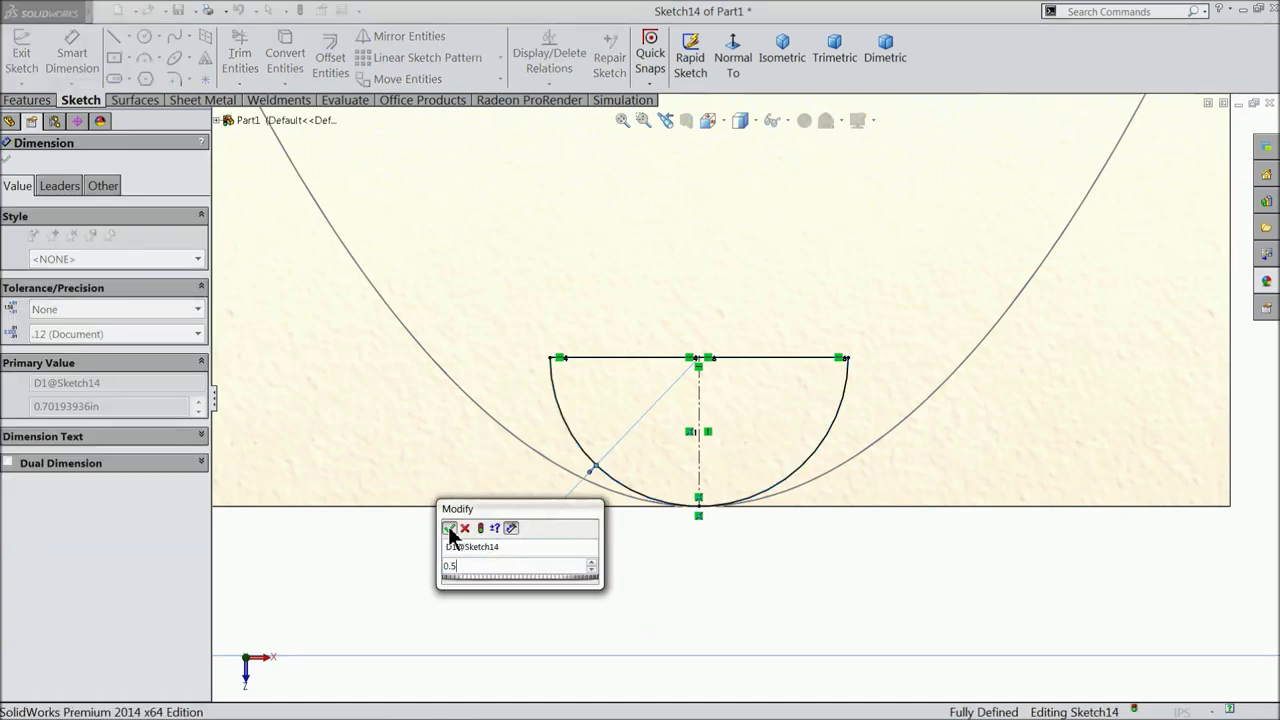
pyautogui.click(448, 528)
pyautogui.click(1220, 148)
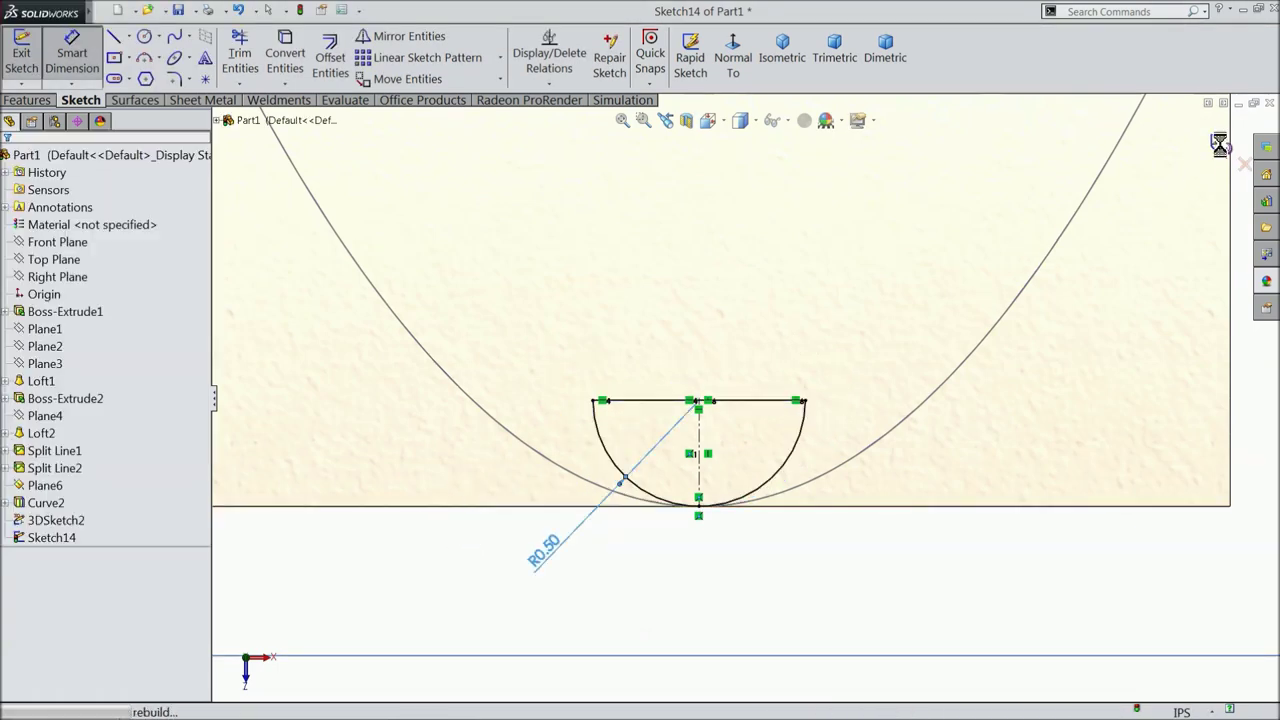
# - Start a Lofted Boss/Base with the half-circle sketch and the 3D sketch on the block's end face as profiles, picked at matching corners
pyautogui.moveTo(593, 385)
pyautogui.mouseDown(button='middle')
pyautogui.moveTo(606, 417)
pyautogui.moveTo(620, 409)
pyautogui.mouseUp(button='middle')
pyautogui.scroll(5, 590, 380)
pyautogui.moveTo(557, 349)
pyautogui.mouseDown(button='middle')
pyautogui.moveTo(838, 472)
pyautogui.moveTo(866, 514)
pyautogui.moveTo(829, 497)
pyautogui.mouseUp(button='middle')
pyautogui.scroll(-5, 760, 370)
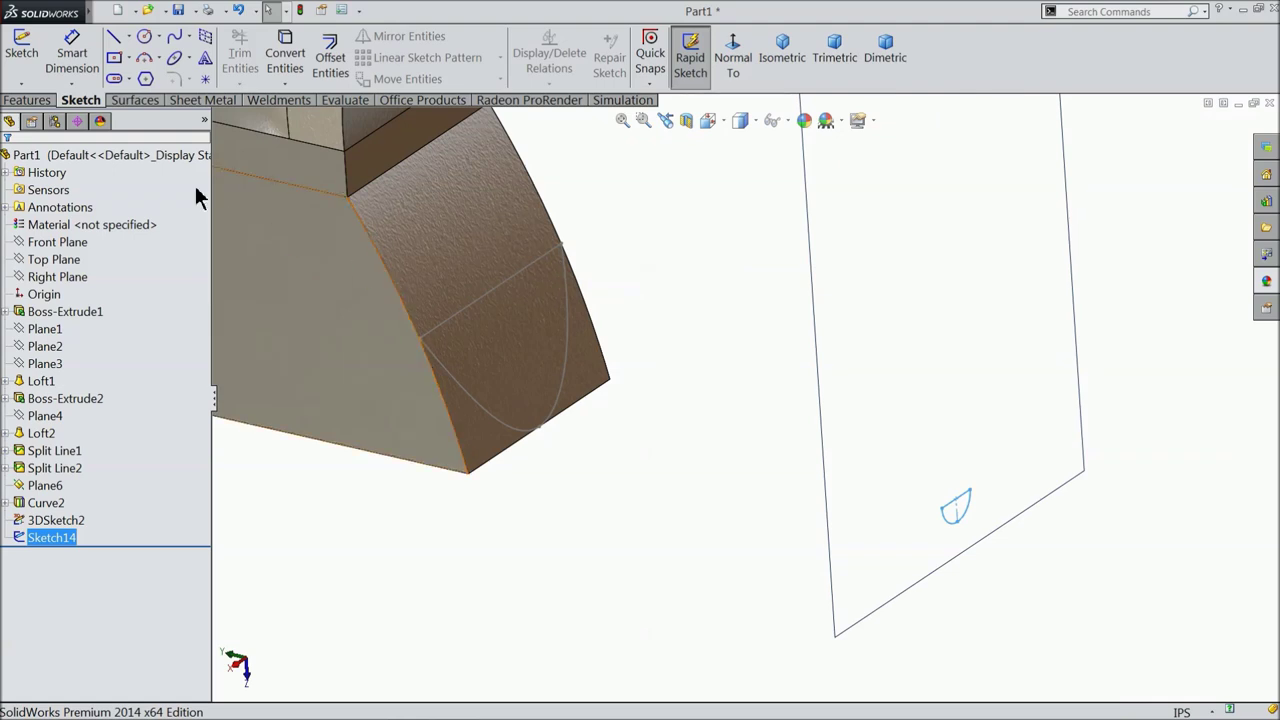
pyautogui.click(40, 101)
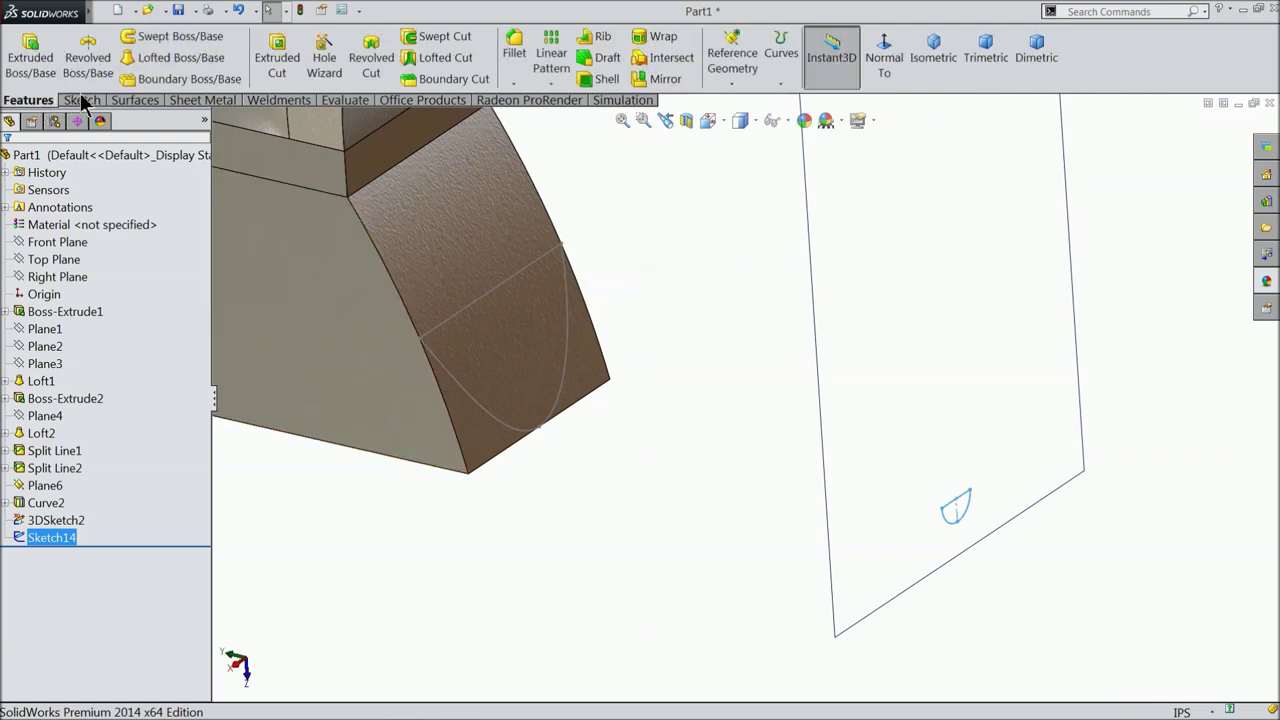
pyautogui.click(176, 62)
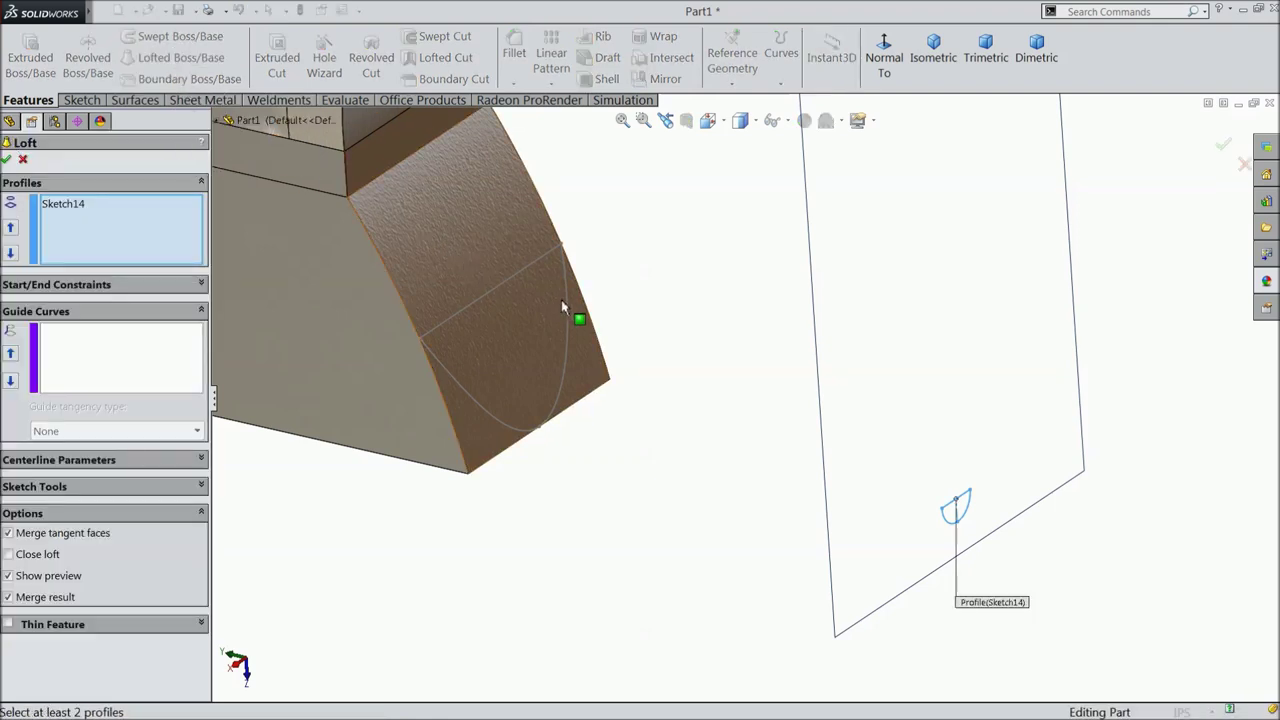
pyautogui.click(937, 515)
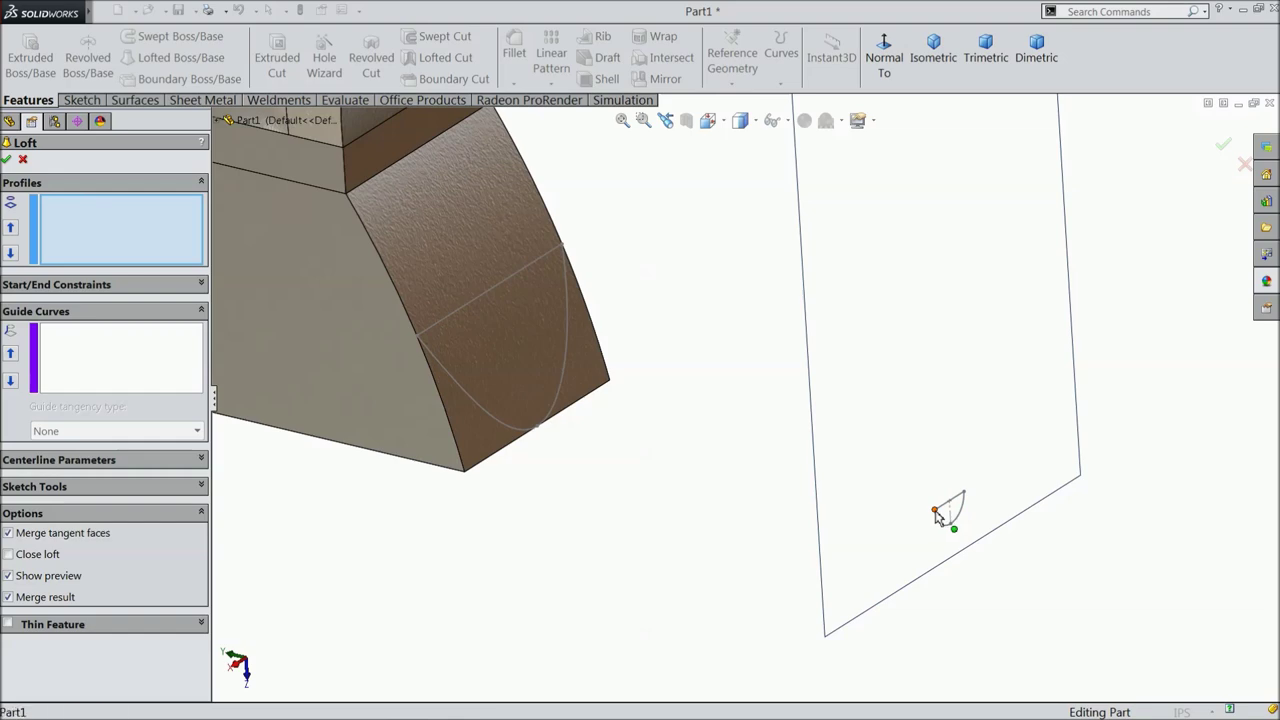
pyautogui.click(937, 515)
pyautogui.click(415, 336)
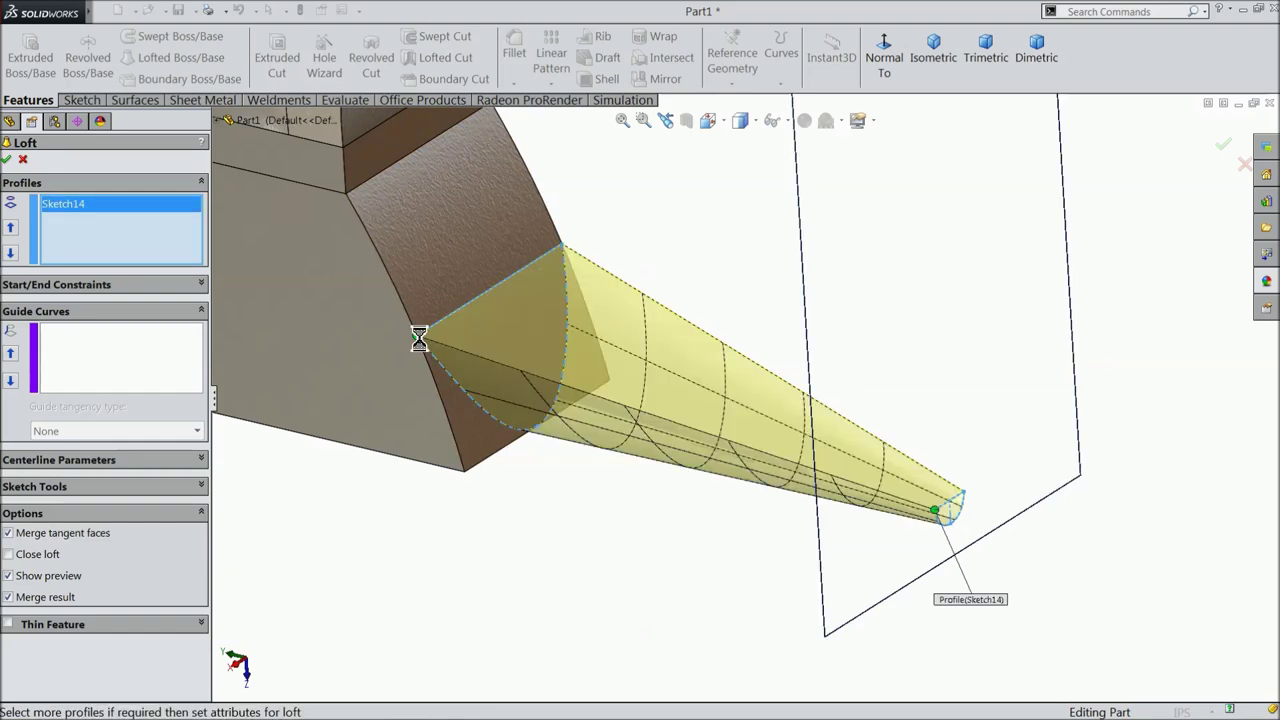
pyautogui.moveTo(571, 382); pyautogui.dragTo(583, 400, button='middle')
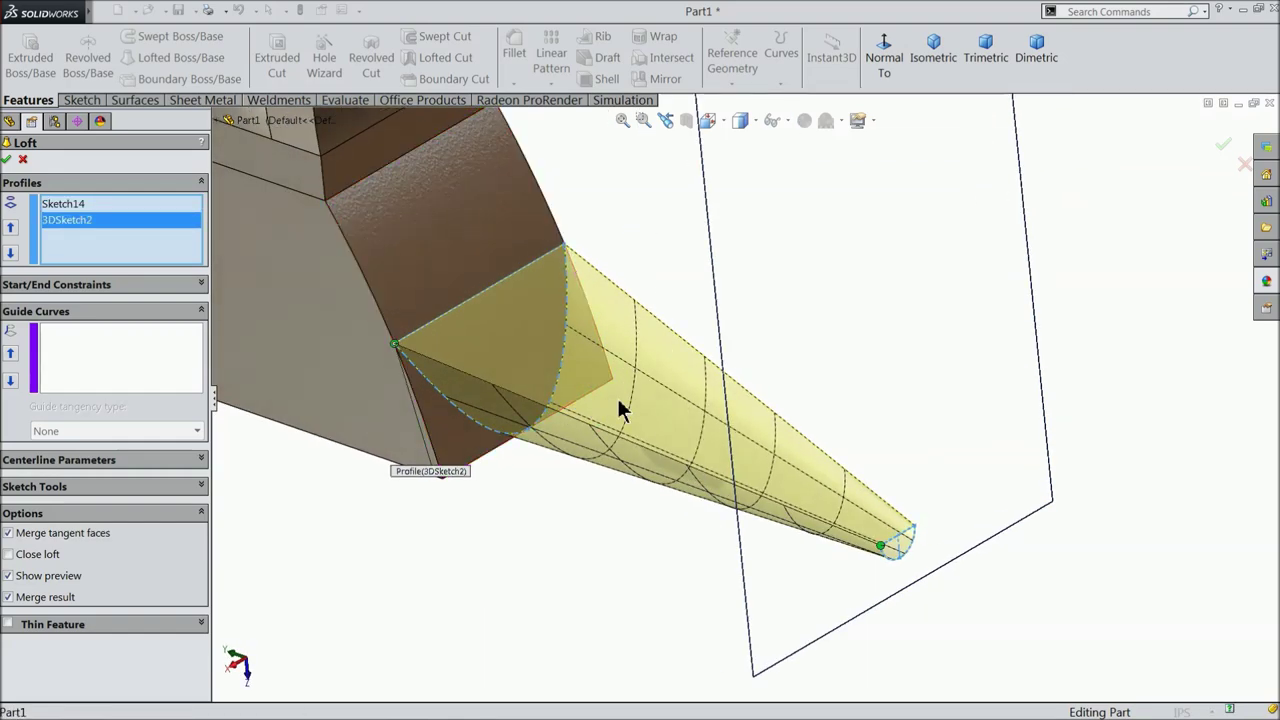
pyautogui.scroll(-2, 618, 408)
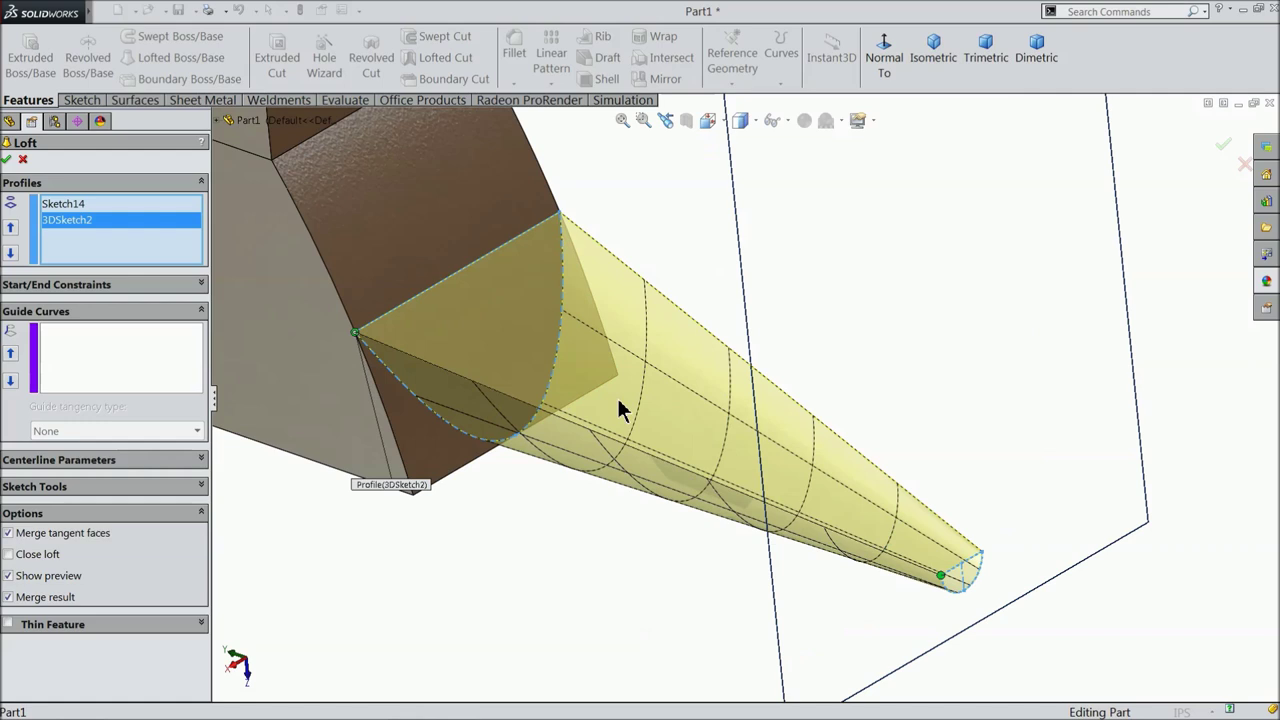
# - Try to create the loft, and retry it with Merge tangent faces turned off
pyautogui.click(6, 160)
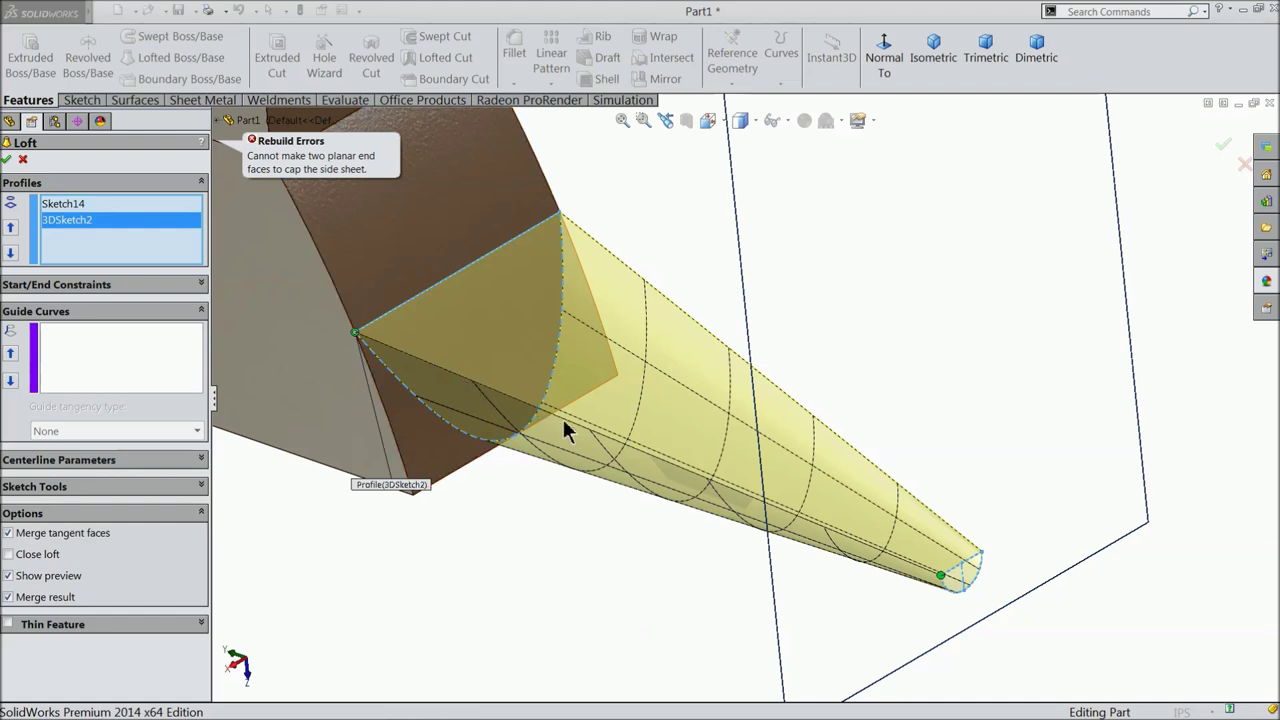
pyautogui.moveTo(643, 401)
pyautogui.mouseDown(button='middle')
pyautogui.moveTo(646, 363)
pyautogui.moveTo(649, 390)
pyautogui.mouseUp(button='middle')
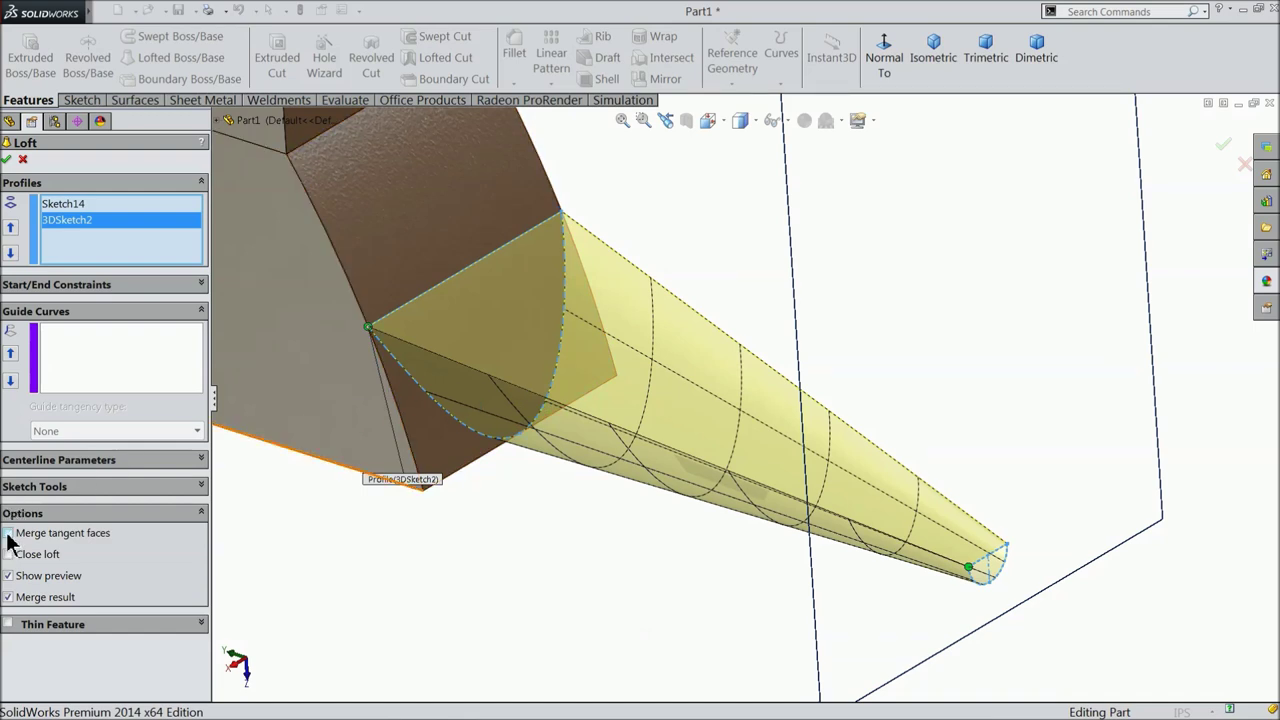
pyautogui.click(7, 160)
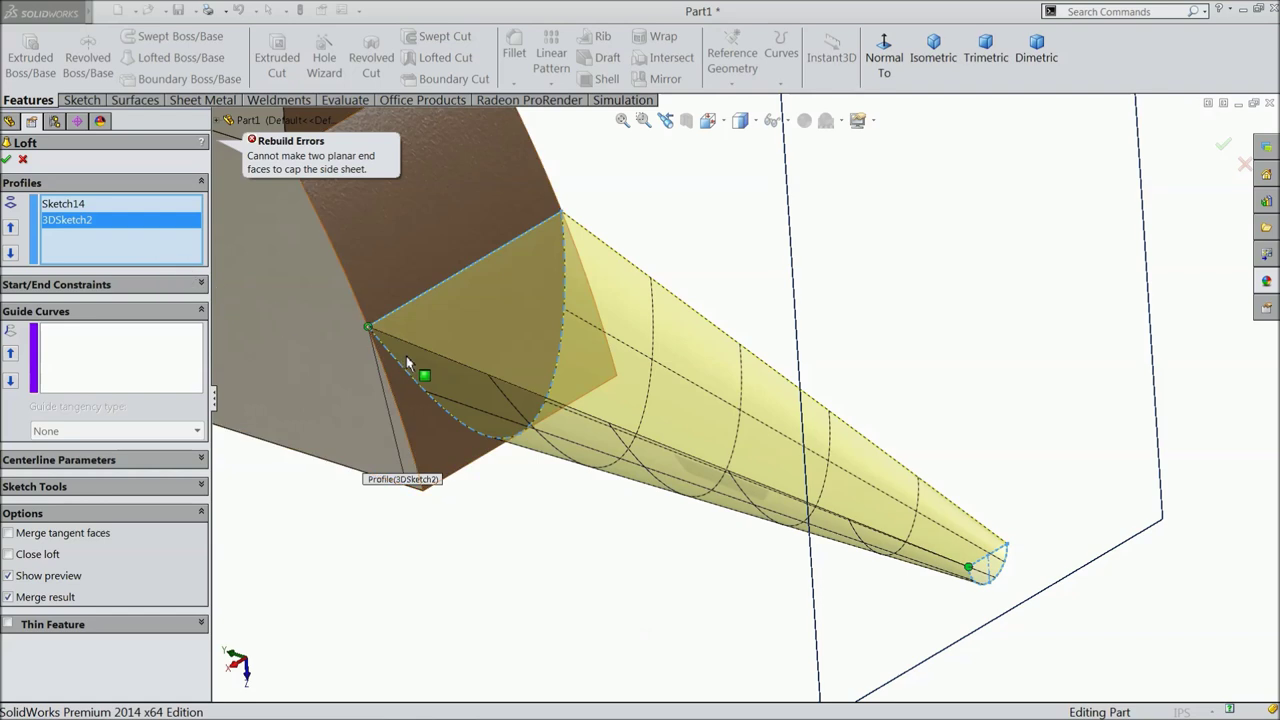
# - Clear the loft profiles, reselect the 3D sketch and half-circle at matching corners, and create the loft with Merge tangent faces turned on
pyautogui.moveTo(406, 356); pyautogui.dragTo(247, 322)
pyautogui.rightClick(97, 222)
pyautogui.click(140, 230)
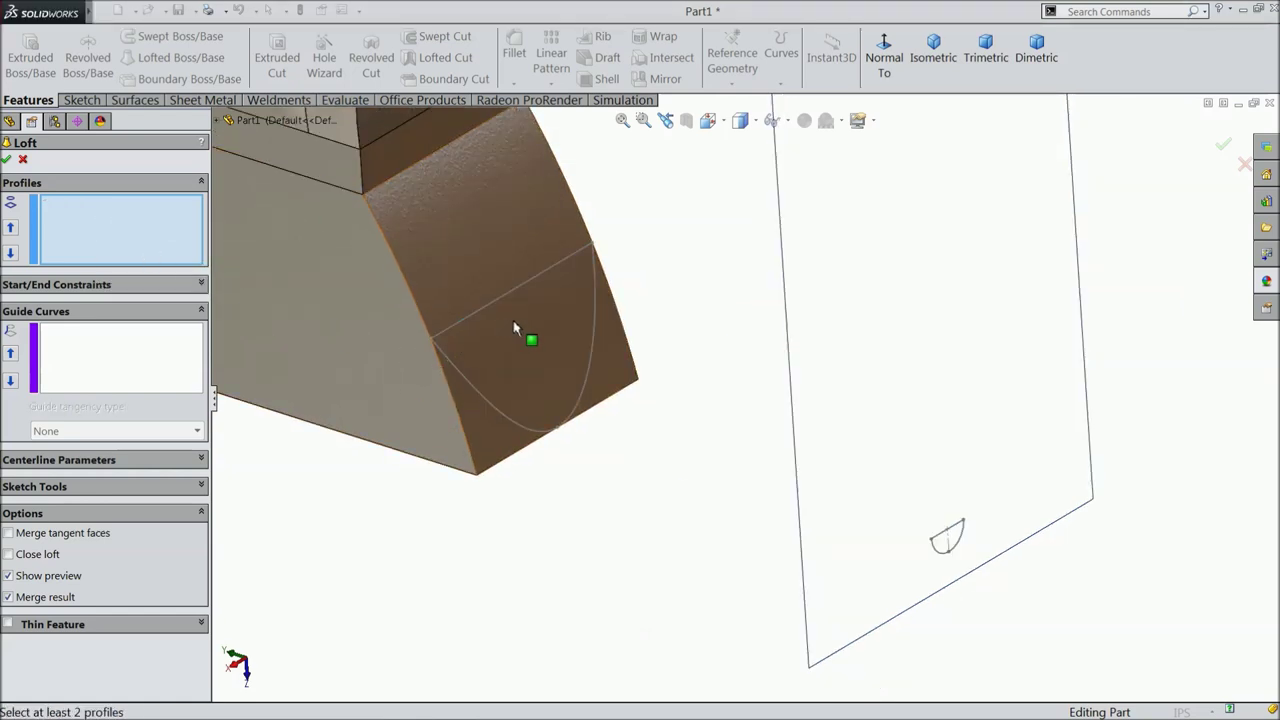
pyautogui.click(594, 250)
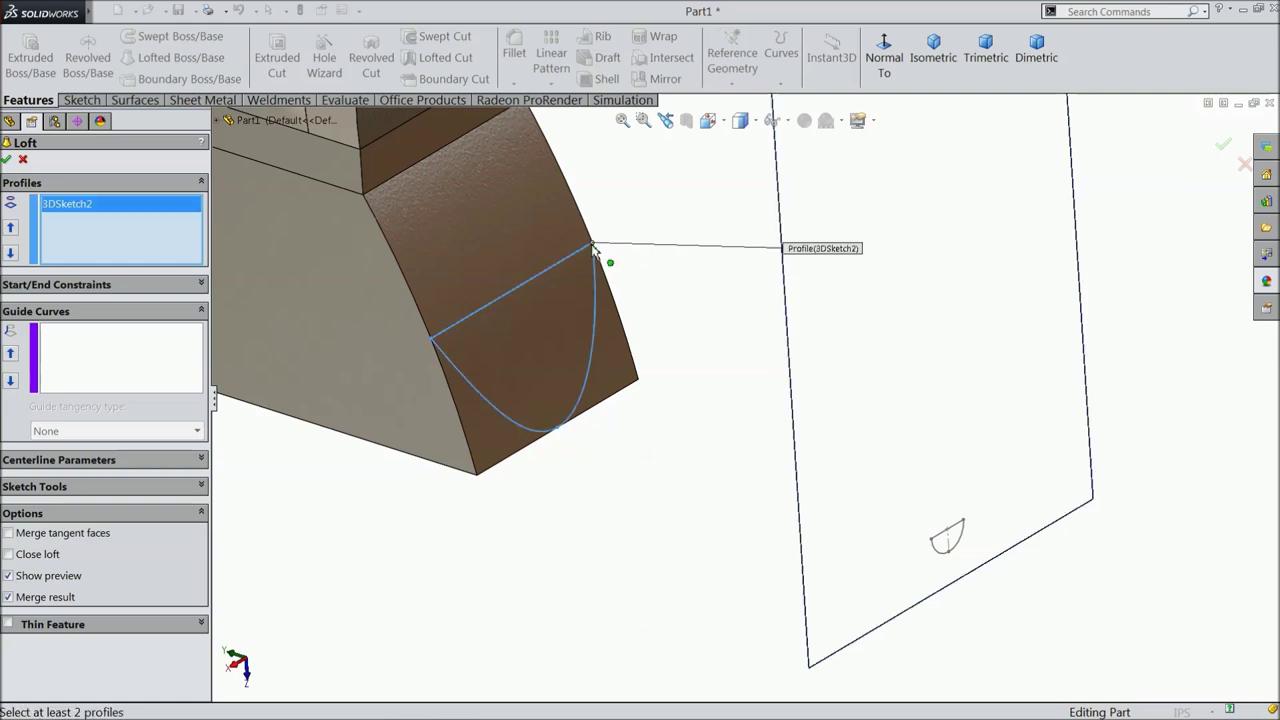
pyautogui.click(964, 522)
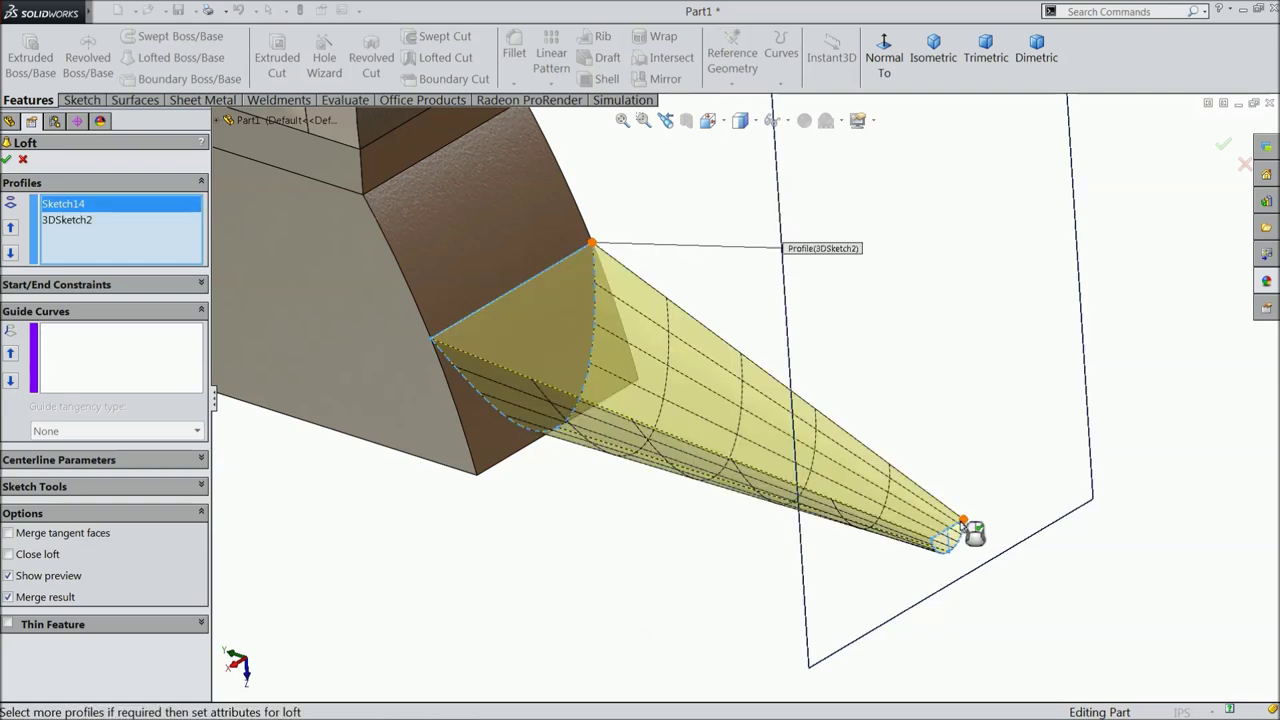
pyautogui.click(7, 161)
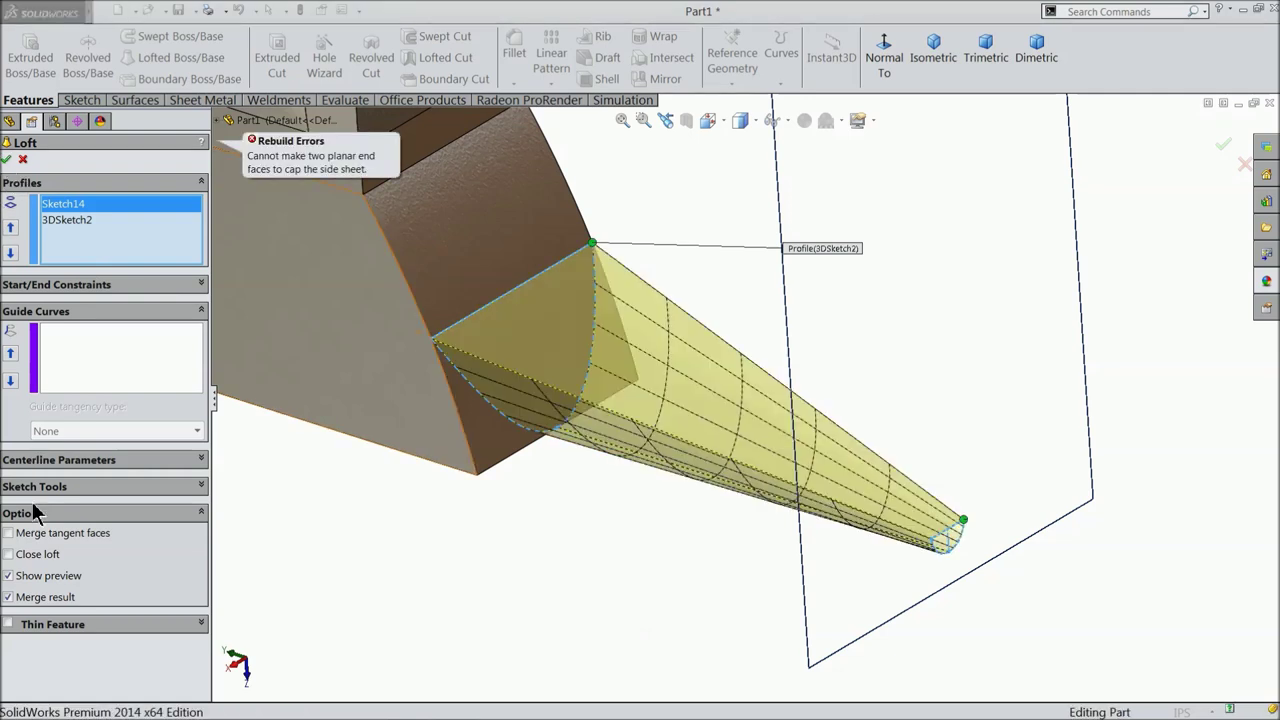
pyautogui.click(9, 535)
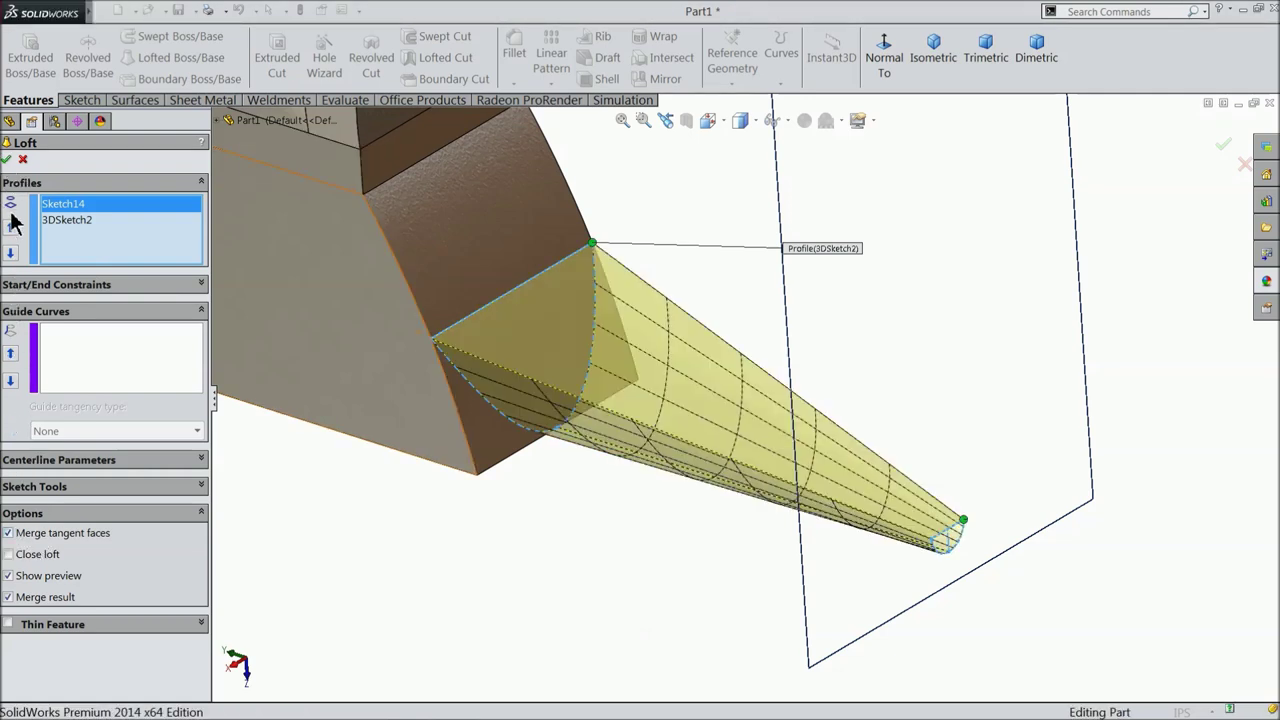
pyautogui.click(7, 161)
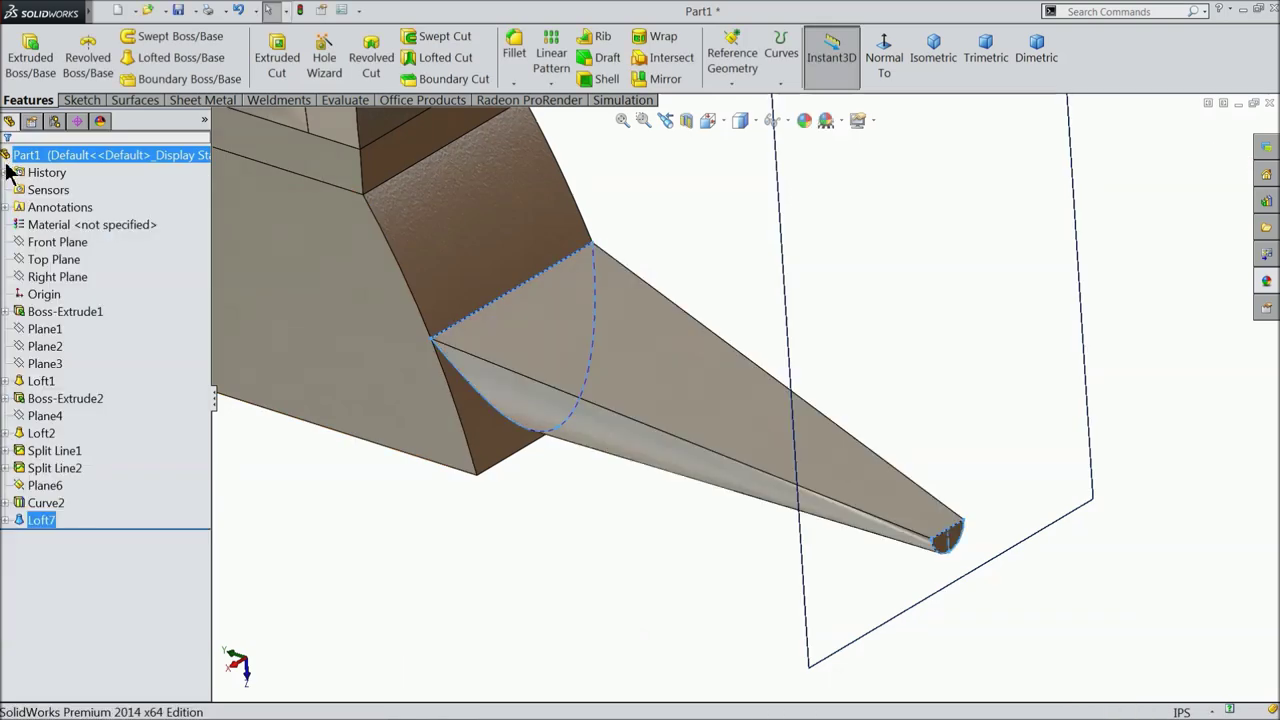
# - Hide Plane6 and the projected curve at the base of the lofted spout
pyautogui.click(712, 248)
pyautogui.scroll(3, 704, 309)
pyautogui.moveTo(704, 309); pyautogui.dragTo(730, 340, button='middle')
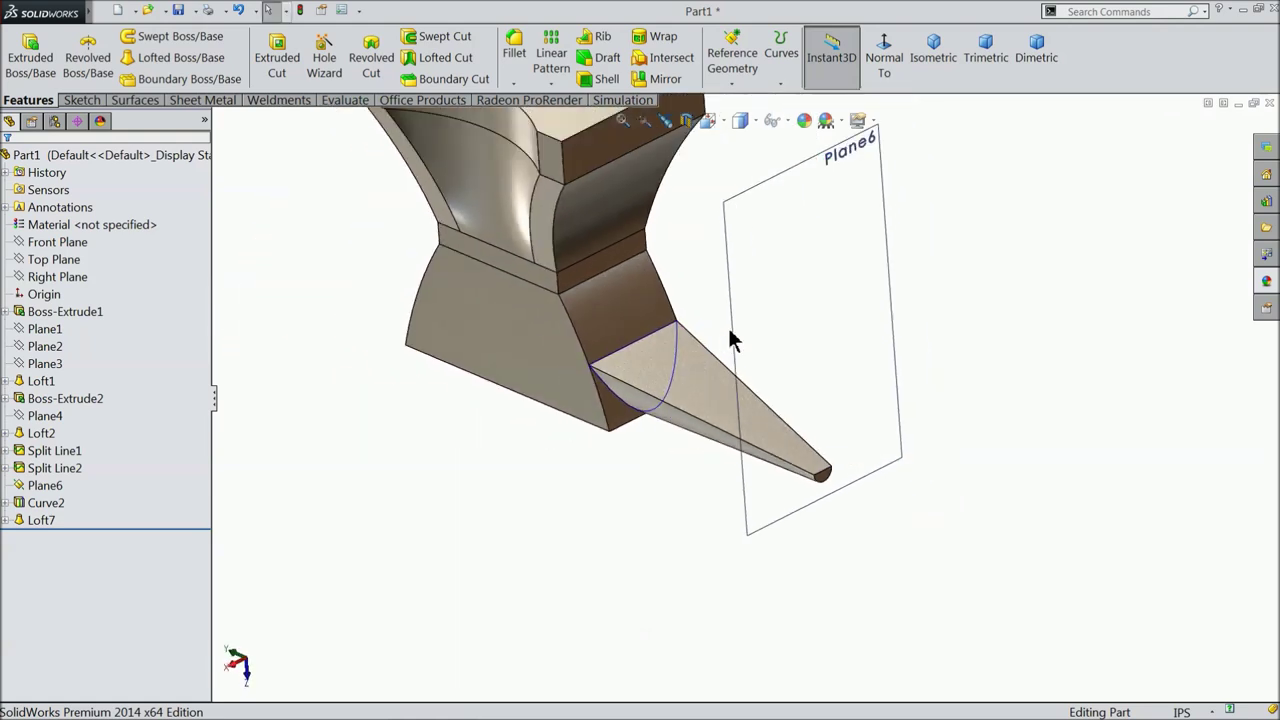
pyautogui.click(866, 163)
pyautogui.click(906, 124)
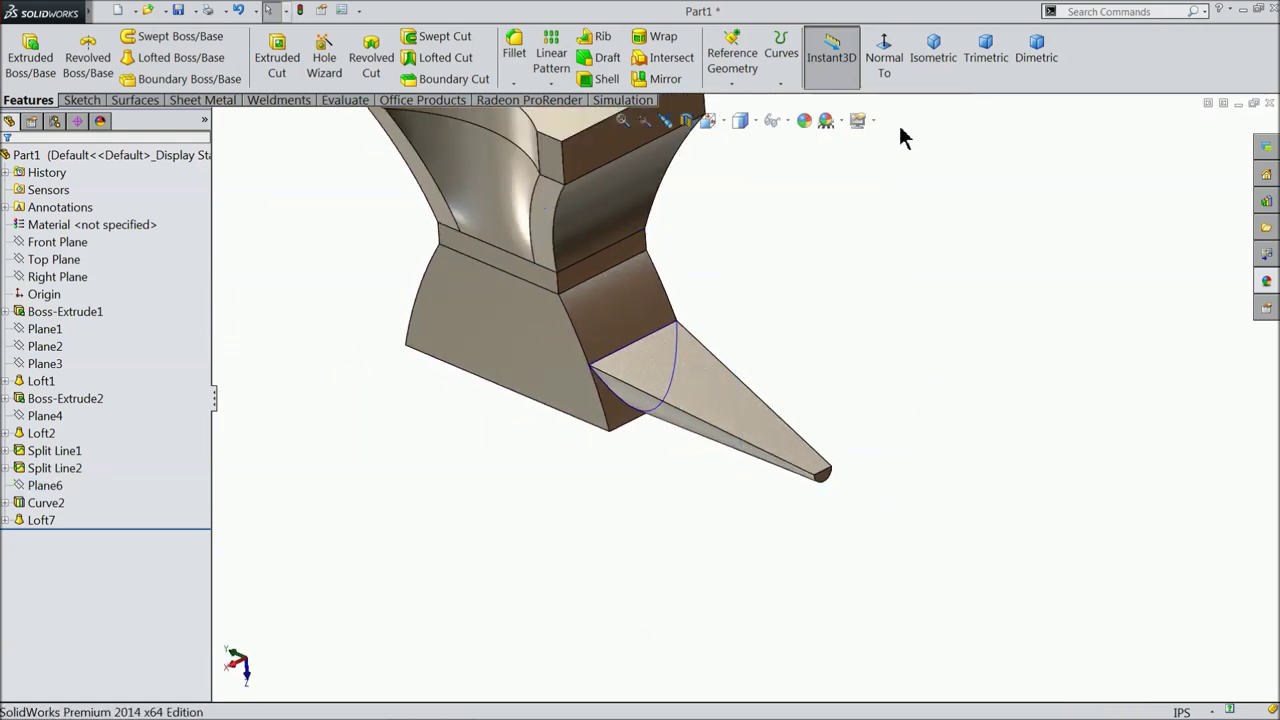
pyautogui.scroll(-3, 668, 383)
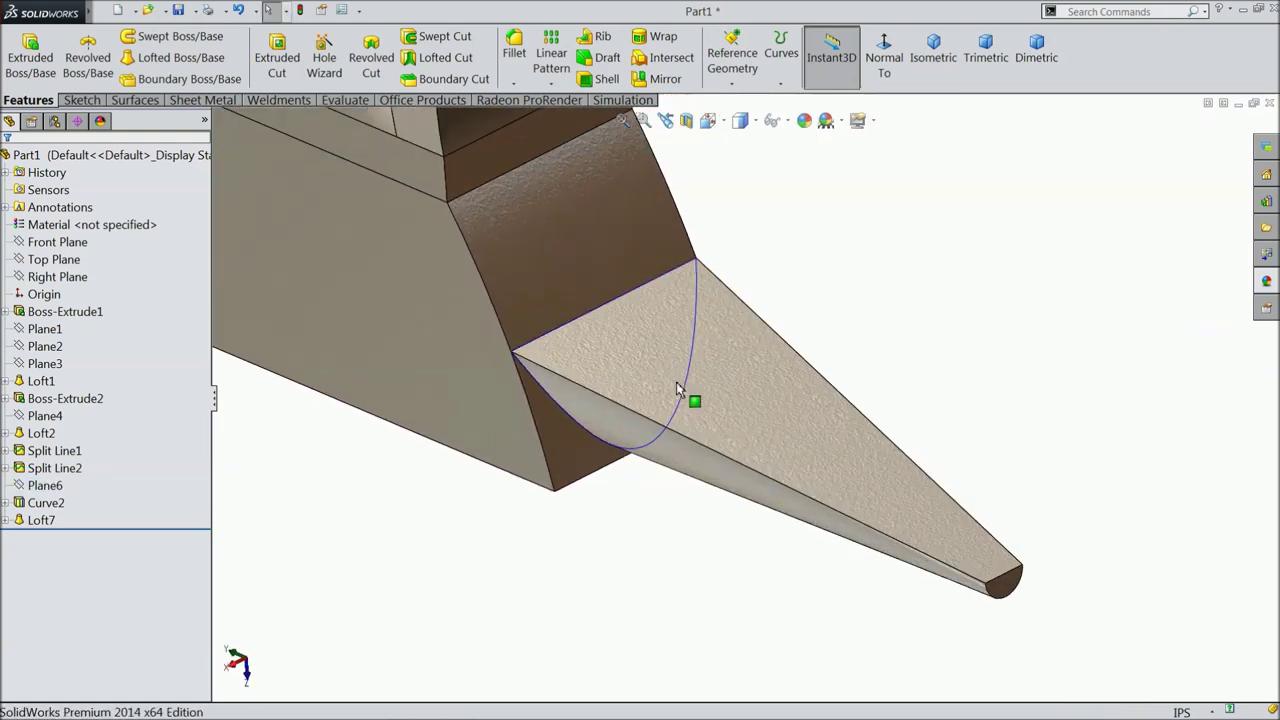
pyautogui.click(30, 503)
pyautogui.click(28, 484)
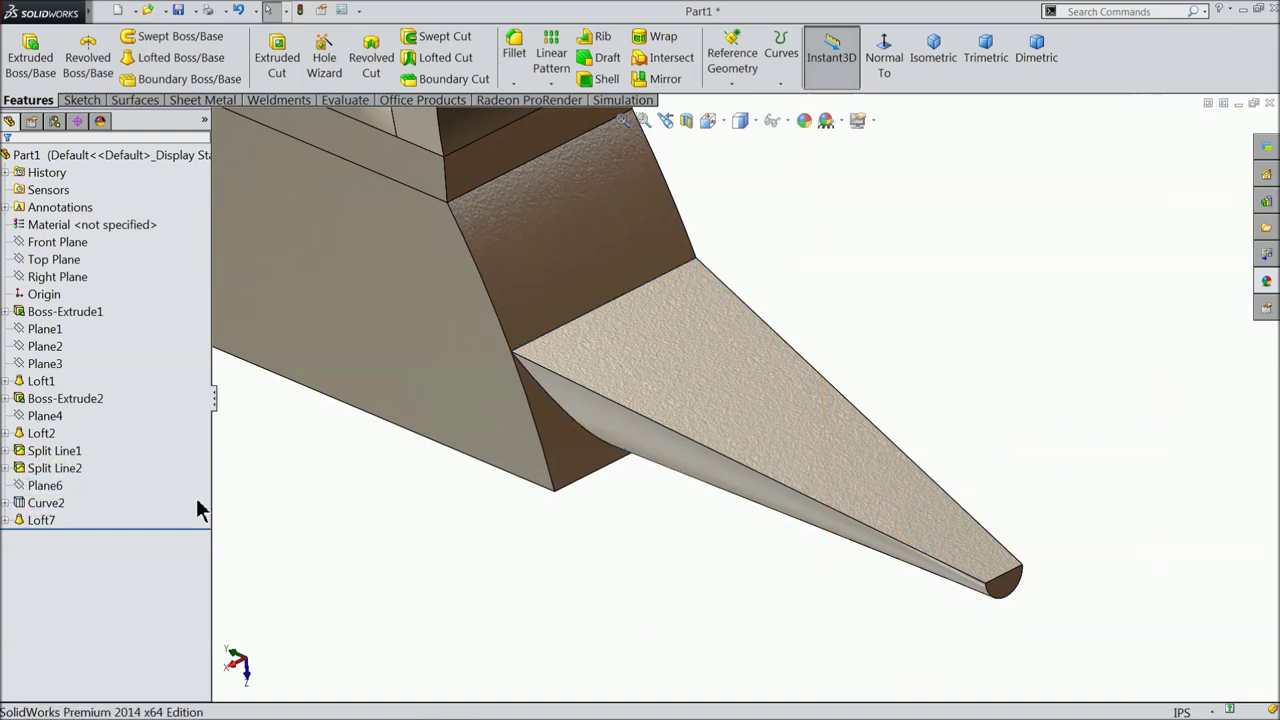
# - Examine the lofted spout and its junction with the block from different sides
pyautogui.scroll(5, 378, 485)
pyautogui.moveTo(486, 497); pyautogui.dragTo(651, 403, button='middle')
pyautogui.scroll(-5, 680, 320)
pyautogui.moveTo(657, 349)
pyautogui.mouseDown(button='middle')
pyautogui.moveTo(646, 317)
pyautogui.moveTo(635, 357)
pyautogui.mouseUp(button='middle')
pyautogui.moveTo(945, 360); pyautogui.dragTo(783, 300, button='middle')
pyautogui.click(751, 233)
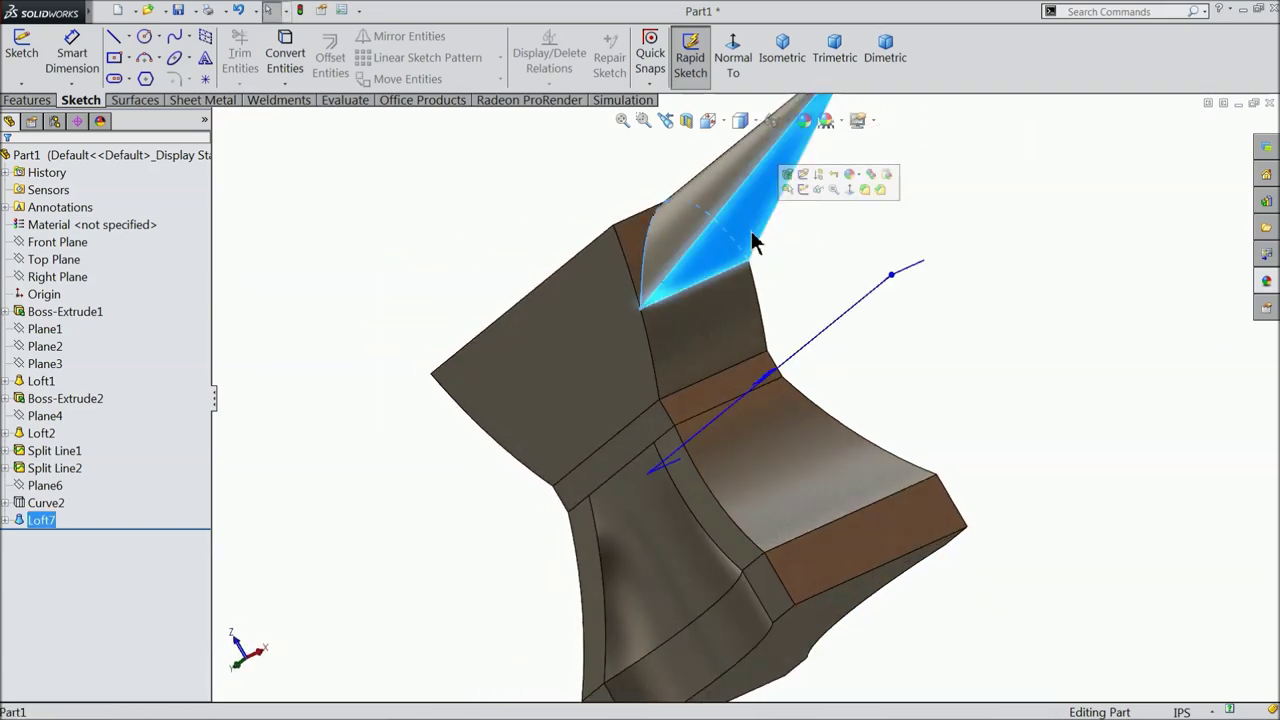
pyautogui.scroll(2, 751, 240)
pyautogui.scroll(-2, 752, 331)
pyautogui.scroll(2, 755, 362)
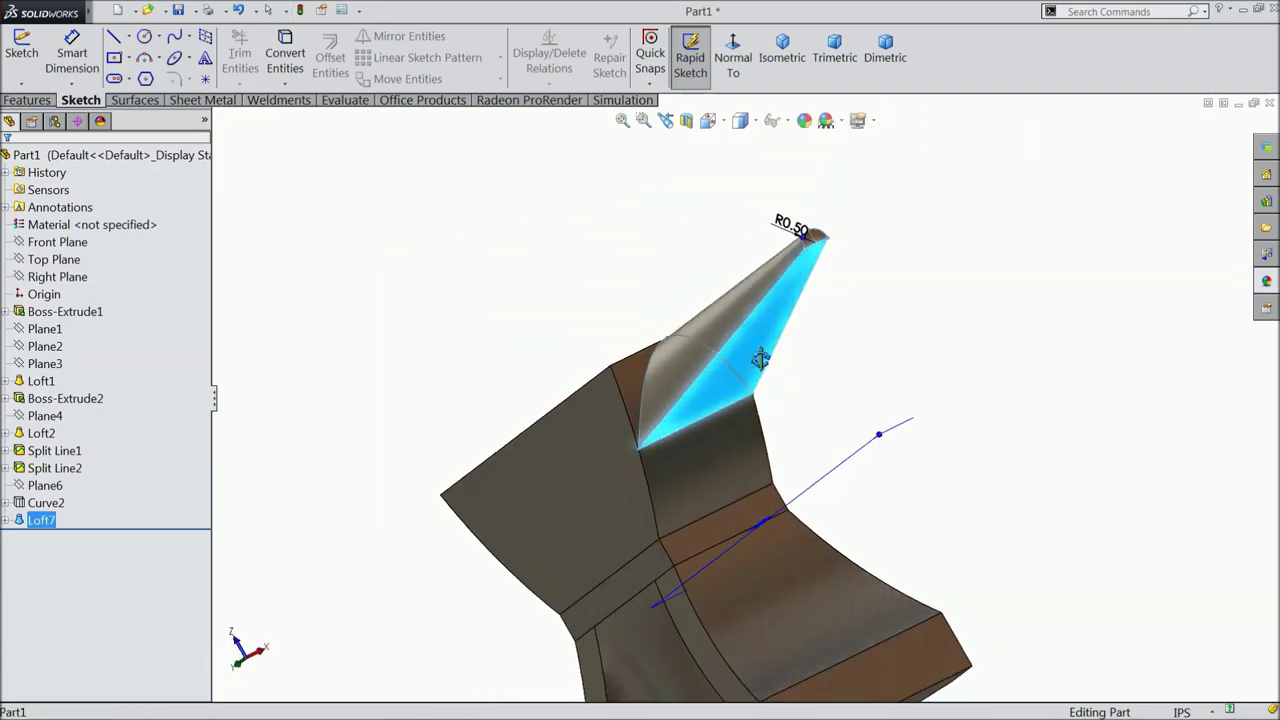
pyautogui.moveTo(766, 366); pyautogui.dragTo(785, 372, button='middle')
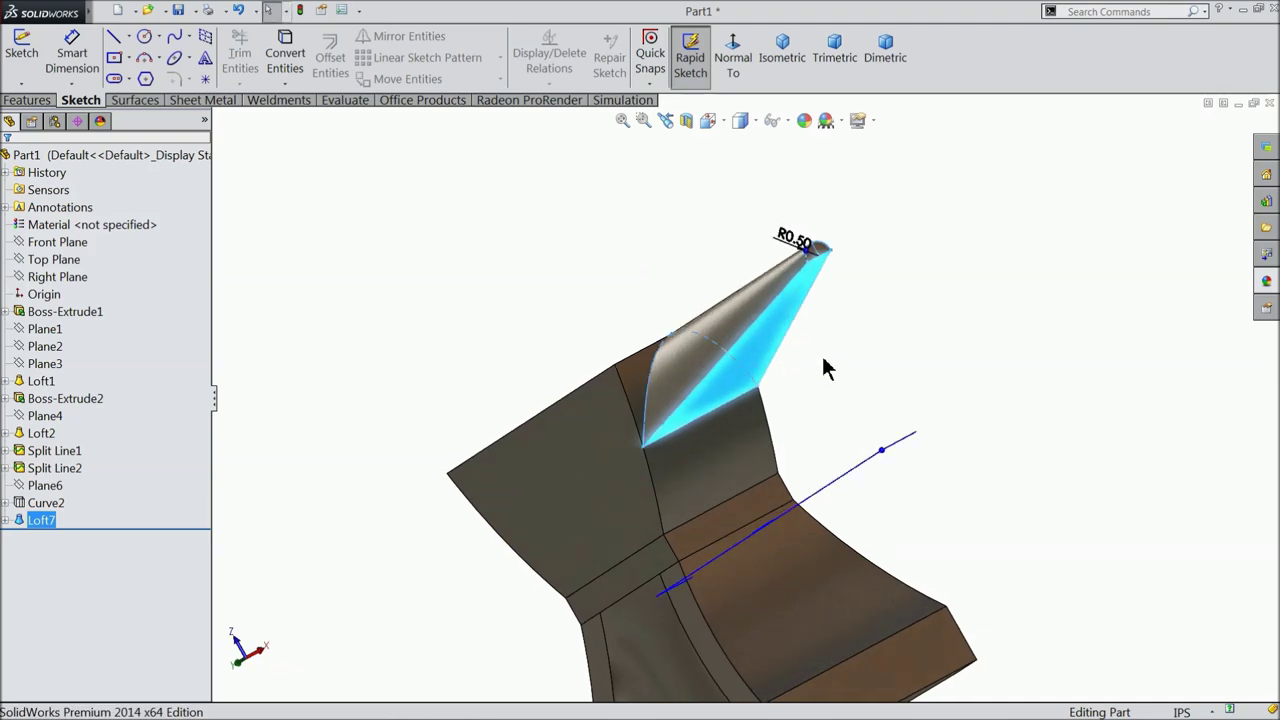
pyautogui.click(800, 376)
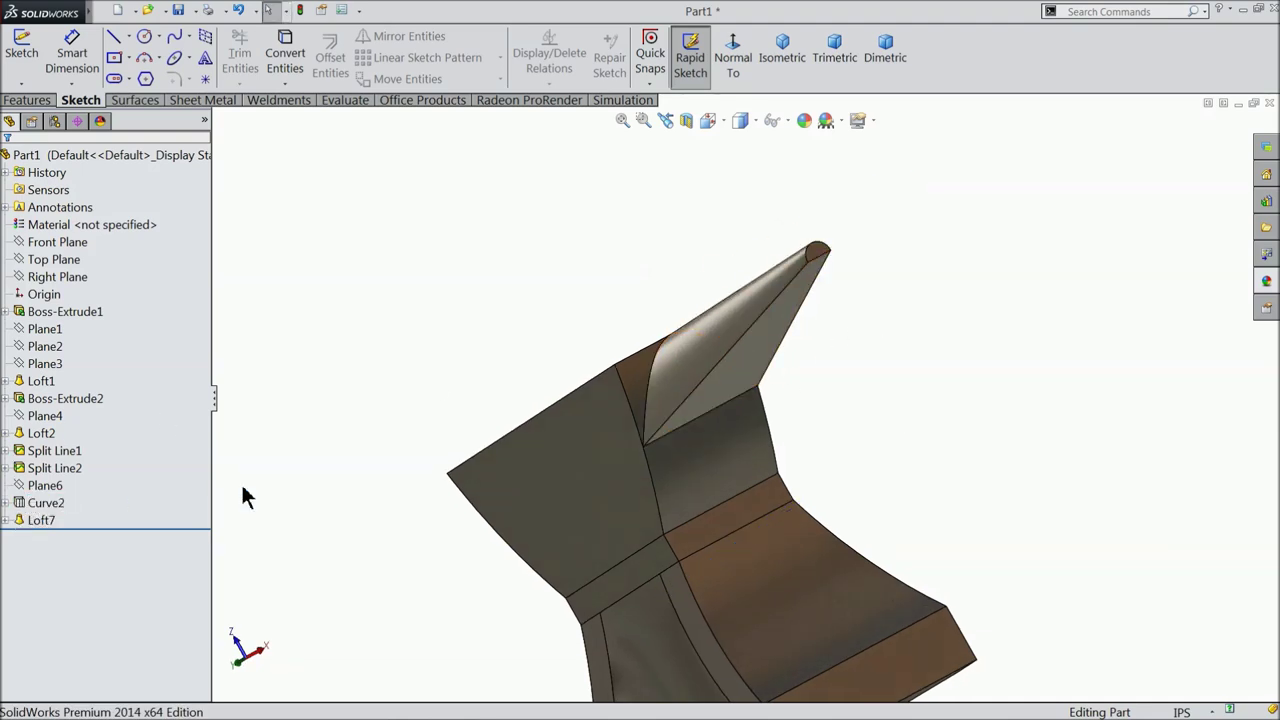
pyautogui.moveTo(375, 454); pyautogui.dragTo(366, 449, button='middle')
# - Start a sketch on Plane6 and draw a horizontal line across the block's end face from one side edge to the other
pyautogui.click(45, 485)
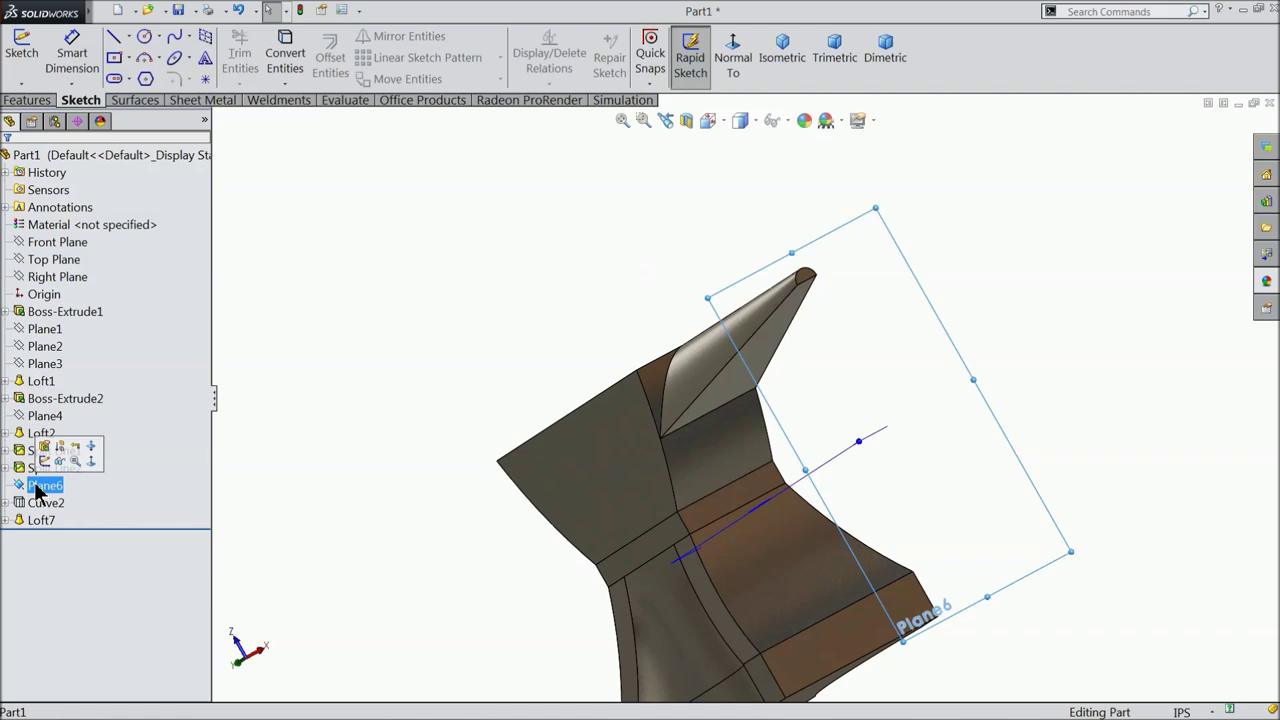
pyautogui.click(45, 461)
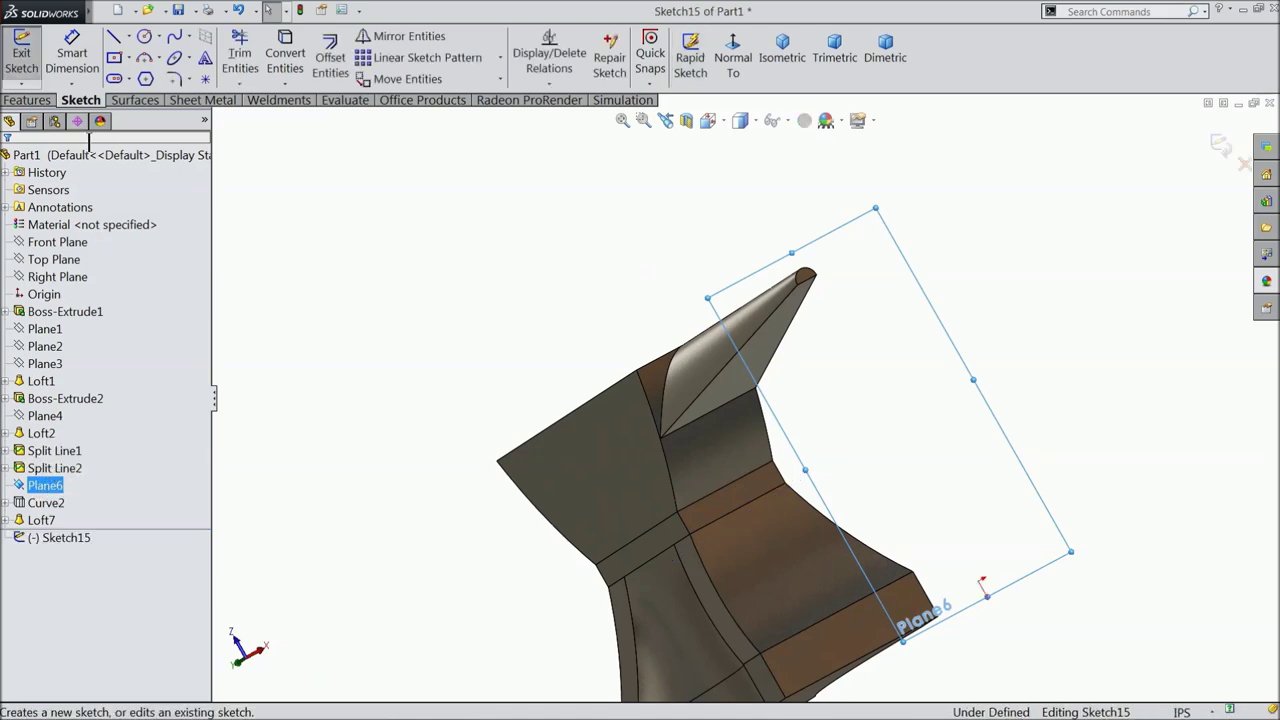
pyautogui.click(733, 57)
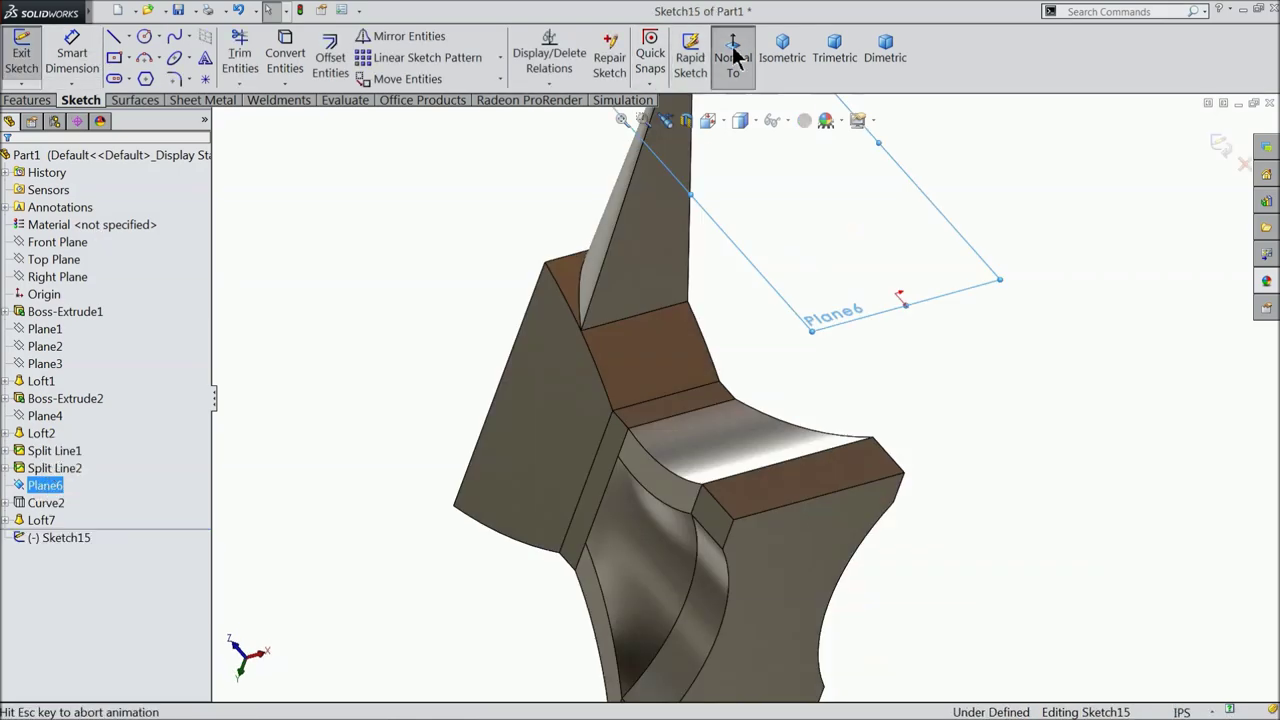
pyautogui.click(114, 36)
pyautogui.scroll(-2, 770, 535)
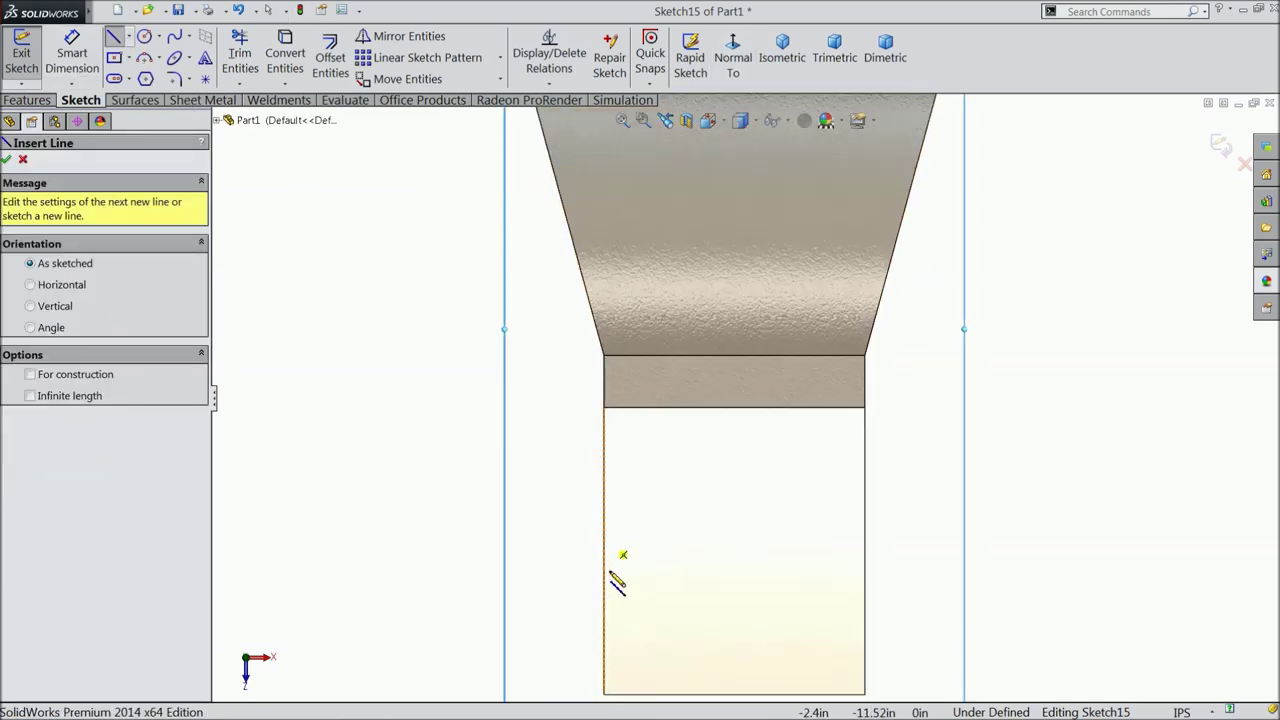
pyautogui.click(604, 565)
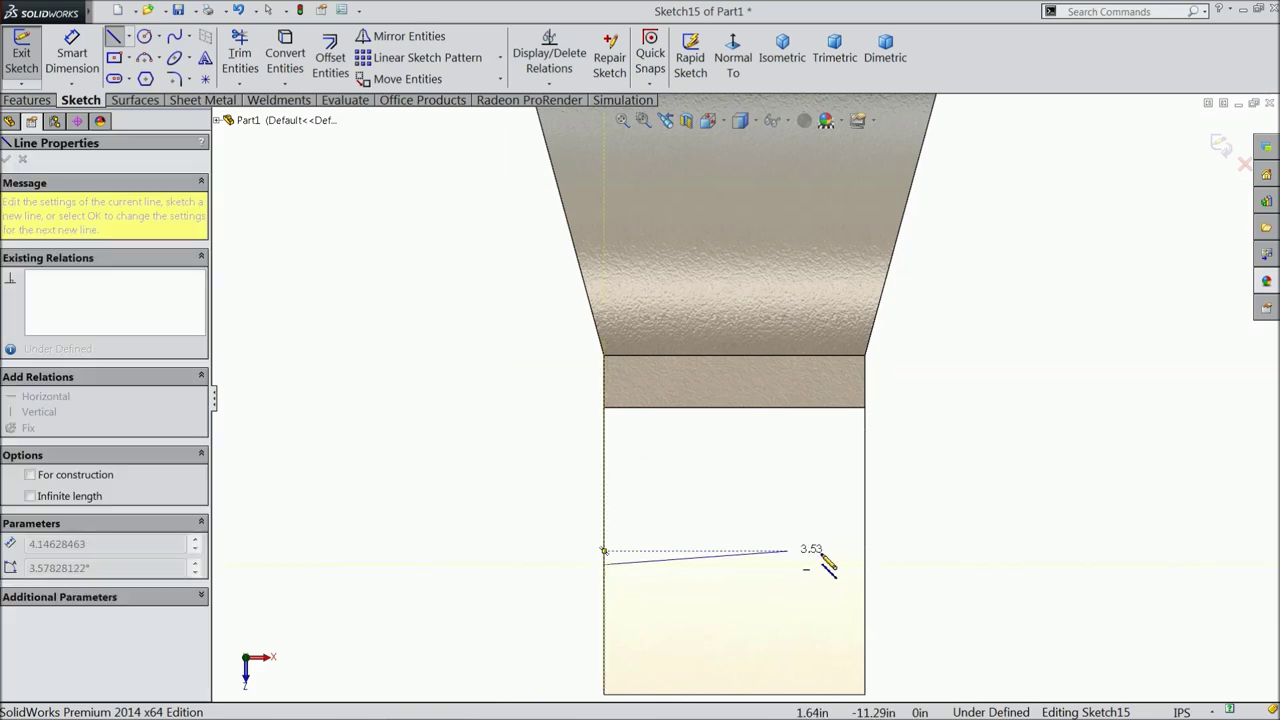
pyautogui.click(865, 565)
pyautogui.rightClick(958, 423)
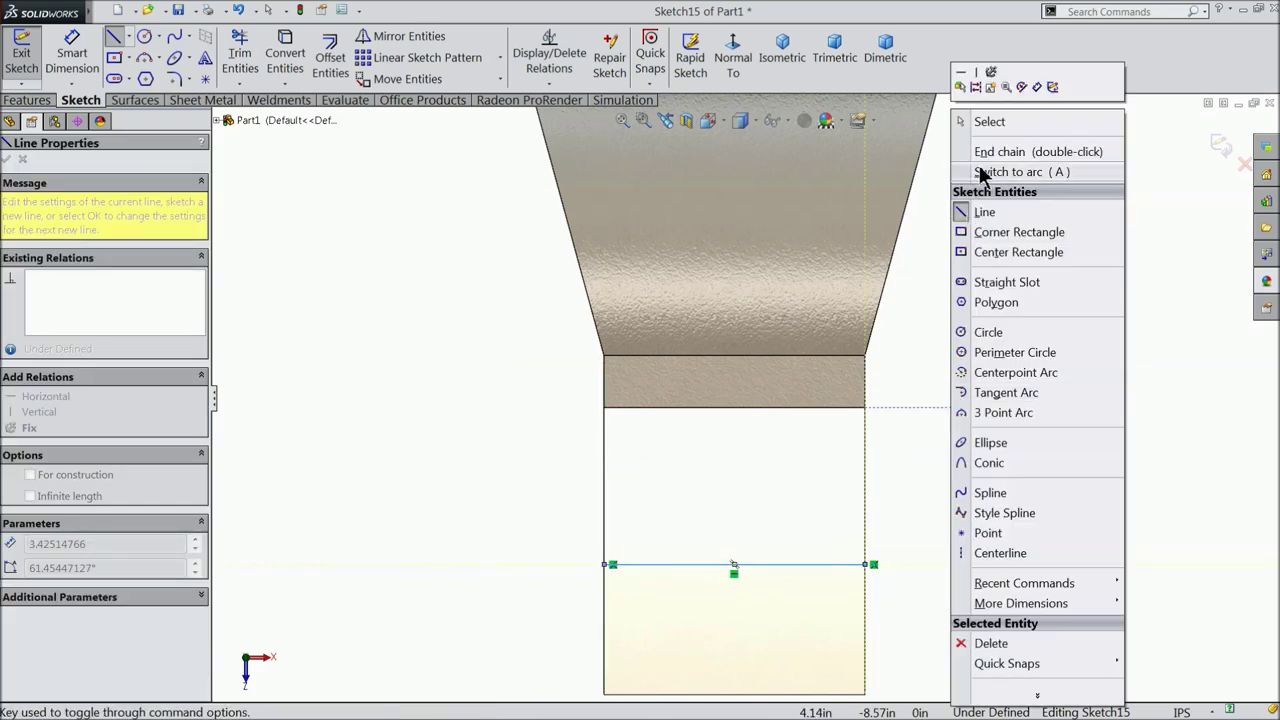
pyautogui.click(985, 125)
# - Draw an arched spline between the line's two ends, passing through the midpoint of the face's upper edge
pyautogui.click(175, 38)
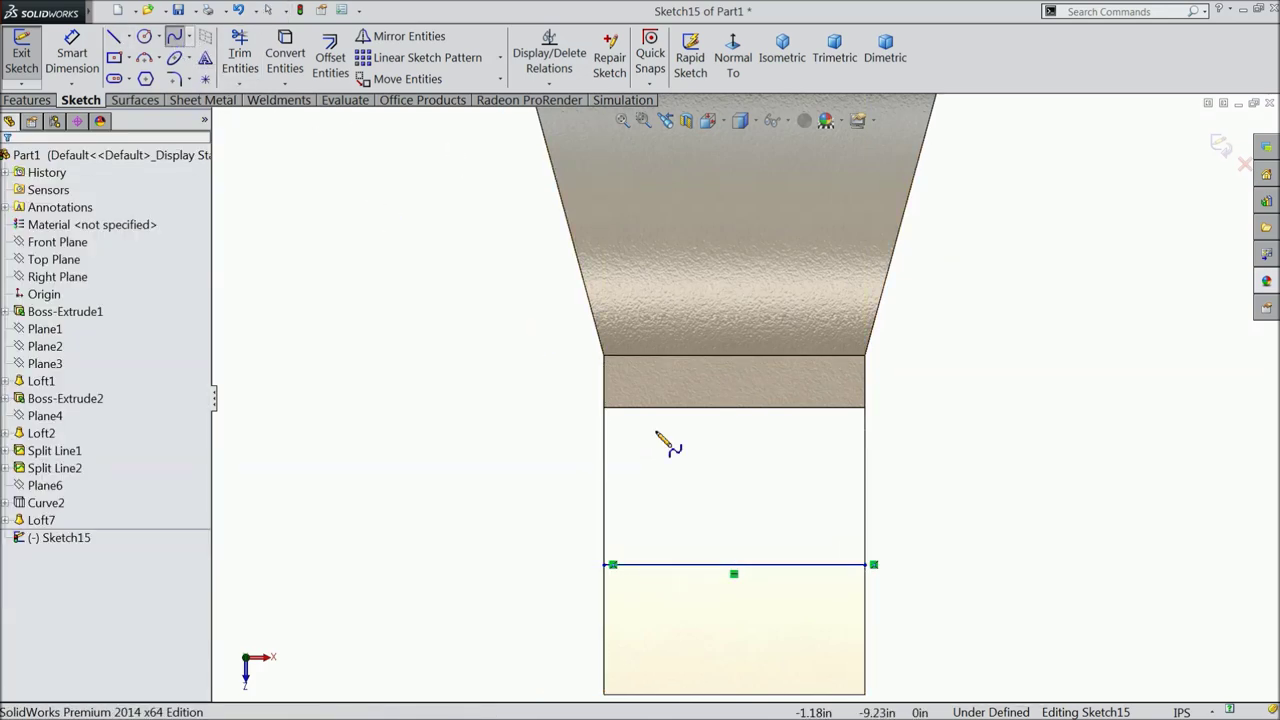
pyautogui.click(866, 565)
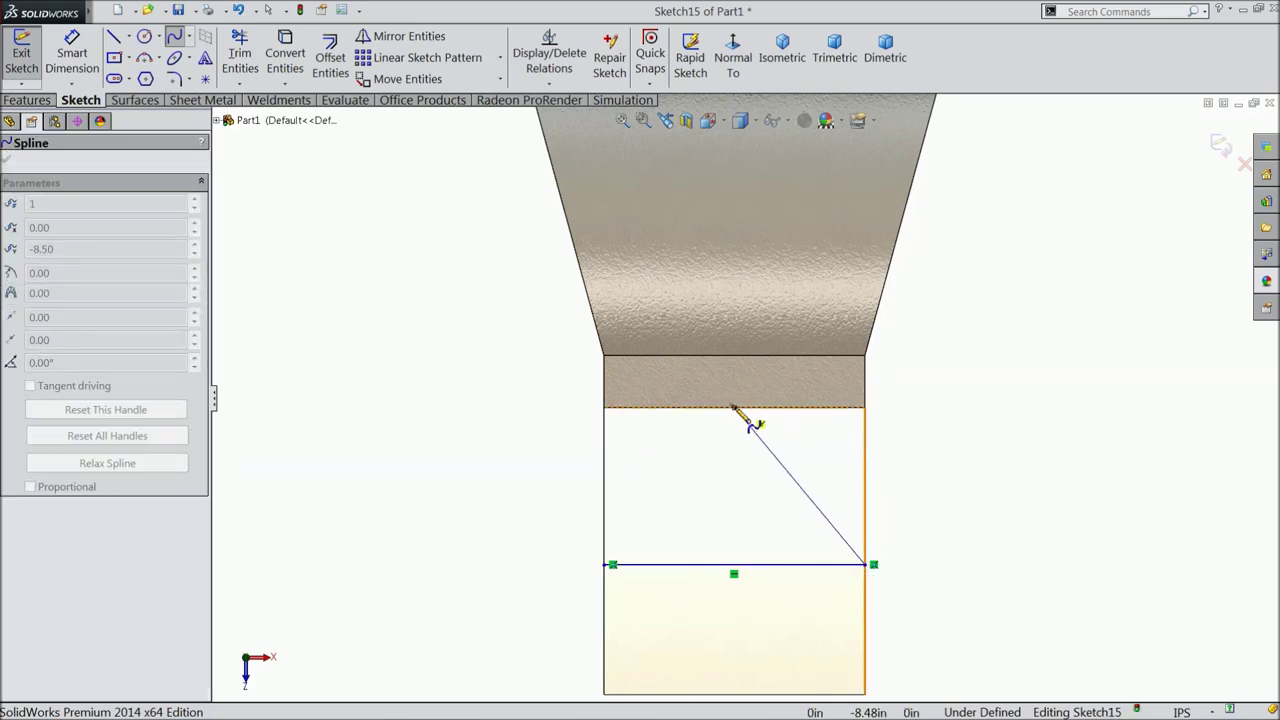
pyautogui.click(735, 408)
pyautogui.click(613, 565)
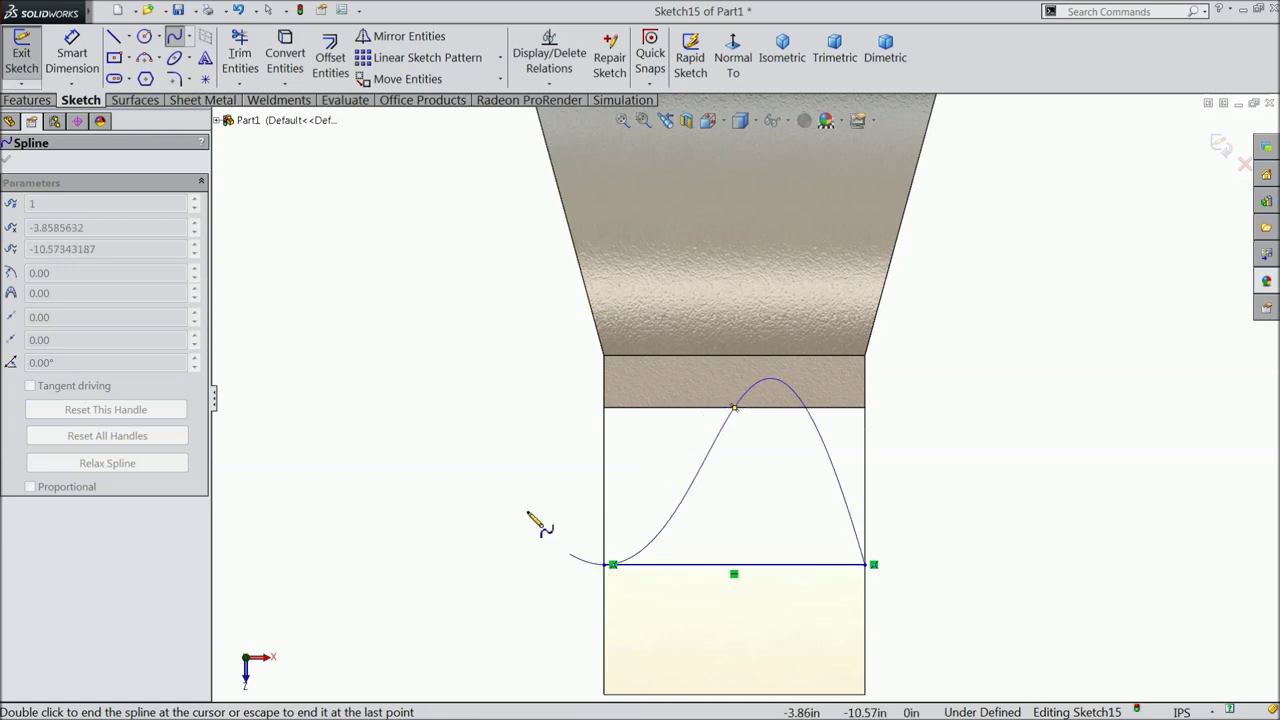
pyautogui.rightClick(380, 190)
pyautogui.click(414, 207)
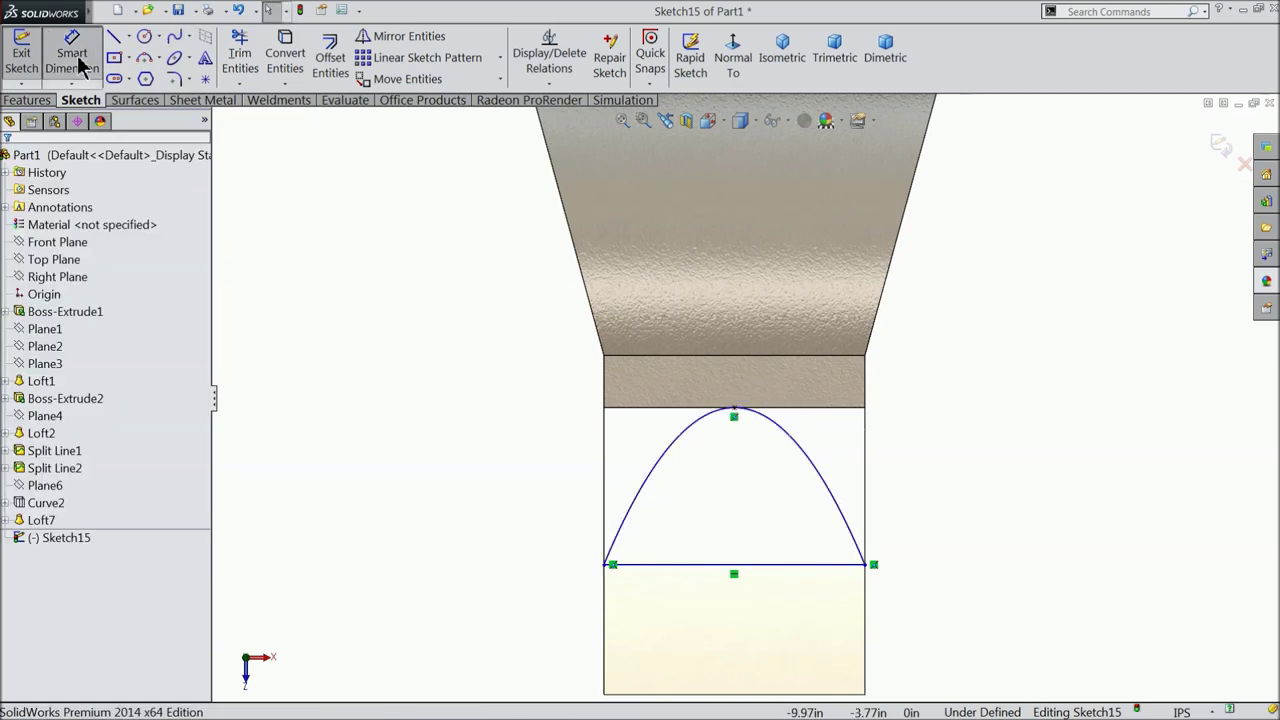
# - Dimension the height from the line to the spline's peak as 2.75 in and close the sketch
pyautogui.click(735, 411)
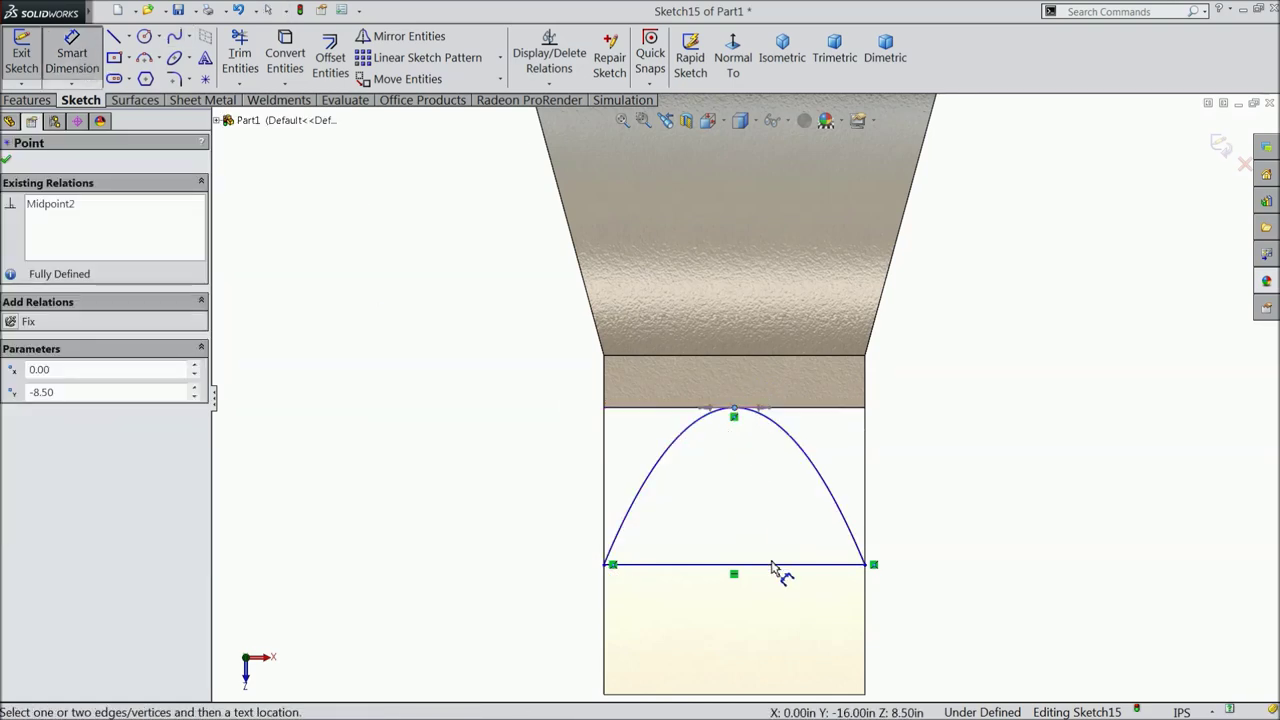
pyautogui.click(774, 566)
pyautogui.click(965, 492)
pyautogui.write('2.75')
pyautogui.click(879, 465)
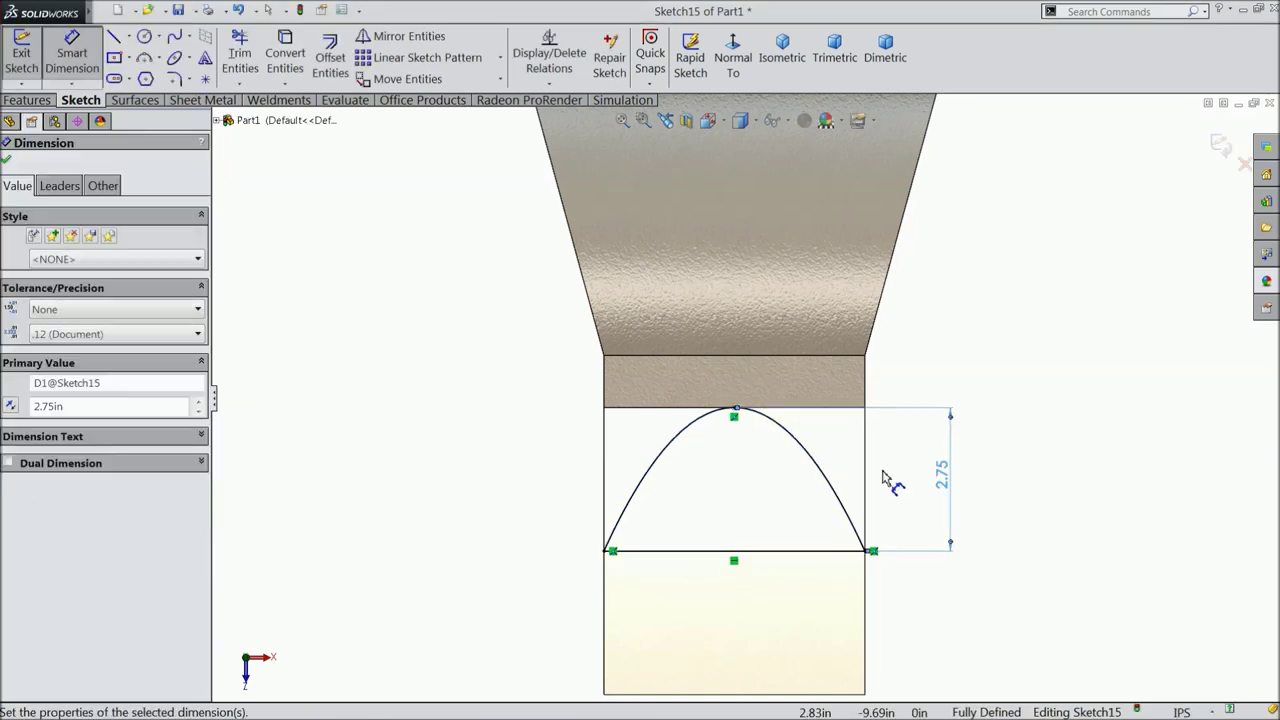
pyautogui.press('Escape')
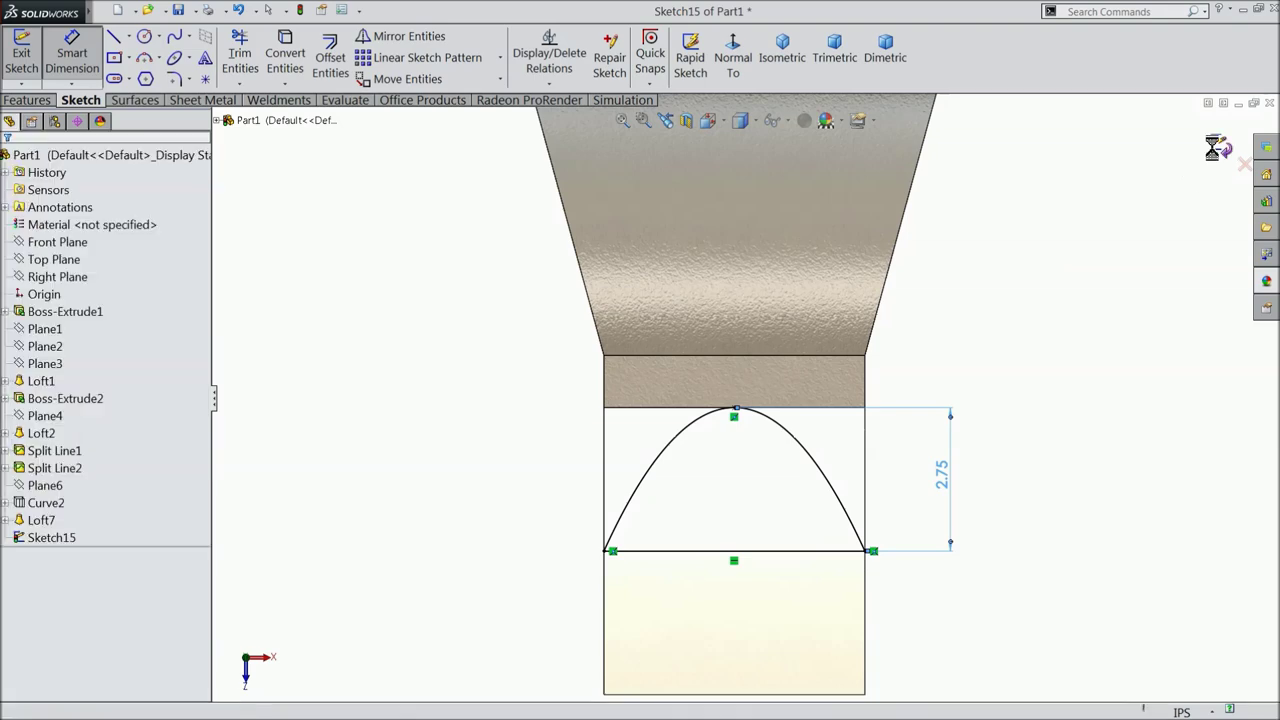
pyautogui.click(1222, 152)
# - Project the arch sketch onto the block's curved end face above the spout with Project Curve, using Sketch on faces
pyautogui.moveTo(950, 317)
pyautogui.mouseDown(button='middle')
pyautogui.moveTo(889, 370)
pyautogui.moveTo(937, 404)
pyautogui.moveTo(1023, 400)
pyautogui.moveTo(1117, 474)
pyautogui.mouseUp(button='middle')
pyautogui.scroll(-3, 590, 490)
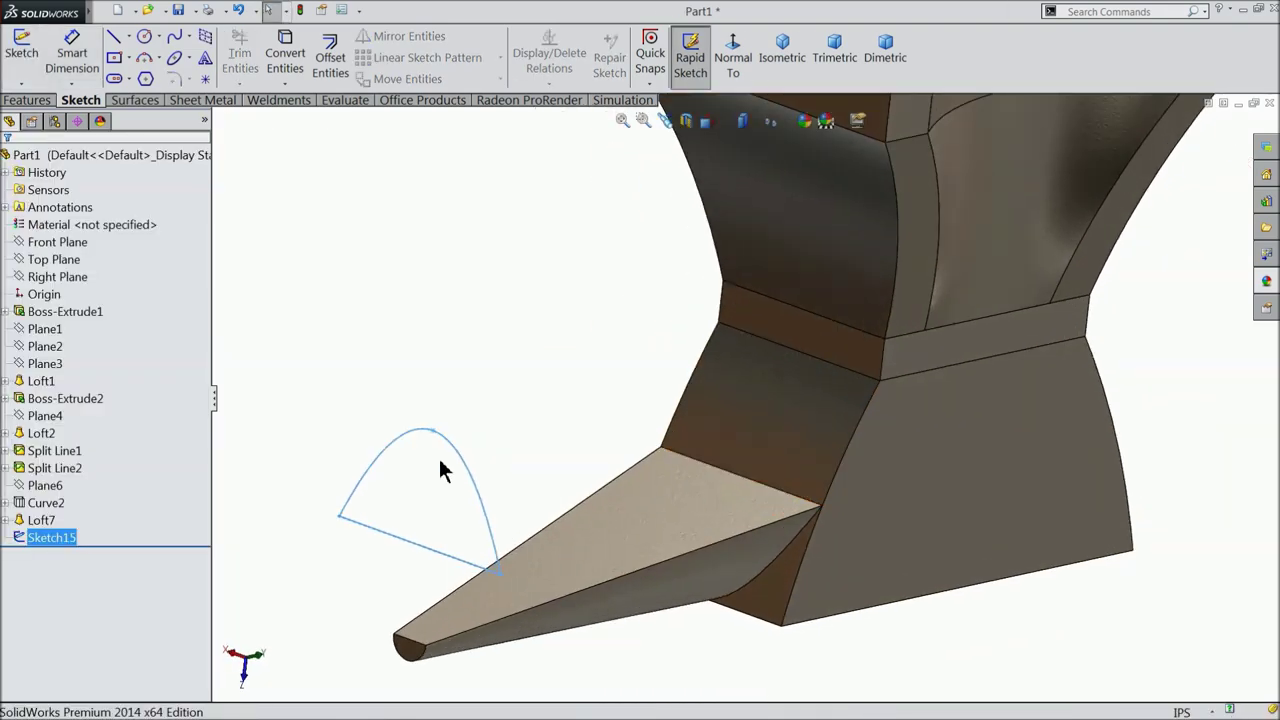
pyautogui.click(27, 100)
pyautogui.click(781, 60)
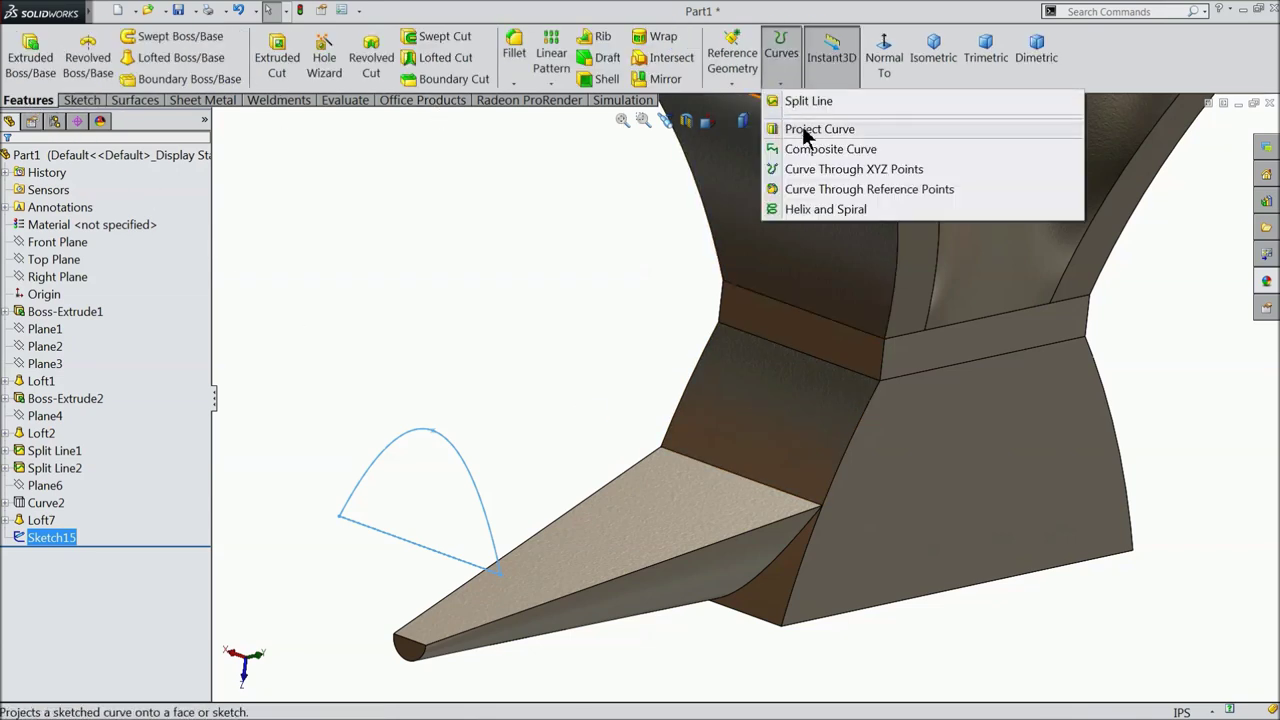
pyautogui.click(806, 130)
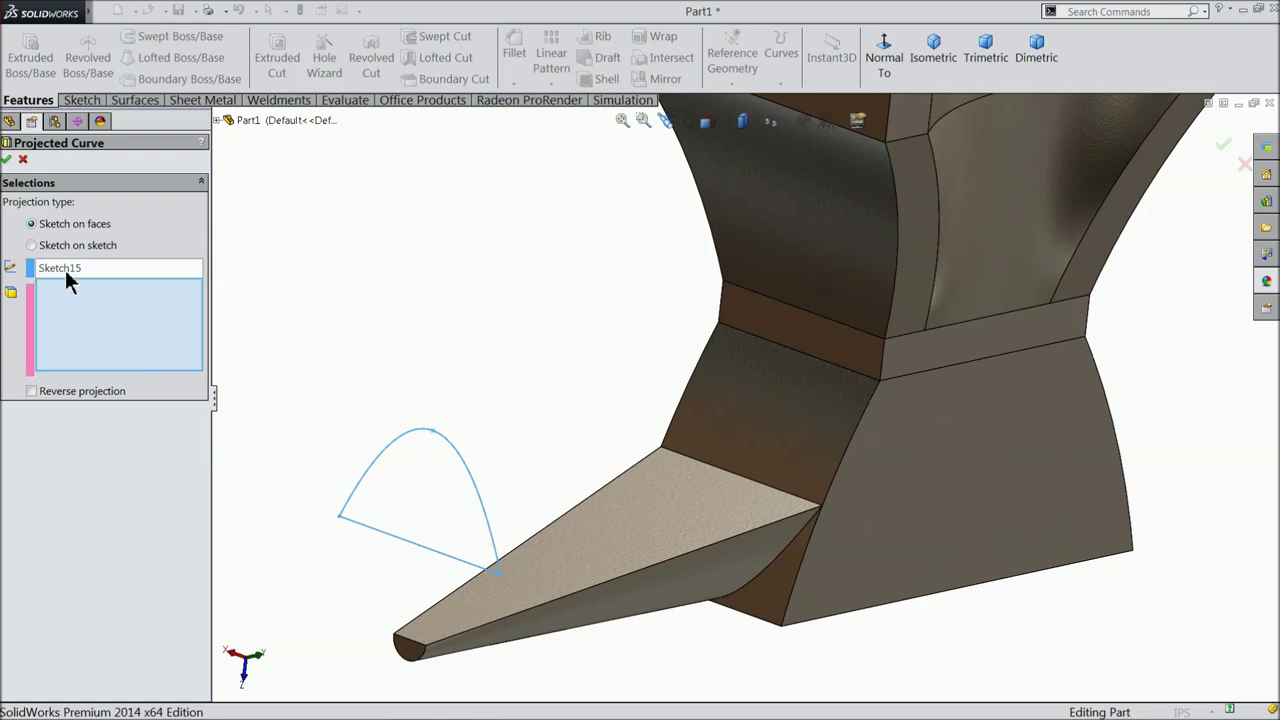
pyautogui.click(755, 425)
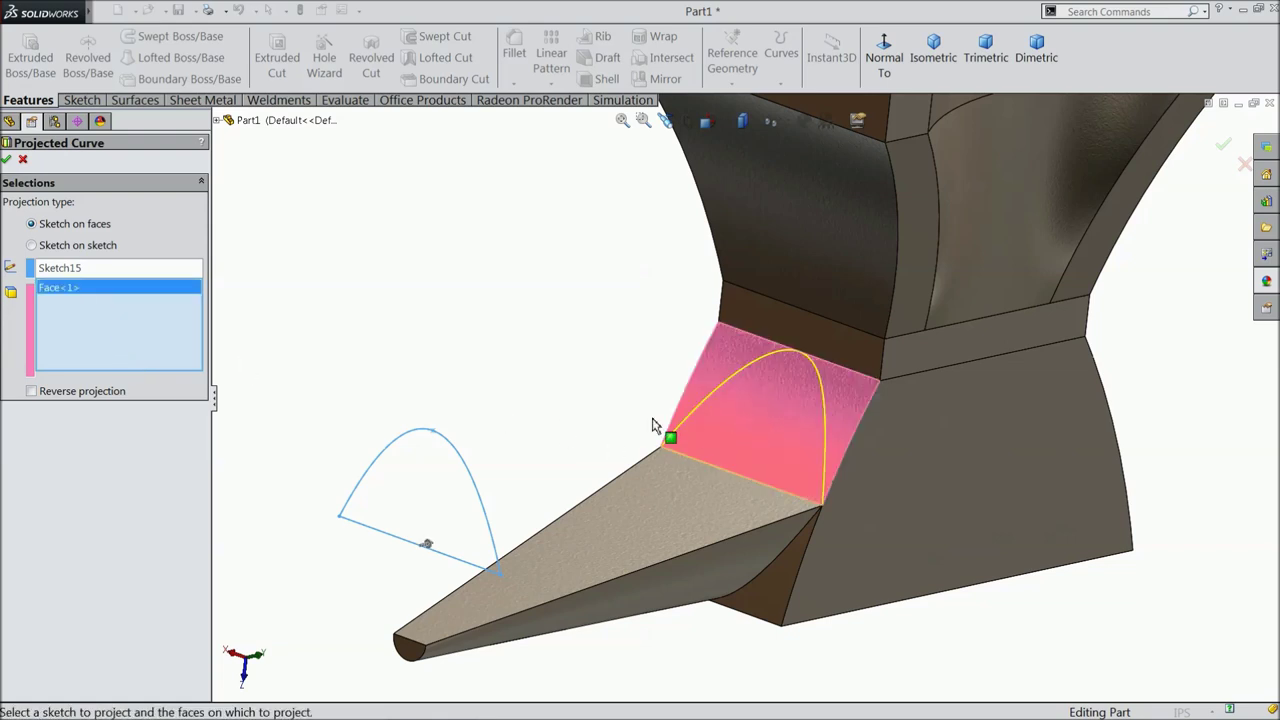
pyautogui.click(7, 160)
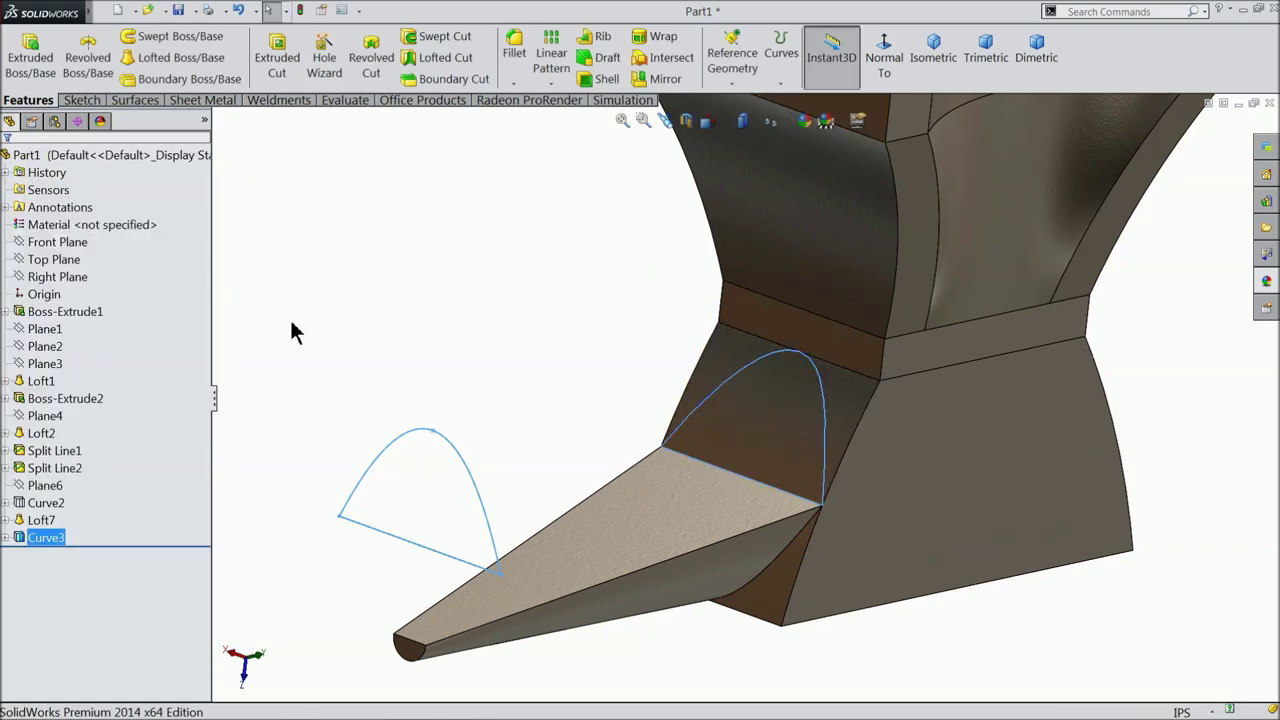
pyautogui.click(248, 282)
# - Start a 3D sketch, convert the projected arch curve on the block's curved end face into it, and close the sketch
pyautogui.click(64, 102)
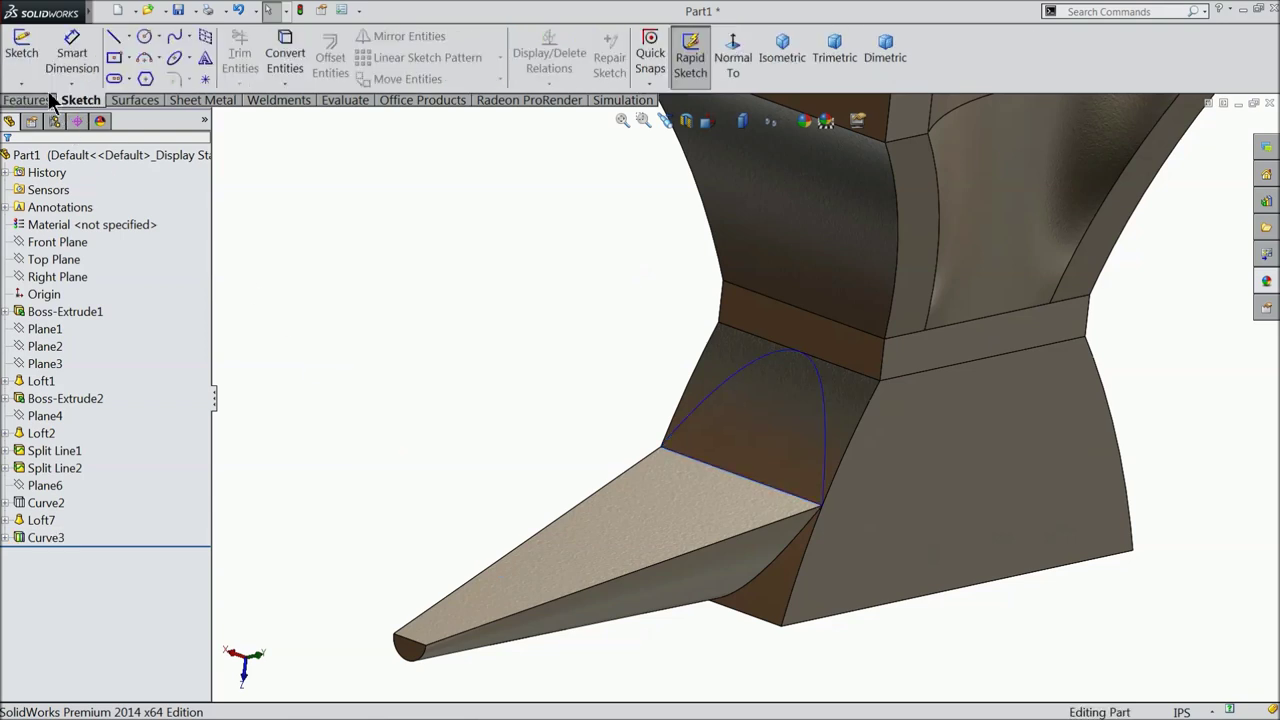
pyautogui.click(21, 82)
pyautogui.click(48, 118)
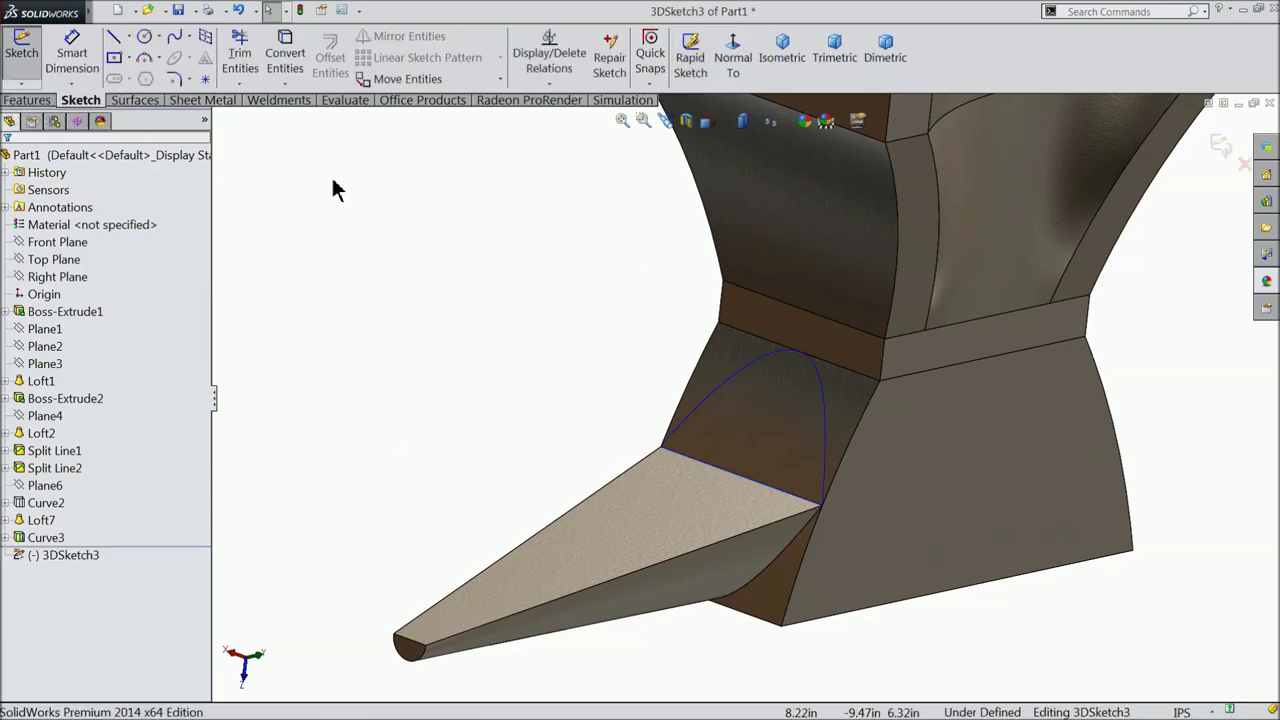
pyautogui.click(769, 366)
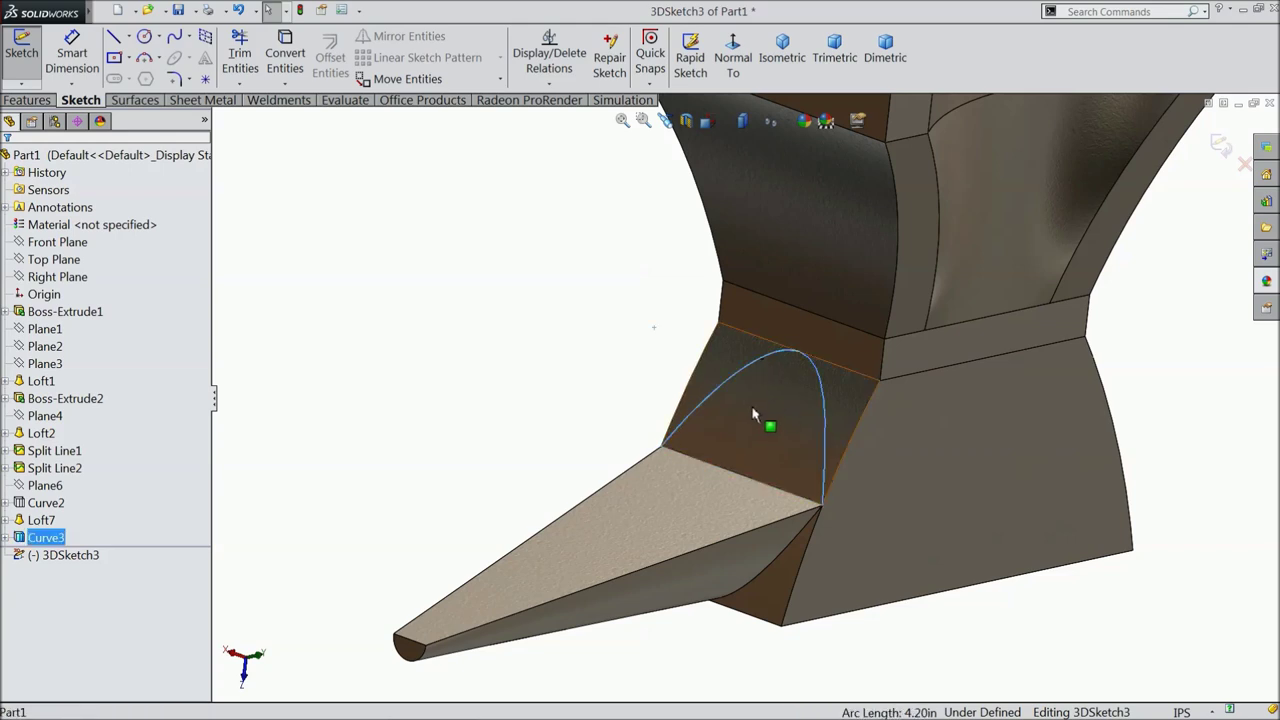
pyautogui.click(285, 55)
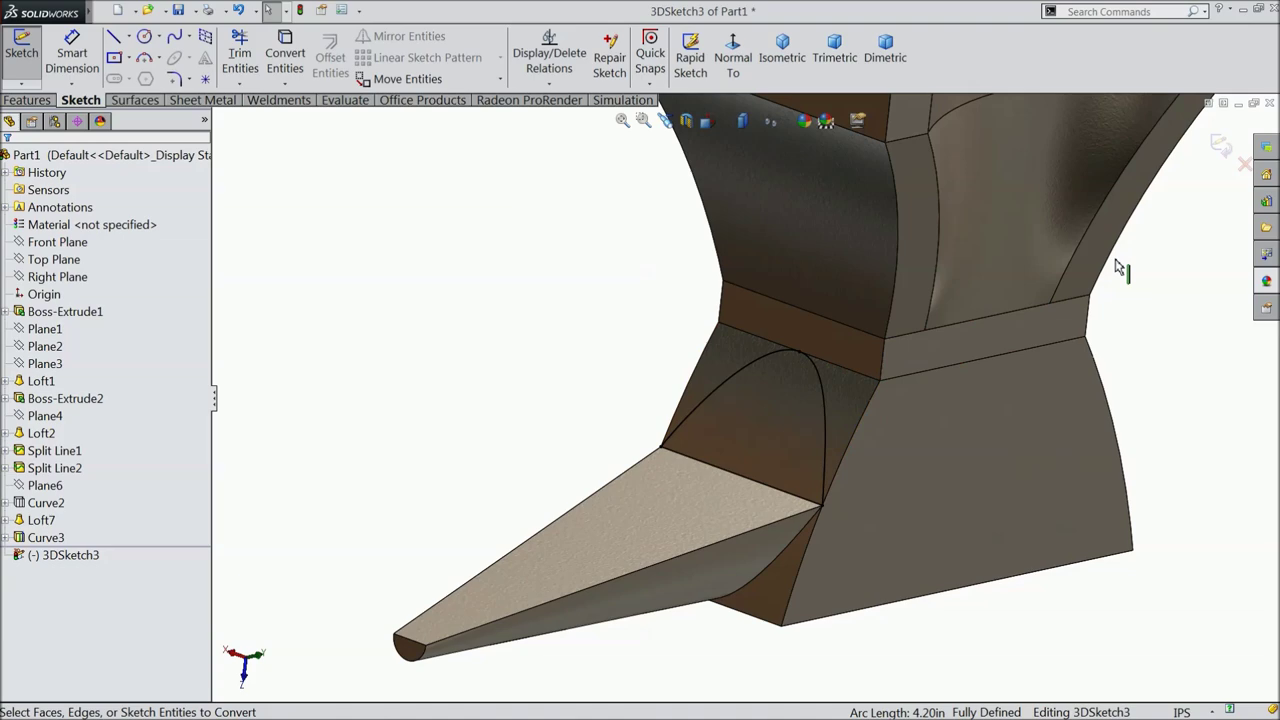
pyautogui.click(1219, 145)
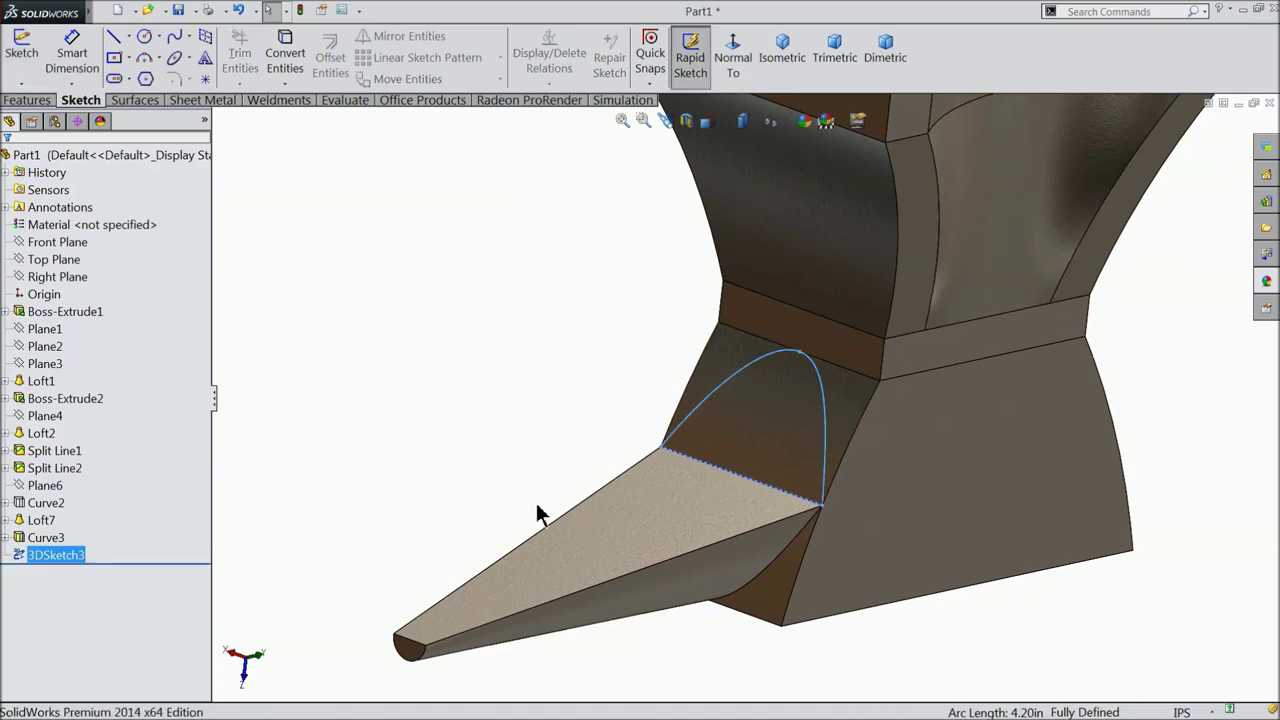
# - Start a sketch on Plane6 and draw a 0.50 in radius circle centred on the midpoint of the spout tip's straight edge
pyautogui.scroll(-5, 586, 574)
pyautogui.moveTo(578, 566)
pyautogui.mouseDown(button='middle')
pyautogui.moveTo(489, 523)
pyautogui.moveTo(506, 523)
pyautogui.mouseUp(button='middle')
pyautogui.click(1219, 145)
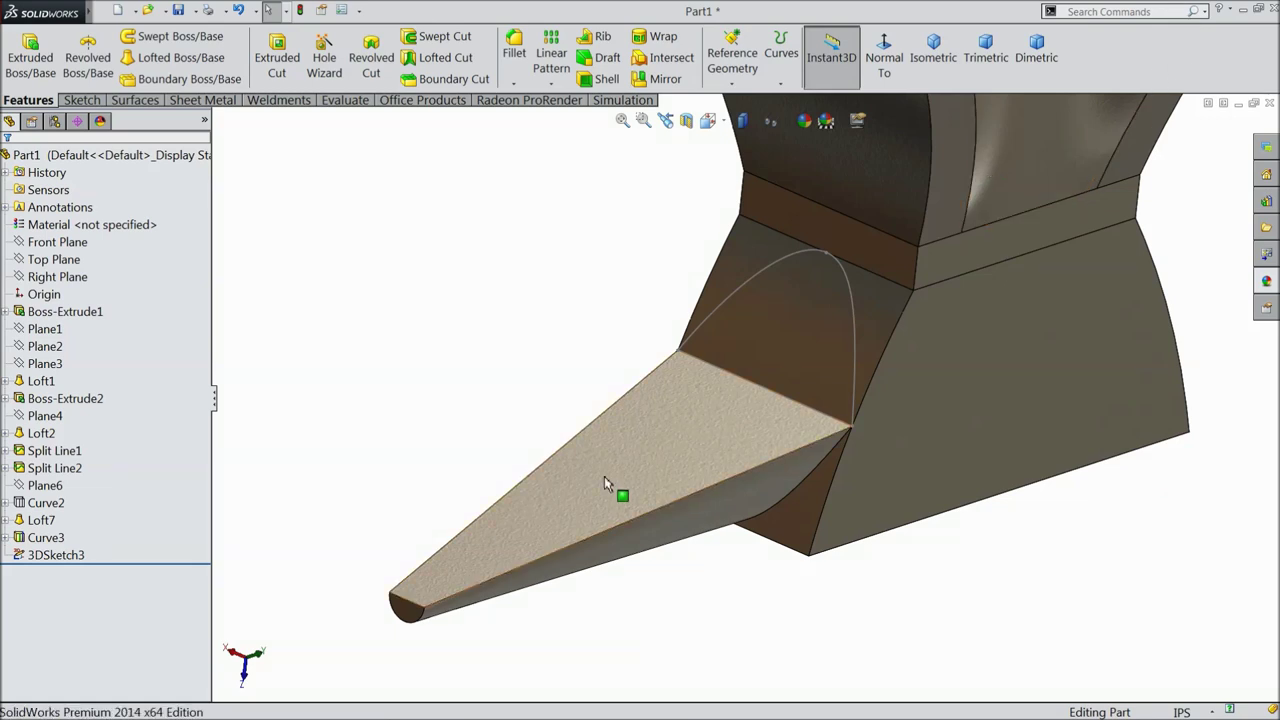
pyautogui.click(40, 487)
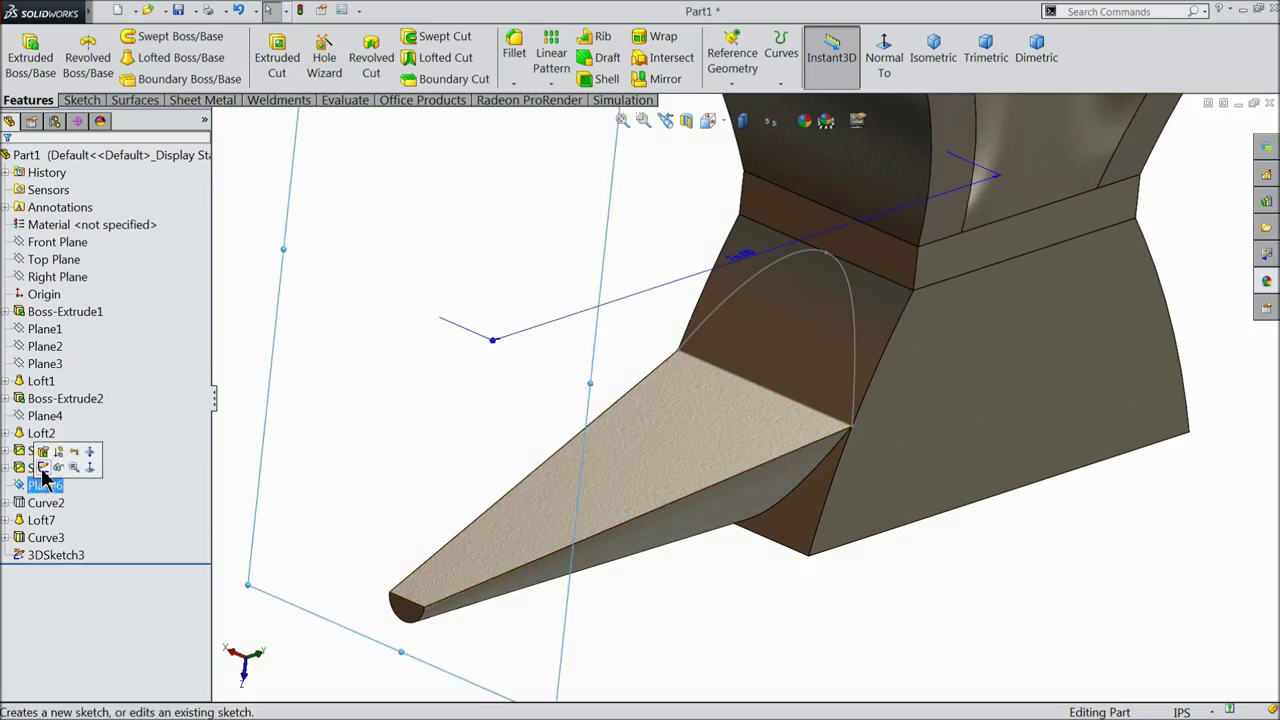
pyautogui.click(40, 474)
pyautogui.click(886, 70)
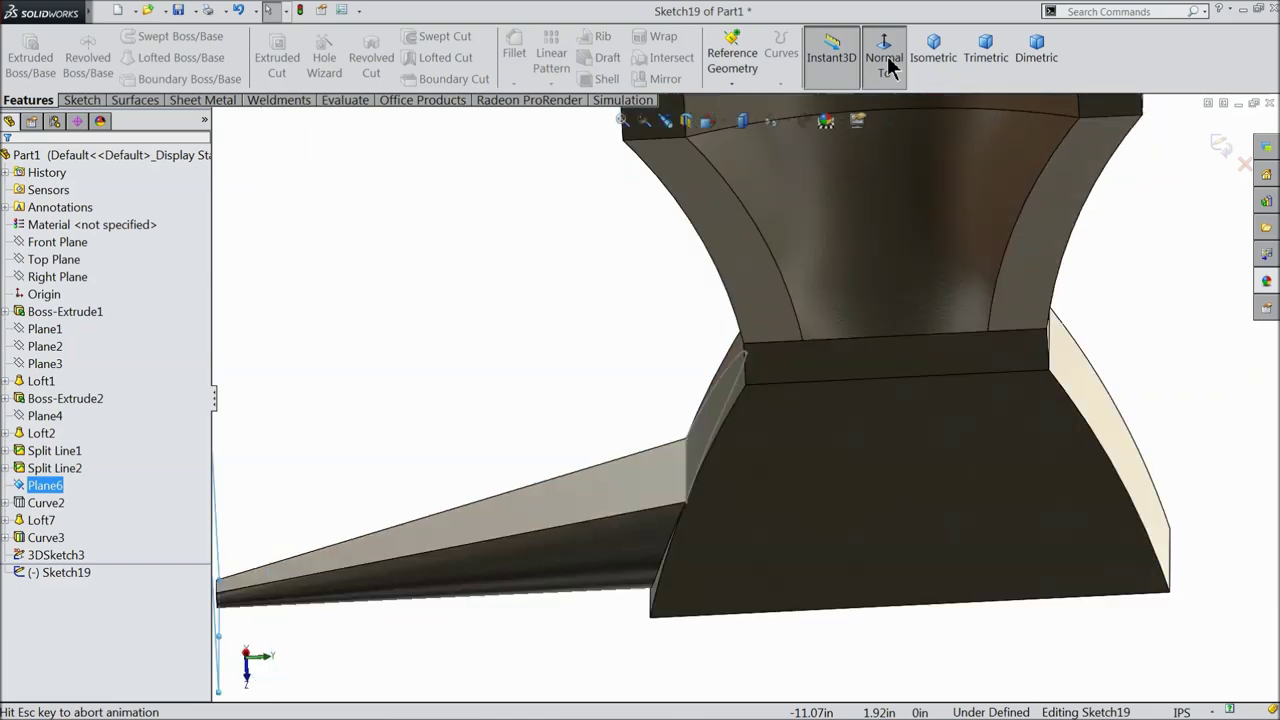
pyautogui.click(886, 66)
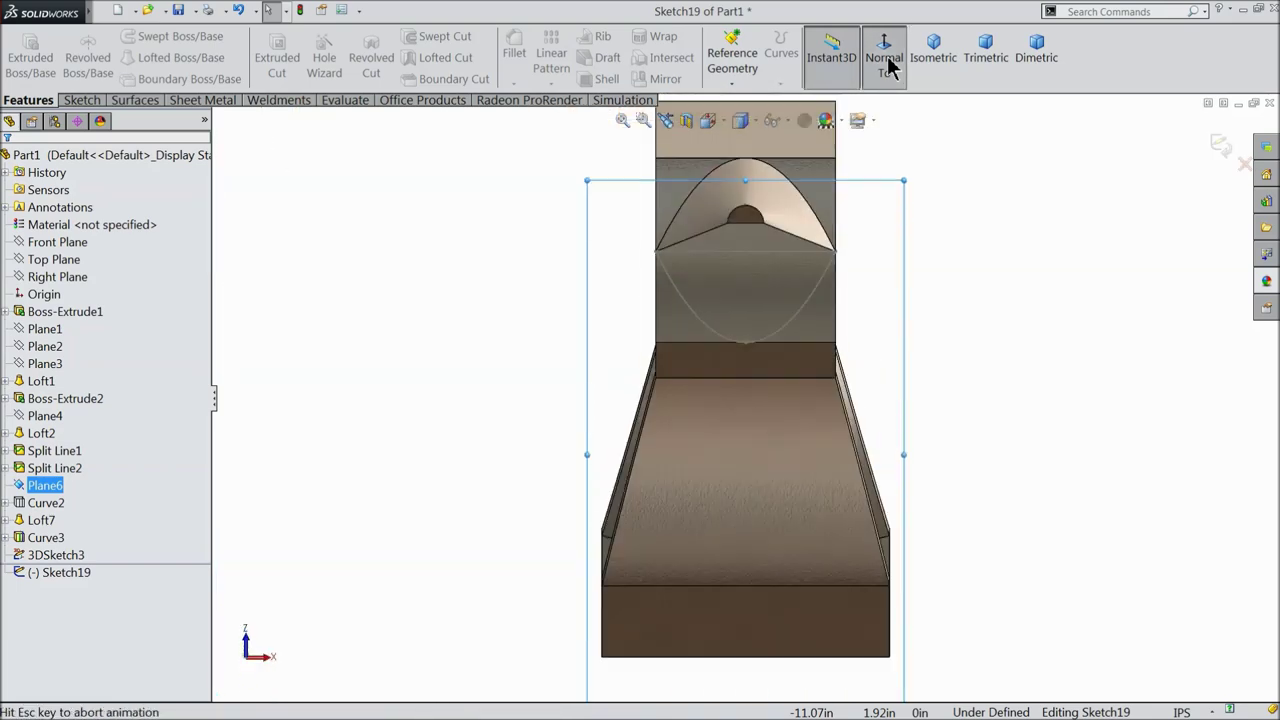
pyautogui.scroll(-5, 760, 180)
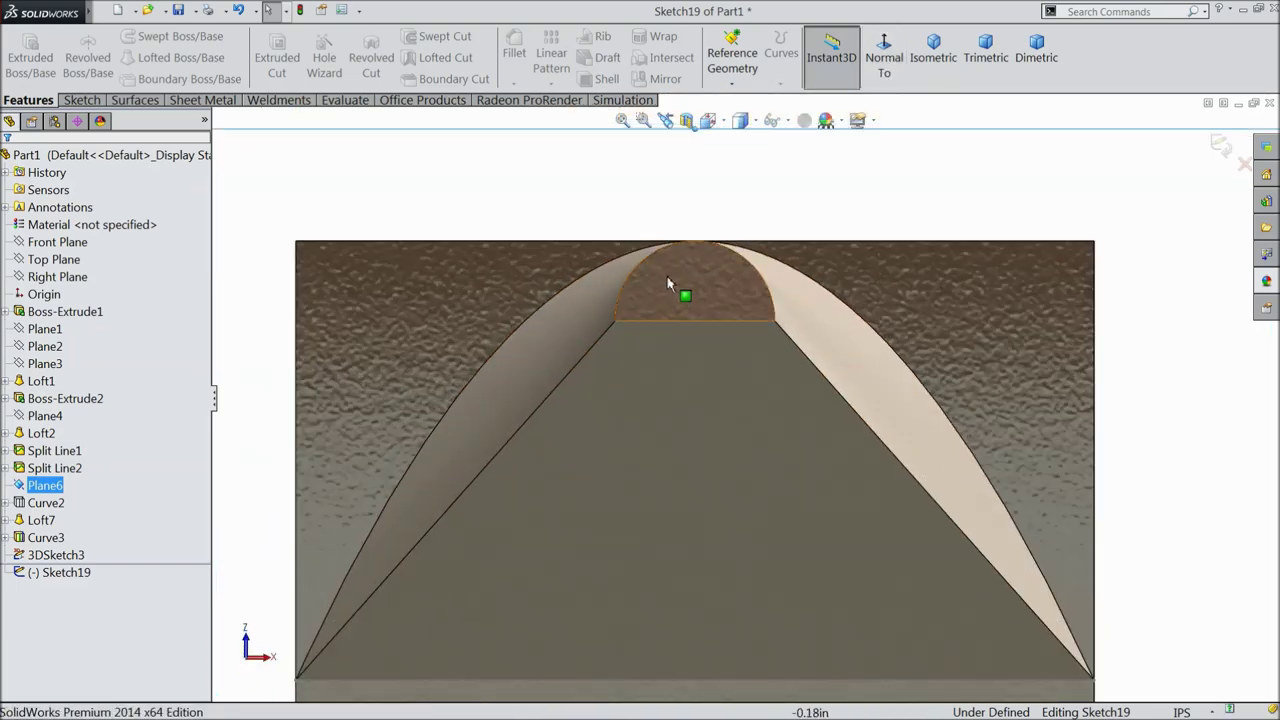
pyautogui.click(81, 100)
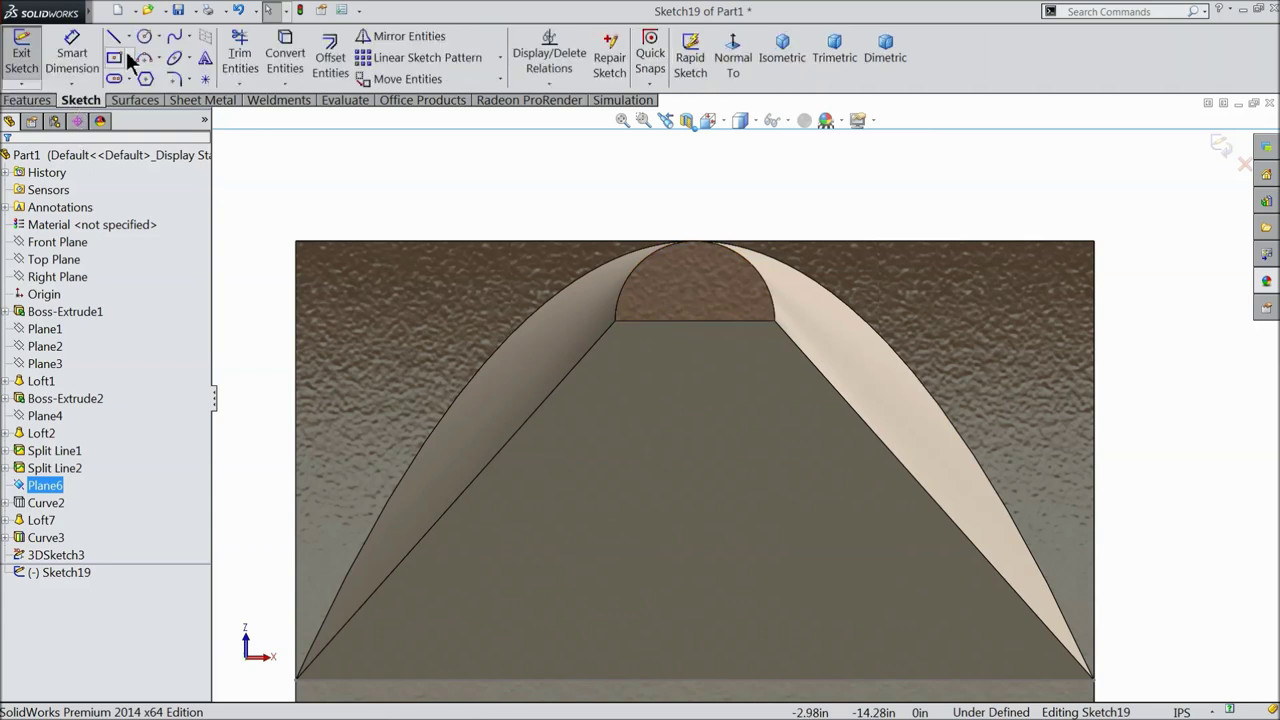
pyautogui.click(145, 38)
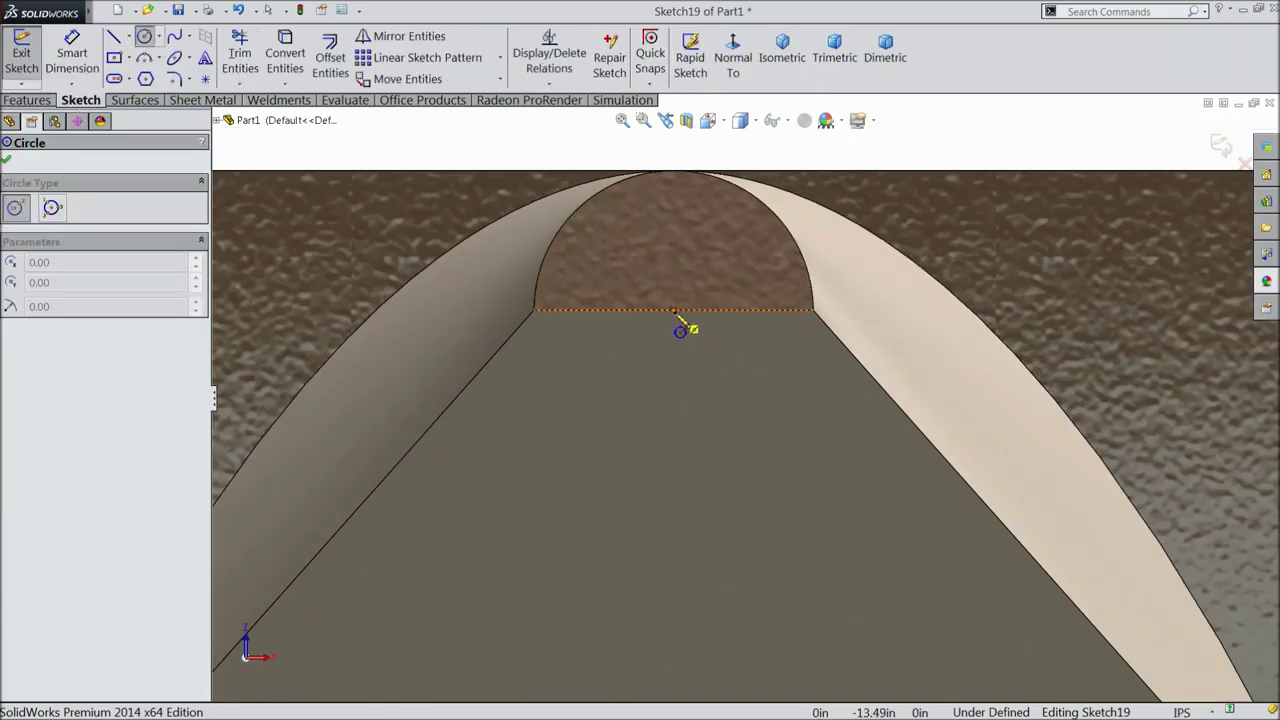
pyautogui.click(680, 323)
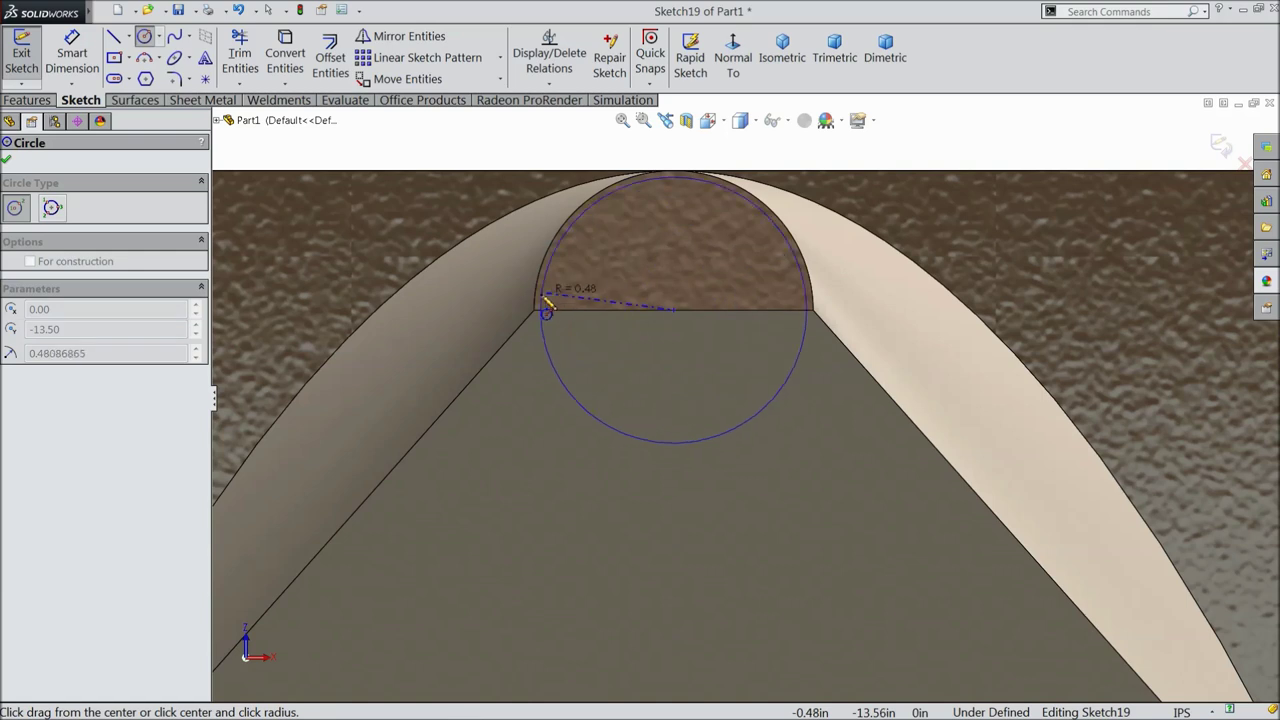
pyautogui.click(538, 316)
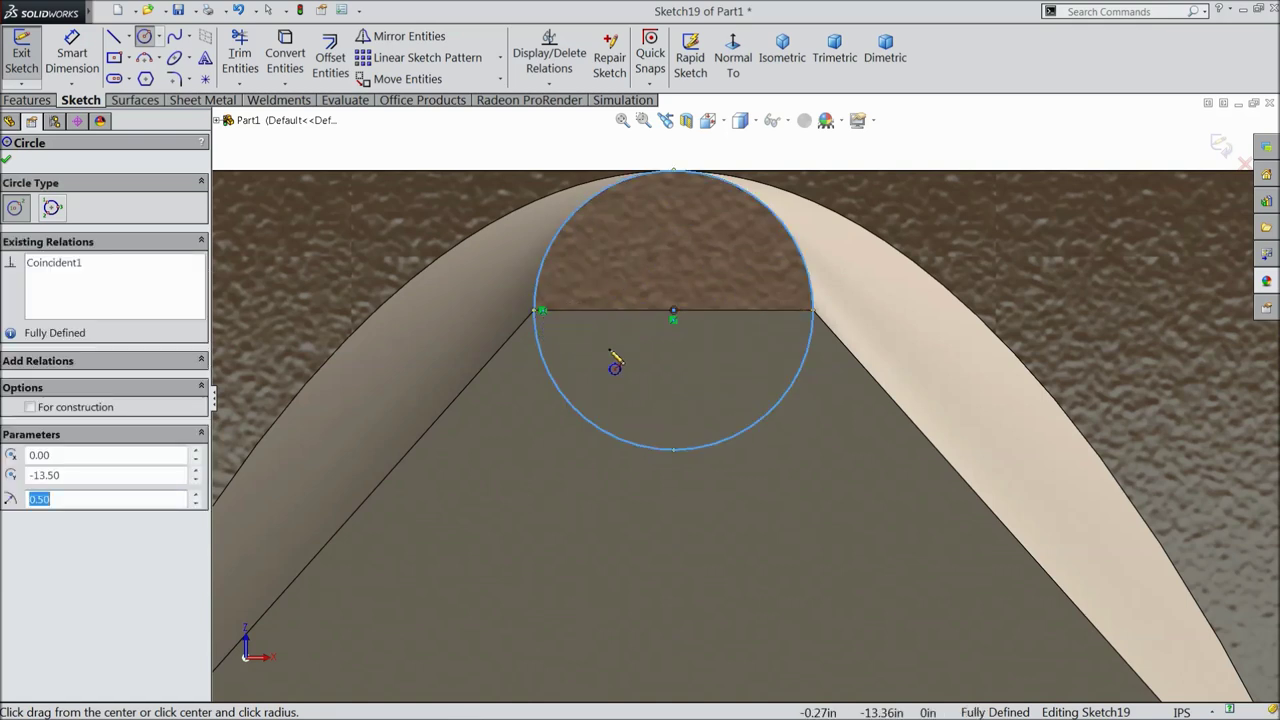
# - Draw a 1.00 in horizontal line across the circle's diameter, along the spout tip's straight edge
pyautogui.click(116, 37)
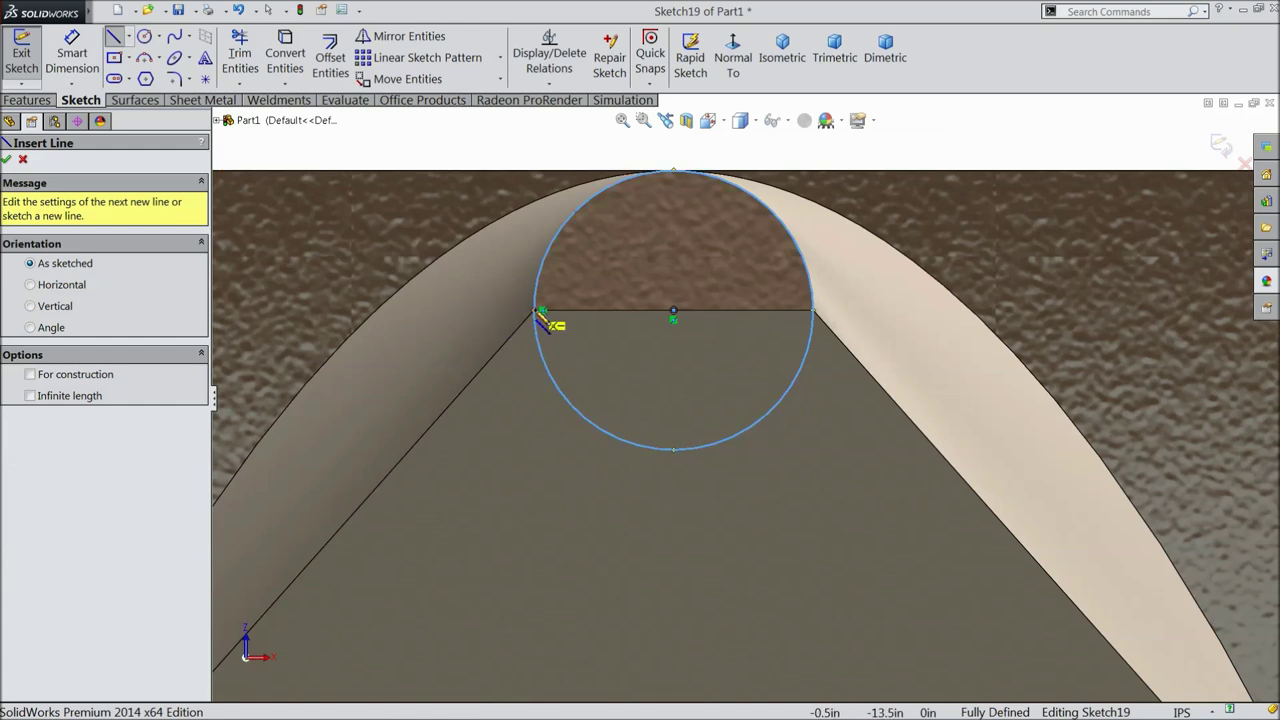
pyautogui.click(541, 311)
pyautogui.click(812, 311)
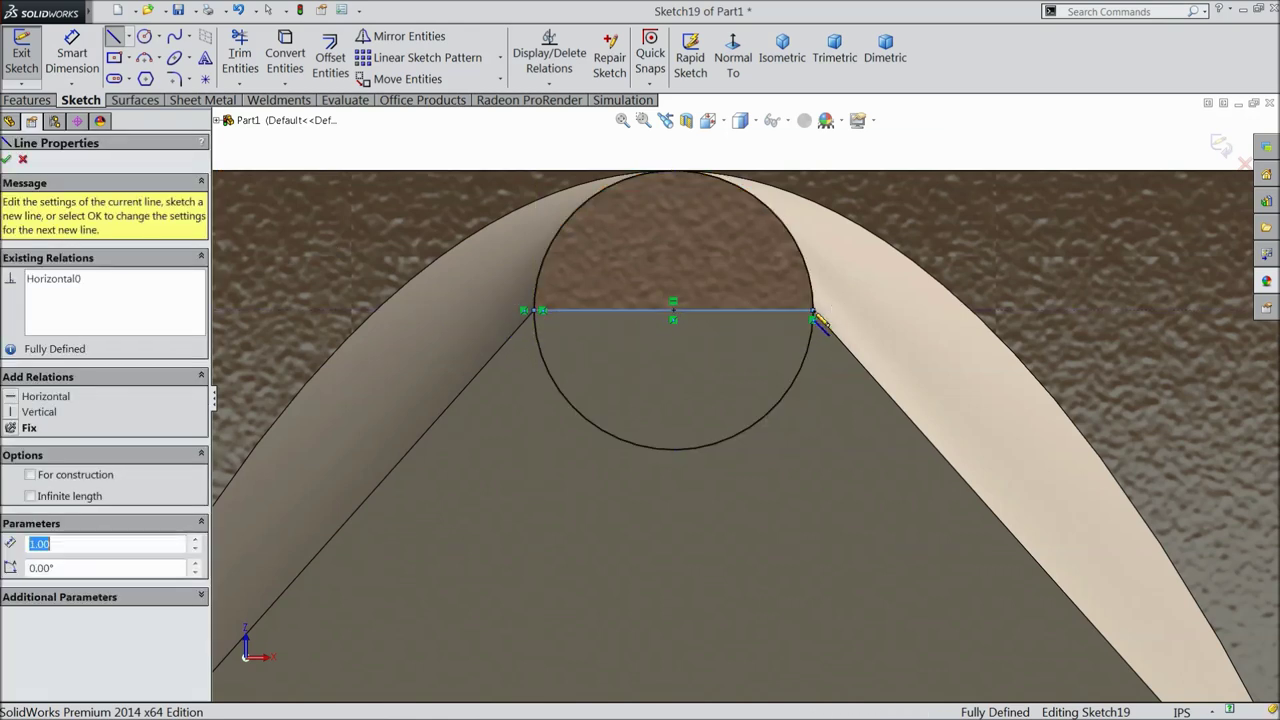
pyautogui.rightClick(620, 150)
pyautogui.click(652, 136)
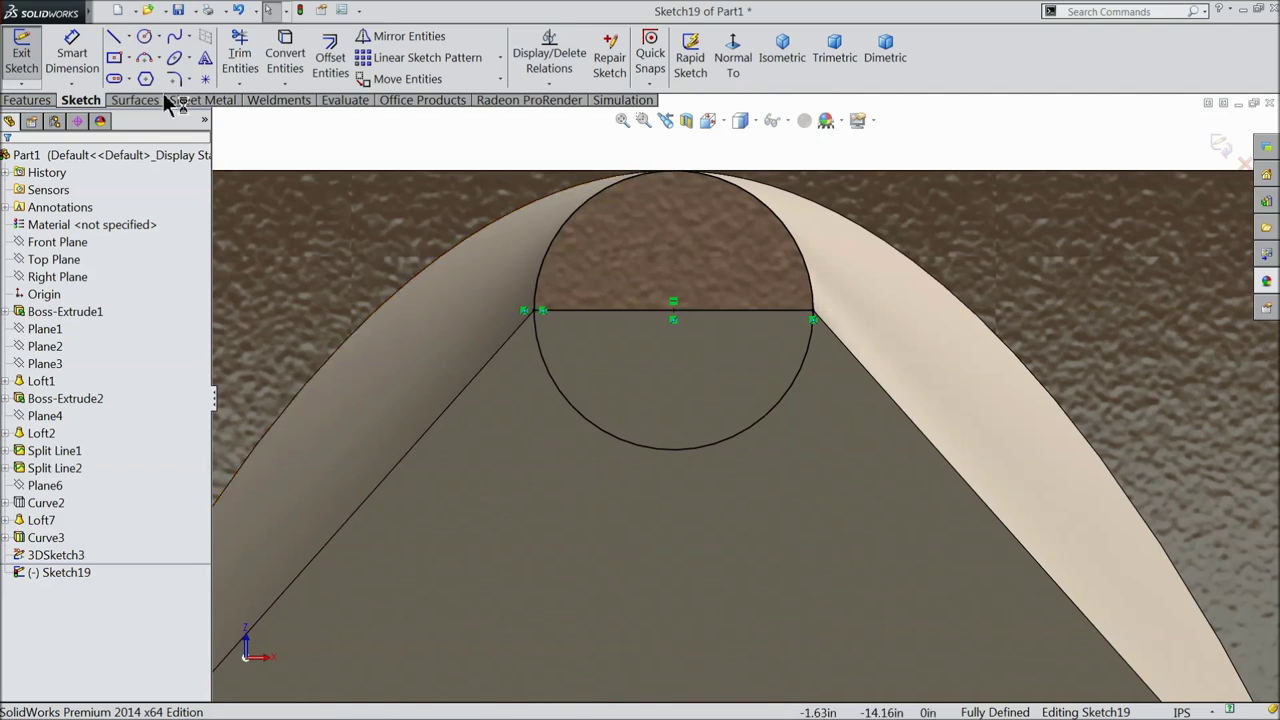
# - Trim away the half of the circle lying outside the spout's tip face
pyautogui.click(240, 55)
pyautogui.click(624, 445)
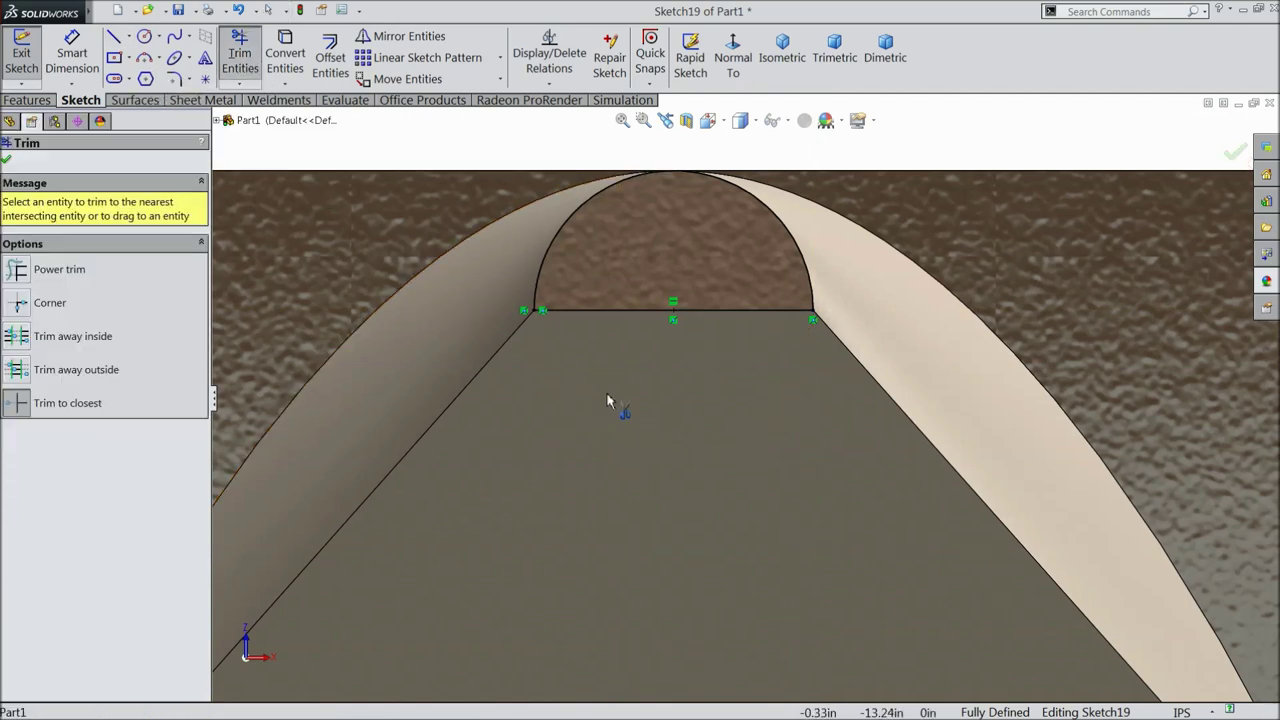
pyautogui.click(7, 160)
# - Undo the last trim of the circle
pyautogui.scroll(-6, 665, 313)
pyautogui.moveTo(665, 313); pyautogui.dragTo(646, 444, button='middle')
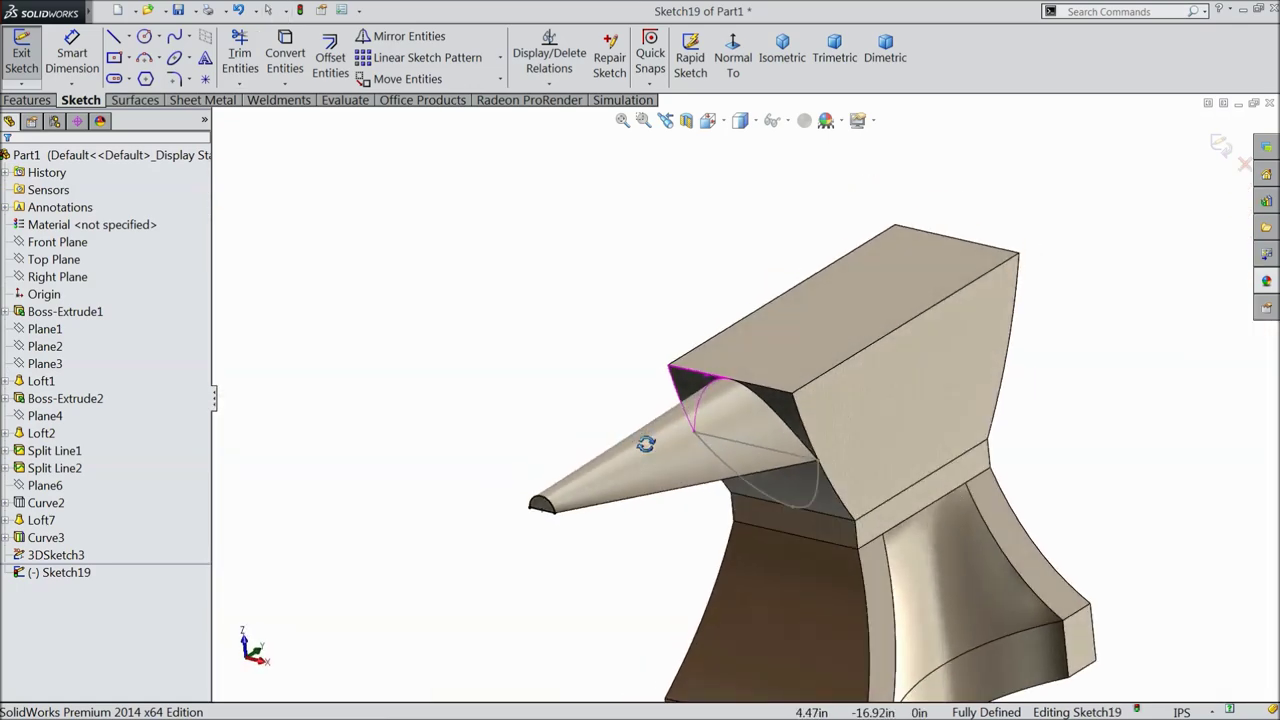
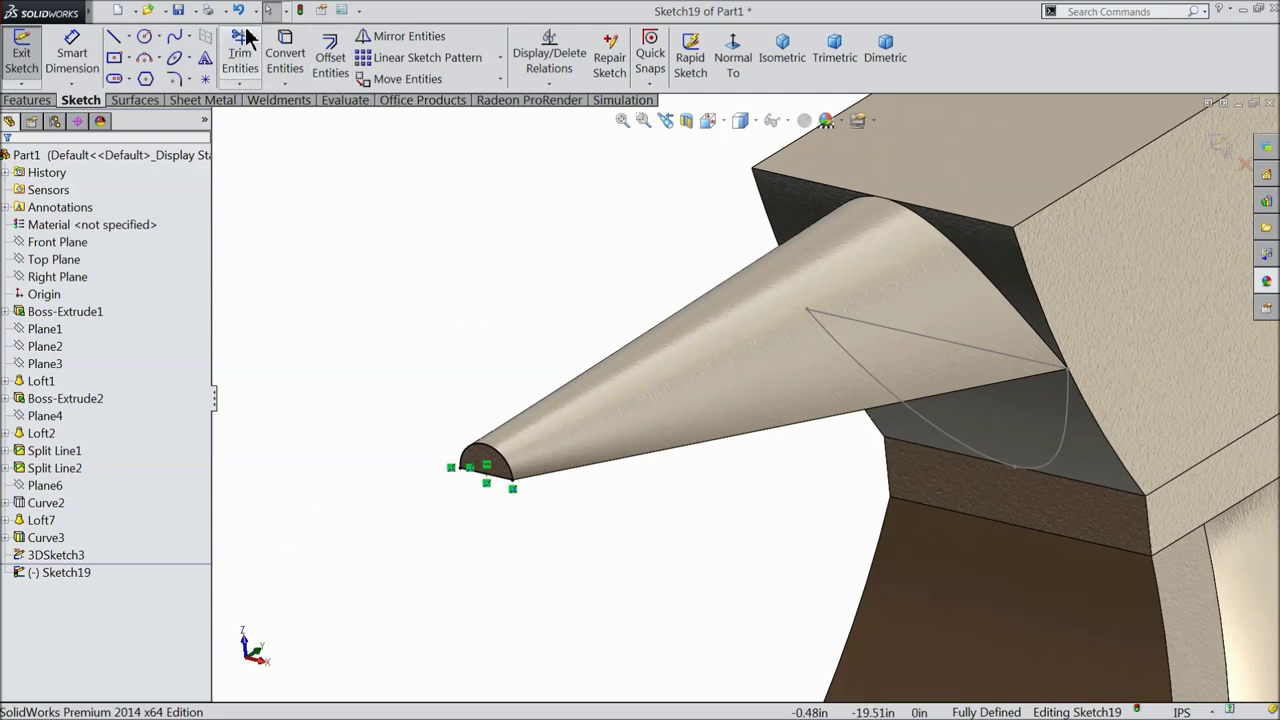
pyautogui.scroll(-2, 497, 500)
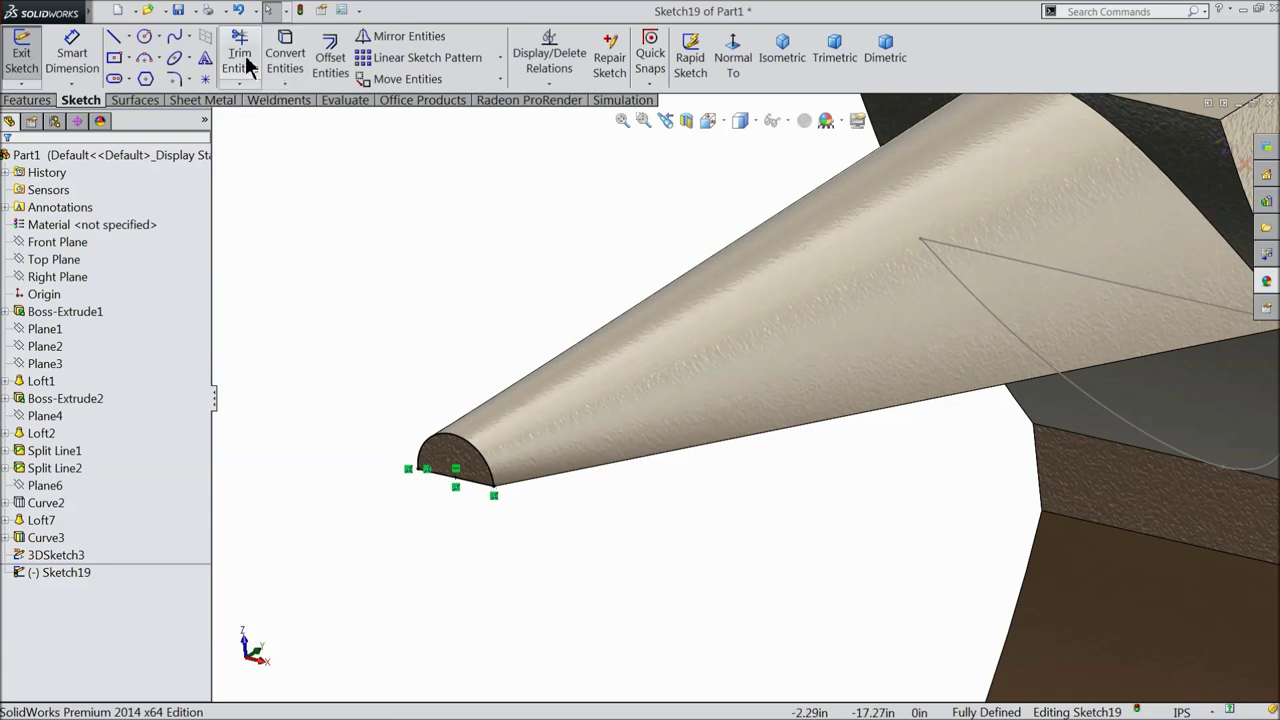
pyautogui.click(237, 17)
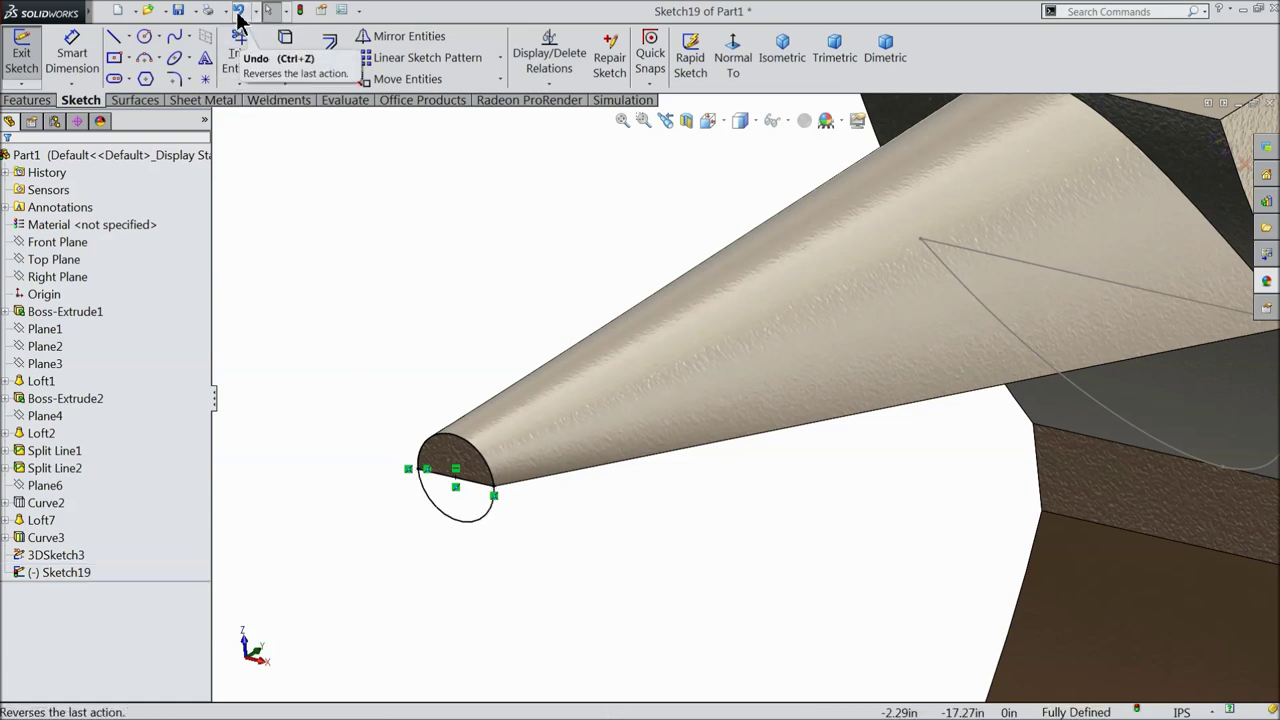
# - Trim away the half of the circle overlapping the spout's tip face and close the sketch
pyautogui.scroll(-3, 470, 480)
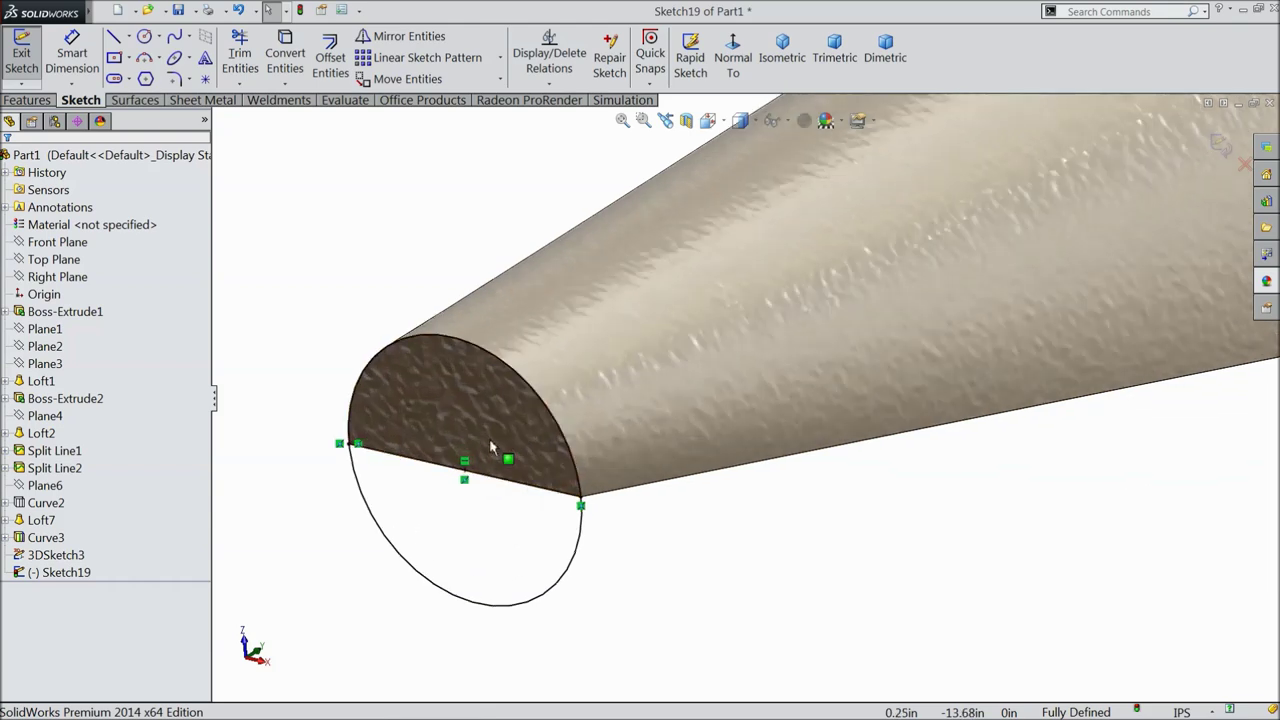
pyautogui.click(240, 55)
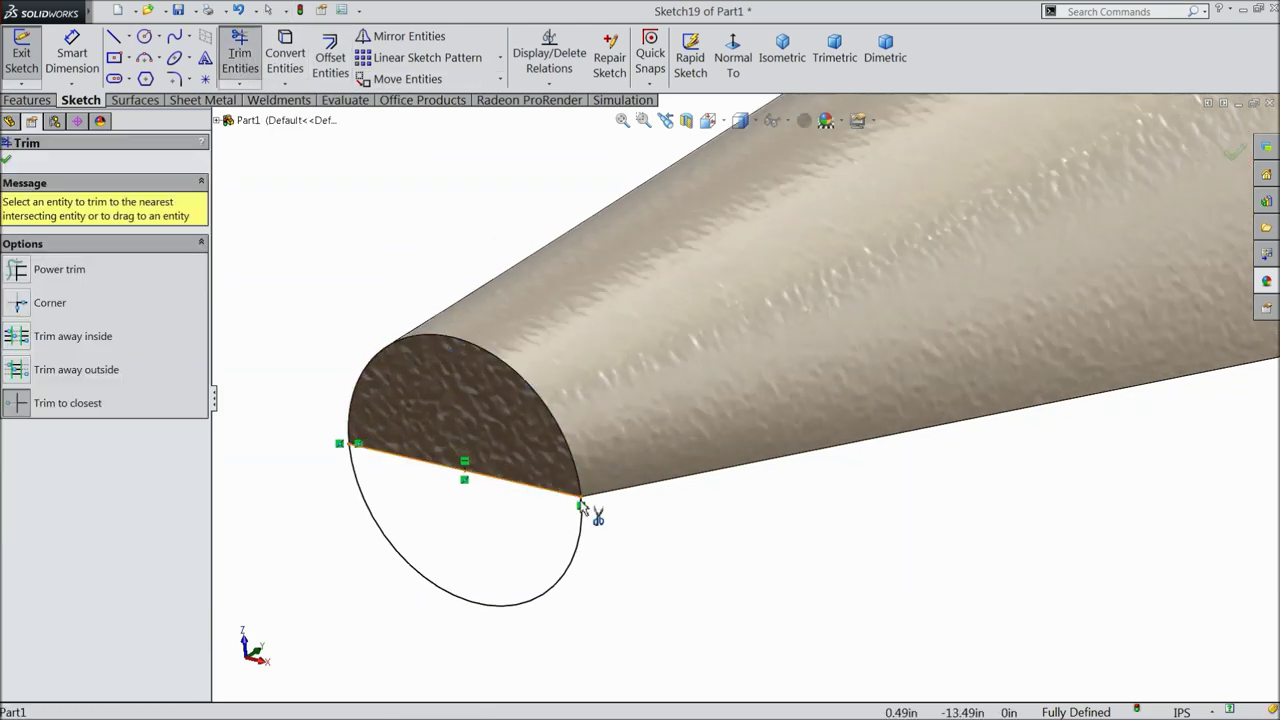
pyautogui.click(7, 160)
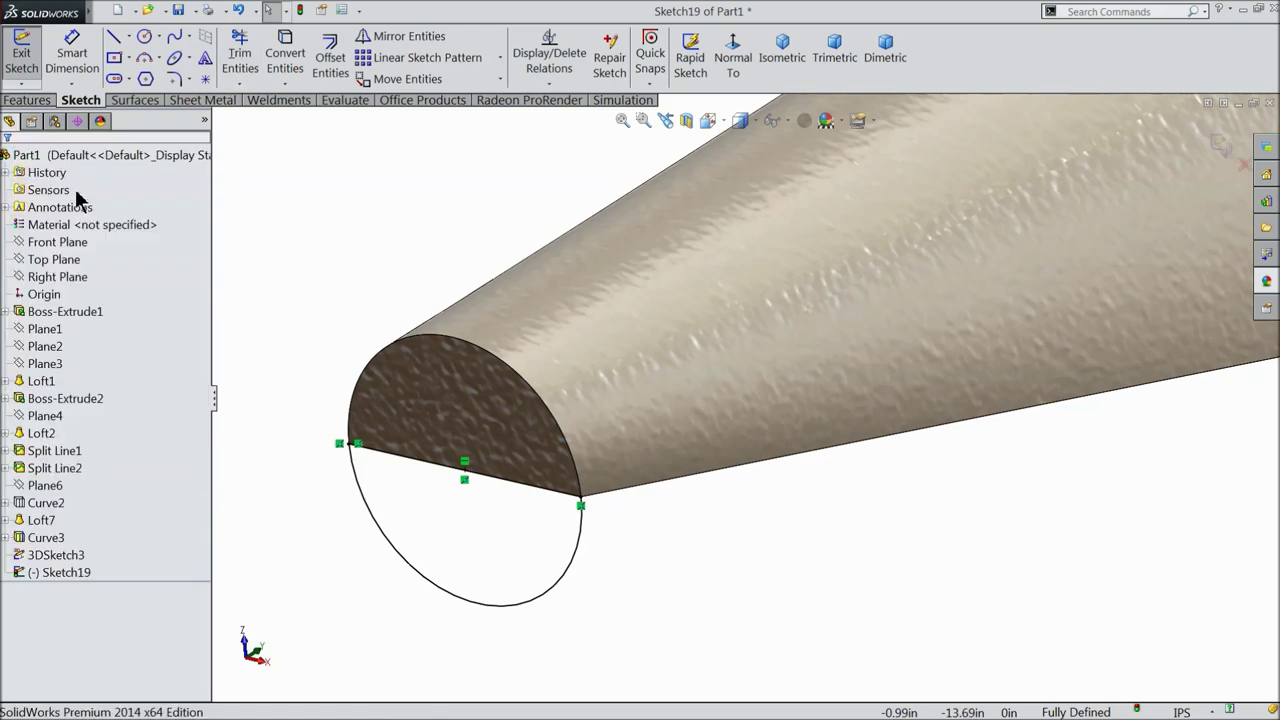
pyautogui.scroll(5, 389, 358)
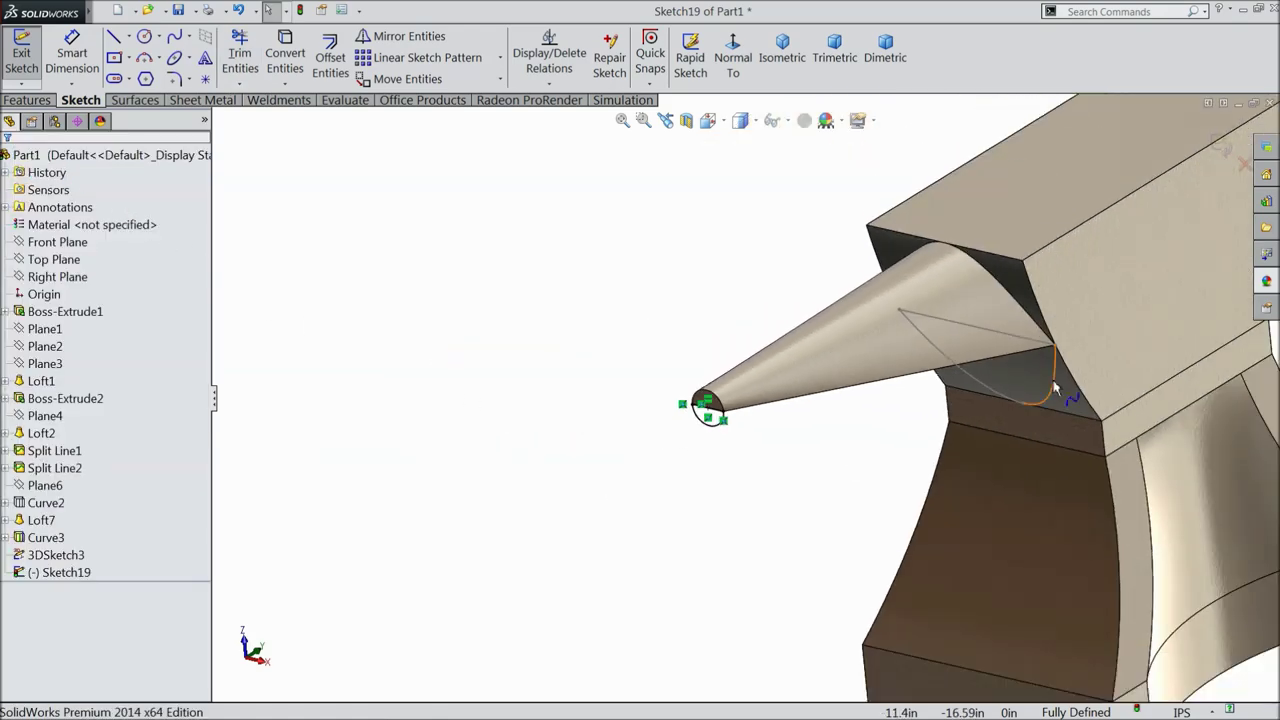
pyautogui.scroll(-3, 963, 408)
pyautogui.scroll(-4, 963, 408)
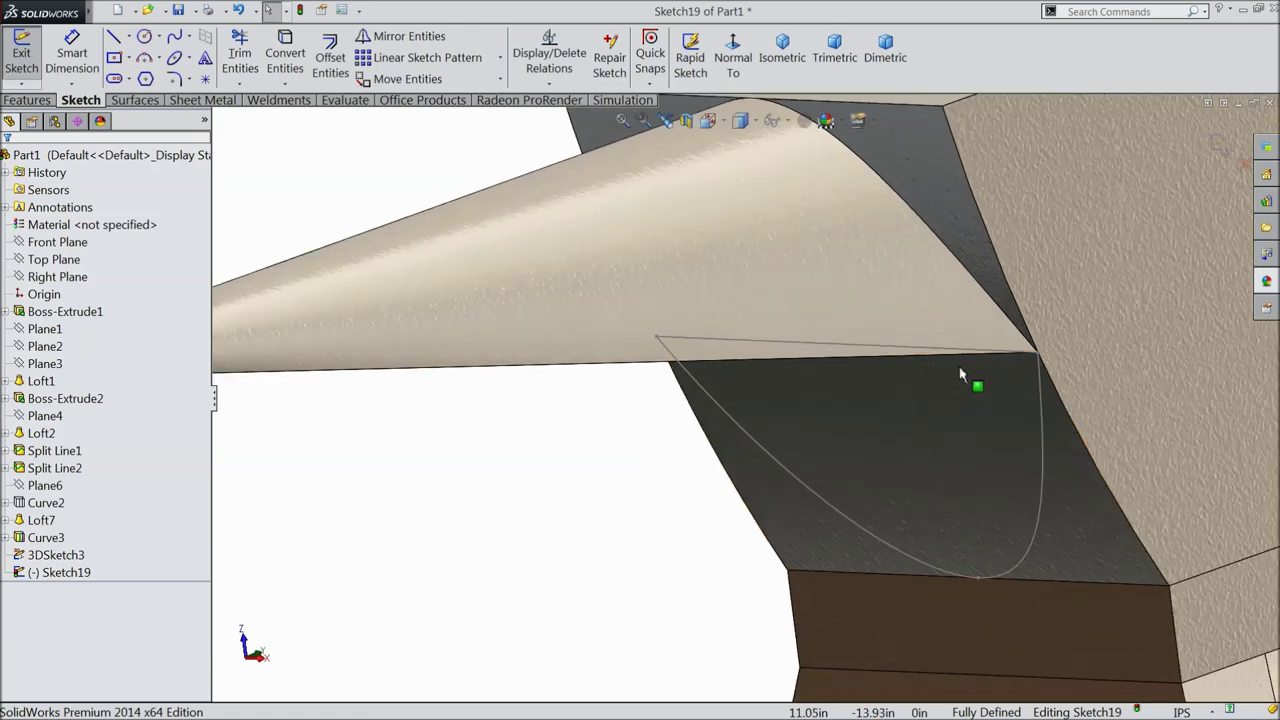
pyautogui.scroll(2, 886, 368)
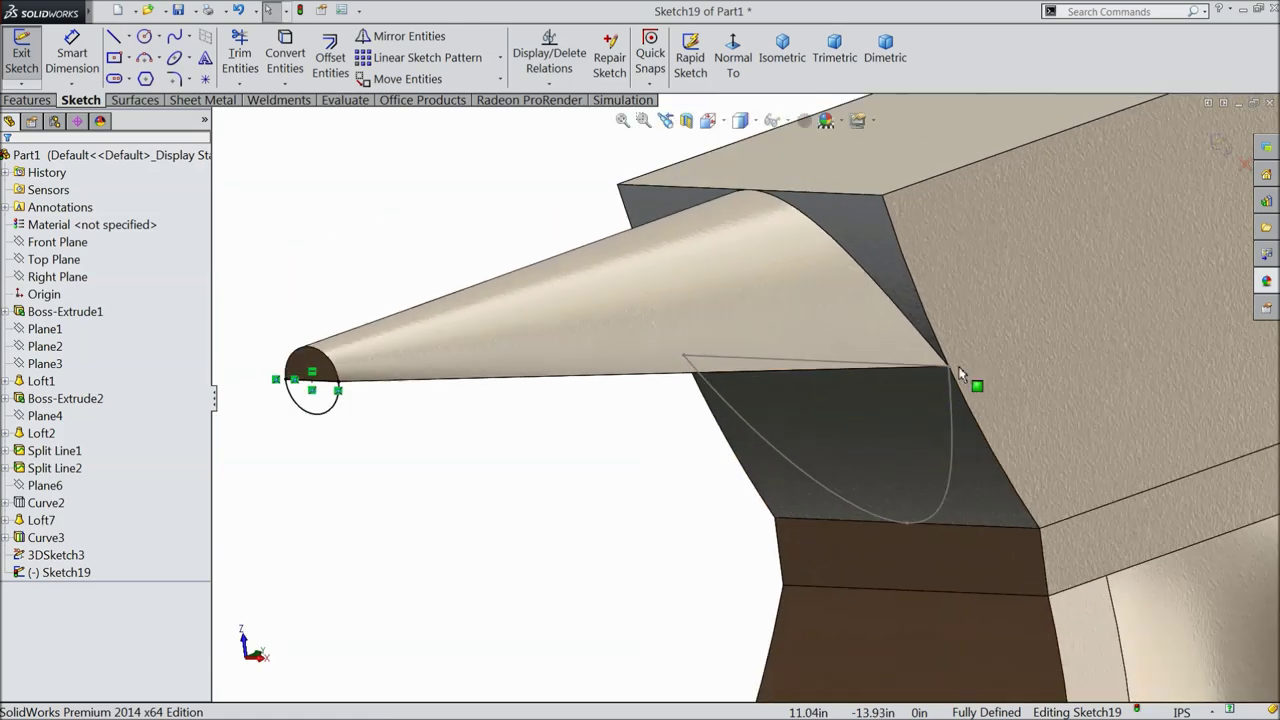
pyautogui.click(1218, 148)
# - Create a Lofted Boss/Base from the half-circle Sketch19 at the spout tip to the arch 3DSketch3 on the block's end face
pyautogui.click(30, 101)
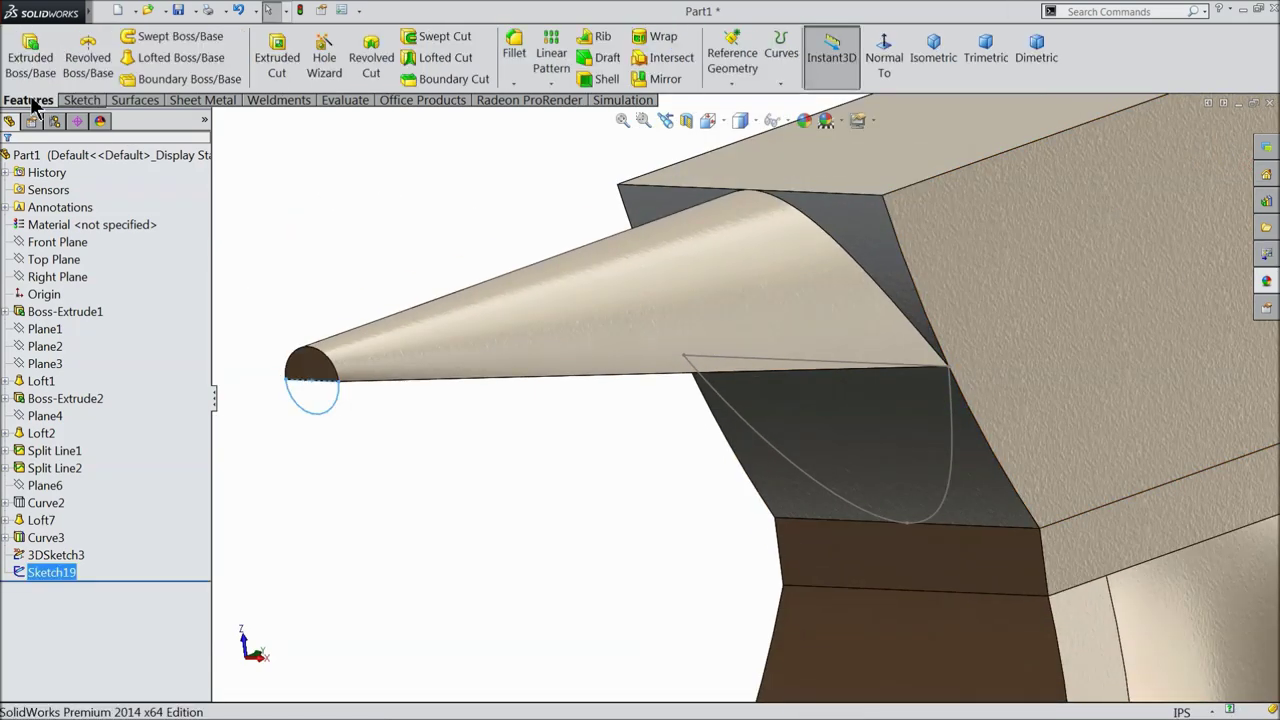
pyautogui.click(181, 58)
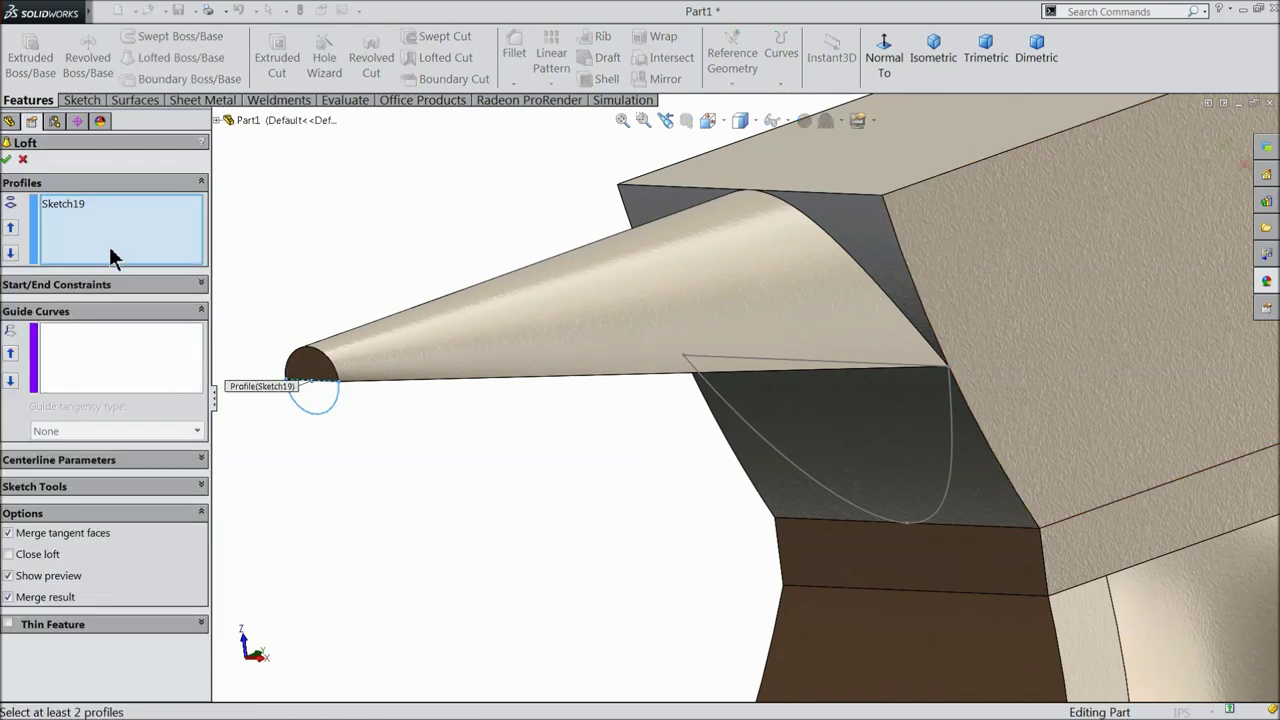
pyautogui.rightClick(148, 246)
pyautogui.click(209, 246)
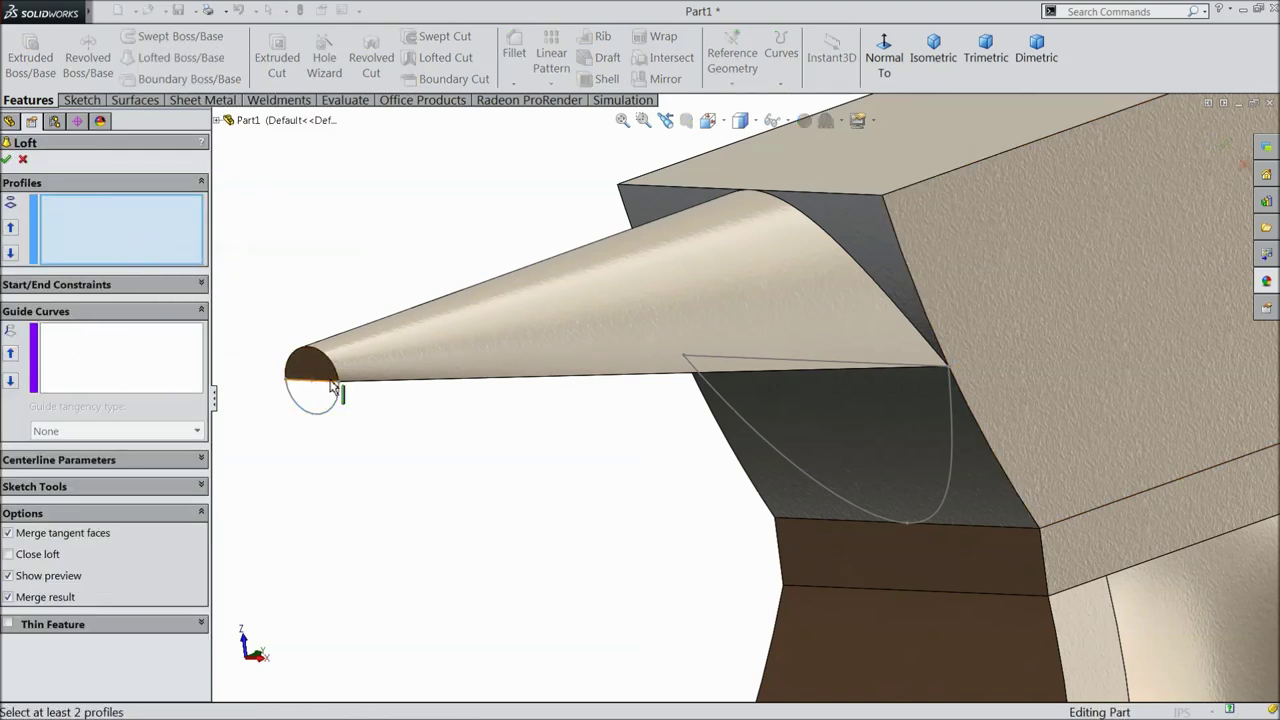
pyautogui.click(338, 396)
pyautogui.scroll(-2, 360, 405)
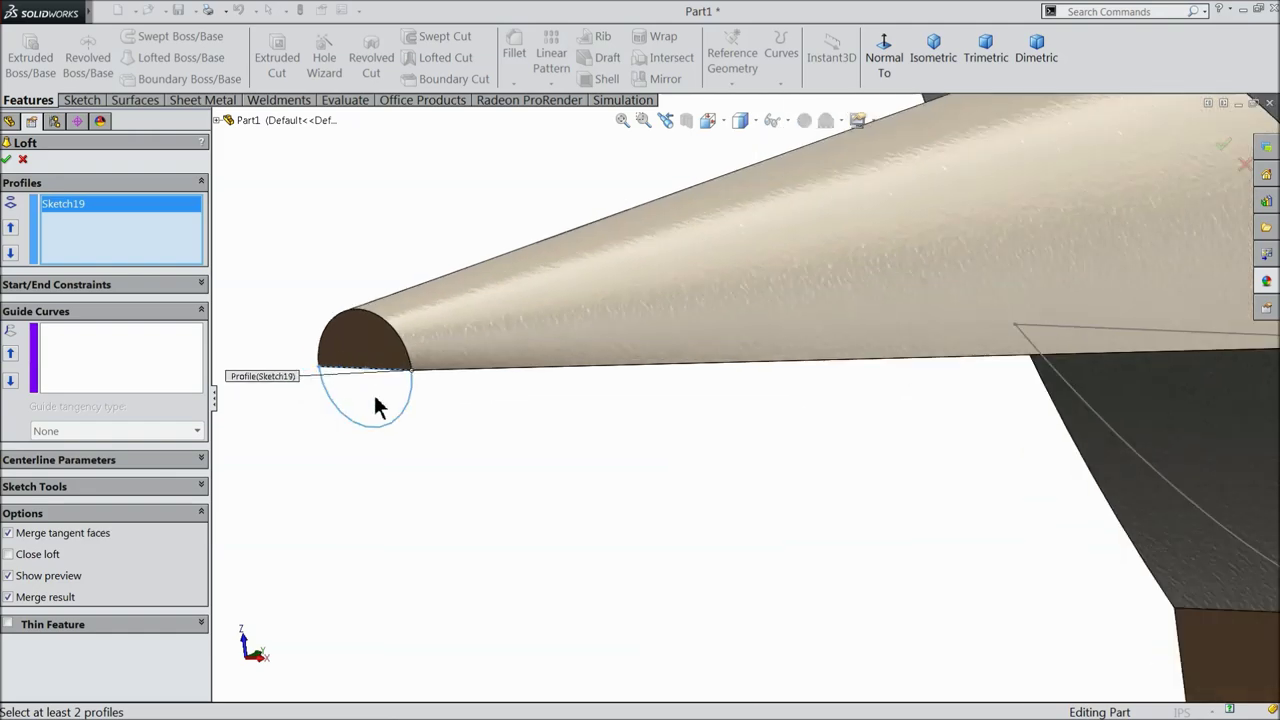
pyautogui.scroll(3, 908, 466)
pyautogui.scroll(-2, 1124, 406)
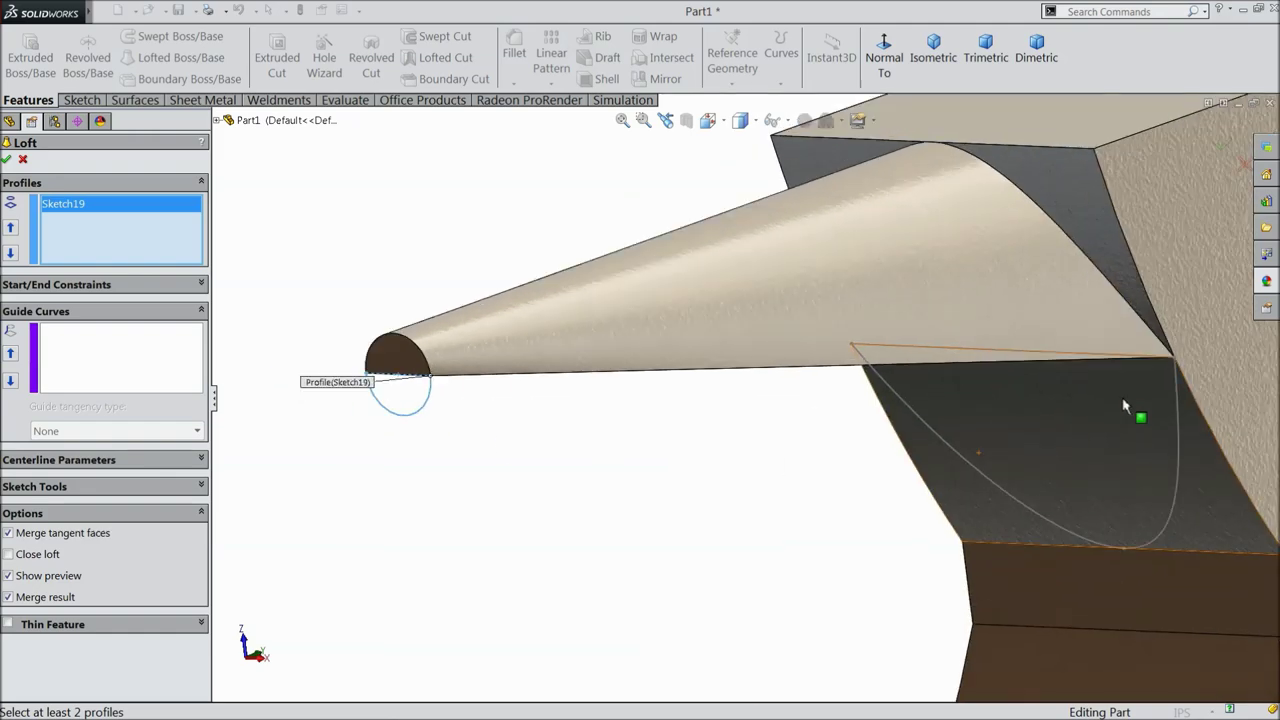
pyautogui.click(1176, 363)
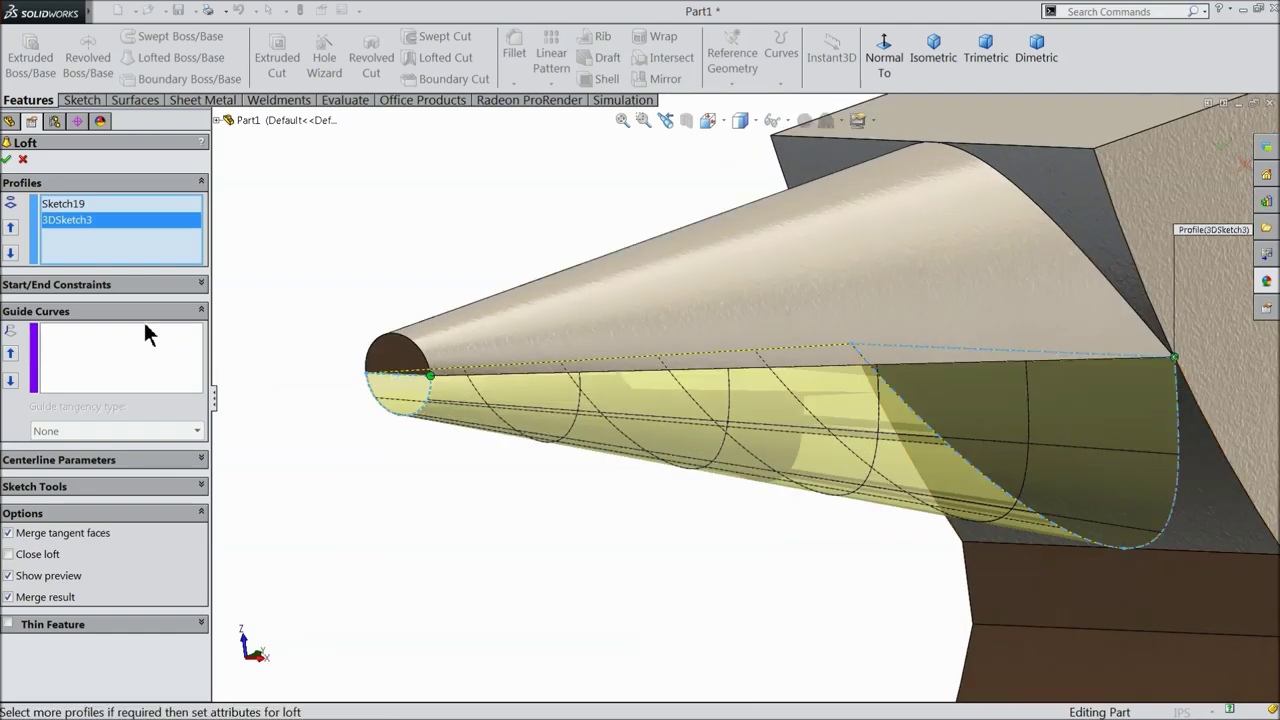
pyautogui.click(8, 160)
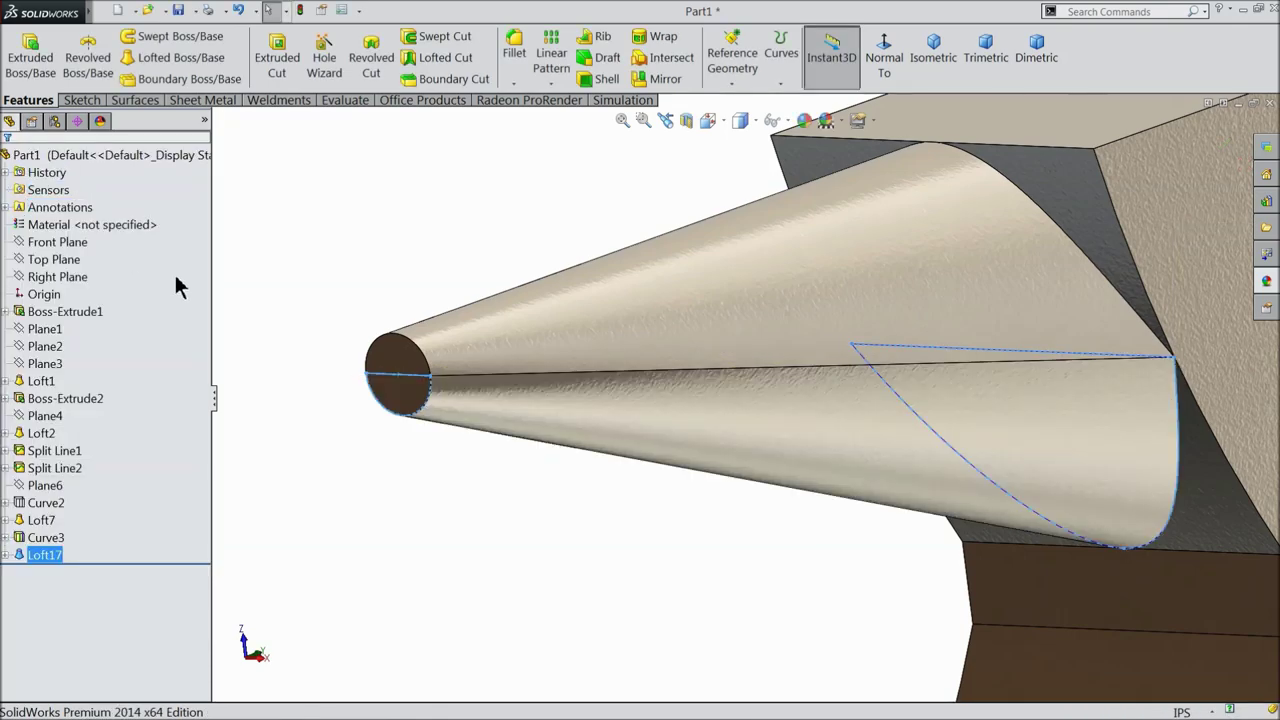
# - Hide the arch sketch outline still shown where the spout meets the block's end face
pyautogui.moveTo(468, 387); pyautogui.dragTo(783, 440, button='middle')
pyautogui.scroll(3, 660, 429)
pyautogui.scroll(-5, 729, 409)
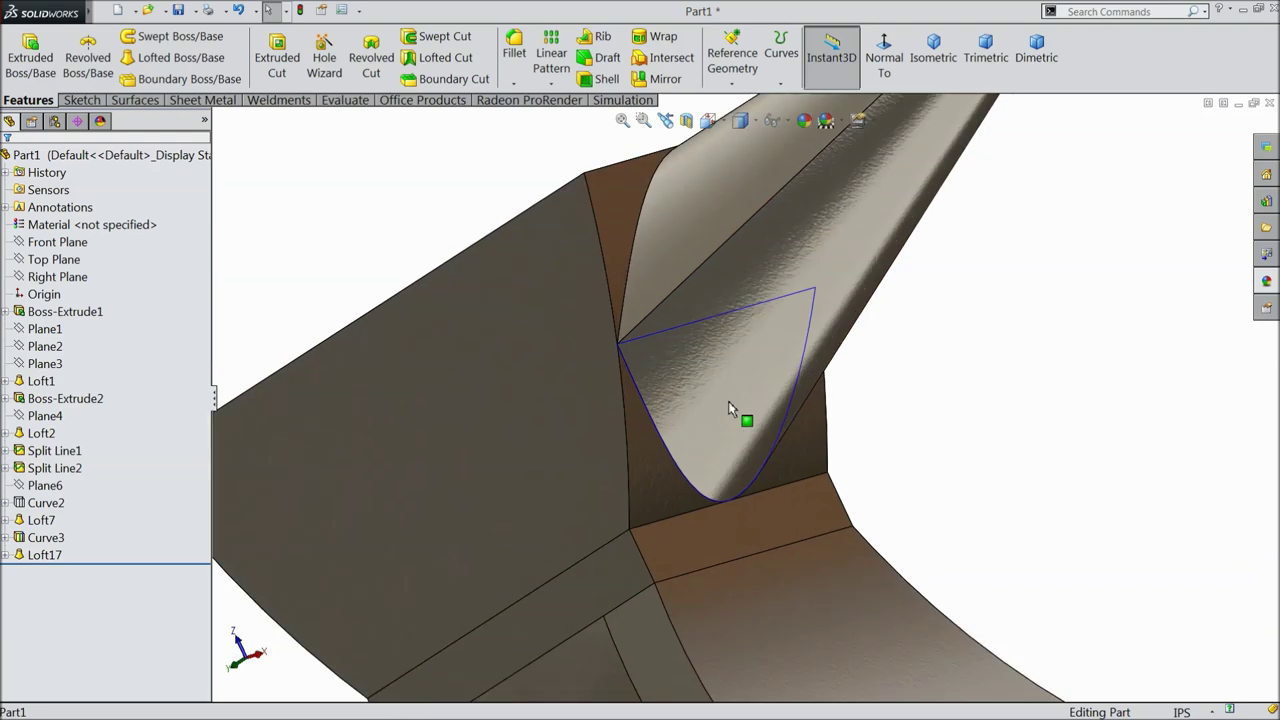
pyautogui.click(34, 522)
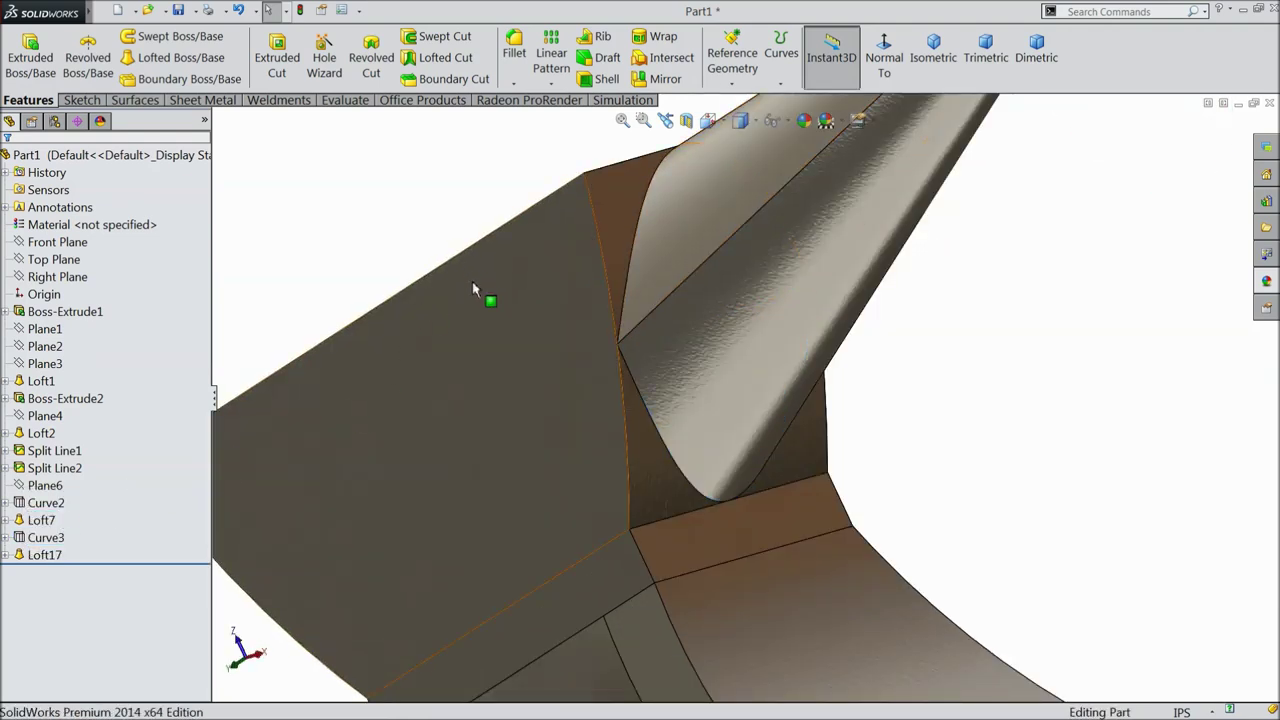
# - Examine the whole part from several sides, checking the block, the pedestal and the lofted spout
pyautogui.scroll(5, 470, 283)
pyautogui.moveTo(494, 303); pyautogui.dragTo(619, 377, button='middle')
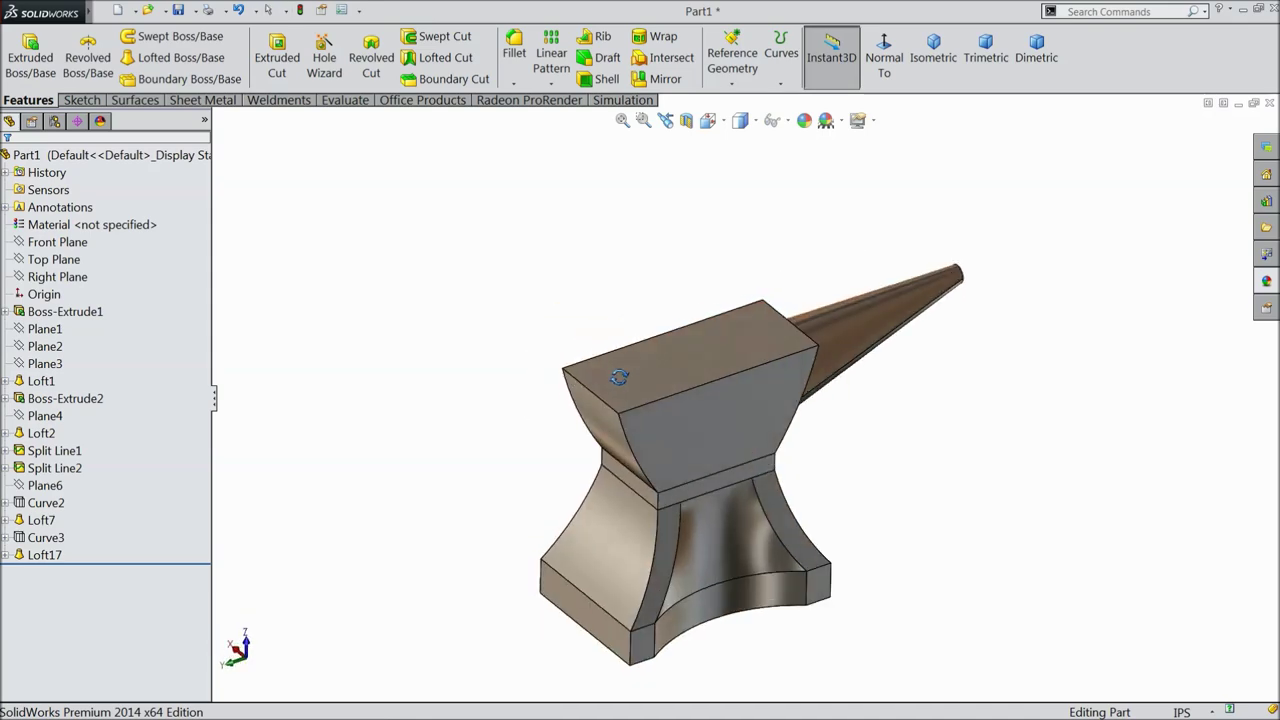
pyautogui.scroll(-5, 745, 432)
pyautogui.moveTo(740, 429); pyautogui.dragTo(728, 400, button='middle')
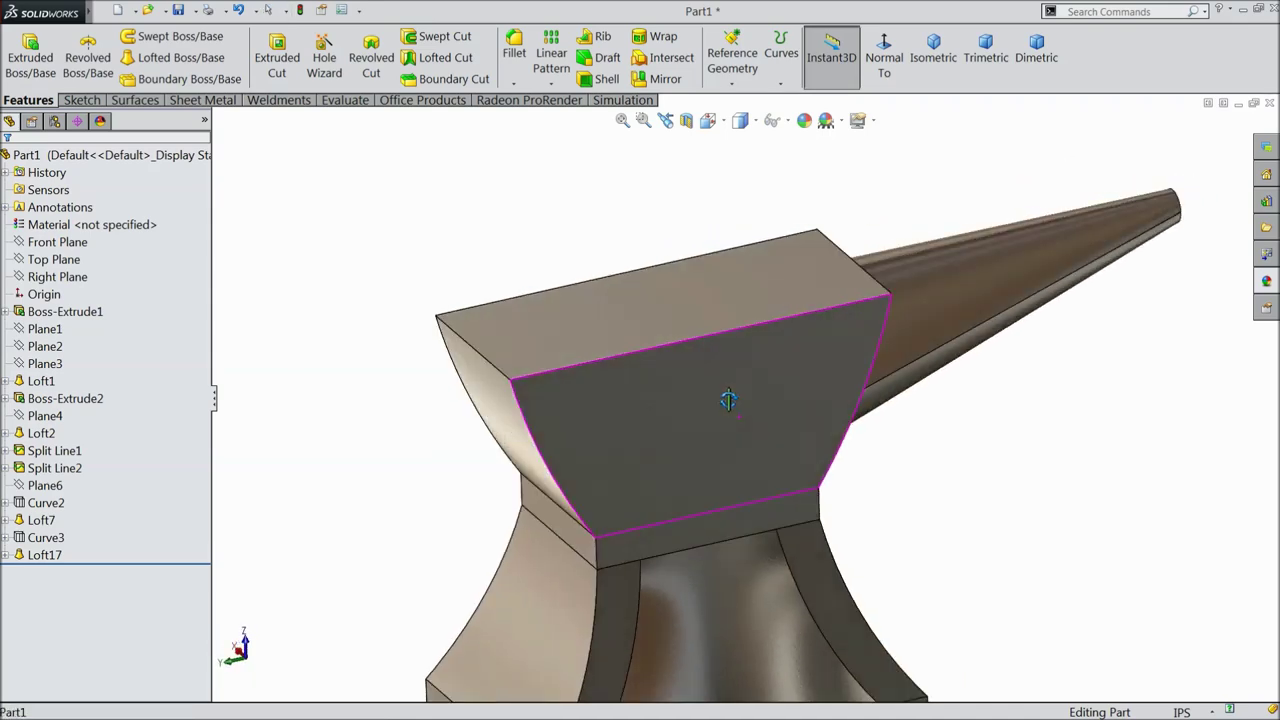
pyautogui.scroll(6, 740, 410)
pyautogui.moveTo(717, 482); pyautogui.dragTo(893, 381, button='middle')
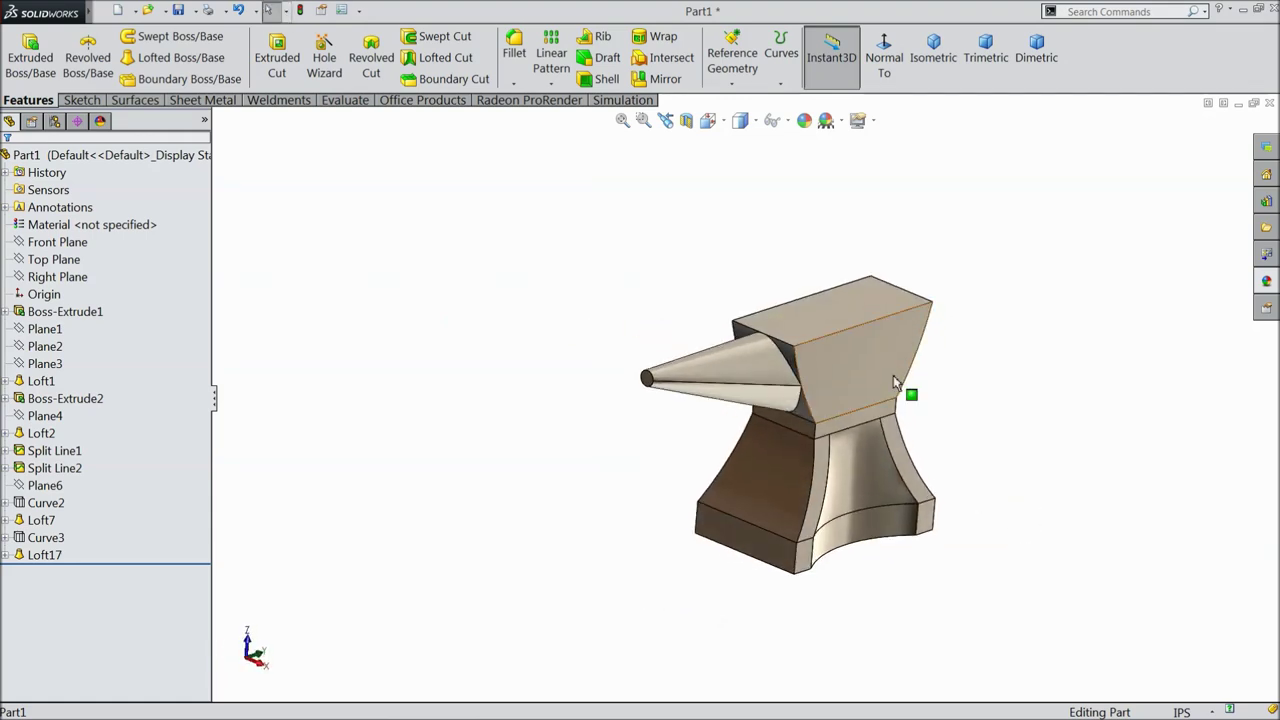
pyautogui.scroll(-4, 888, 400)
pyautogui.scroll(3, 900, 433)
pyautogui.scroll(-3, 890, 443)
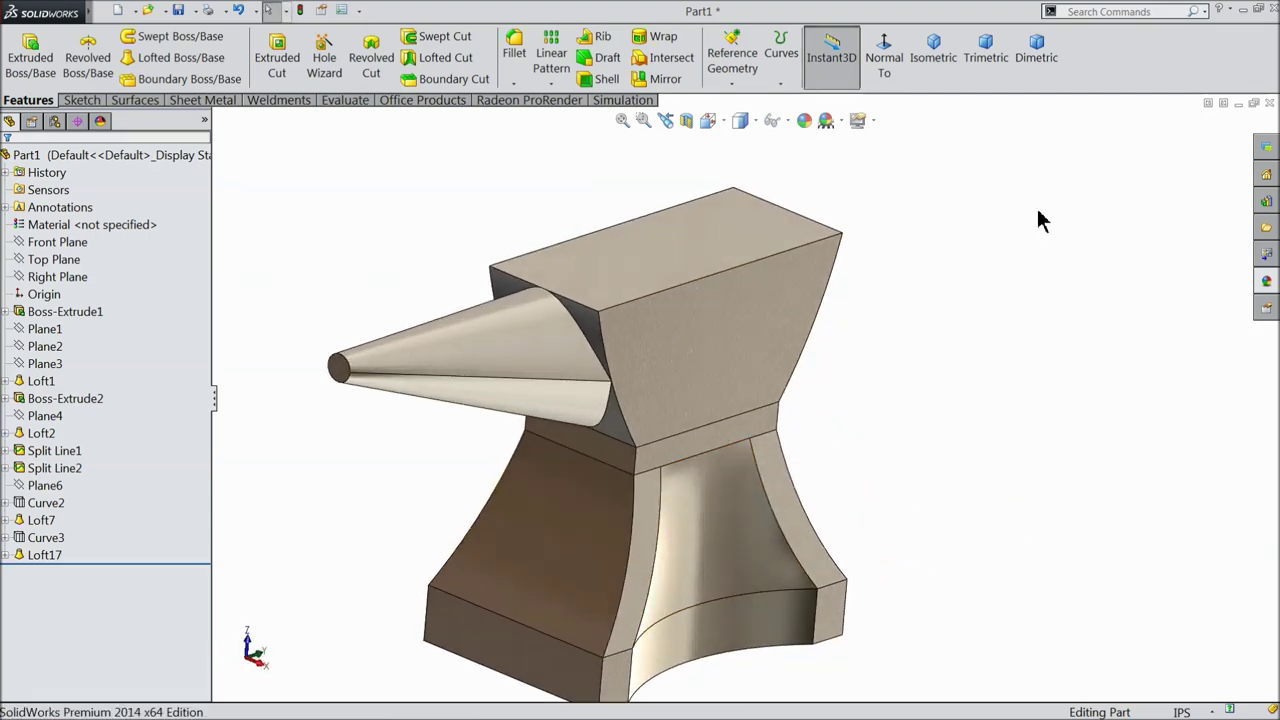
pyautogui.scroll(-2, 934, 329)
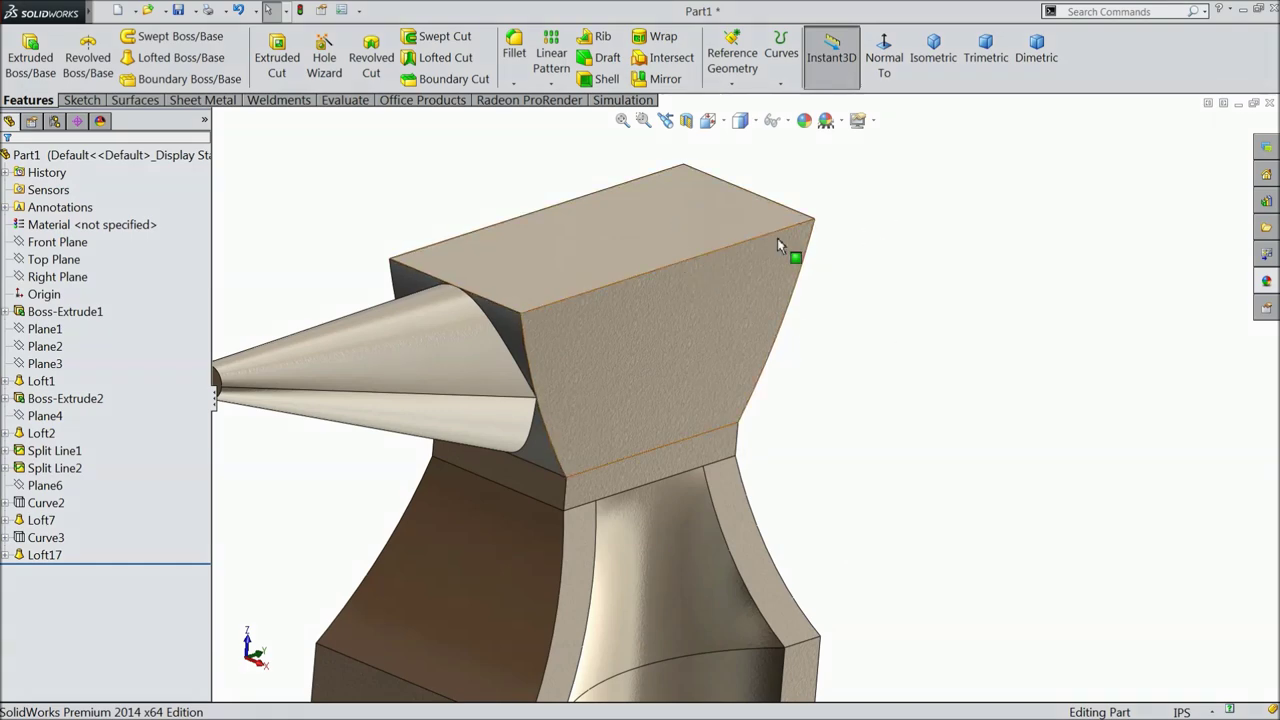
pyautogui.scroll(3, 780, 245)
pyautogui.moveTo(744, 266); pyautogui.dragTo(755, 330, button='middle')
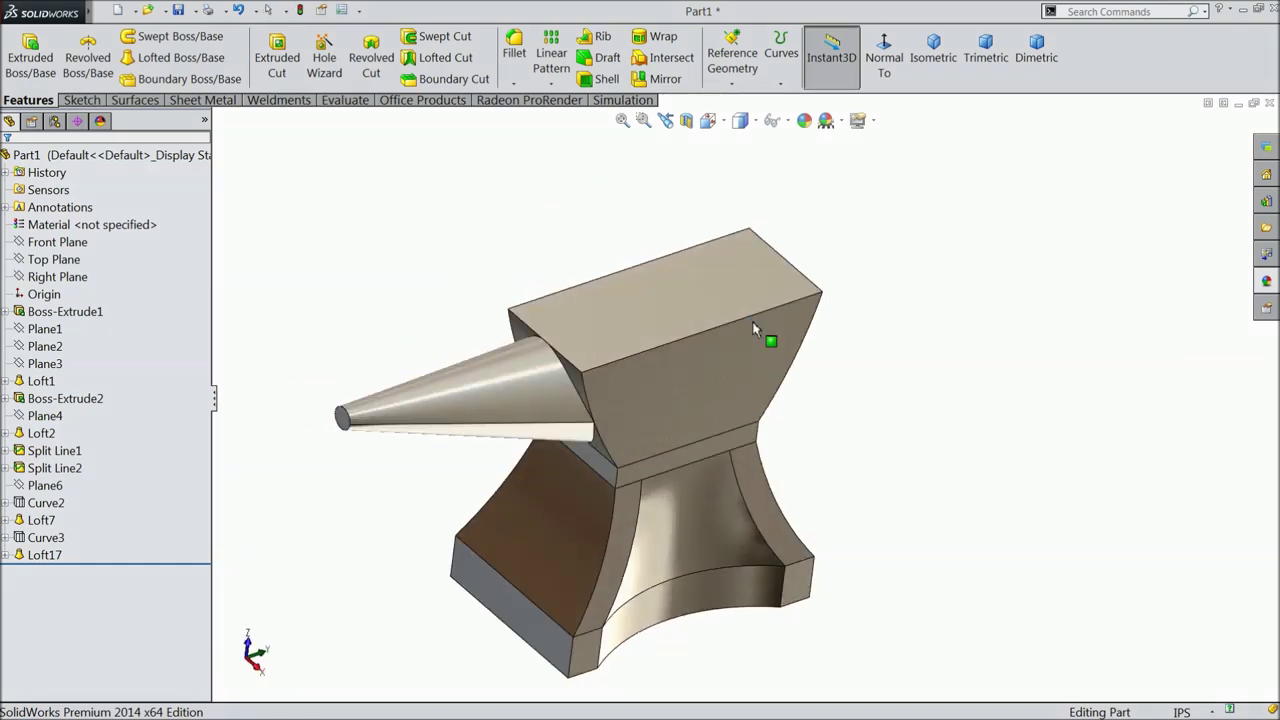
# - Start a sketch on the block's top face and draw a centerline about 11.18 in long from the origin past the end opposite the spout
pyautogui.click(757, 281)
pyautogui.click(800, 236)
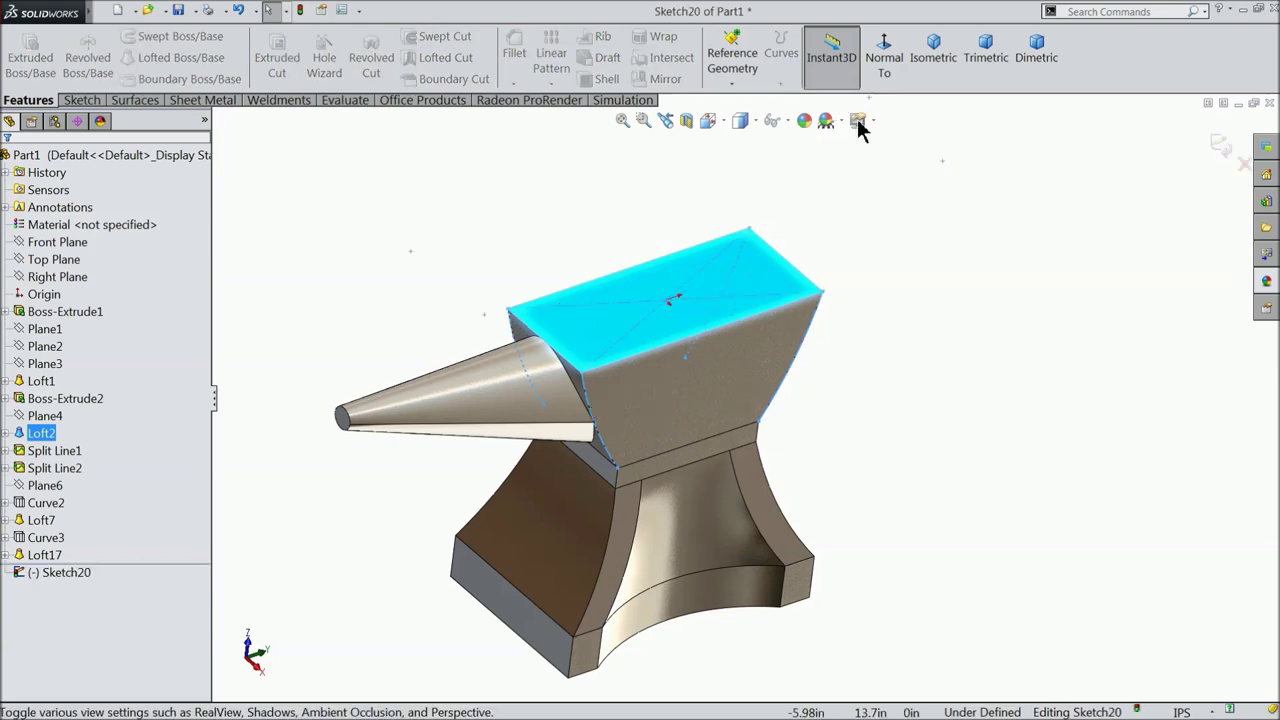
pyautogui.click(884, 57)
pyautogui.scroll(-4, 783, 205)
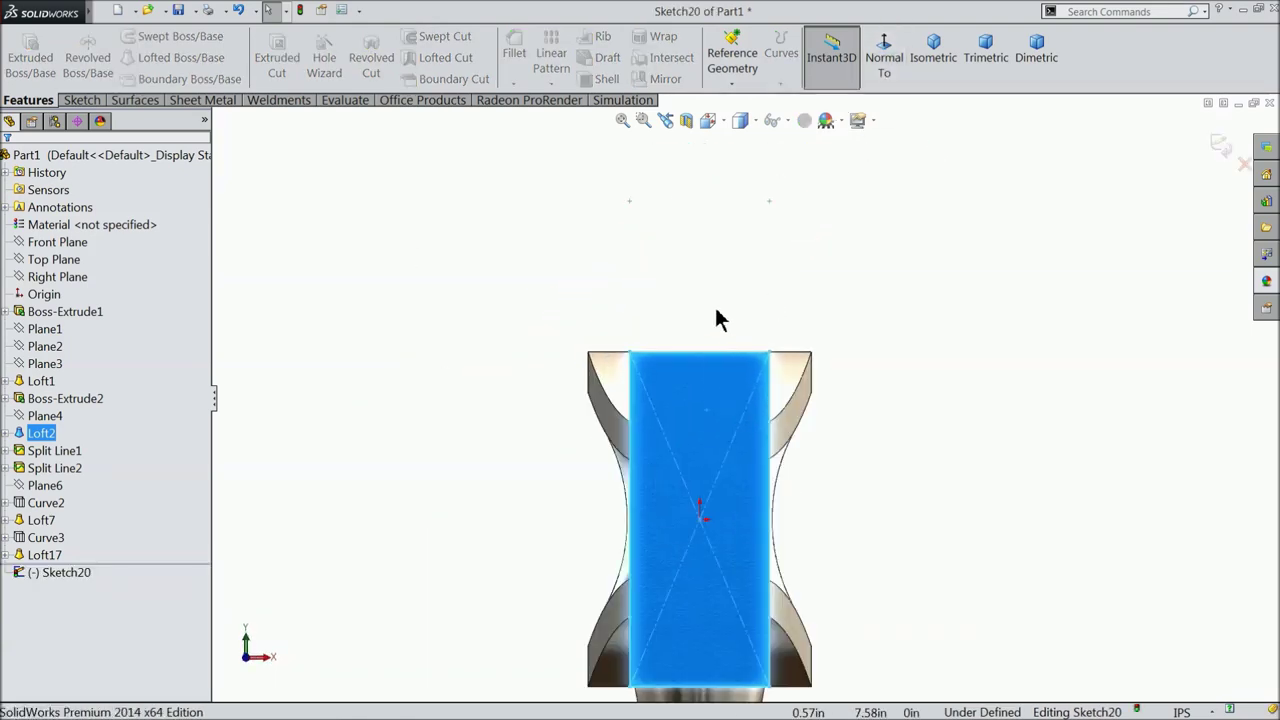
pyautogui.click(82, 101)
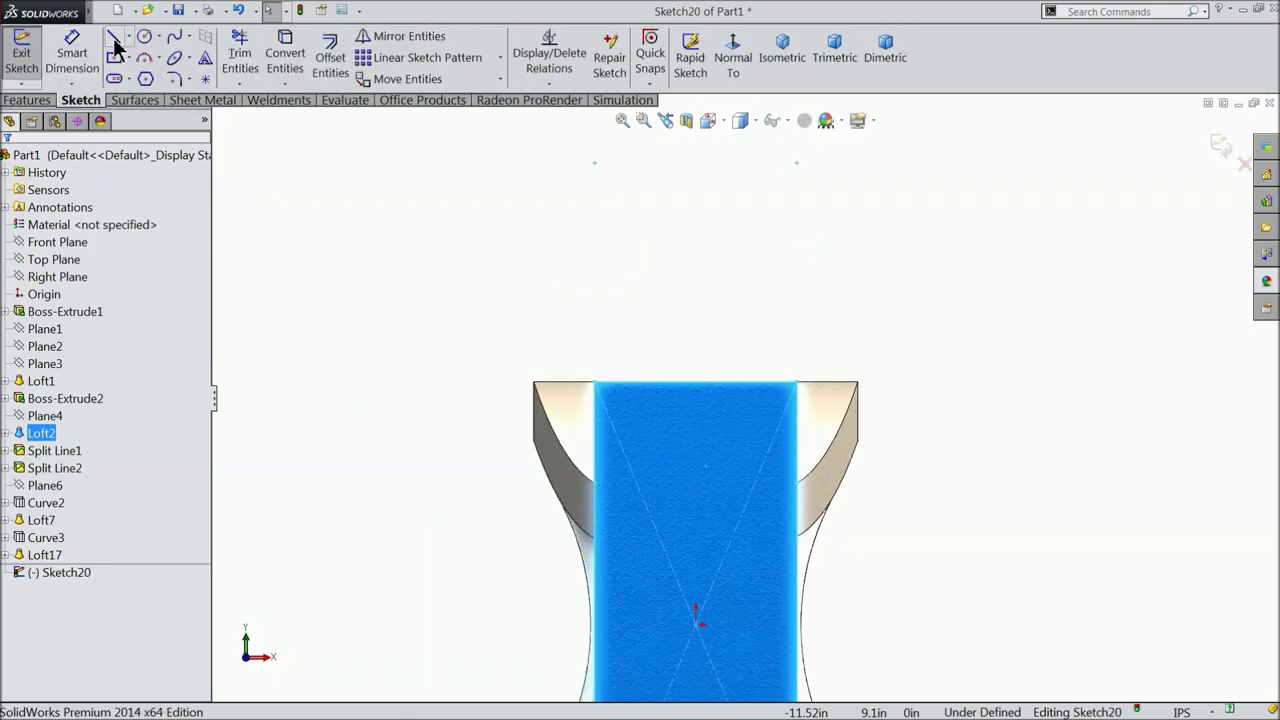
pyautogui.click(129, 38)
pyautogui.click(148, 77)
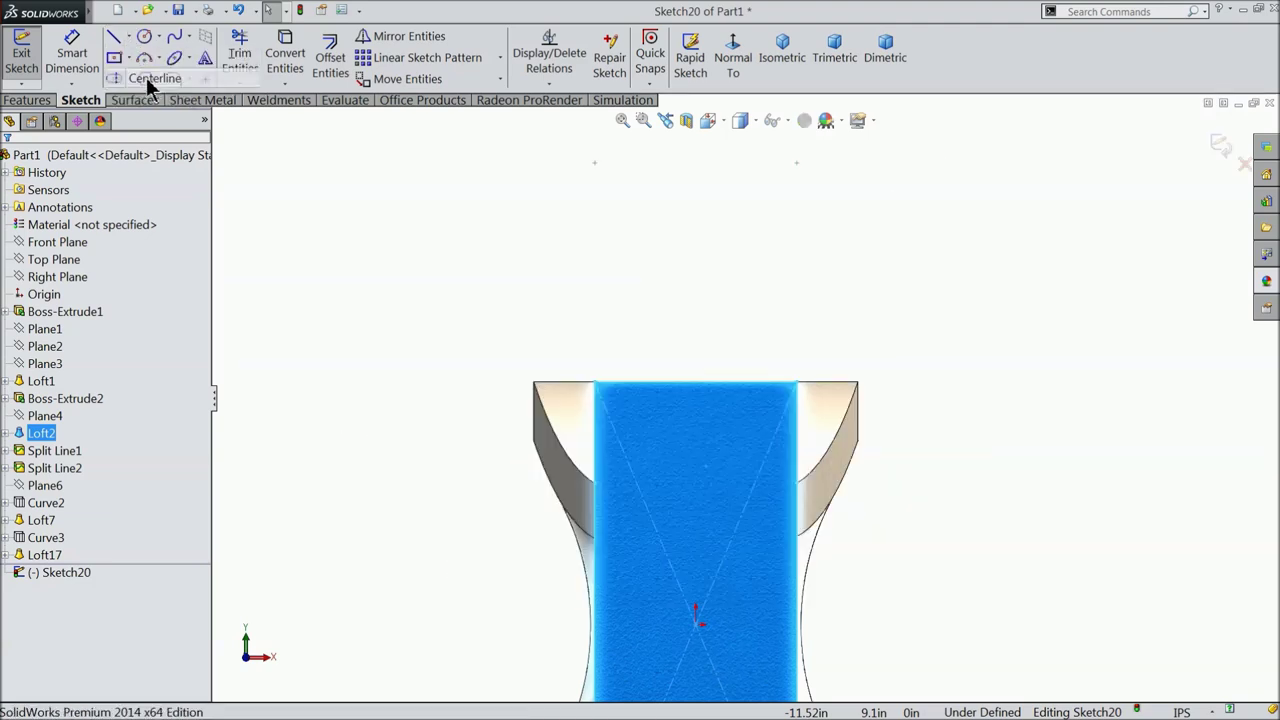
pyautogui.click(696, 626)
pyautogui.click(696, 172)
pyautogui.rightClick(710, 168)
pyautogui.click(750, 145)
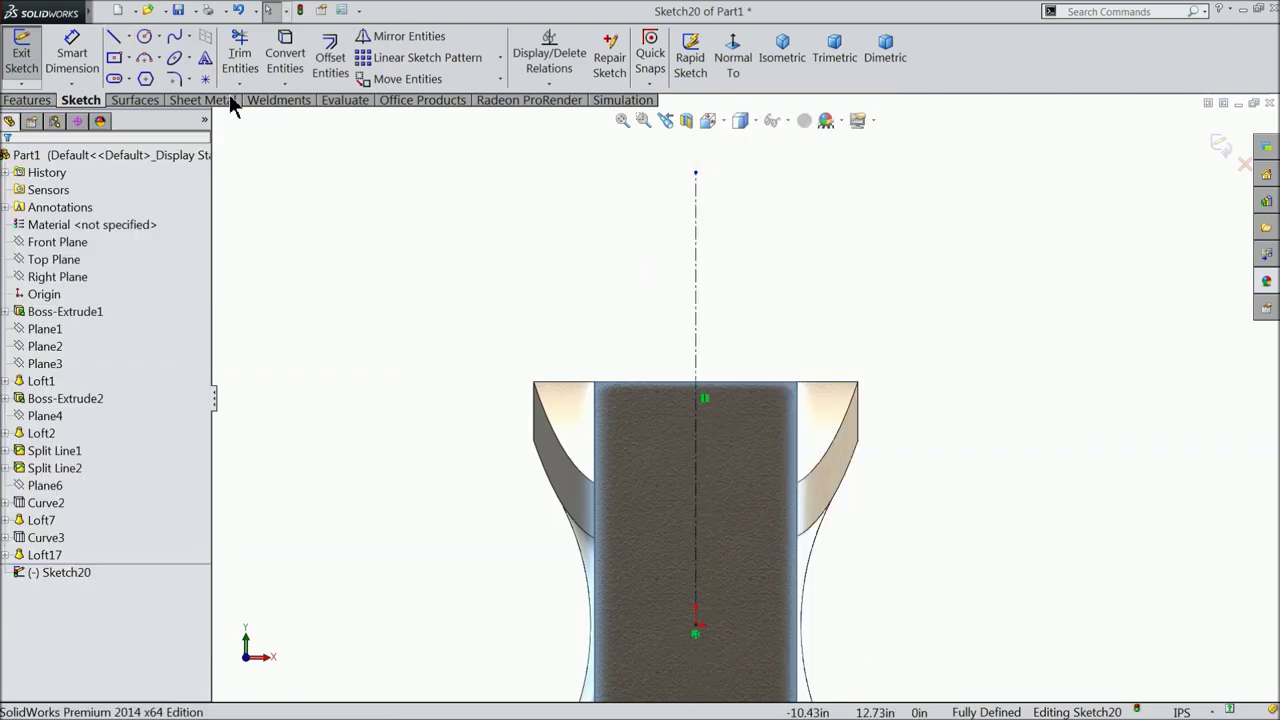
# - Draw a closed triangle with lines joining both corners of the block's end edge to the centerline's outer endpoint
pyautogui.click(113, 37)
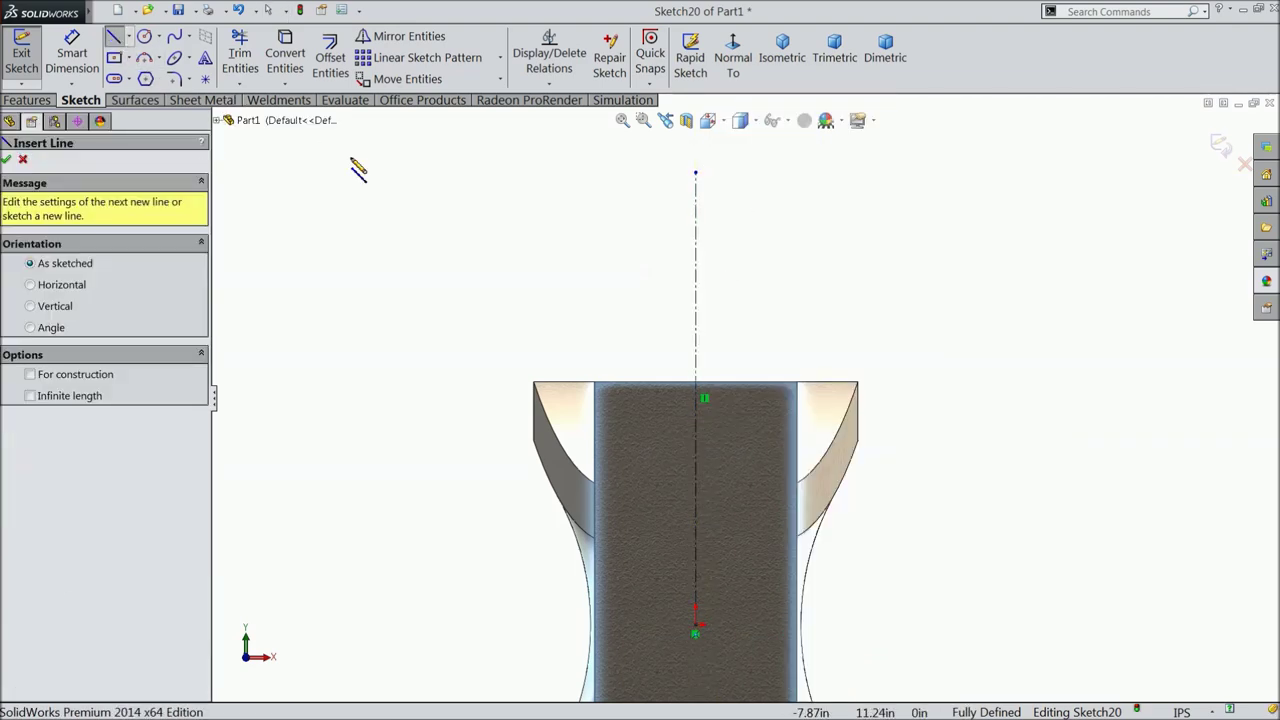
pyautogui.click(797, 383)
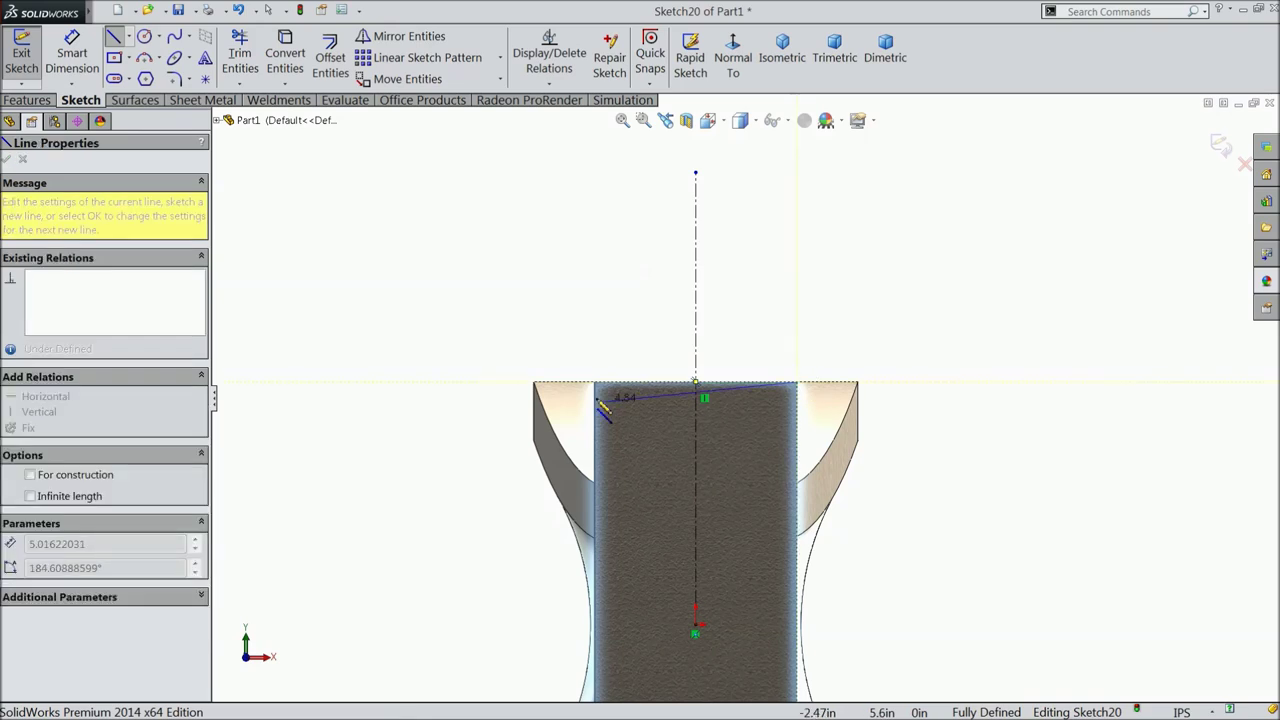
pyautogui.click(595, 383)
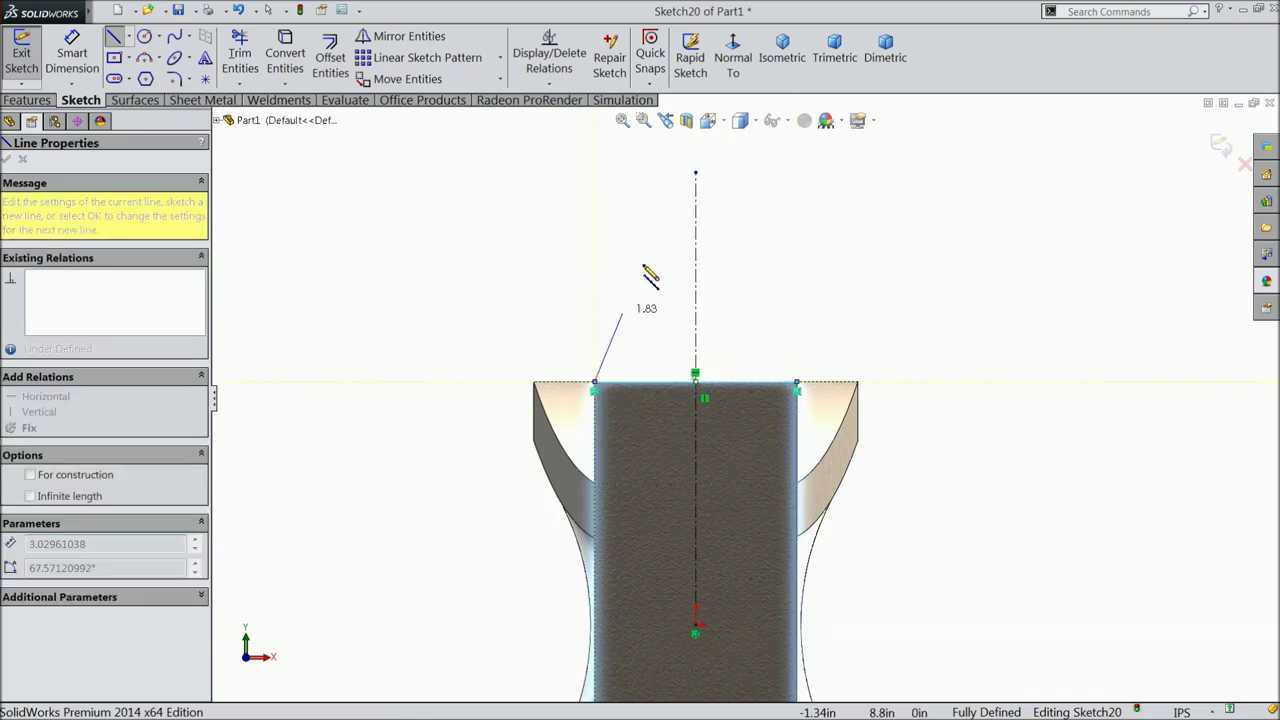
pyautogui.click(696, 172)
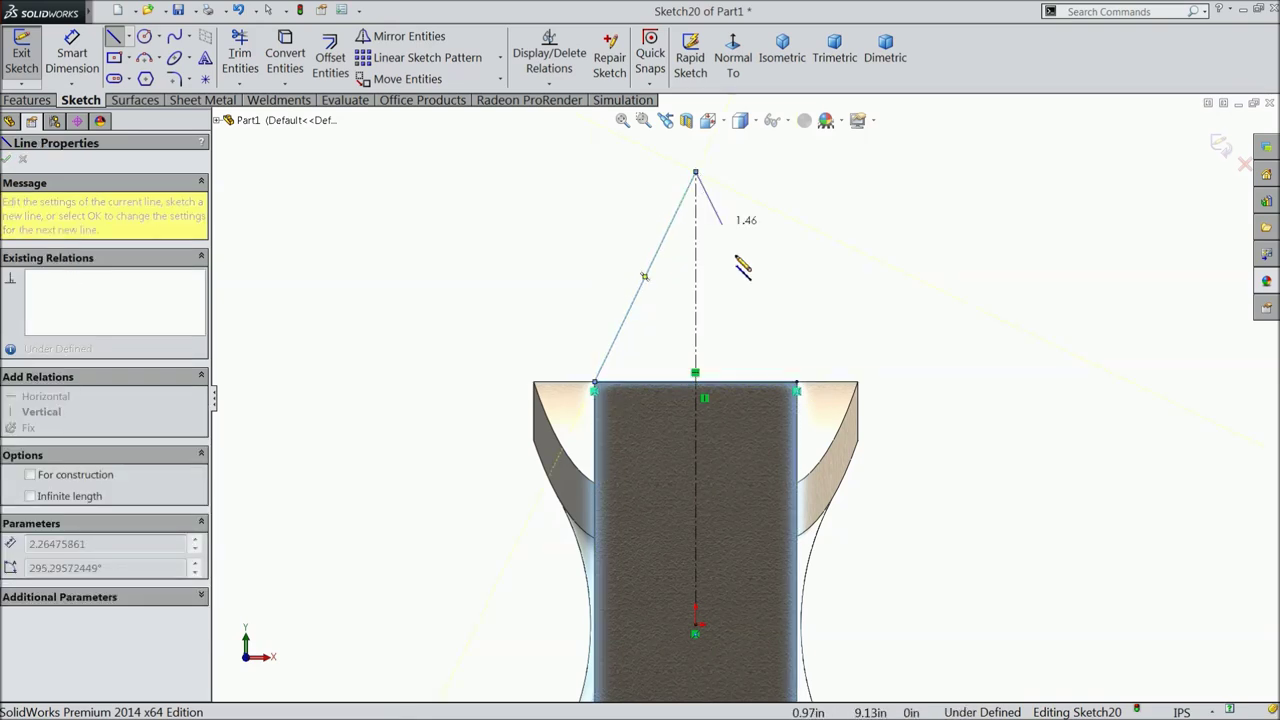
pyautogui.click(797, 383)
pyautogui.rightClick(812, 132)
pyautogui.click(848, 192)
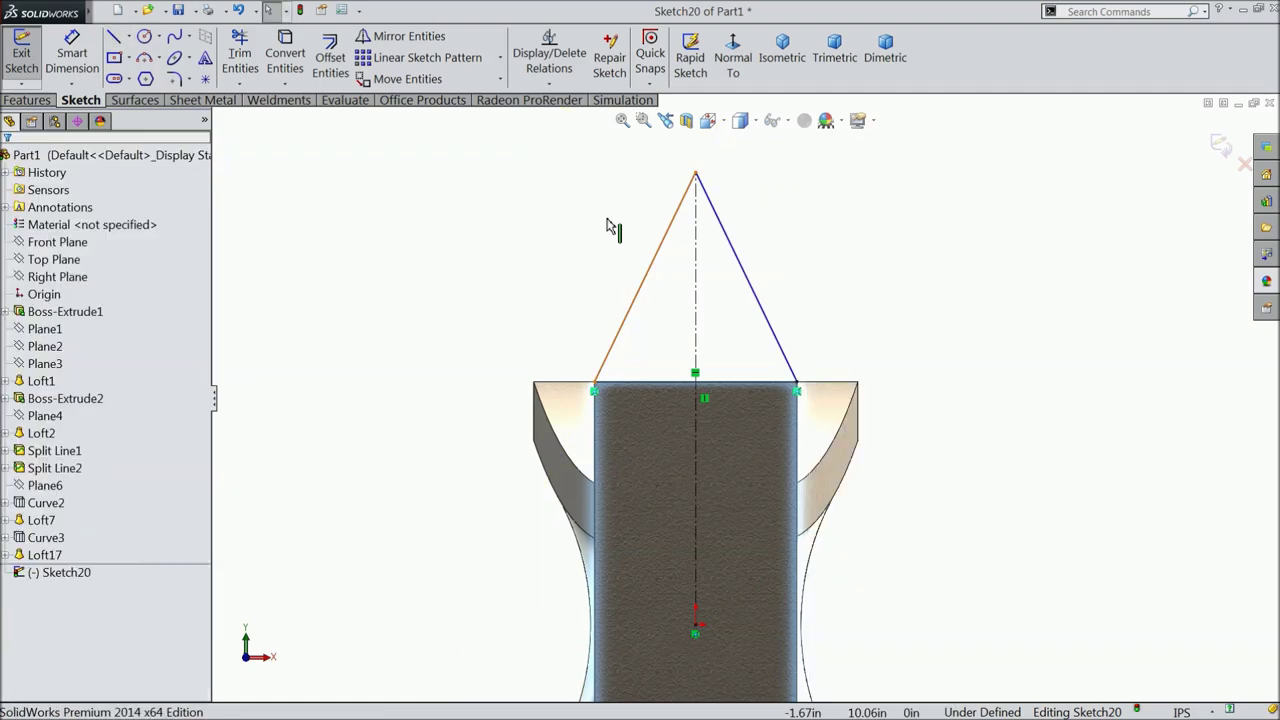
# - Dimension the triangle's height from the end edge to its apex as 10 in and close the sketch
pyautogui.click(86, 72)
pyautogui.click(696, 174)
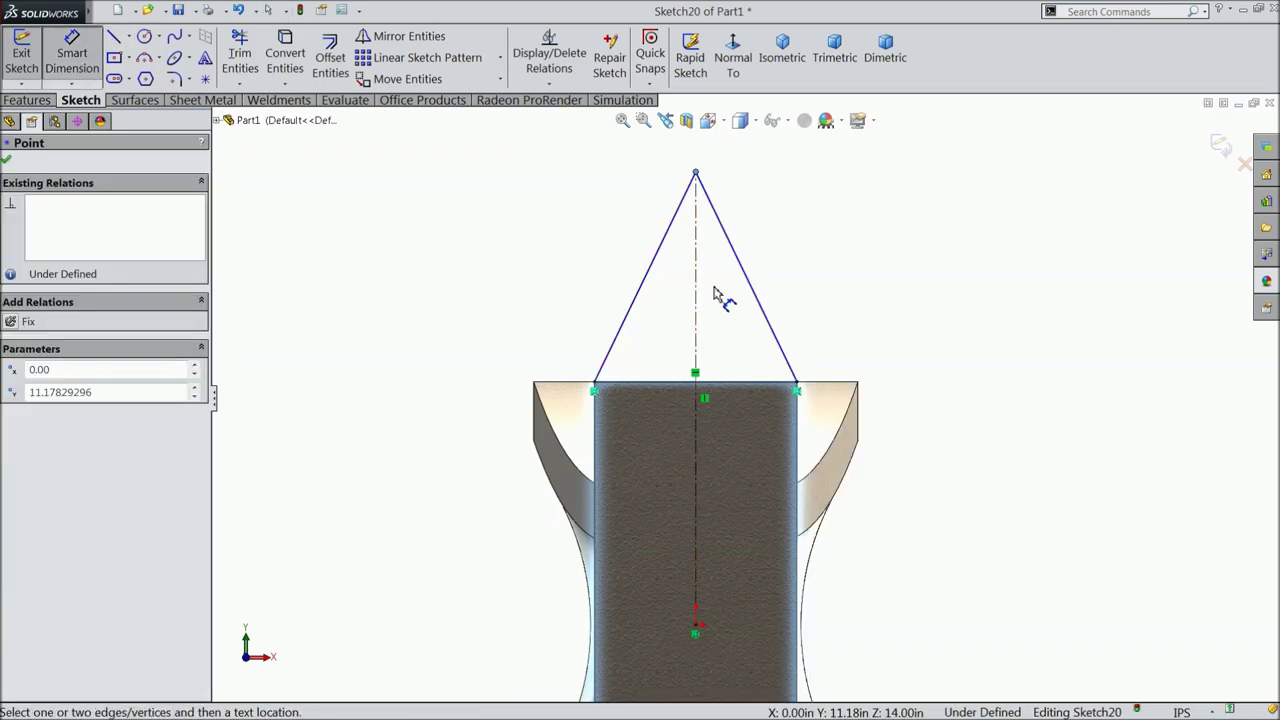
pyautogui.click(729, 384)
pyautogui.click(430, 300)
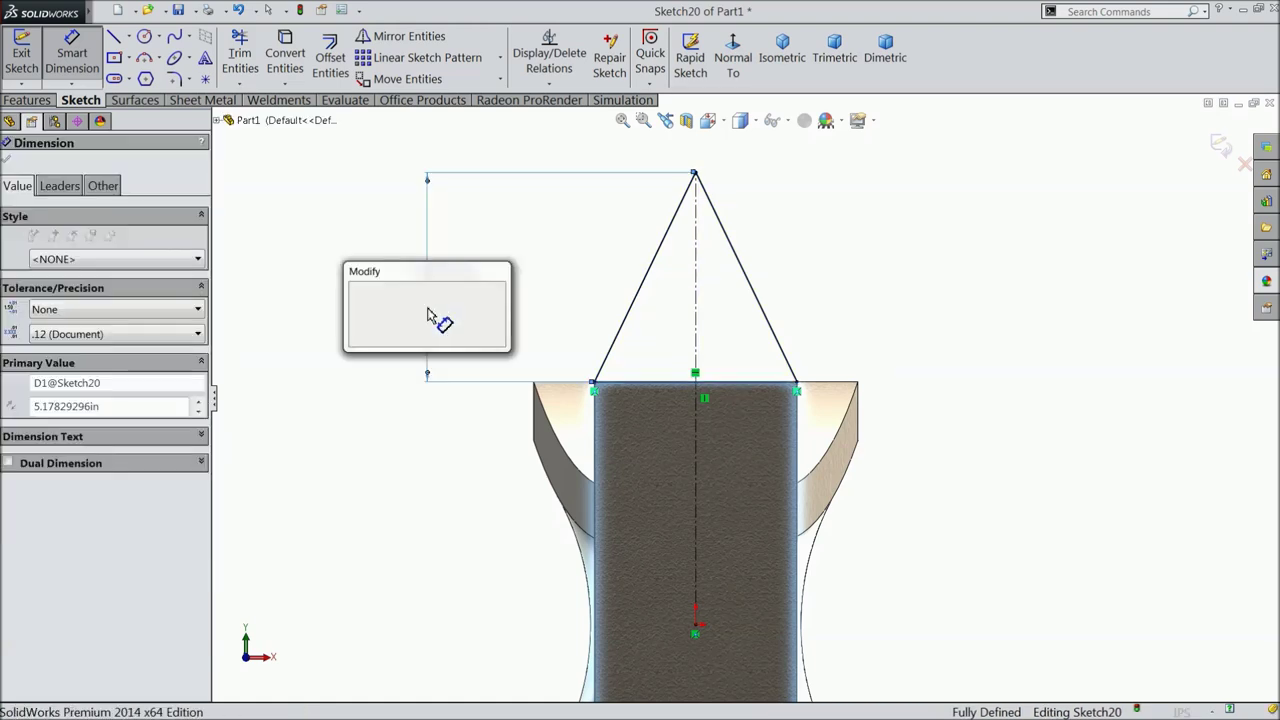
pyautogui.write('10')
pyautogui.click(357, 291)
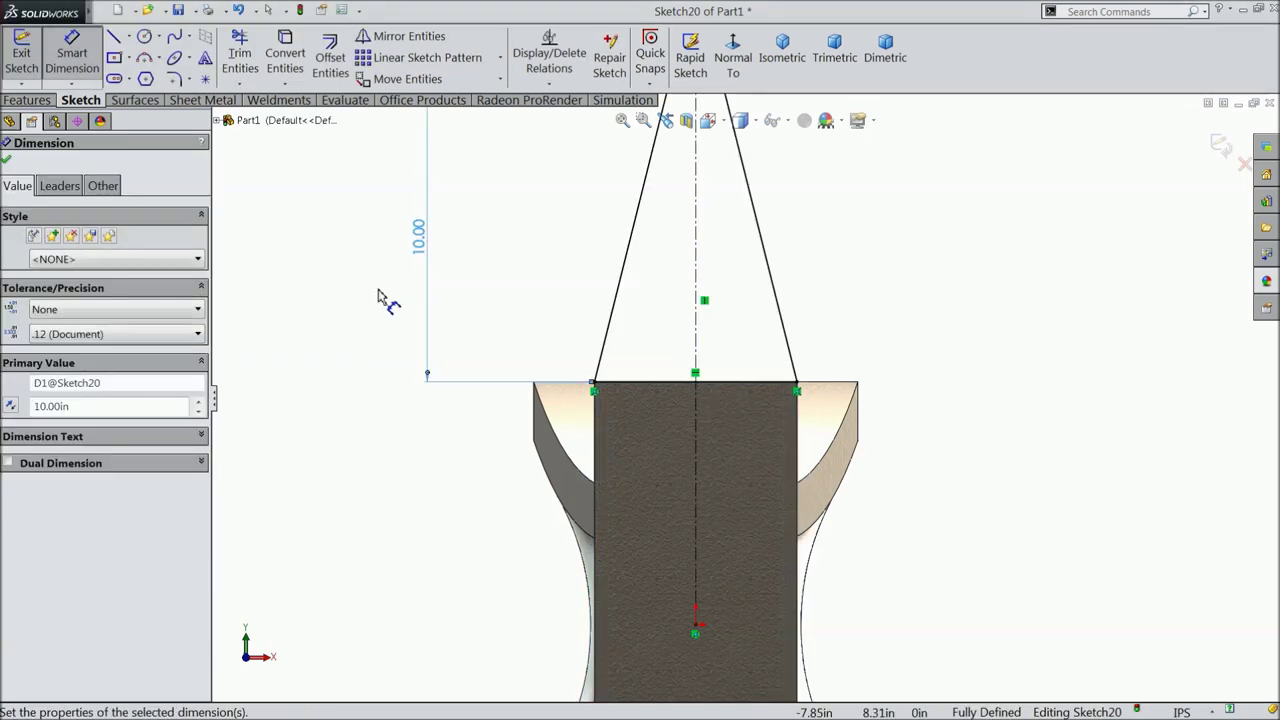
pyautogui.click(1222, 148)
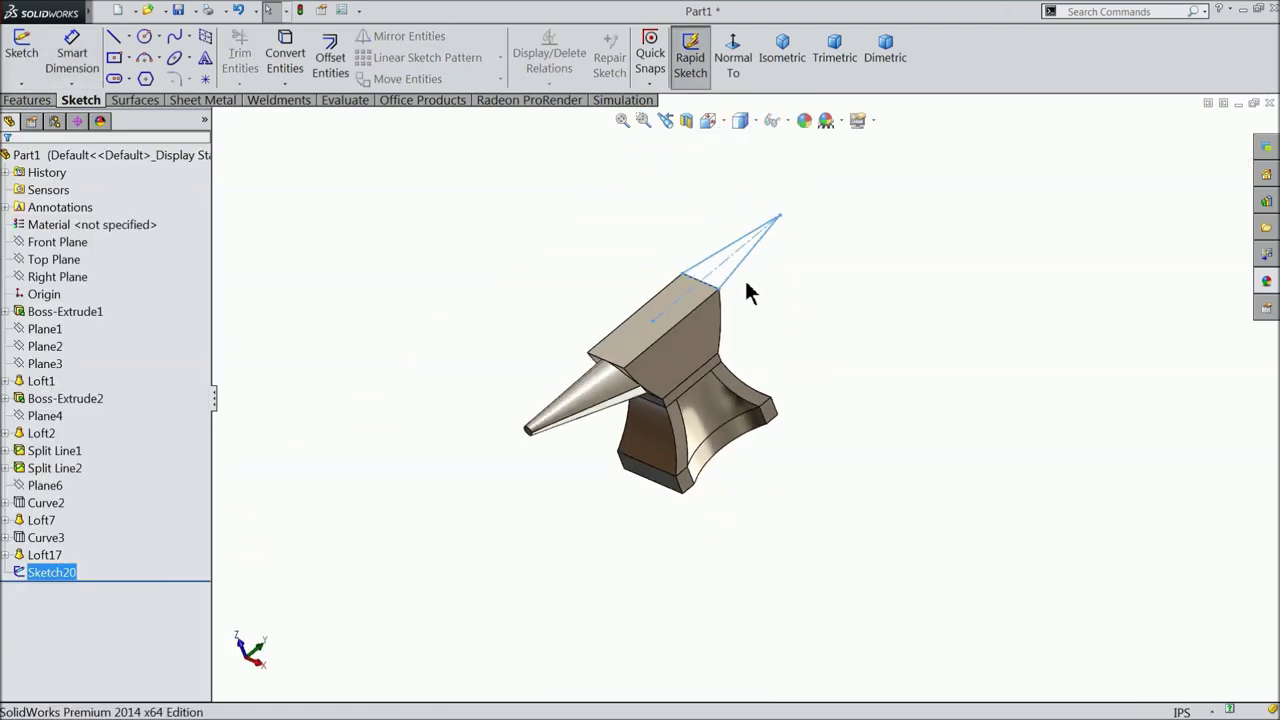
# - Start a sketch on the Right Plane and draw a line about 2.57 in long from the triangle's apex, perpendicular to the top face toward the base
pyautogui.scroll(-5, 726, 343)
pyautogui.moveTo(726, 343); pyautogui.dragTo(770, 360, button='middle')
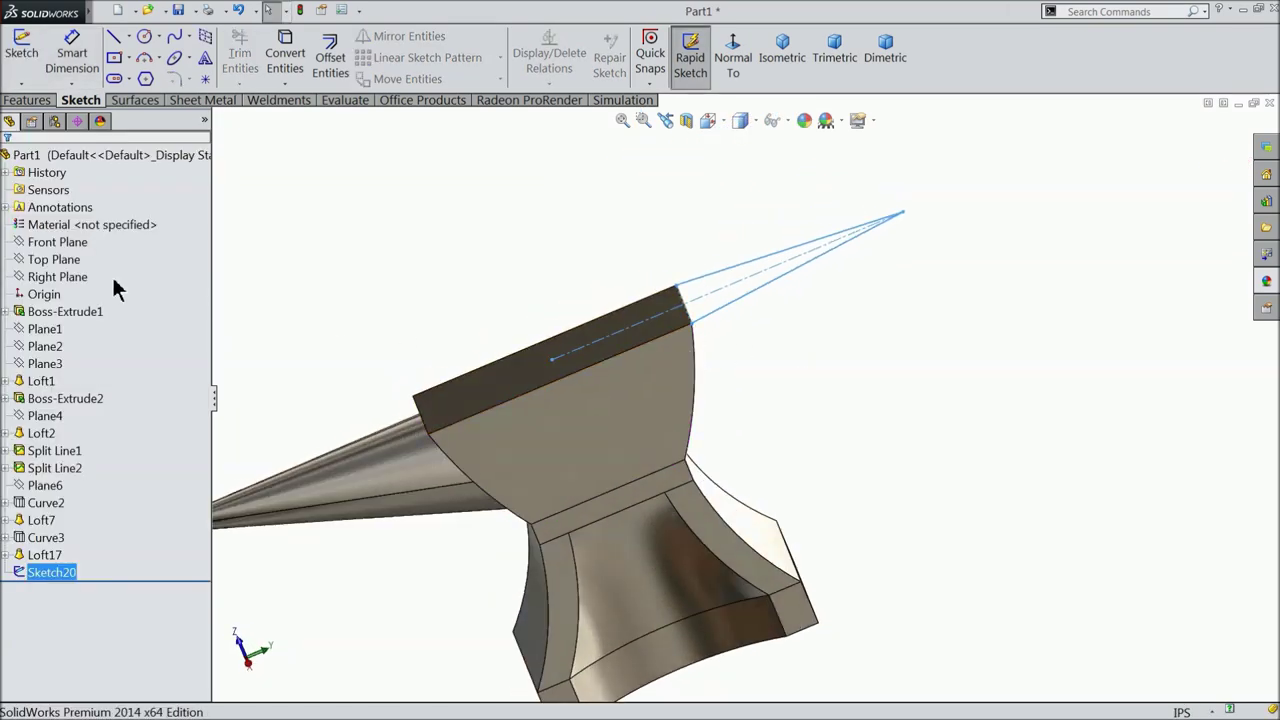
pyautogui.click(46, 279)
pyautogui.click(52, 259)
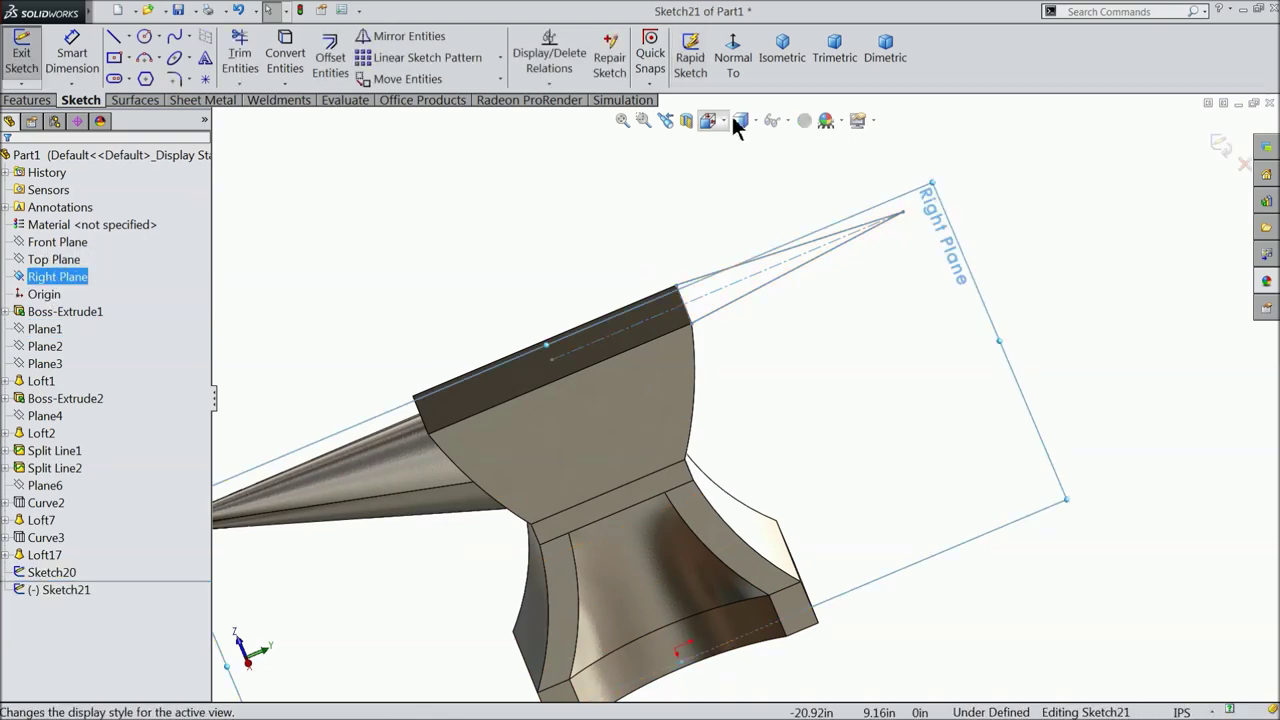
pyautogui.click(733, 57)
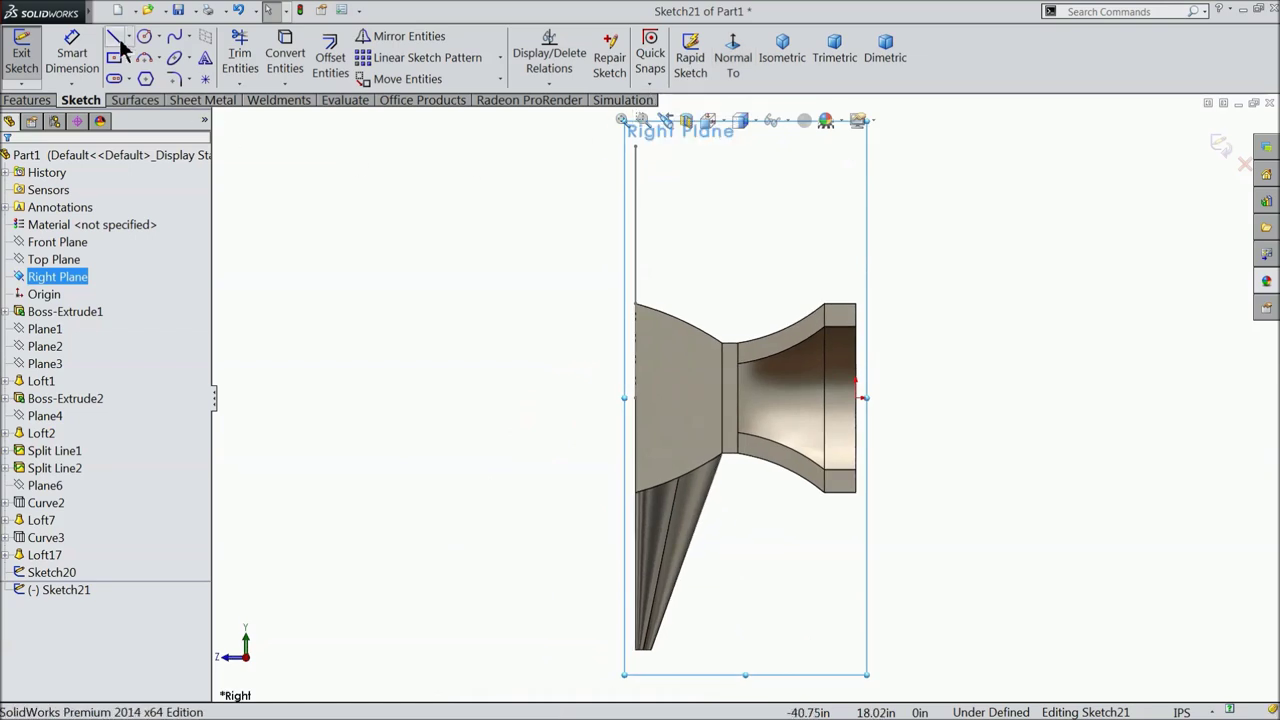
pyautogui.click(116, 40)
pyautogui.scroll(-5, 694, 223)
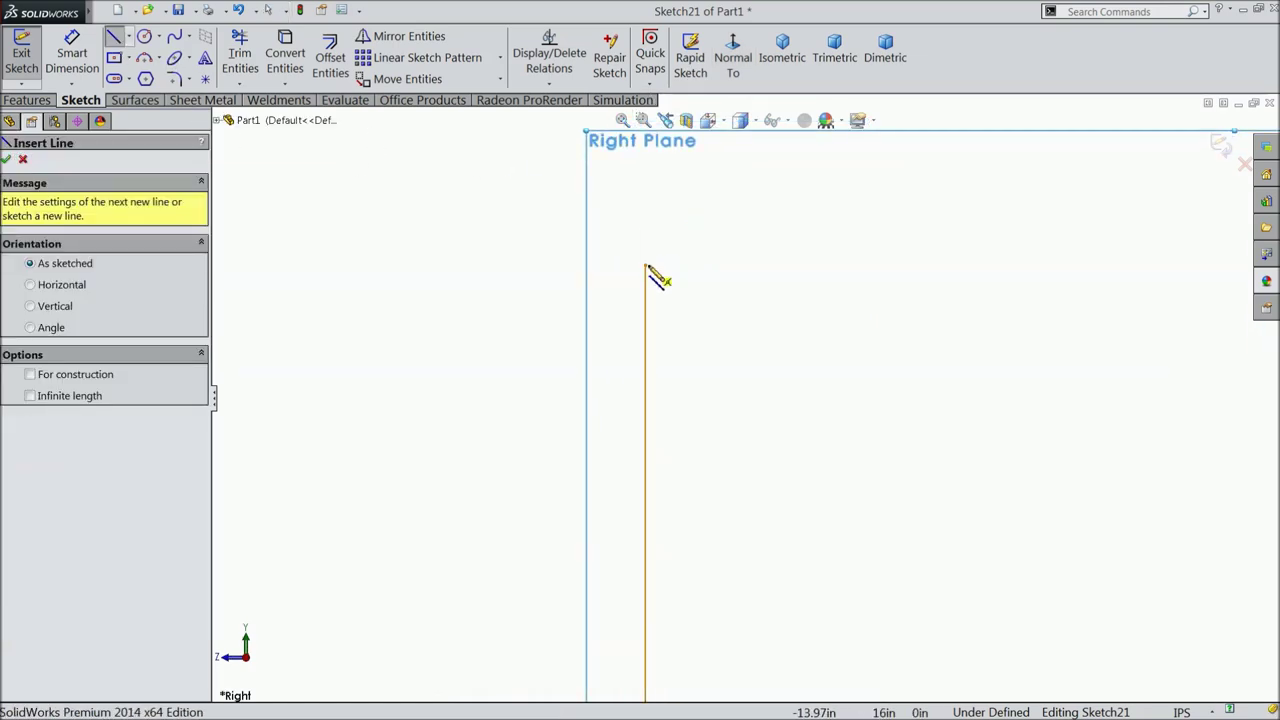
pyautogui.click(645, 266)
pyautogui.click(867, 266)
pyautogui.rightClick(869, 270)
pyautogui.click(920, 124)
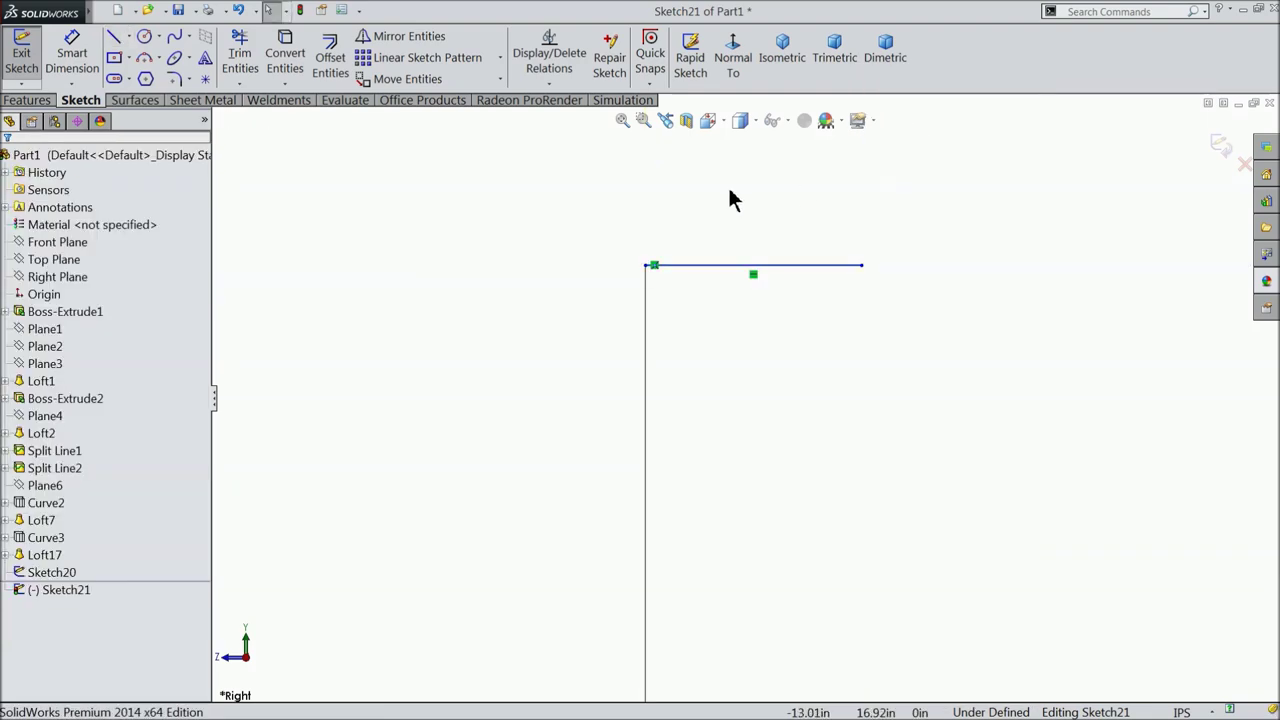
# - Dimension the line at the triangle's apex to 1.5 in and leave the Smart Dimension tool
pyautogui.click(68, 56)
pyautogui.click(782, 268)
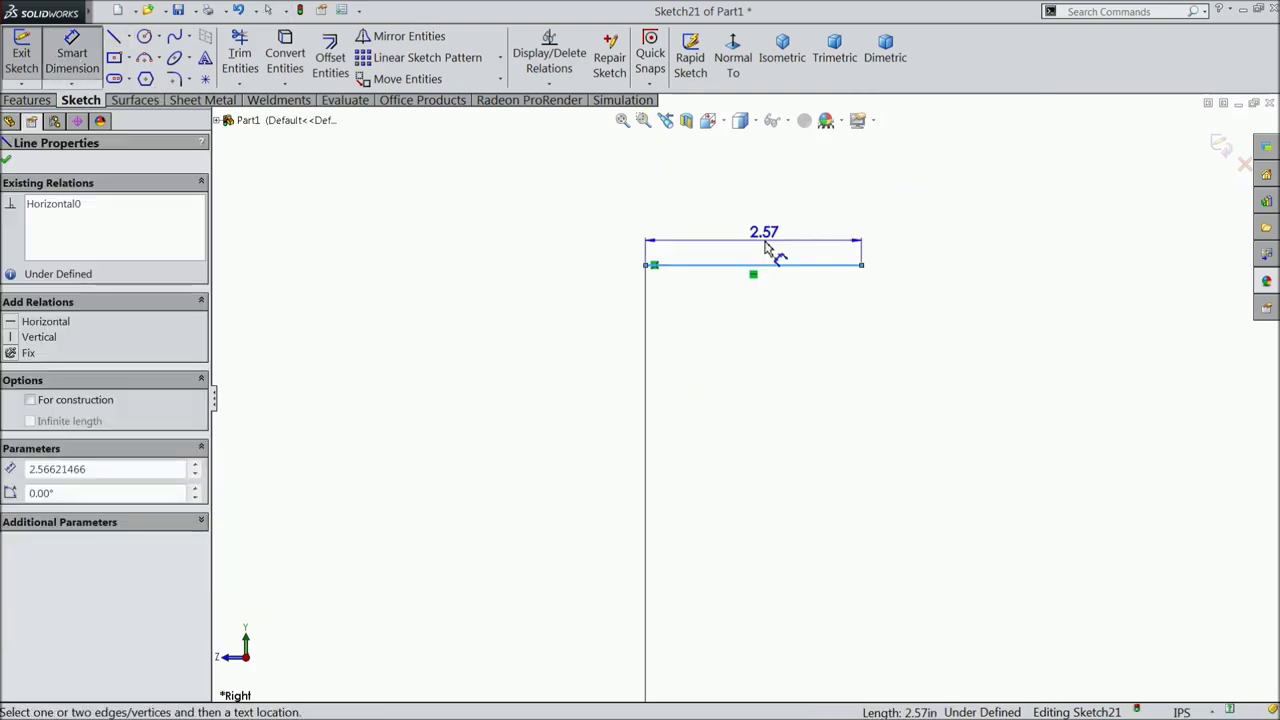
pyautogui.click(764, 236)
pyautogui.write('1.5')
pyautogui.press('Return')
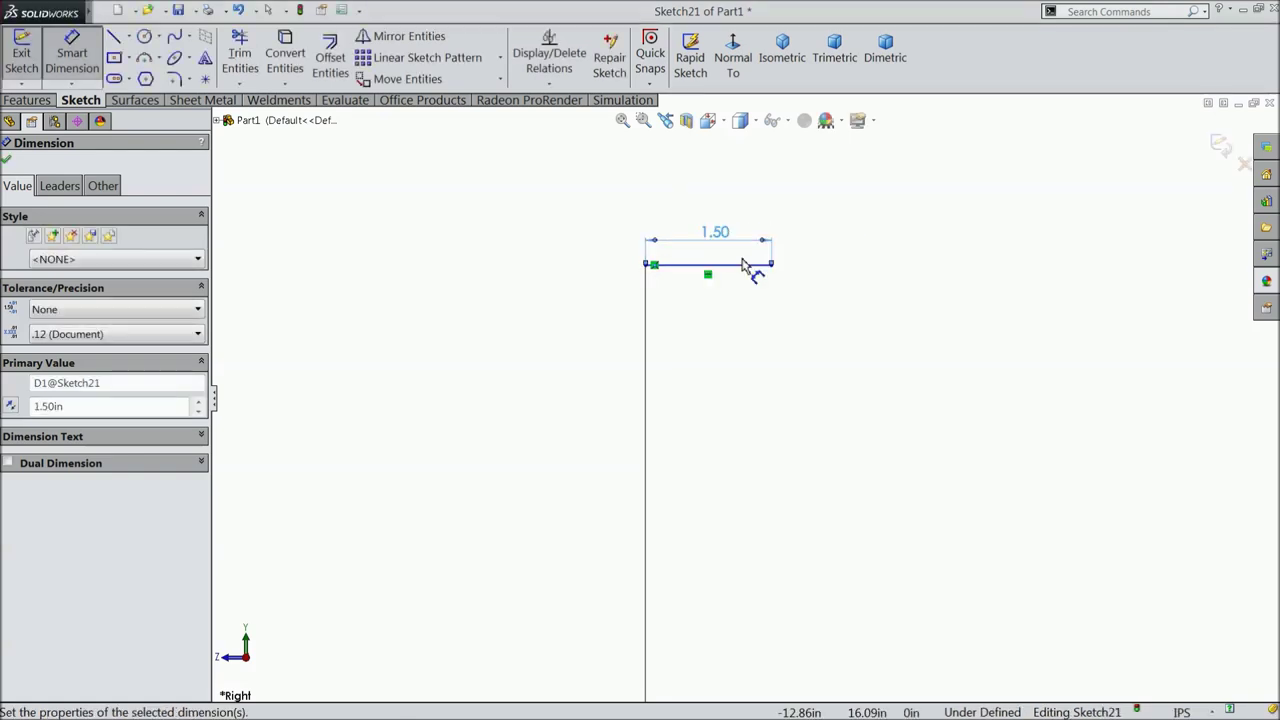
pyautogui.moveTo(546, 257)
pyautogui.mouseDown(button='middle')
pyautogui.moveTo(608, 311)
pyautogui.moveTo(650, 326)
pyautogui.mouseUp(button='middle')
pyautogui.hotkey('ctrl', '8')
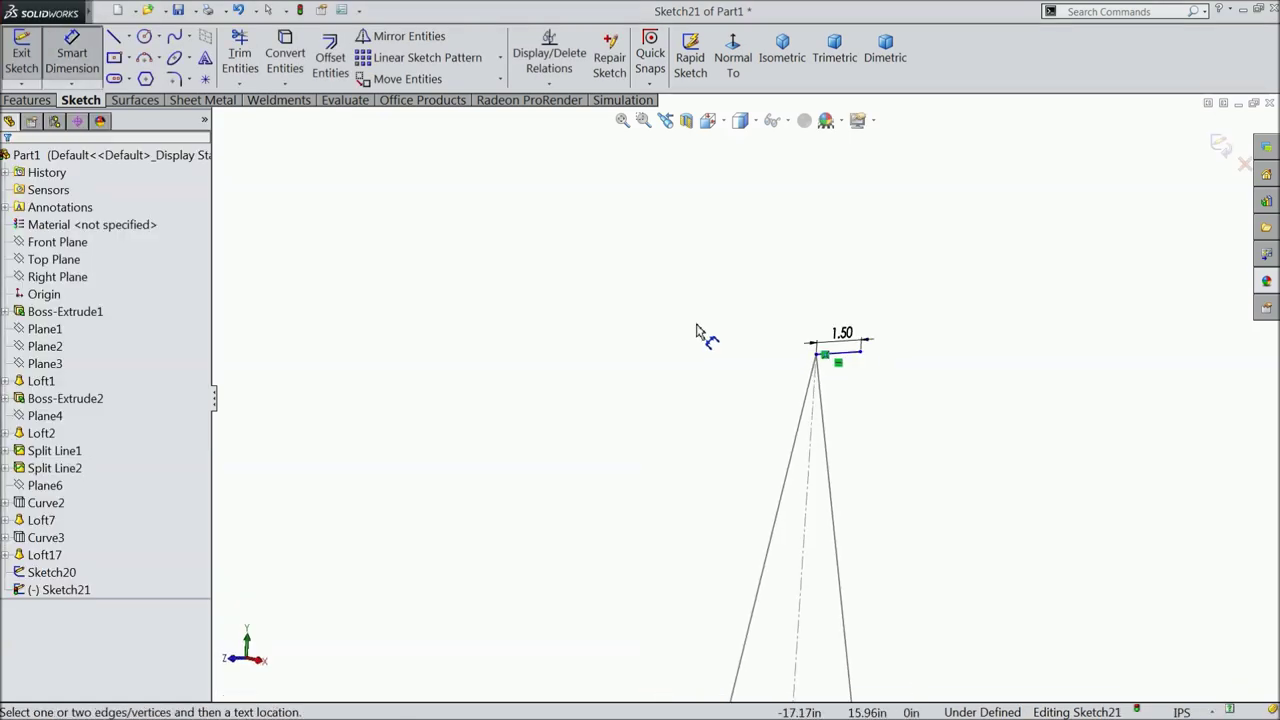
pyautogui.scroll(-3, 657, 335)
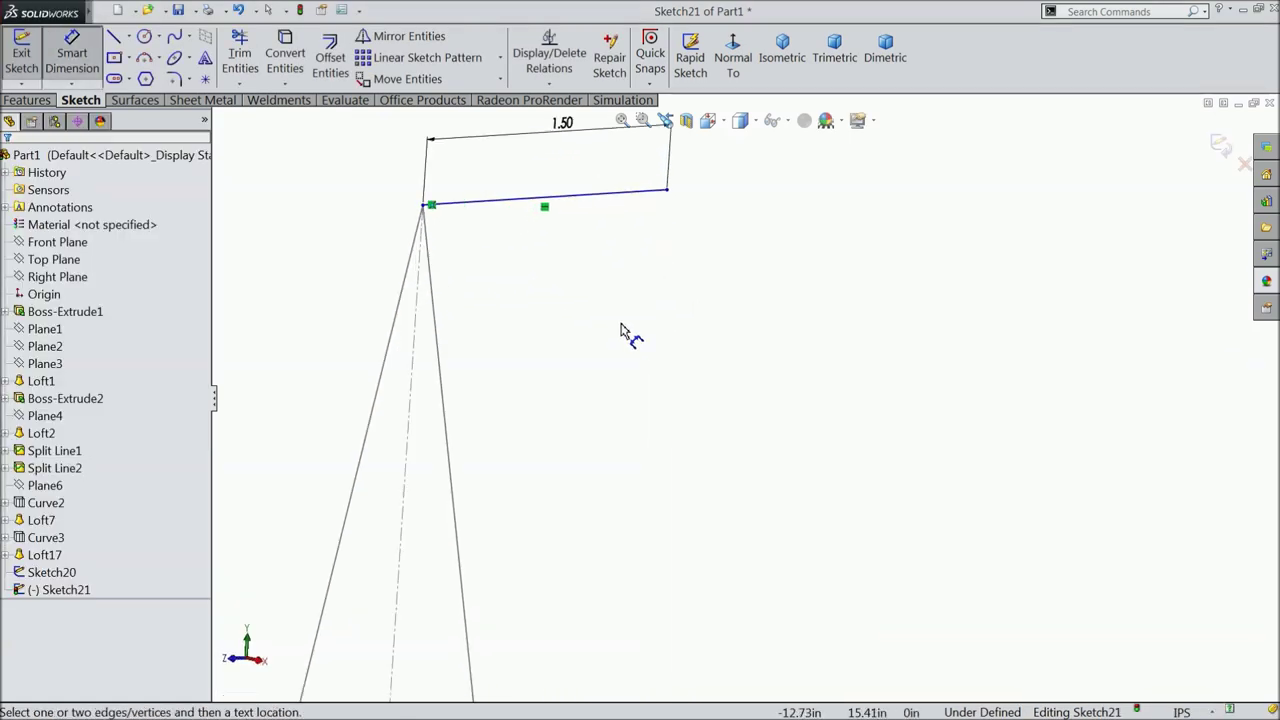
pyautogui.rightClick(487, 265)
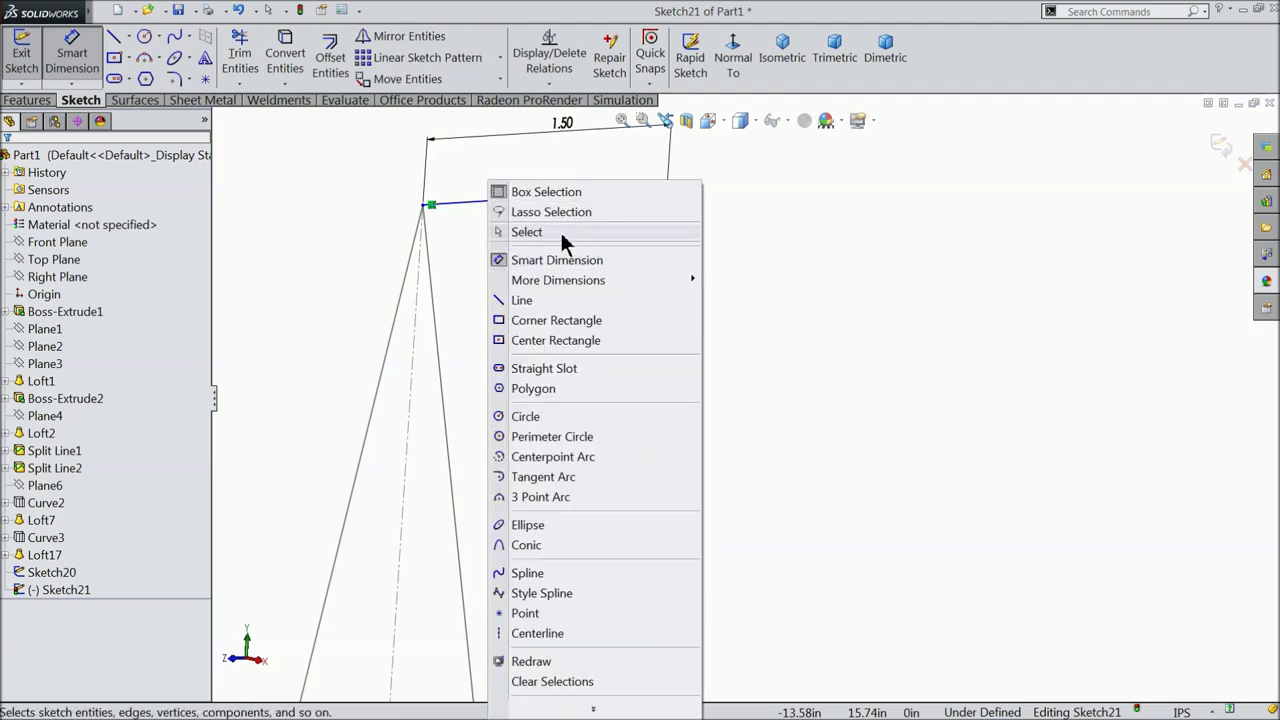
pyautogui.click(520, 231)
# - Inspect the line's connection point at the triangle's apex and its position relative to the block
pyautogui.scroll(-4, 440, 240)
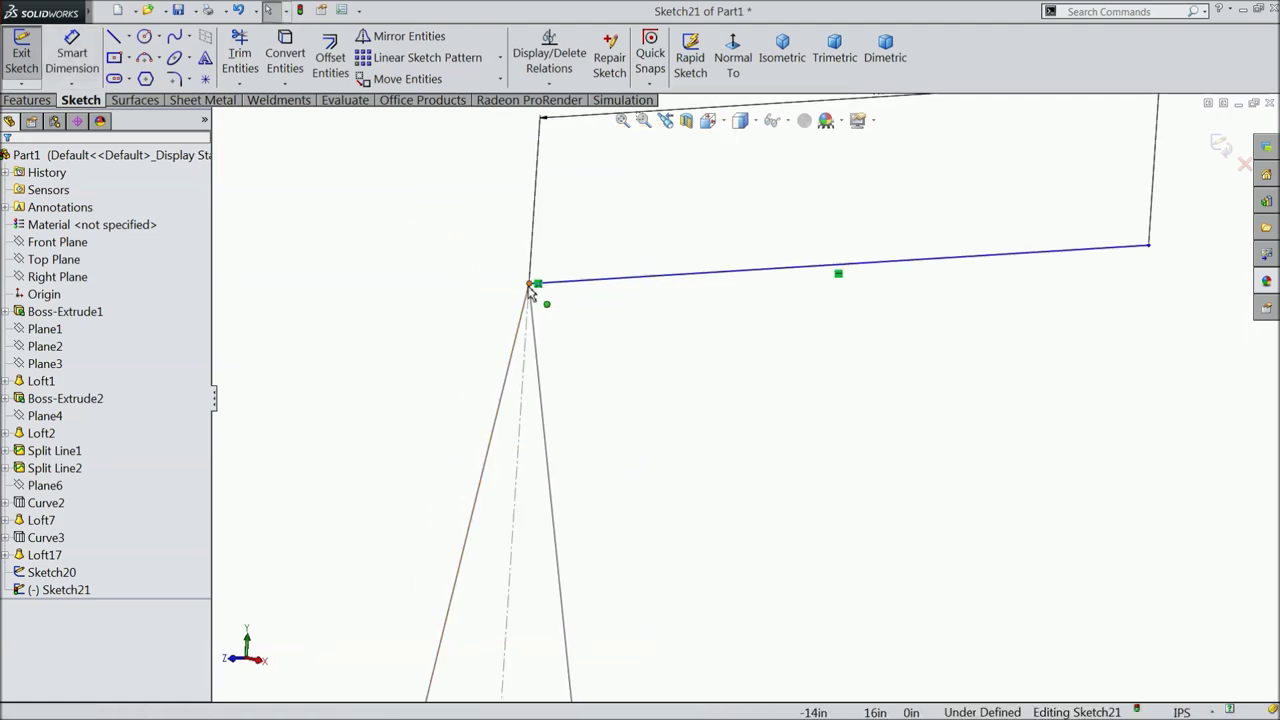
pyautogui.click(530, 285)
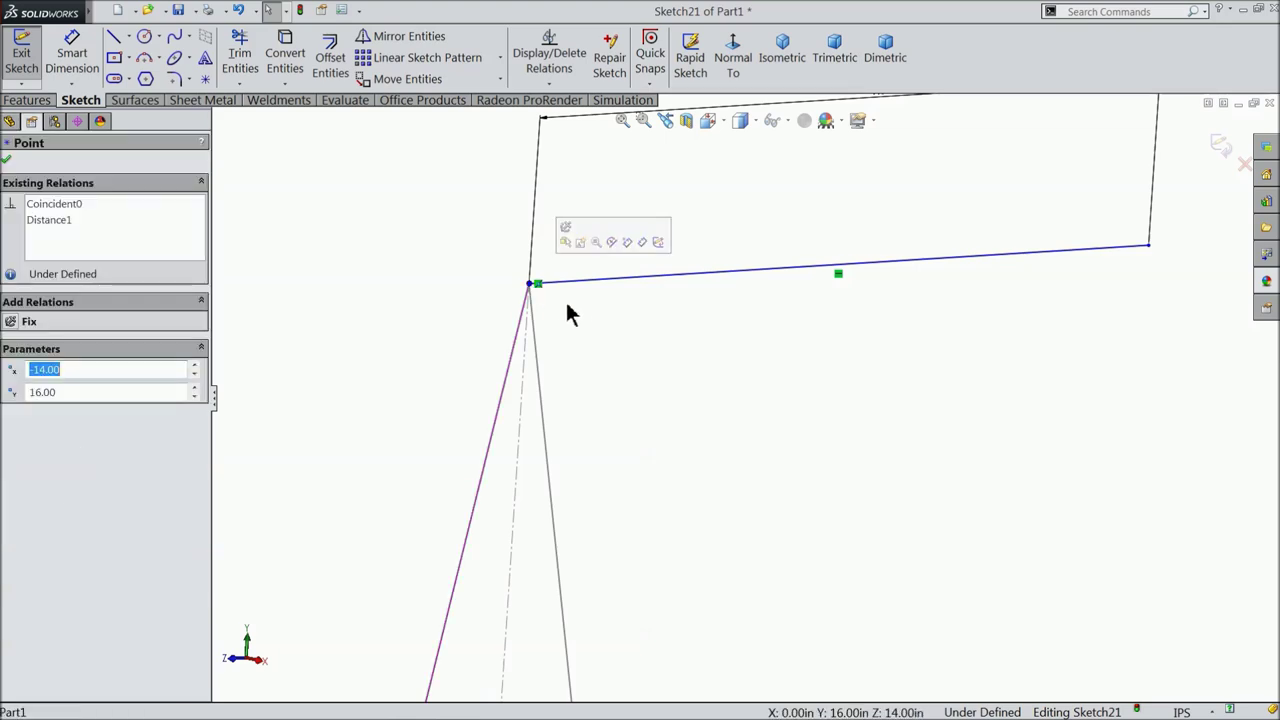
pyautogui.click(608, 340)
pyautogui.scroll(6, 614, 350)
pyautogui.moveTo(628, 386)
pyautogui.mouseDown(button='middle')
pyautogui.moveTo(651, 449)
pyautogui.moveTo(760, 483)
pyautogui.moveTo(620, 360)
pyautogui.moveTo(719, 471)
pyautogui.moveTo(666, 517)
pyautogui.moveTo(757, 386)
pyautogui.moveTo(700, 377)
pyautogui.moveTo(816, 474)
pyautogui.moveTo(771, 423)
pyautogui.moveTo(743, 437)
pyautogui.mouseUp(button='middle')
pyautogui.scroll(-4, 743, 437)
pyautogui.moveTo(720, 487); pyautogui.dragTo(723, 434, button='middle')
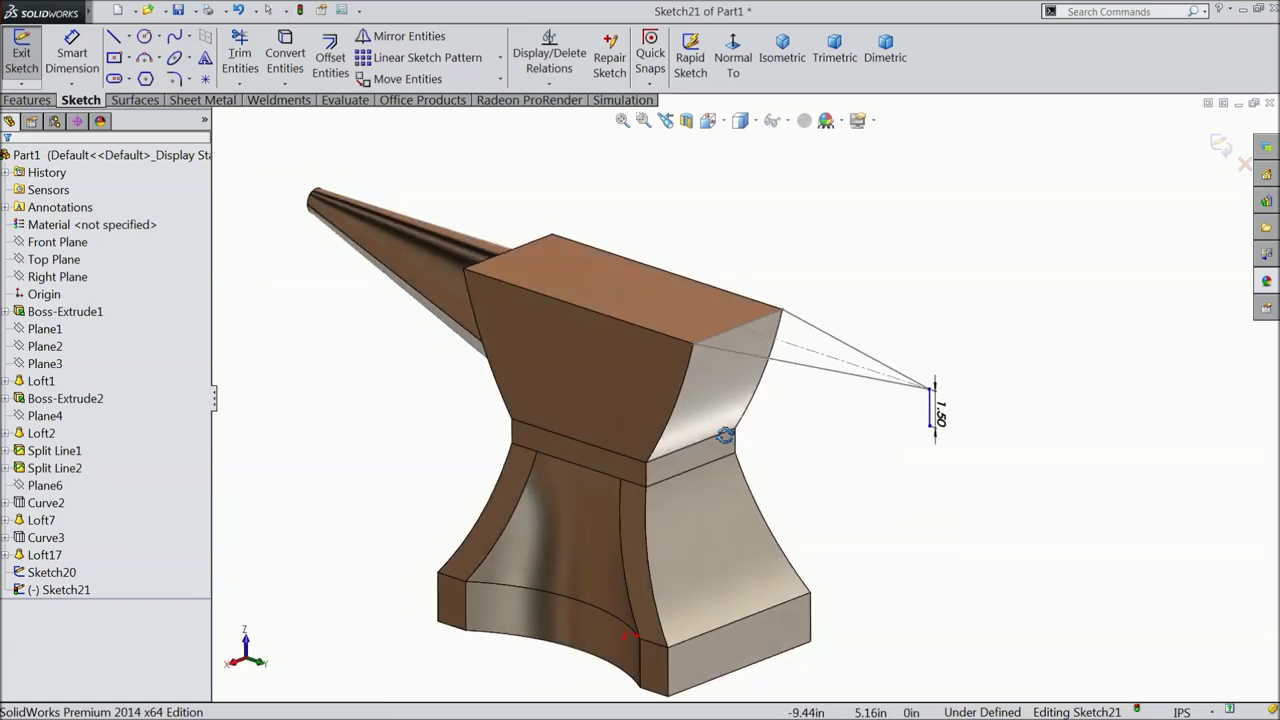
# - Close the sketch of the 1.5 in line and start a new 3D sketch
pyautogui.scroll(-2, 993, 340)
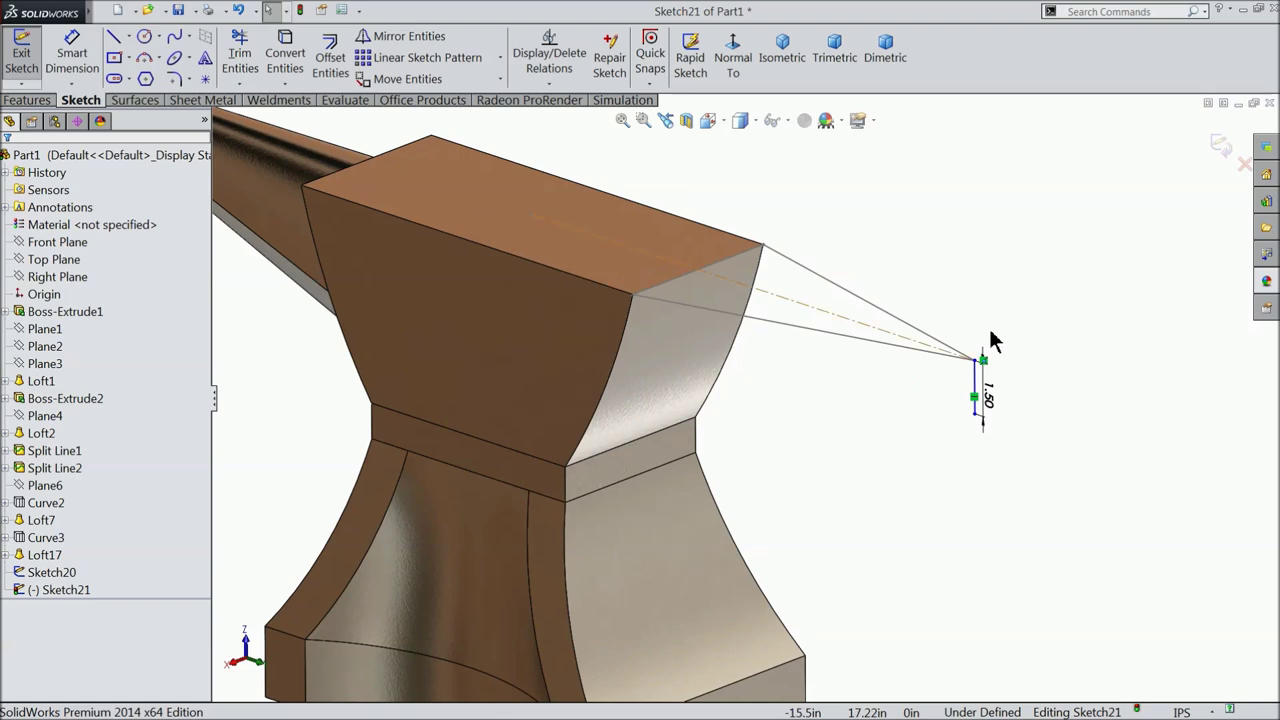
pyautogui.click(1220, 143)
pyautogui.click(29, 100)
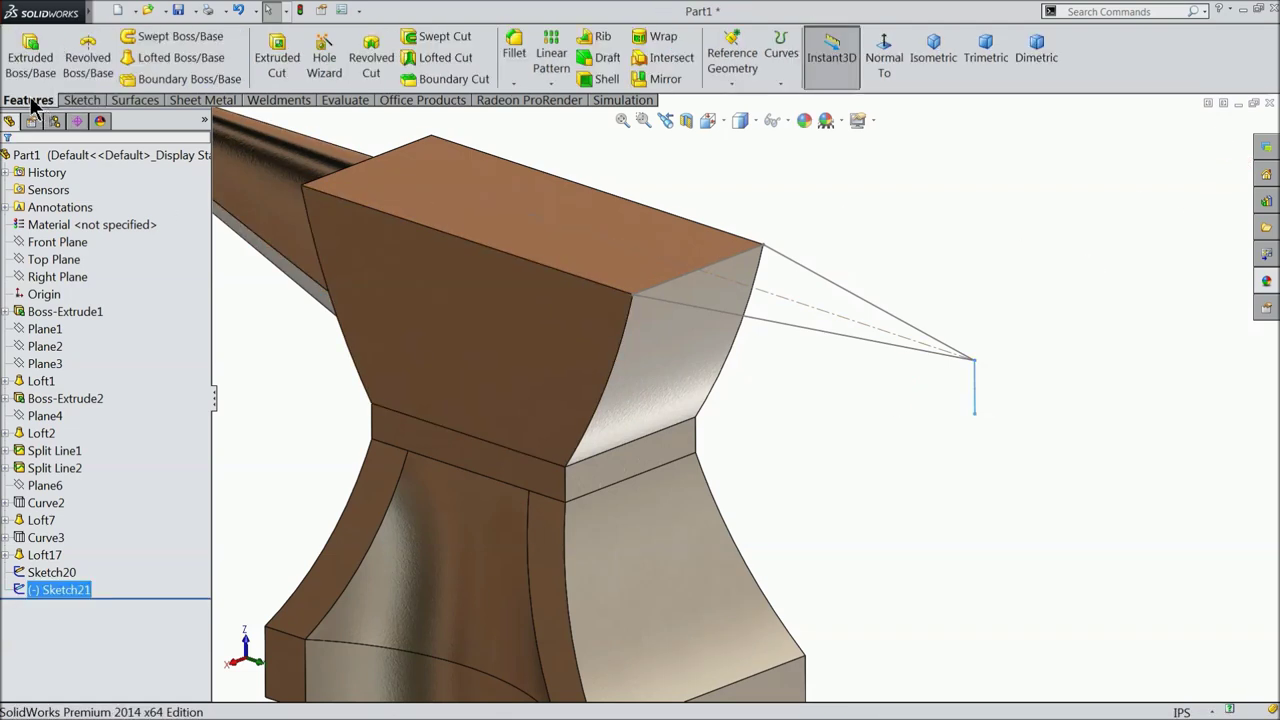
pyautogui.click(72, 100)
pyautogui.click(21, 84)
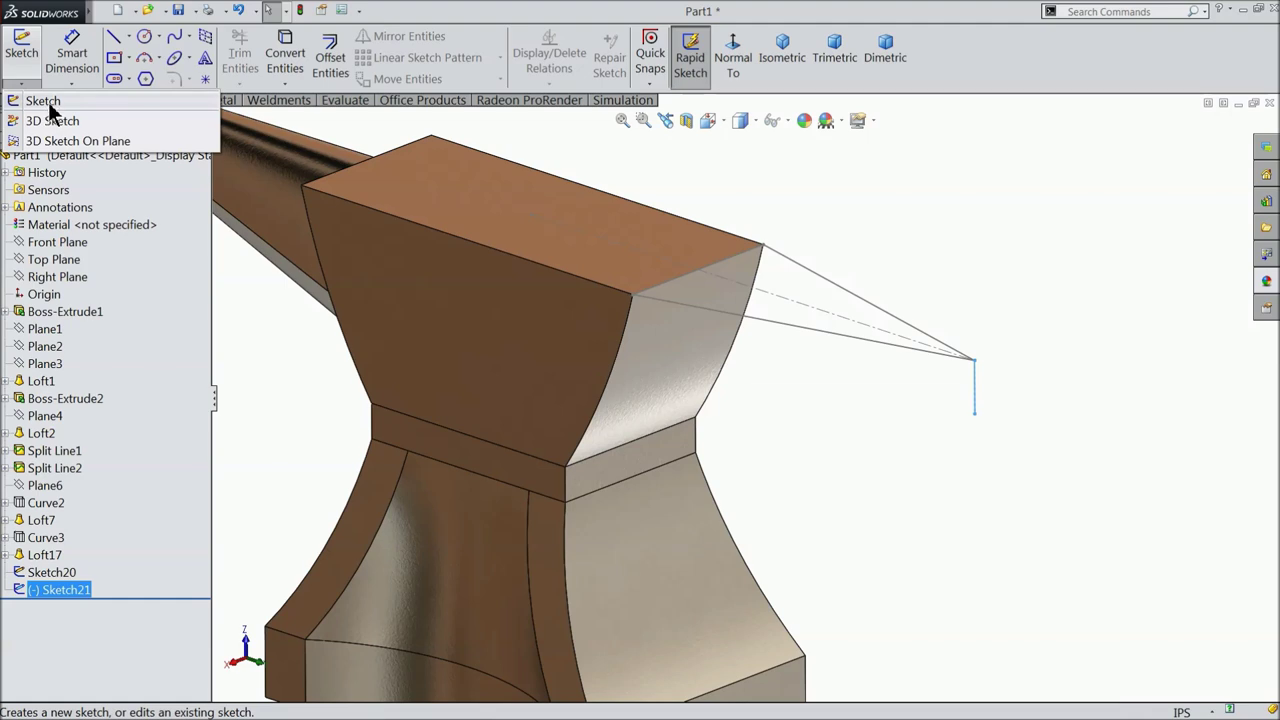
pyautogui.click(55, 121)
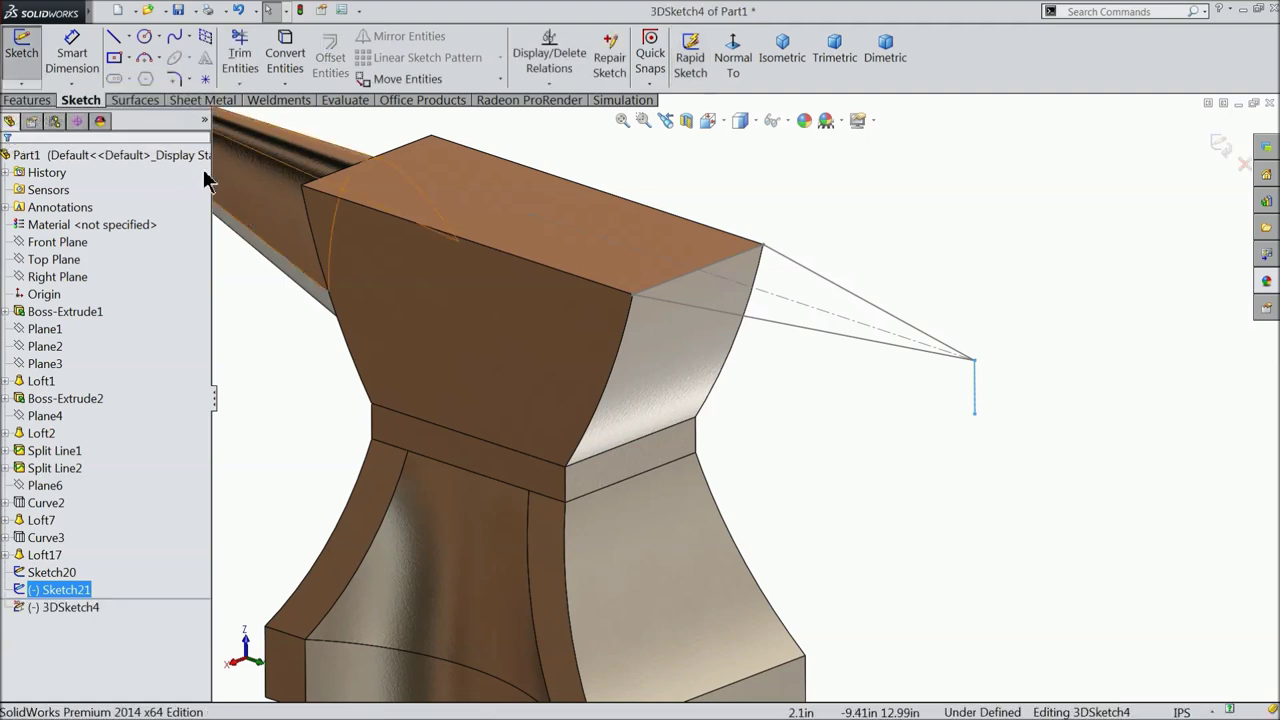
# - Draw a closed triangle from the 1.5 in line's lower end to both lower corners of the block's end face and close the 3D sketch
pyautogui.click(115, 38)
pyautogui.scroll(3, 880, 386)
pyautogui.scroll(-3, 905, 408)
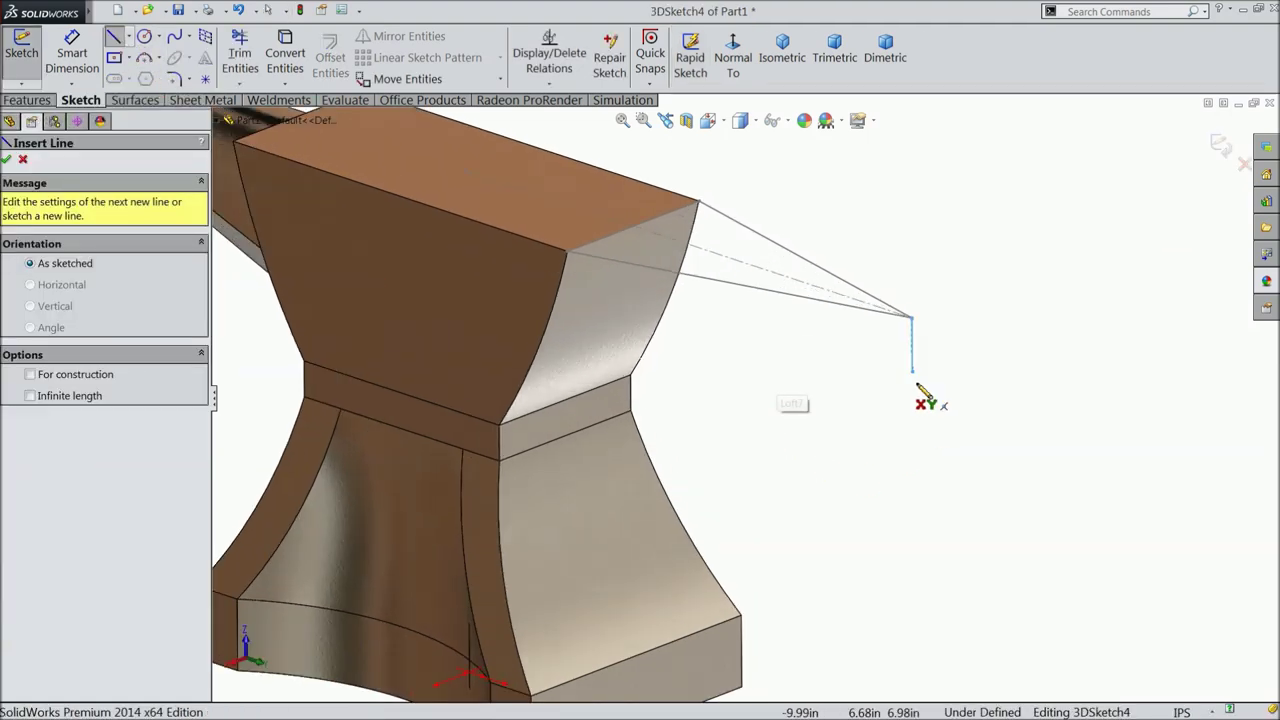
pyautogui.click(912, 373)
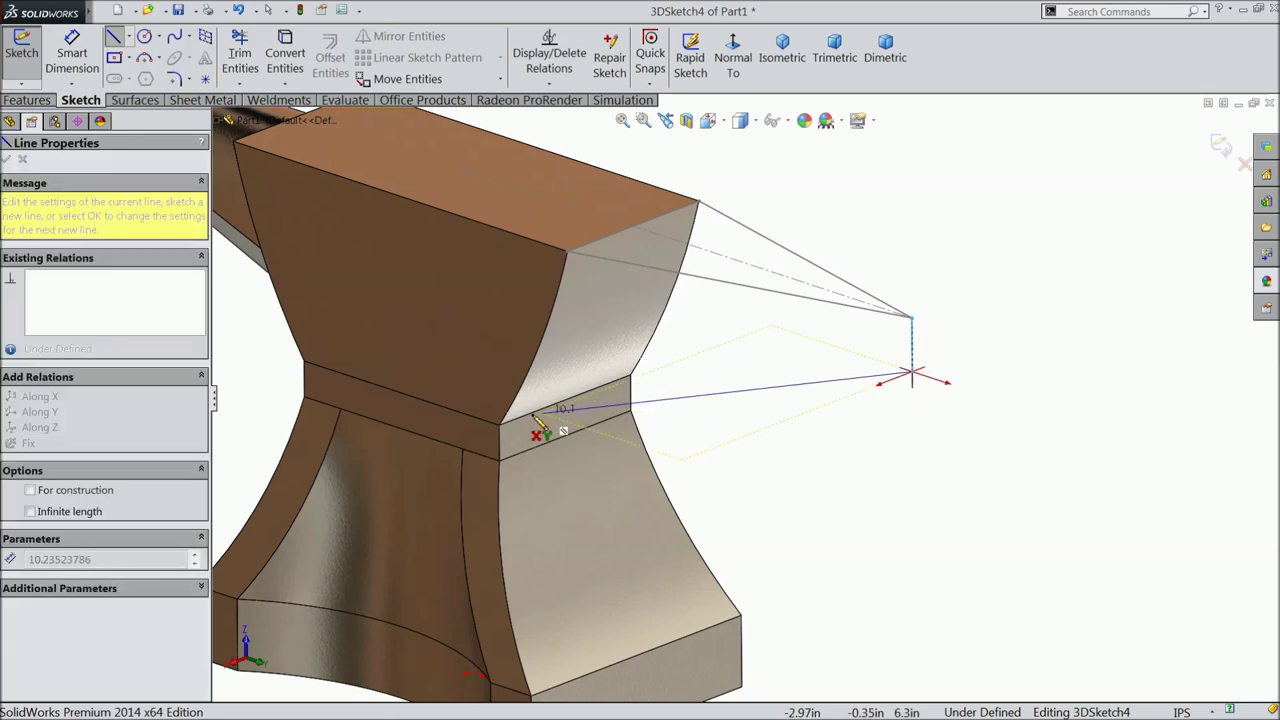
pyautogui.click(500, 425)
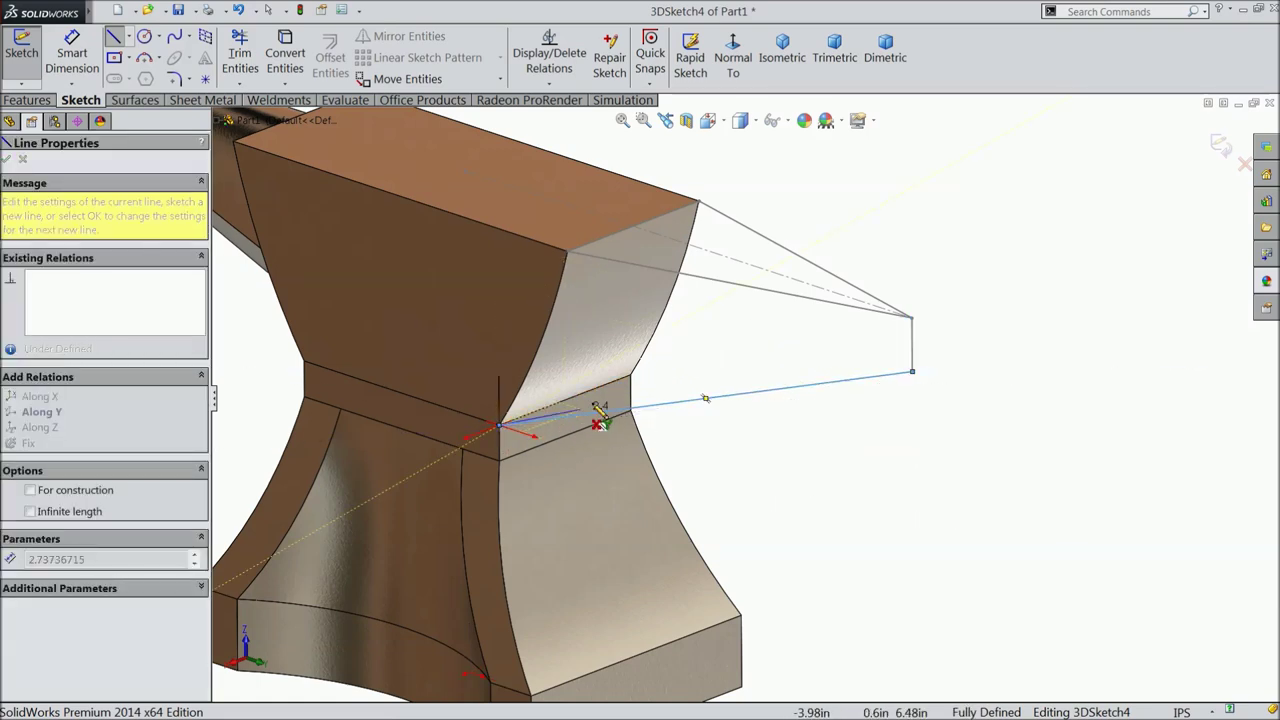
pyautogui.click(630, 375)
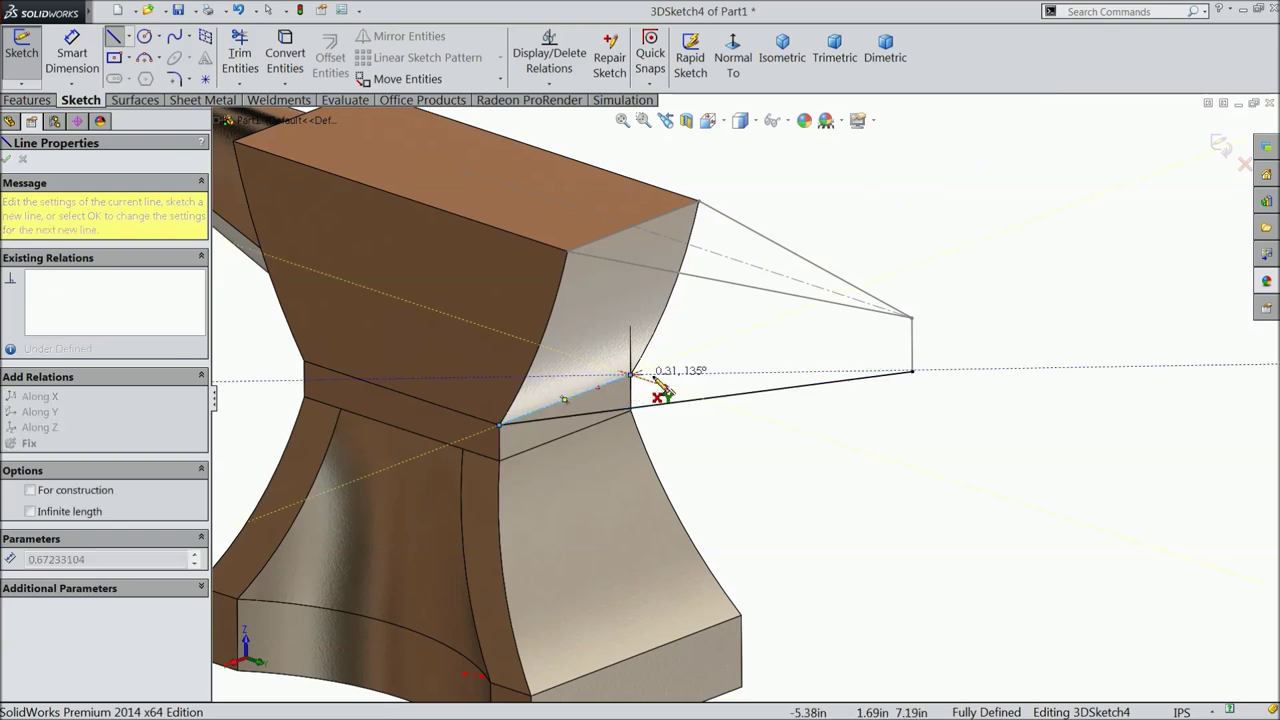
pyautogui.click(912, 373)
pyautogui.rightClick(985, 303)
pyautogui.click(990, 295)
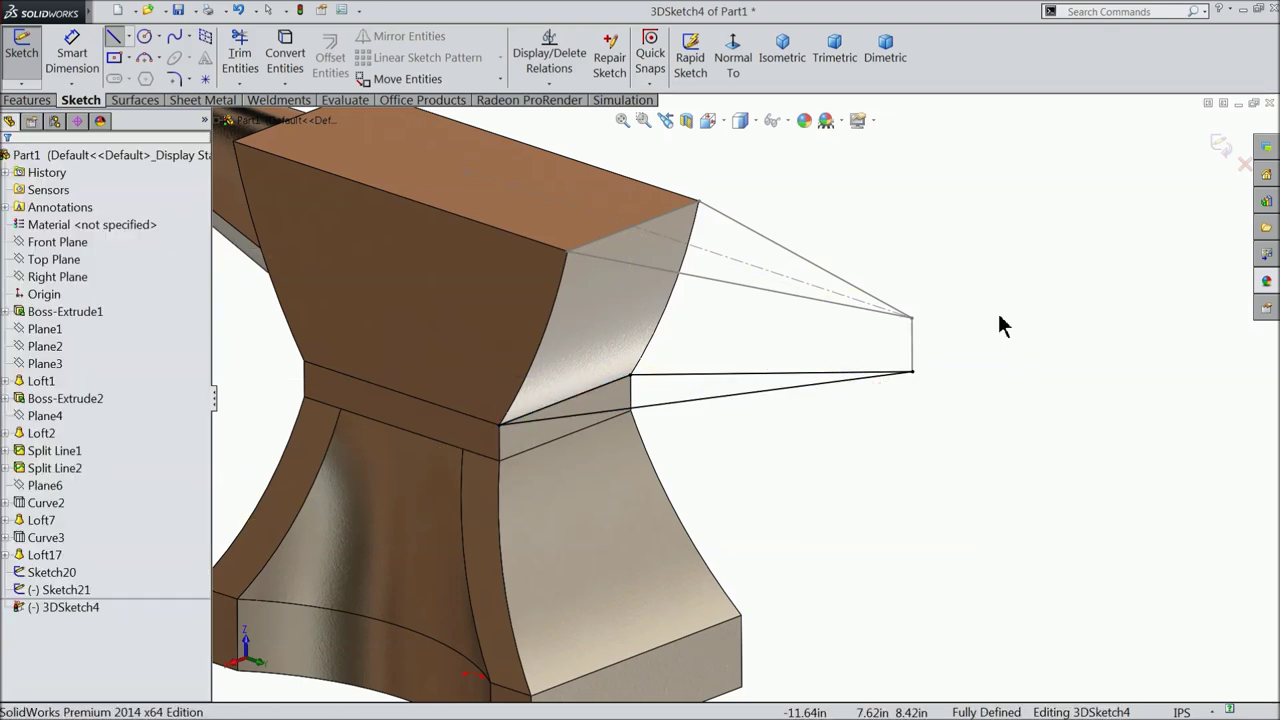
pyautogui.moveTo(794, 435); pyautogui.dragTo(798, 450, button='middle')
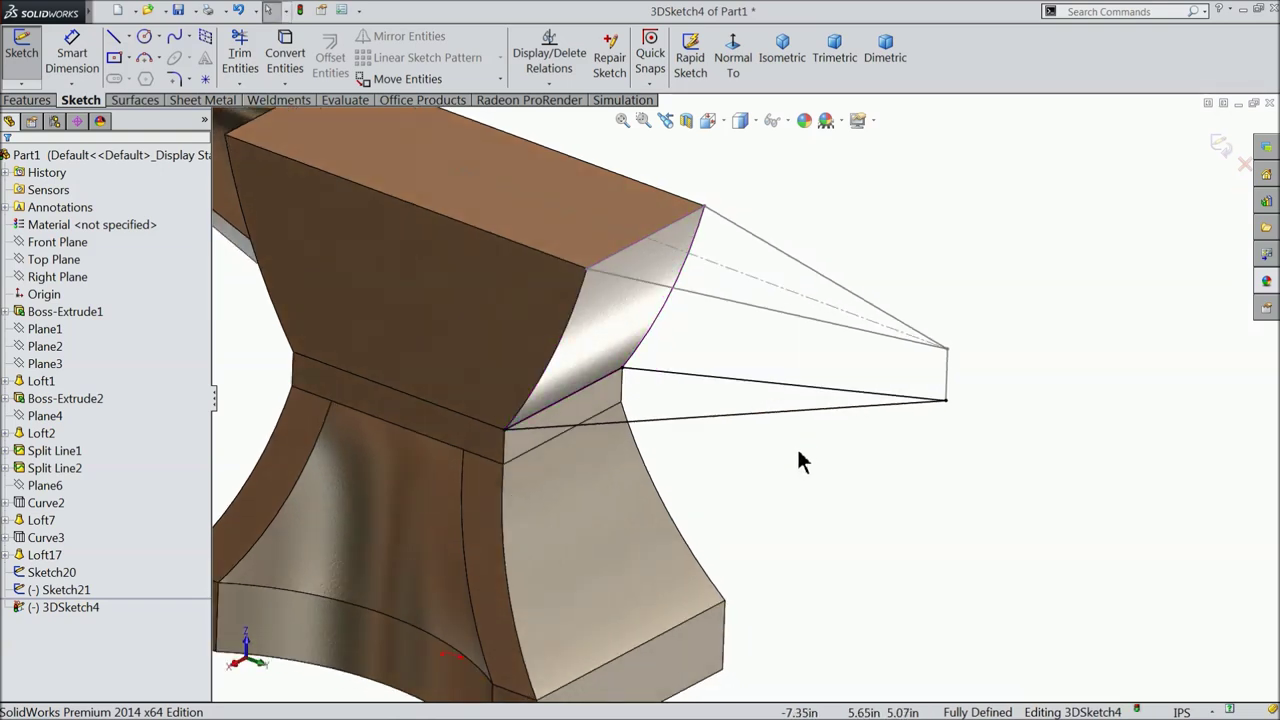
pyautogui.click(1222, 148)
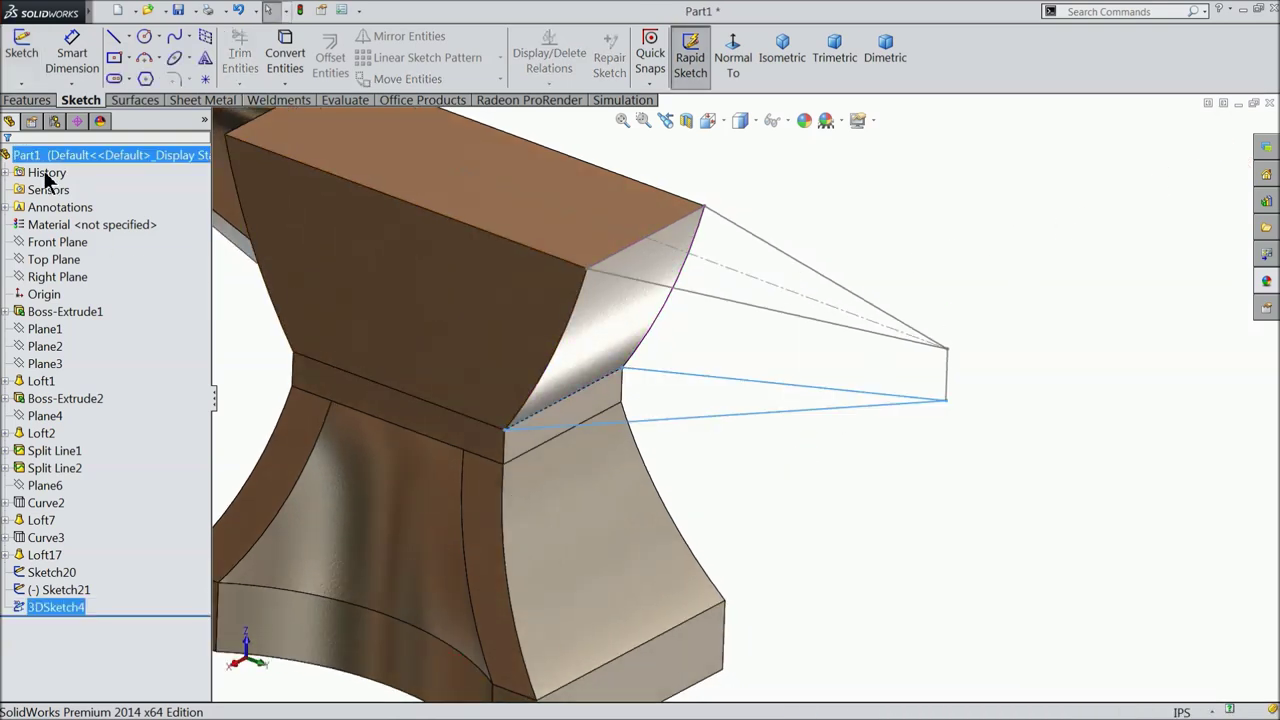
# - Start a loft using the lower 3D triangle and the upper triangle sketch as its profiles
pyautogui.click(28, 100)
pyautogui.click(167, 60)
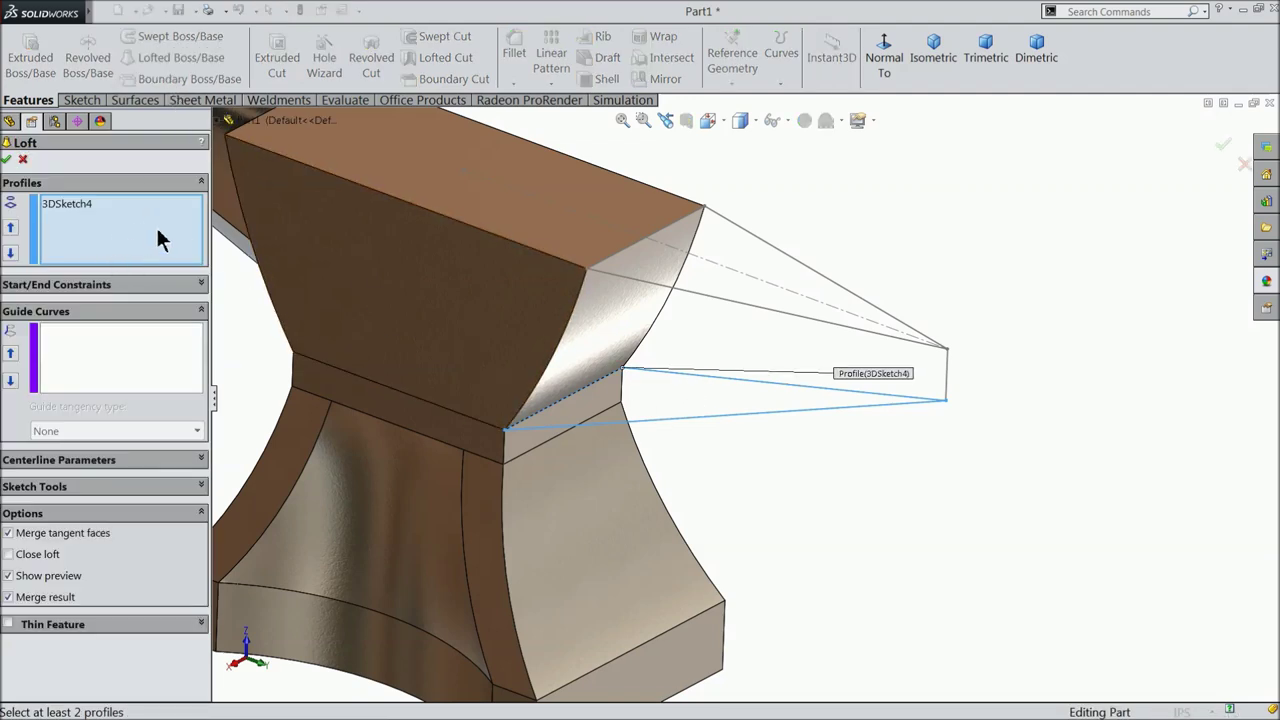
pyautogui.click(706, 297)
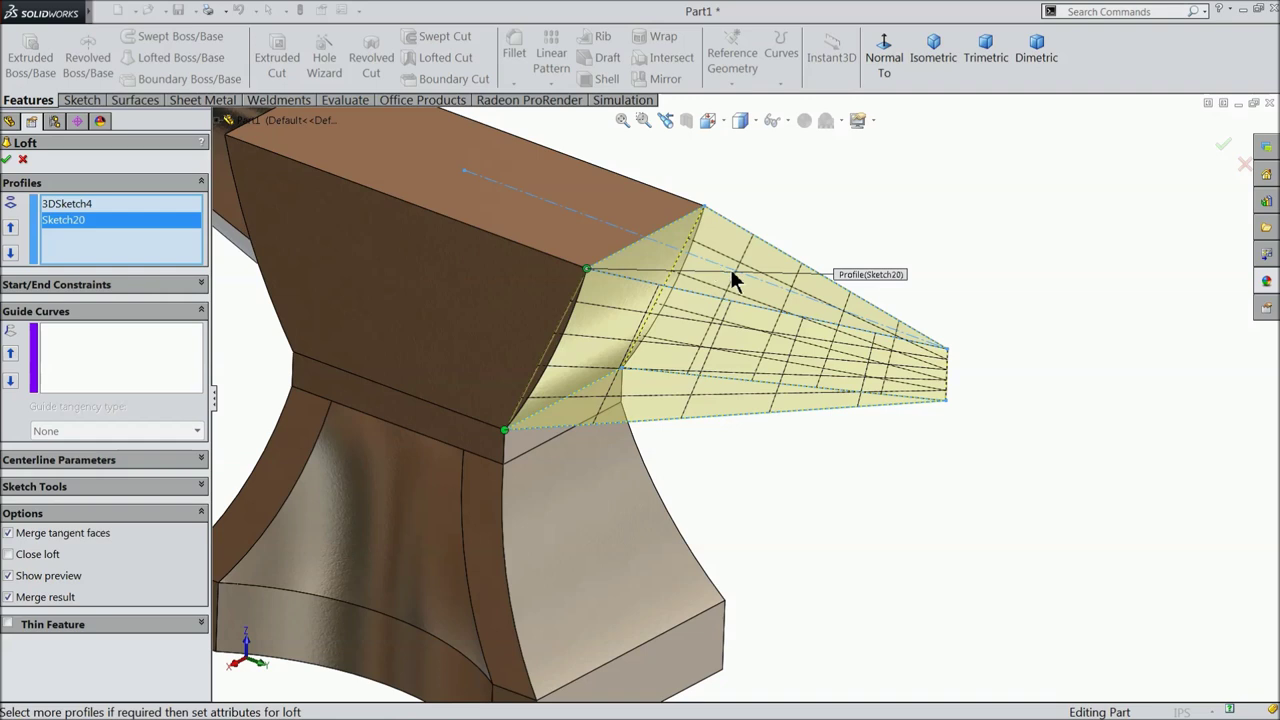
# - Add the end face's two curved side edges and the 1.5 in apex line as guide curves and complete the loft
pyautogui.click(68, 365)
pyautogui.scroll(-3, 504, 360)
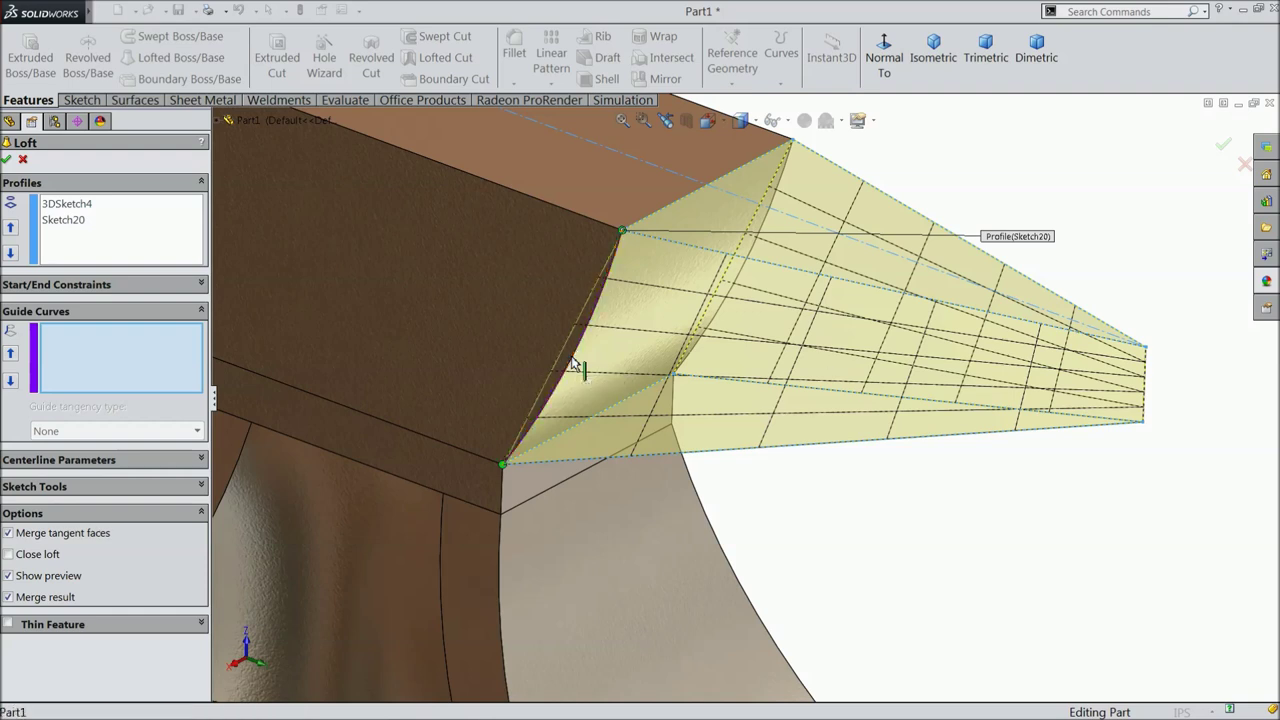
pyautogui.click(574, 364)
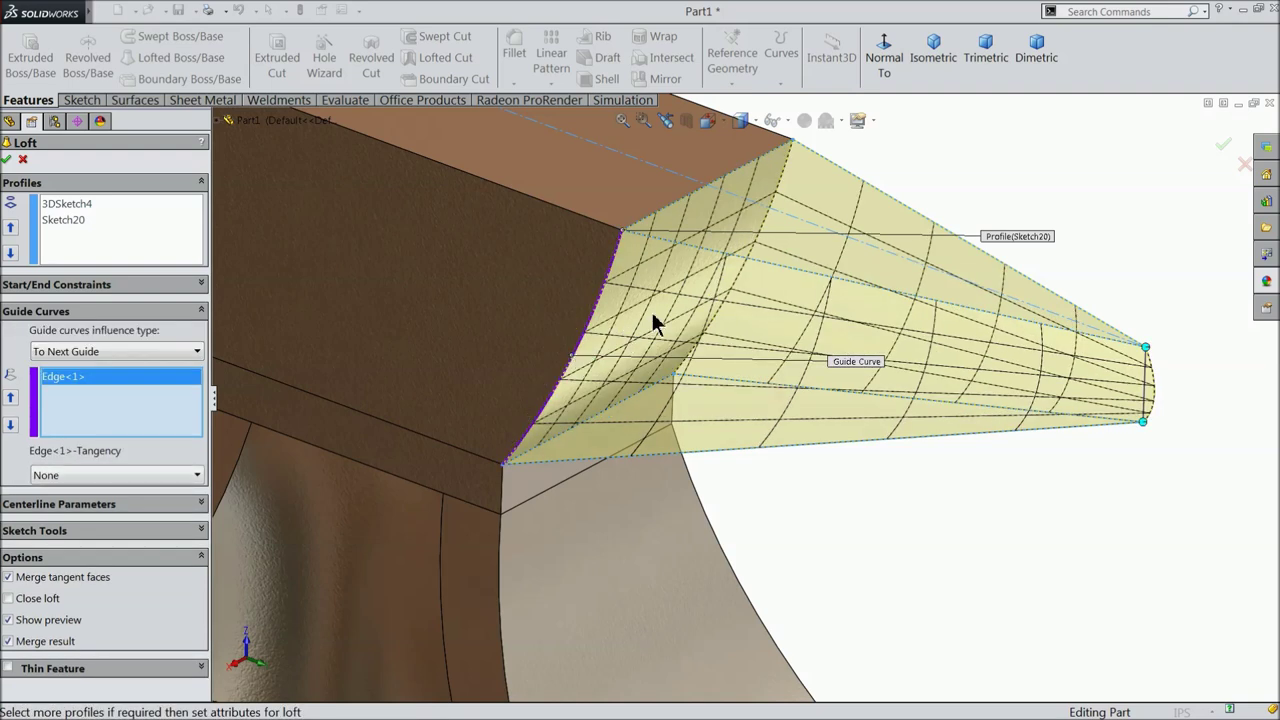
pyautogui.click(726, 314)
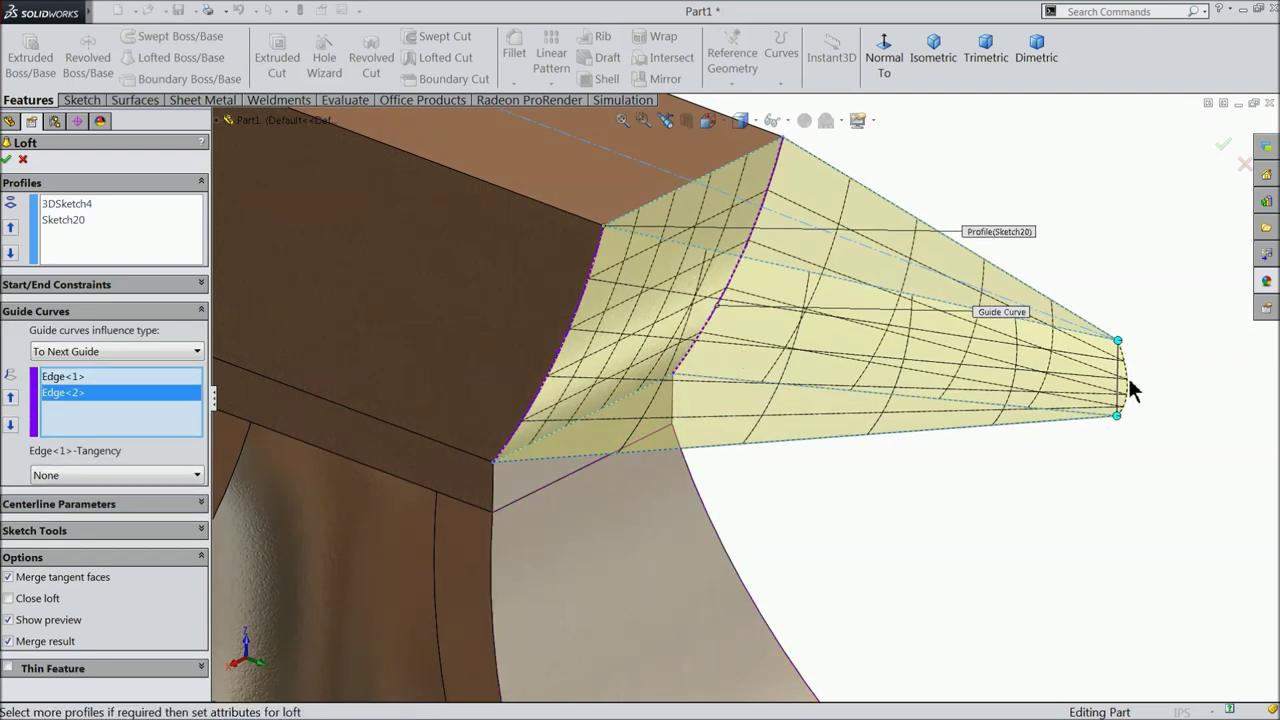
pyautogui.click(1120, 378)
pyautogui.moveTo(1085, 420)
pyautogui.mouseDown(button='middle')
pyautogui.moveTo(929, 449)
pyautogui.moveTo(876, 475)
pyautogui.moveTo(946, 460)
pyautogui.moveTo(971, 426)
pyautogui.moveTo(837, 463)
pyautogui.moveTo(971, 434)
pyautogui.moveTo(980, 471)
pyautogui.mouseUp(button='middle')
pyautogui.scroll(-2, 822, 392)
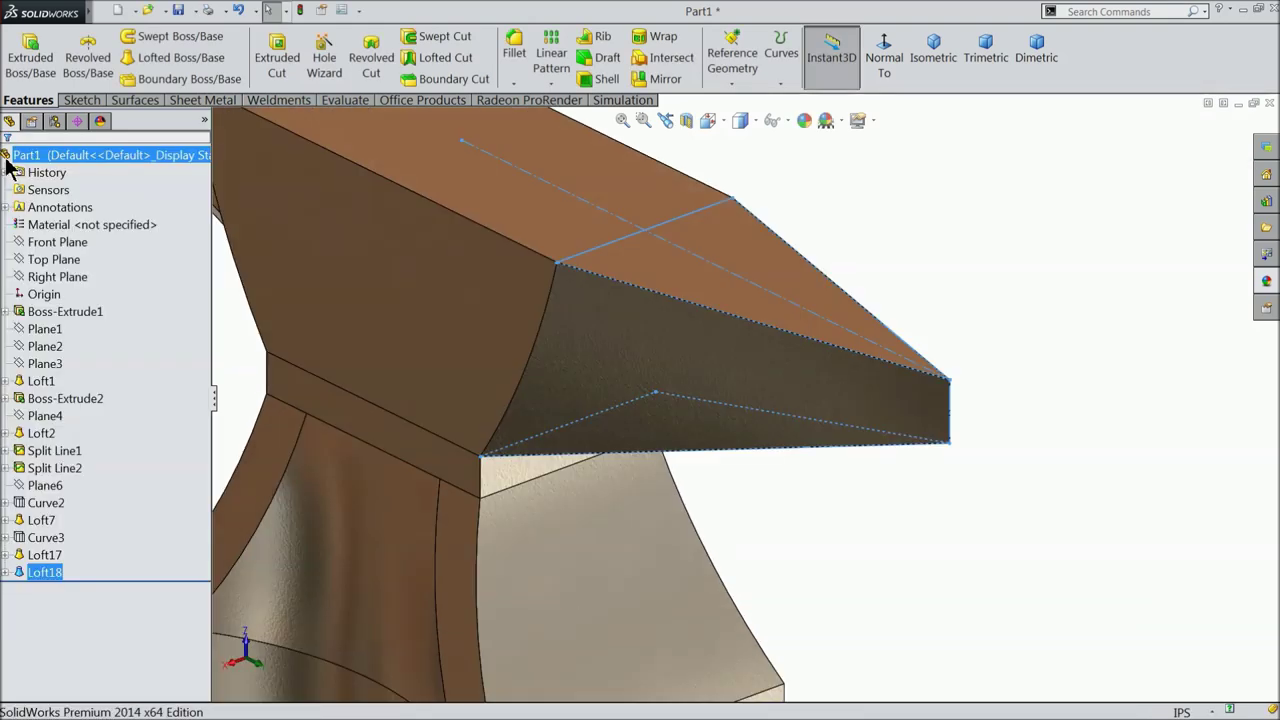
# - Examine the lofted pointed end and how it meets the block from several angles
pyautogui.scroll(5, 905, 270)
pyautogui.moveTo(903, 294); pyautogui.dragTo(914, 457, button='middle')
pyautogui.scroll(-3, 674, 340)
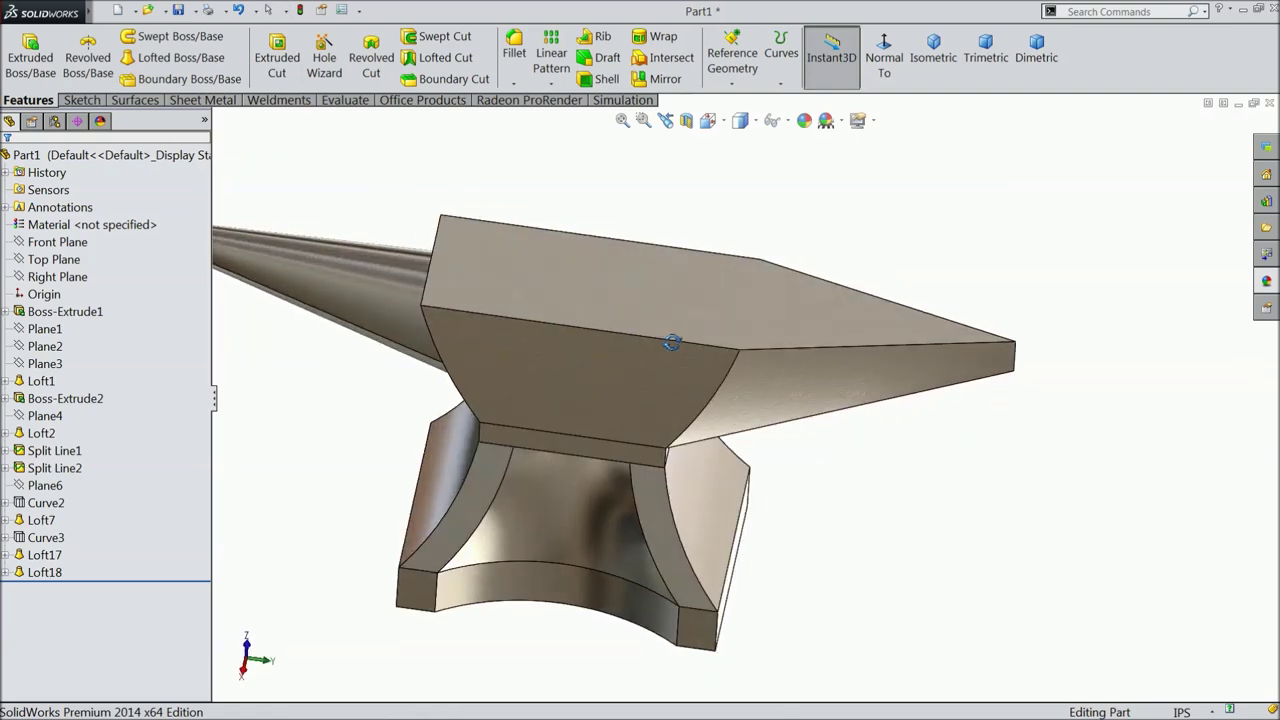
pyautogui.click(630, 300)
pyautogui.moveTo(620, 341); pyautogui.dragTo(712, 372, button='middle')
pyautogui.click(612, 383)
pyautogui.scroll(5, 843, 374)
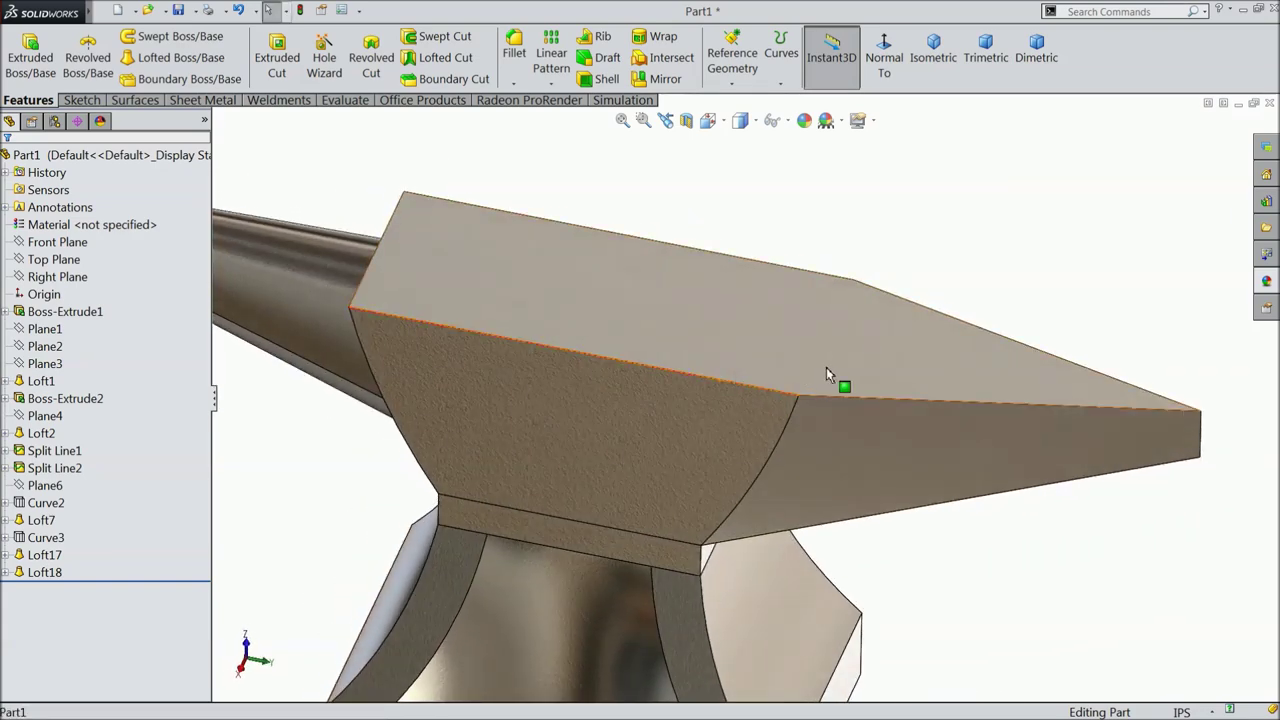
pyautogui.scroll(-4, 814, 423)
pyautogui.moveTo(757, 443); pyautogui.dragTo(724, 427, button='middle')
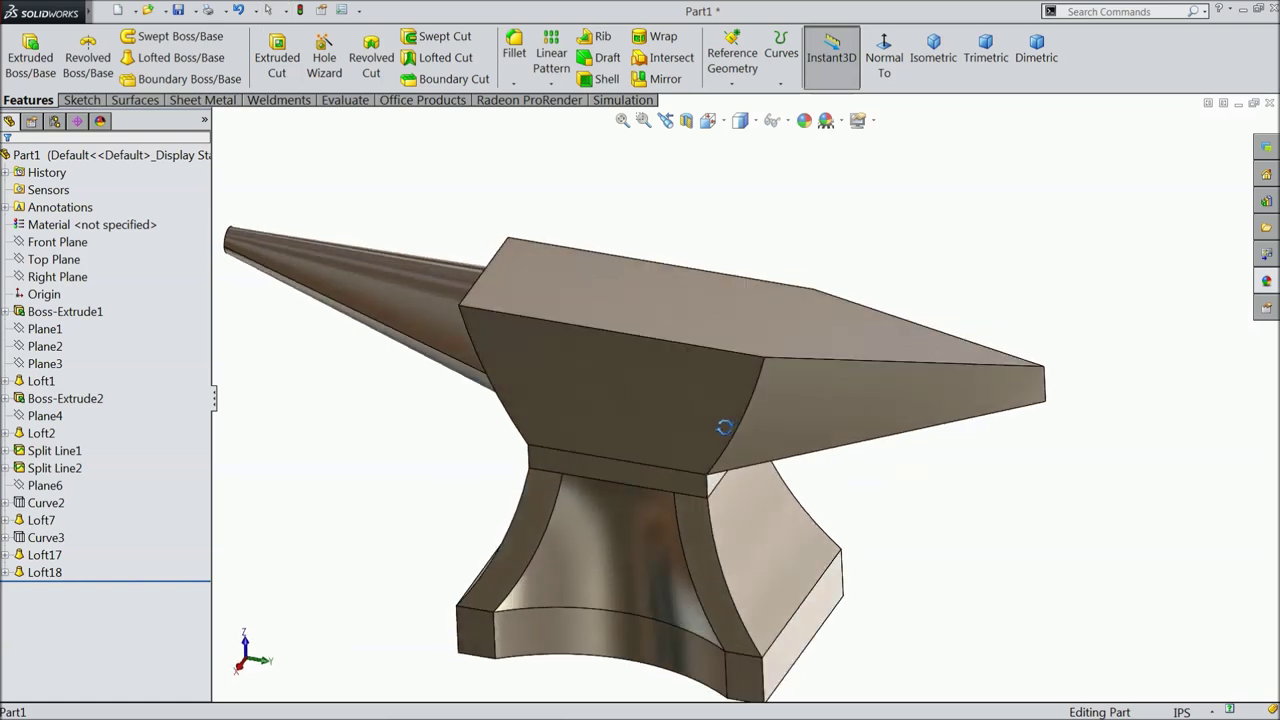
# - Start a sketch on the anvil's top face, viewed normal to it, and draw a lengthwise centerline between the midpoints of the block's end edges
pyautogui.click(733, 323)
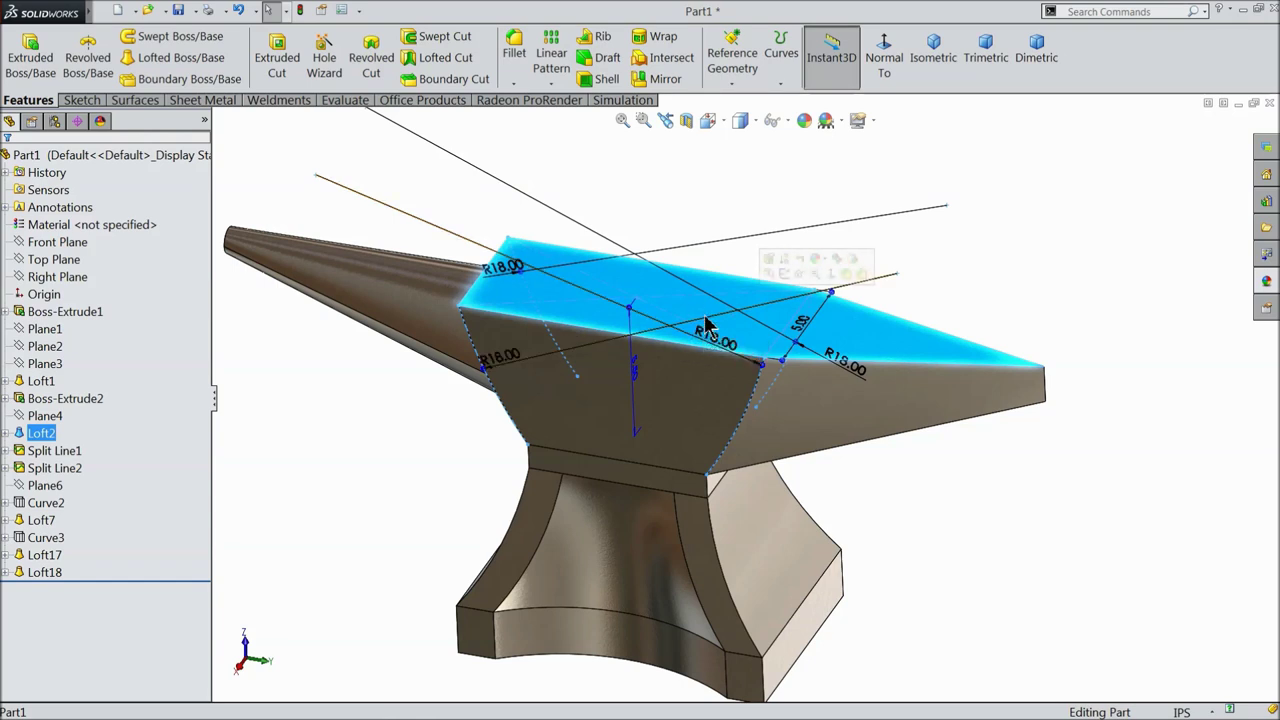
pyautogui.click(82, 100)
pyautogui.click(21, 55)
pyautogui.click(733, 55)
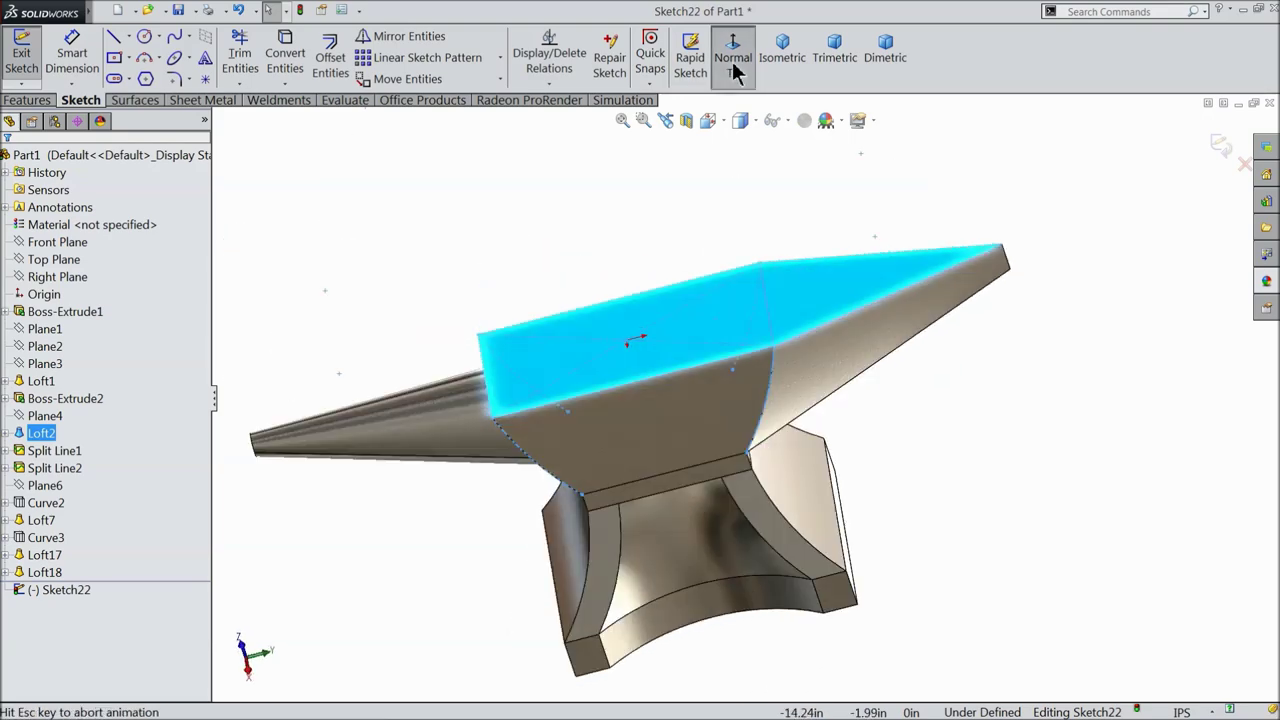
pyautogui.click(129, 37)
pyautogui.click(140, 77)
pyautogui.scroll(-3, 630, 400)
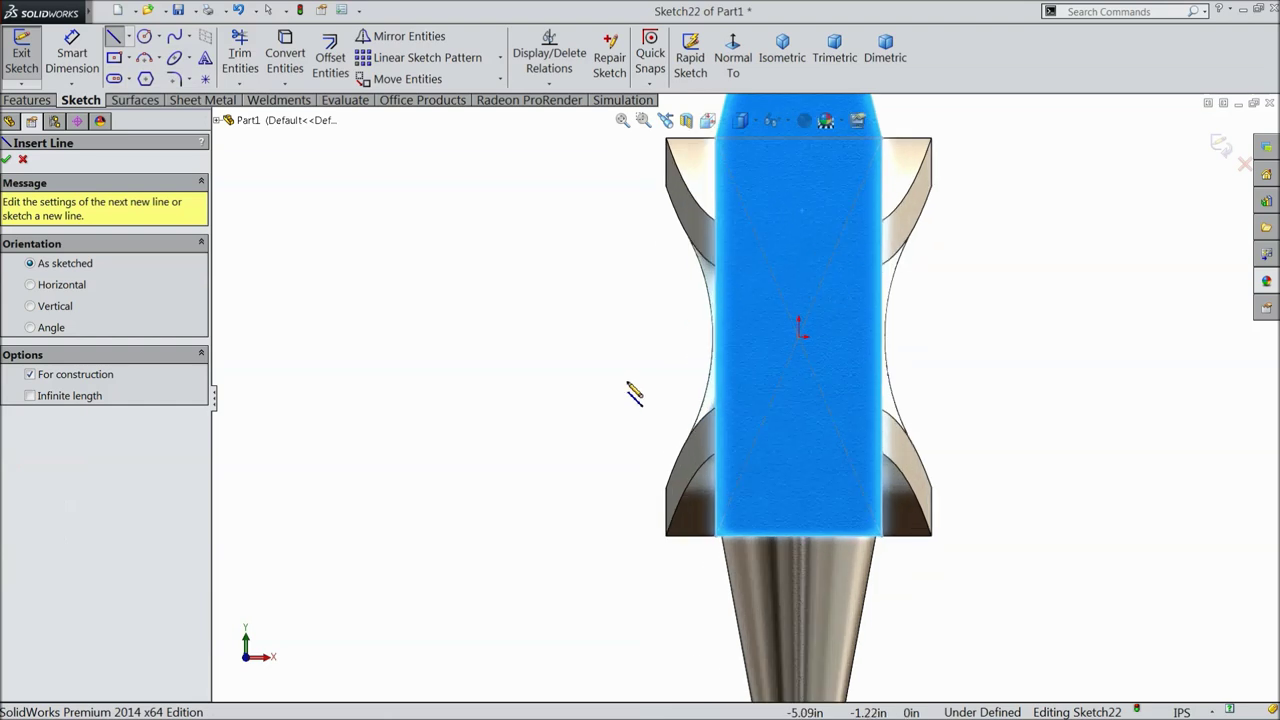
pyautogui.click(800, 138)
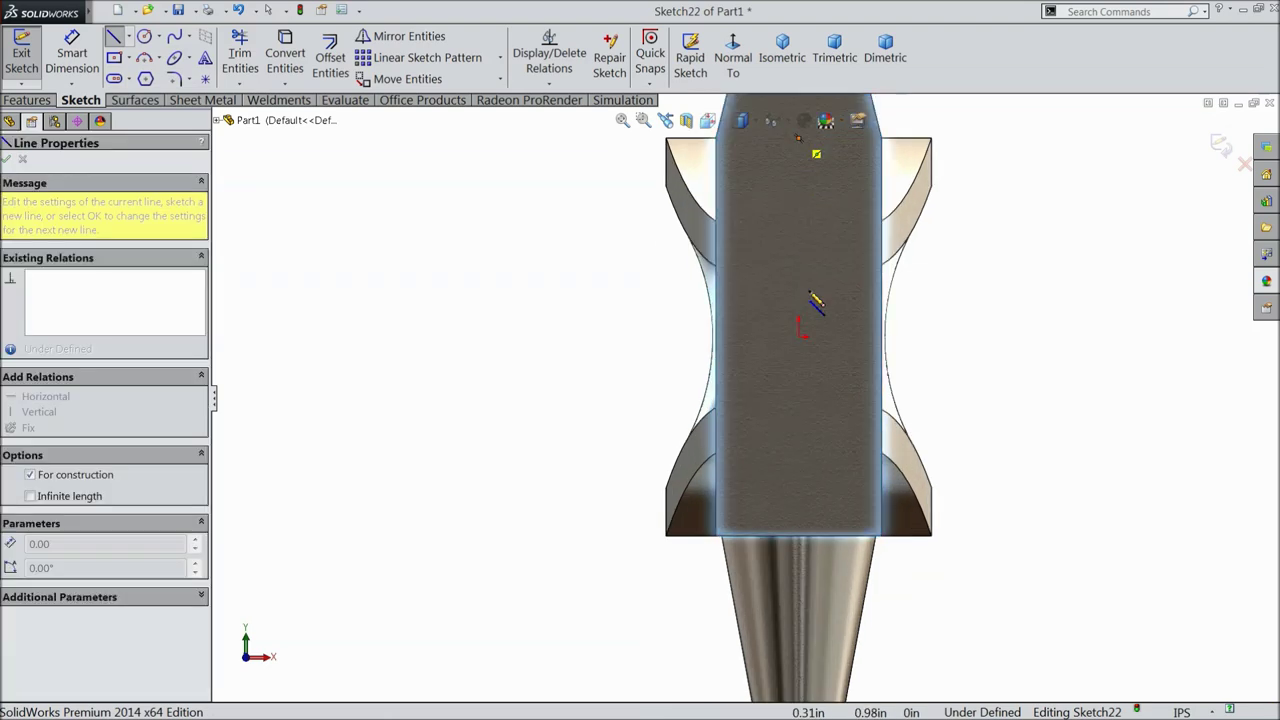
pyautogui.click(800, 538)
pyautogui.rightClick(800, 540)
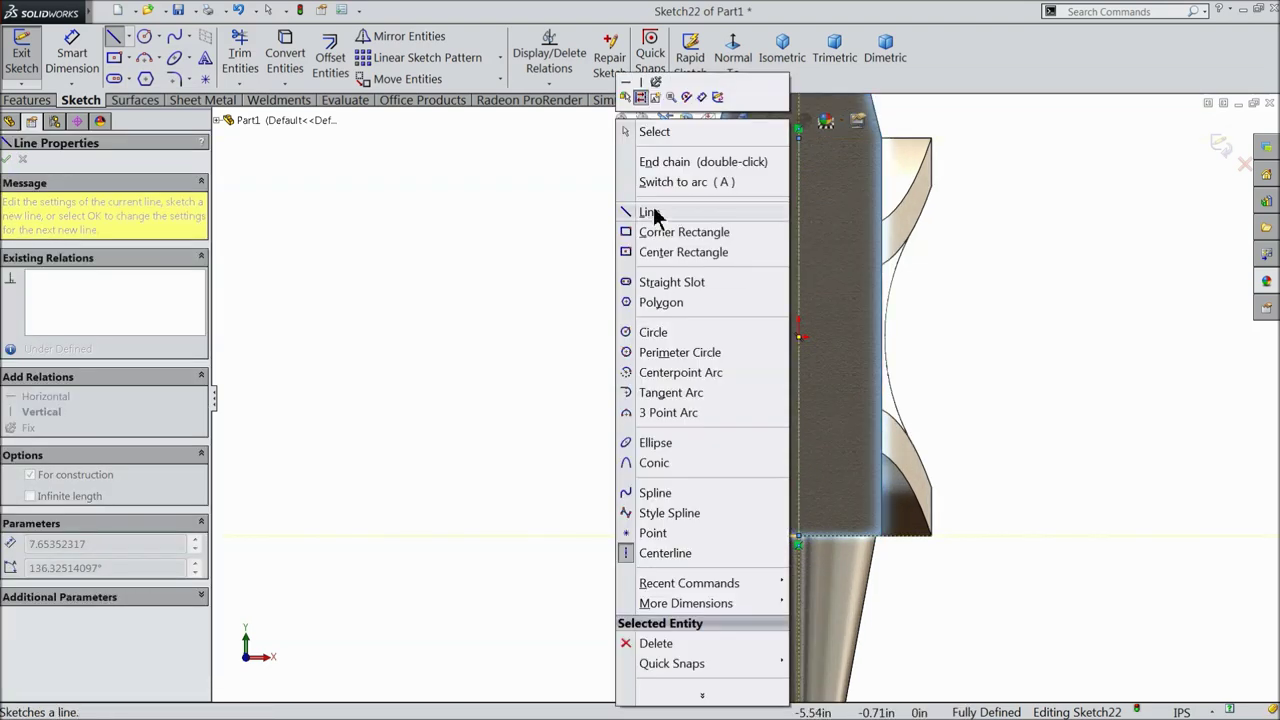
pyautogui.click(651, 131)
# - Draw a center rectangle about 1.93 by 1.64 in, centred on the centerline toward the pointed end
pyautogui.click(114, 57)
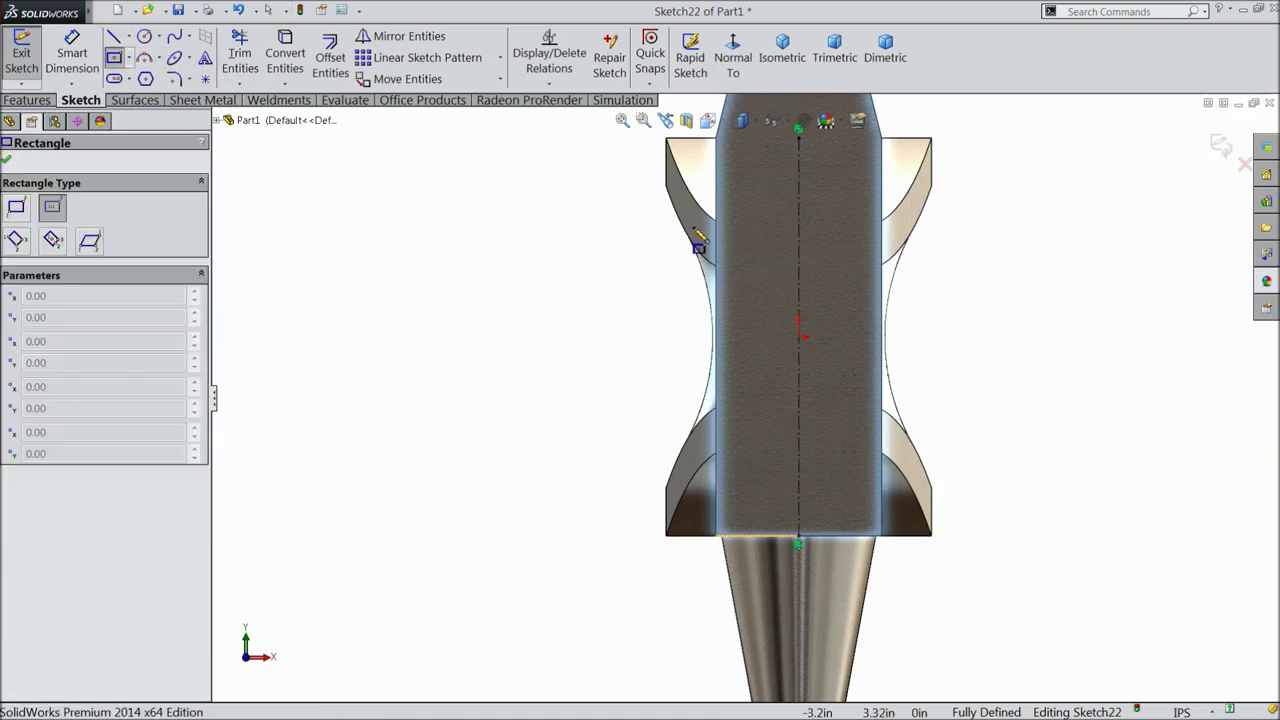
pyautogui.scroll(-3, 835, 255)
pyautogui.click(824, 252)
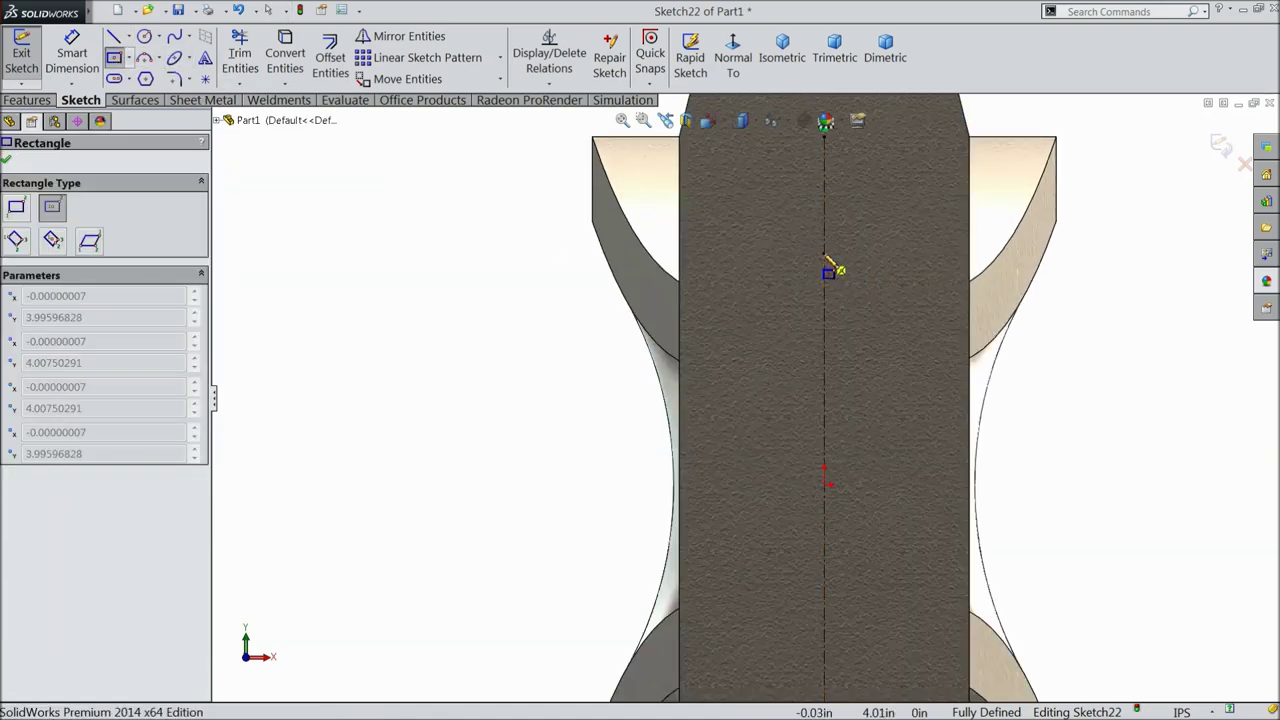
pyautogui.click(768, 205)
# - Dimension the rectangle to 1 in wide and 1 in high
pyautogui.click(70, 57)
pyautogui.scroll(-2, 908, 240)
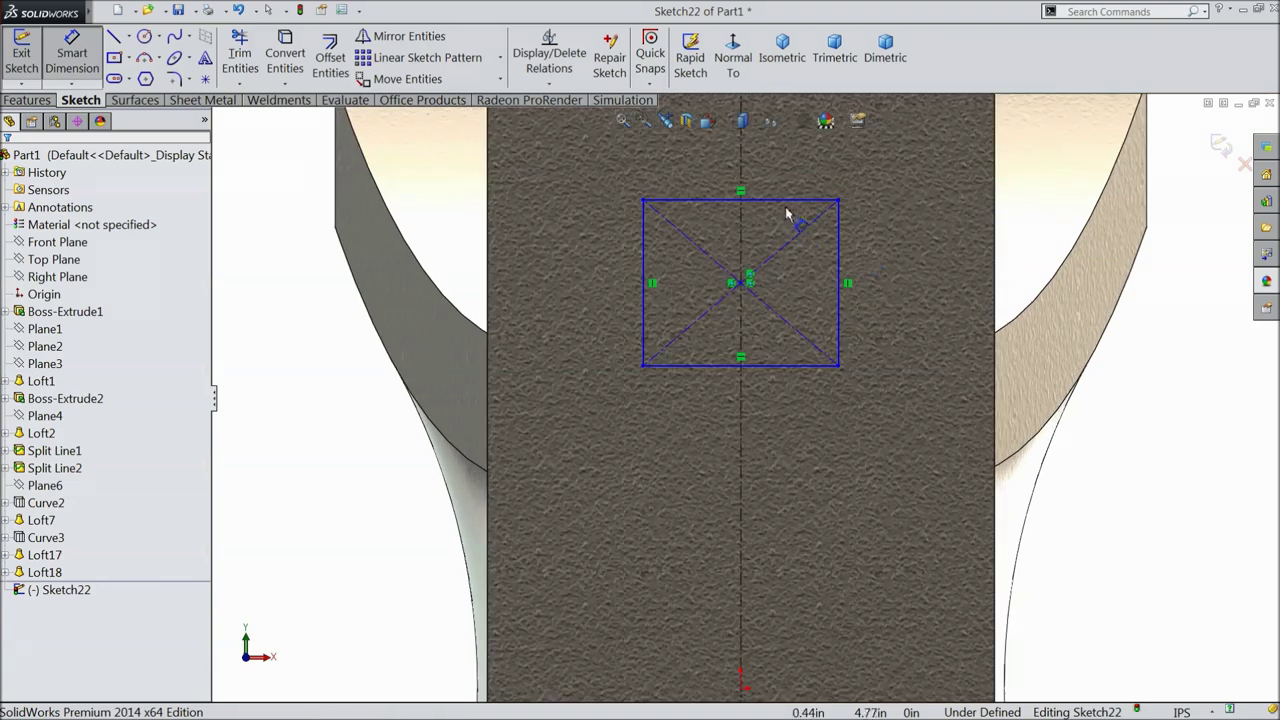
pyautogui.click(789, 201)
pyautogui.click(771, 175)
pyautogui.write('1')
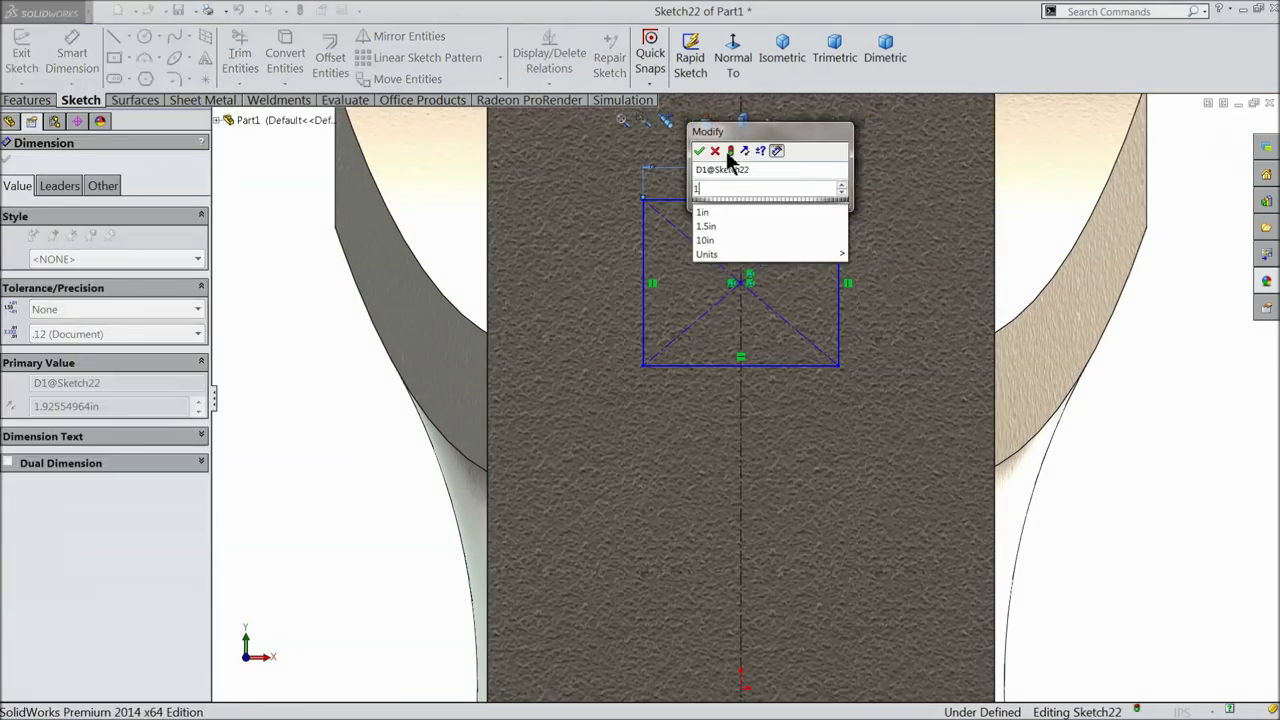
pyautogui.press('Return')
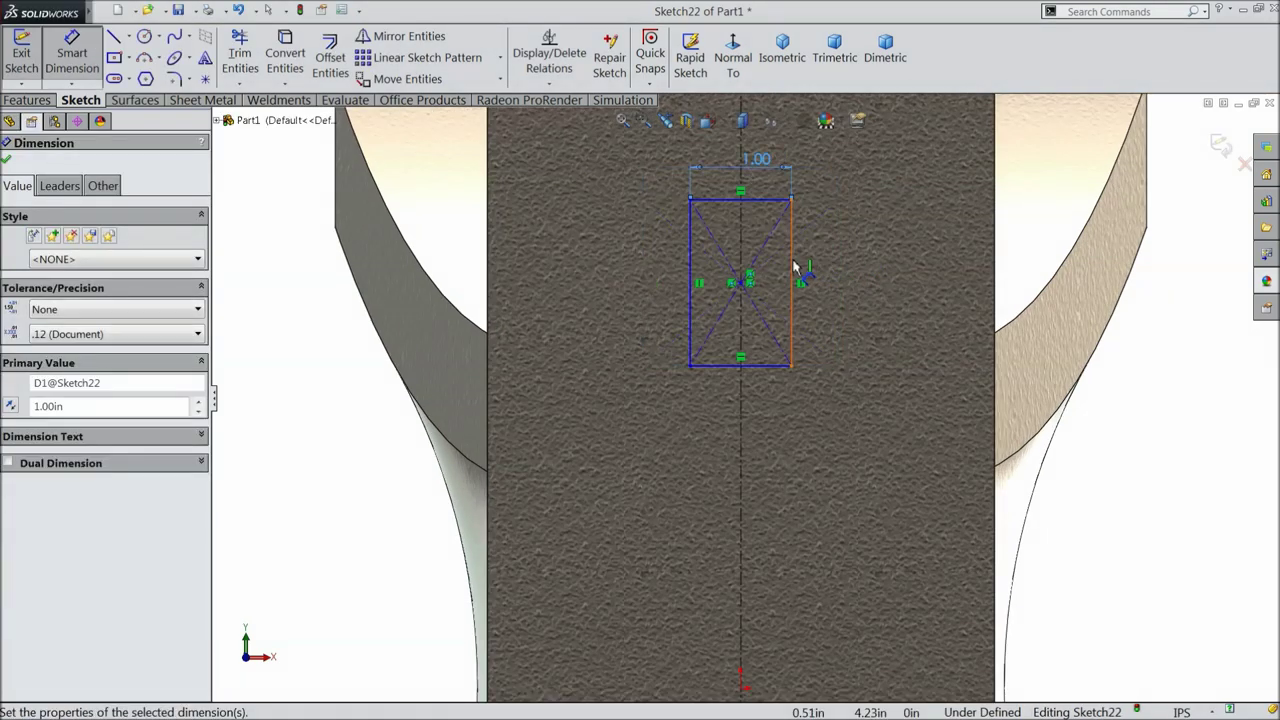
pyautogui.click(791, 280)
pyautogui.click(1008, 272)
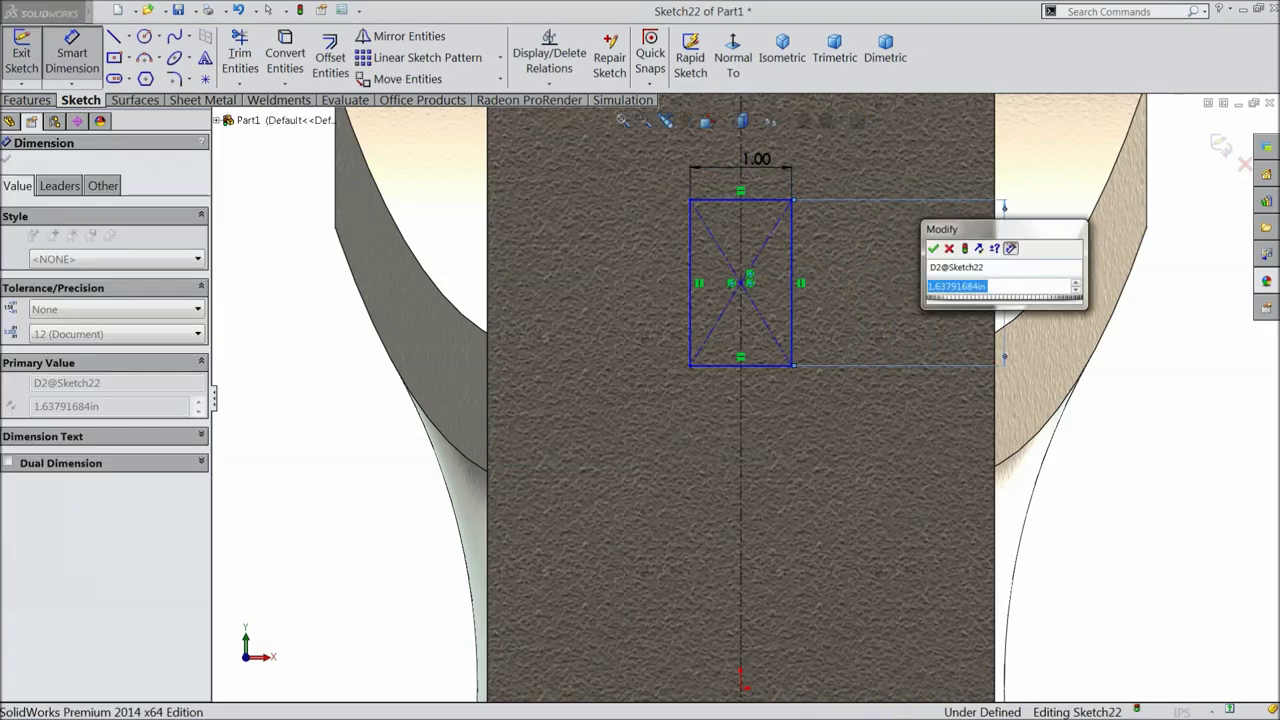
pyautogui.write('1')
pyautogui.press('Return')
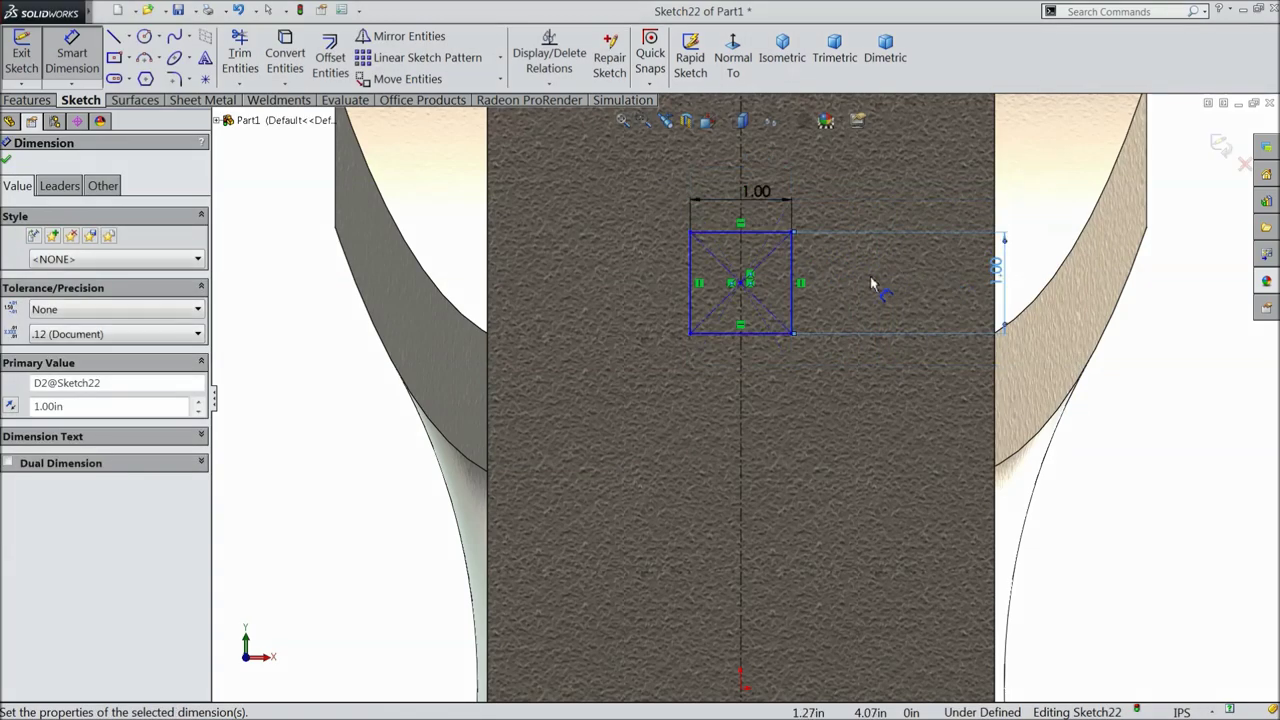
# - Dimension the square's near edge 1 in from the centerline endpoint at the block's pointed end
pyautogui.scroll(2, 857, 286)
pyautogui.scroll(-2, 797, 303)
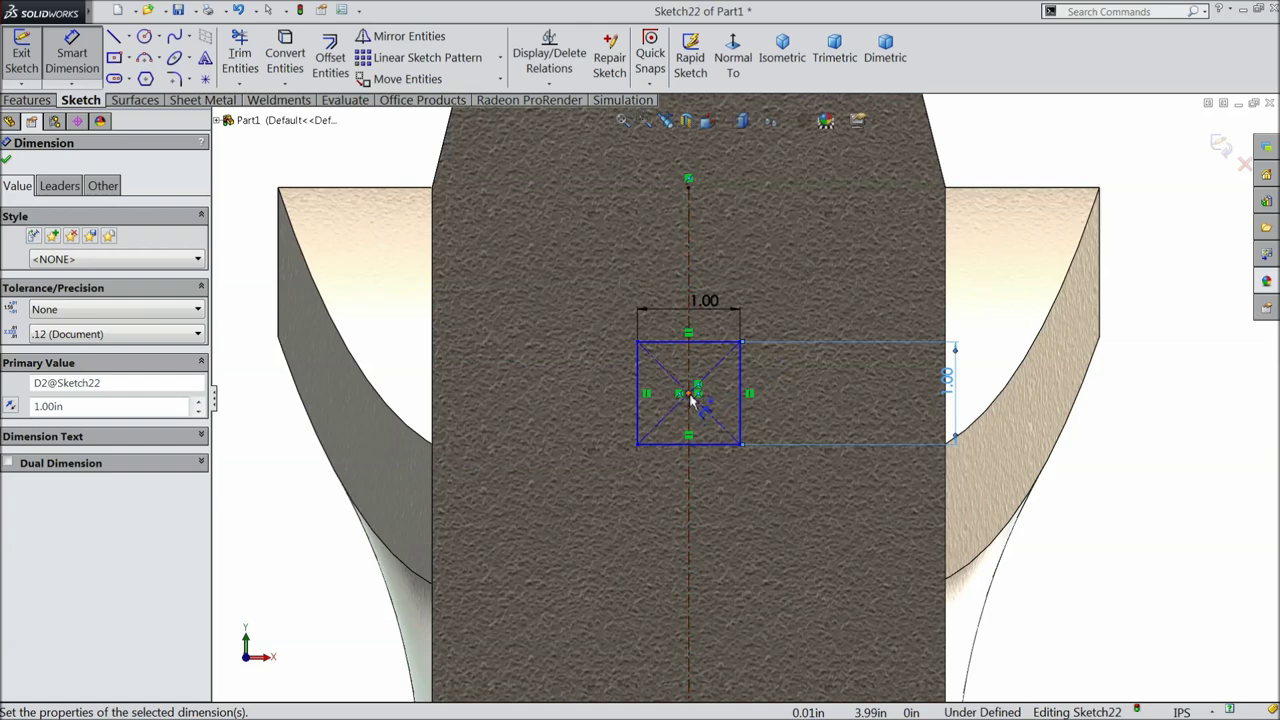
pyautogui.click(703, 345)
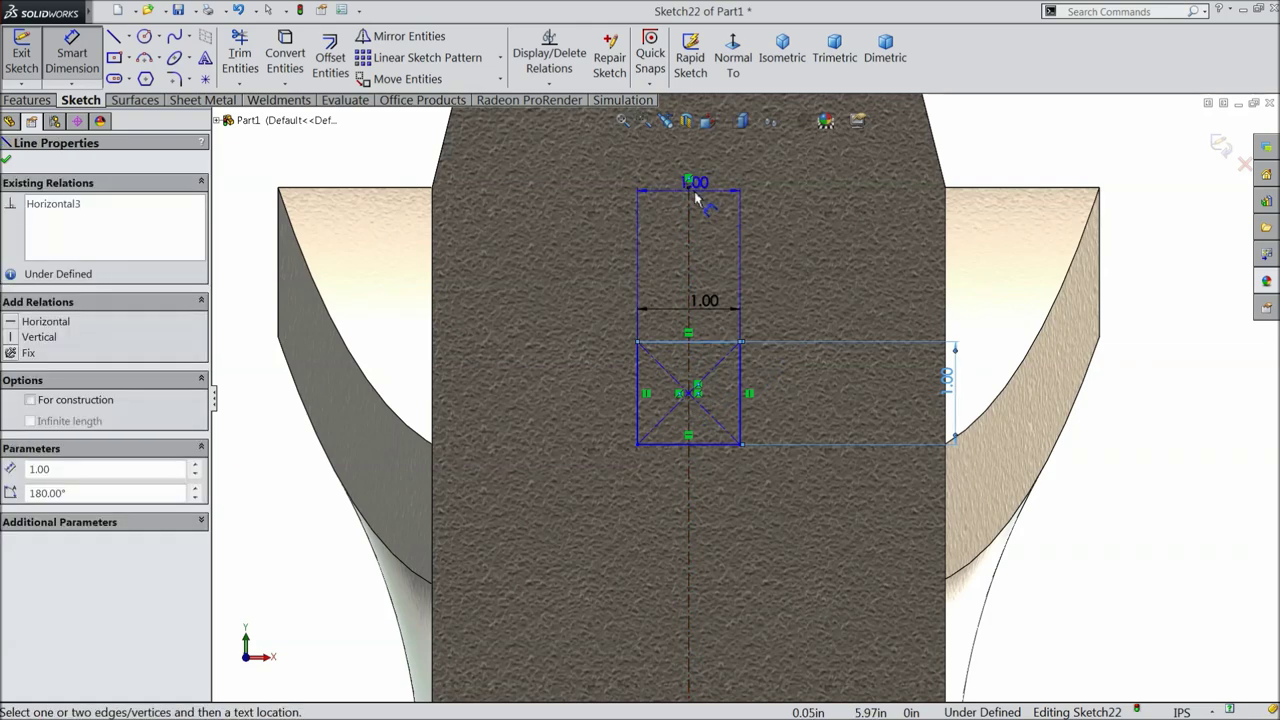
pyautogui.click(688, 190)
pyautogui.click(343, 258)
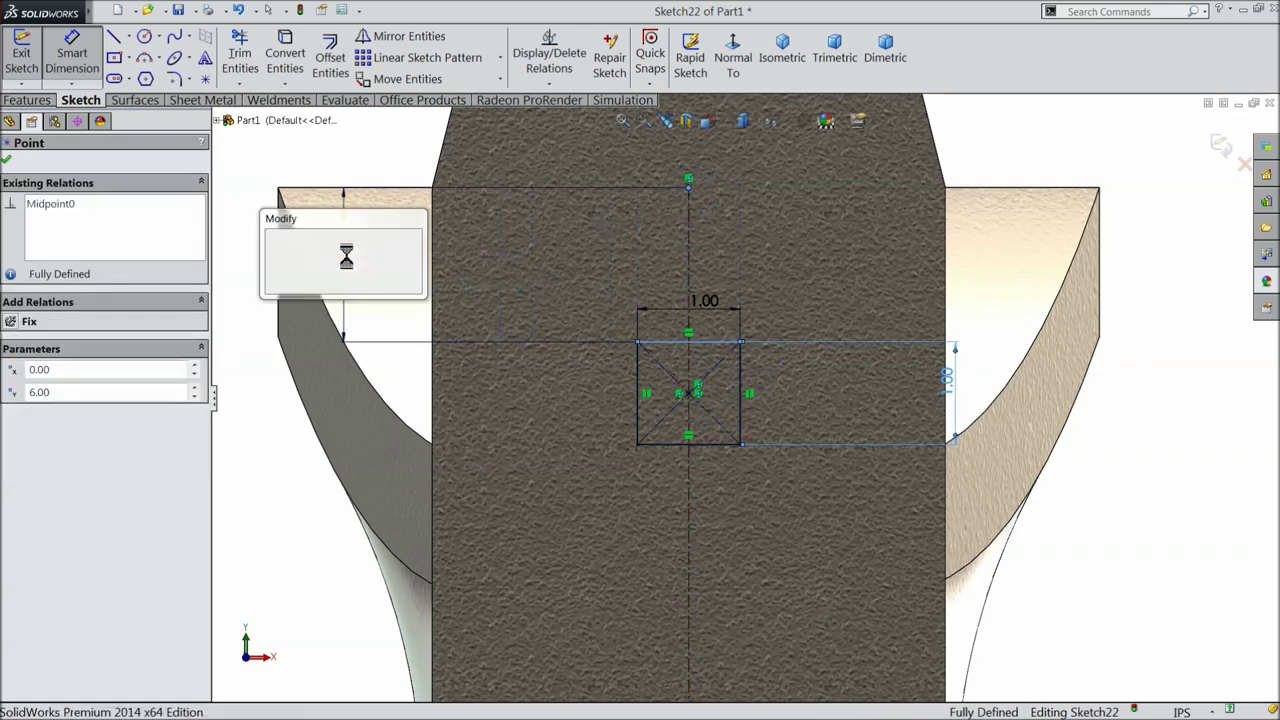
pyautogui.write('1')
pyautogui.press('Return')
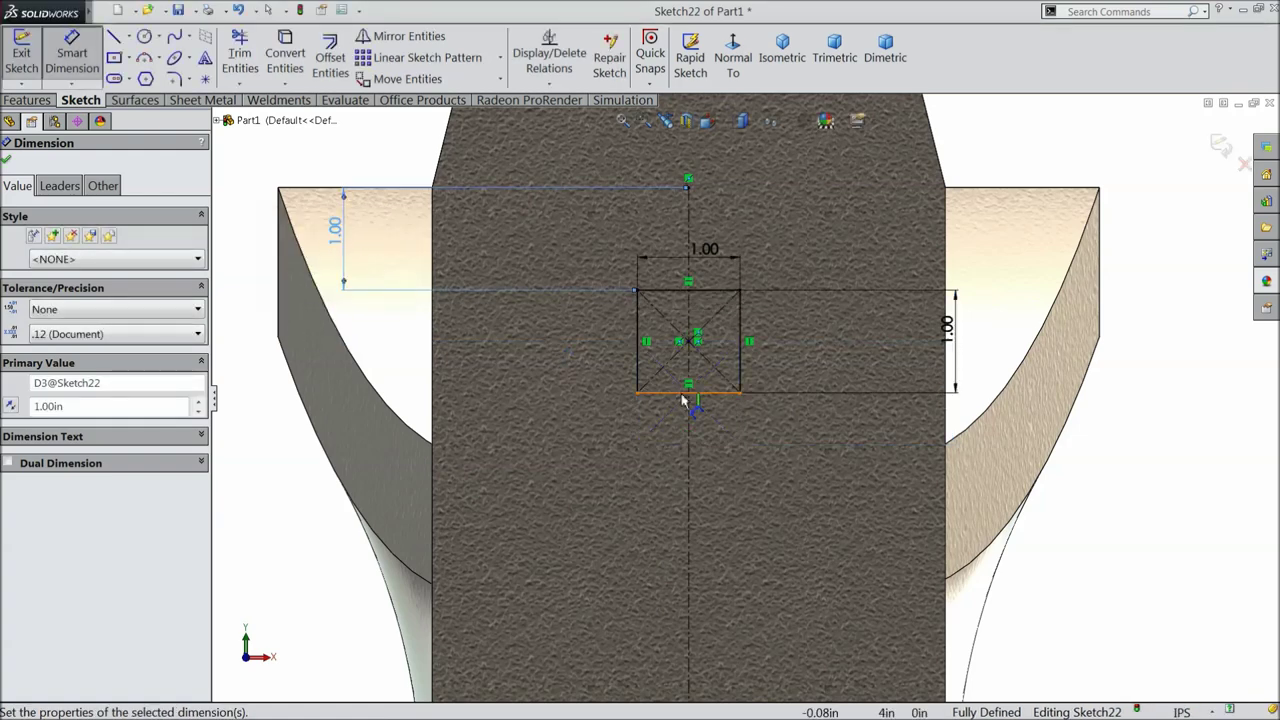
# - Draw a circle about 1.78 in in diameter, centred on the centerline toward the spout end of the block
pyautogui.scroll(-5, 692, 425)
pyautogui.scroll(-3, 755, 556)
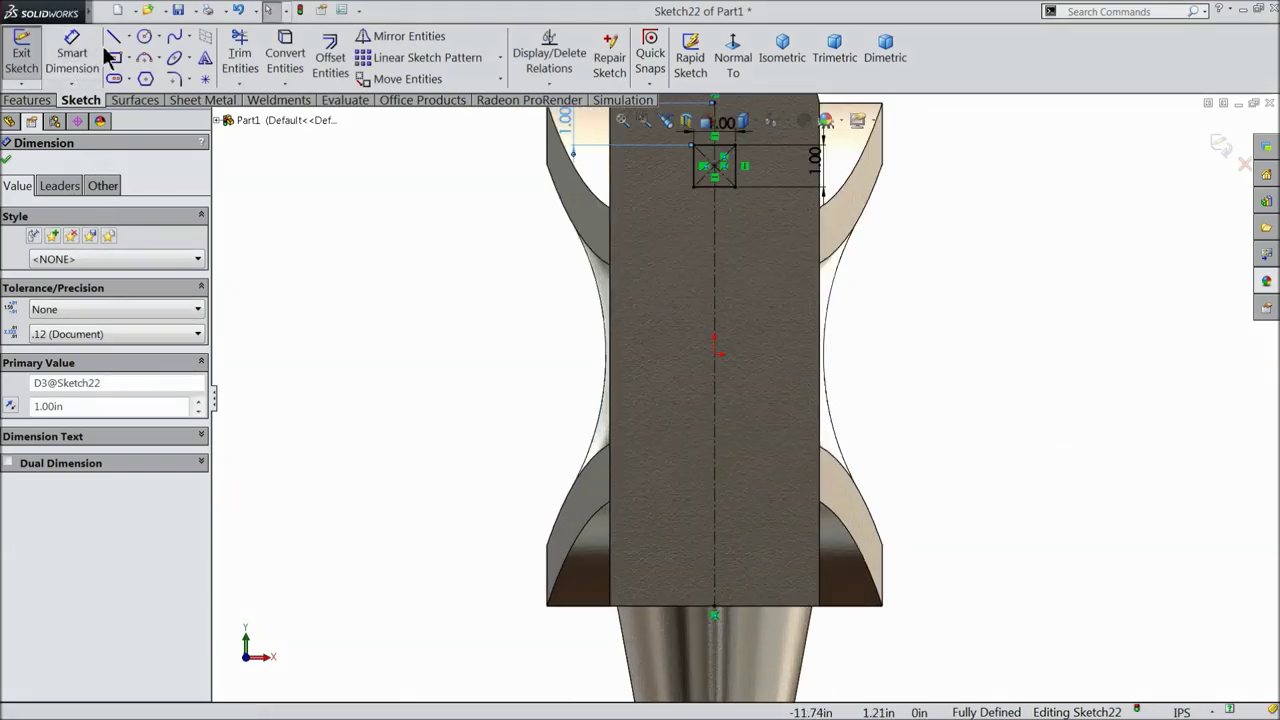
pyautogui.click(144, 38)
pyautogui.scroll(-2, 737, 514)
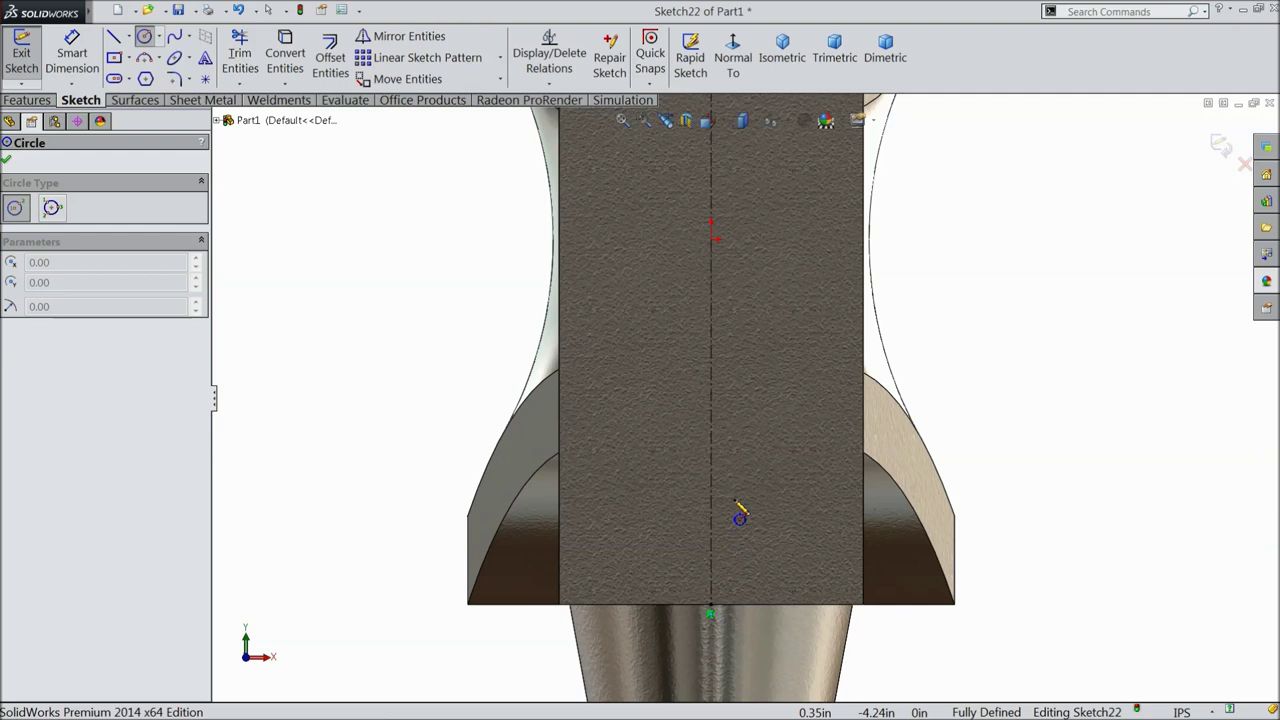
pyautogui.click(710, 463)
pyautogui.click(765, 458)
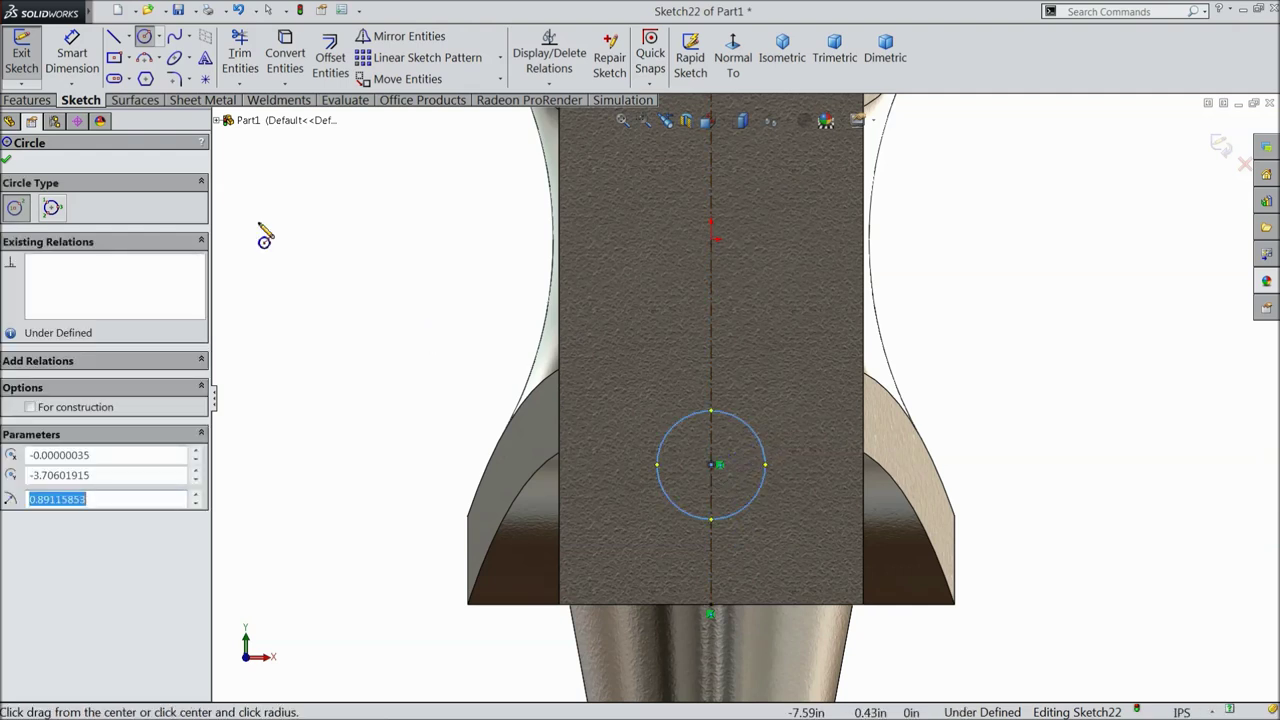
# - Dimension the circle's diameter to 1 in
pyautogui.click(84, 64)
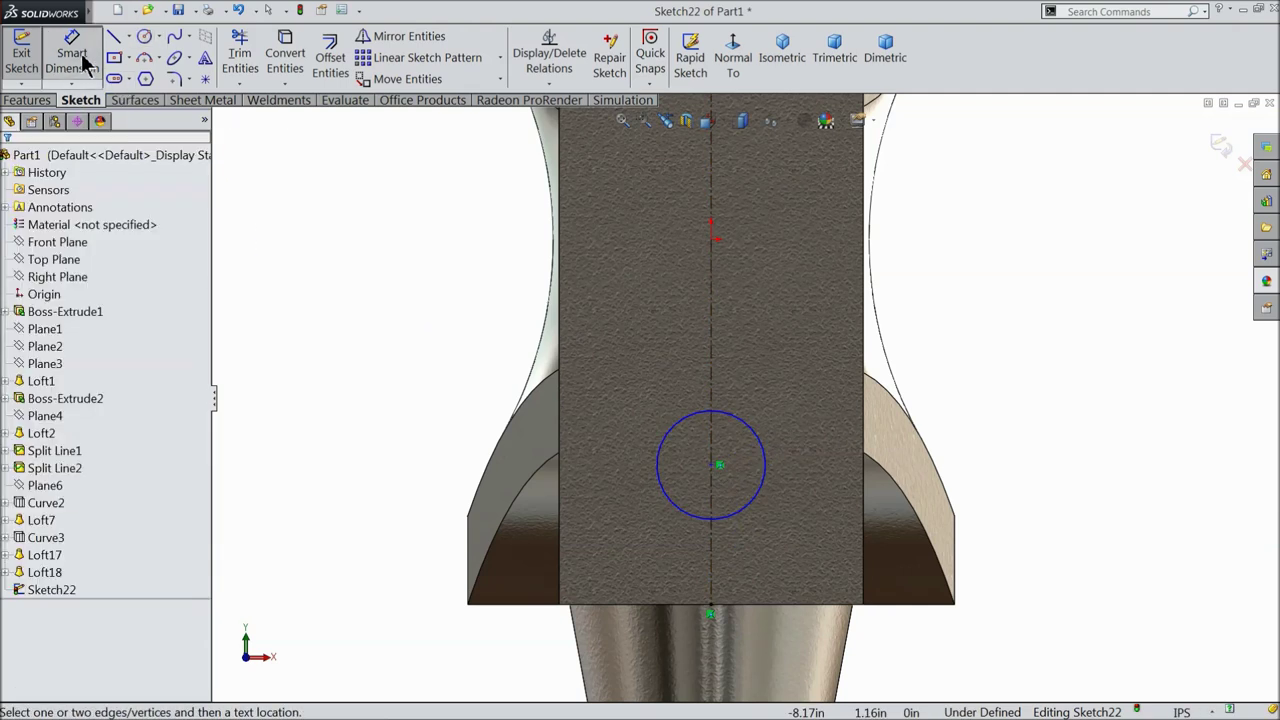
pyautogui.scroll(-2, 776, 482)
pyautogui.click(756, 451)
pyautogui.click(814, 437)
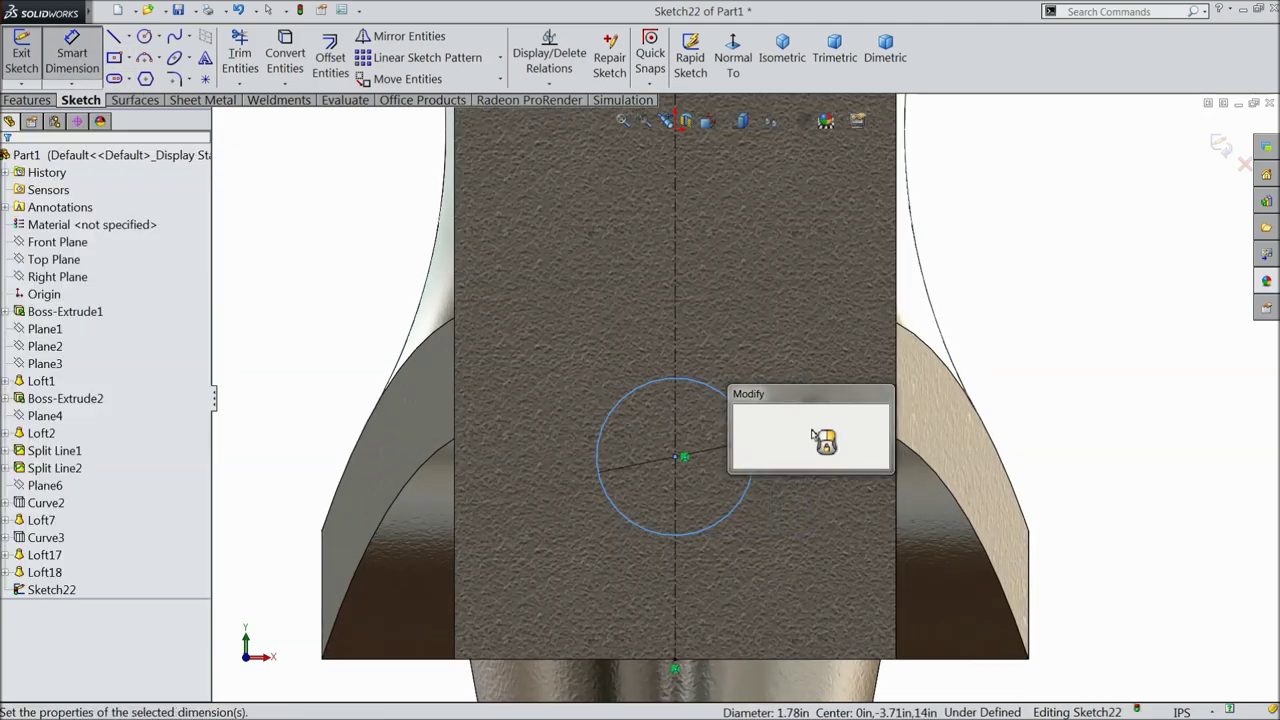
pyautogui.write('1')
pyautogui.press('Return')
# - Dimension the circle's center 1.5 in from the centerline endpoint at the block's spout end
pyautogui.click(684, 458)
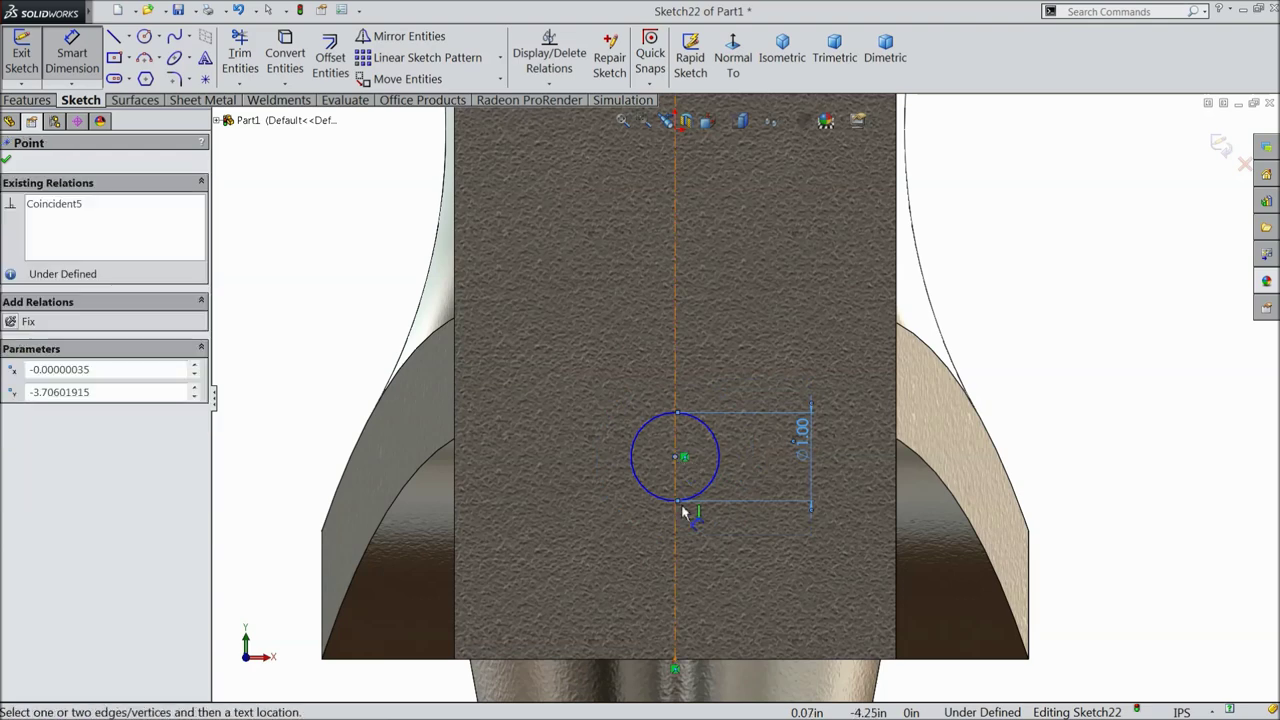
pyautogui.click(676, 663)
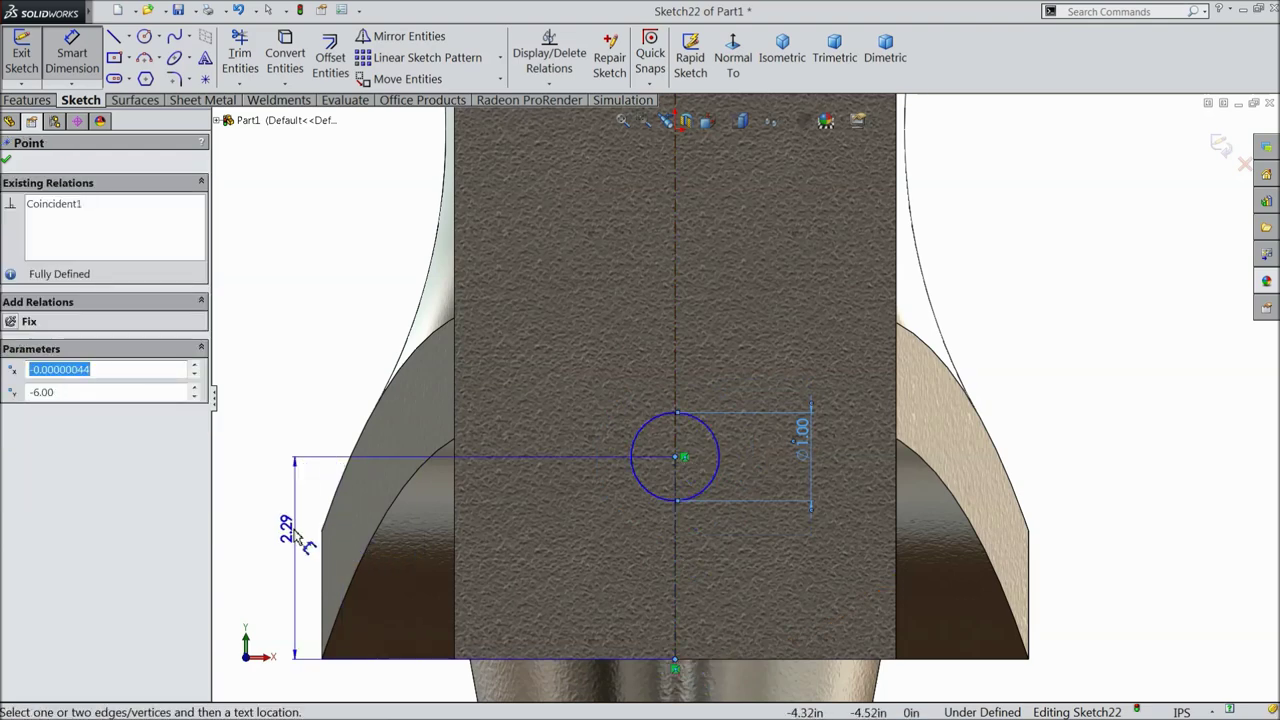
pyautogui.click(292, 530)
pyautogui.write('1.5')
pyautogui.press('Return')
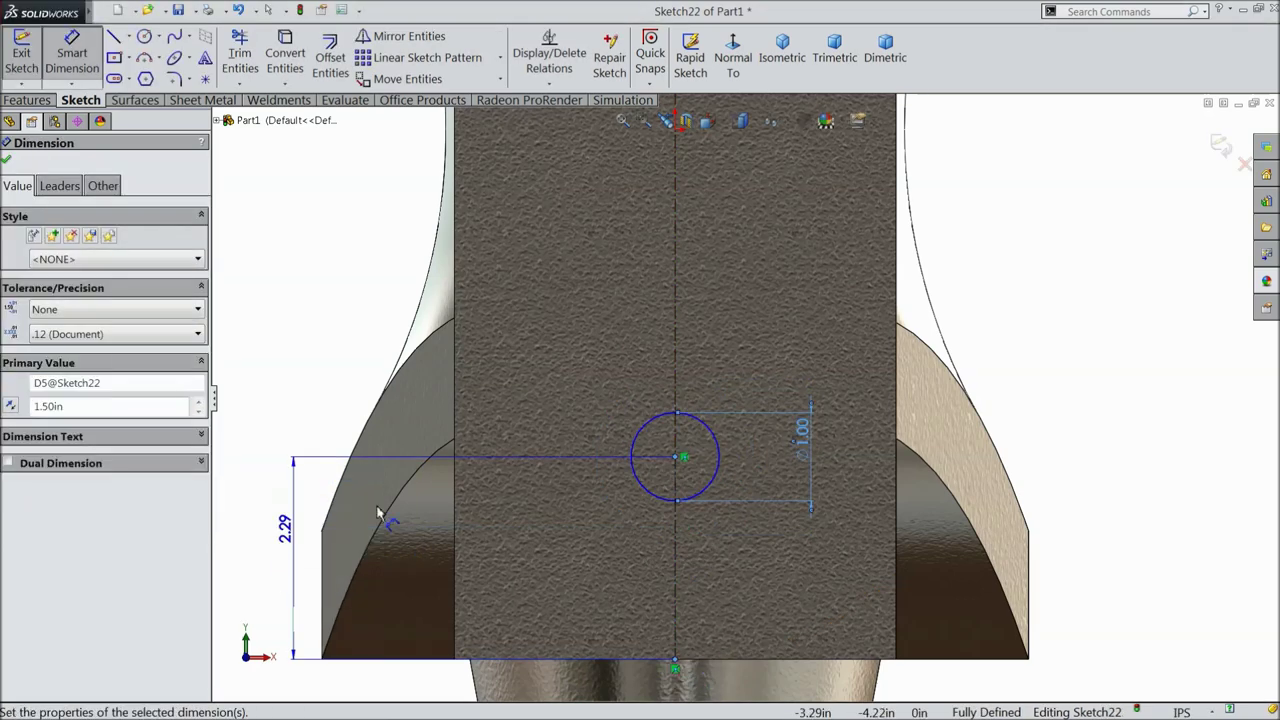
# - Cut-extrude the square and the circle into the anvil's top face with a blind depth of 1 in
pyautogui.press('z')
pyautogui.moveTo(590, 512)
pyautogui.mouseDown(button='middle')
pyautogui.moveTo(606, 543)
pyautogui.moveTo(477, 314)
pyautogui.moveTo(526, 491)
pyautogui.moveTo(705, 360)
pyautogui.mouseUp(button='middle')
pyautogui.scroll(-5, 757, 286)
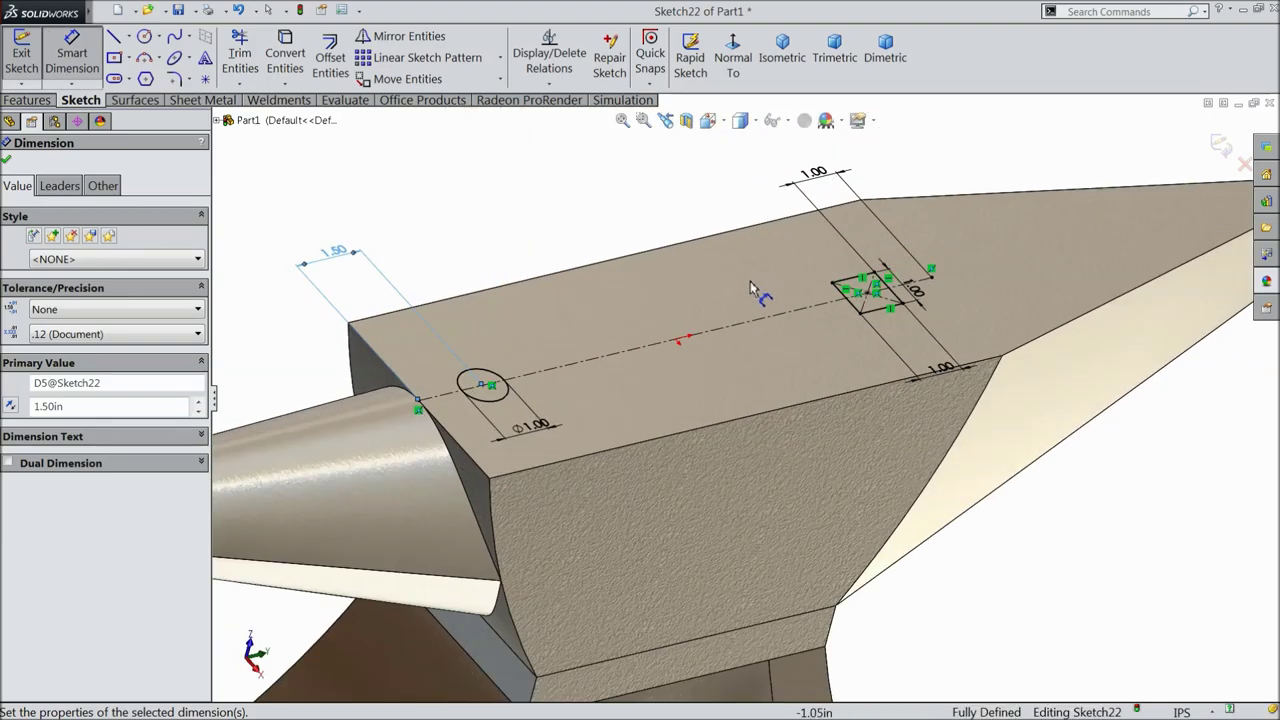
pyautogui.click(27, 100)
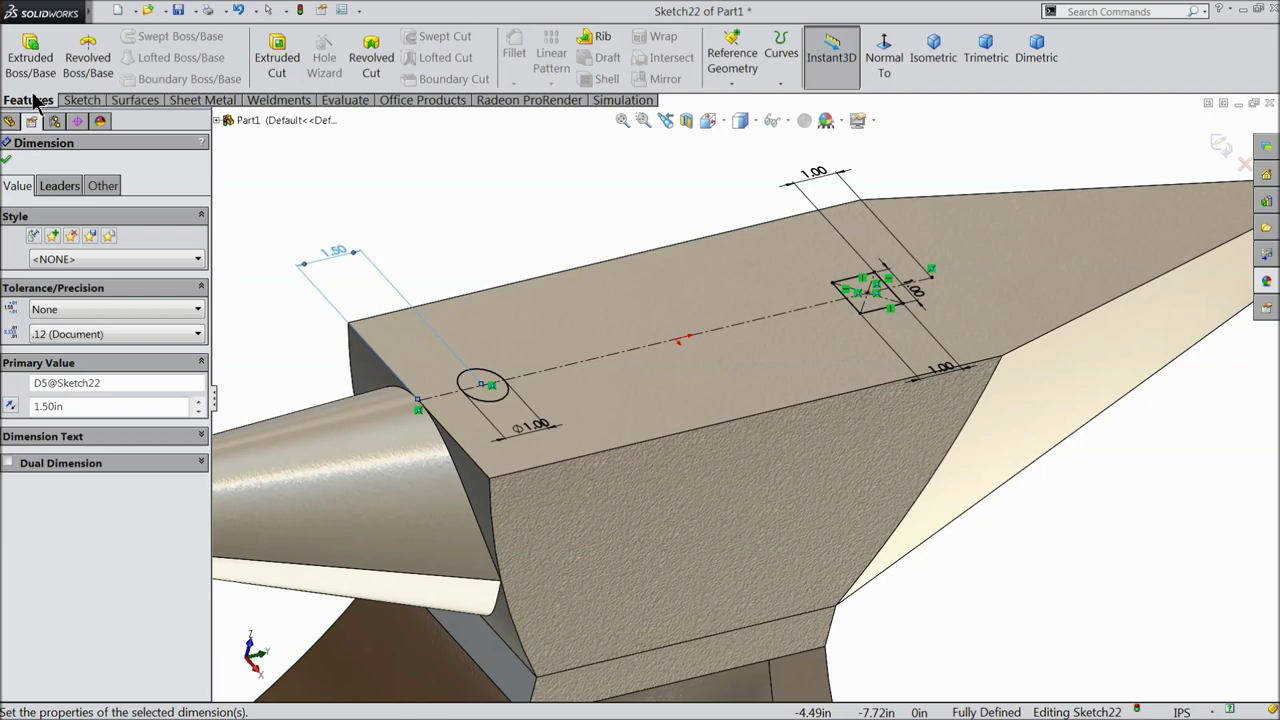
pyautogui.click(33, 68)
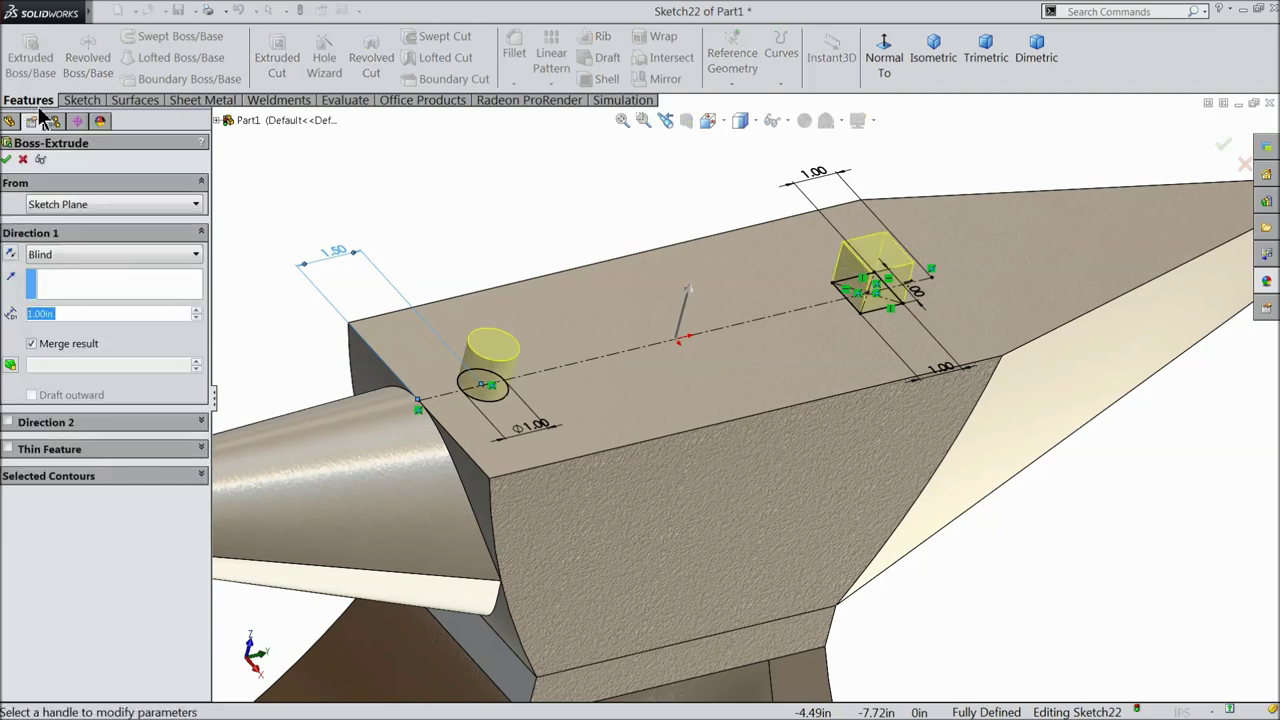
pyautogui.click(22, 160)
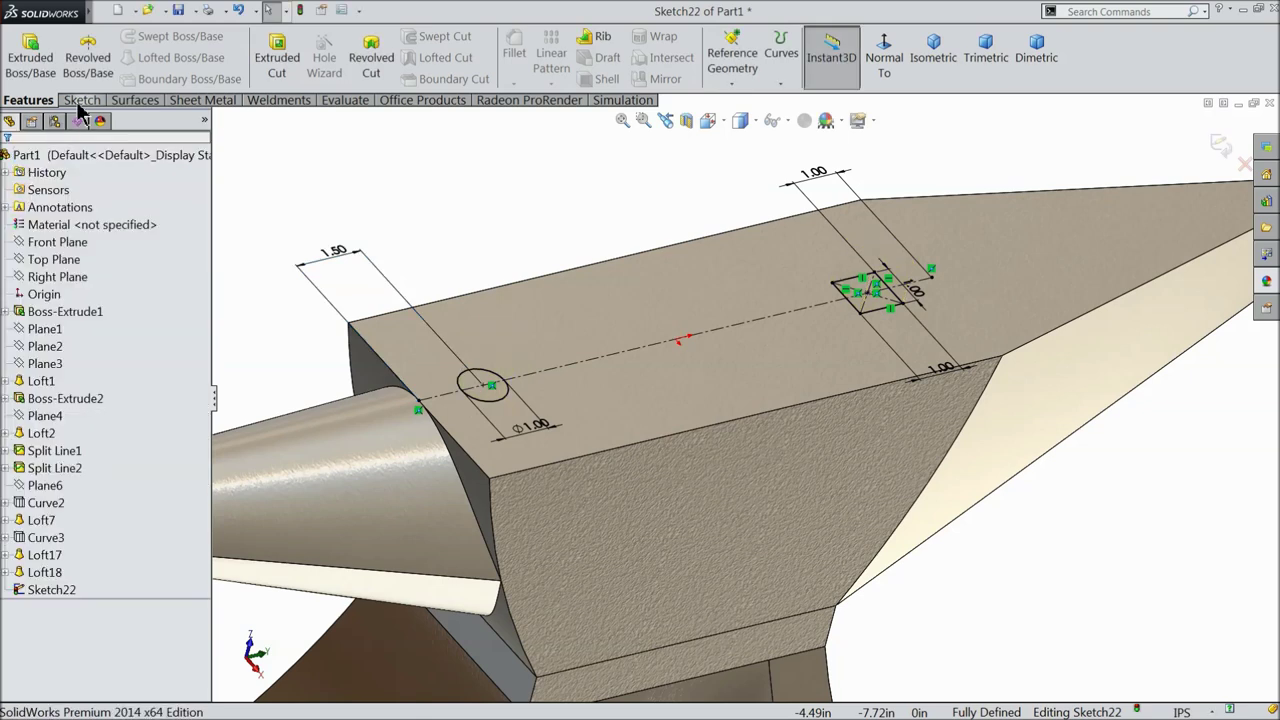
pyautogui.click(279, 62)
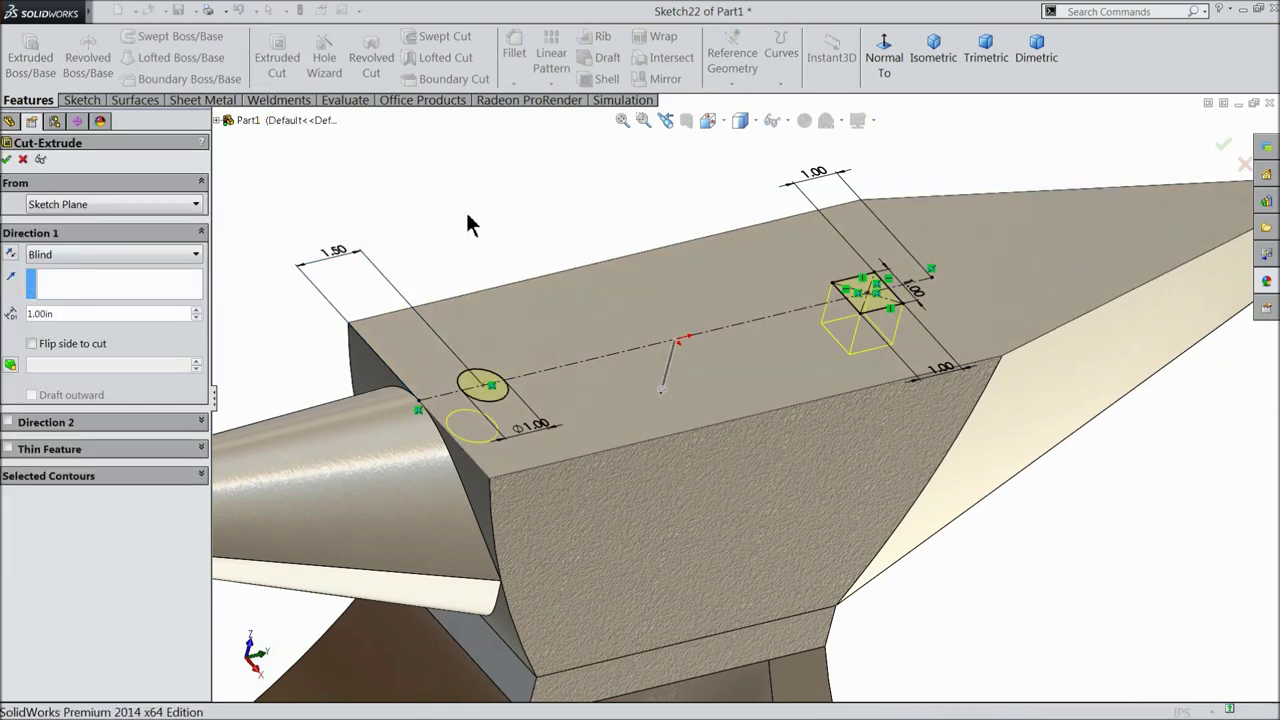
pyautogui.click(500, 193)
# - Examine the square and round holes and the anvil's overall shape from several angles
pyautogui.scroll(4, 497, 215)
pyautogui.moveTo(503, 254); pyautogui.dragTo(500, 314, button='middle')
pyautogui.scroll(3, 740, 470)
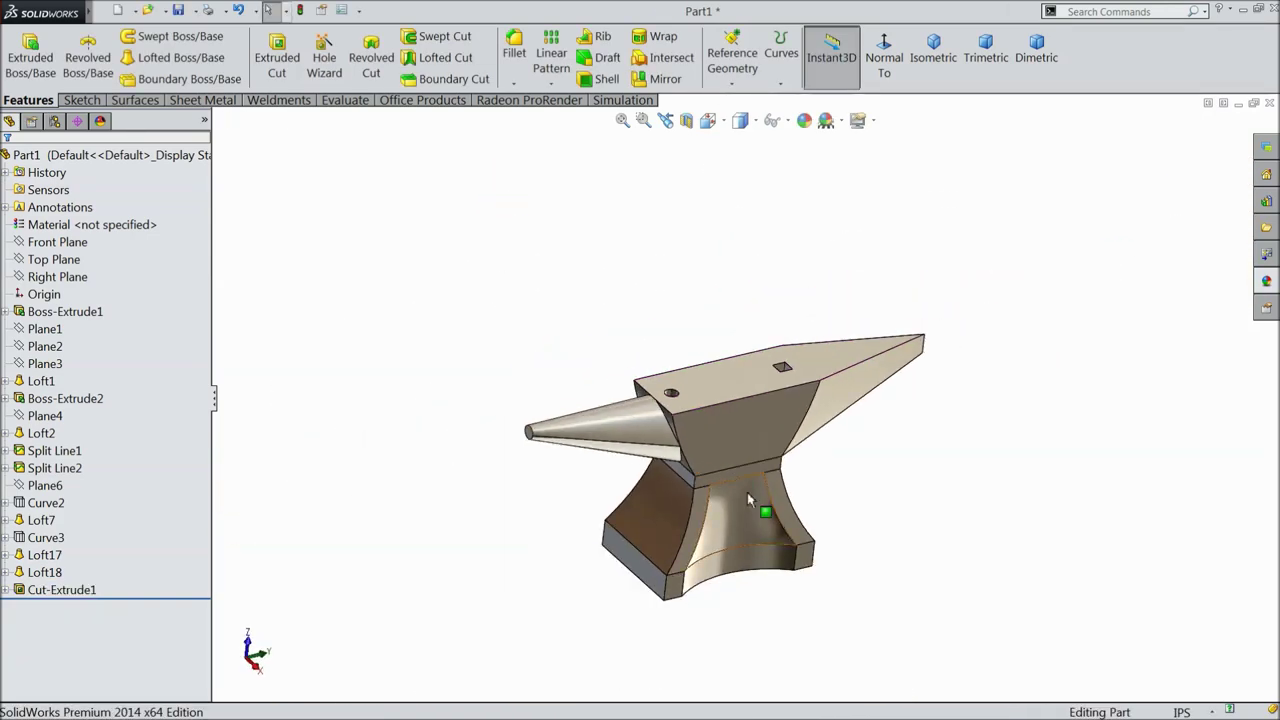
pyautogui.scroll(-3, 735, 477)
pyautogui.moveTo(735, 477); pyautogui.dragTo(731, 431, button='middle')
pyautogui.moveTo(612, 335); pyautogui.dragTo(817, 380, button='middle')
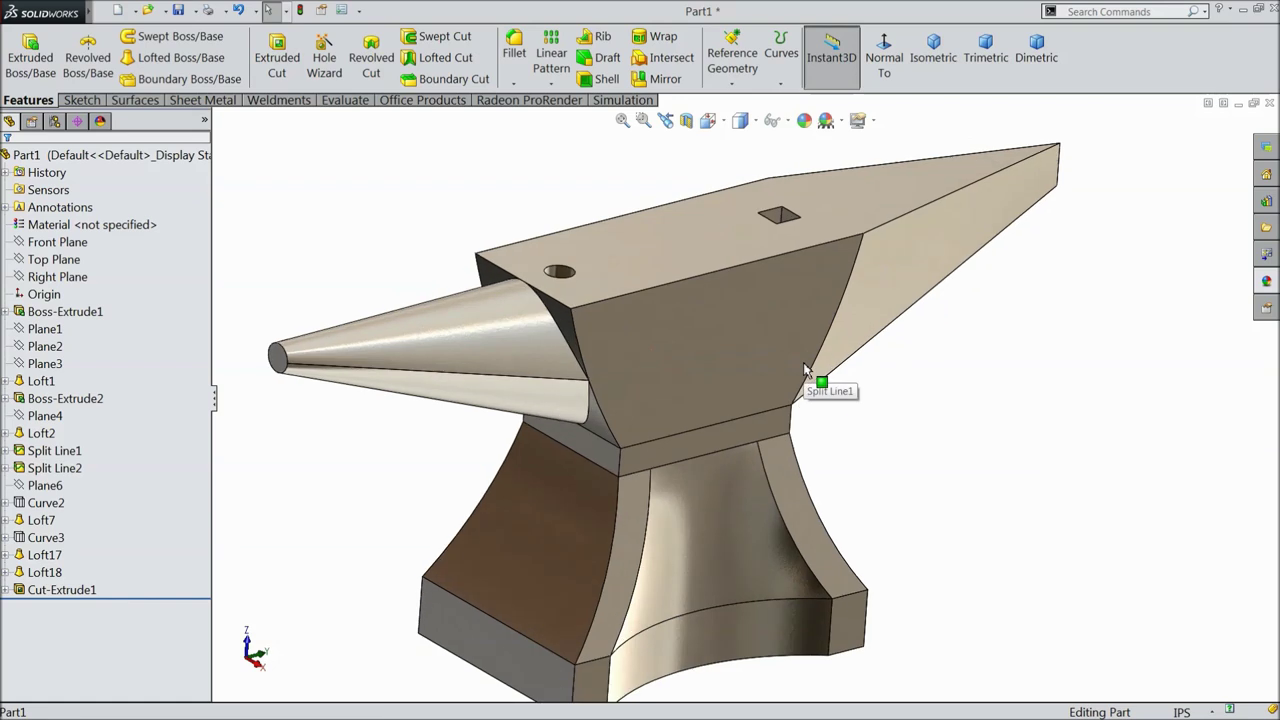
pyautogui.moveTo(749, 420); pyautogui.dragTo(712, 412, button='middle')
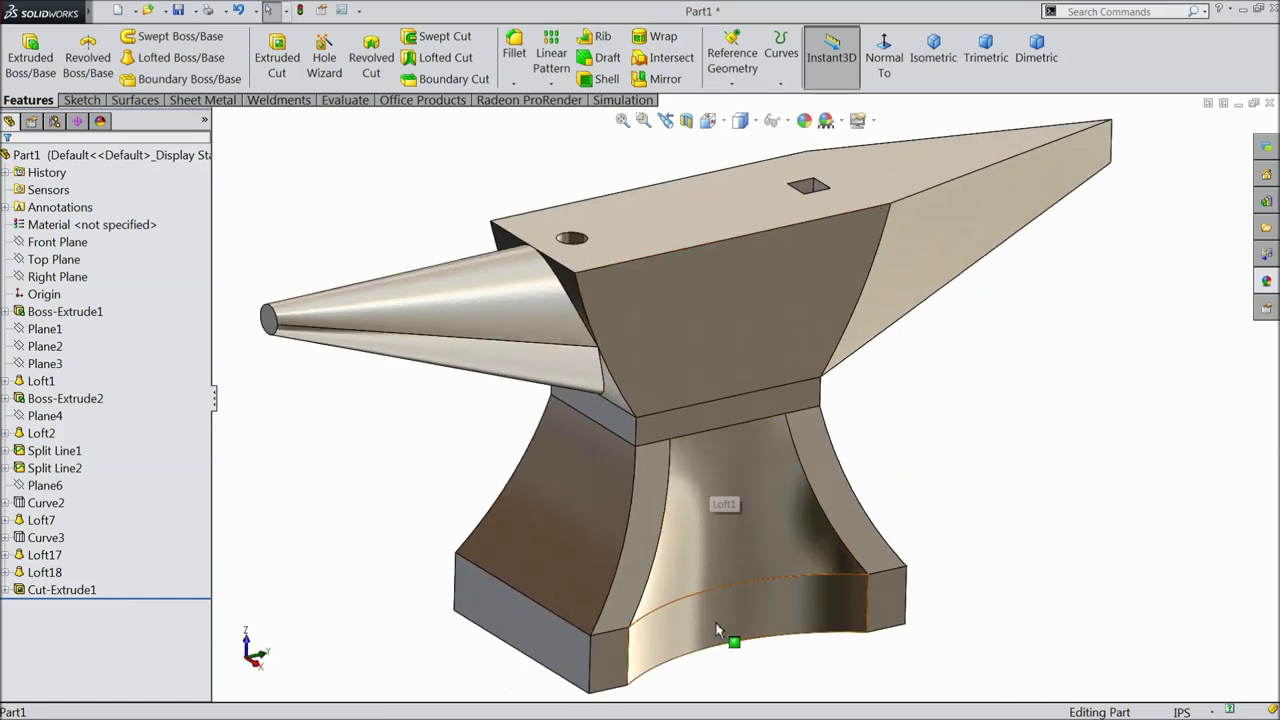
# - Start a sketch on the base's flat side face beside the concave recess, viewed normal to it
pyautogui.click(618, 662)
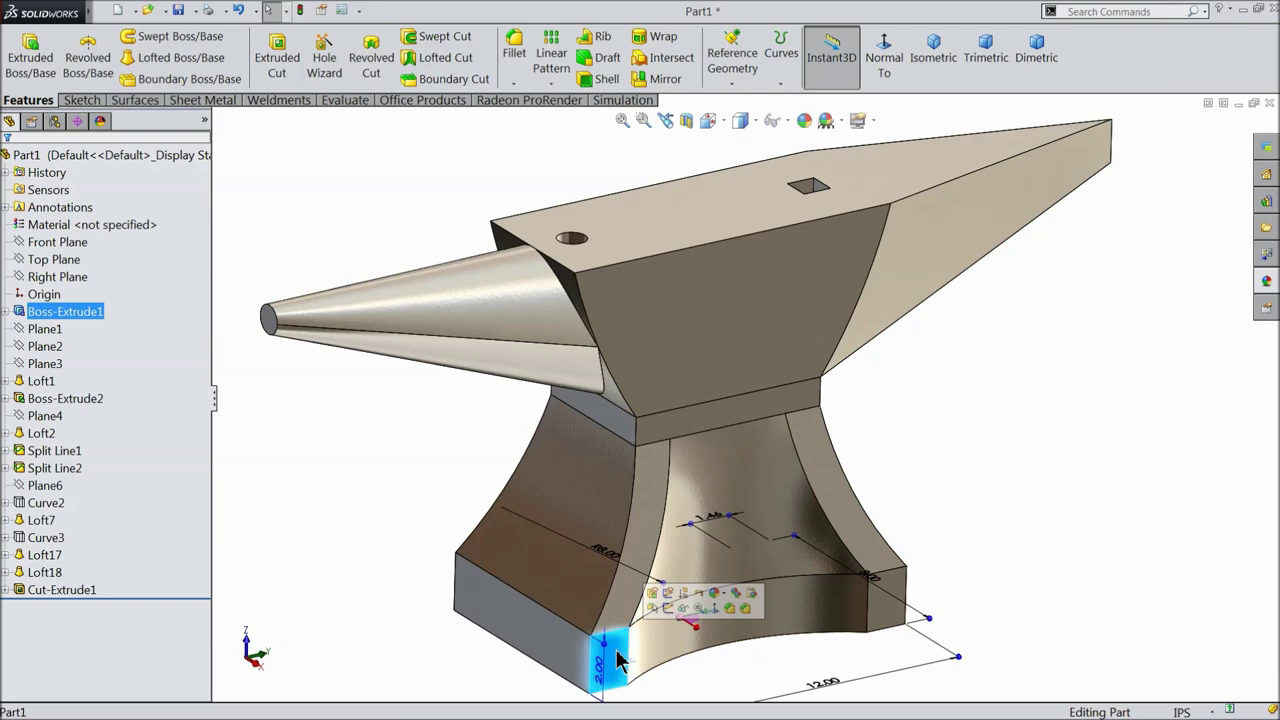
pyautogui.click(666, 609)
pyautogui.click(889, 72)
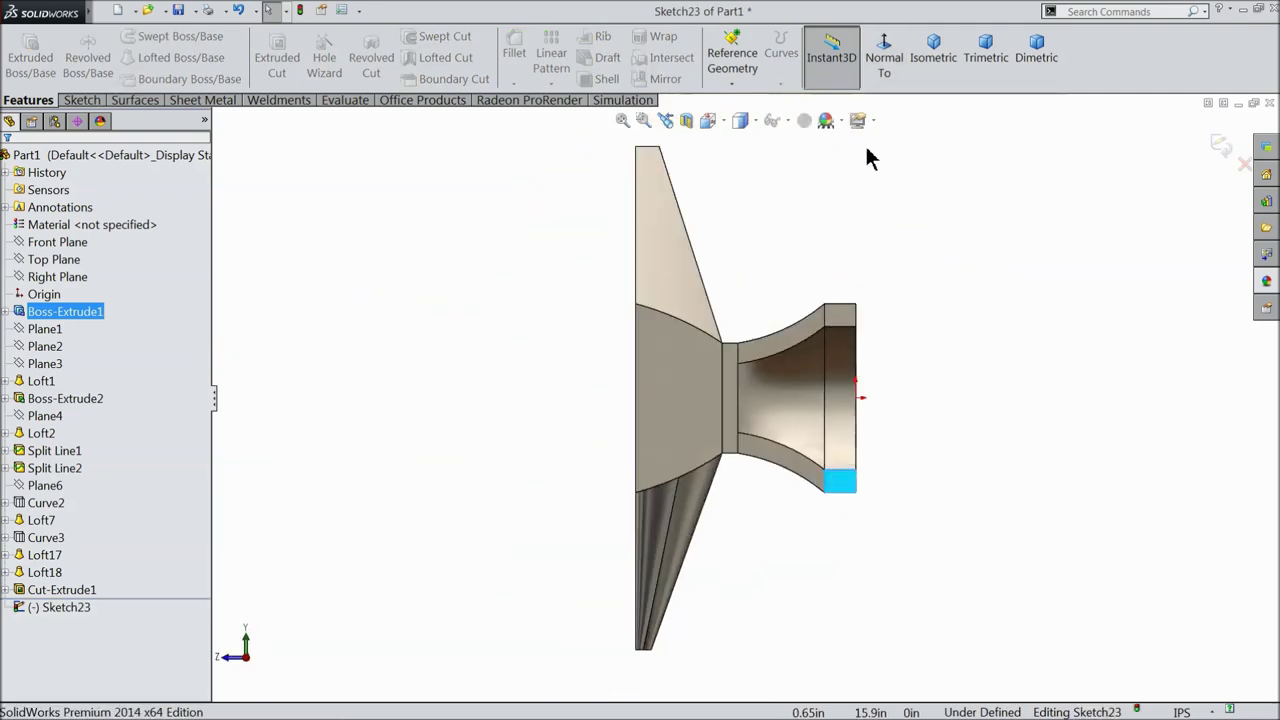
pyautogui.scroll(-3, 850, 383)
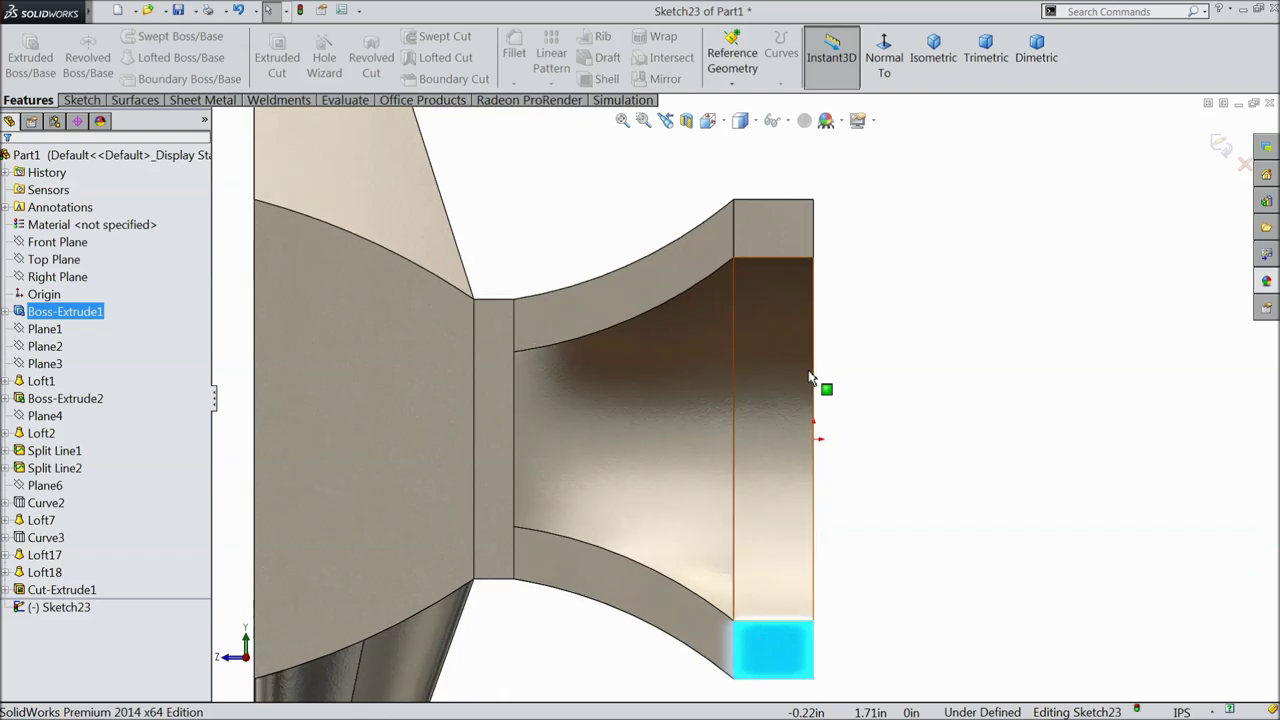
# - Draw a centerline about 9.09 in long across the recess, parallel and close to the base's bottom edge
pyautogui.click(95, 101)
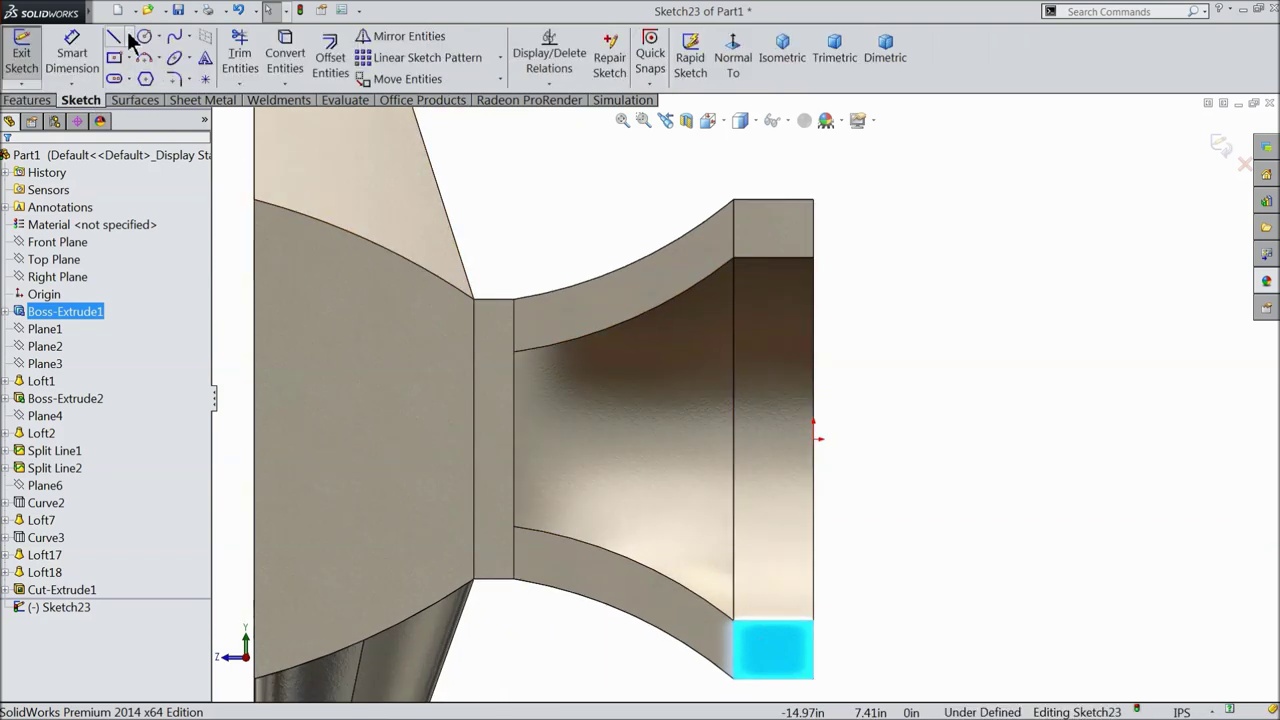
pyautogui.click(129, 38)
pyautogui.click(155, 80)
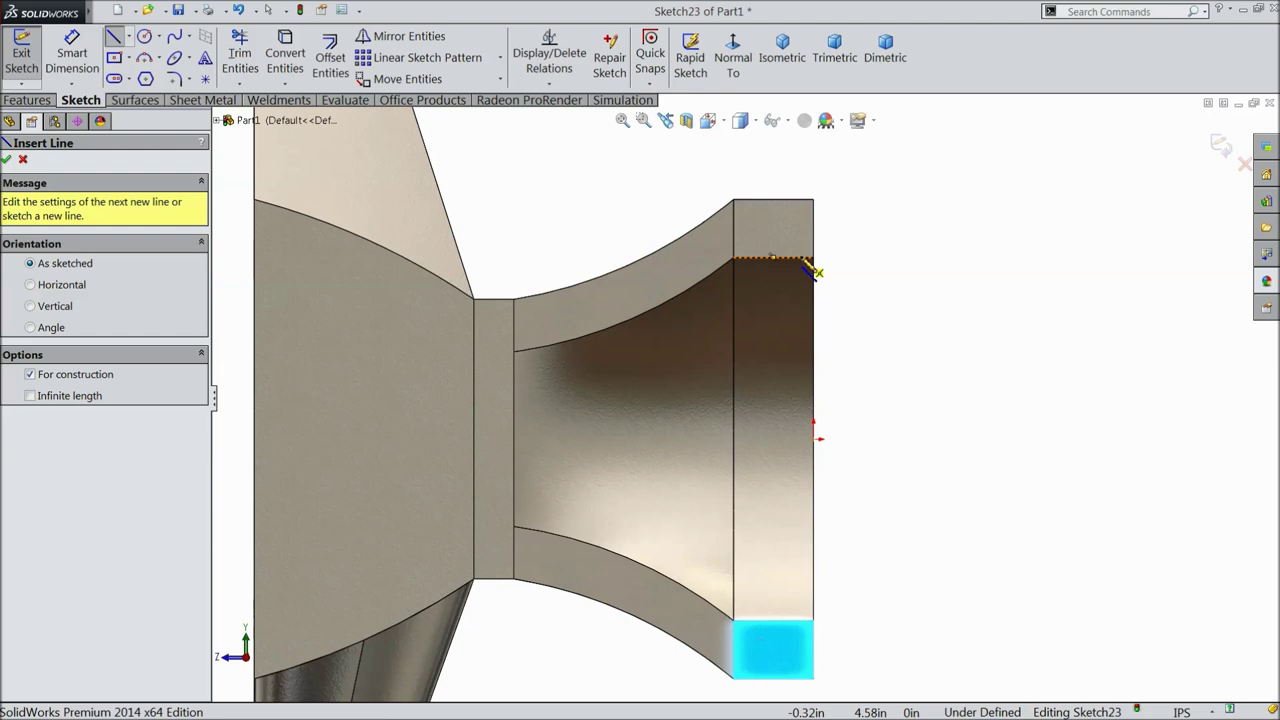
pyautogui.click(802, 259)
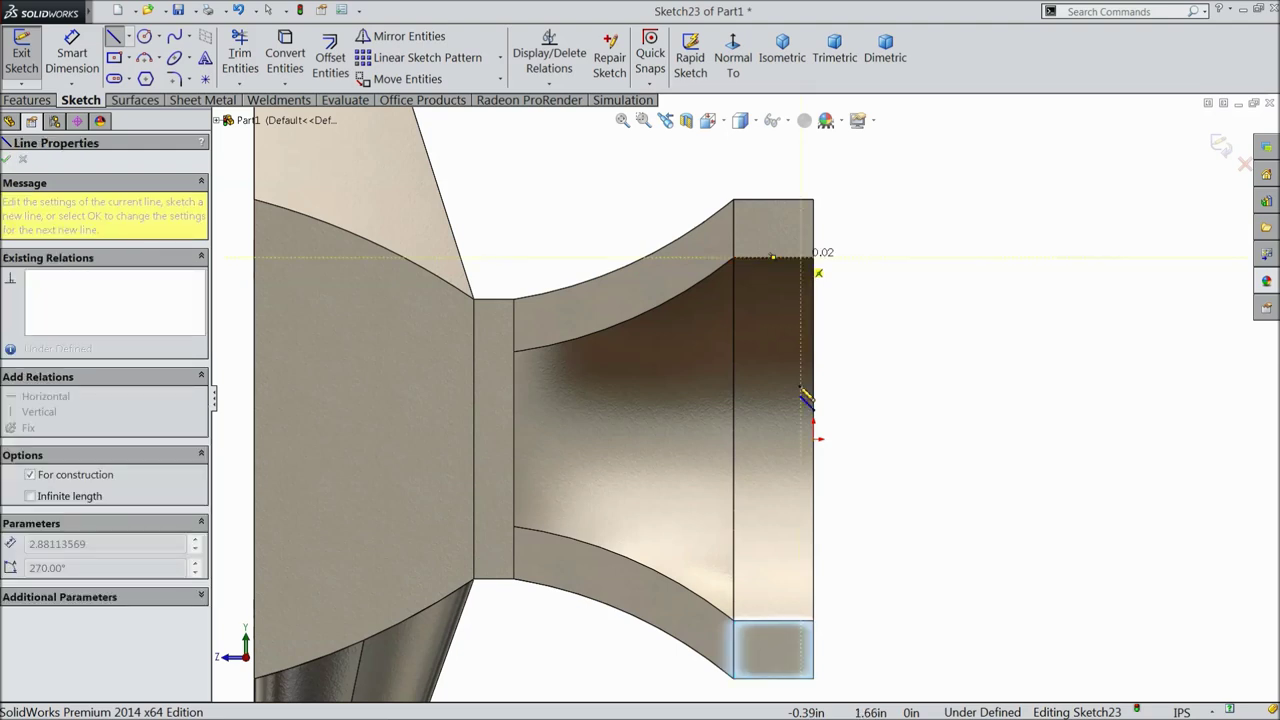
pyautogui.click(801, 628)
pyautogui.rightClick(815, 345)
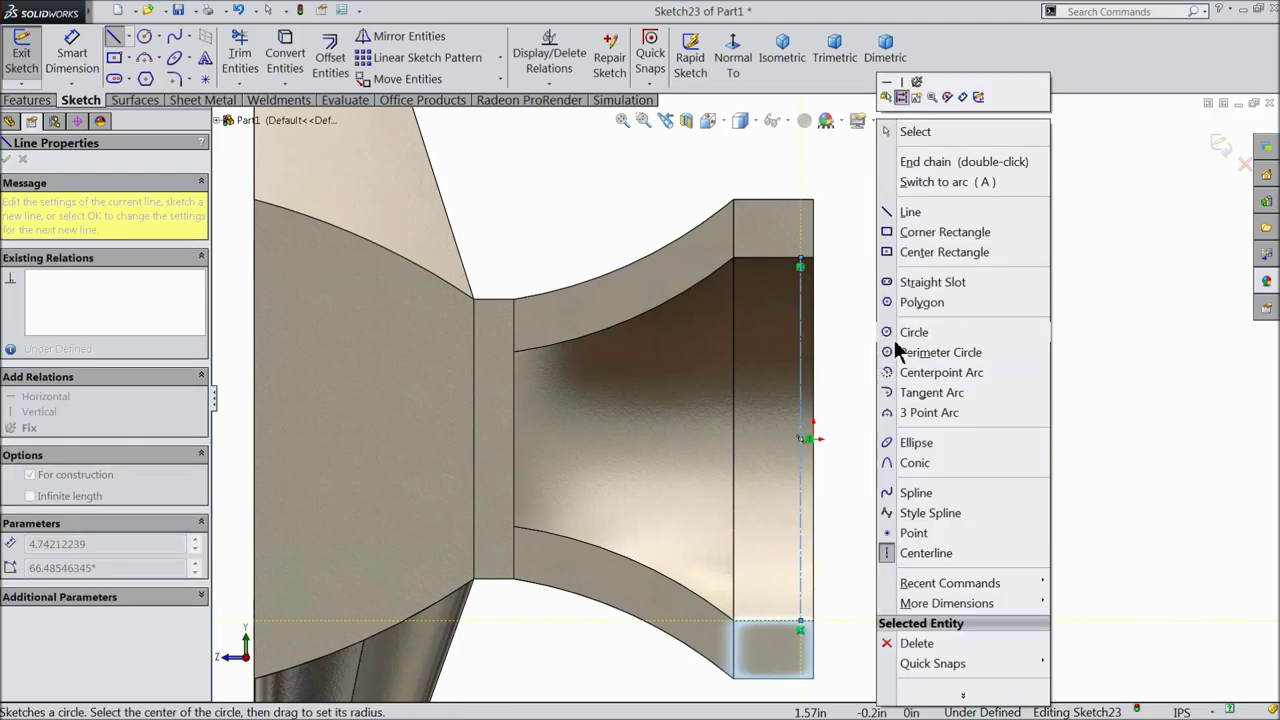
pyautogui.click(894, 129)
# - Add the sketch text "CAD CAM TUTORIAL" along the centerline, centre-aligned and flipped vertically and horizontally
pyautogui.click(205, 58)
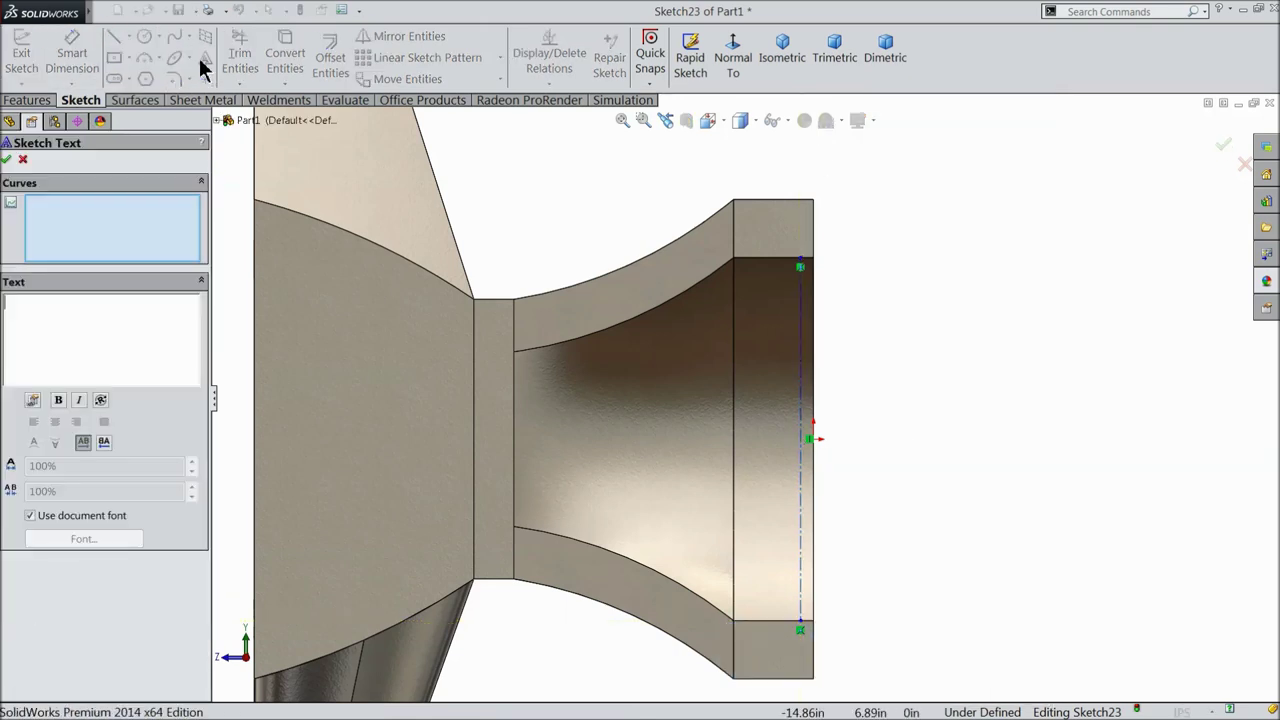
pyautogui.click(800, 418)
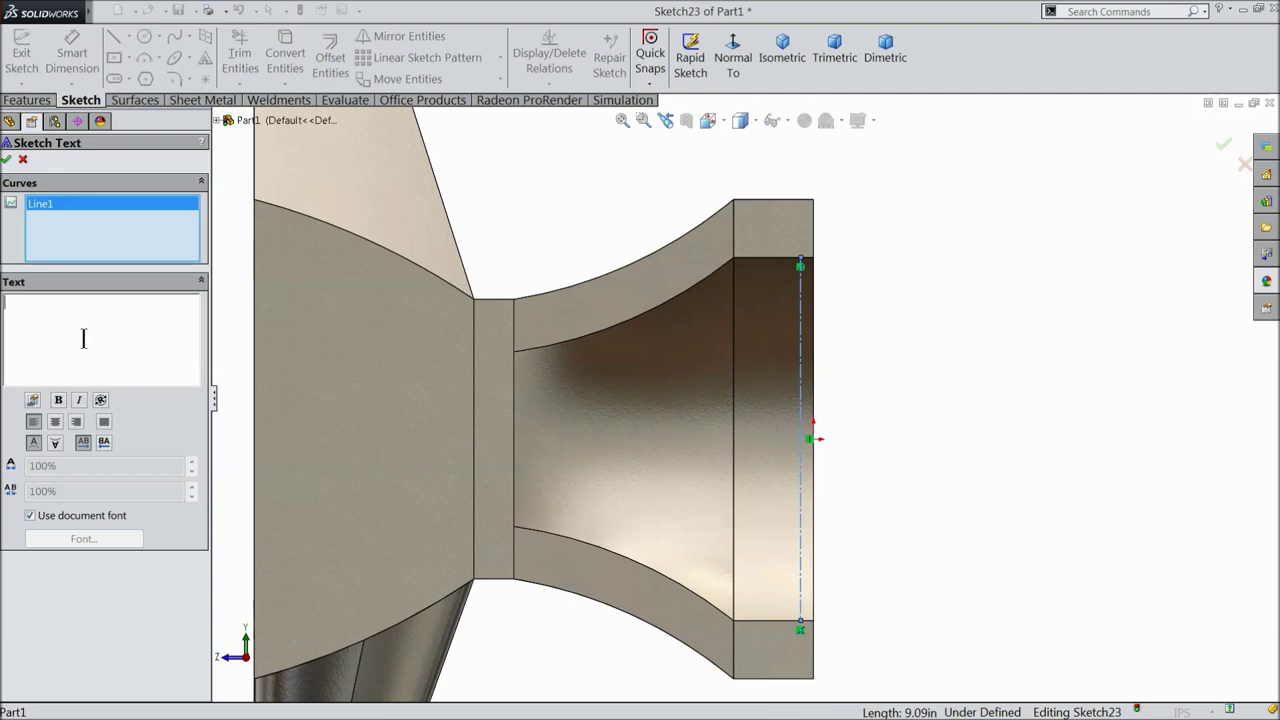
pyautogui.write('CAD CAM TUTORIAL')
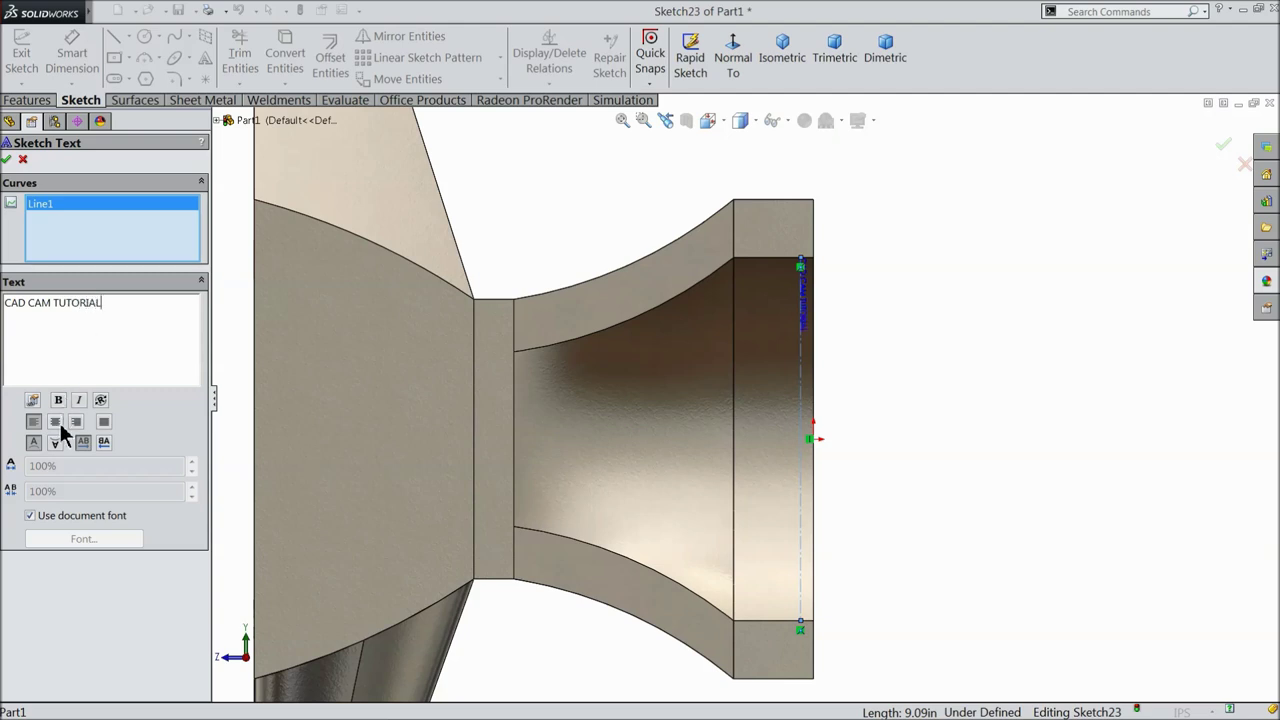
pyautogui.click(55, 423)
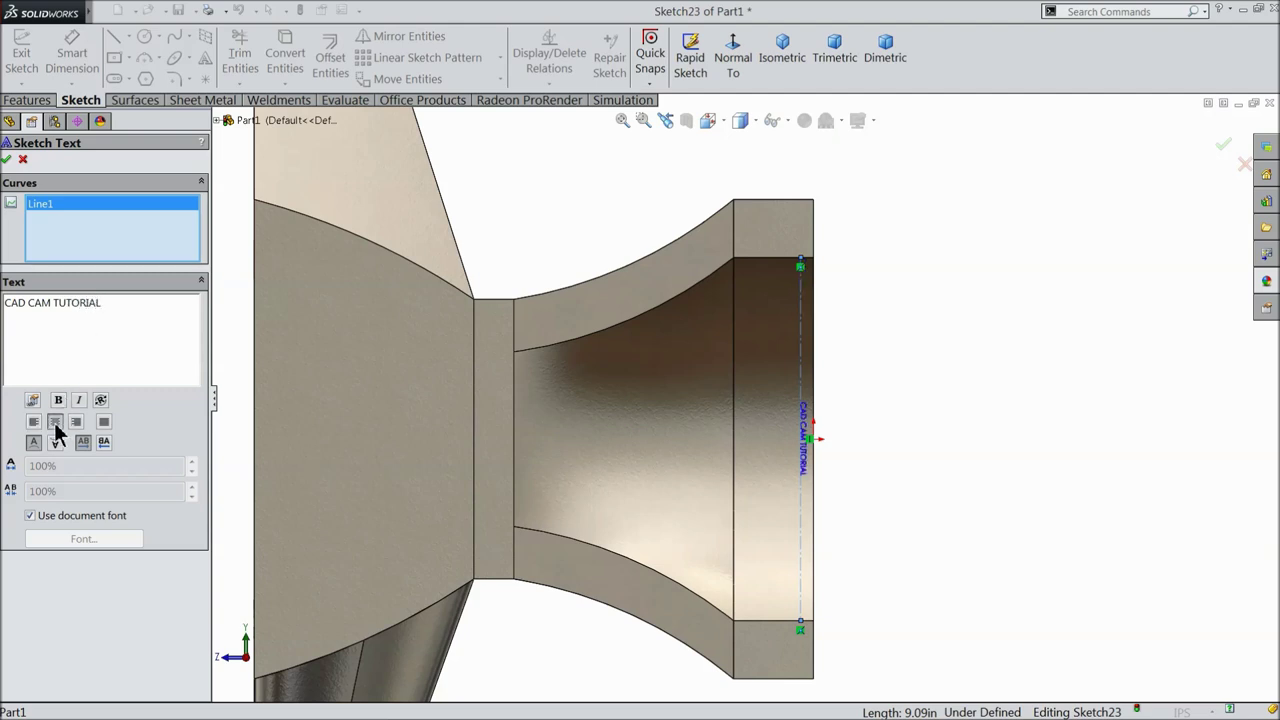
pyautogui.click(55, 446)
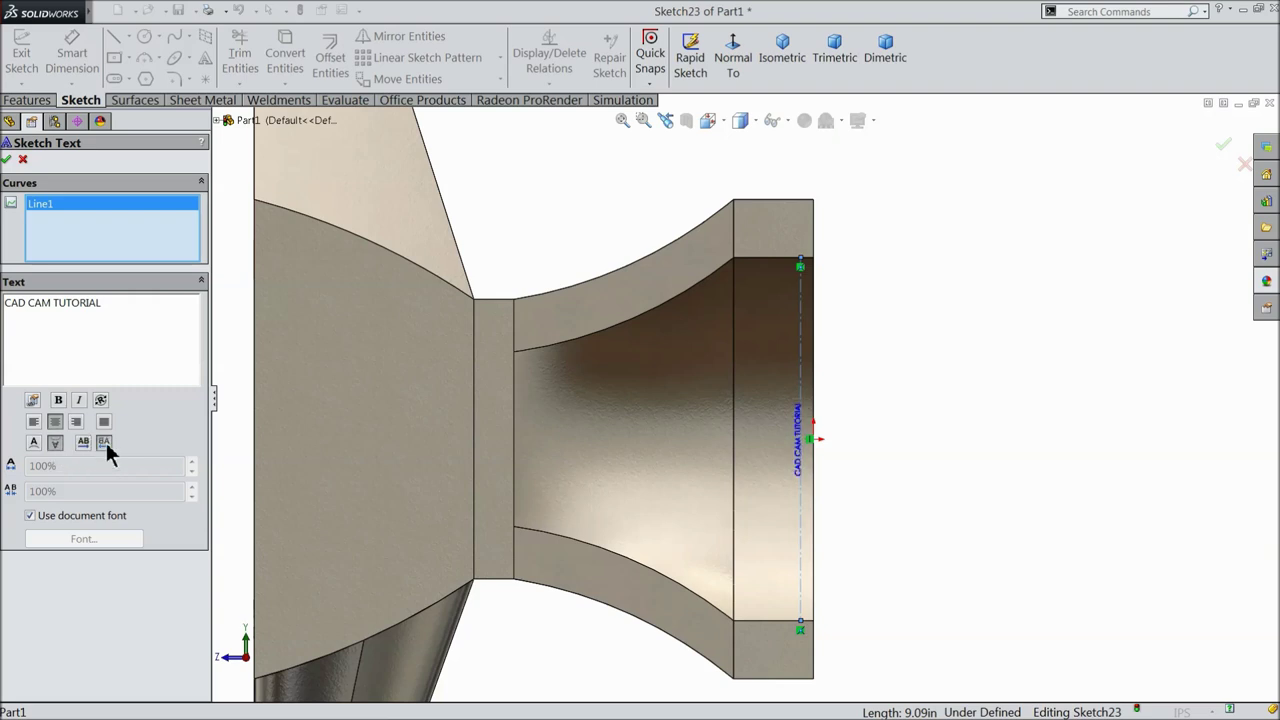
# - Override the document font for the sketch text and set its height to 0.7 in
pyautogui.click(30, 515)
pyautogui.click(63, 540)
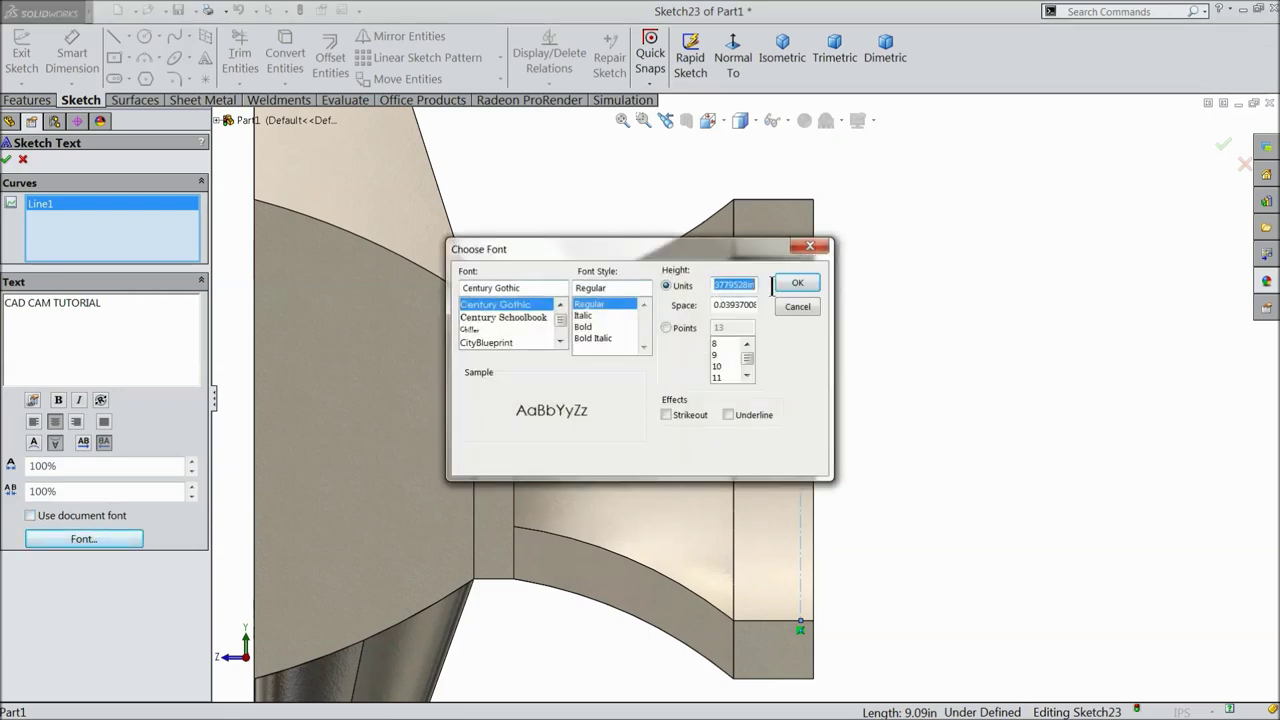
pyautogui.write('0.7')
pyautogui.click(922, 268)
pyautogui.click(796, 284)
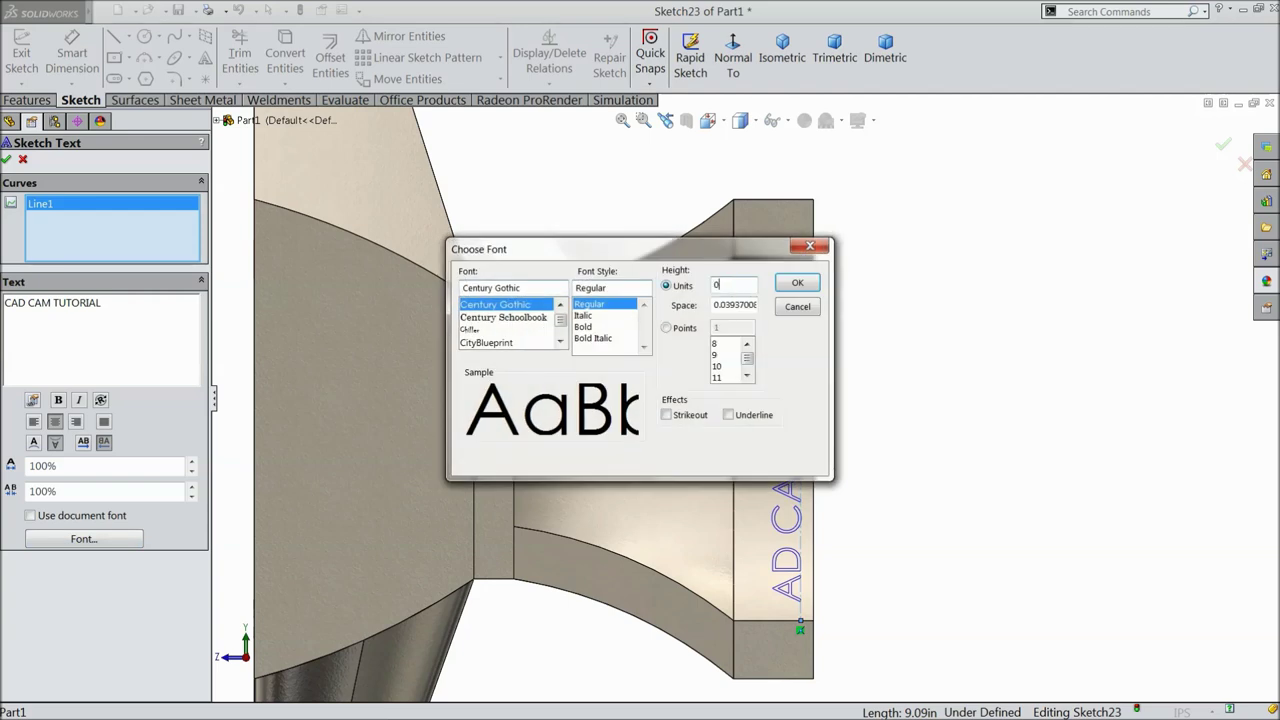
pyautogui.click(809, 281)
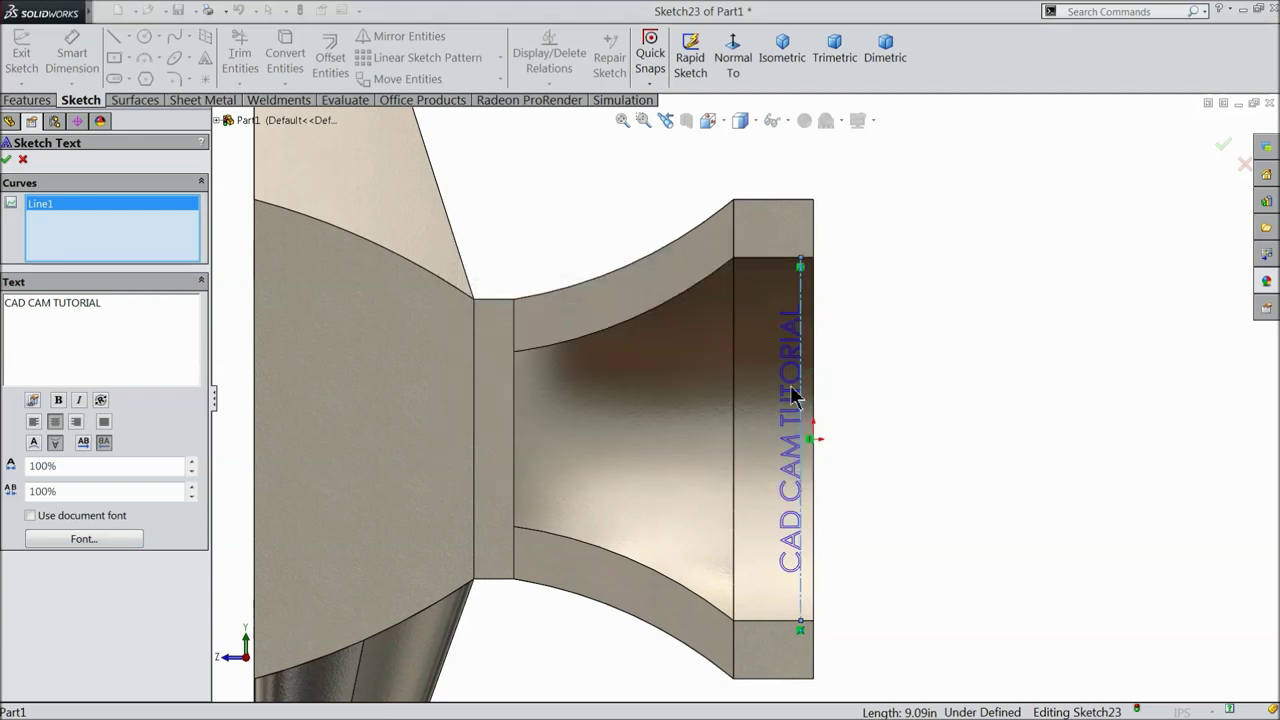
# - Try a 0.6 in height for the sketch text, switch its font style to Bold at a smaller height, and accept the text
pyautogui.click(103, 538)
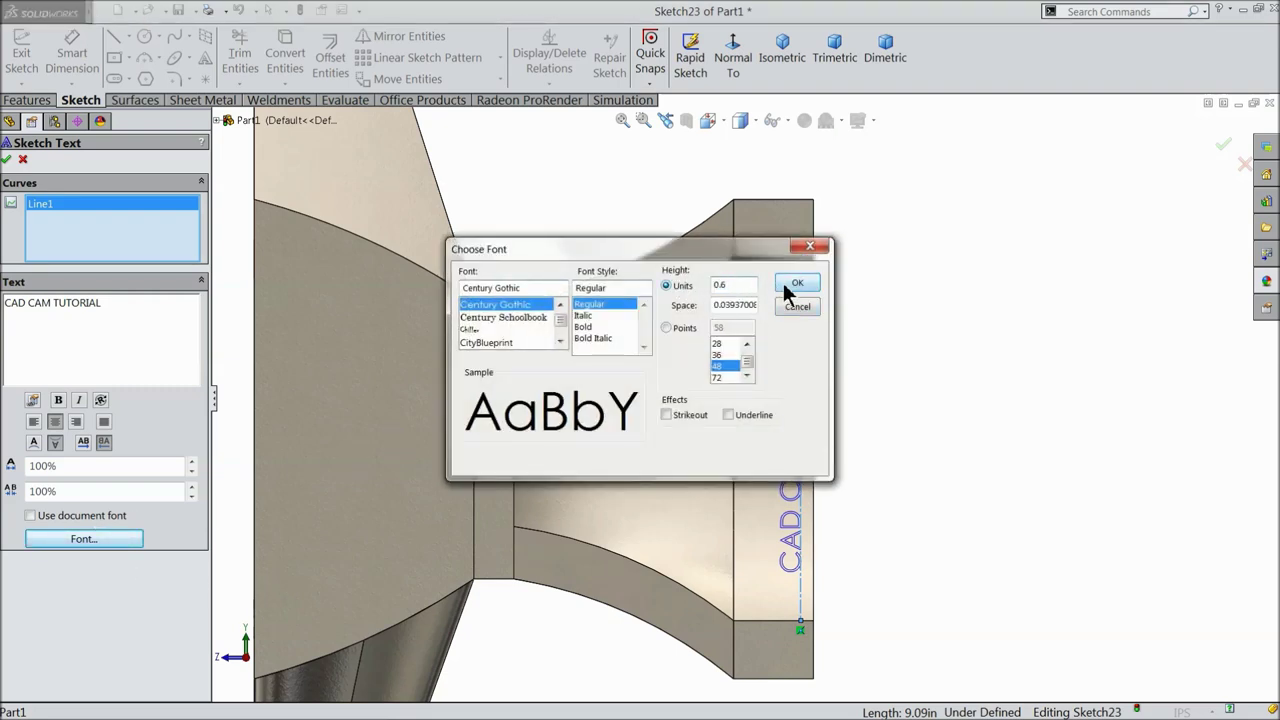
pyautogui.click(790, 284)
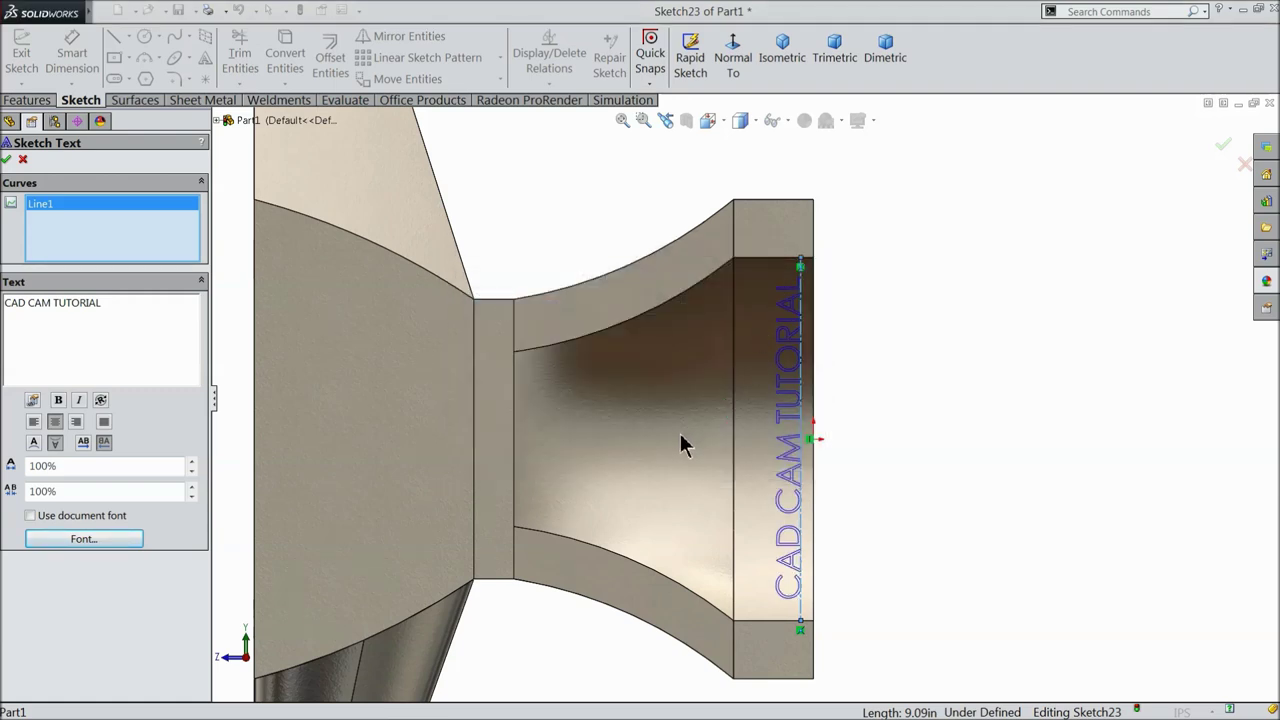
pyautogui.click(72, 541)
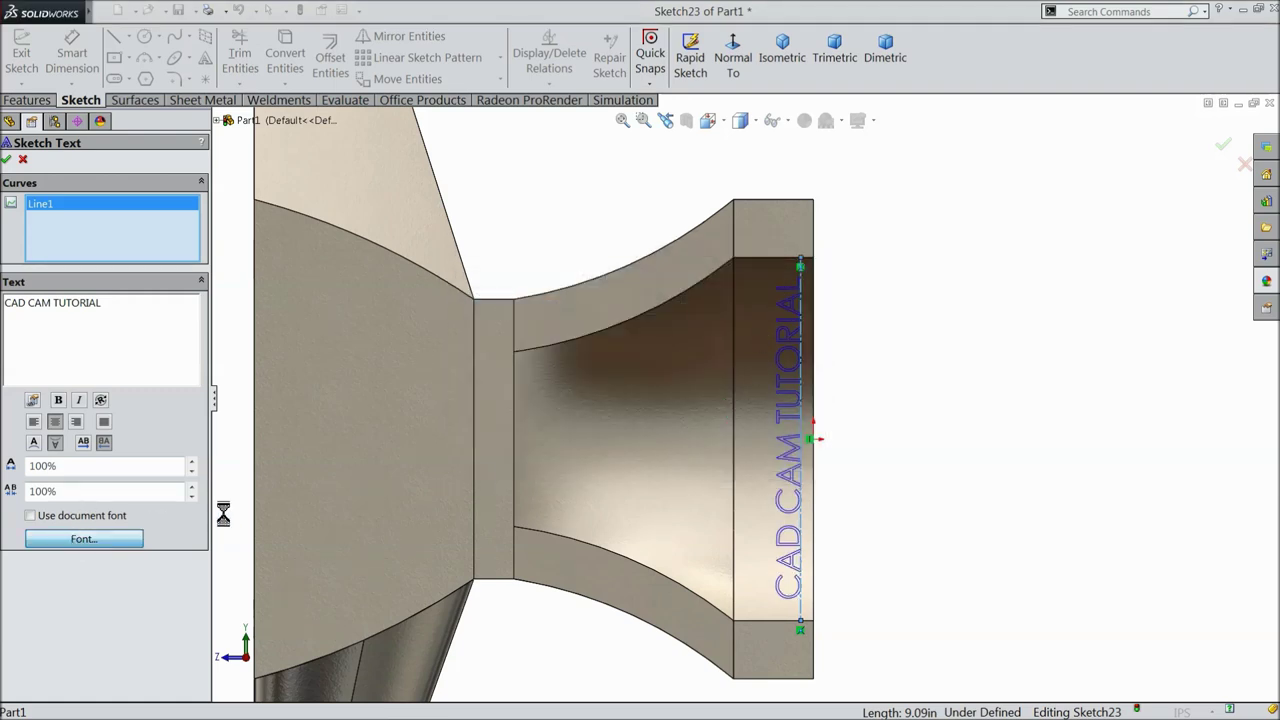
pyautogui.click(590, 327)
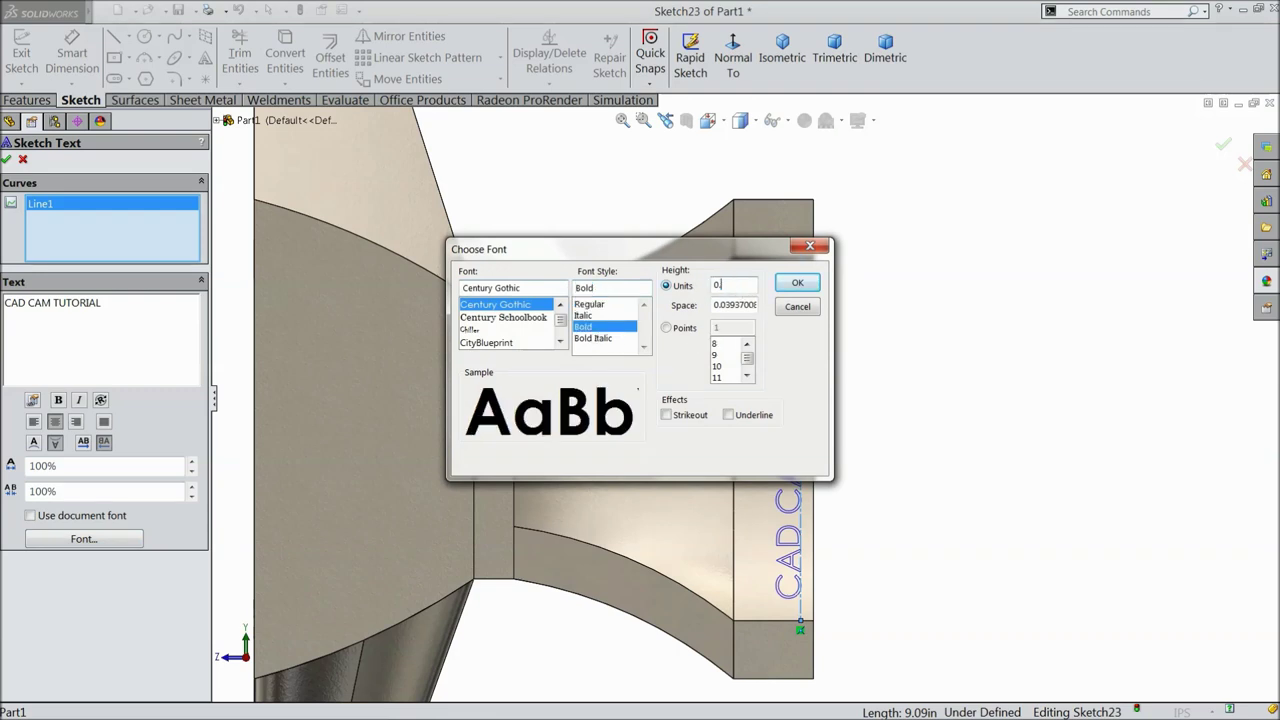
pyautogui.click(785, 289)
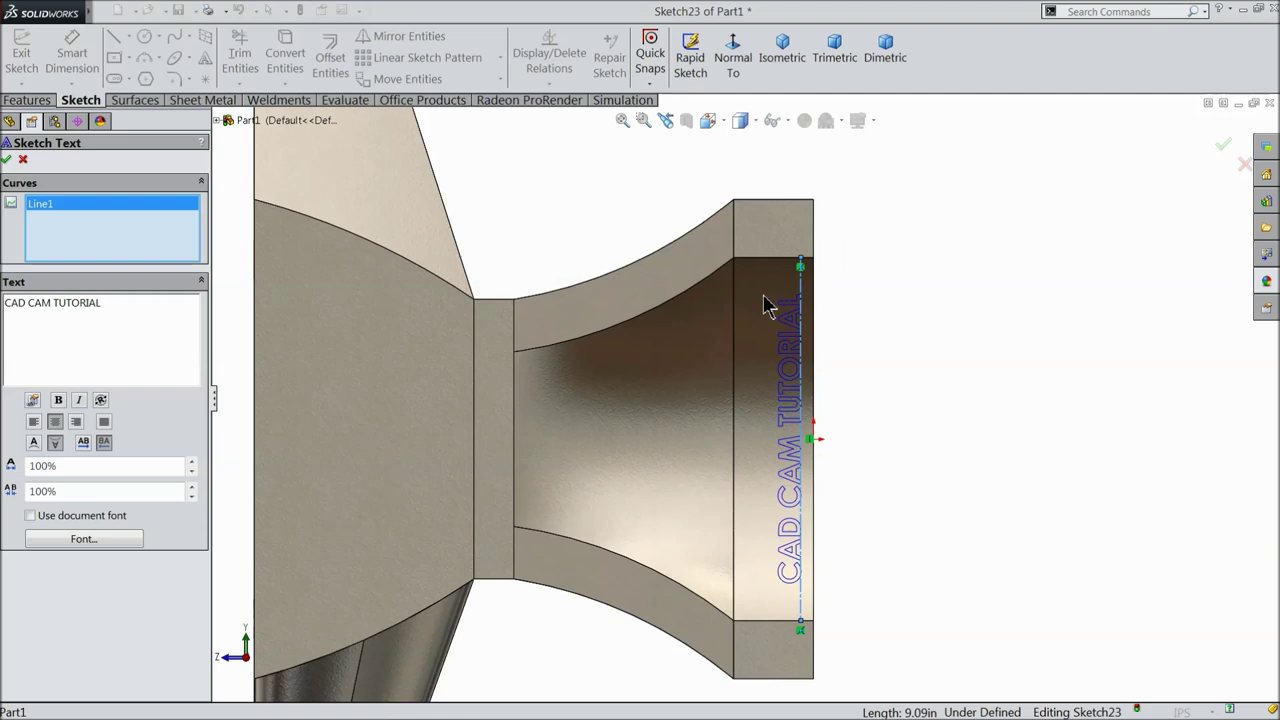
pyautogui.click(7, 160)
# - Close the text sketch and wrap it onto the concave lower face of the base as an emboss 0.01 in thick
pyautogui.moveTo(634, 300)
pyautogui.mouseDown(button='middle')
pyautogui.moveTo(730, 340)
pyautogui.moveTo(664, 497)
pyautogui.mouseUp(button='middle')
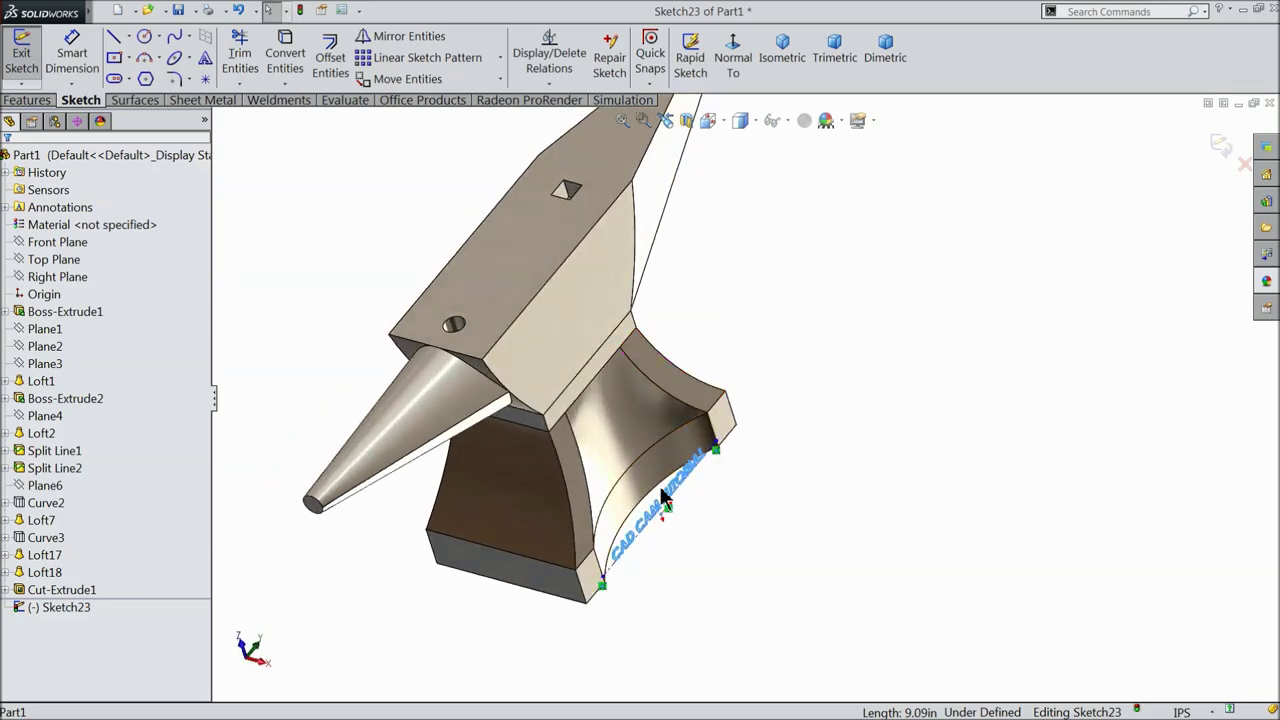
pyautogui.scroll(-5, 664, 497)
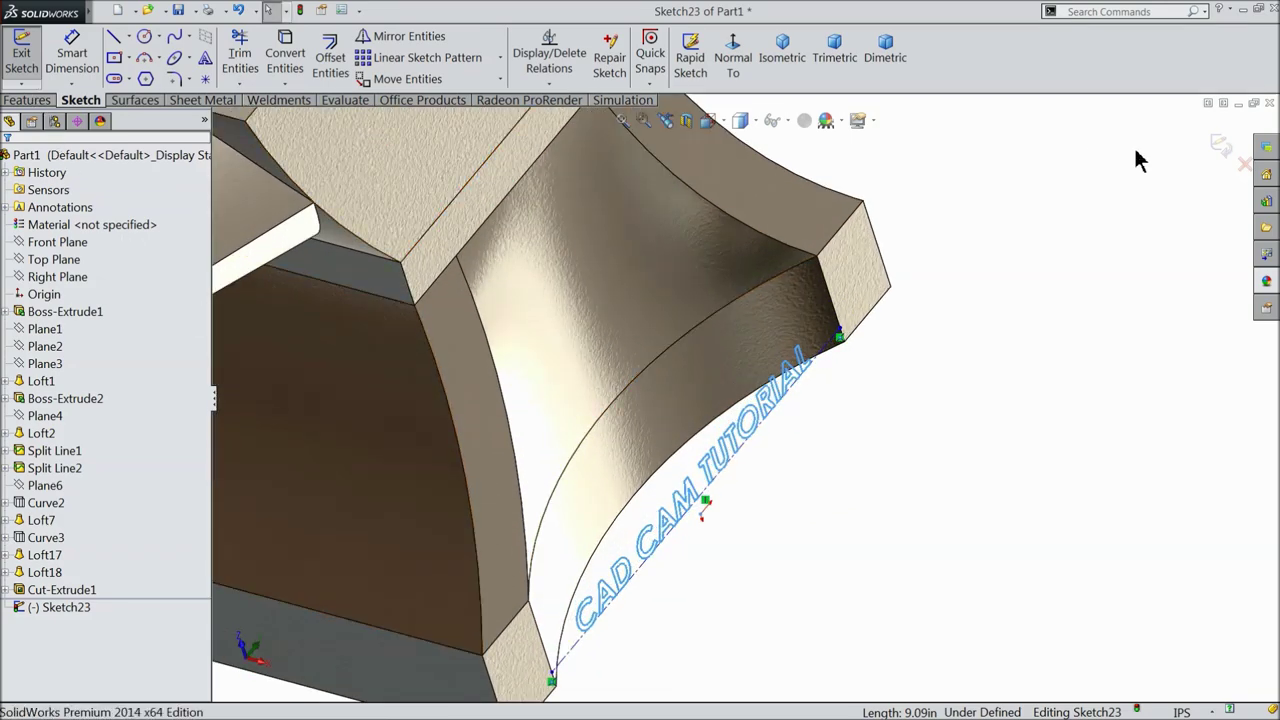
pyautogui.click(1220, 145)
pyautogui.click(28, 100)
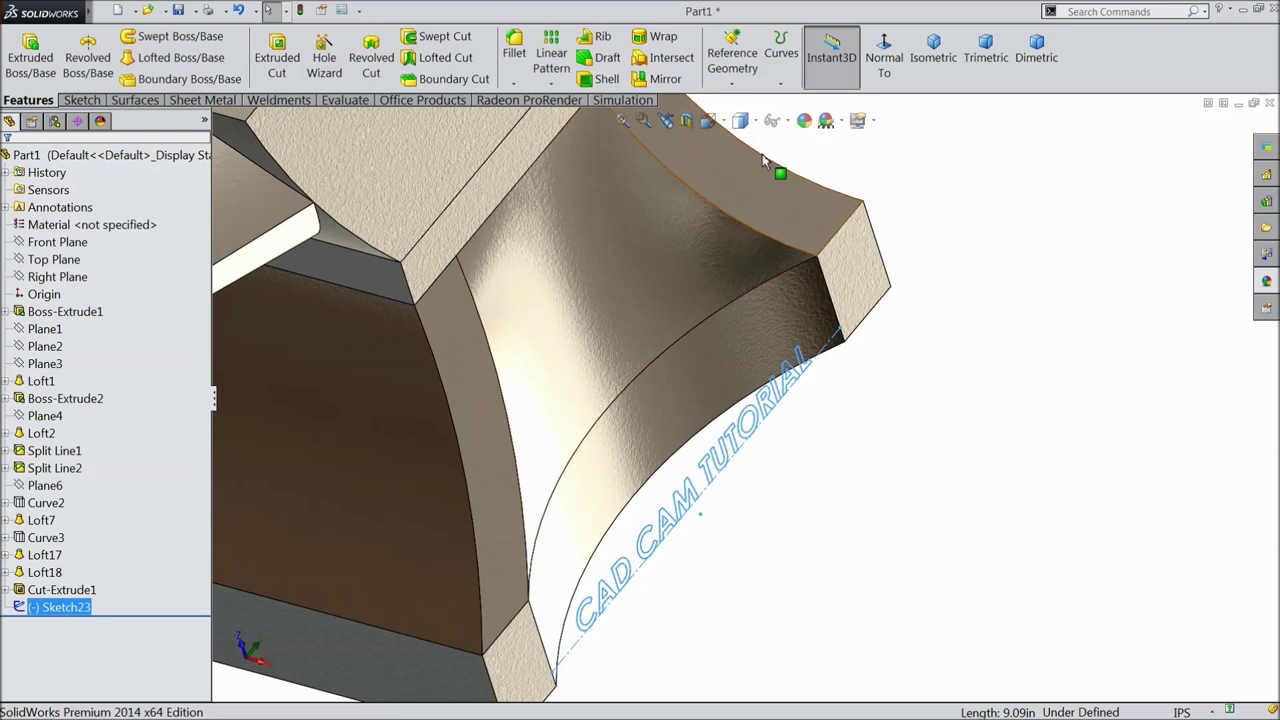
pyautogui.click(660, 38)
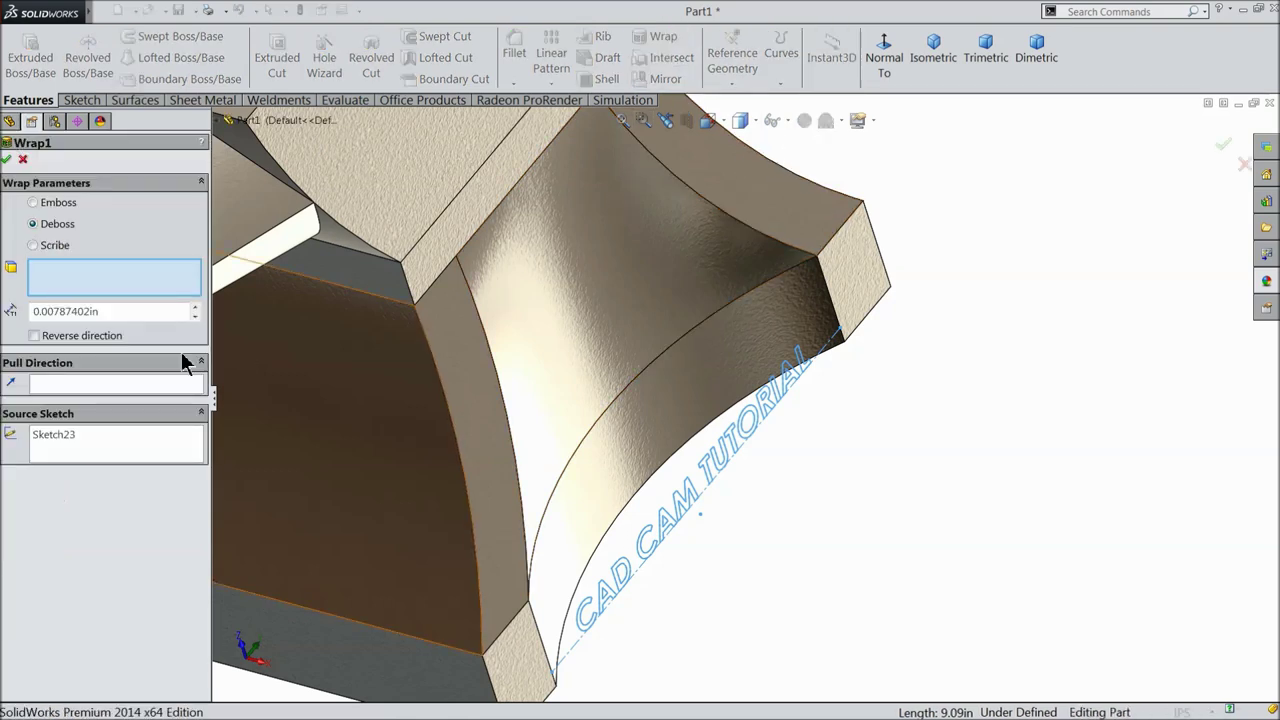
pyautogui.click(654, 409)
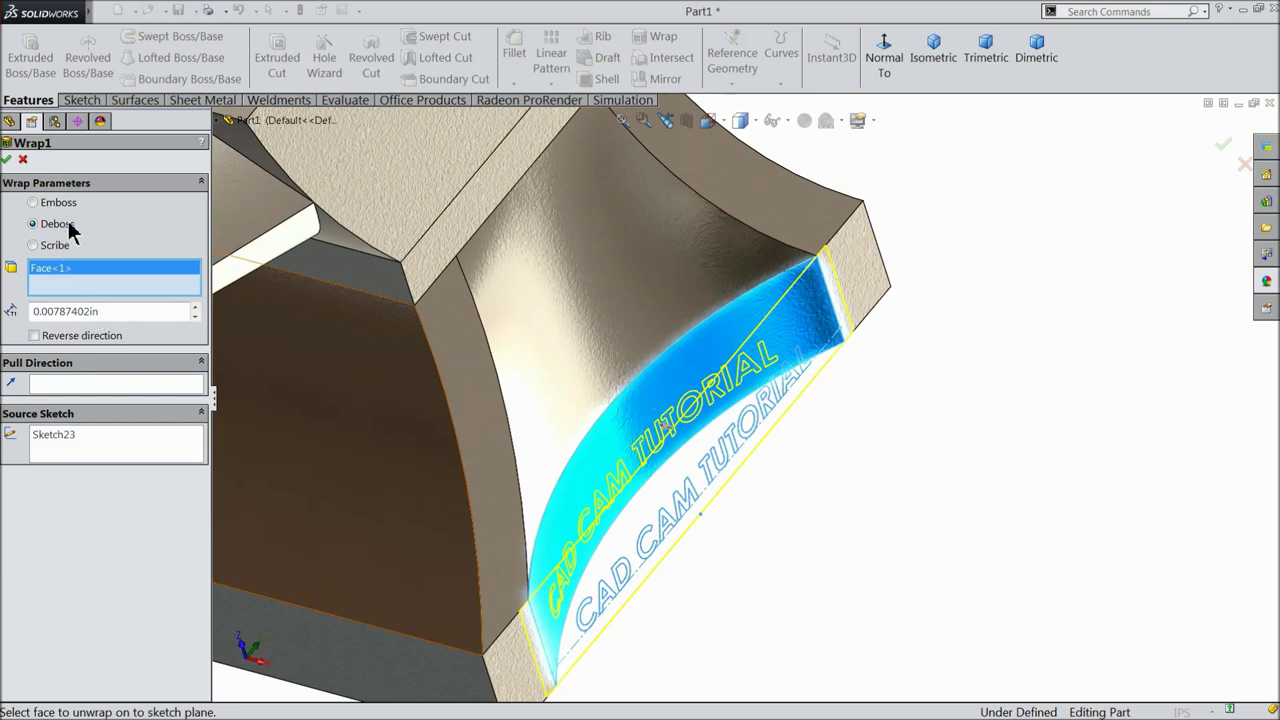
pyautogui.click(36, 203)
pyautogui.moveTo(64, 315); pyautogui.dragTo(25, 313)
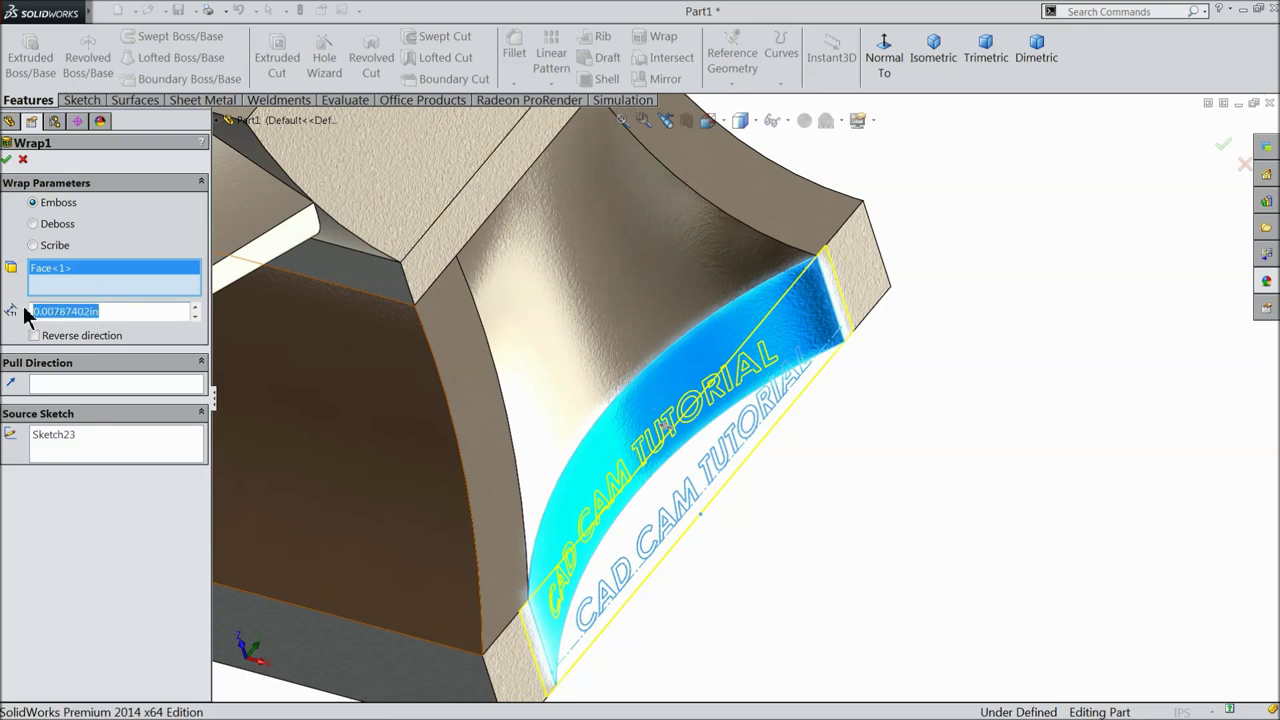
pyautogui.write('0.01')
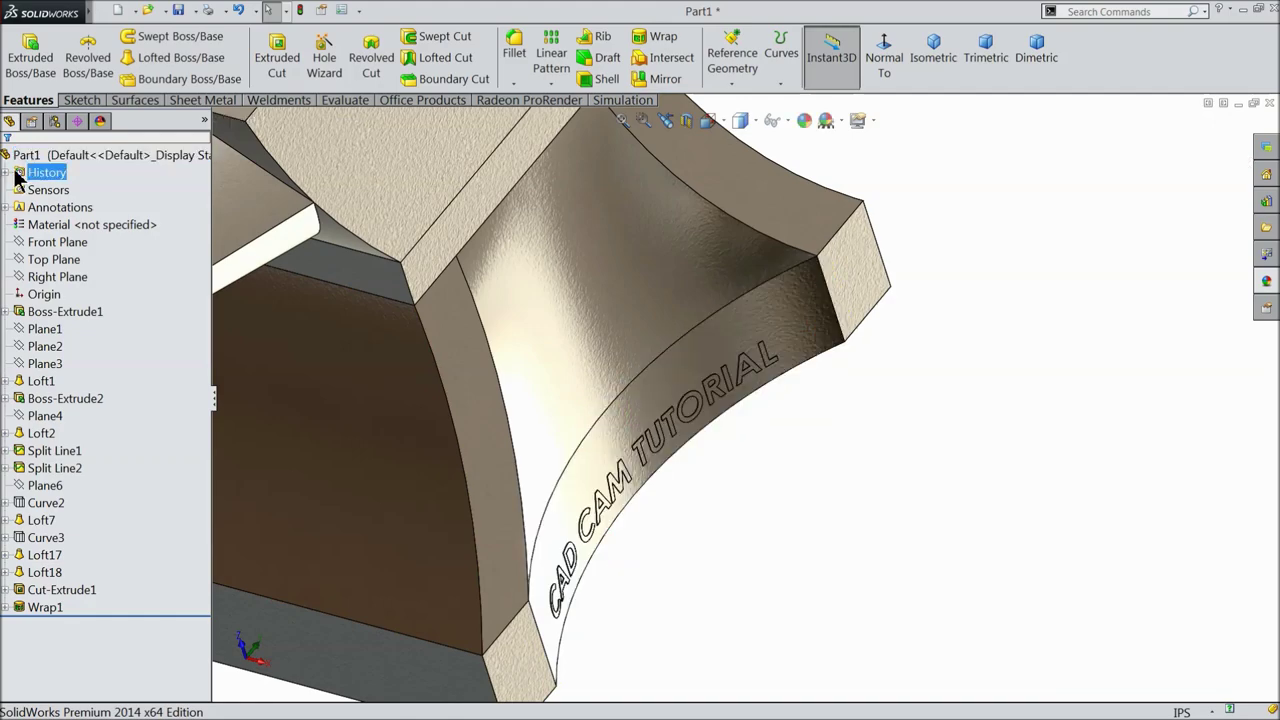
# - Apply a red color (RGB 255, 0, 0) to the embossed text feature on the base
pyautogui.scroll(-6, 714, 428)
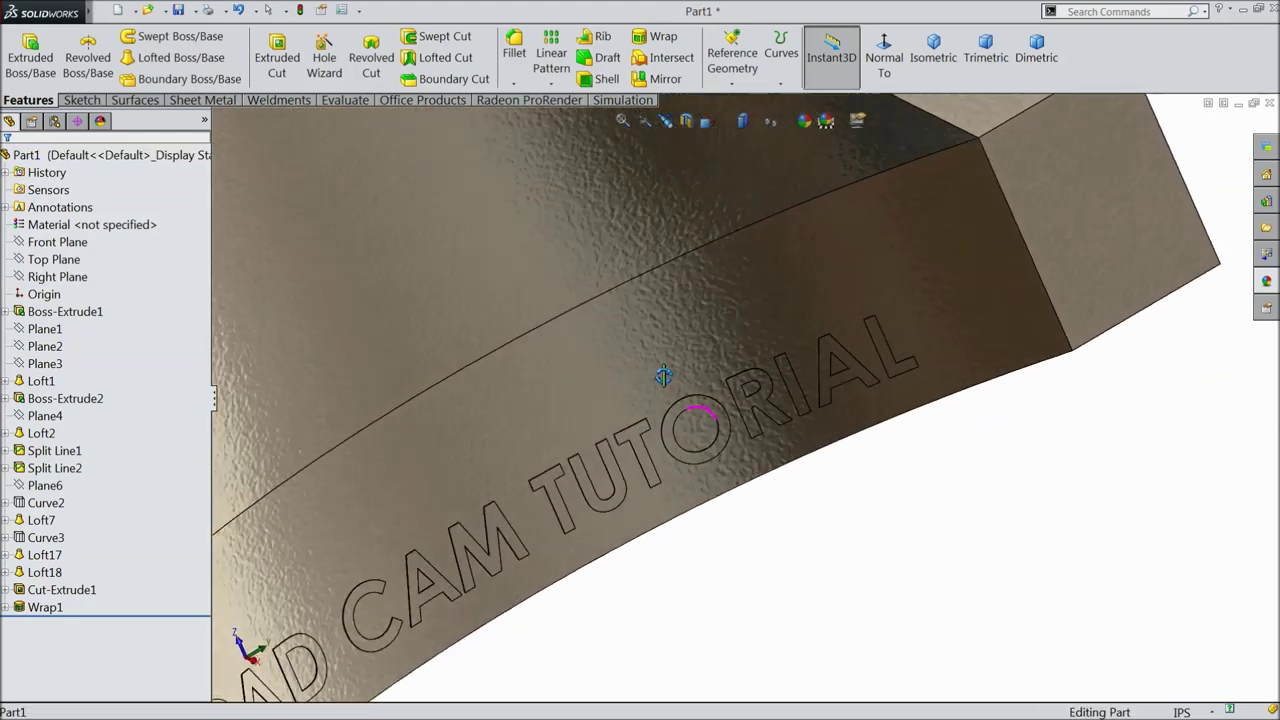
pyautogui.scroll(6, 450, 545)
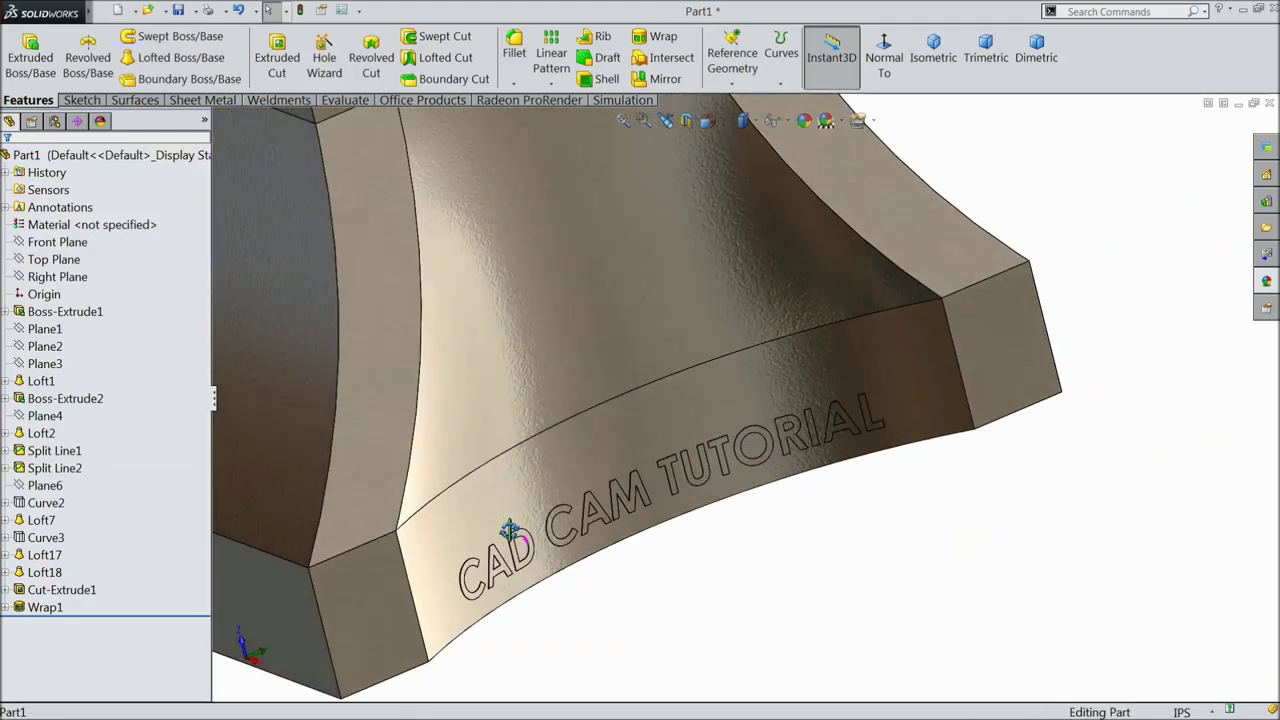
pyautogui.click(45, 607)
pyautogui.scroll(5, 700, 430)
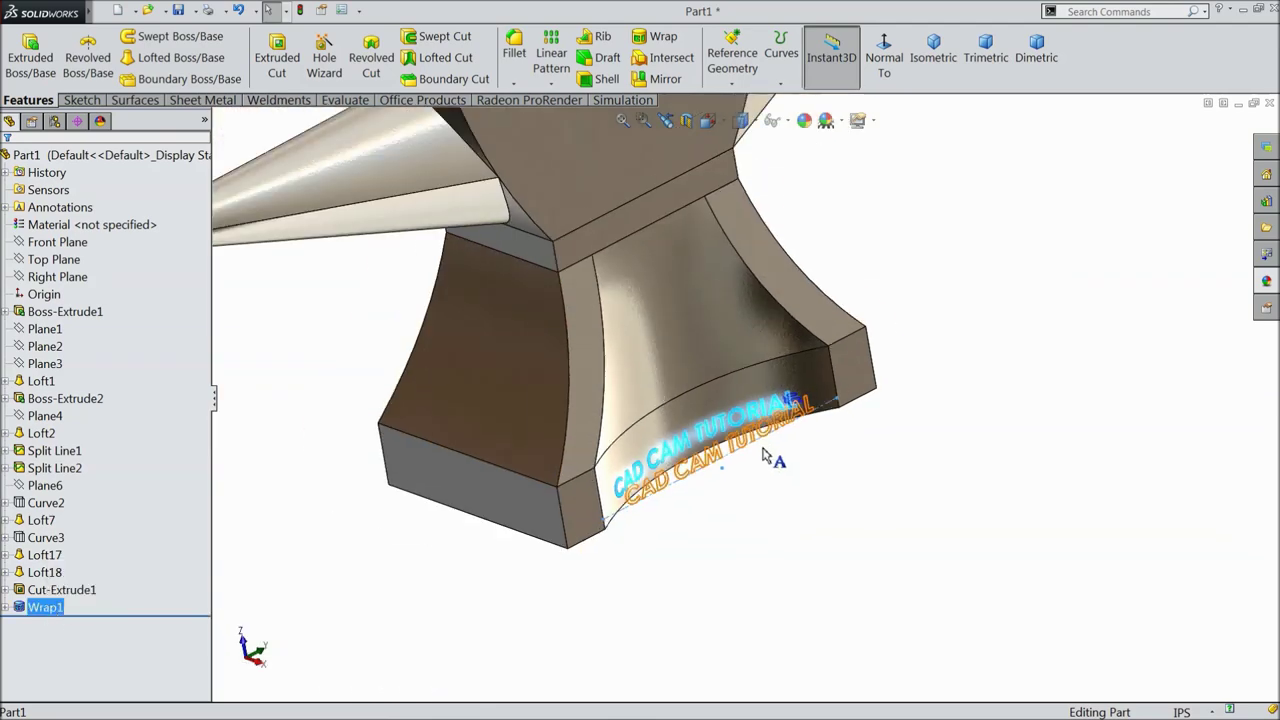
pyautogui.click(805, 120)
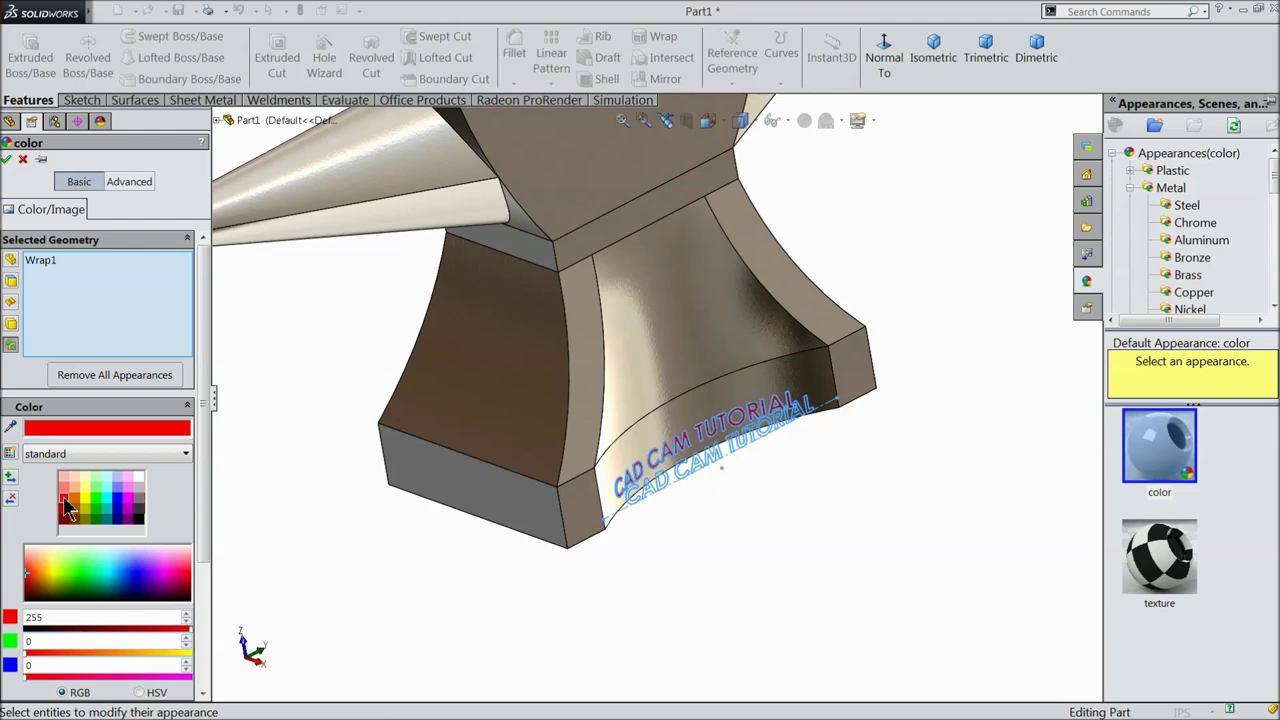
pyautogui.click(9, 160)
pyautogui.moveTo(329, 329); pyautogui.dragTo(814, 283, button='middle')
pyautogui.scroll(-3, 745, 345)
pyautogui.moveTo(745, 345); pyautogui.dragTo(702, 415, button='middle')
pyautogui.scroll(-3, 650, 432)
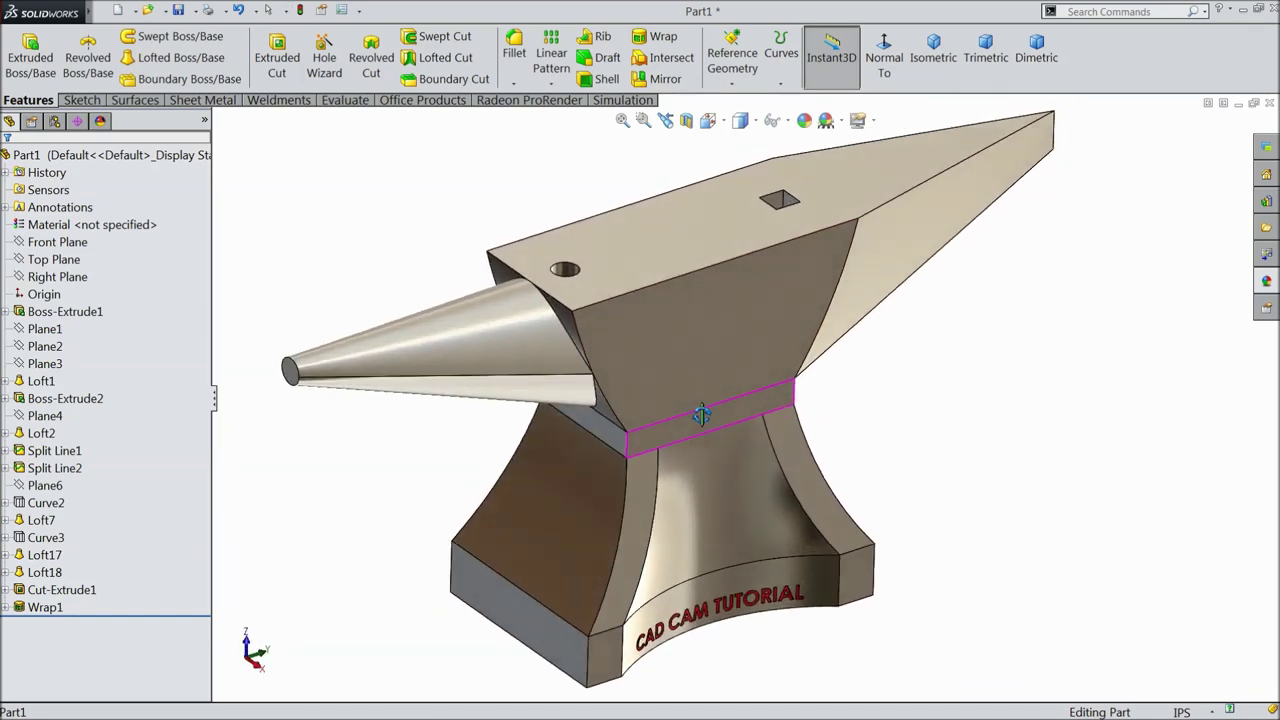
pyautogui.moveTo(699, 420); pyautogui.dragTo(726, 403, button='middle')
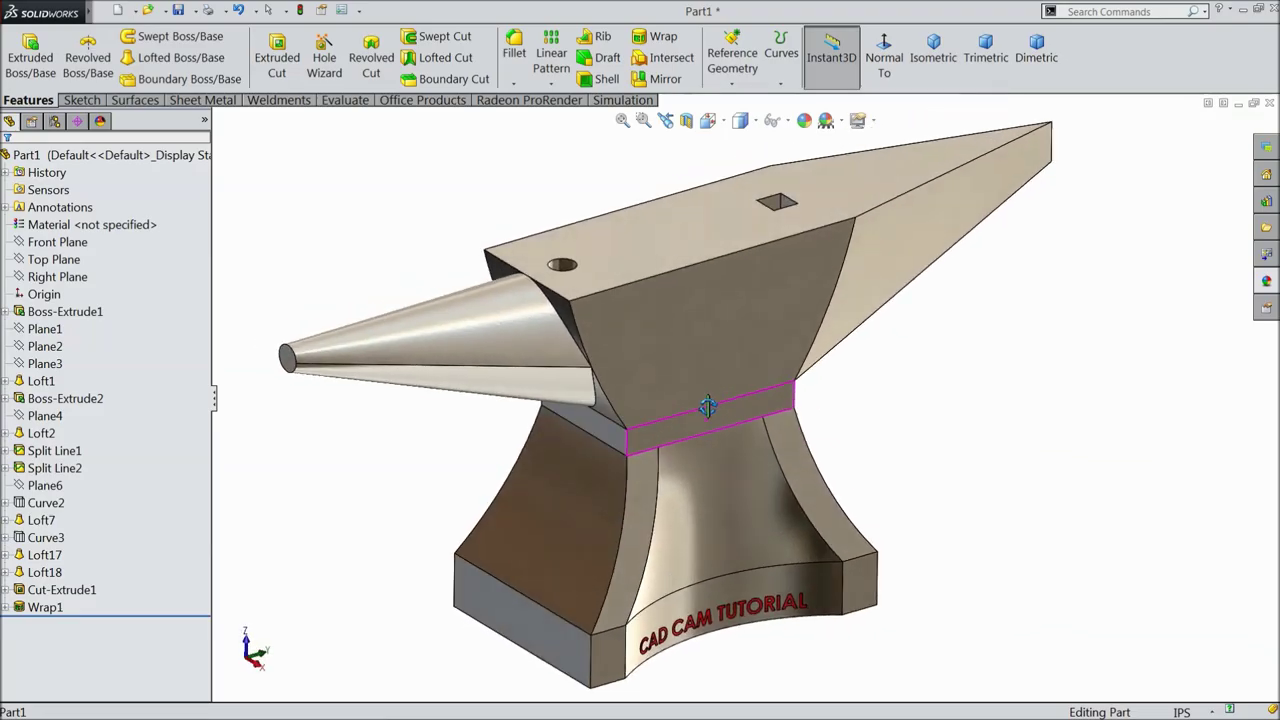